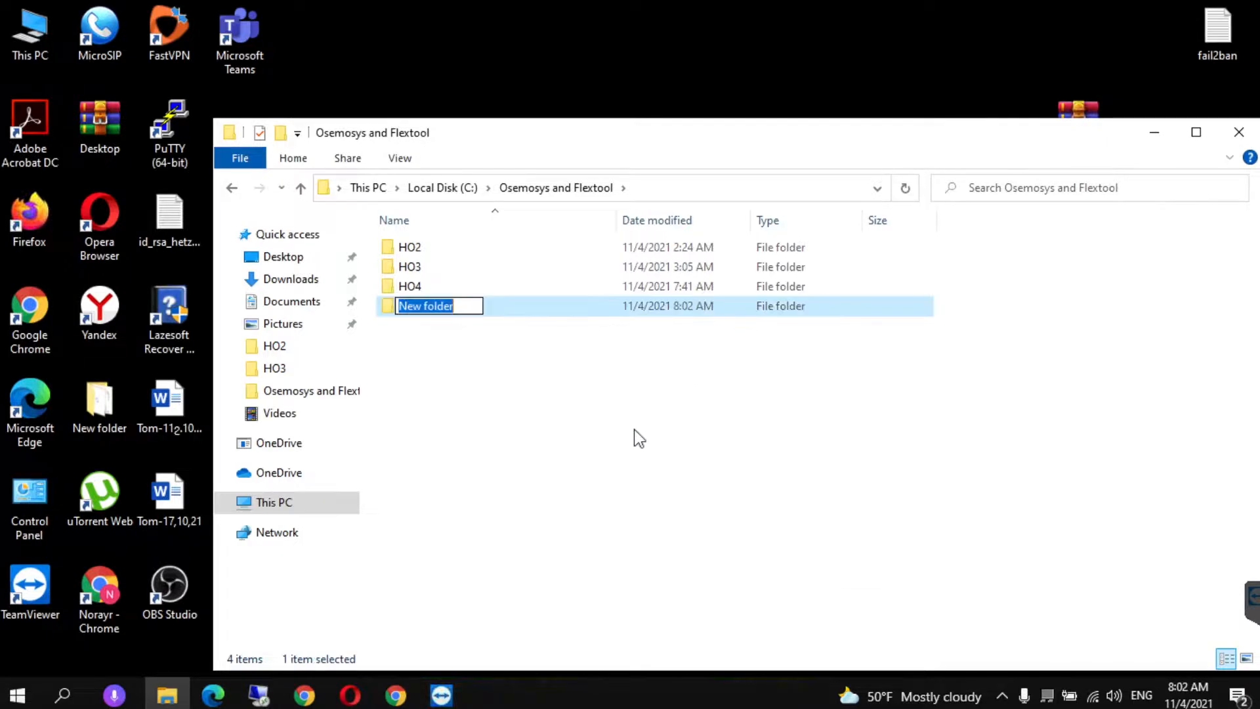
# Name the new folder HO5 and paste the copied SAND_Interface_HO4 workbook into it.
pyautogui.write('HO5')
pyautogui.click(584, 435)
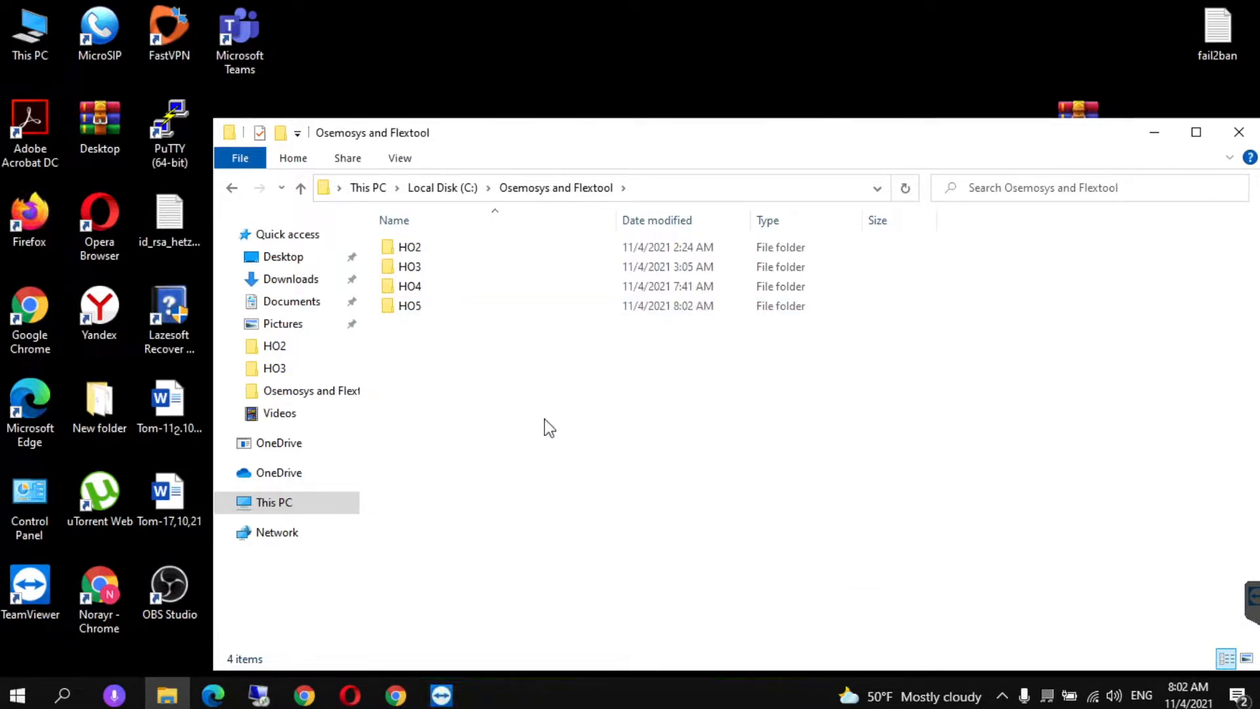
pyautogui.doubleClick(415, 303)
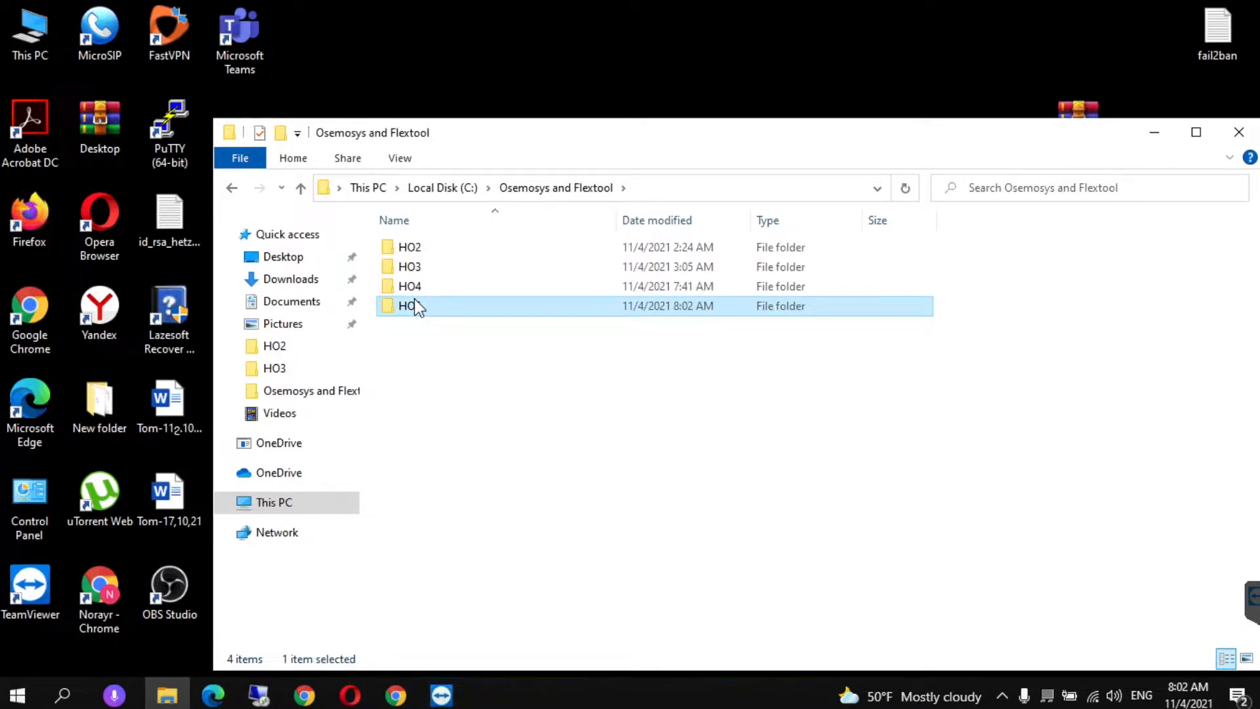
pyautogui.rightClick(546, 334)
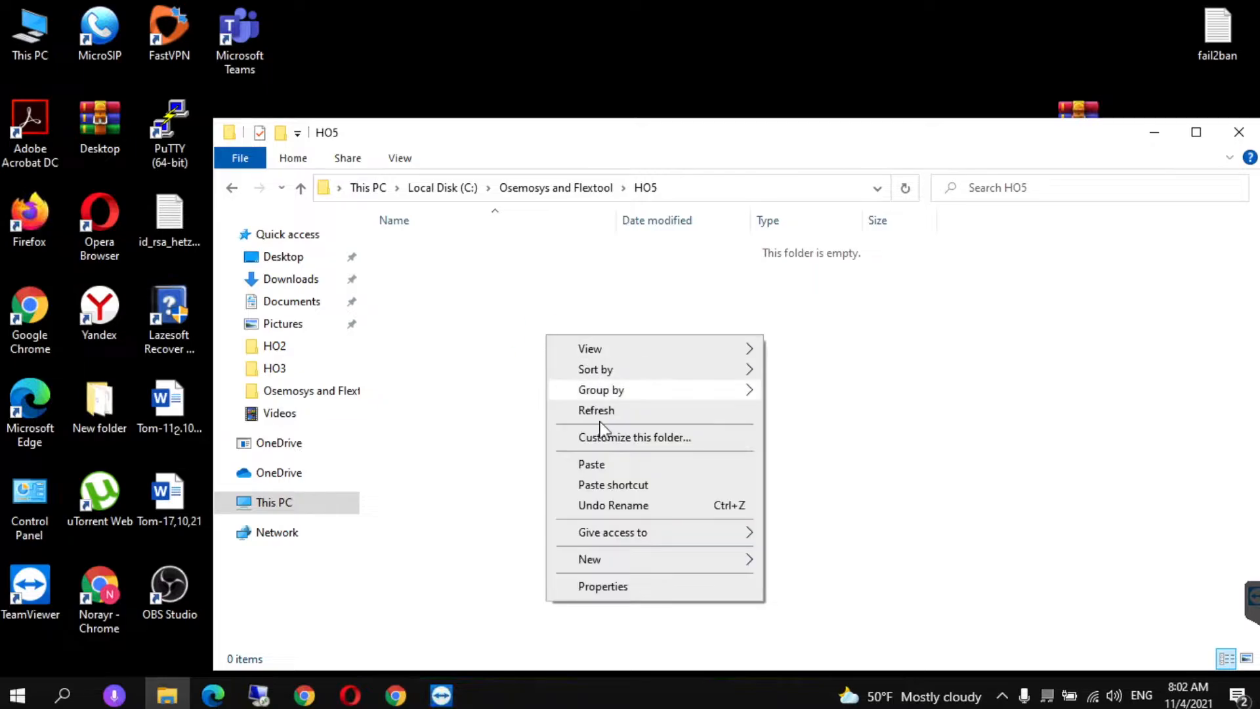
pyautogui.click(595, 466)
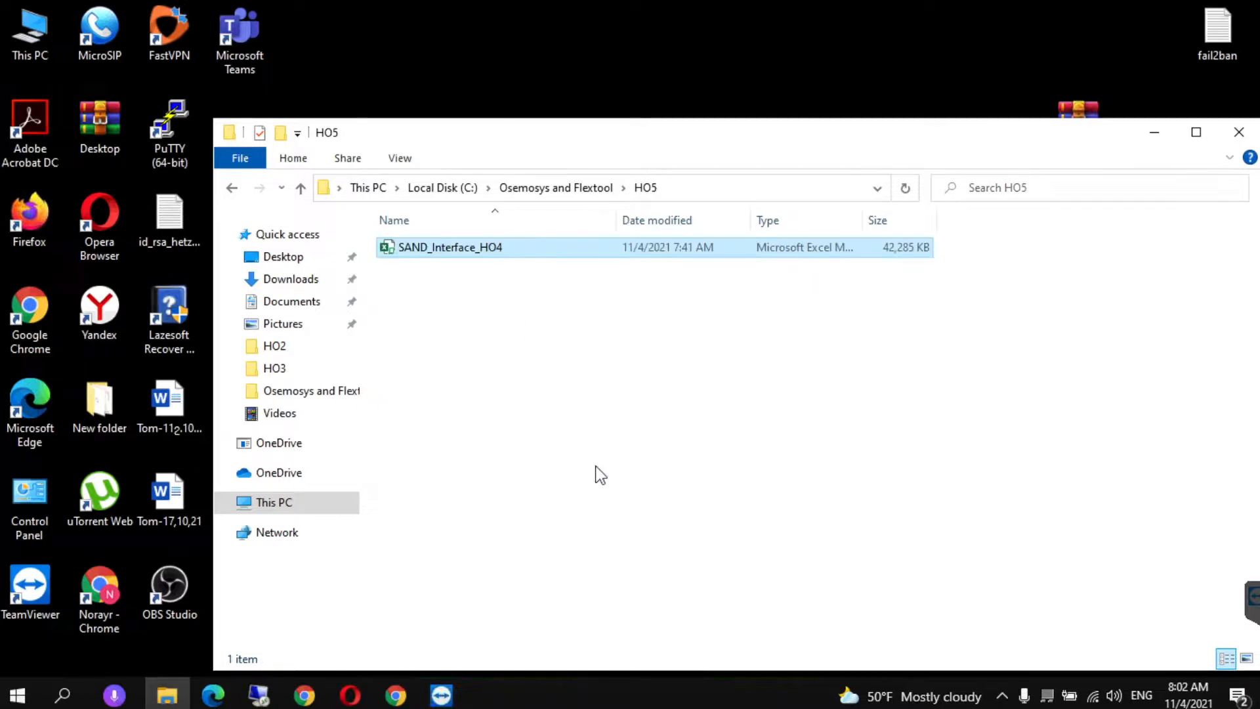
# Rename the pasted workbook as SAND_Interface_HO5 and open it in Excel.
pyautogui.rightClick(492, 247)
pyautogui.click(555, 634)
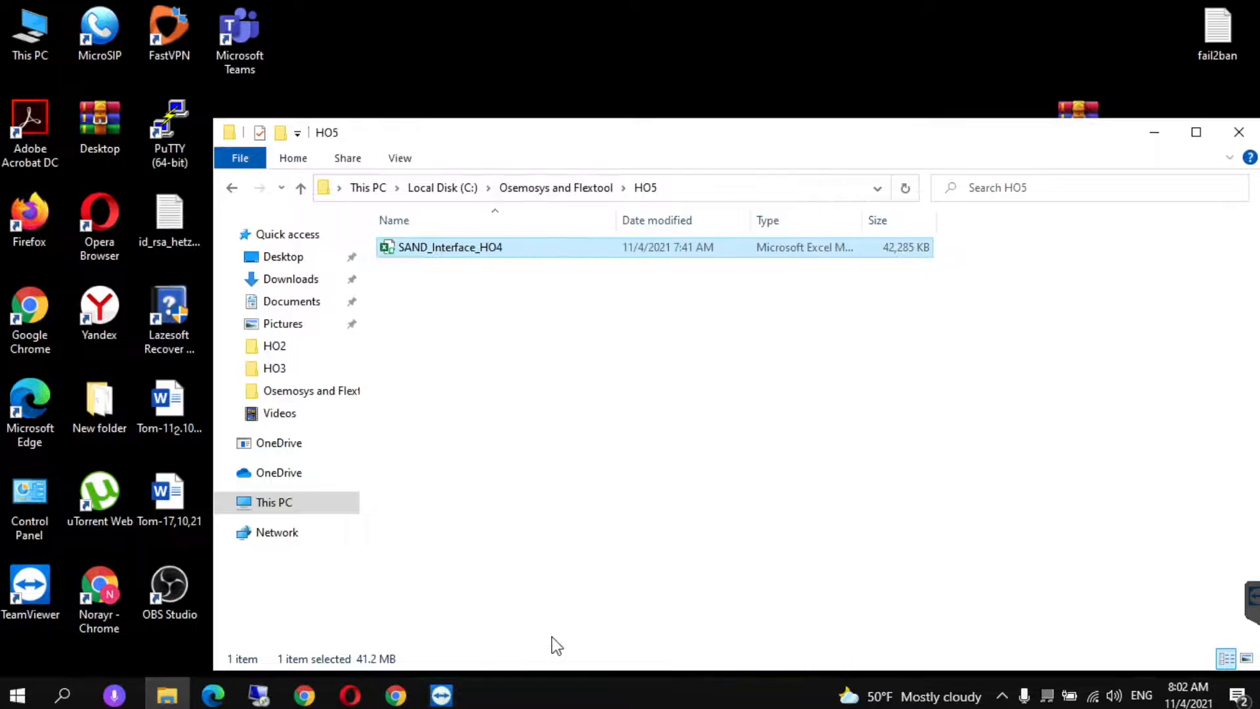
pyautogui.click(519, 247)
pyautogui.press('BackSpace')
pyautogui.write('5')
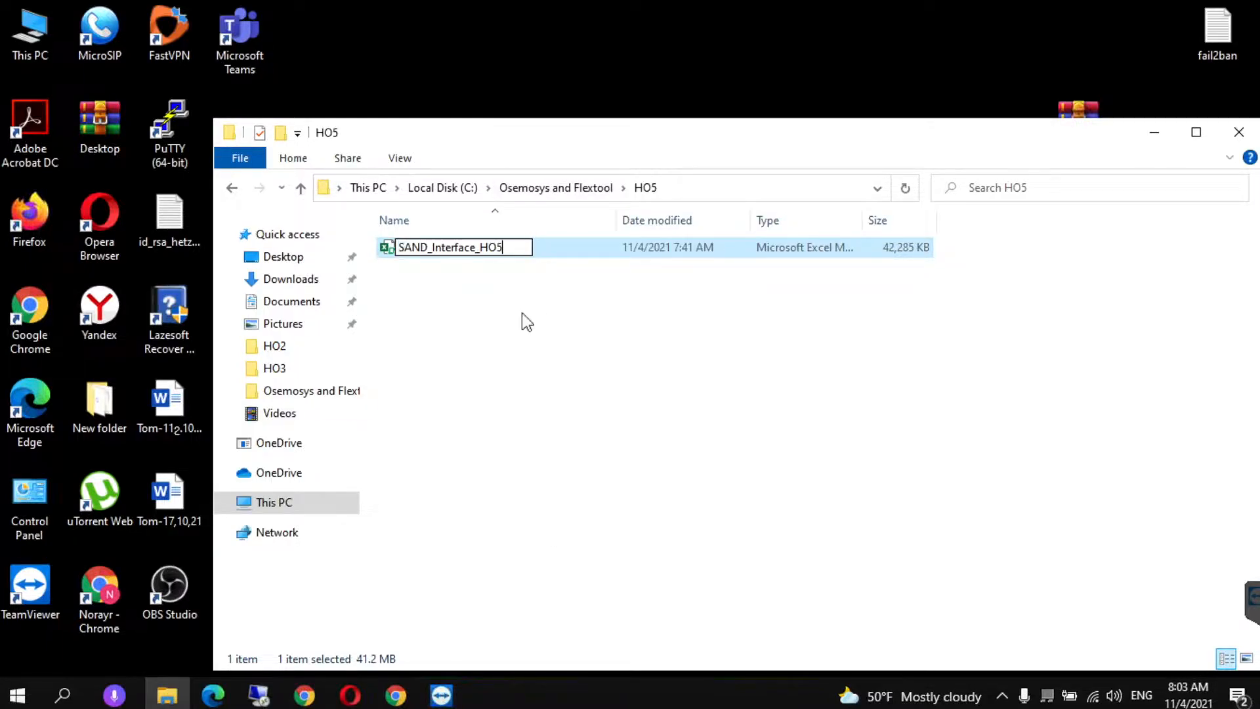
pyautogui.click(521, 312)
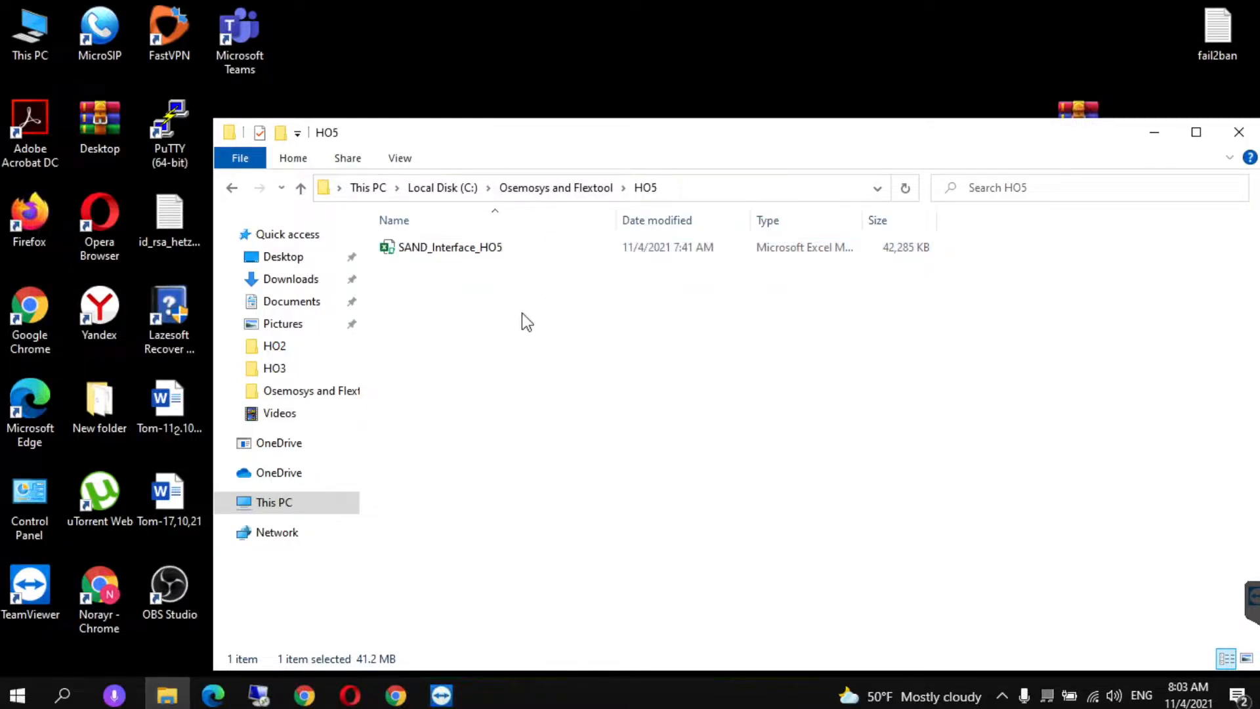
pyautogui.doubleClick(457, 250)
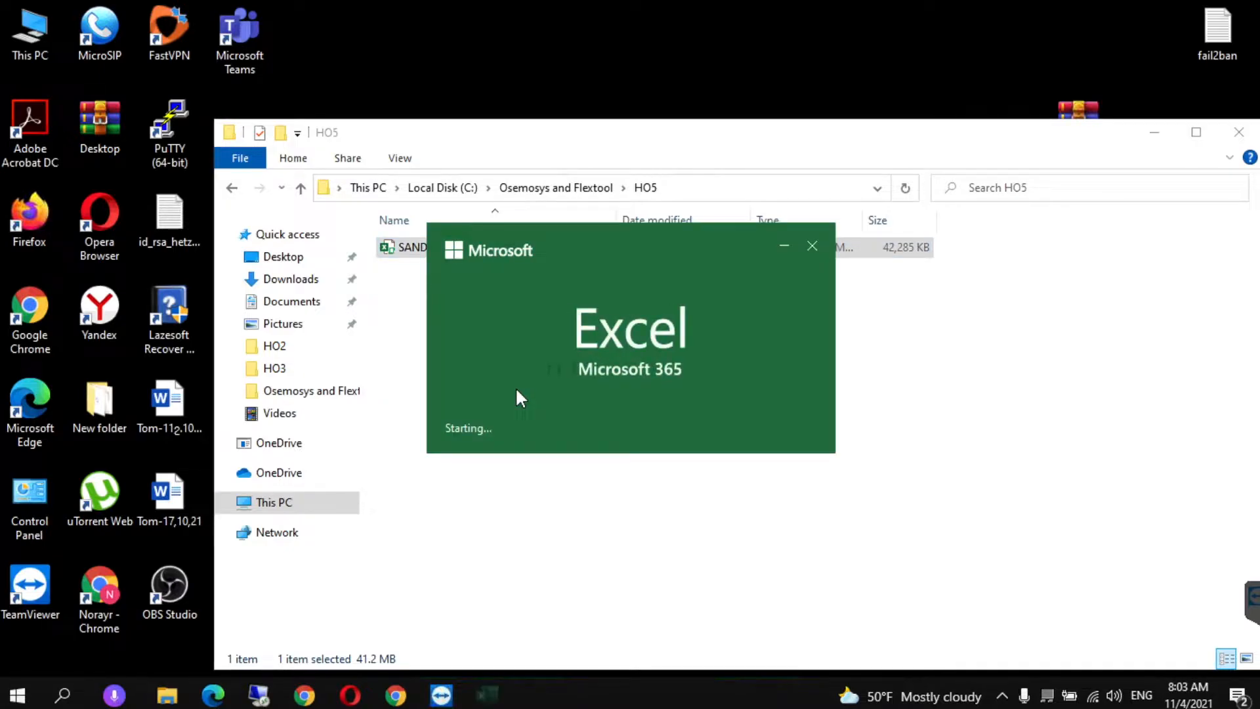
# Switch to Chrome, open the exercise PDF's DataPrep file link in a new tab, and download Data Prep for Hands-on 5.xlsx.
pyautogui.click(396, 695)
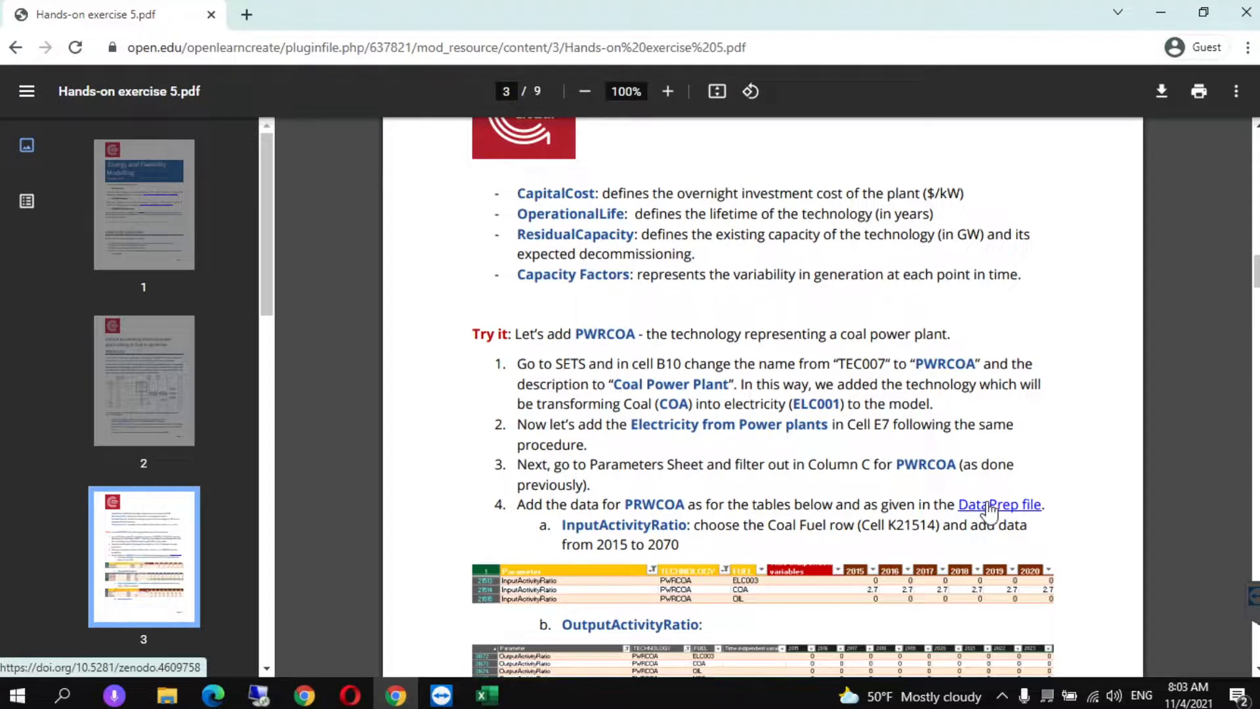
pyautogui.rightClick(989, 504)
pyautogui.click(1049, 225)
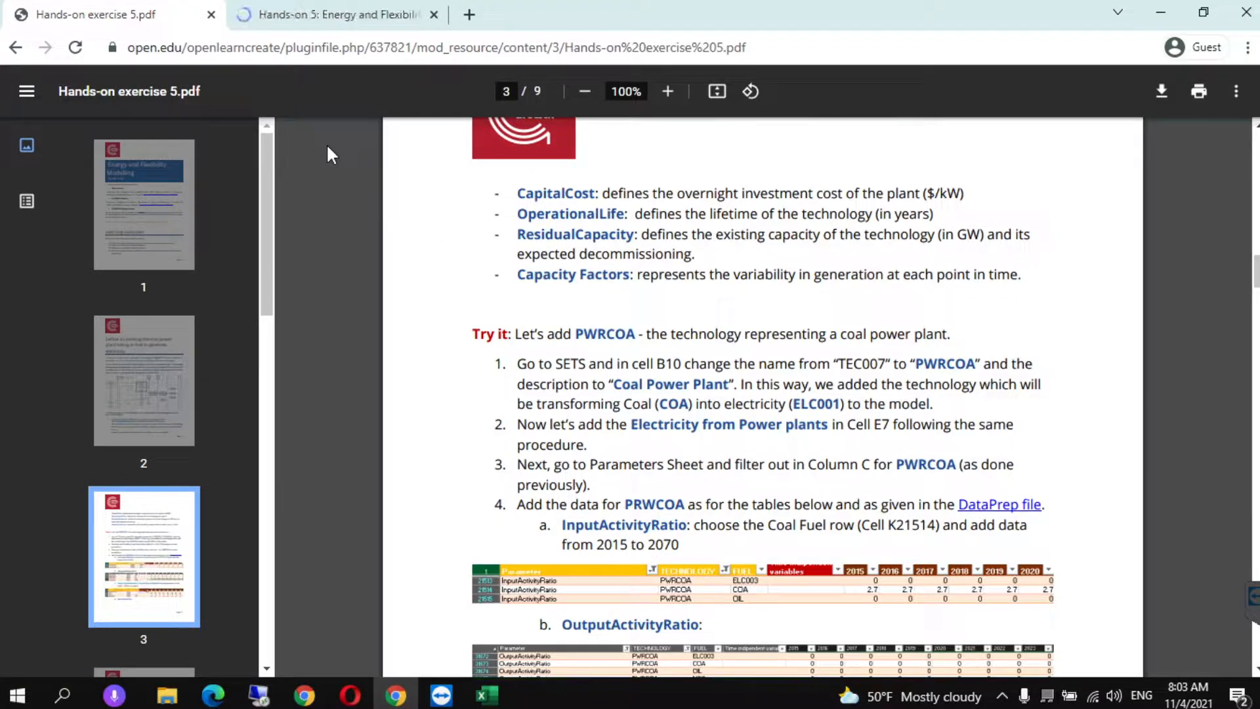
pyautogui.click(297, 17)
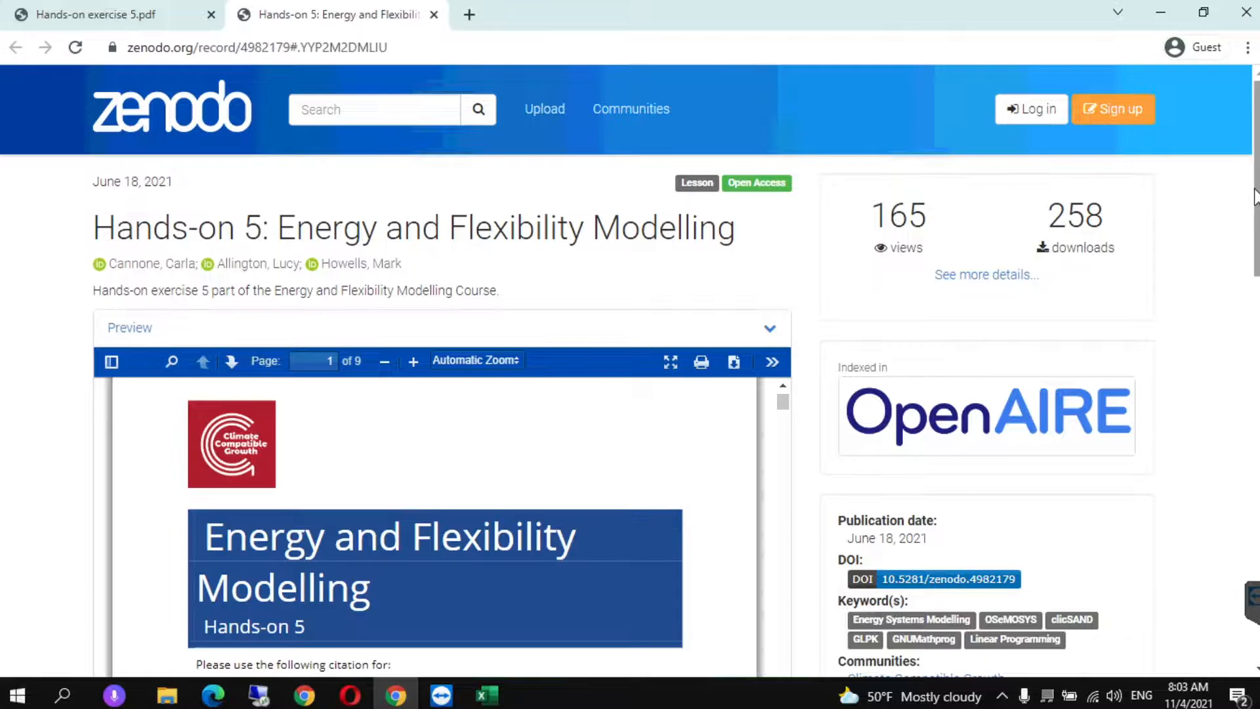
pyautogui.moveTo(1255, 195); pyautogui.dragTo(1253, 315)
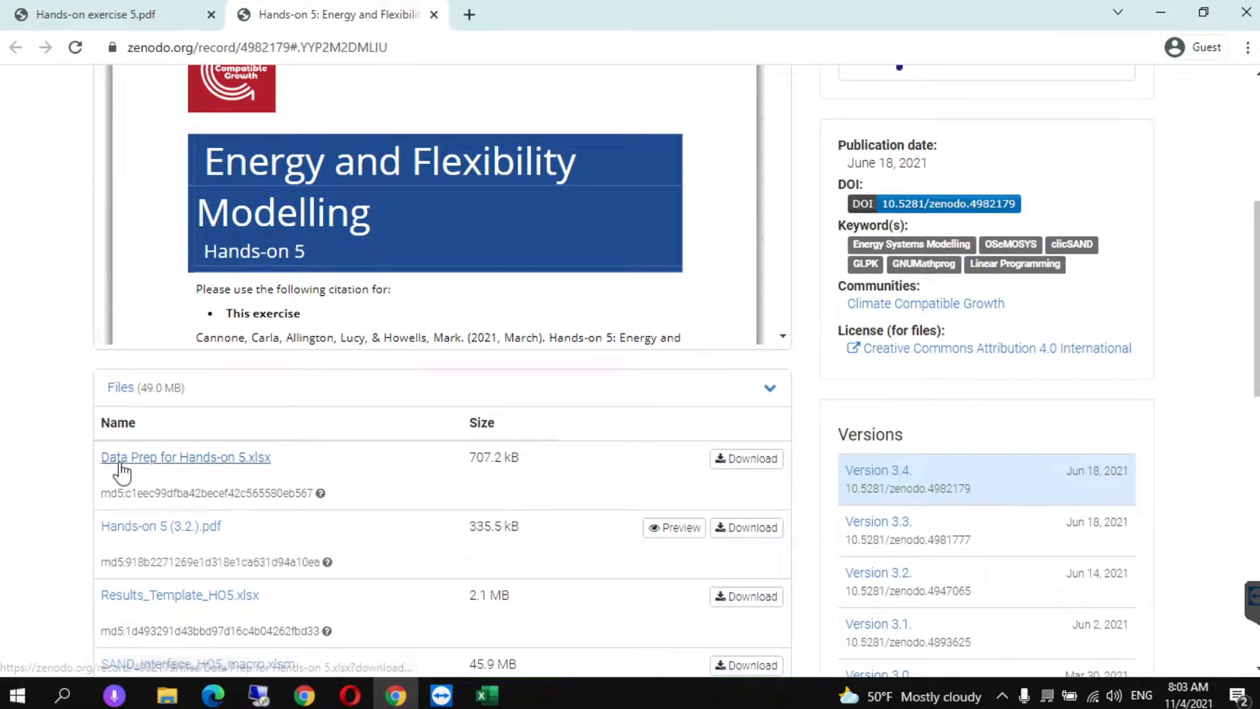
pyautogui.click(751, 463)
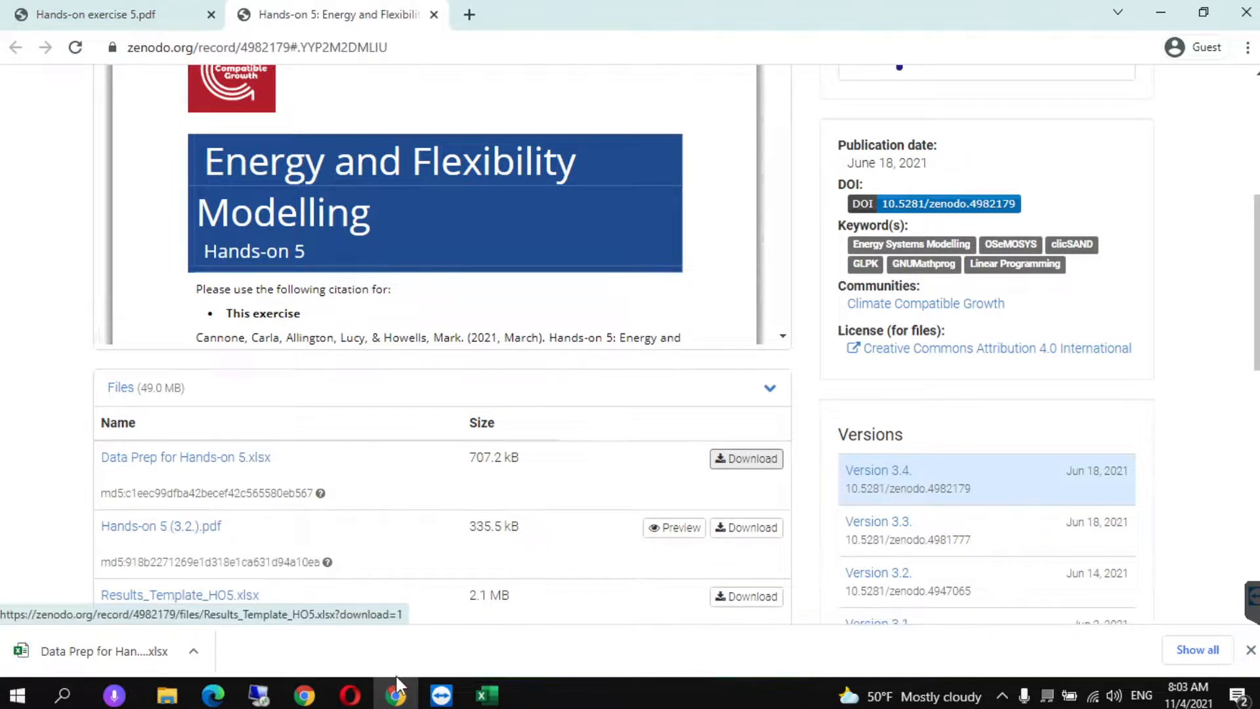
# Open the downloaded Data Prep for Hands-on 5 workbook and enable editing in it.
pyautogui.click(71, 652)
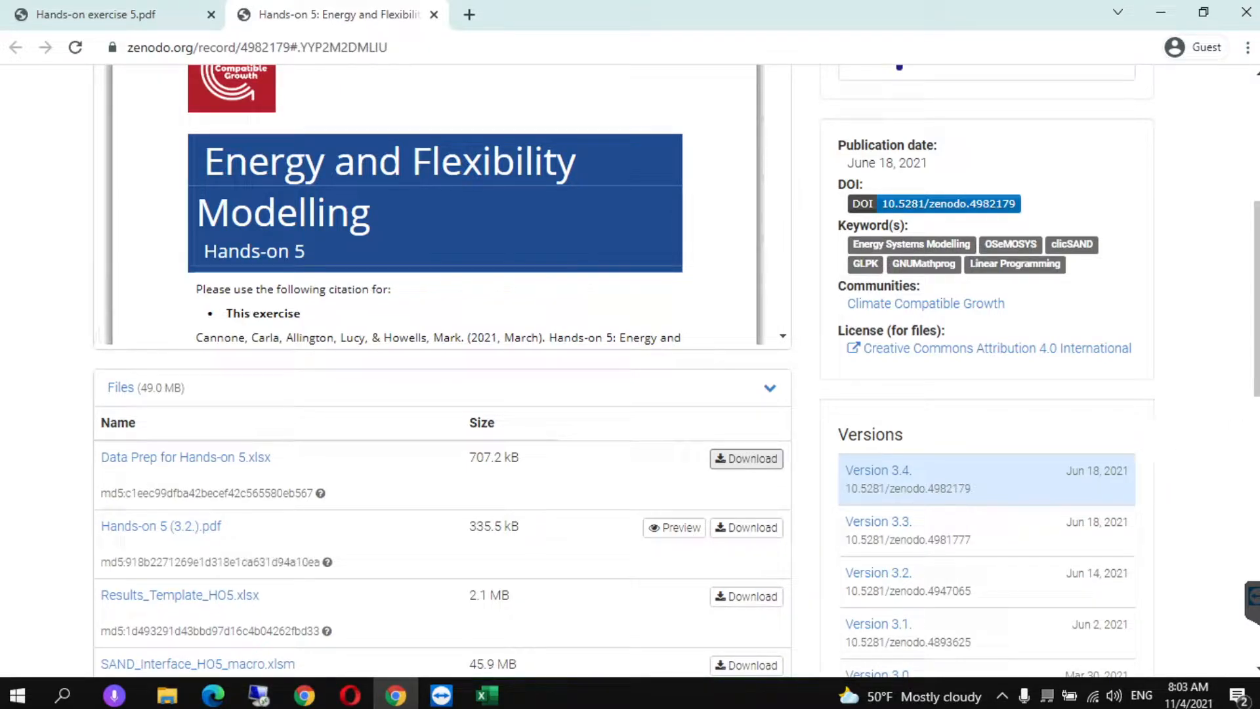
pyautogui.scroll(-1, 1237, 381)
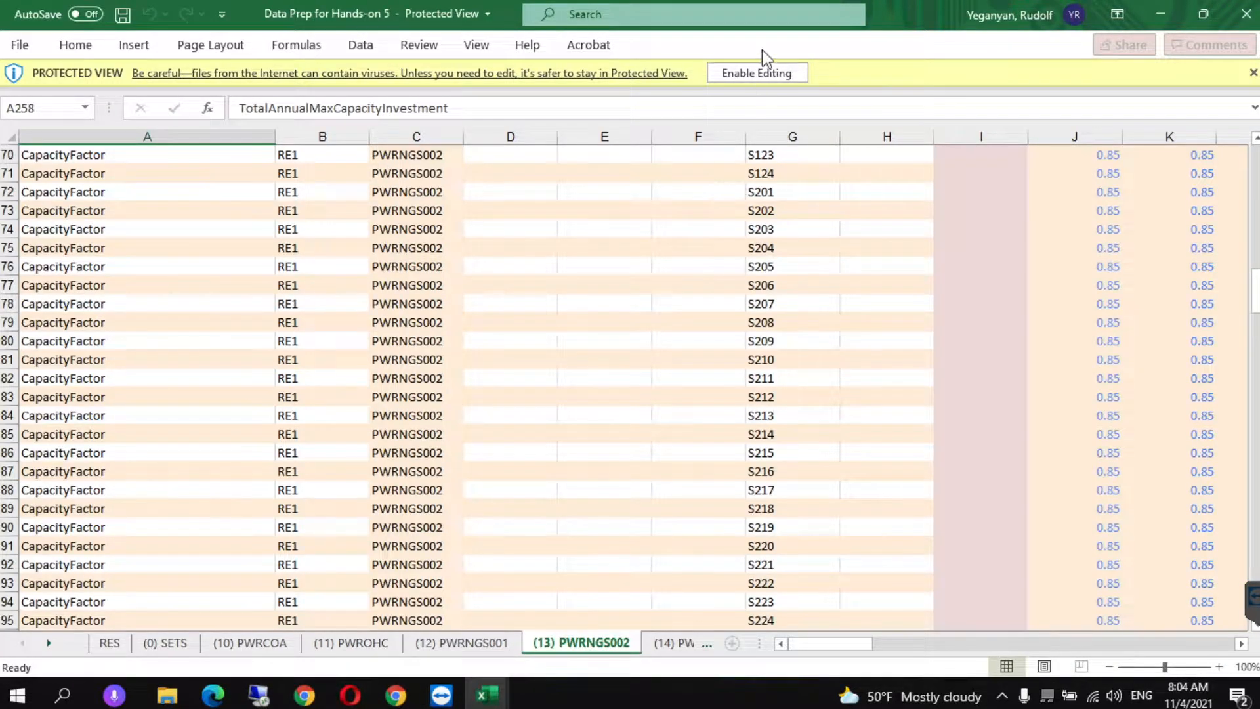
pyautogui.click(741, 76)
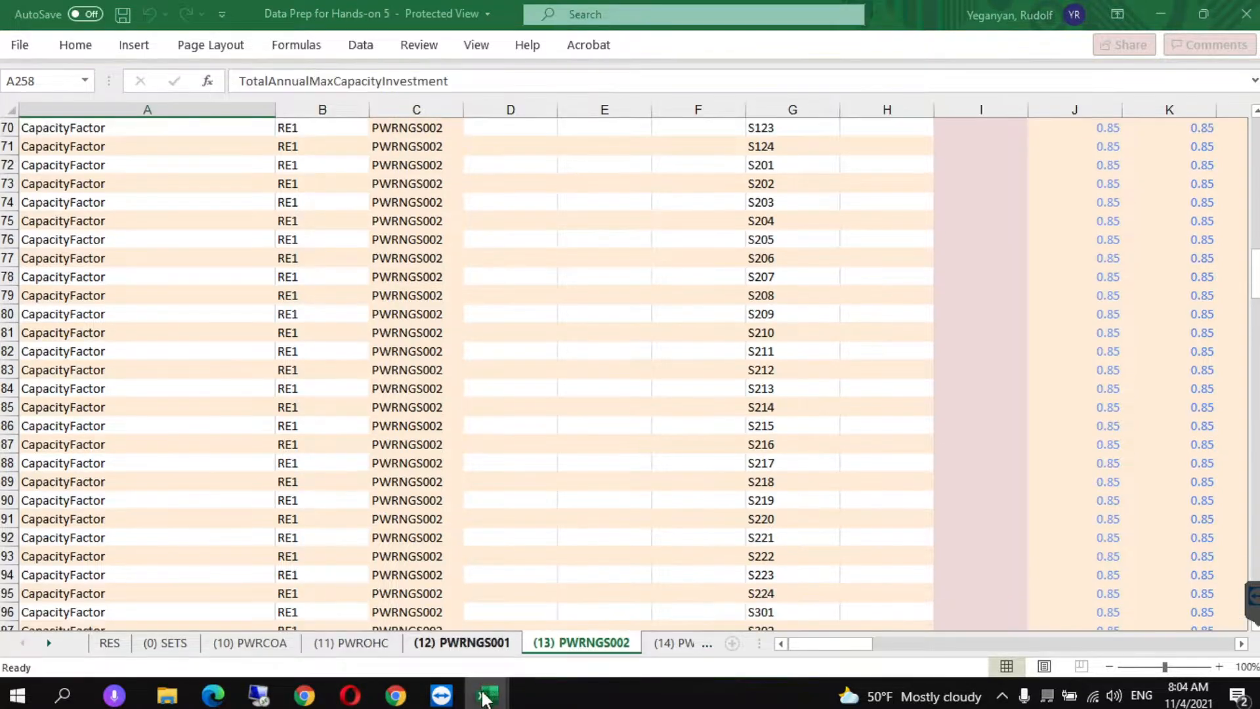
# Switch to the SAND_Interface_HO5 workbook and enable its macro content.
pyautogui.moveTo(485, 698)
pyautogui.click(400, 627)
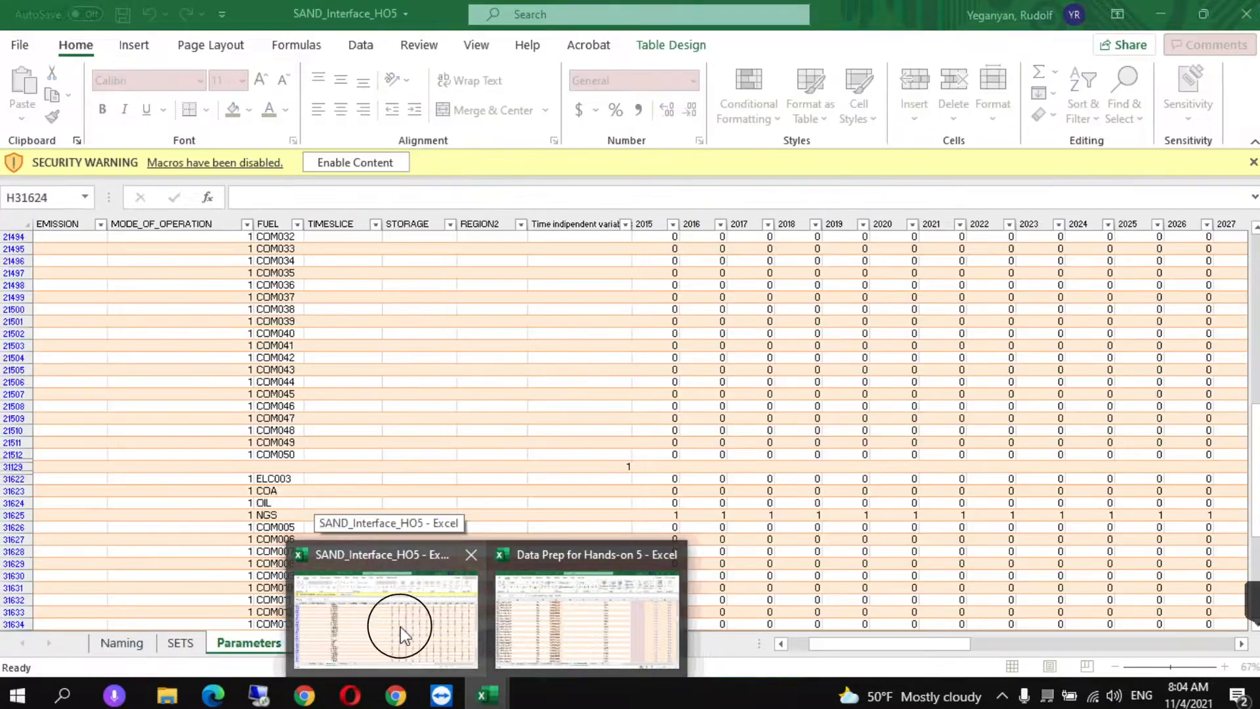
pyautogui.click(358, 164)
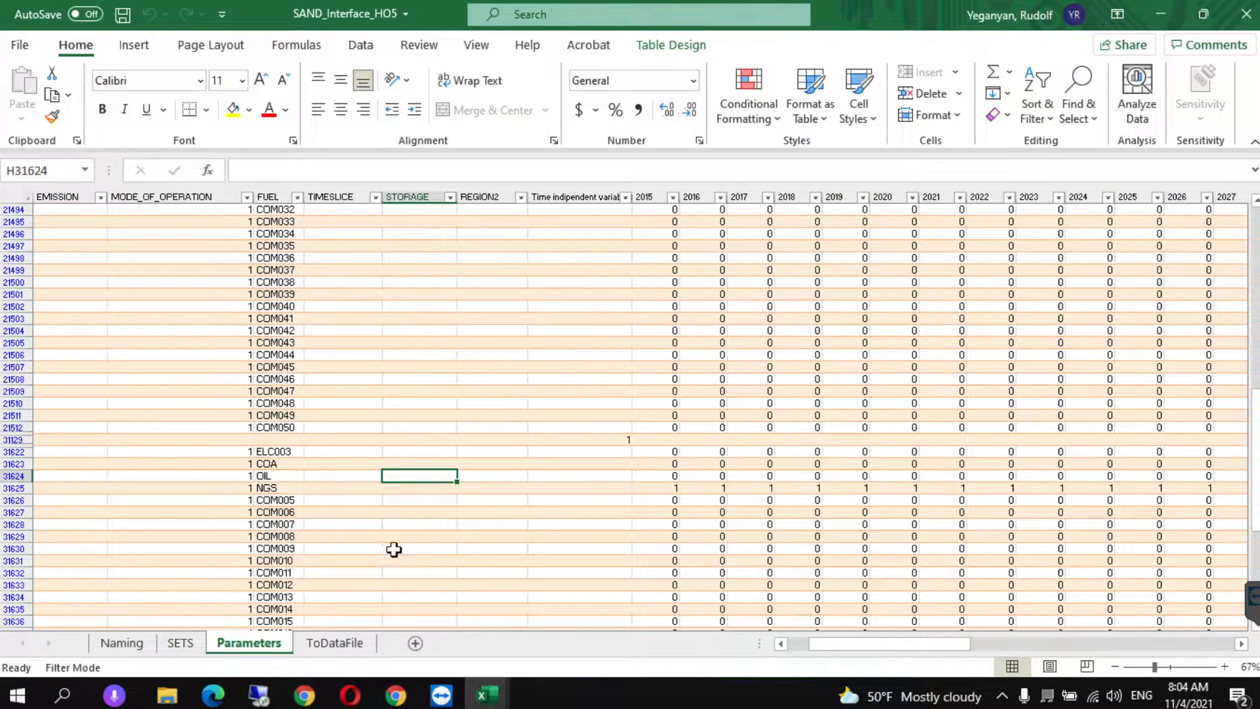
# On the SETS sheet, change the technology code in cell B10 to PWRCOA.
pyautogui.click(181, 645)
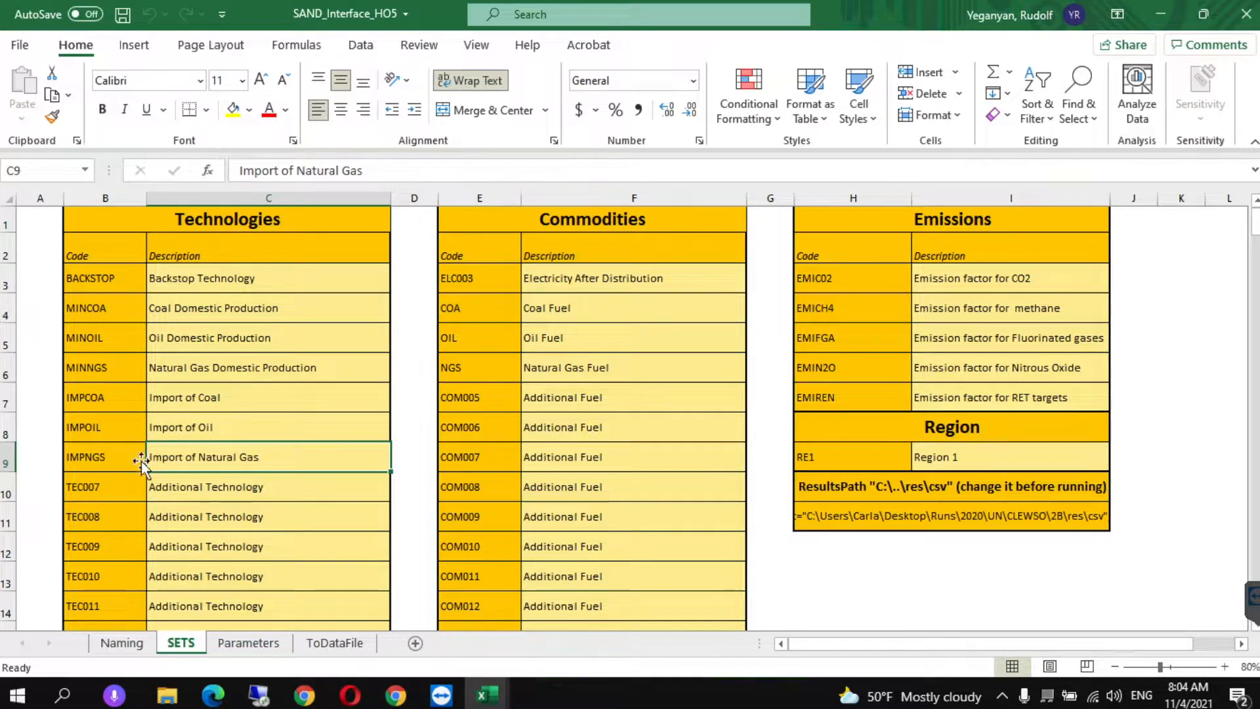
pyautogui.click(107, 486)
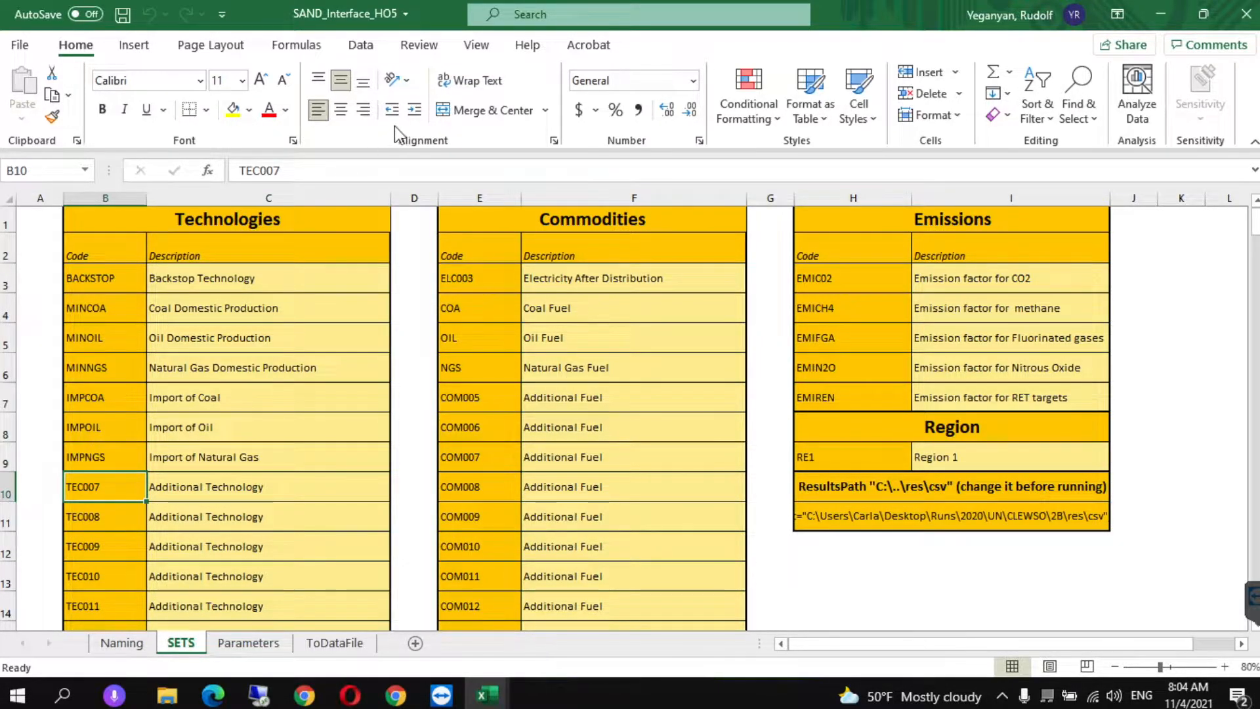
pyautogui.doubleClick(297, 167)
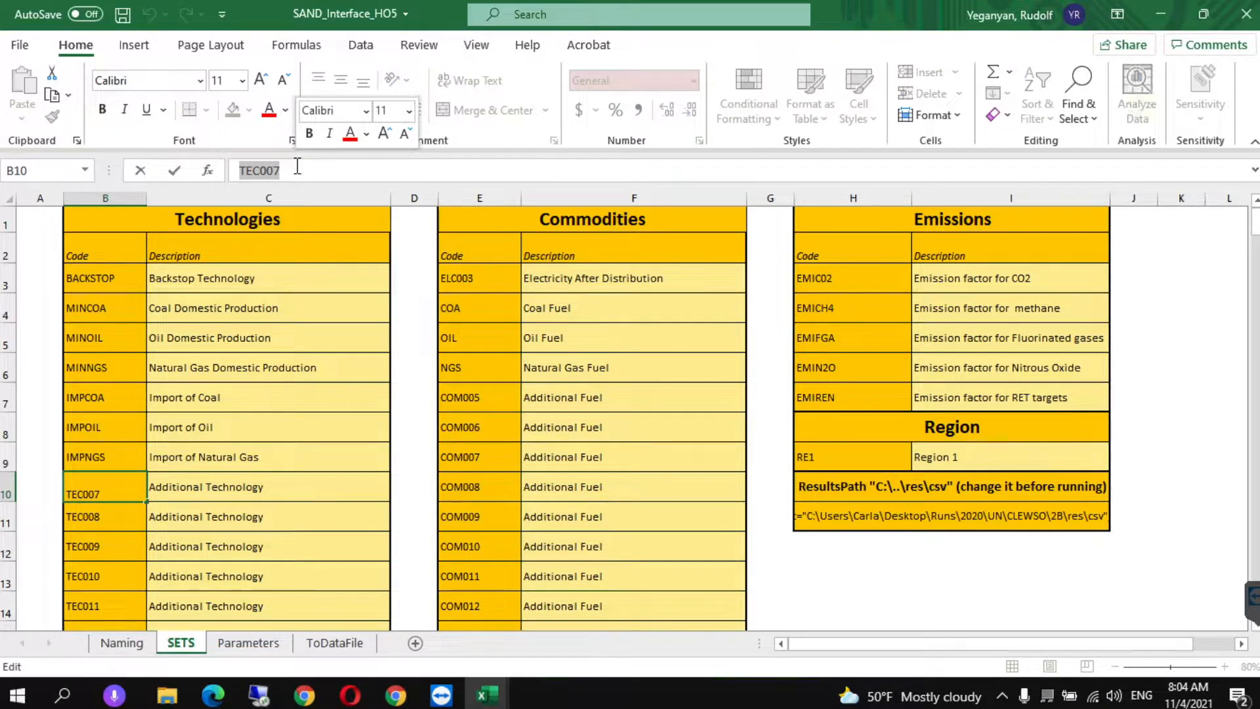
pyautogui.write('P')
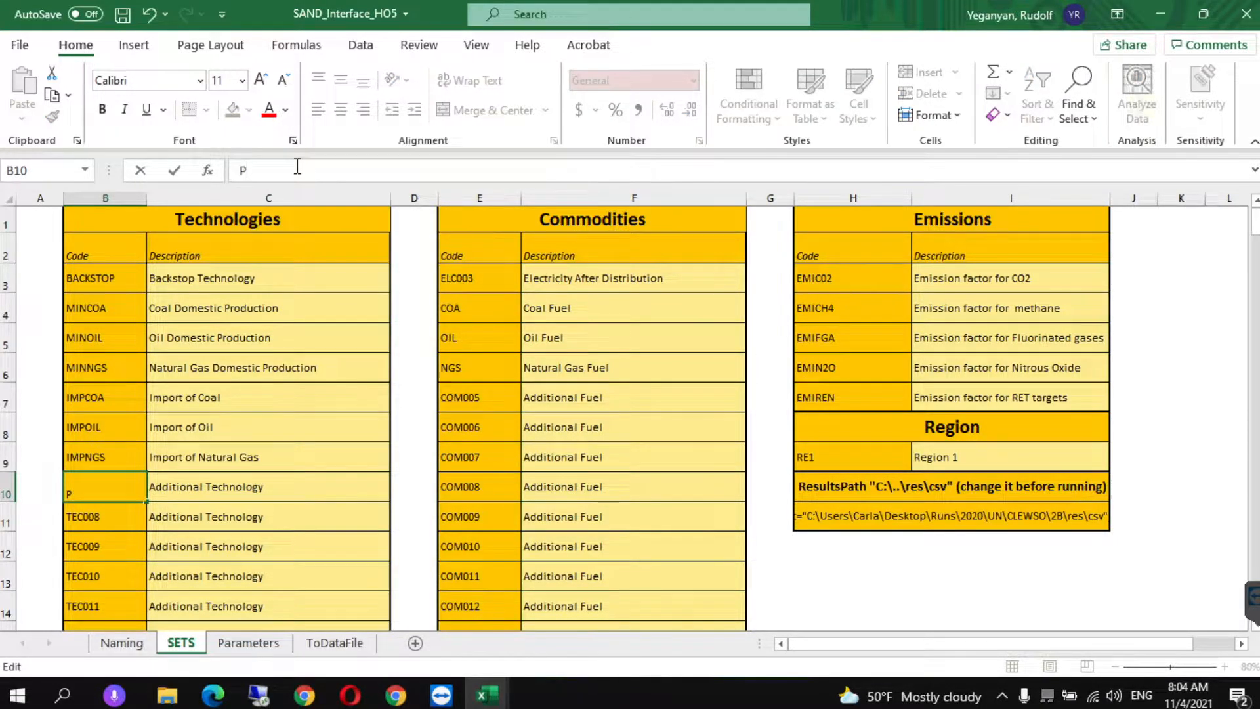
pyautogui.write('WRCOA')
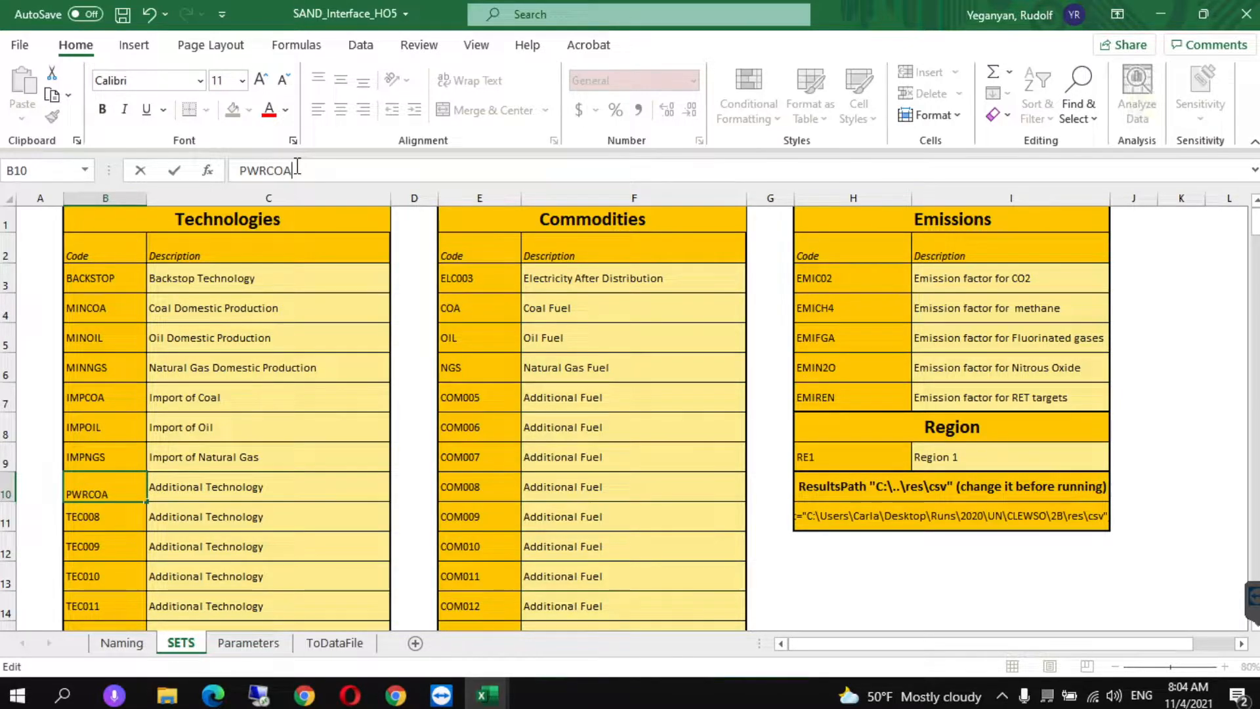
# Change the PWRCOA technology's description in cell C10 to "Coal Power Plant".
pyautogui.click(198, 486)
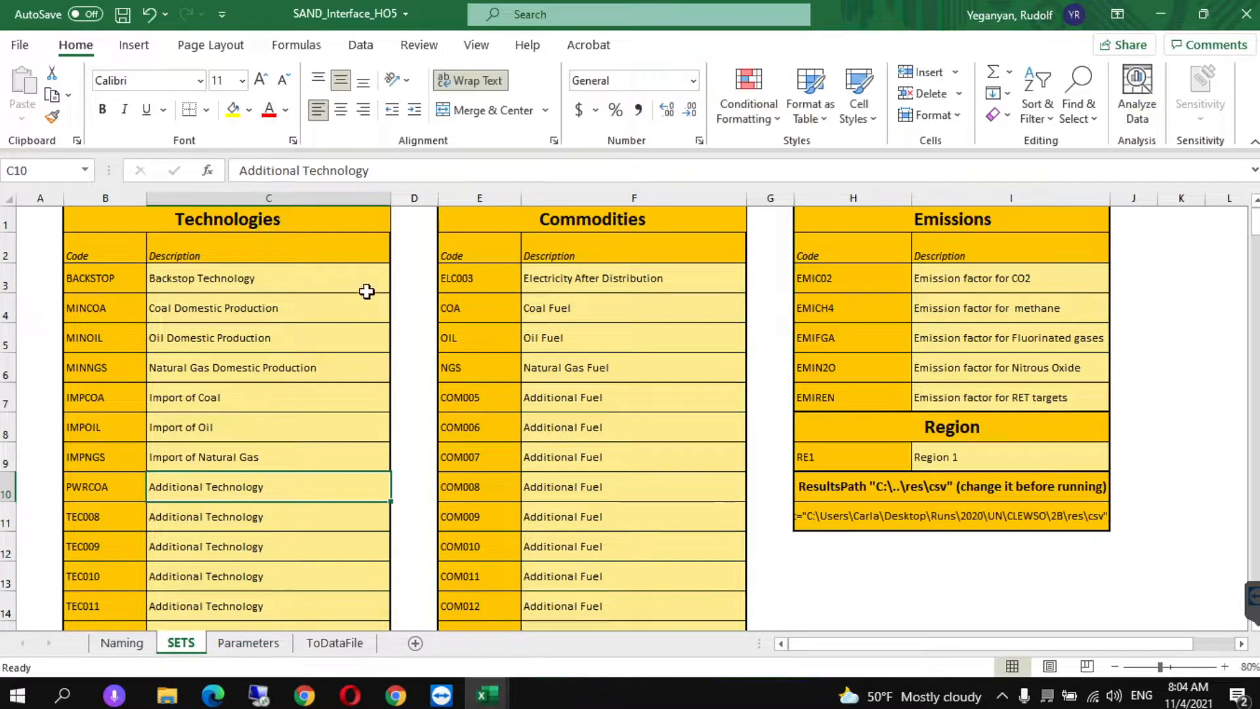
pyautogui.tripleClick(329, 170)
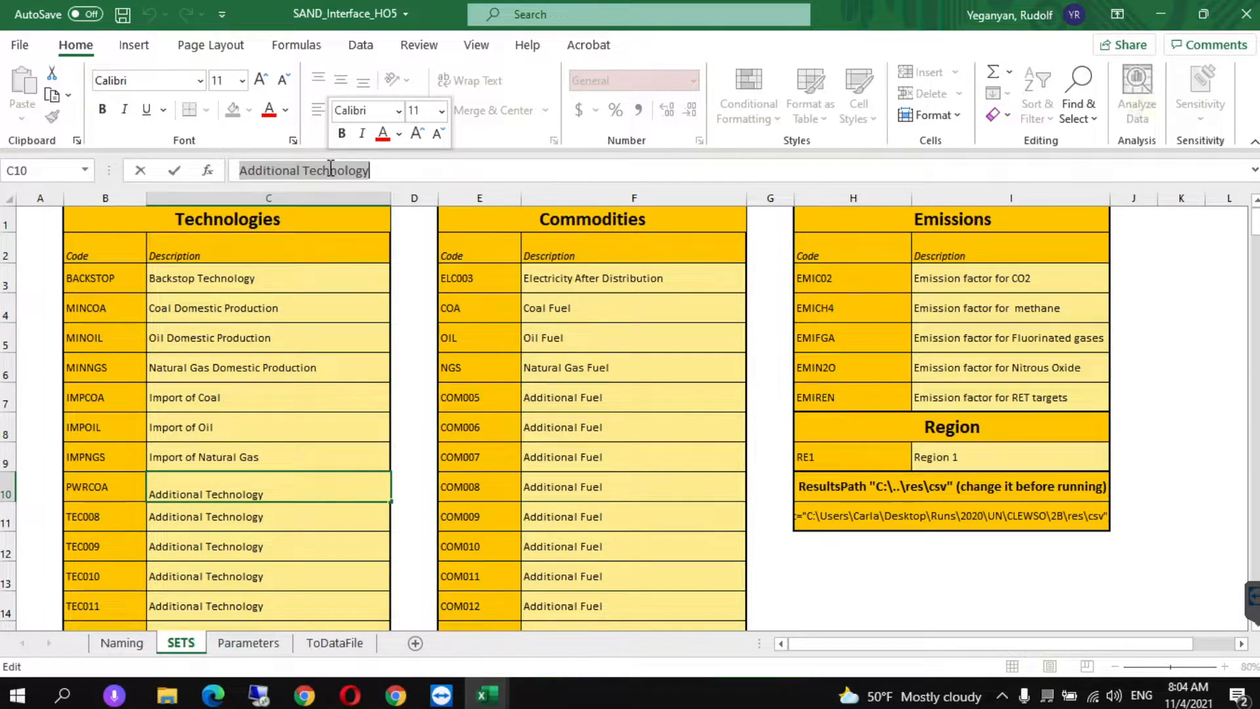
pyautogui.press('BackSpace')
pyautogui.write('Coal')
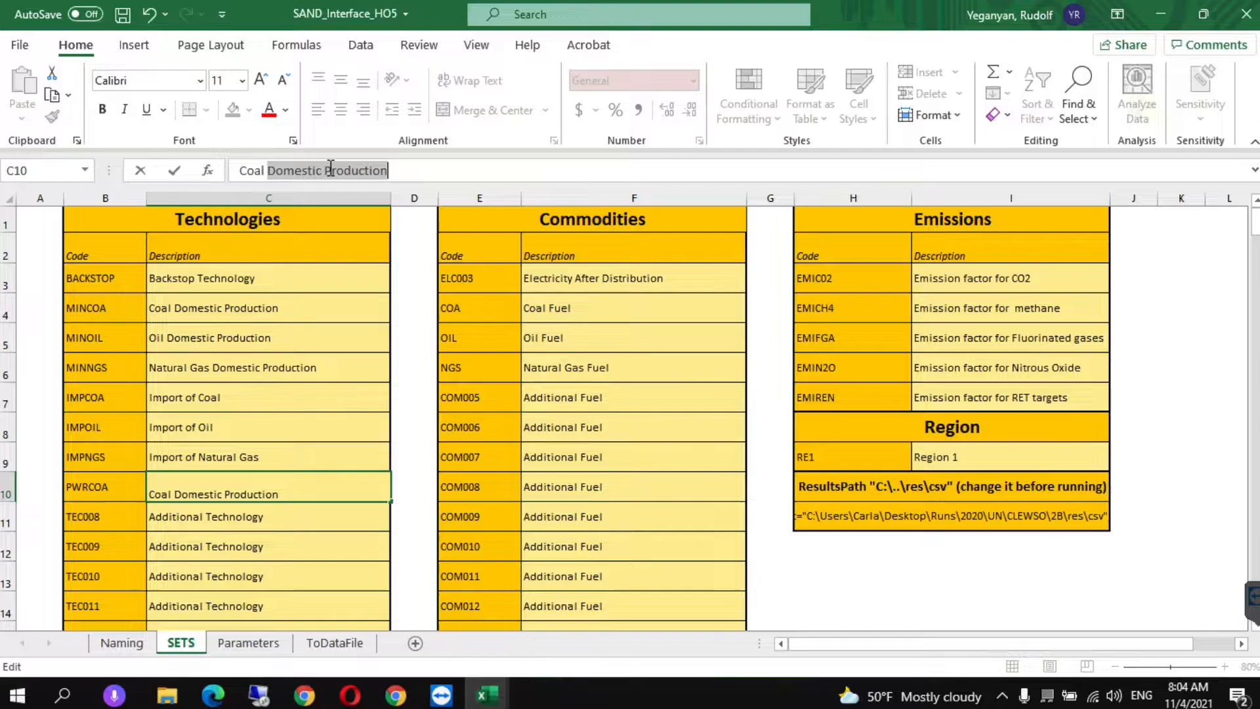
pyautogui.write(' Power Plant')
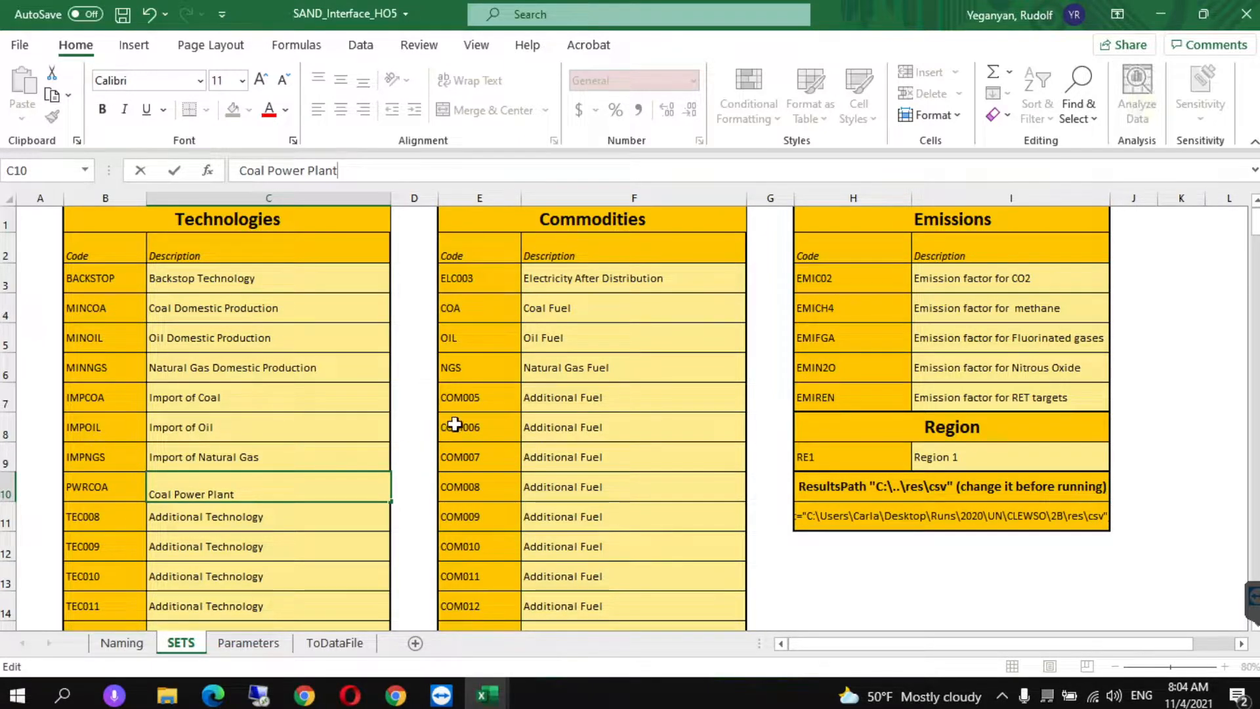
# Change the commodity code in cell E7 to ELC001.
pyautogui.click(479, 402)
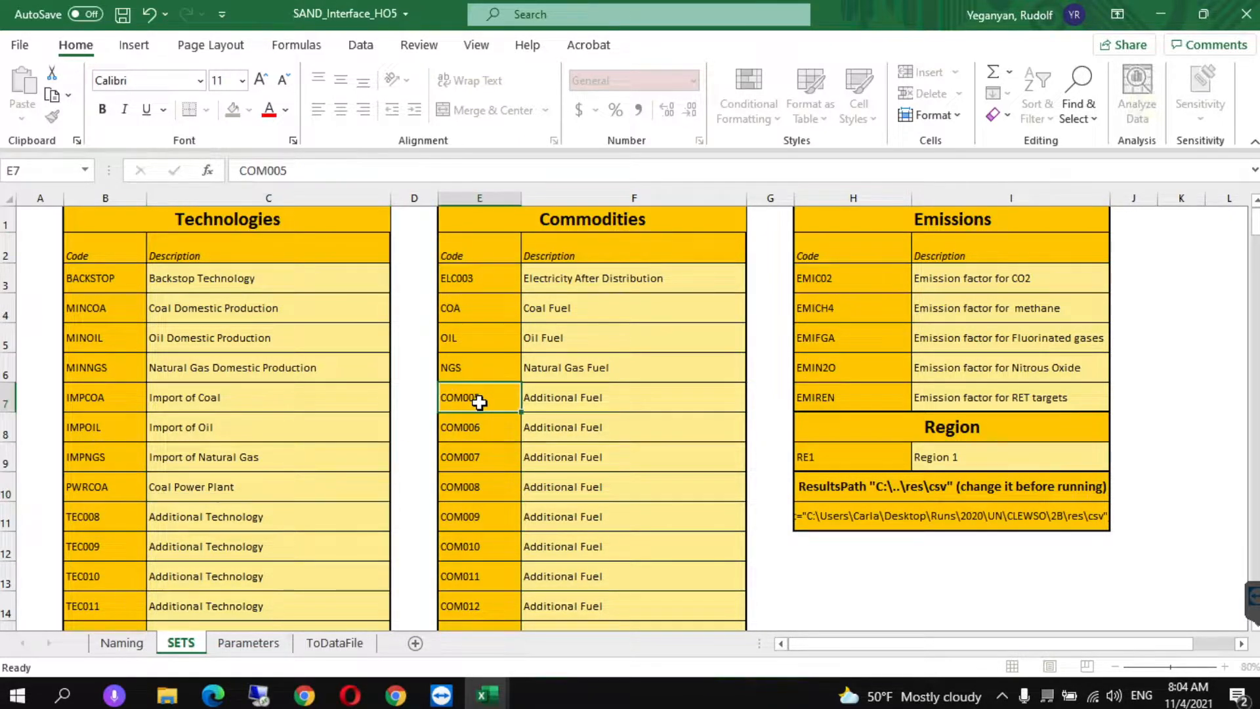
pyautogui.doubleClick(328, 171)
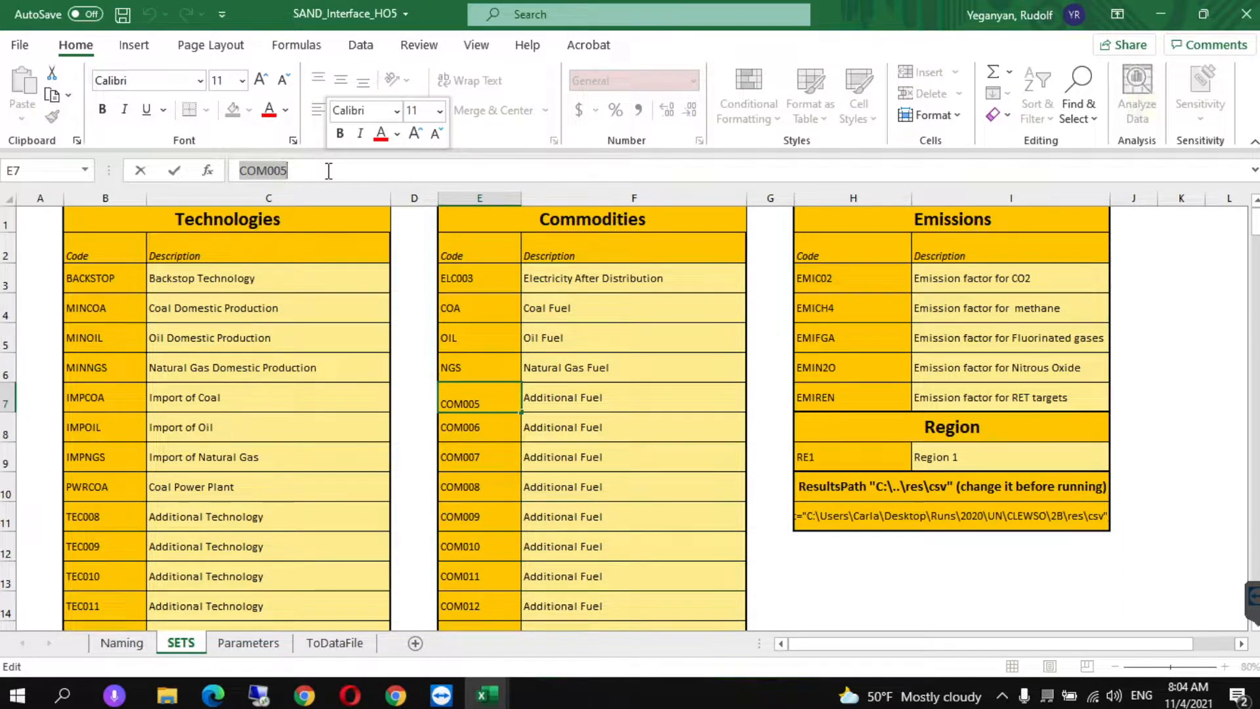
pyautogui.write('ELC001')
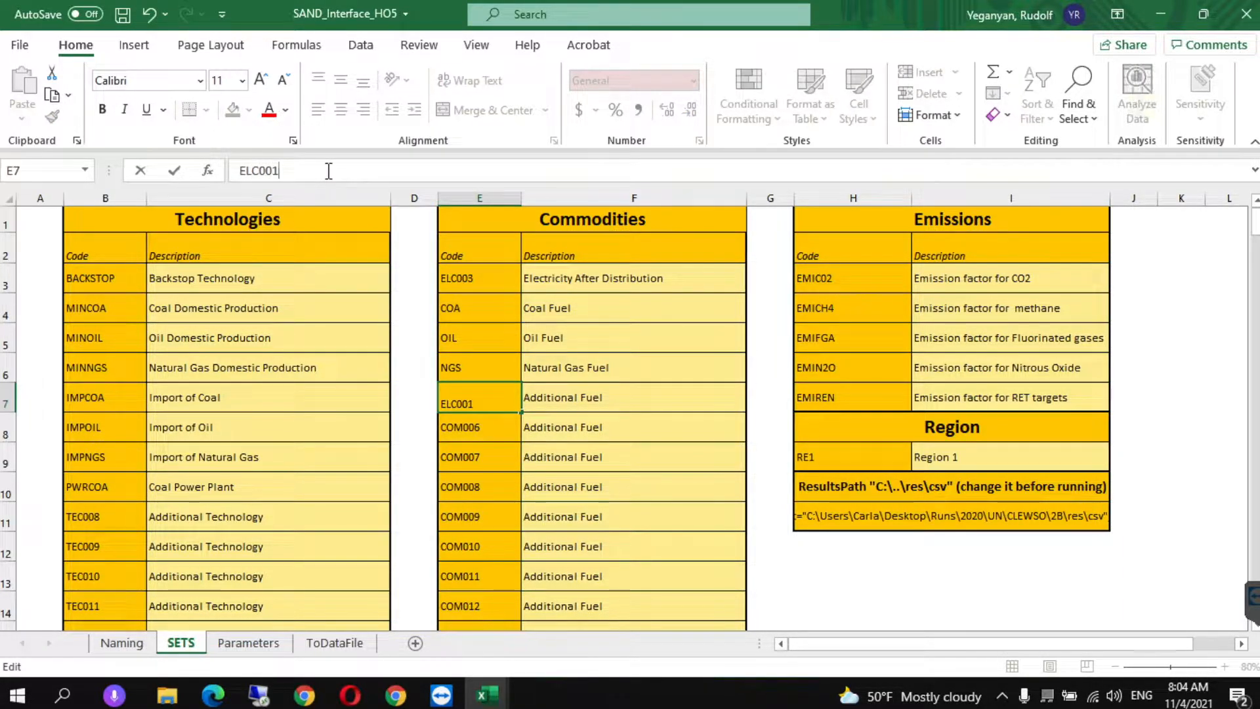
# Change the ELC001 commodity's description in cell F7 to "Electricity from Power Plants".
pyautogui.click(569, 406)
pyautogui.tripleClick(322, 169)
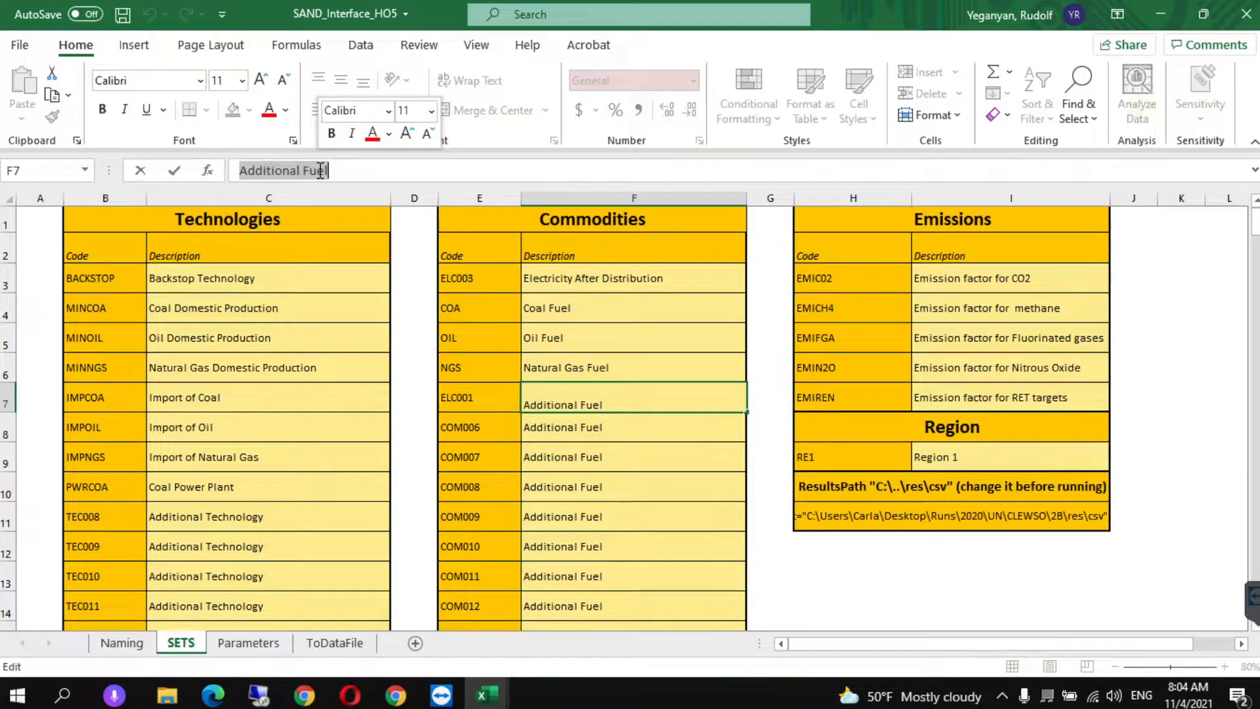
pyautogui.write('Electricity ')
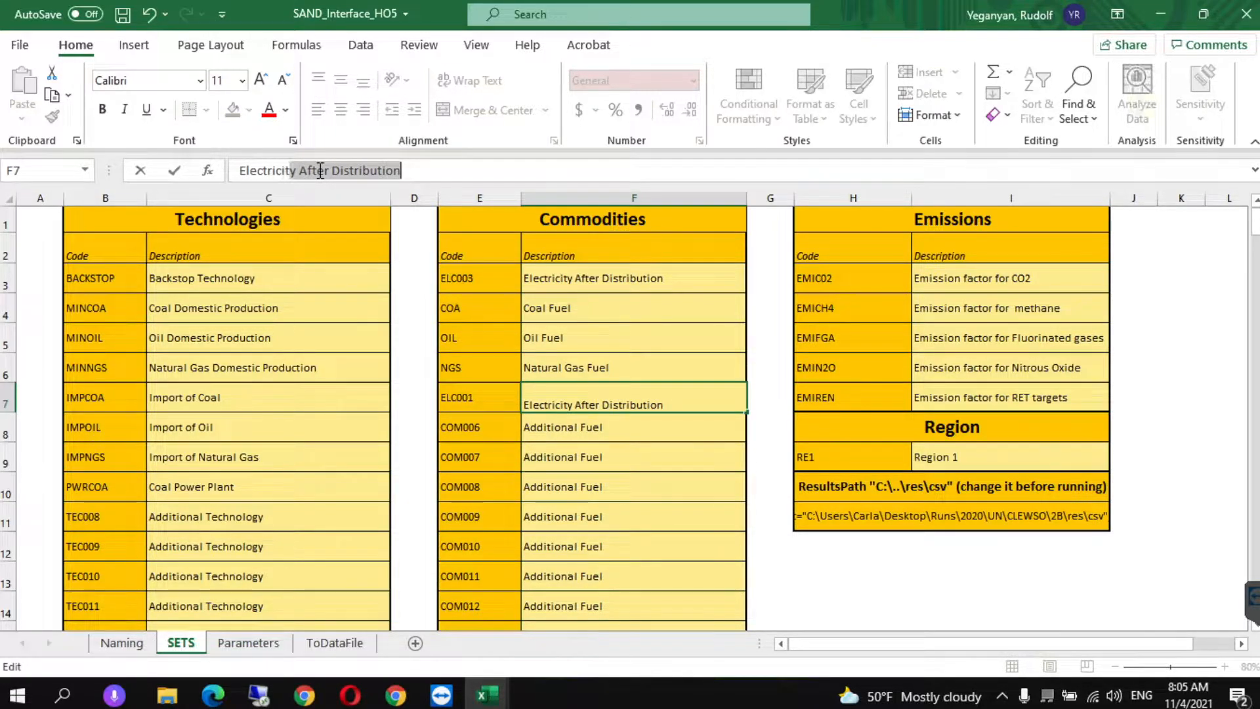
pyautogui.write('from Powerl')
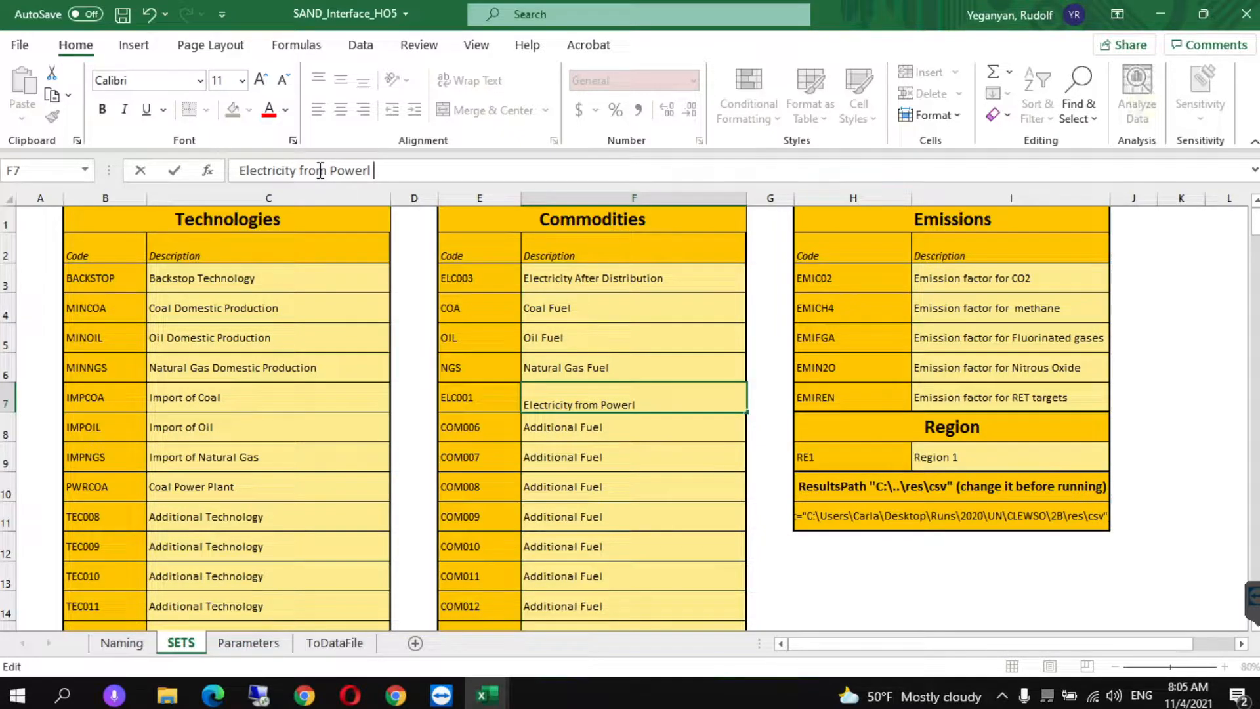
pyautogui.write('Plnt')
pyautogui.press('BackSpace')
pyautogui.press('BackSpace')
pyautogui.write('ants')
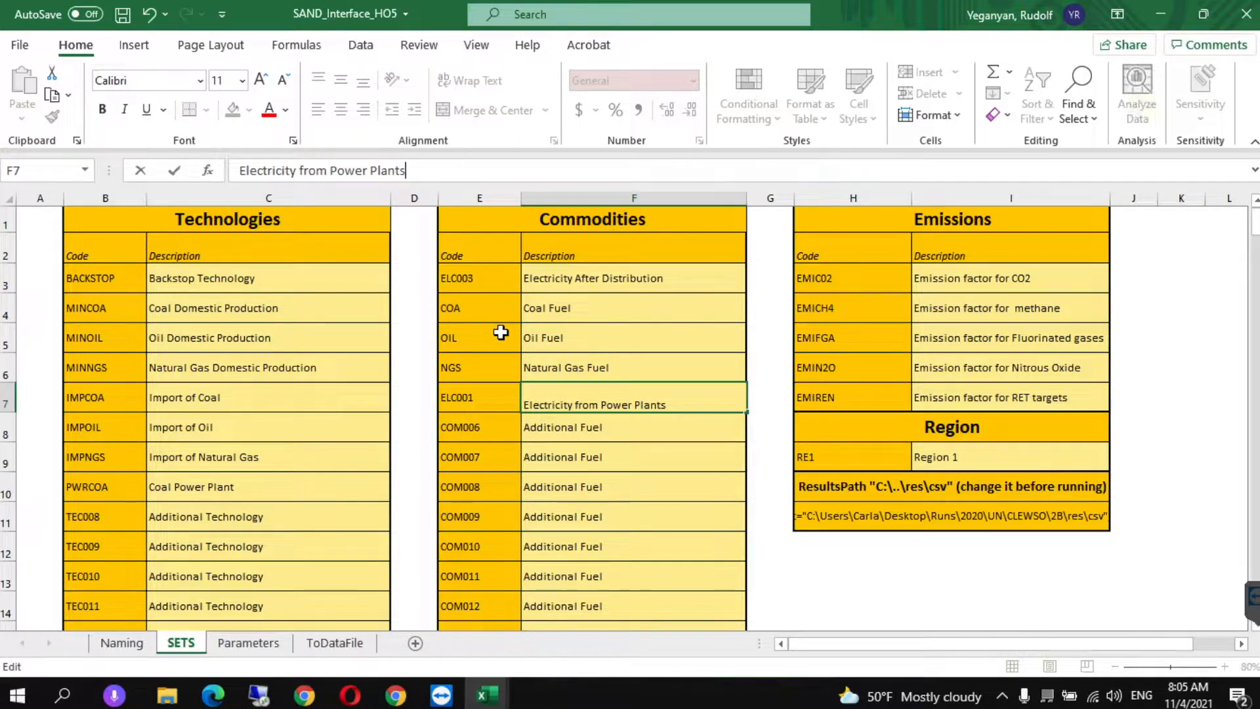
pyautogui.click(427, 421)
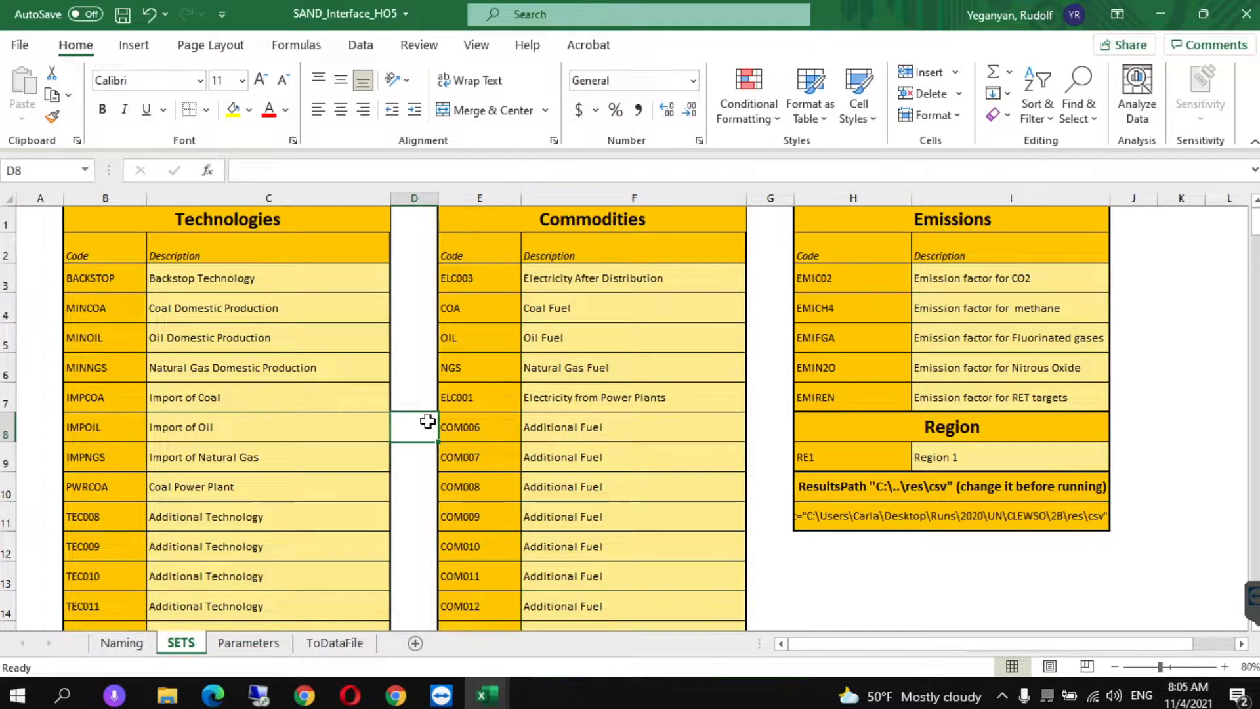
# On the Parameters sheet, filter the TECHNOLOGY column to show only PWRCOA instead of IMPNGS.
pyautogui.click(248, 642)
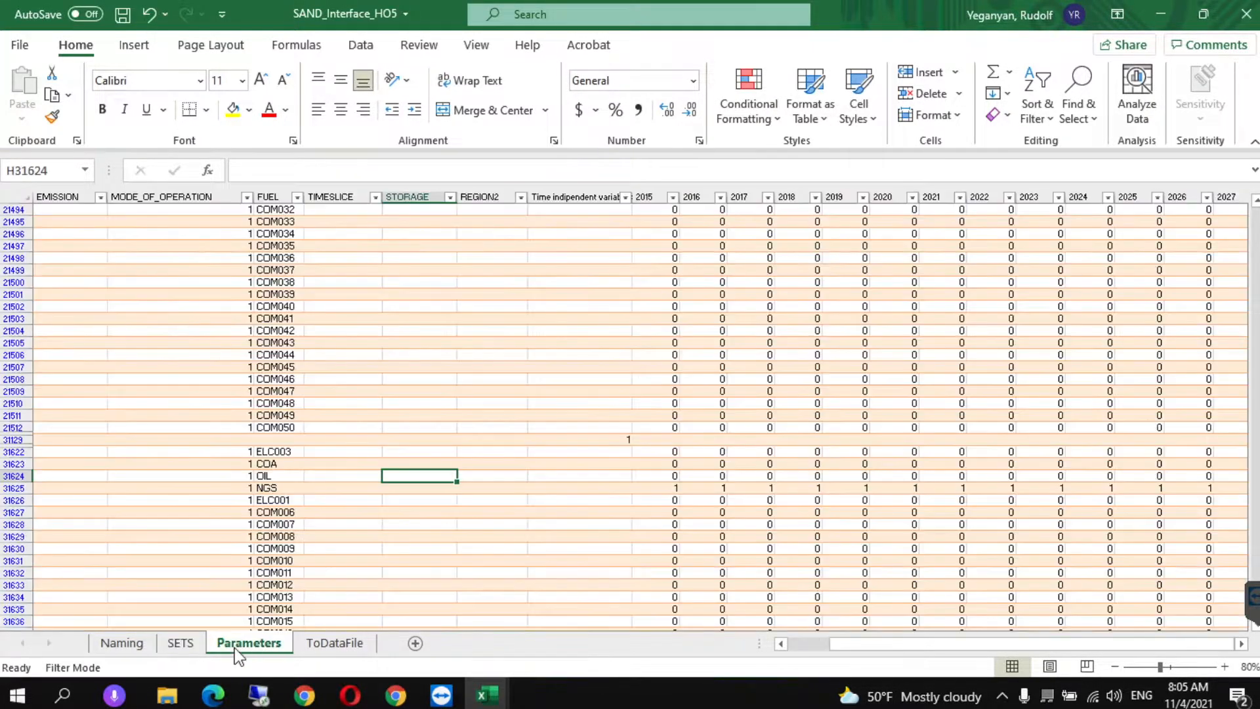
pyautogui.moveTo(824, 645); pyautogui.dragTo(787, 645)
pyautogui.click(243, 197)
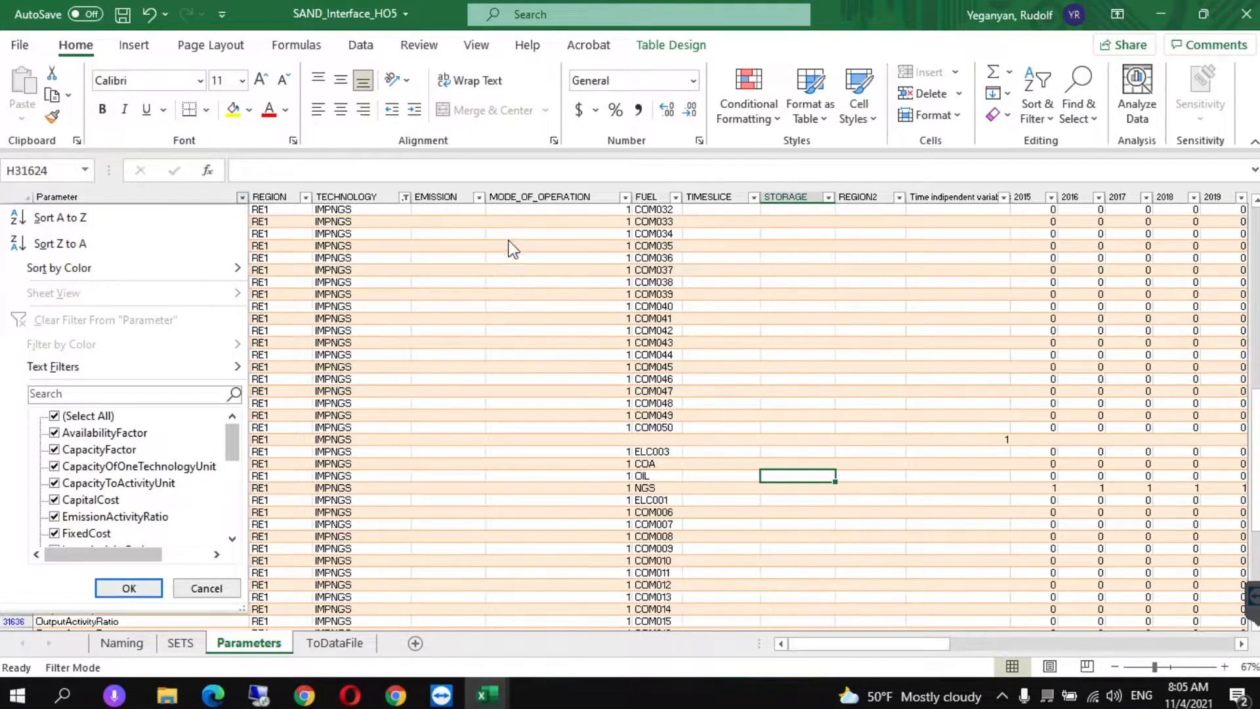
pyautogui.click(403, 198)
pyautogui.click(403, 198)
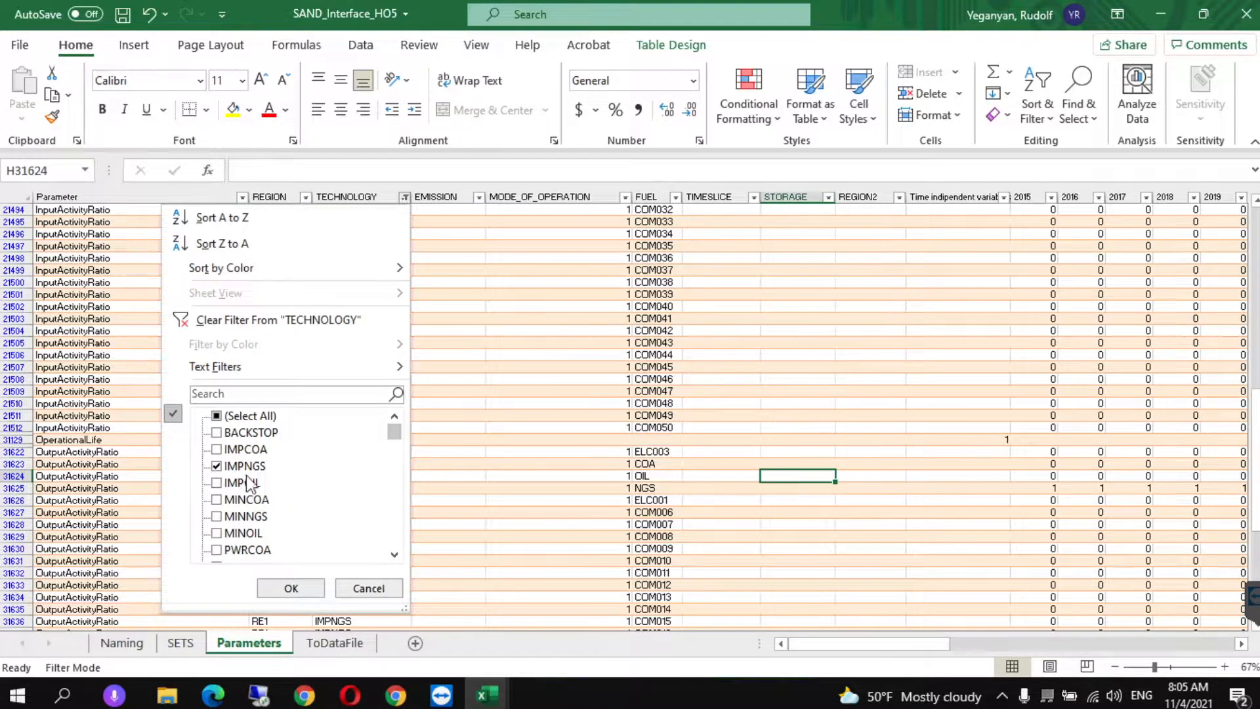
pyautogui.click(216, 549)
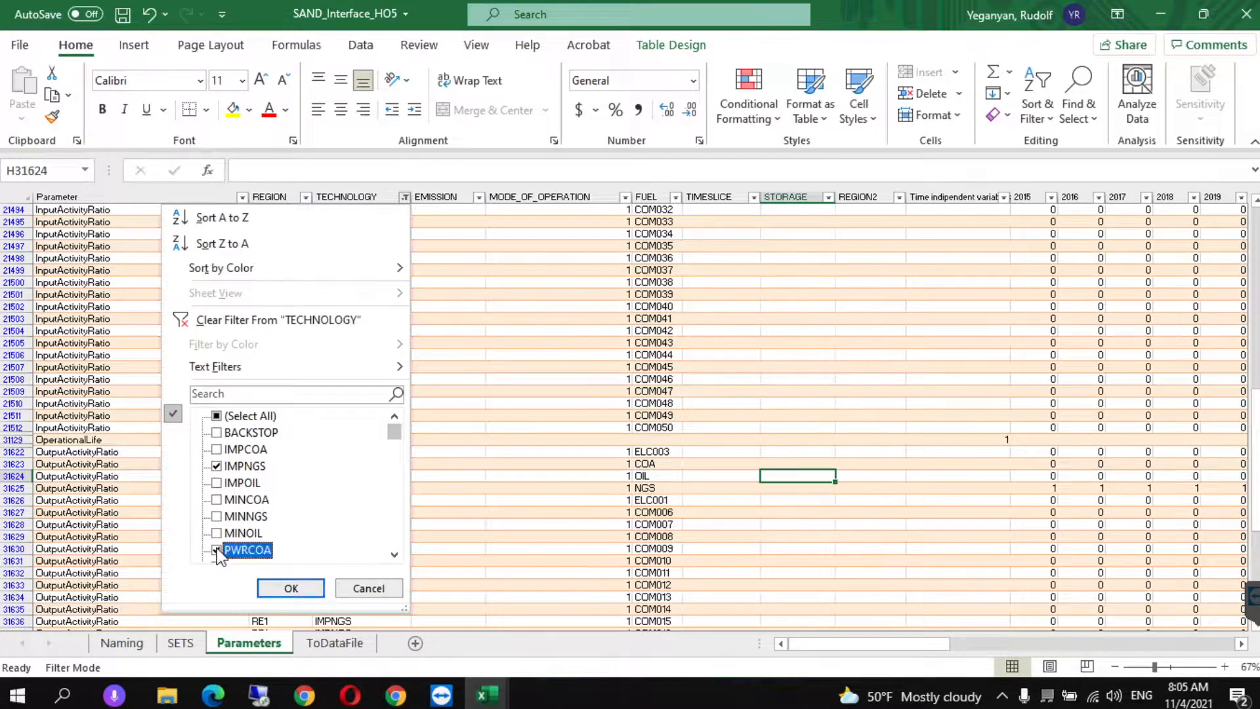
pyautogui.click(216, 466)
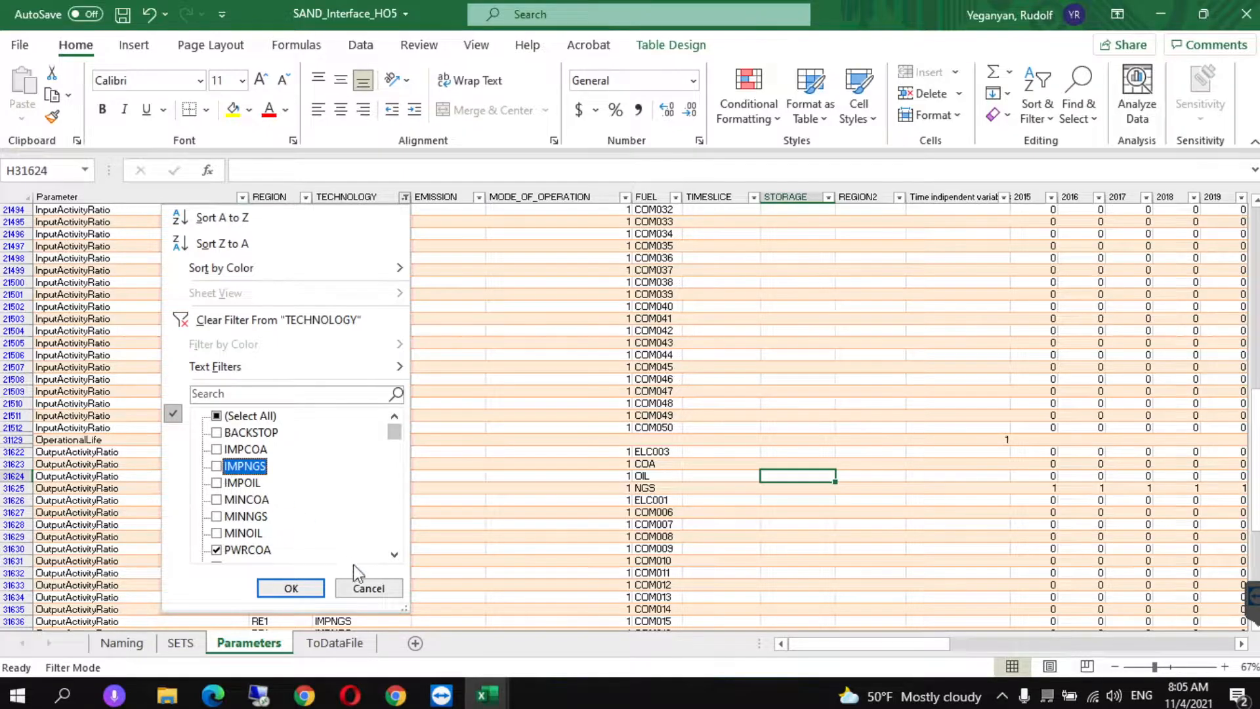
pyautogui.click(291, 588)
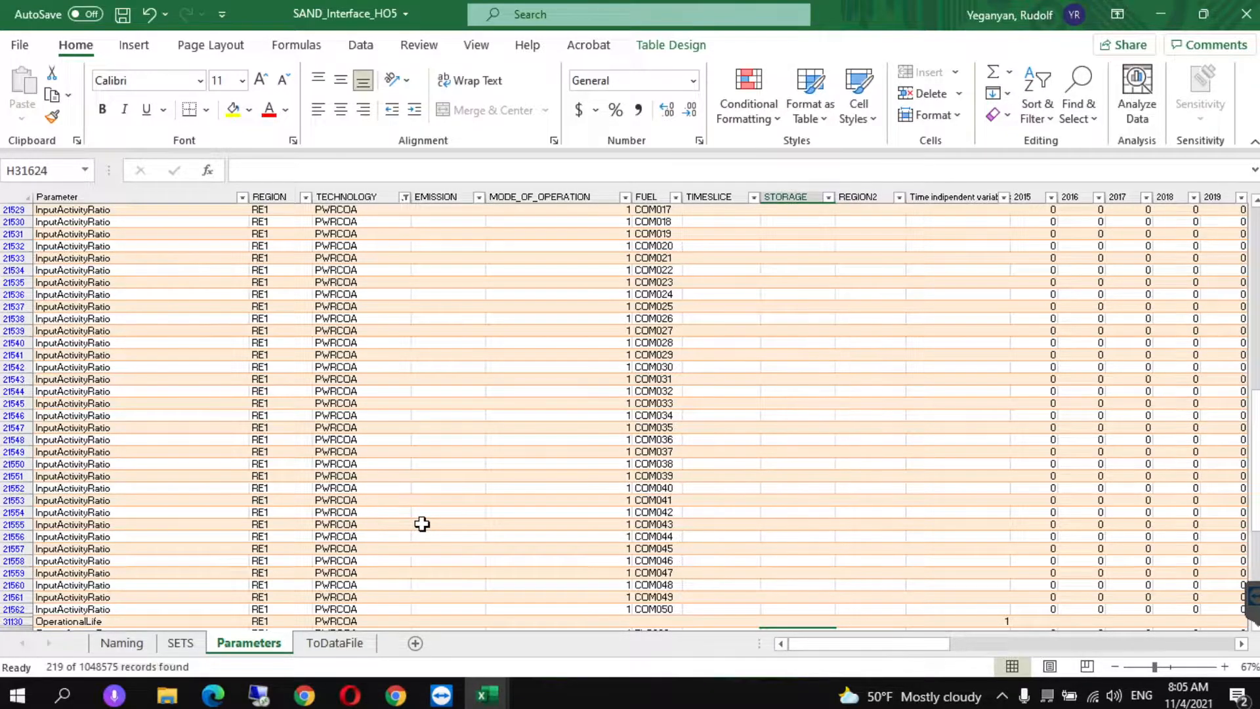
# Switch to the Hands-on exercise 5 PDF in Chrome and read the PWRCOA parameter instructions, from InputActivityRatio through Capacity Factors.
pyautogui.click(395, 695)
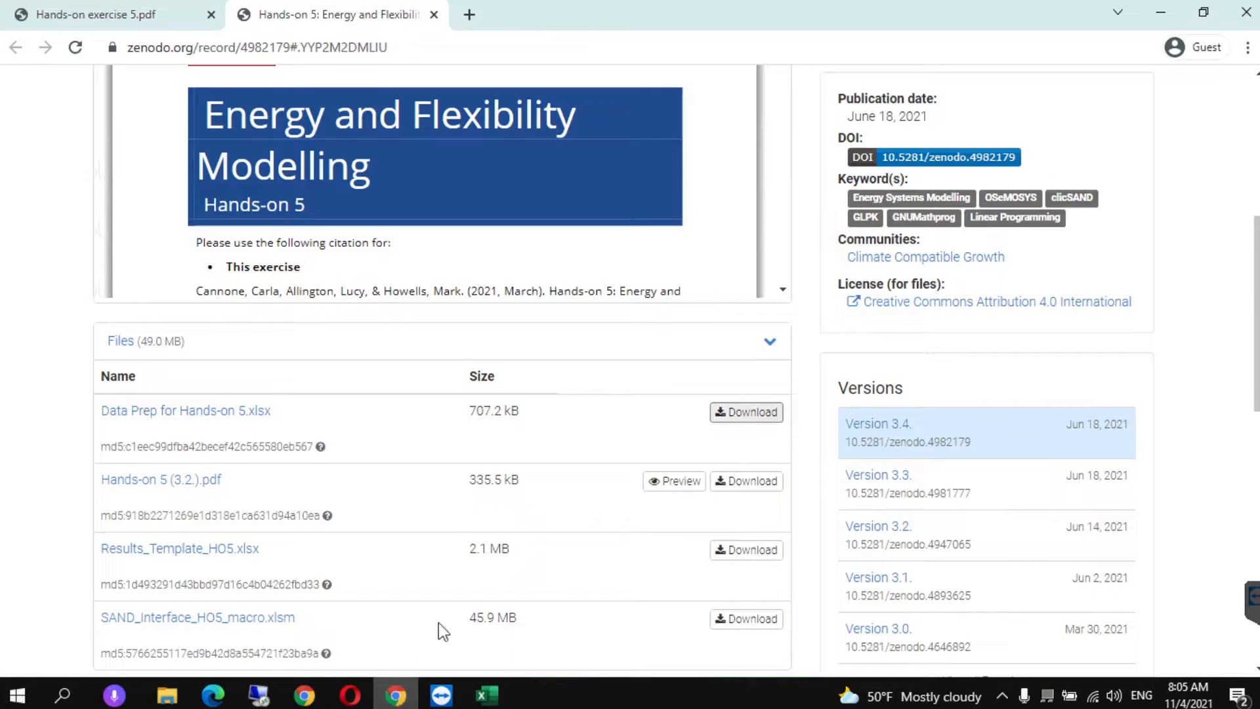
pyautogui.click(97, 13)
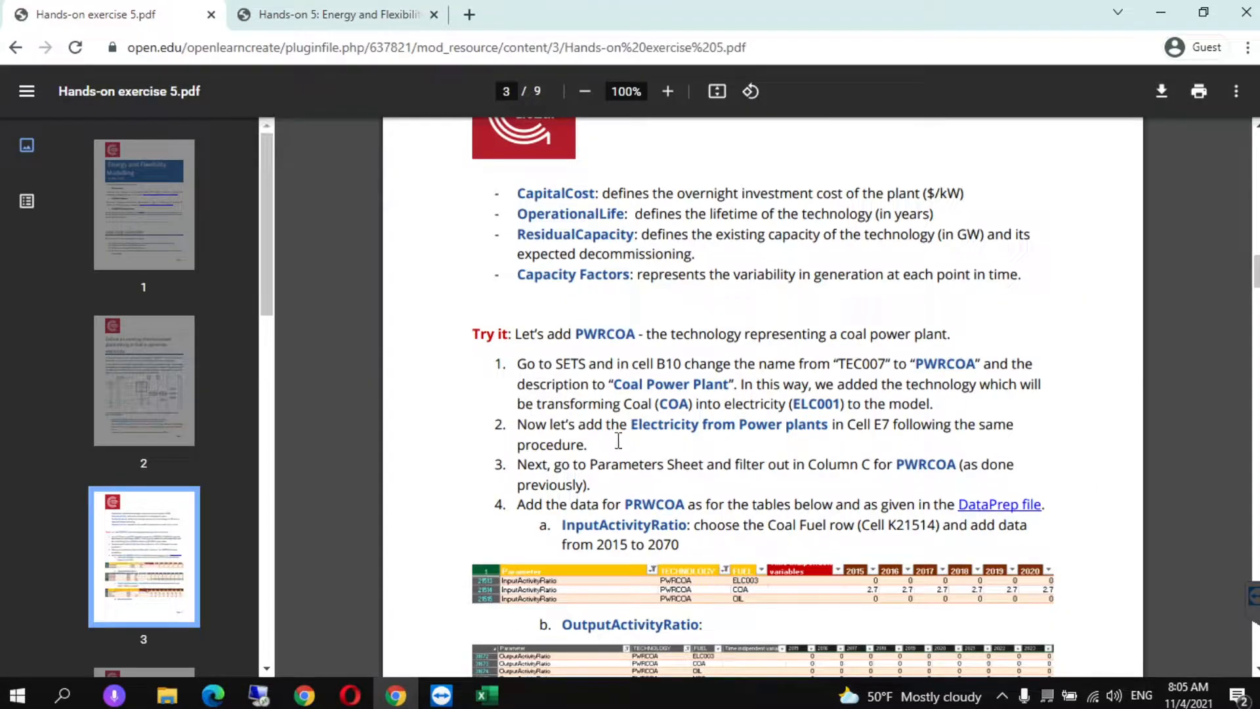
pyautogui.scroll(-3, 652, 548)
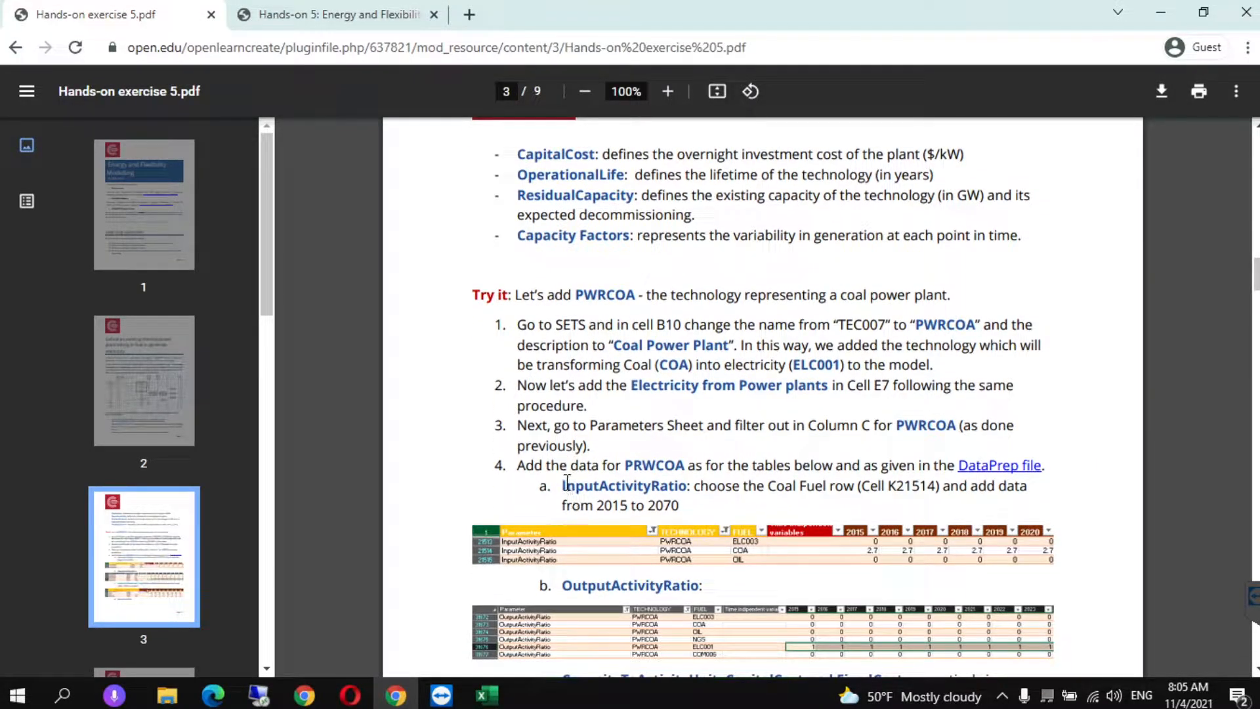
pyautogui.moveTo(567, 482); pyautogui.dragTo(687, 487)
pyautogui.moveTo(562, 583); pyautogui.dragTo(701, 584)
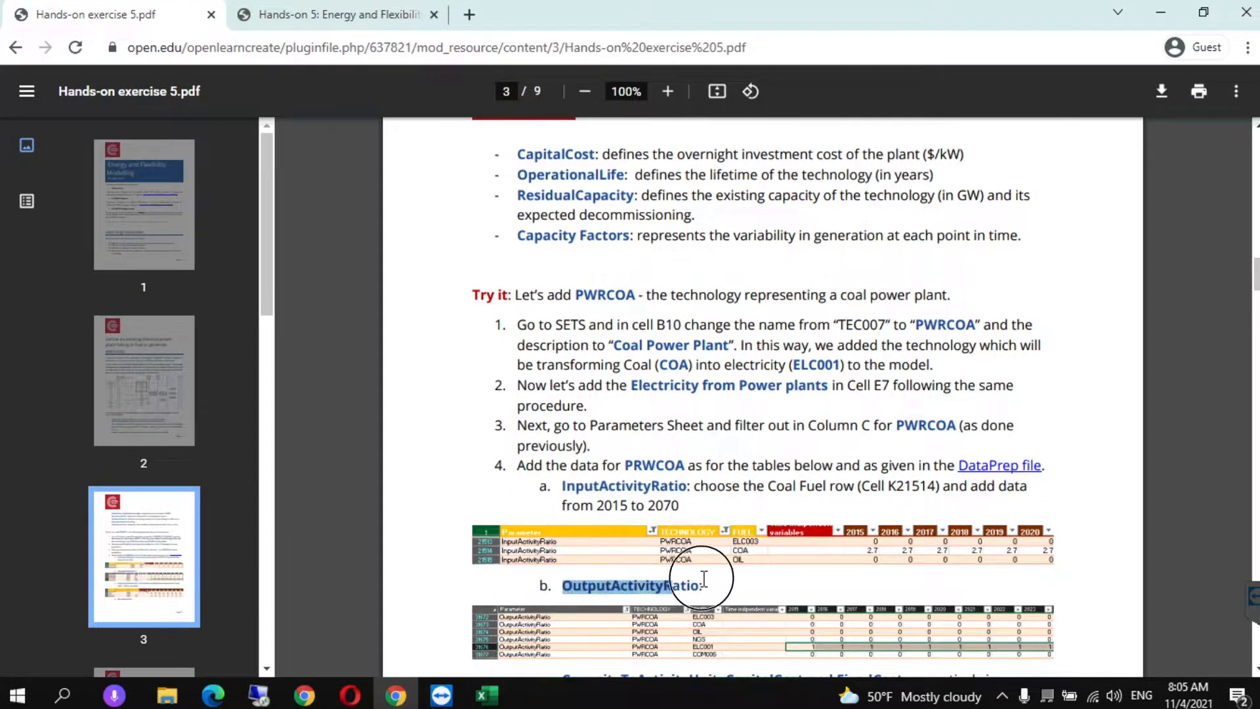
pyautogui.scroll(-2, 709, 579)
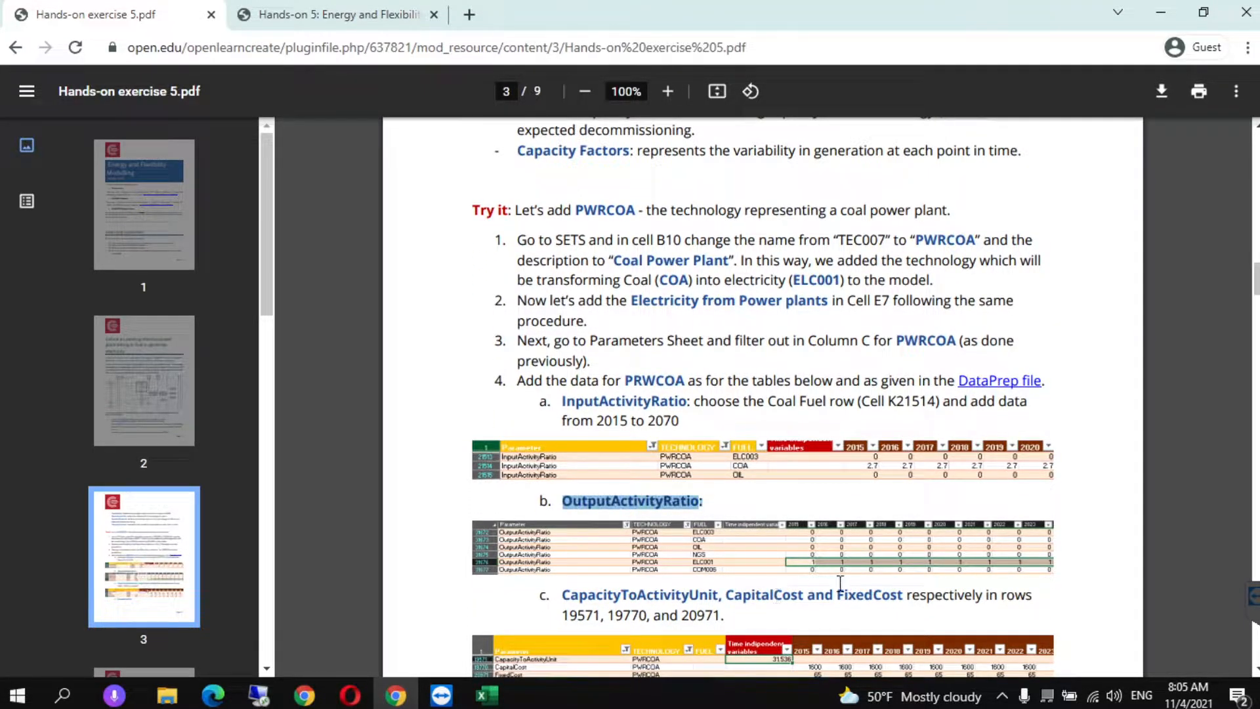
pyautogui.scroll(-2, 629, 554)
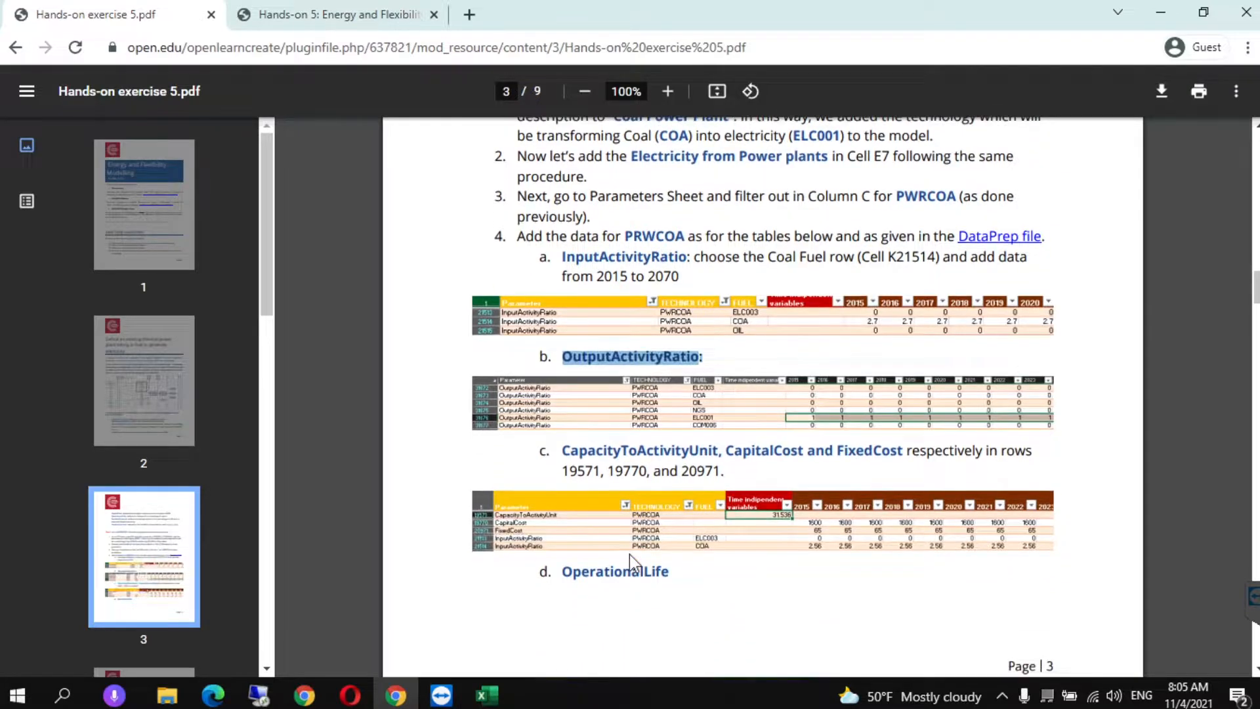
pyautogui.scroll(-7, 629, 554)
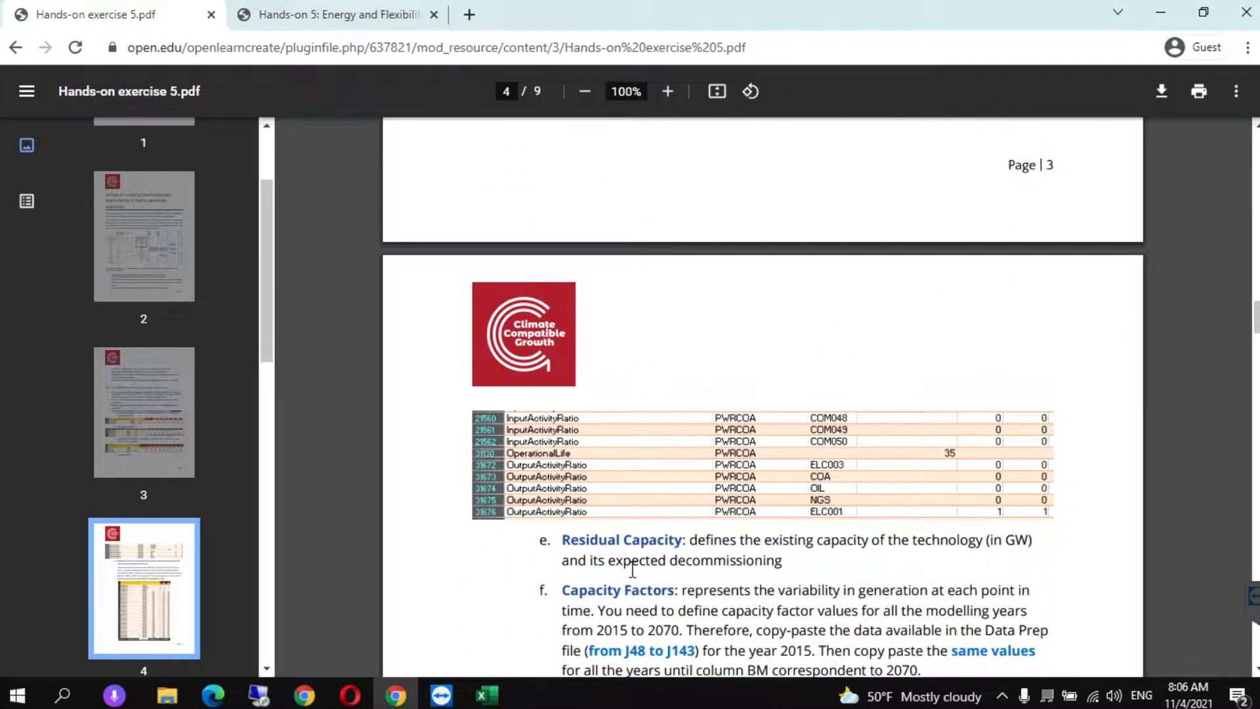
pyautogui.scroll(-1, 632, 568)
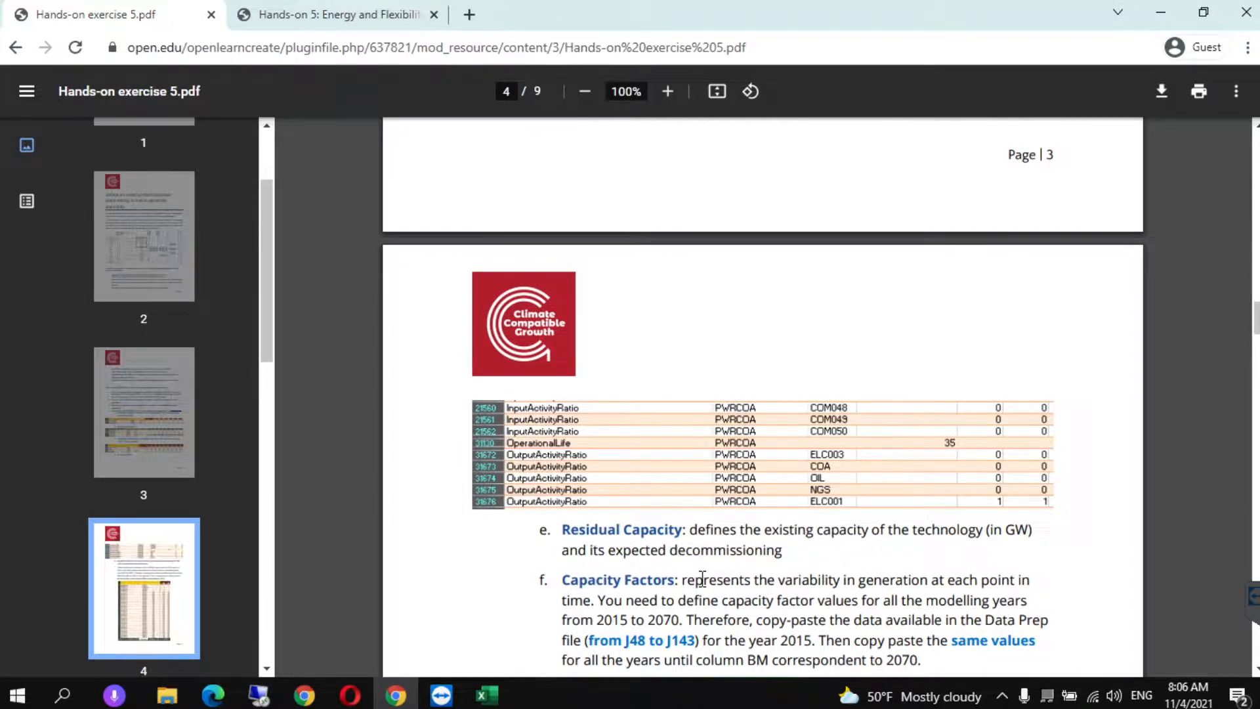
pyautogui.scroll(-2, 724, 522)
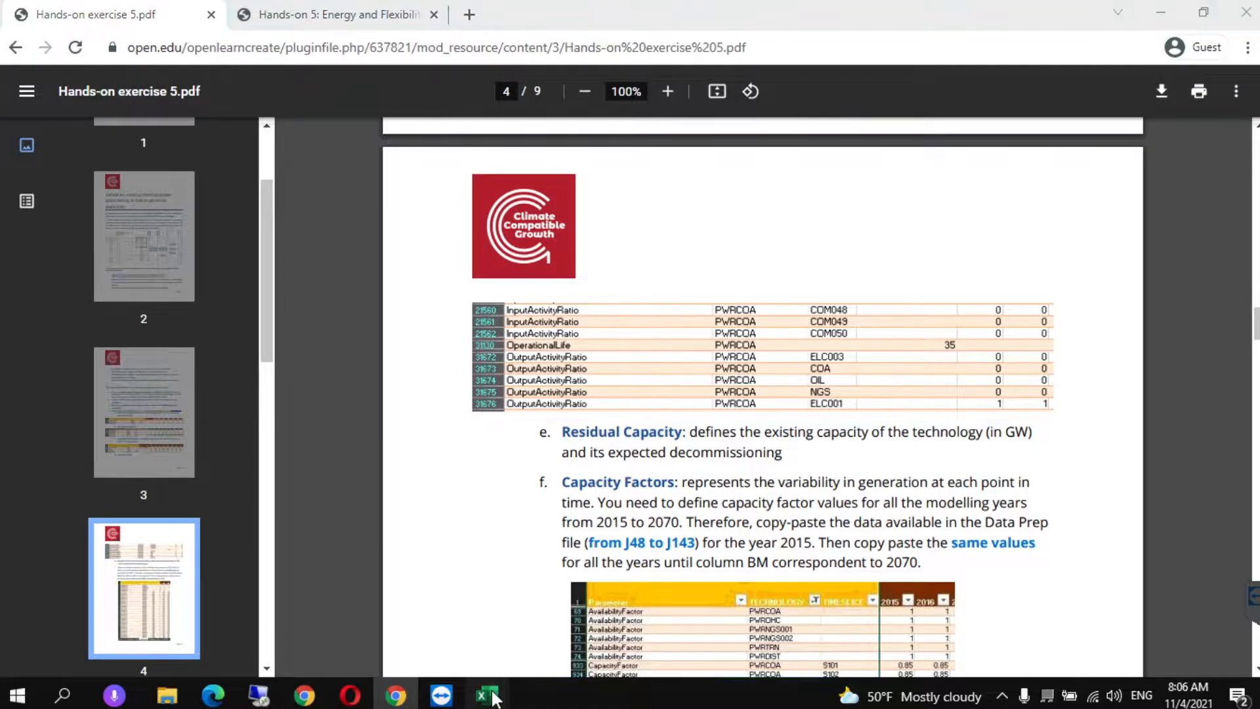
# Switch to the Data Prep for Hands-on 5 workbook in Excel and open its (10) PWRCOA sheet, showing the parameter name columns.
pyautogui.moveTo(493, 698)
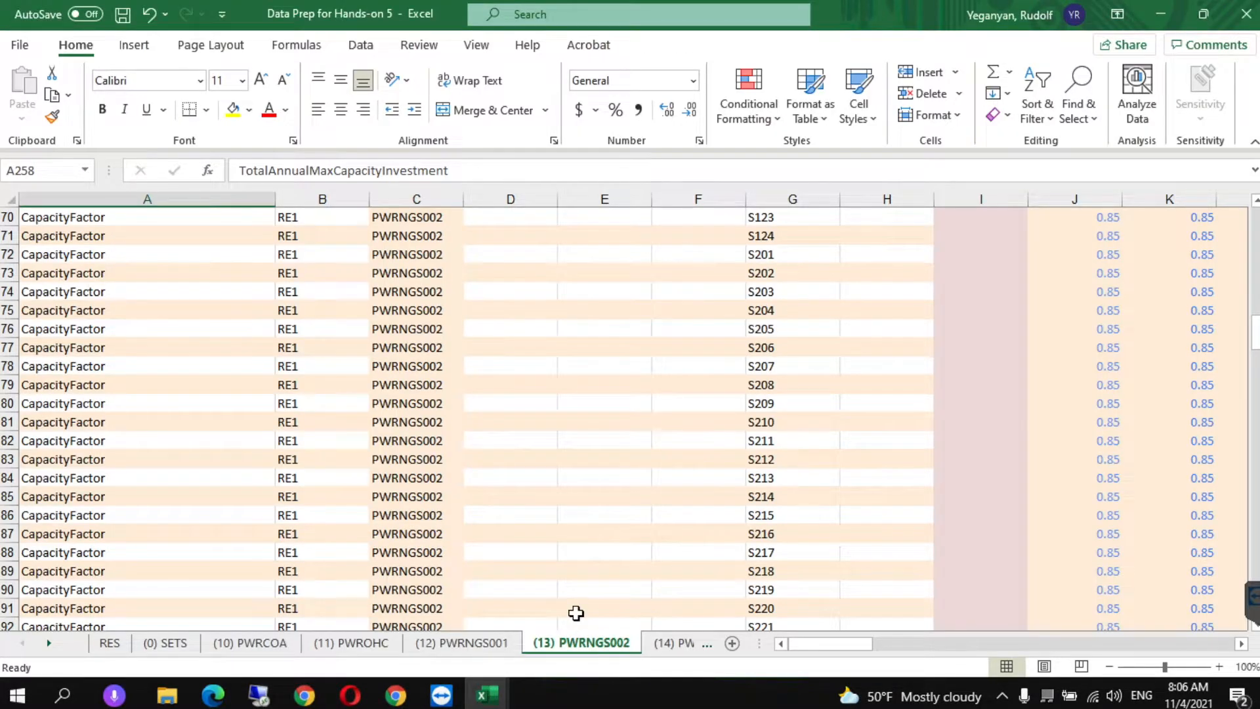
pyautogui.click(247, 646)
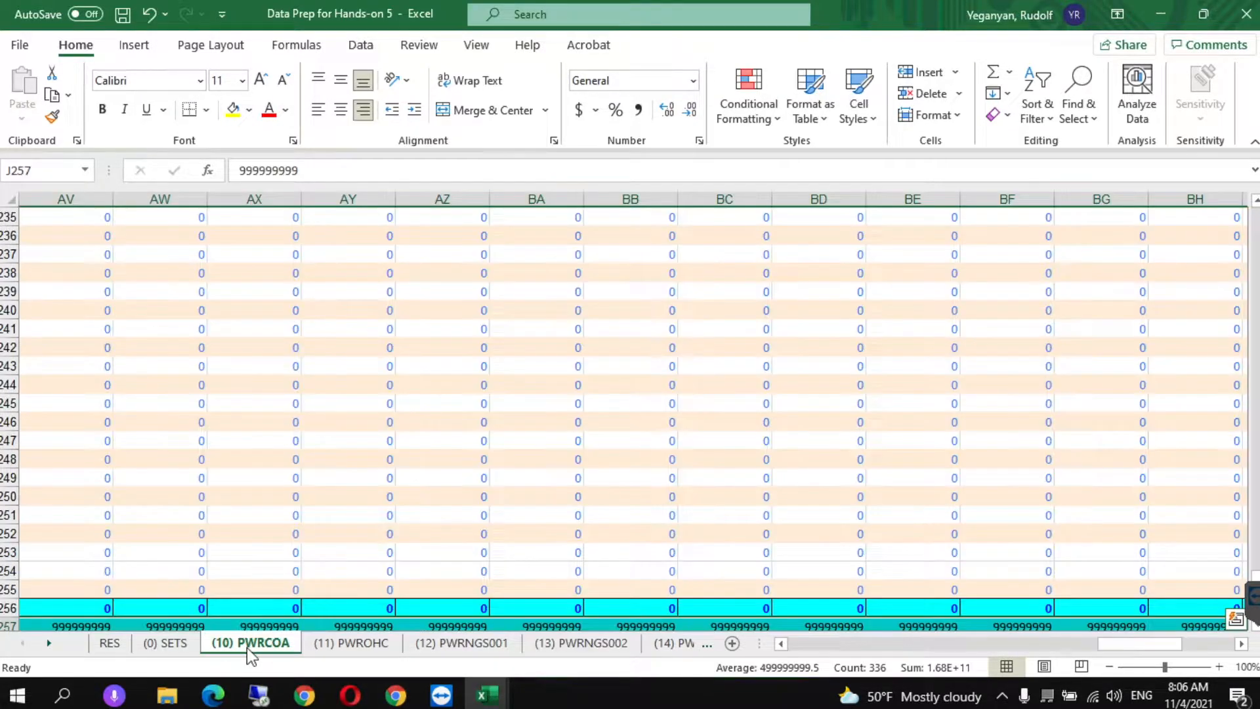
pyautogui.click(1109, 667)
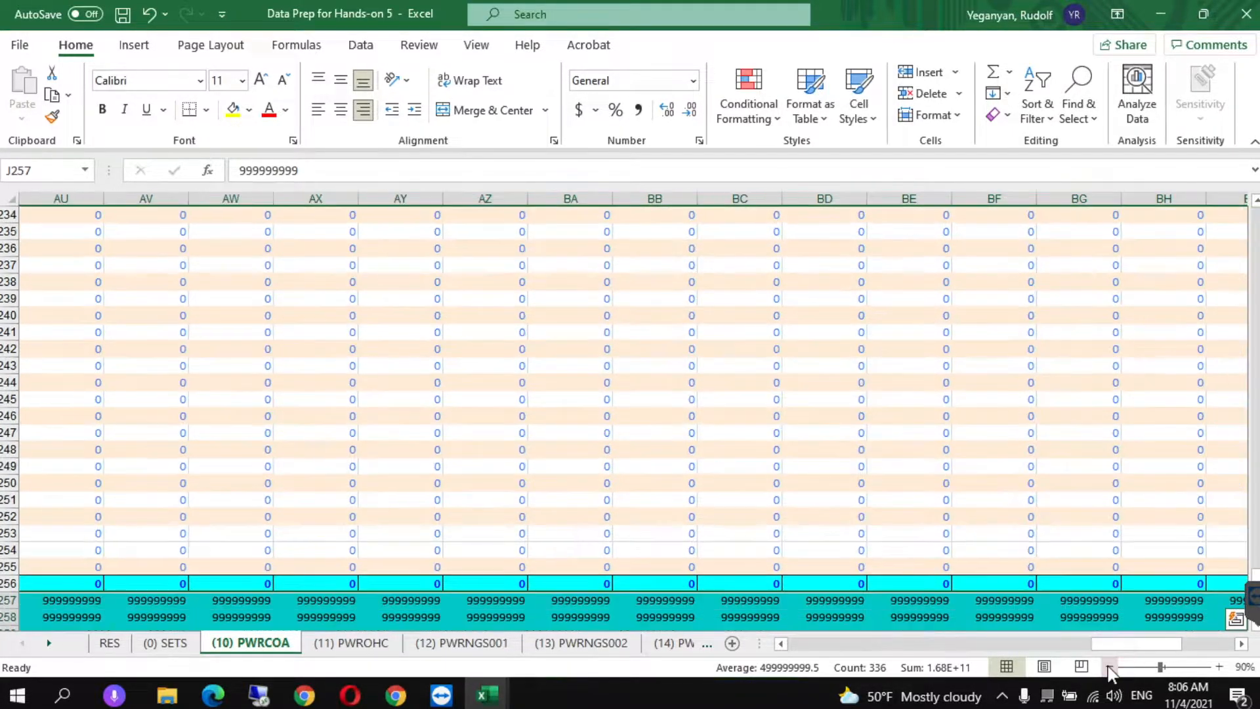
pyautogui.click(1109, 667)
pyautogui.click(1109, 666)
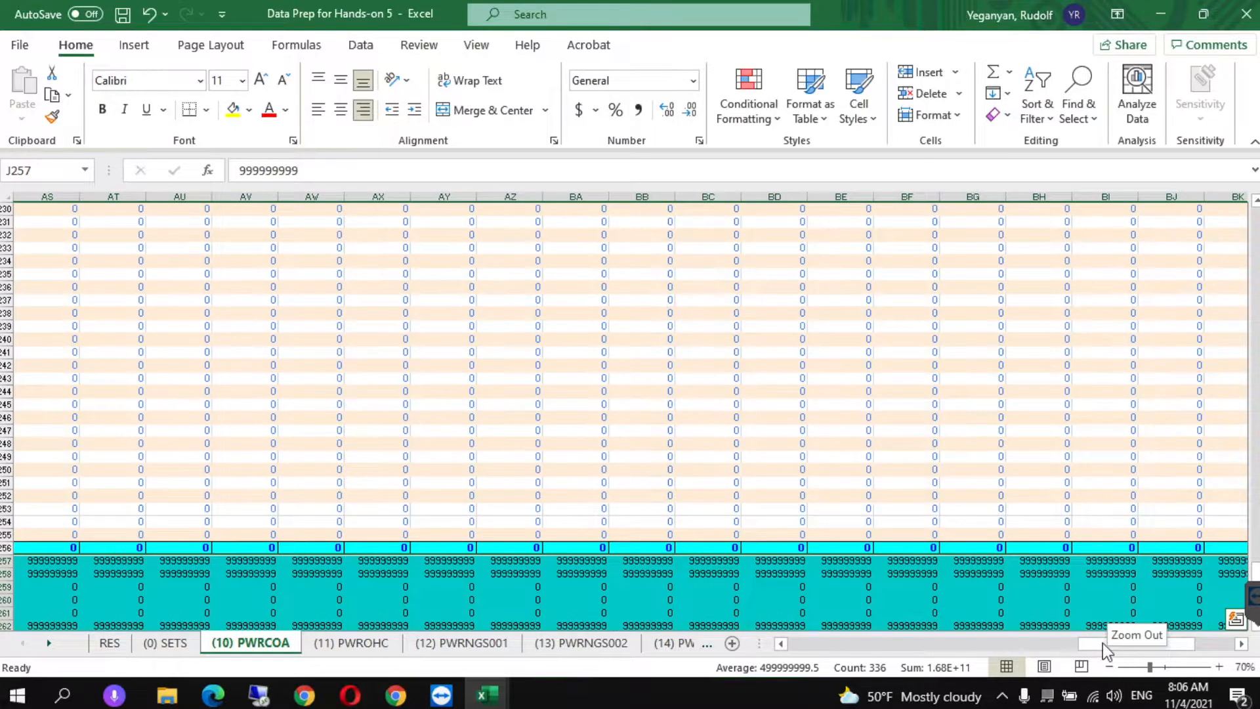
pyautogui.moveTo(1102, 643); pyautogui.dragTo(801, 647)
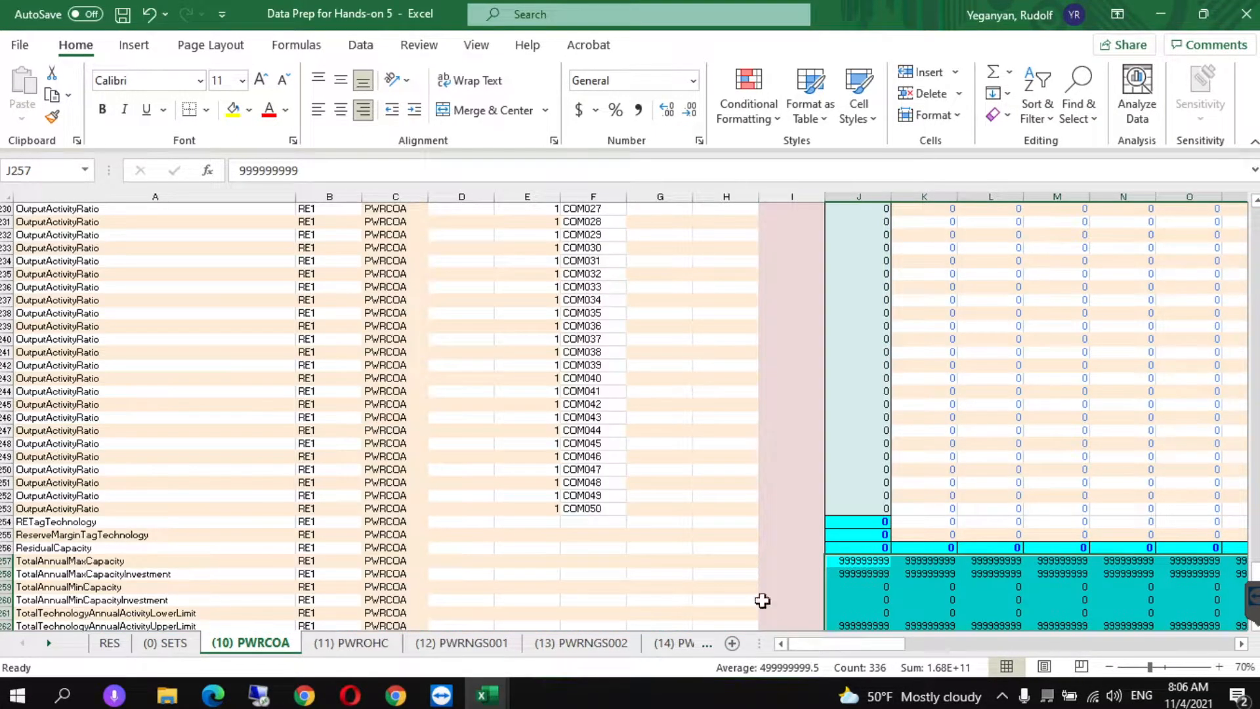
pyautogui.scroll(2, 717, 513)
# Review the (10) PWRCOA sheet upward from the OutputActivityRatio rows through OperationalLife, InputActivityRatio, FixedCost, CapitalCost and CapacityToActivityUnit to the CapacityFactor rows.
pyautogui.click(722, 414)
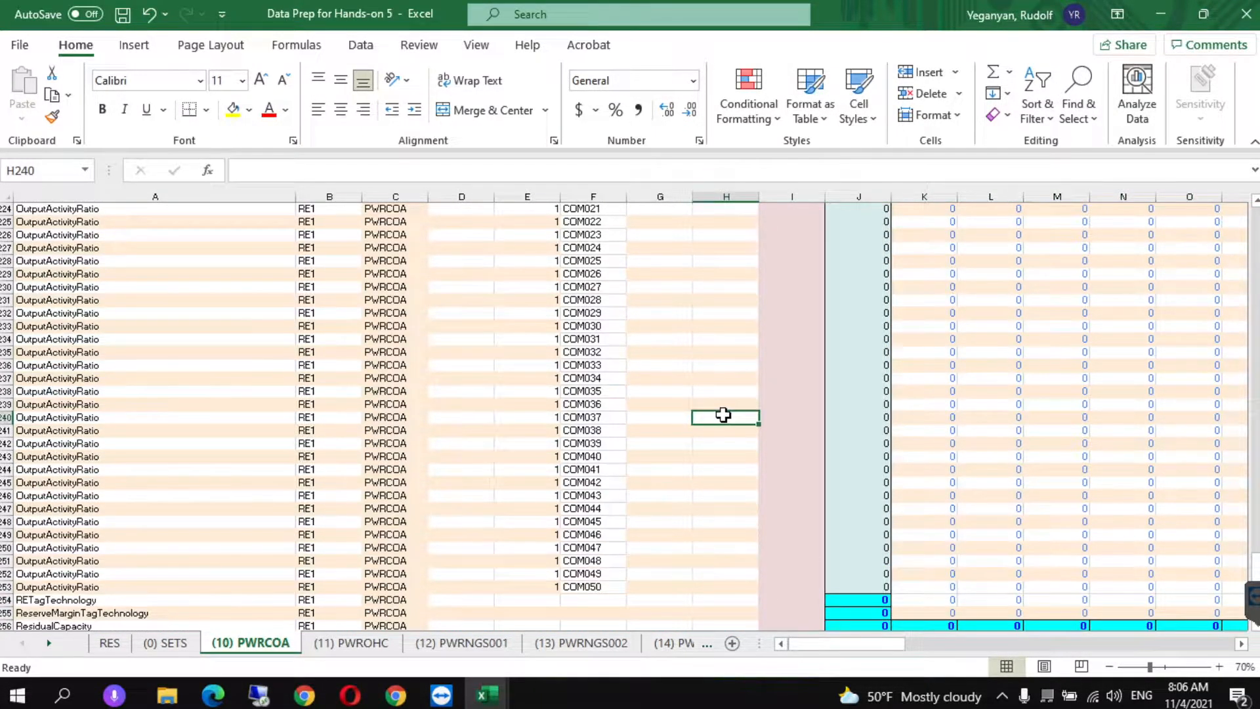
pyautogui.press('Up')
pyautogui.press('Up')
pyautogui.press('Up')
pyautogui.press('Up')
pyautogui.press('Up')
pyautogui.press('Up')
pyautogui.press('Up')
pyautogui.press('Up')
pyautogui.press('Up')
pyautogui.press('Up')
pyautogui.press('Up')
pyautogui.press('Up')
pyautogui.press('Up')
pyautogui.press('Up')
pyautogui.press('Up')
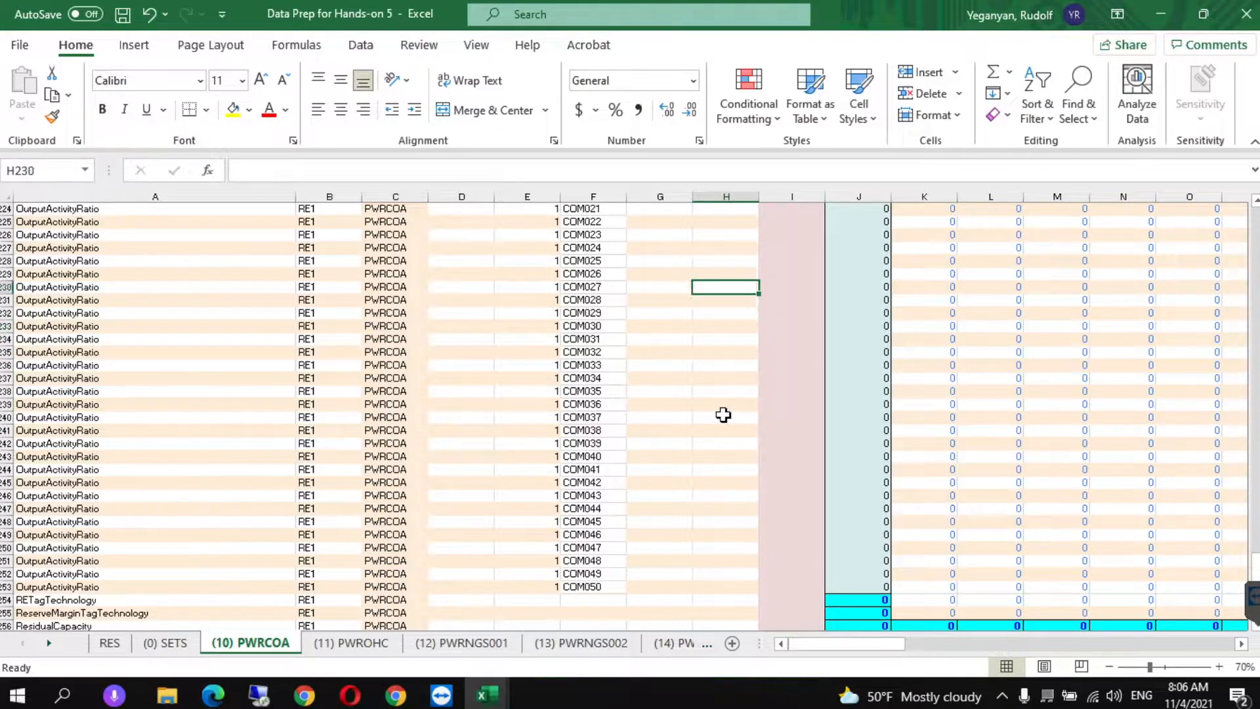
pyautogui.press('Up')
pyautogui.press('Up')
pyautogui.press('Up')
pyautogui.press('Up')
pyautogui.press('Up')
pyautogui.press('Up')
pyautogui.press('Up')
pyautogui.press('Up')
pyautogui.press('Up')
pyautogui.press('Up')
pyautogui.press('Up')
pyautogui.press('Up')
pyautogui.press('Up')
pyautogui.press('Up')
pyautogui.press('Up')
pyautogui.press('Up')
pyautogui.press('Up')
pyautogui.press('Up')
pyautogui.press('Up')
pyautogui.press('Up')
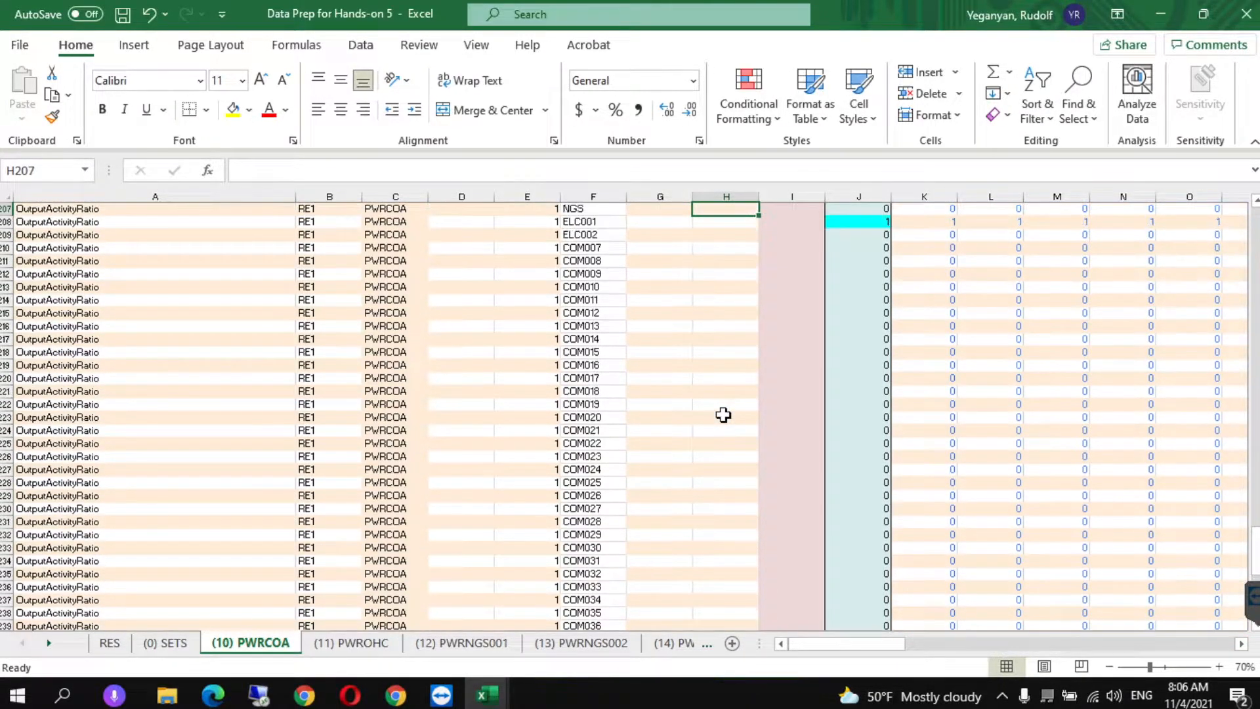
pyautogui.press('Up')
pyautogui.press('Up')
pyautogui.press('Up')
pyautogui.press('Up')
pyautogui.press('Up')
pyautogui.press('Up')
pyautogui.press('Up')
pyautogui.press('Up')
pyautogui.press('Up')
pyautogui.press('Up')
pyautogui.press('Up')
pyautogui.press('Up')
pyautogui.press('Up')
pyautogui.press('Up')
pyautogui.press('Up')
pyautogui.press('Up')
pyautogui.press('Up')
pyautogui.press('Up')
pyautogui.press('Up')
pyautogui.press('Up')
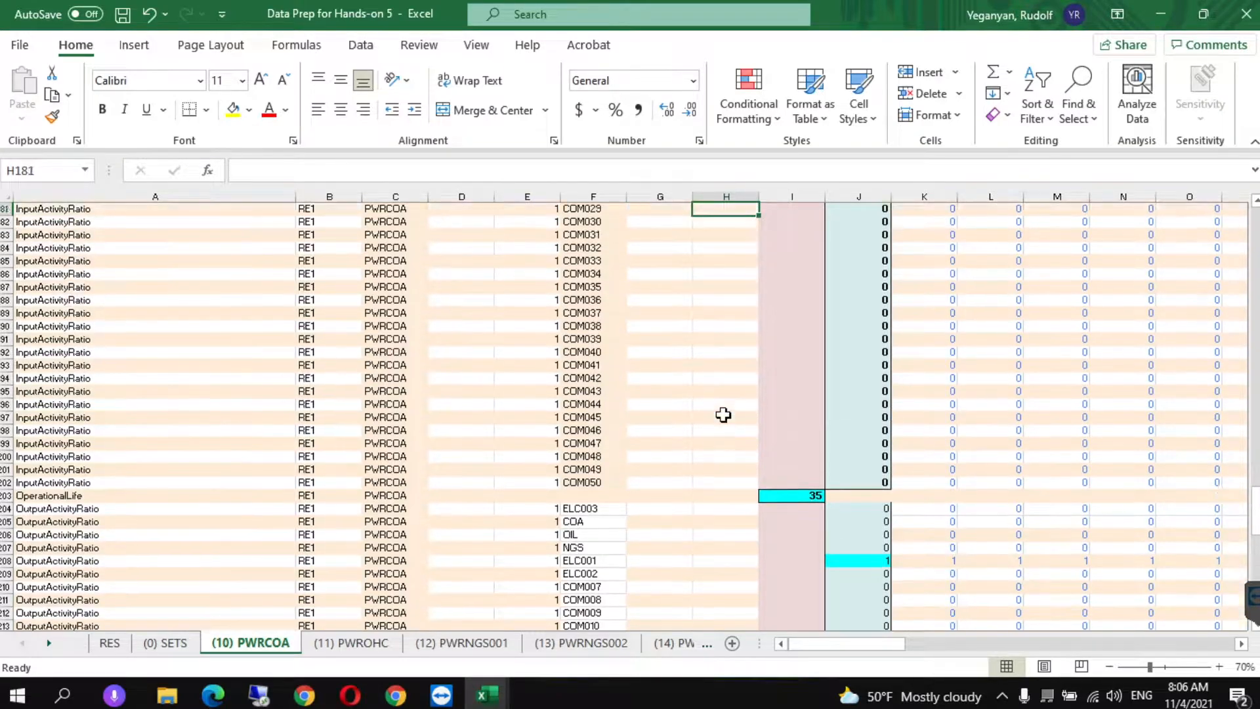
pyautogui.press('Up')
pyautogui.press('Up')
pyautogui.press('Up')
pyautogui.press('Up')
pyautogui.press('Up')
pyautogui.press('Up')
pyautogui.press('Up')
pyautogui.press('Up')
pyautogui.press('Up')
pyautogui.press('Up')
pyautogui.press('Up')
pyautogui.press('Up')
pyautogui.press('Up')
pyautogui.press('Up')
pyautogui.press('Up')
pyautogui.press('Up')
pyautogui.press('Up')
pyautogui.press('Up')
pyautogui.press('Up')
pyautogui.press('Up')
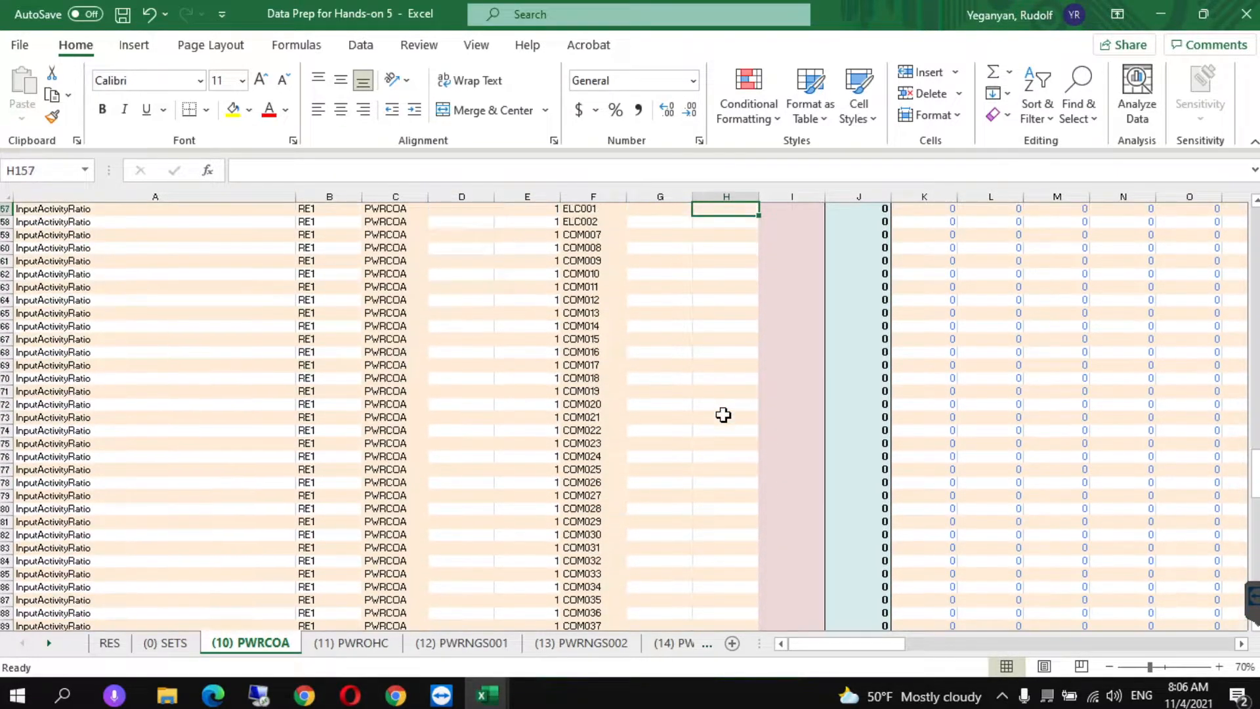
pyautogui.press('Up')
pyautogui.press('Up')
pyautogui.press('Up')
pyautogui.press('Up')
pyautogui.press('Up')
pyautogui.press('Up')
pyautogui.press('Up')
pyautogui.press('Up')
pyautogui.press('Up')
pyautogui.press('Up')
pyautogui.press('Up')
pyautogui.press('Up')
pyautogui.press('Up')
pyautogui.press('Up')
pyautogui.press('Up')
pyautogui.press('Up')
pyautogui.press('Up')
pyautogui.press('Up')
pyautogui.press('Up')
pyautogui.press('Up')
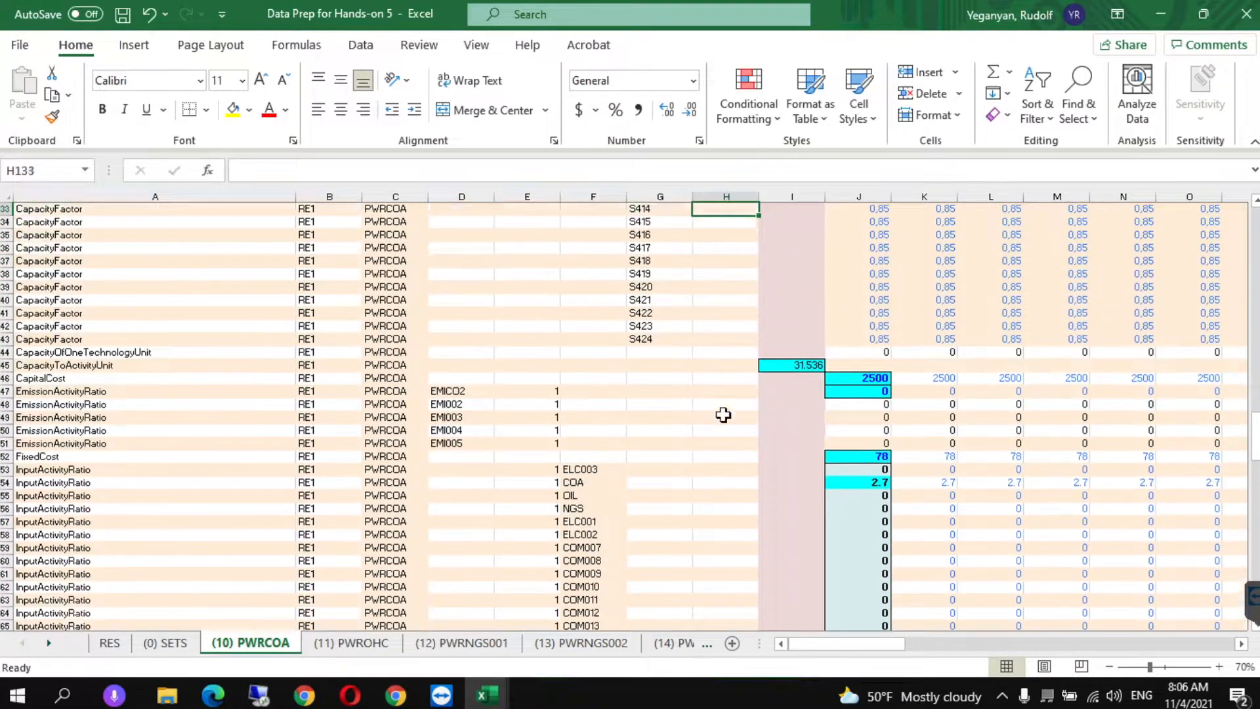
pyautogui.press('Up')
pyautogui.press('Up')
pyautogui.press('Up')
pyautogui.press('Up')
pyautogui.press('Up')
pyautogui.press('Up')
pyautogui.press('Up')
pyautogui.press('Up')
pyautogui.press('Up')
pyautogui.press('Up')
pyautogui.press('Up')
pyautogui.press('Up')
pyautogui.press('Up')
pyautogui.press('Up')
pyautogui.press('Up')
pyautogui.press('Up')
pyautogui.press('Up')
pyautogui.press('Up')
pyautogui.press('Up')
pyautogui.press('Up')
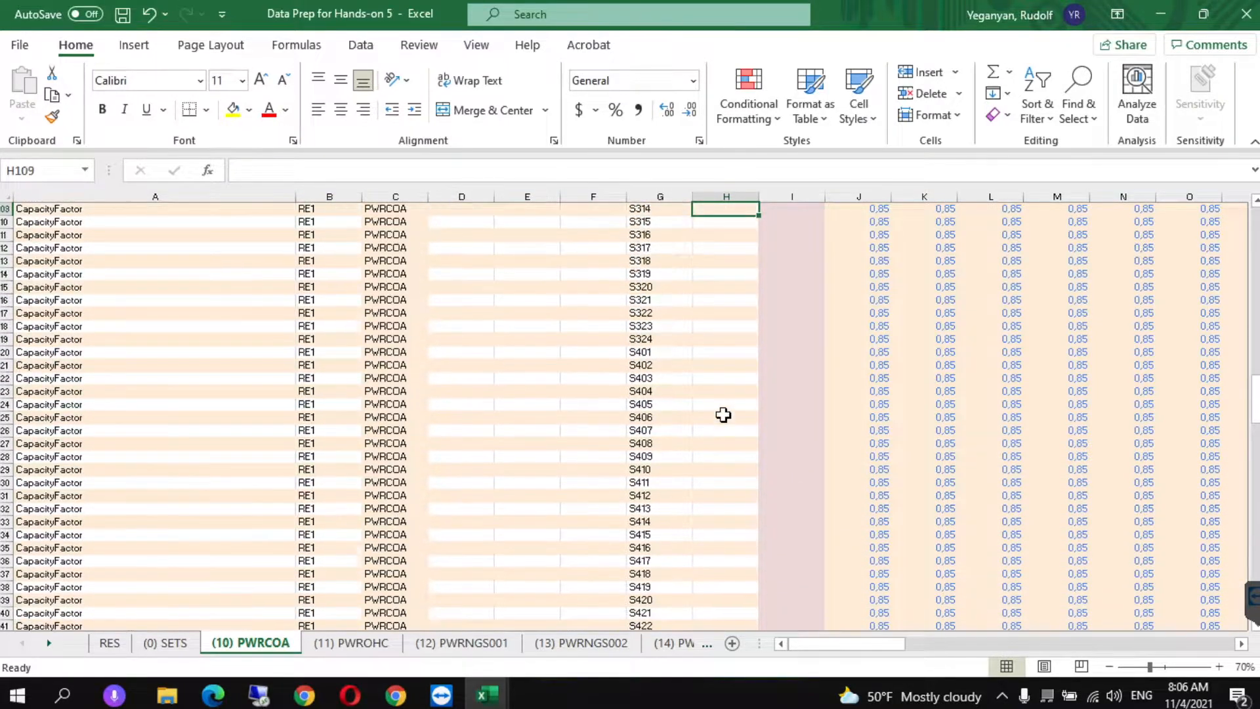
pyautogui.press('Up')
pyautogui.press('Up')
pyautogui.press('Up')
pyautogui.press('Up')
pyautogui.press('Up')
pyautogui.press('Up')
pyautogui.press('Up')
pyautogui.press('Up')
pyautogui.press('Up')
pyautogui.press('Up')
pyautogui.press('Up')
pyautogui.press('Up')
pyautogui.press('Up')
pyautogui.press('Up')
pyautogui.press('Up')
pyautogui.press('Up')
pyautogui.press('Up')
pyautogui.press('Up')
pyautogui.press('Up')
pyautogui.press('Up')
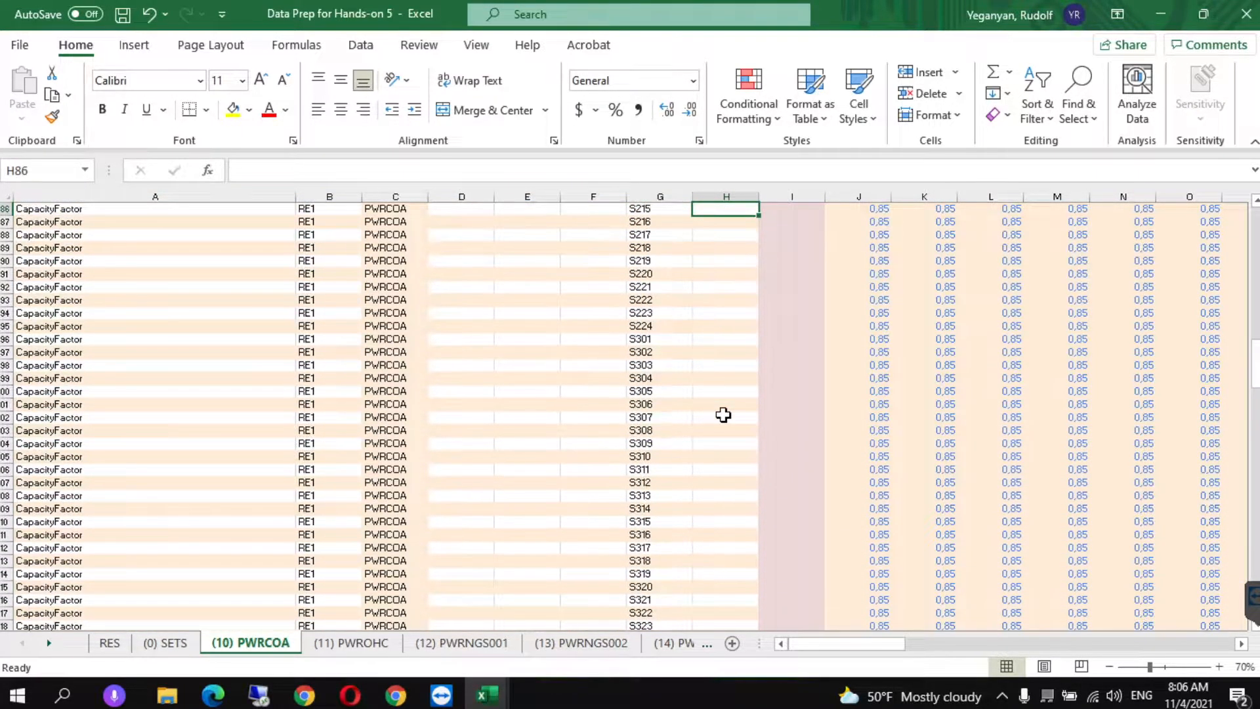
pyautogui.press('Up')
pyautogui.press('Up')
pyautogui.press('Up')
pyautogui.press('Up')
pyautogui.press('Up')
pyautogui.press('Up')
pyautogui.press('Up')
pyautogui.press('Up')
pyautogui.press('Up')
pyautogui.press('Up')
pyautogui.press('Up')
pyautogui.press('Up')
pyautogui.press('Up')
pyautogui.press('Up')
pyautogui.press('Up')
pyautogui.press('Up')
pyautogui.press('Up')
pyautogui.press('Up')
pyautogui.press('Up')
pyautogui.press('Up')
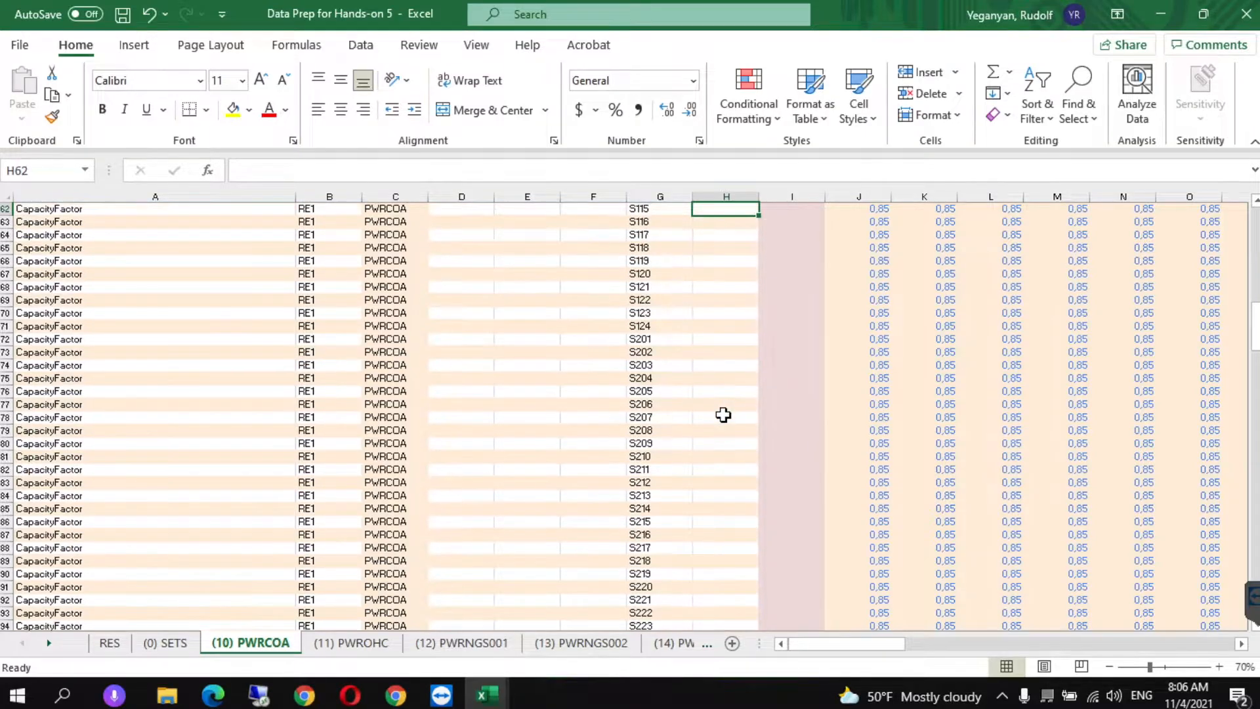
# Copy the 2015 CapacityFactor value for timeslice S101 from the (10) PWRCOA sheet.
pyautogui.press('Up')
pyautogui.press('Up')
pyautogui.press('Up')
pyautogui.press('Up')
pyautogui.press('Up')
pyautogui.press('Up')
pyautogui.press('Up')
pyautogui.press('Up')
pyautogui.press('Up')
pyautogui.press('Up')
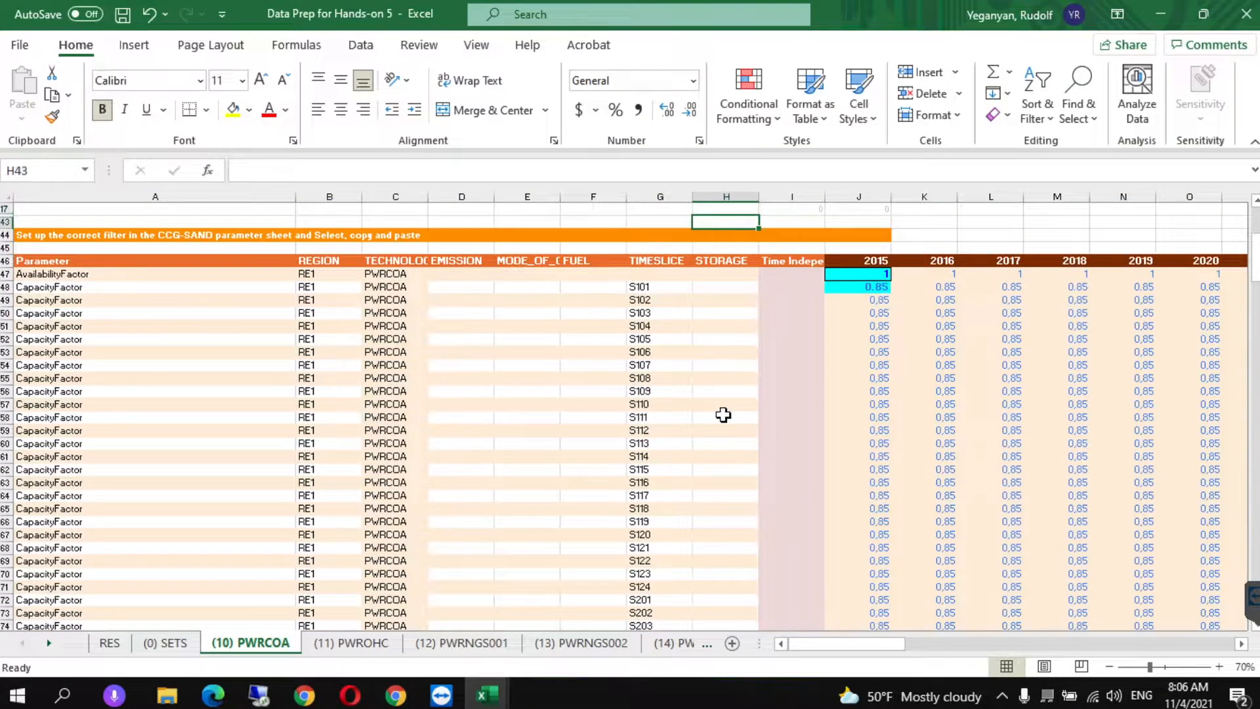
pyautogui.press('Down')
pyautogui.press('Down')
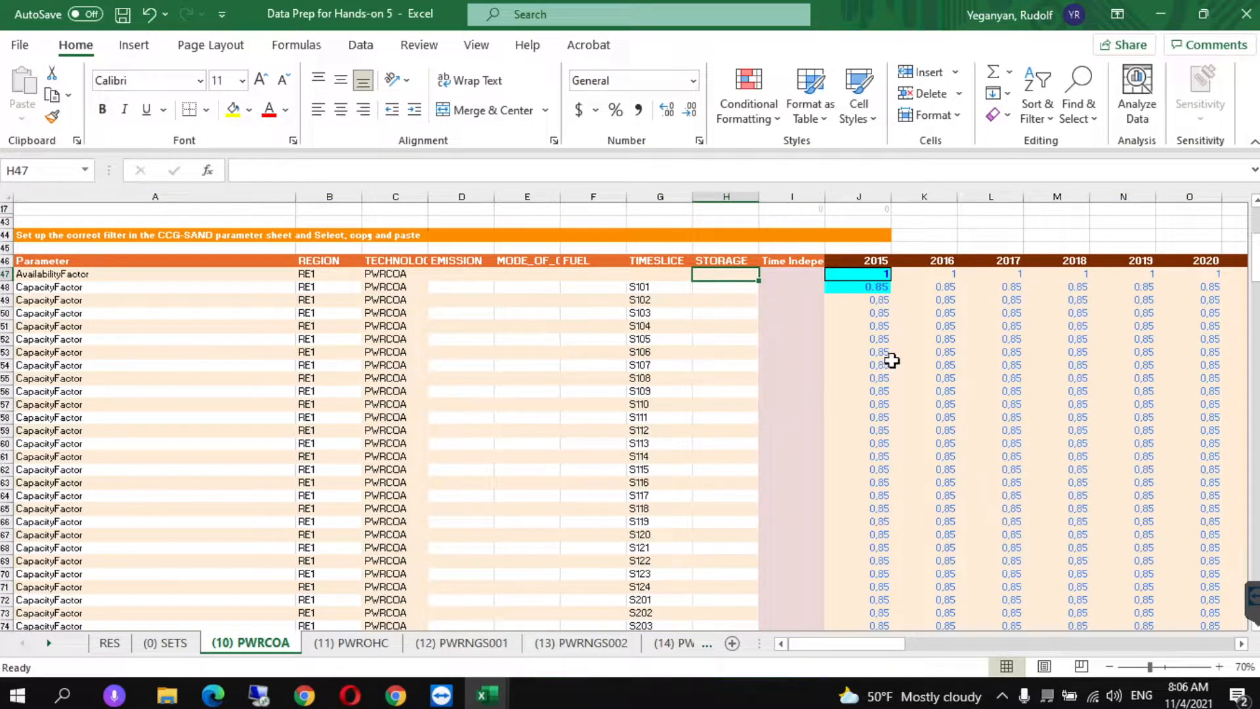
pyautogui.click(864, 290)
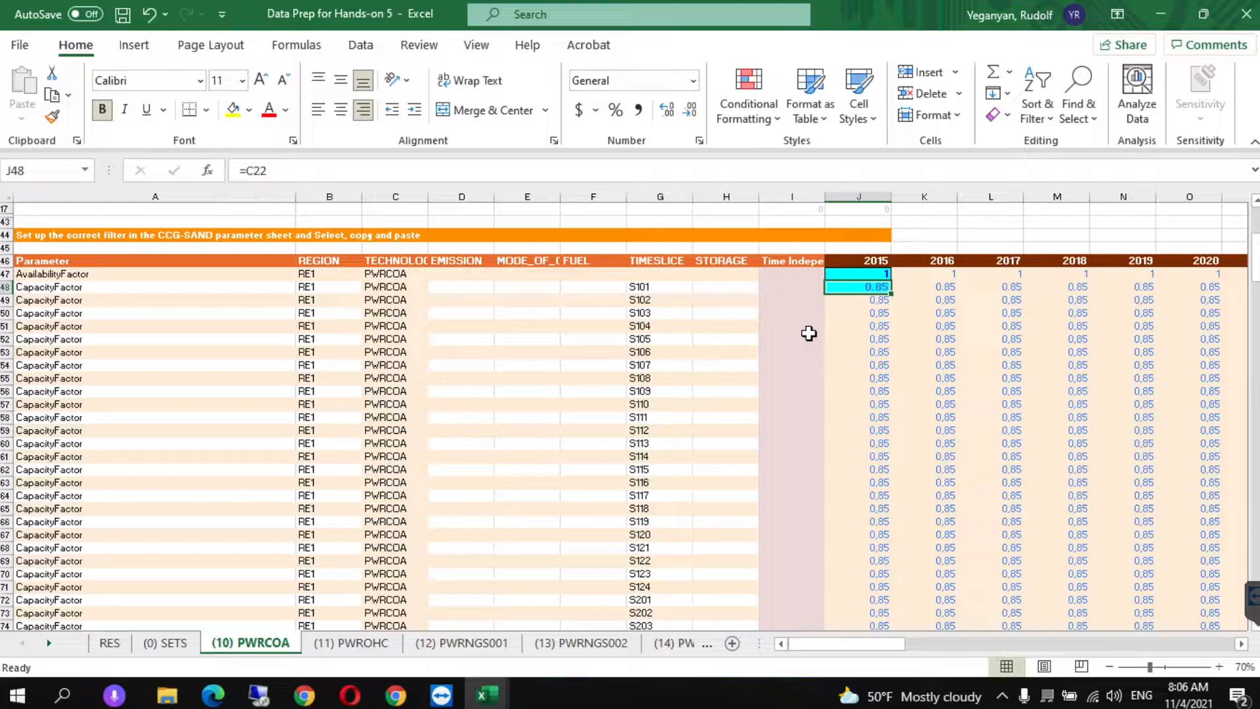
pyautogui.hotkey('ctrl', 'c')
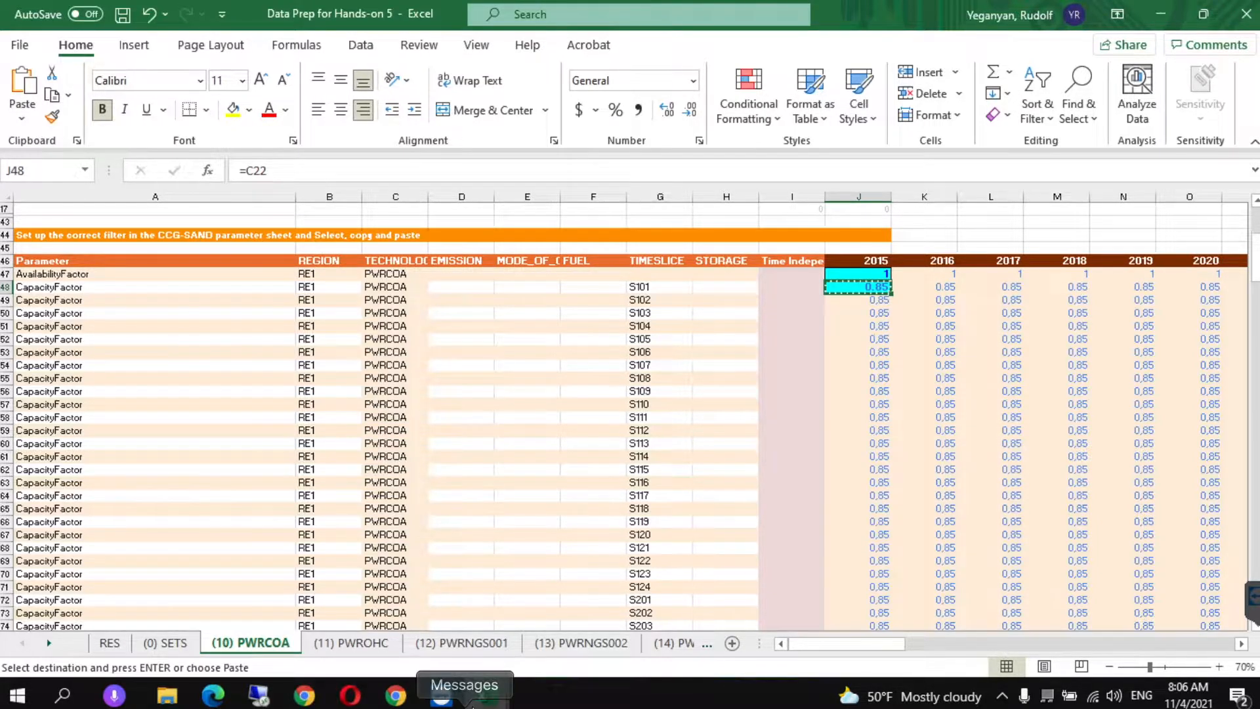
# Switch to the SAND_Interface_HO5 workbook and paste 0.85 as a value into PWRCOA's 2015 CapacityFactor for timeslice S101.
pyautogui.moveTo(491, 700)
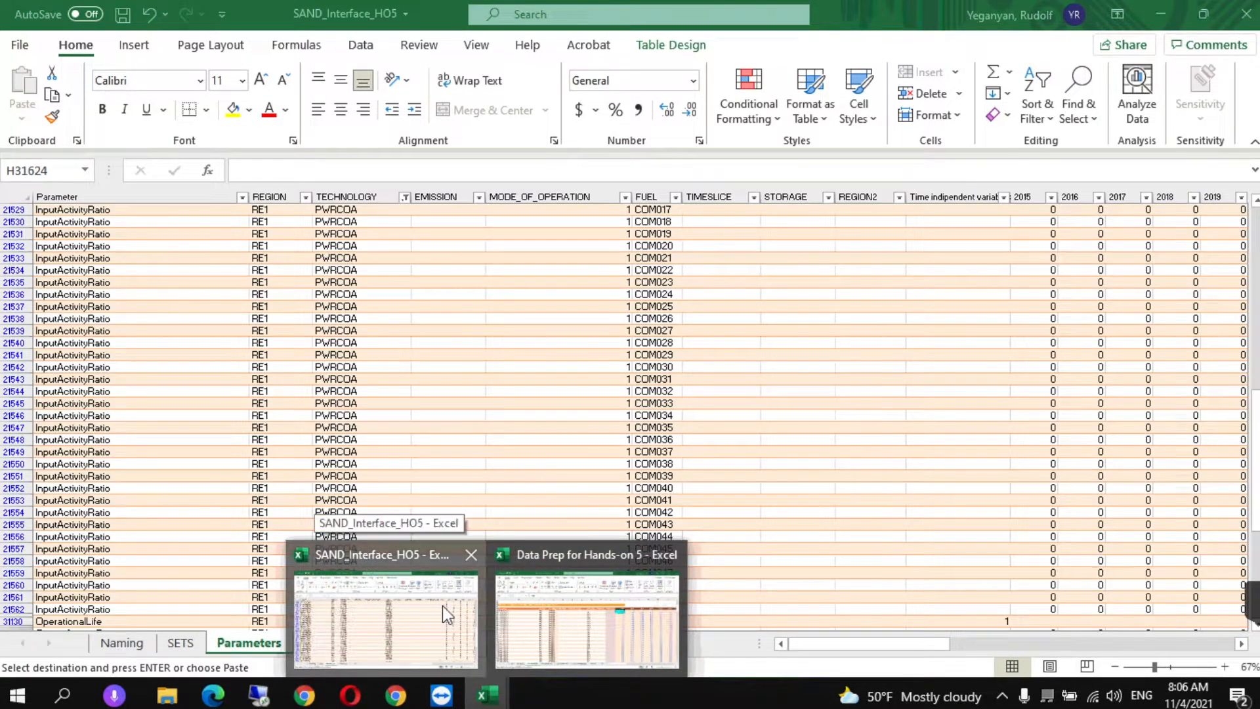
pyautogui.click(443, 605)
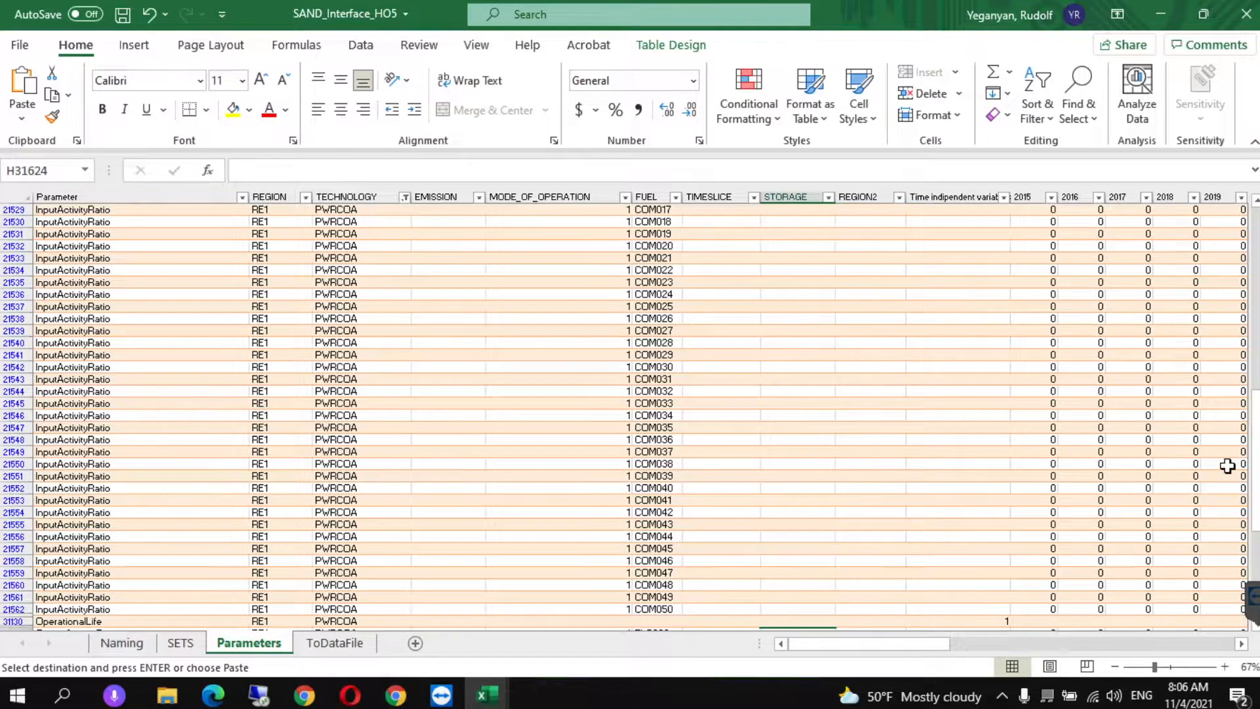
pyautogui.moveTo(1255, 471); pyautogui.dragTo(1255, 331)
pyautogui.click(1023, 271)
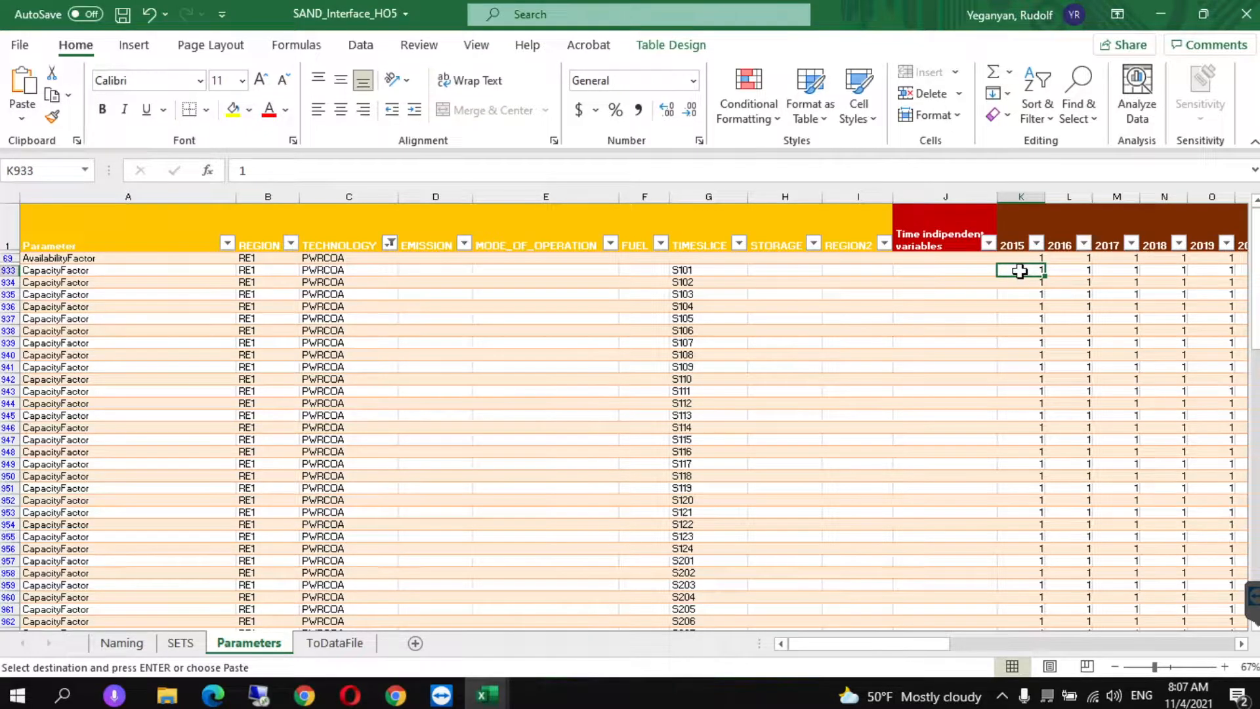
pyautogui.rightClick(1019, 271)
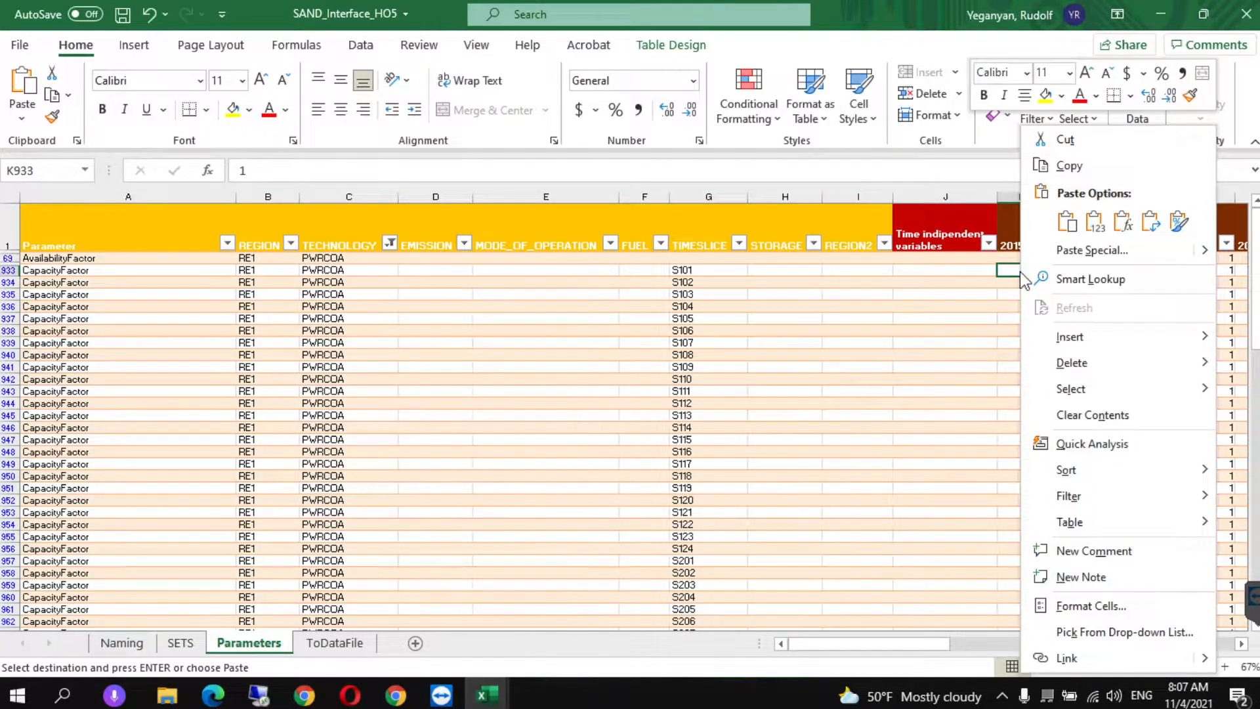
pyautogui.click(1094, 221)
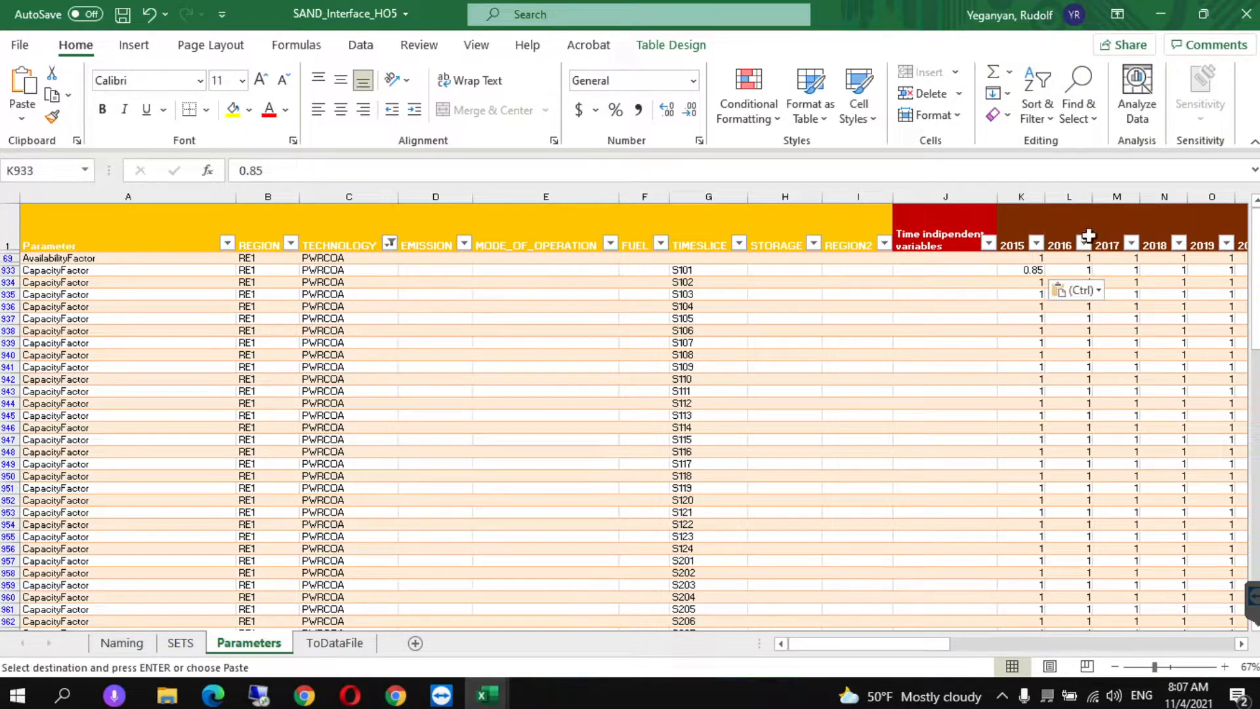
# Fill PWRCOA's 0.85 CapacityFactor down from S101 to S424 for 2015 and copy that column across all remaining years.
pyautogui.moveTo(1046, 278); pyautogui.dragTo(1054, 529)
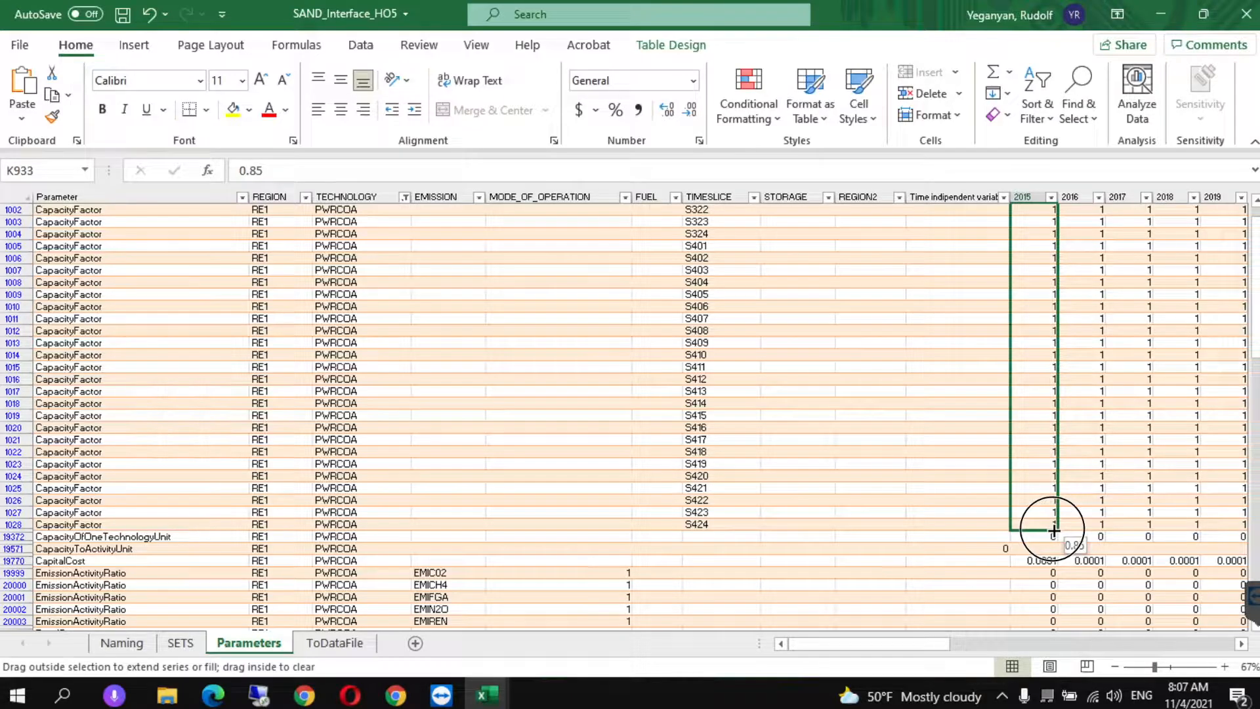
pyautogui.moveTo(1054, 528); pyautogui.dragTo(1054, 530)
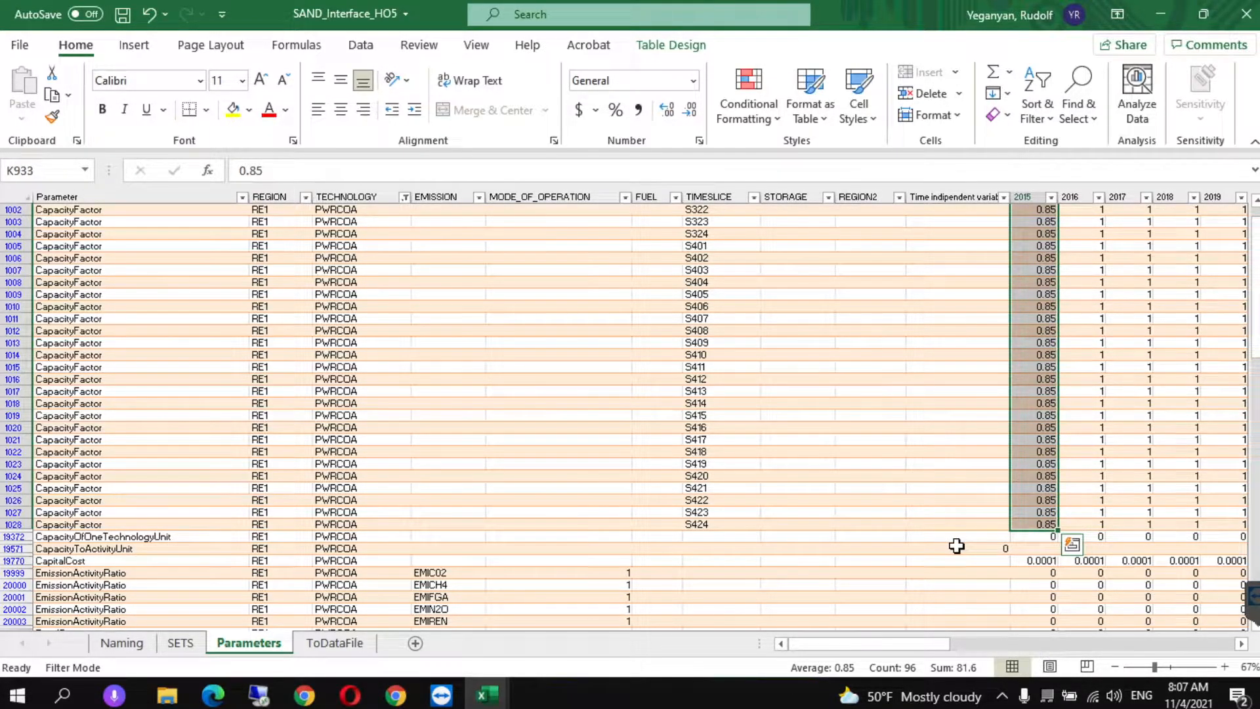
pyautogui.hotkey('ctrl', 'c')
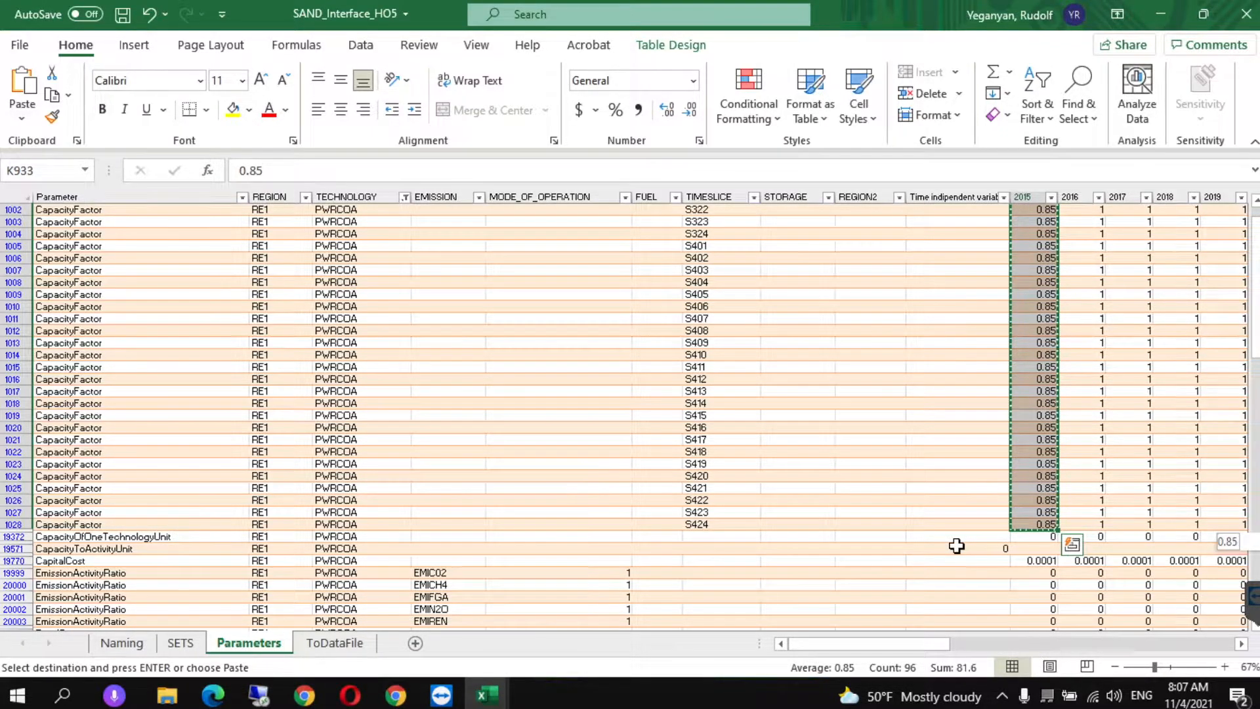
pyautogui.hotkey('ctrl', 'shift', 'Right')
pyautogui.hotkey('ctrl', 'v')
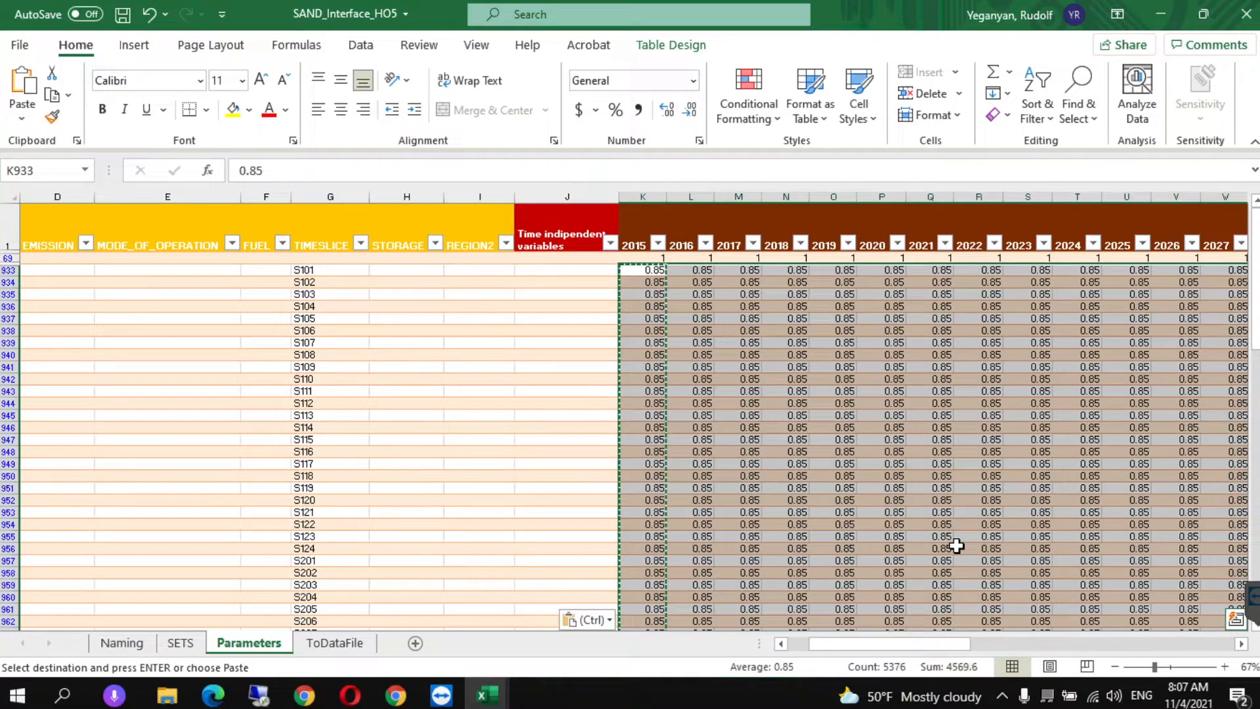
pyautogui.click(572, 330)
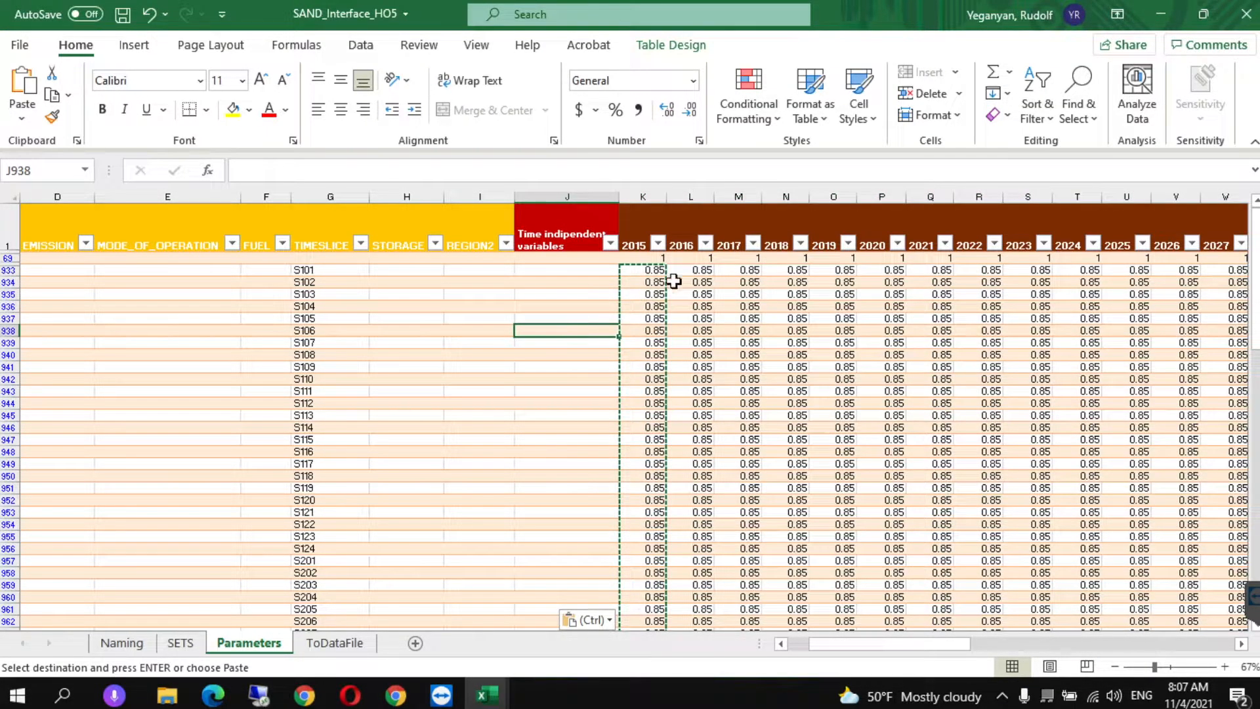
pyautogui.click(634, 274)
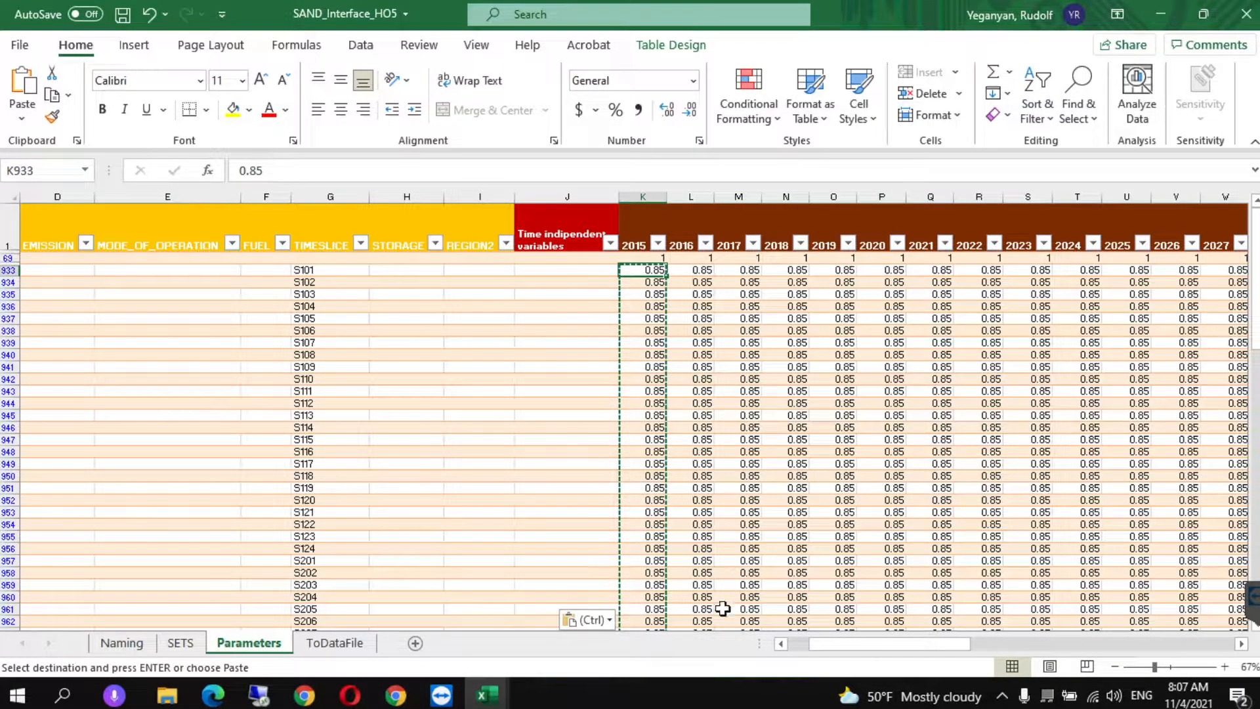
# Switch to the Data Prep for Hands-on 5 workbook and copy PWRCOA's CapacityToActivityUnit value.
pyautogui.moveTo(483, 700)
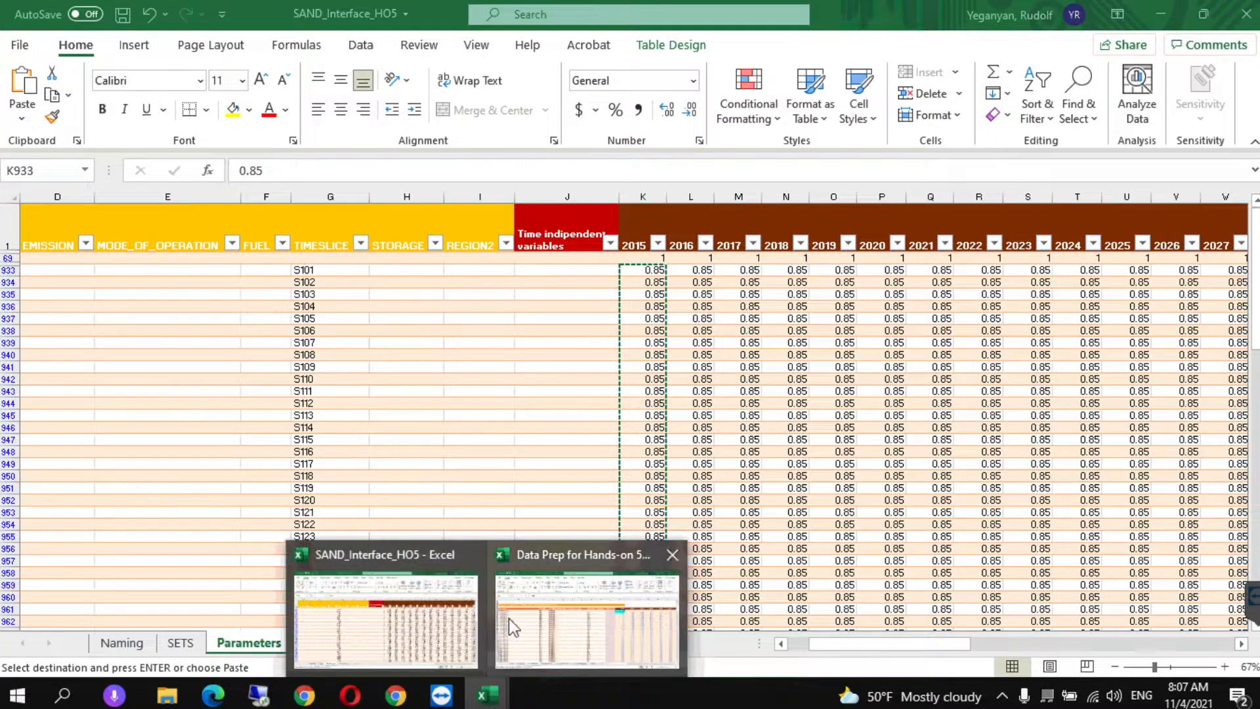
pyautogui.click(560, 593)
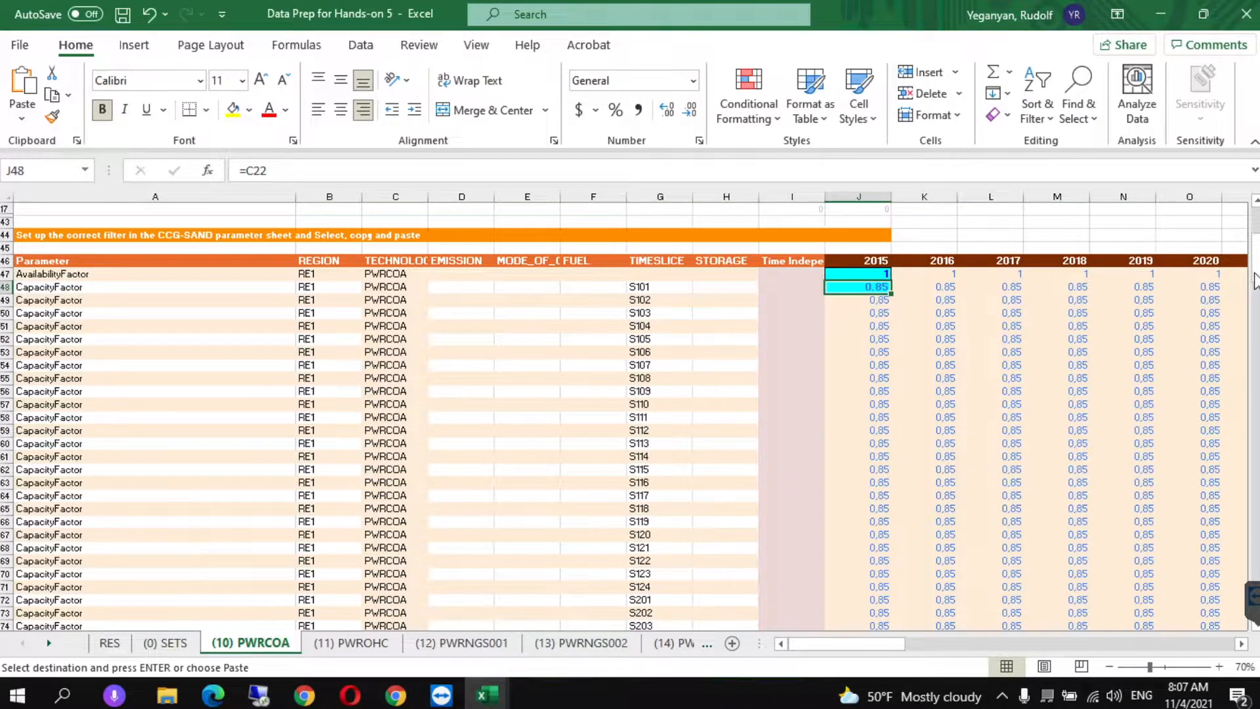
pyautogui.scroll(-1, 1254, 289)
pyautogui.moveTo(1255, 303); pyautogui.dragTo(1256, 430)
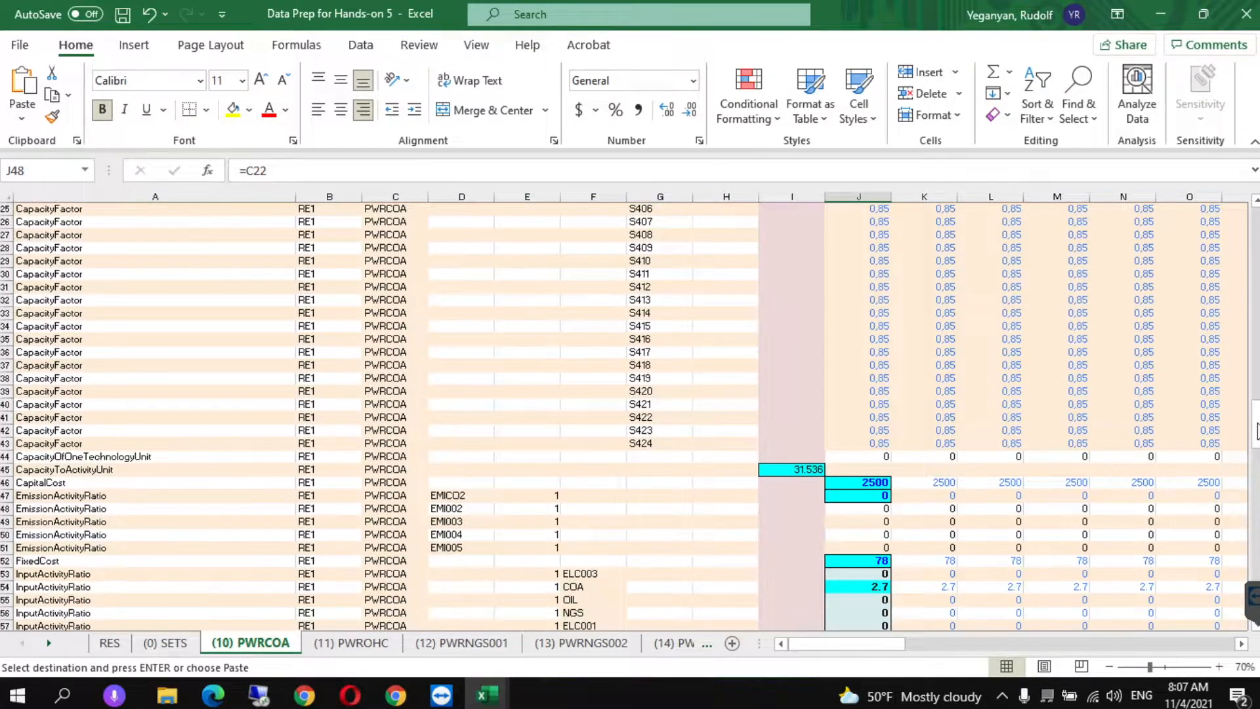
pyautogui.click(804, 470)
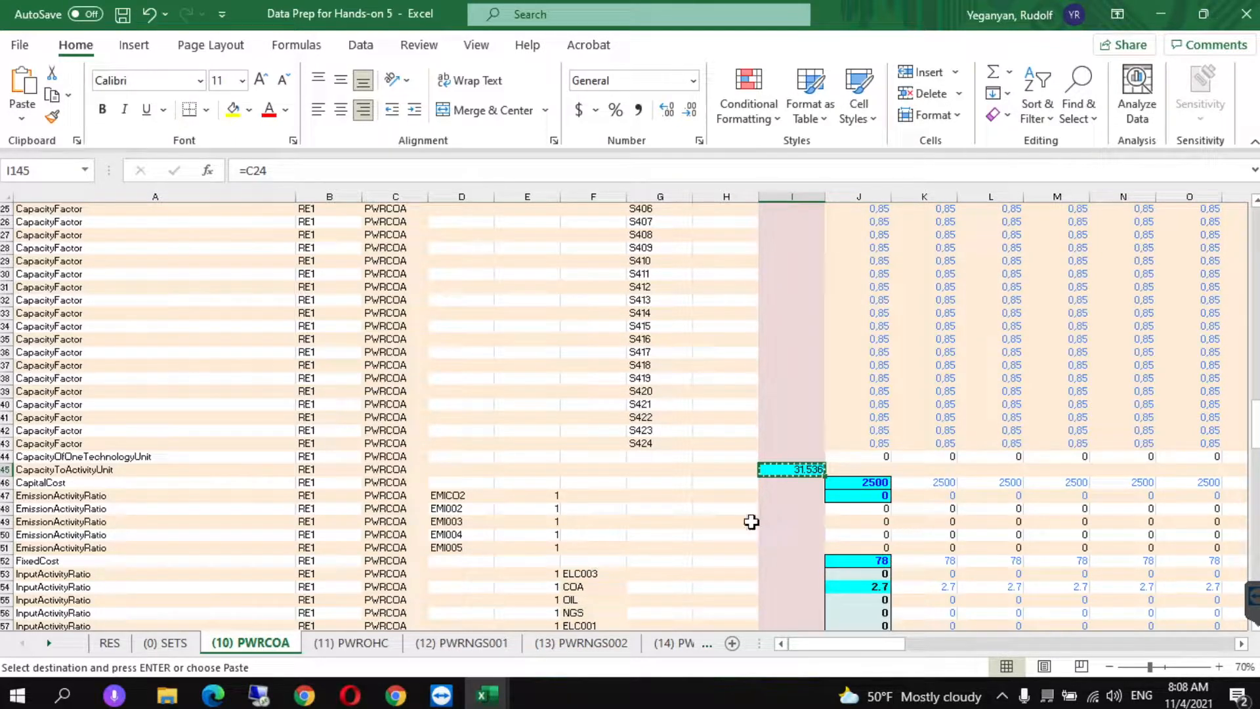
# Return to SAND_Interface_HO5 and paste 31.536 as a value into the time independent variable of PWRCOA's CapacityToActivityUnit row.
pyautogui.moveTo(487, 693)
pyautogui.click(433, 622)
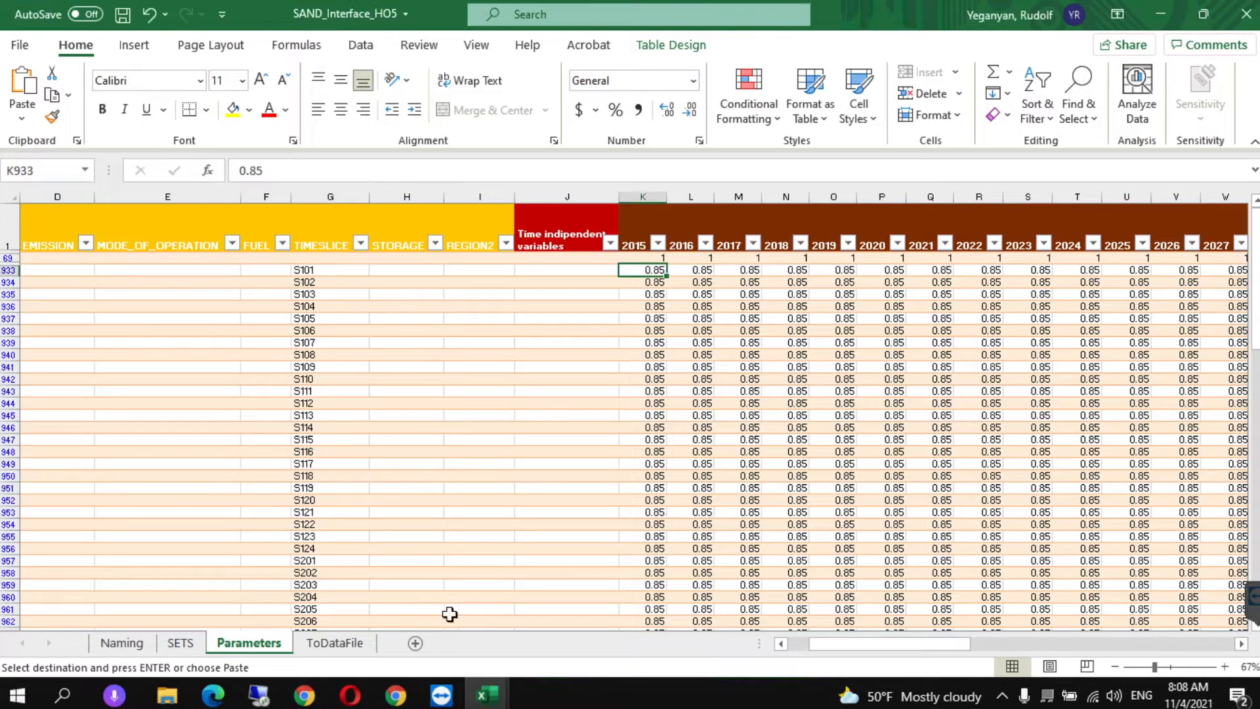
pyautogui.click(650, 477)
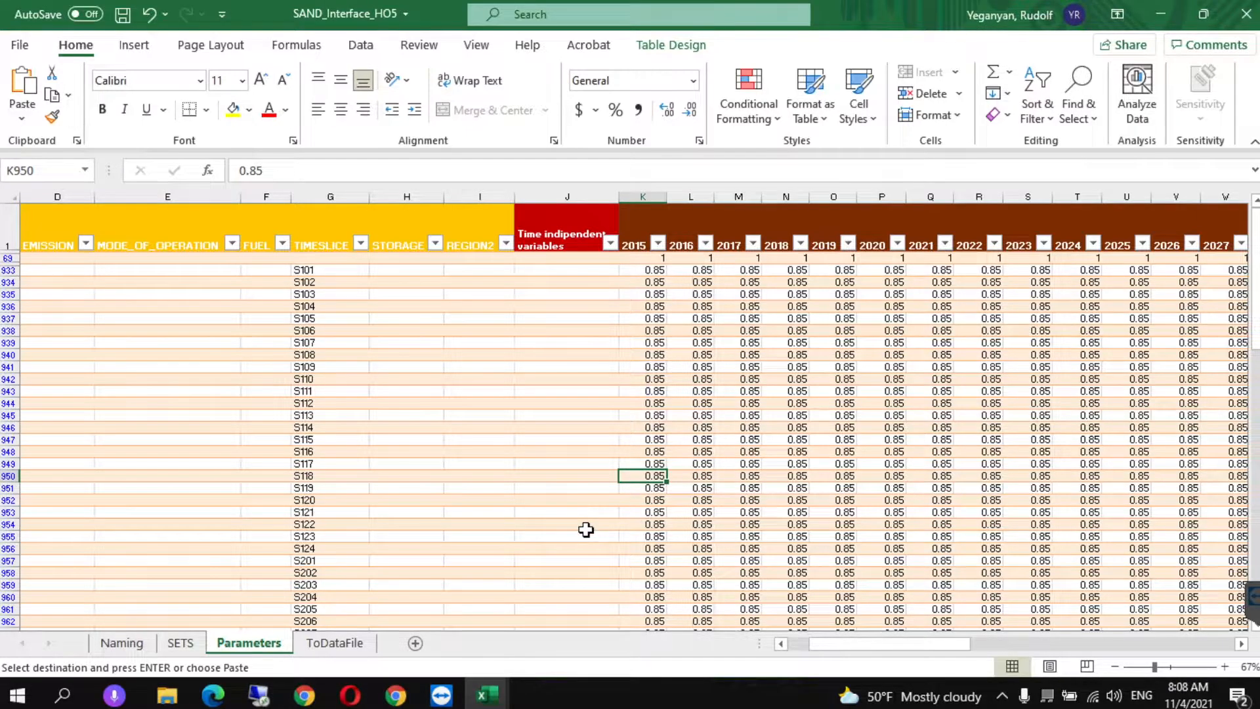
pyautogui.moveTo(1255, 292); pyautogui.dragTo(1255, 339)
pyautogui.click(609, 223)
pyautogui.press('Left')
pyautogui.press('Left')
pyautogui.press('Left')
pyautogui.press('Left')
pyautogui.press('Left')
pyautogui.press('Left')
pyautogui.press('Left')
pyautogui.press('Left')
pyautogui.press('Left')
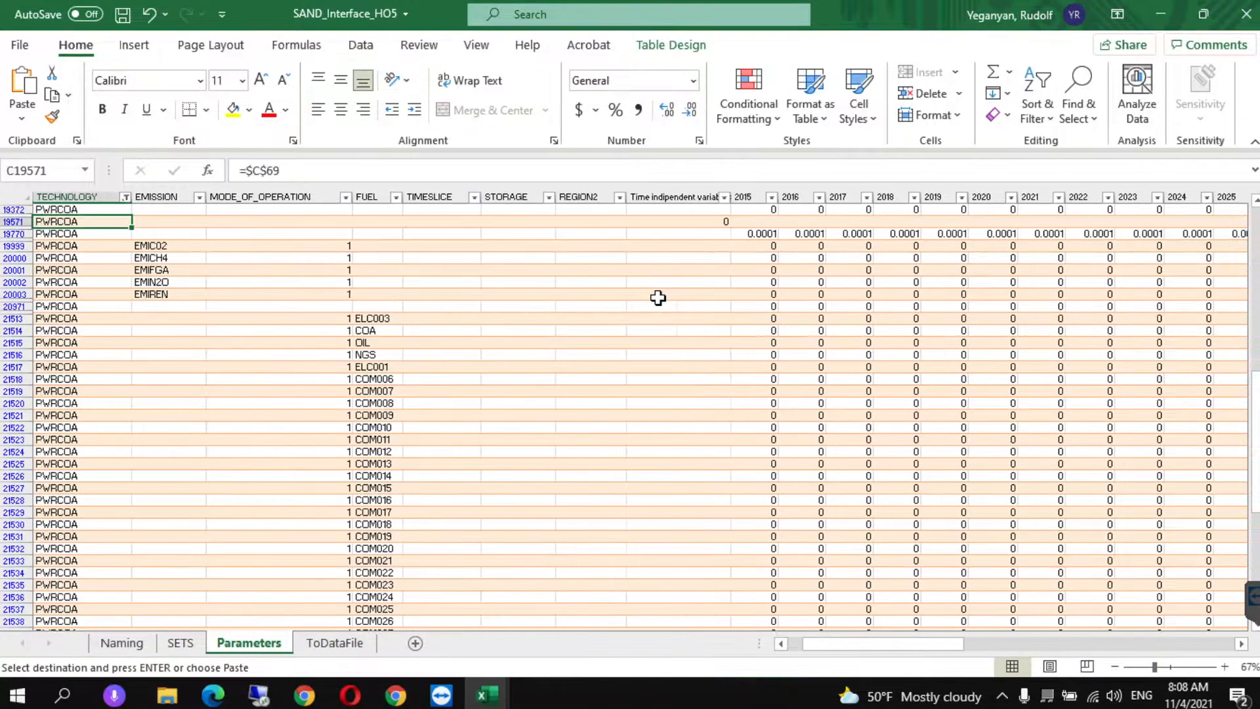
pyautogui.press('Right')
pyautogui.press('Right')
pyautogui.press('Right')
pyautogui.press('Right')
pyautogui.press('Right')
pyautogui.press('Right')
pyautogui.press('Right')
pyautogui.press('Right')
pyautogui.press('Right')
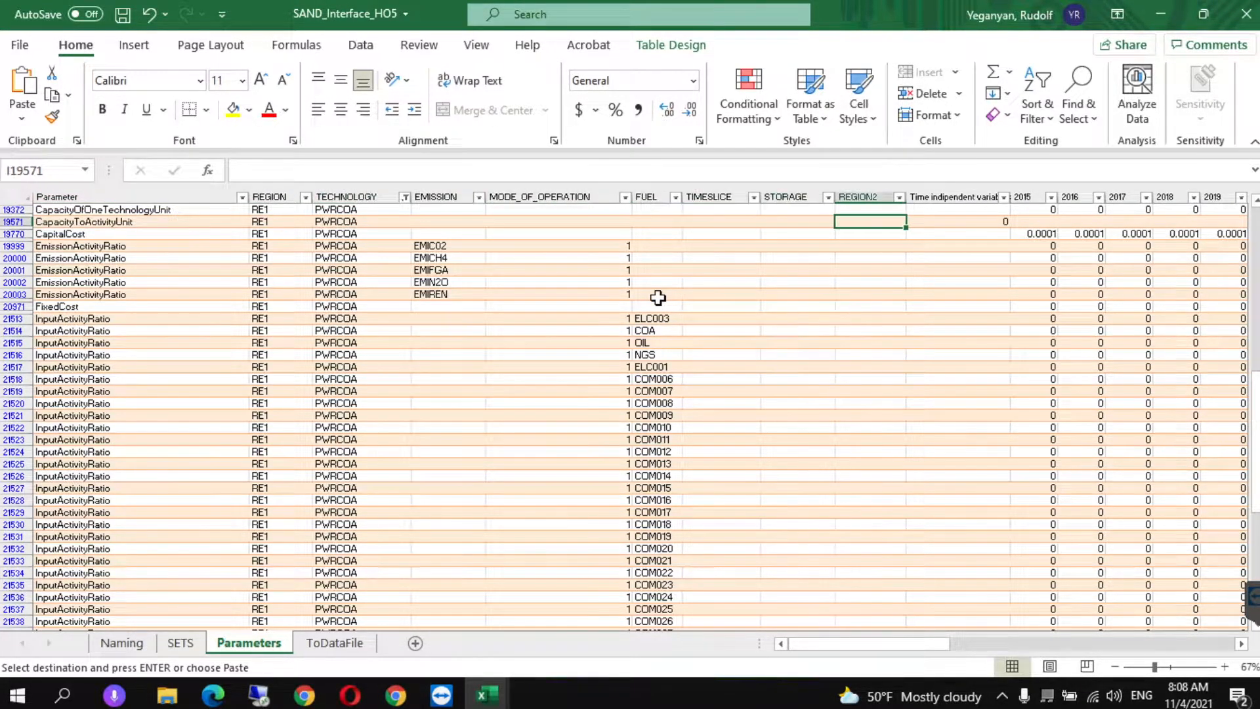
pyautogui.rightClick(947, 221)
pyautogui.click(1023, 221)
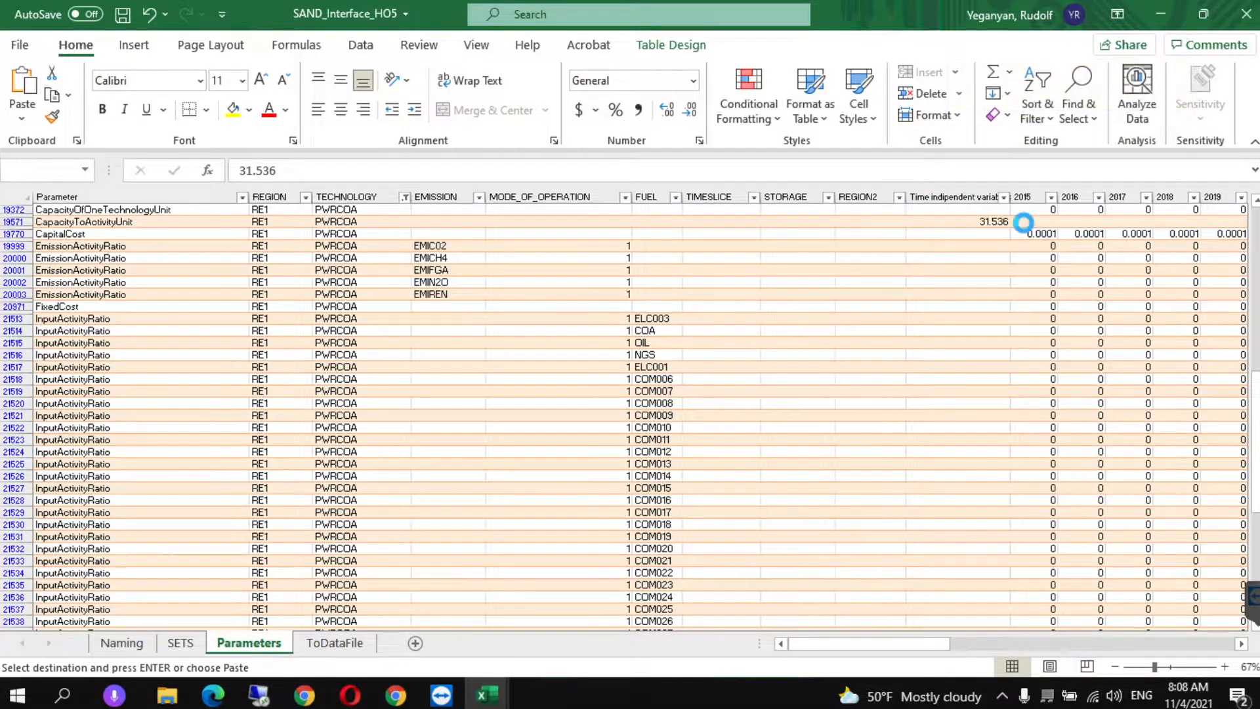
# Switch to the Data Prep for Hands-on 5 workbook and copy PWRCOA's CapitalCost values for all years from 2015.
pyautogui.click(505, 696)
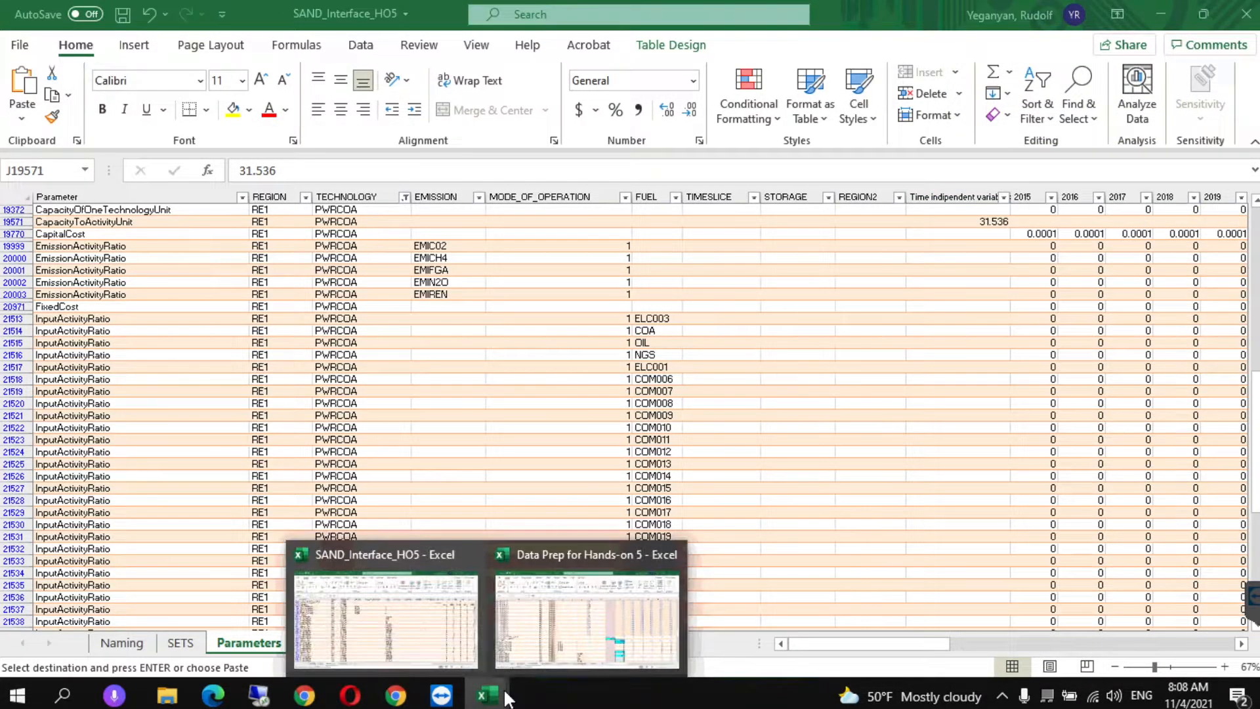
pyautogui.click(534, 612)
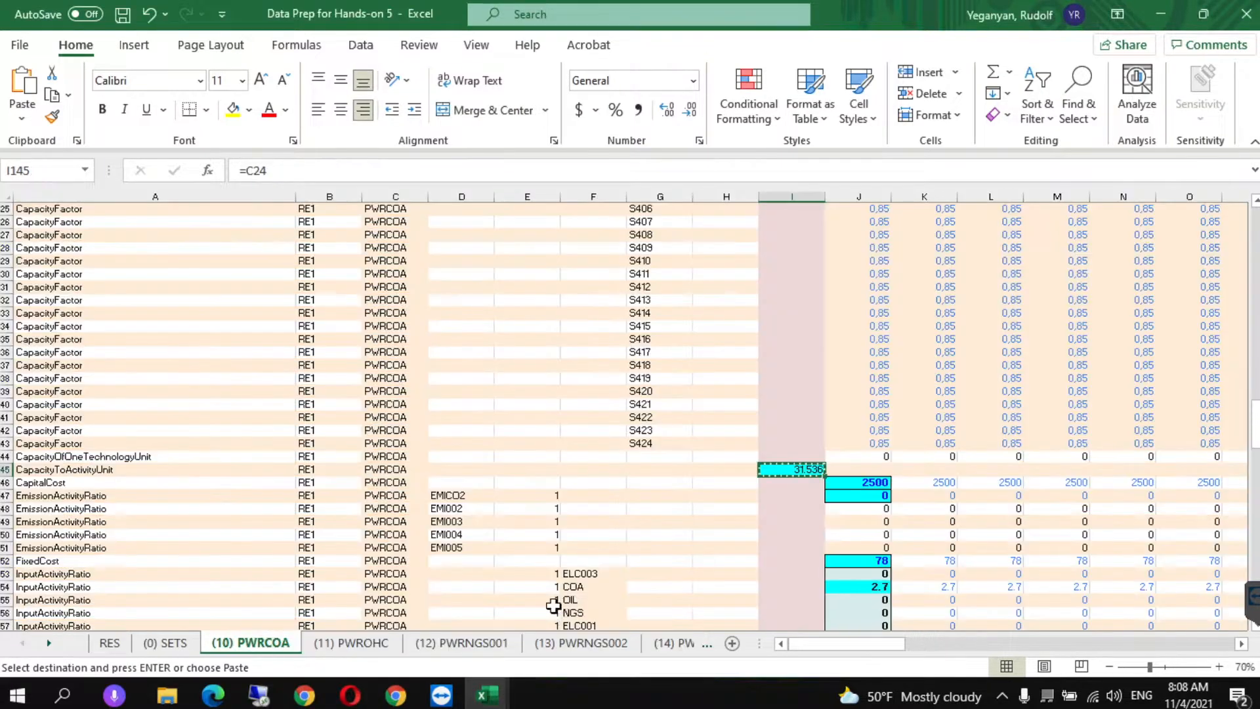
pyautogui.click(862, 487)
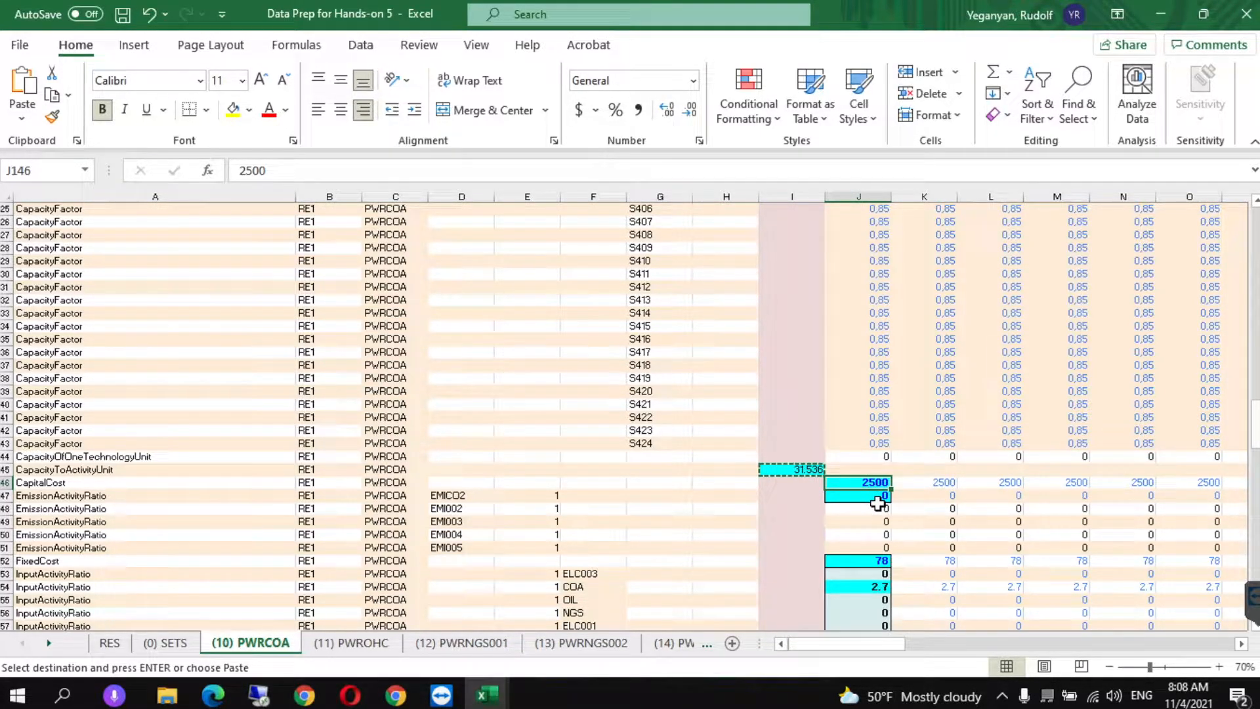
pyautogui.hotkey('ctrl', 'shift', 'Right')
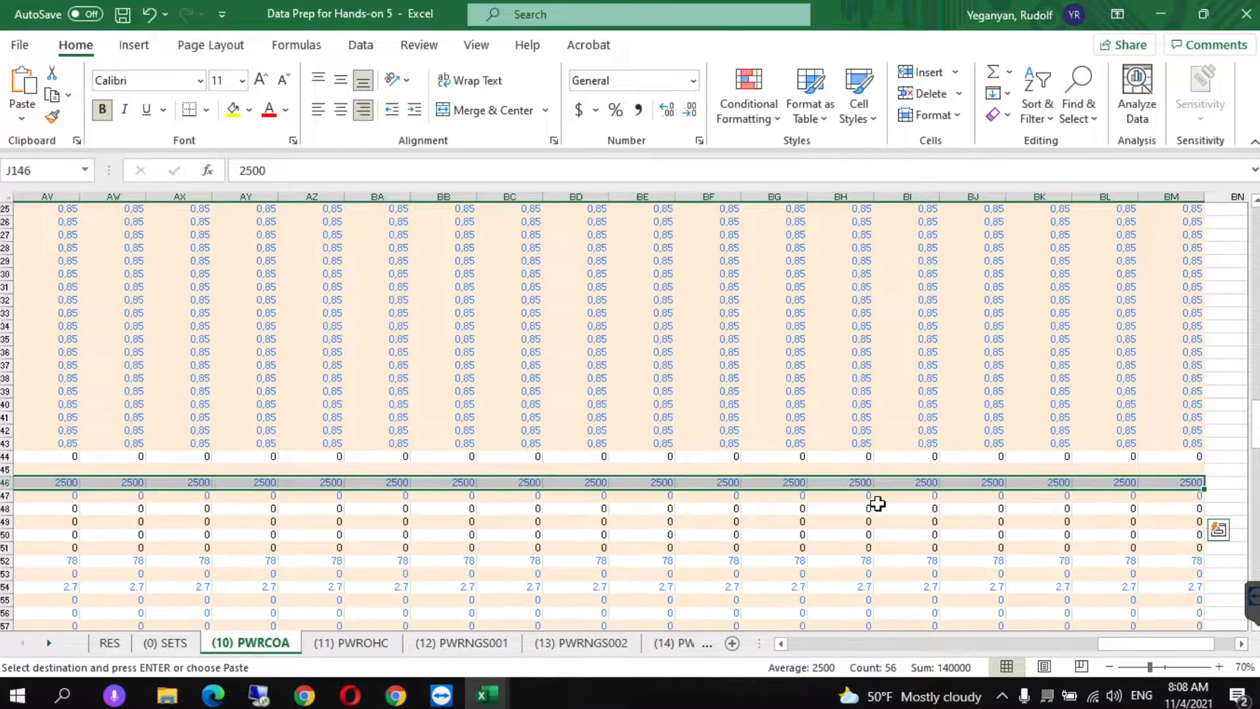
pyautogui.hotkey('ctrl', 'c')
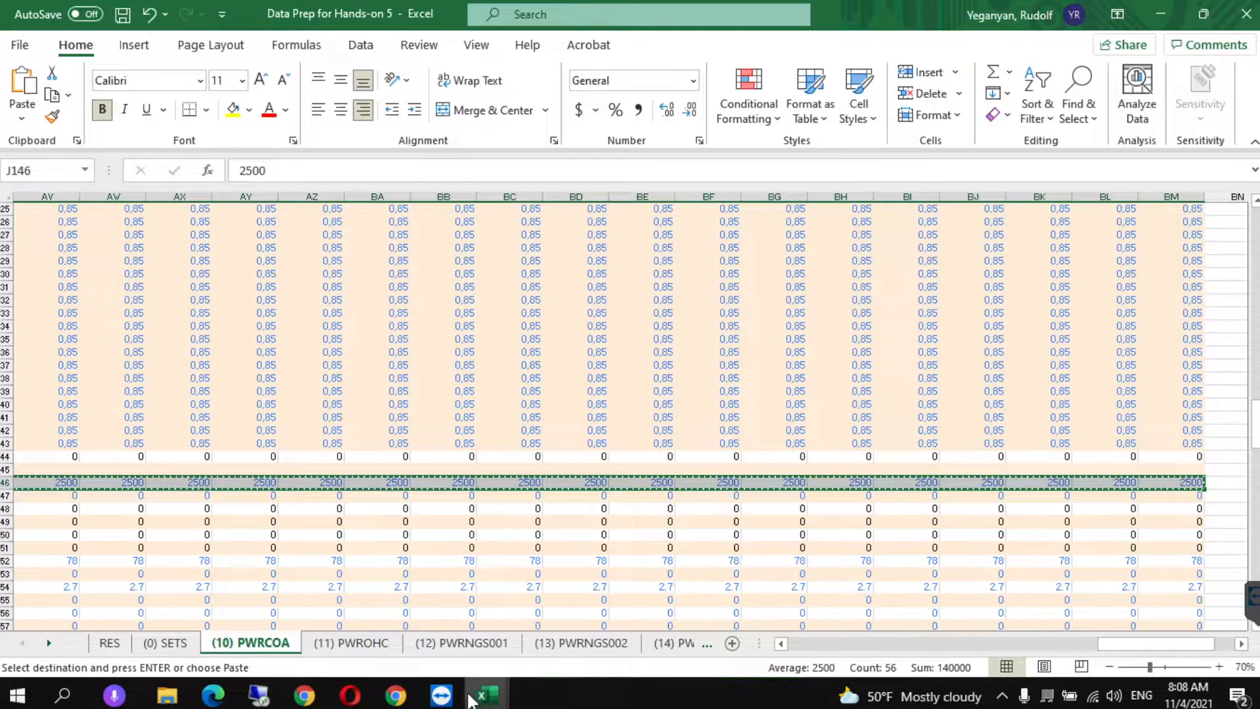
# Return to SAND_Interface_HO5 and paste the 2500 CapitalCost values, values only, across PWRCOA's CapitalCost row starting at 2015.
pyautogui.moveTo(488, 700)
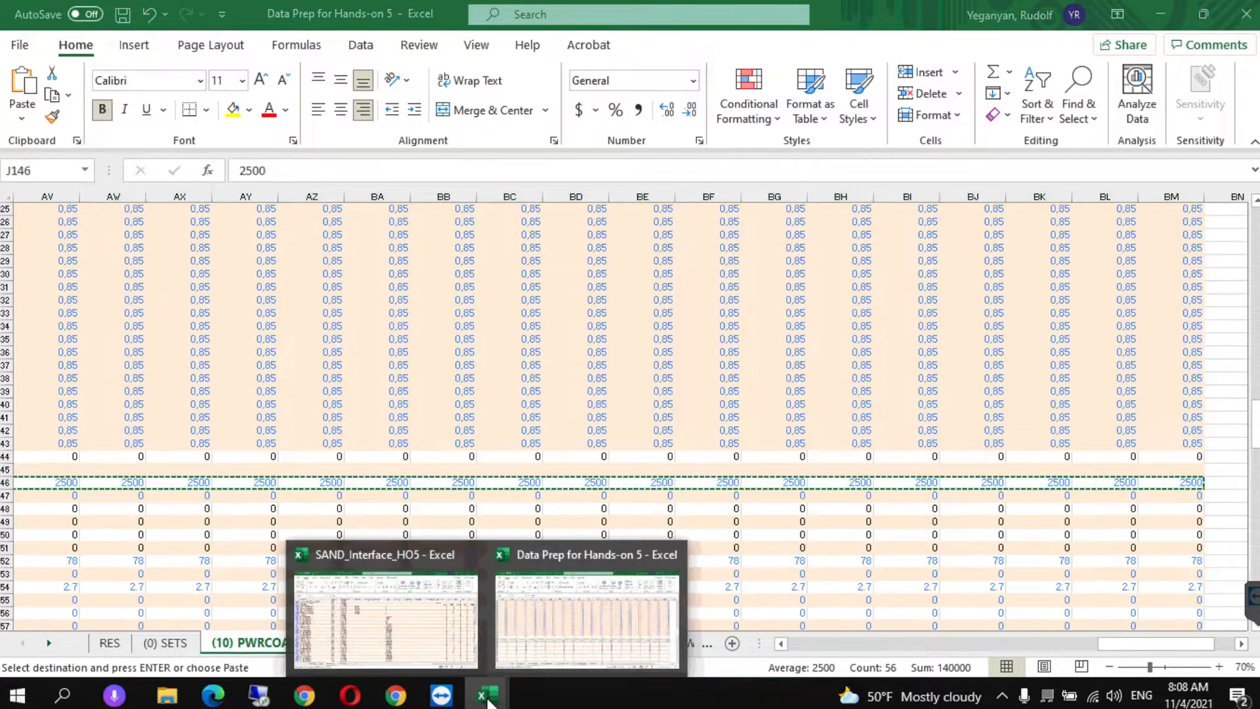
pyautogui.click(455, 619)
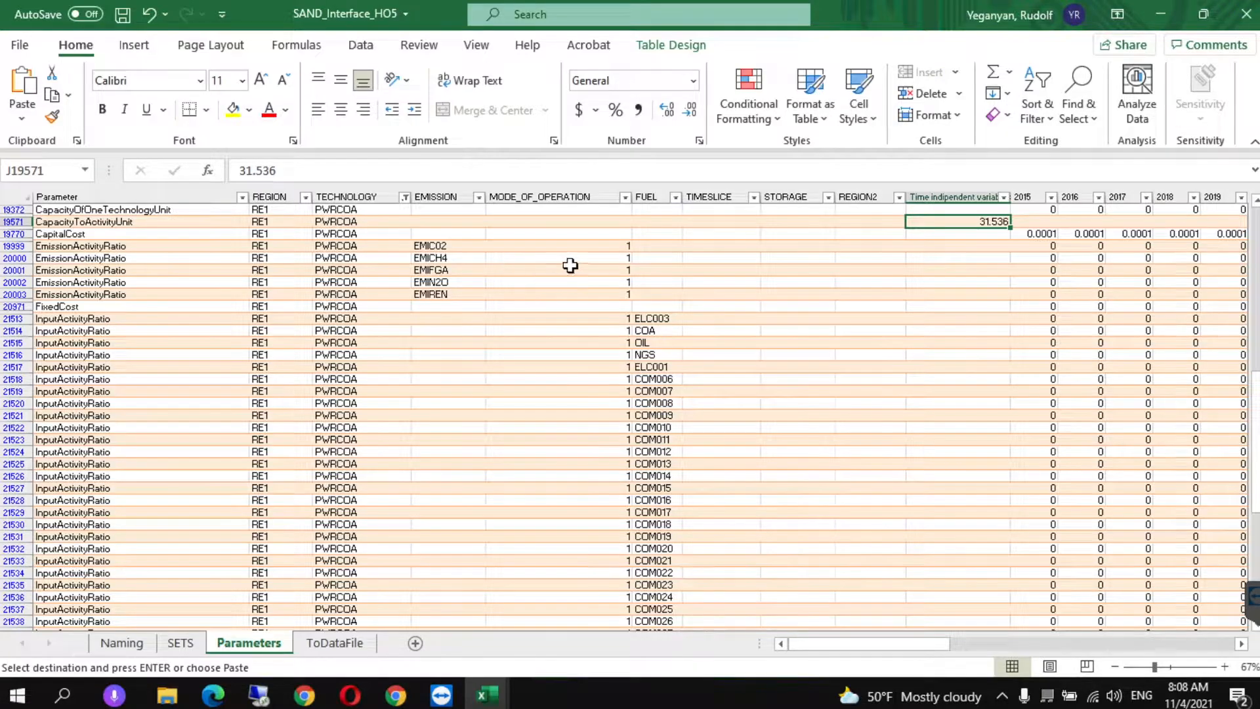
pyautogui.click(970, 238)
pyautogui.press('Down')
pyautogui.press('Up')
pyautogui.press('Right')
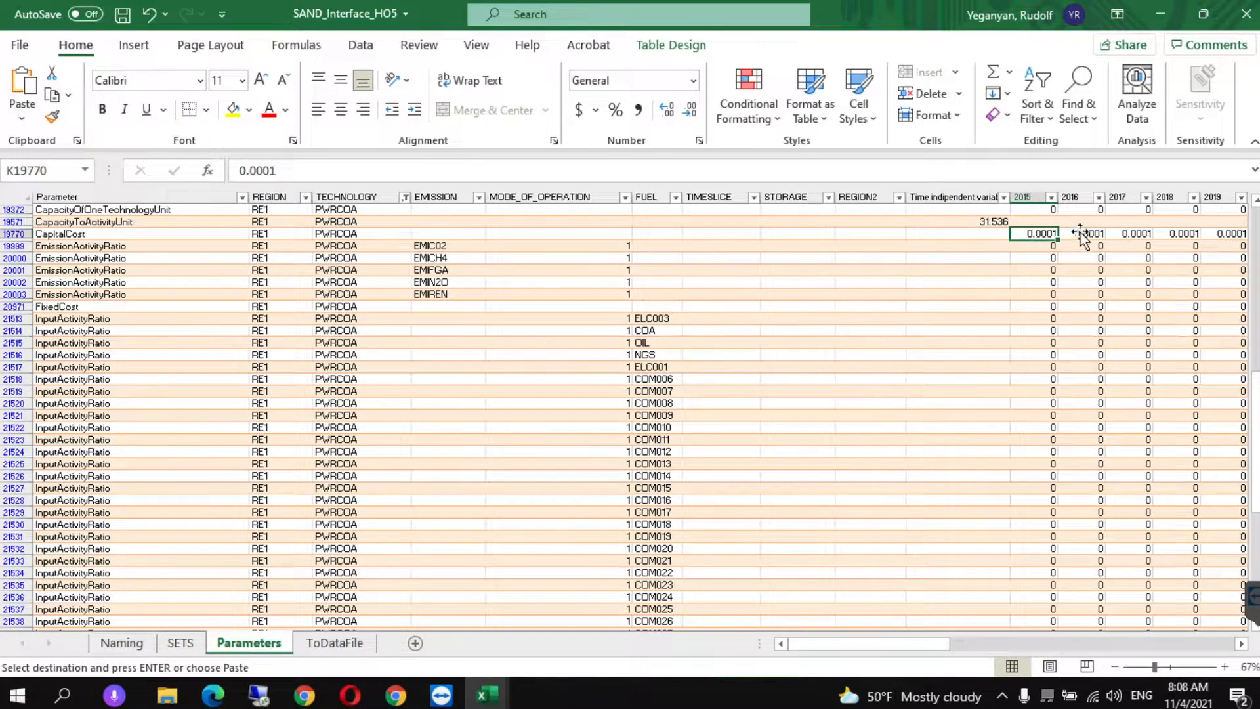
pyautogui.rightClick(1034, 236)
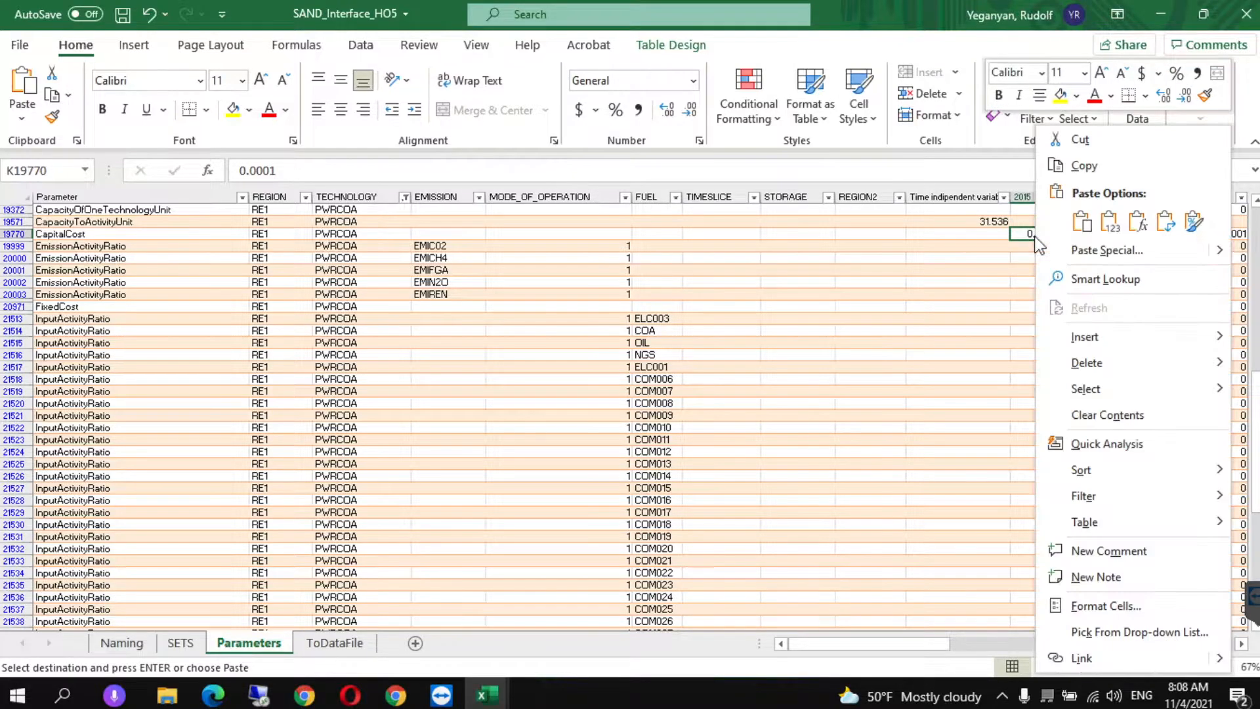
pyautogui.click(1119, 224)
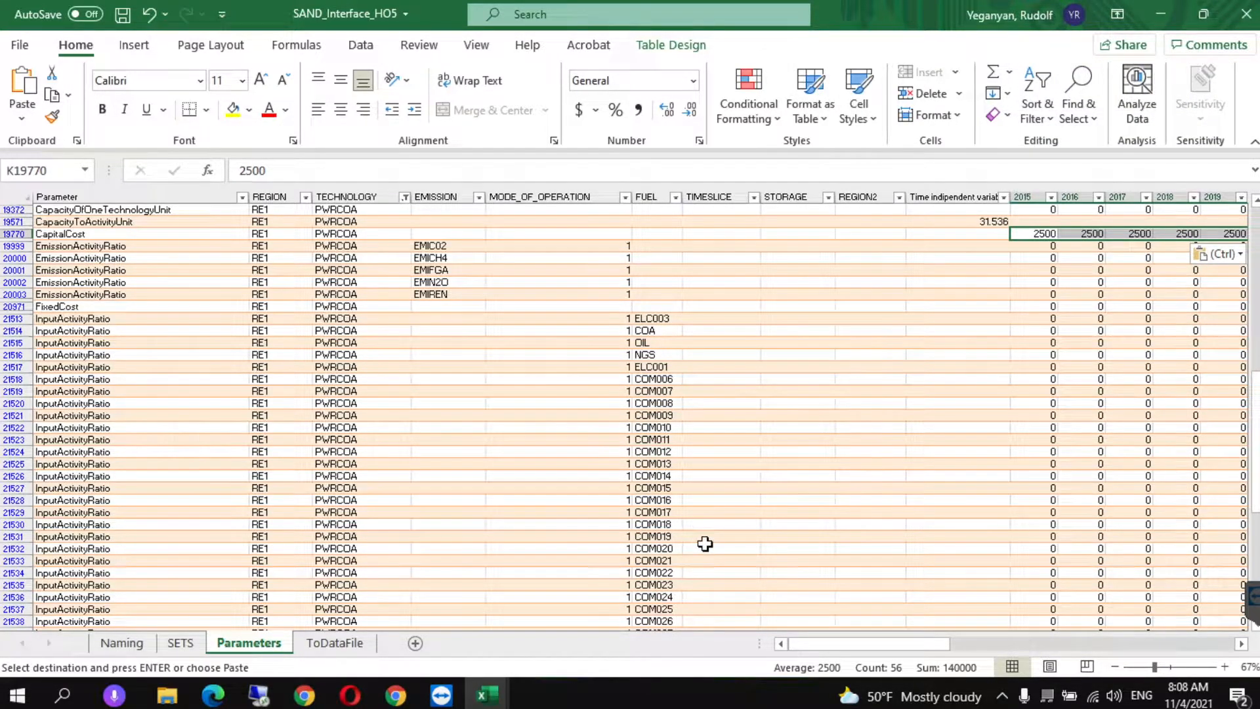
# Switch to the Data Prep for Hands-on 5 workbook and copy PWRCOA's FixedCost values for all years from 2015.
pyautogui.moveTo(490, 695)
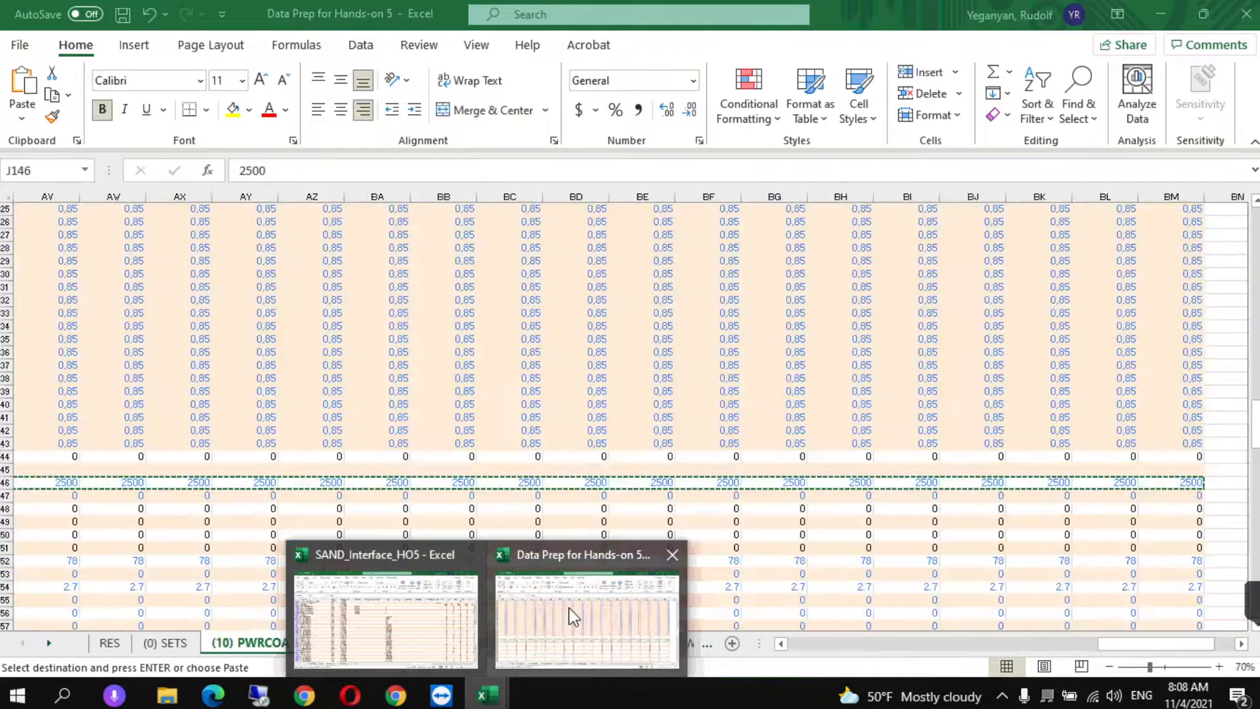
pyautogui.click(577, 617)
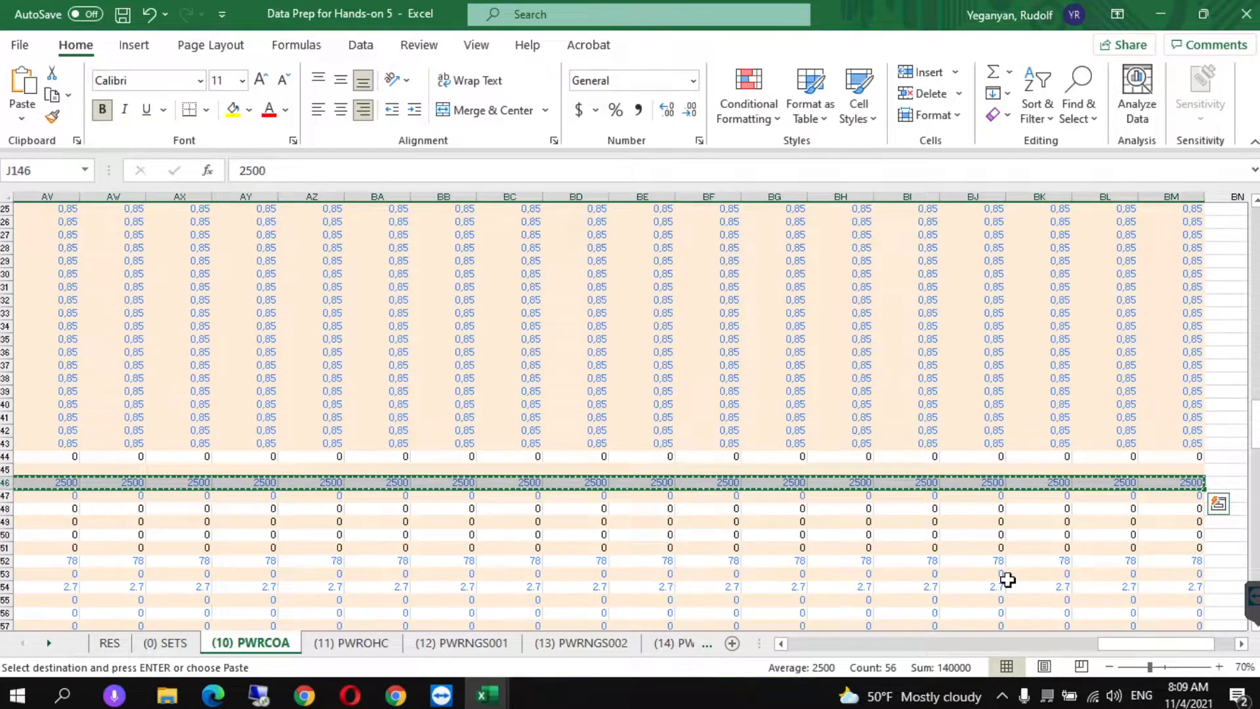
pyautogui.moveTo(1102, 646); pyautogui.dragTo(781, 643)
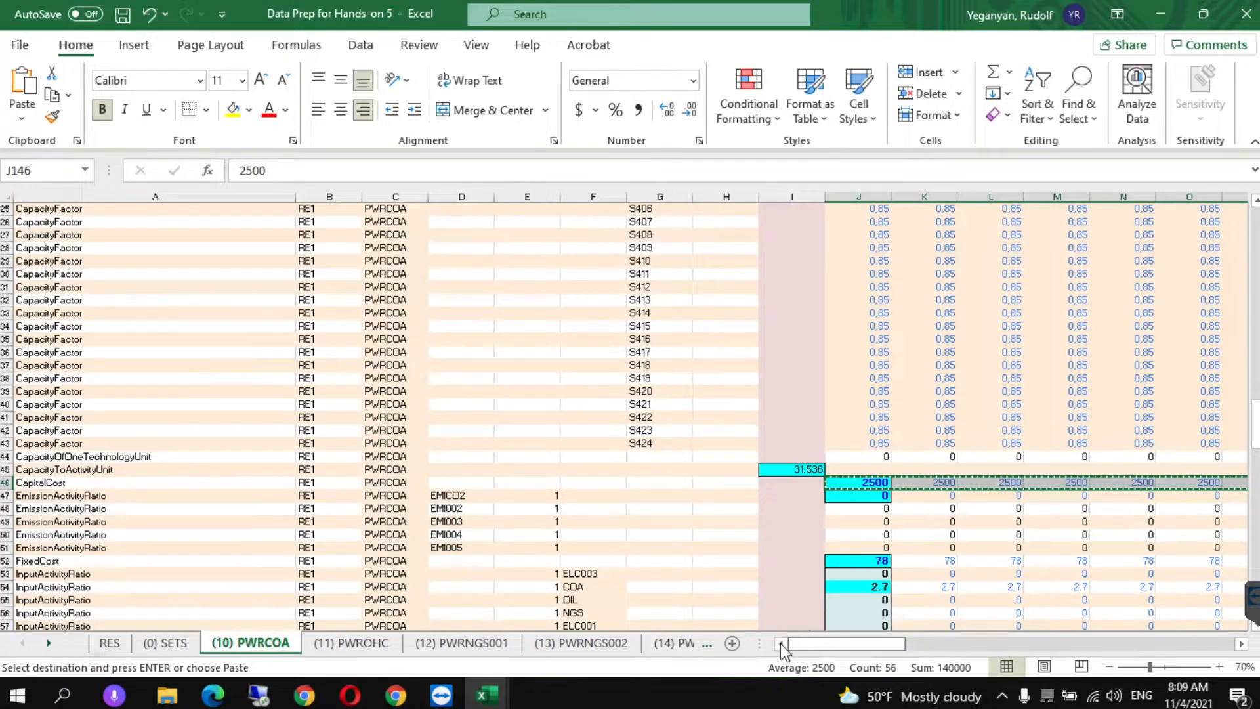
pyautogui.click(848, 563)
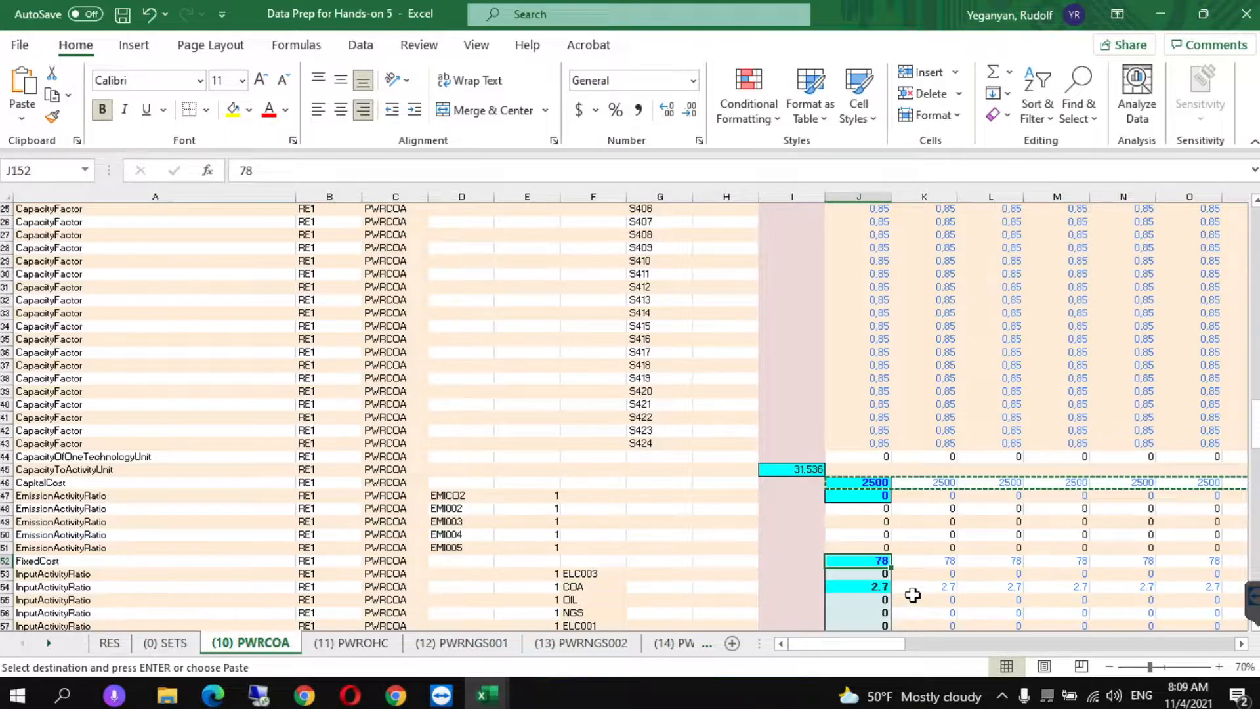
pyautogui.hotkey('ctrl', 'shift', 'Right')
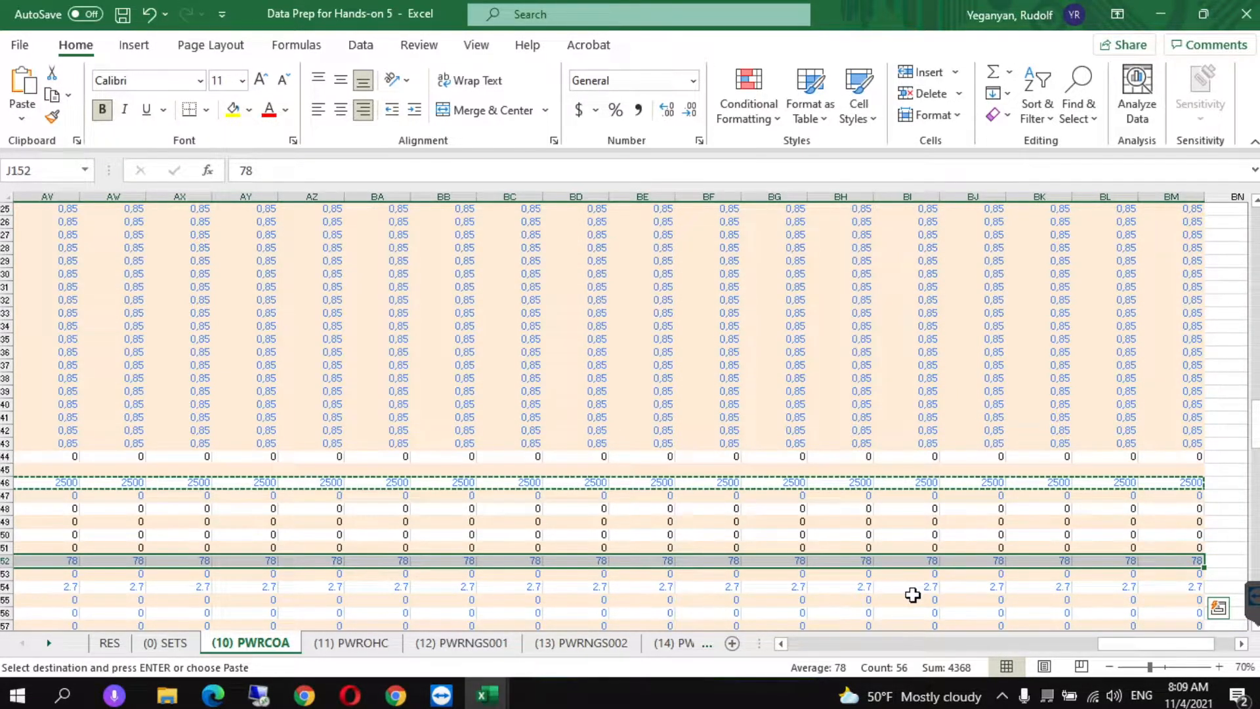
pyautogui.hotkey('ctrl', 'c')
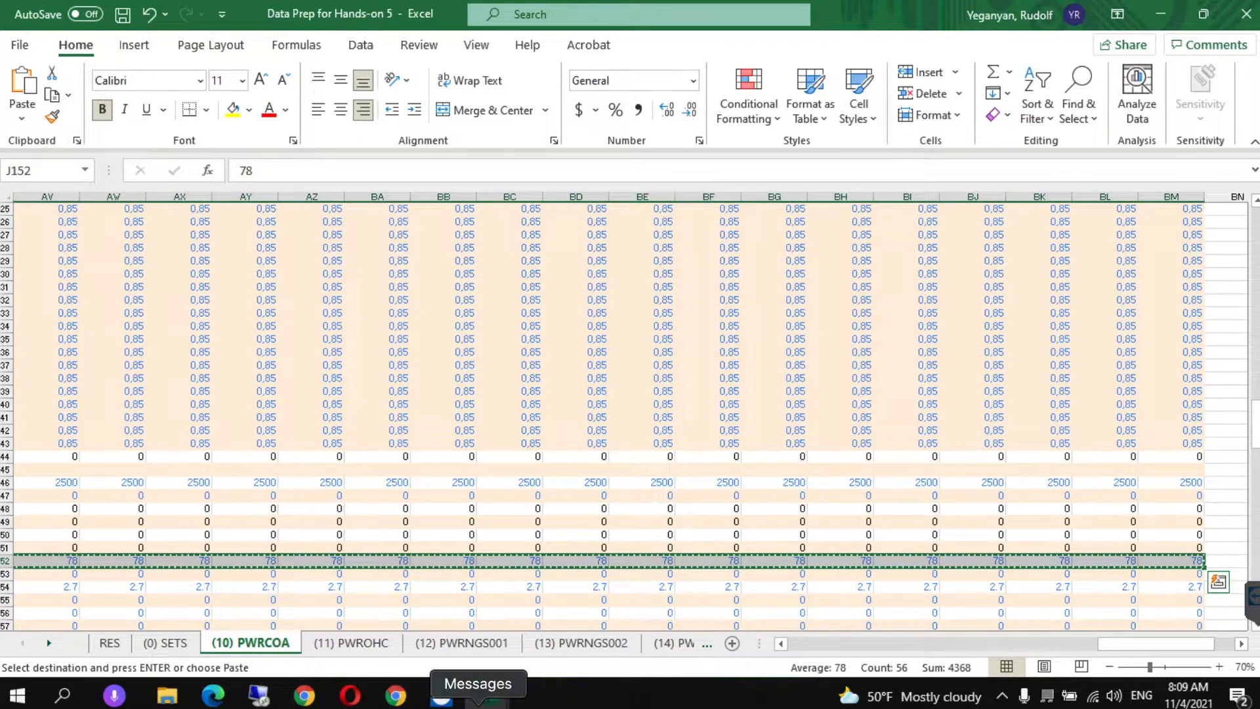
# Return to SAND_Interface_HO5 and paste the 78 FixedCost values, values only, across PWRCOA's FixedCost row starting at 2015.
pyautogui.moveTo(487, 694)
pyautogui.click(446, 627)
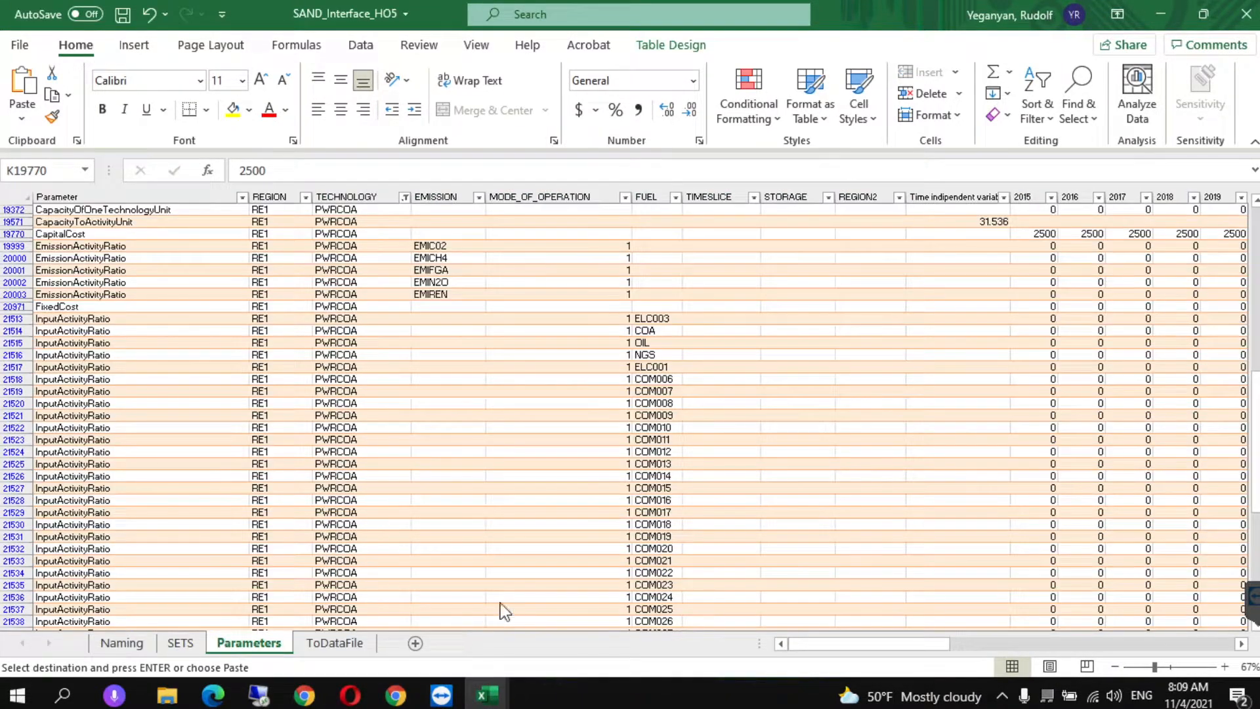
pyautogui.click(917, 305)
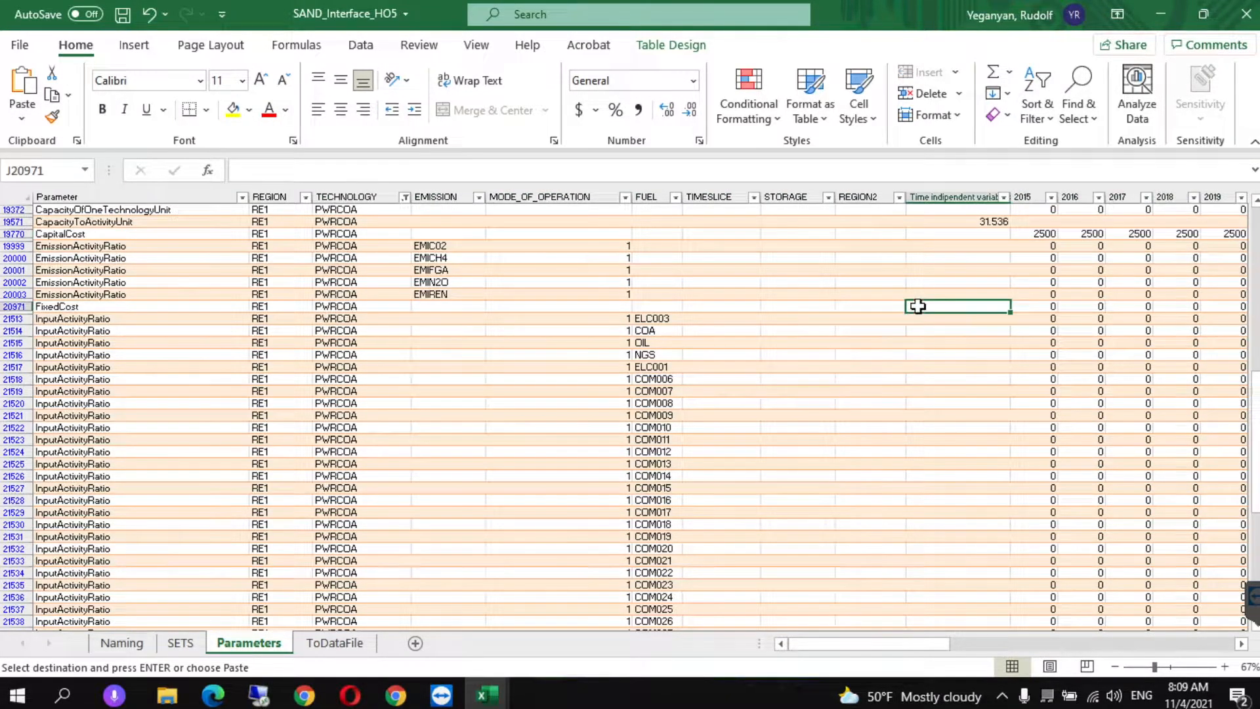
pyautogui.click(1015, 305)
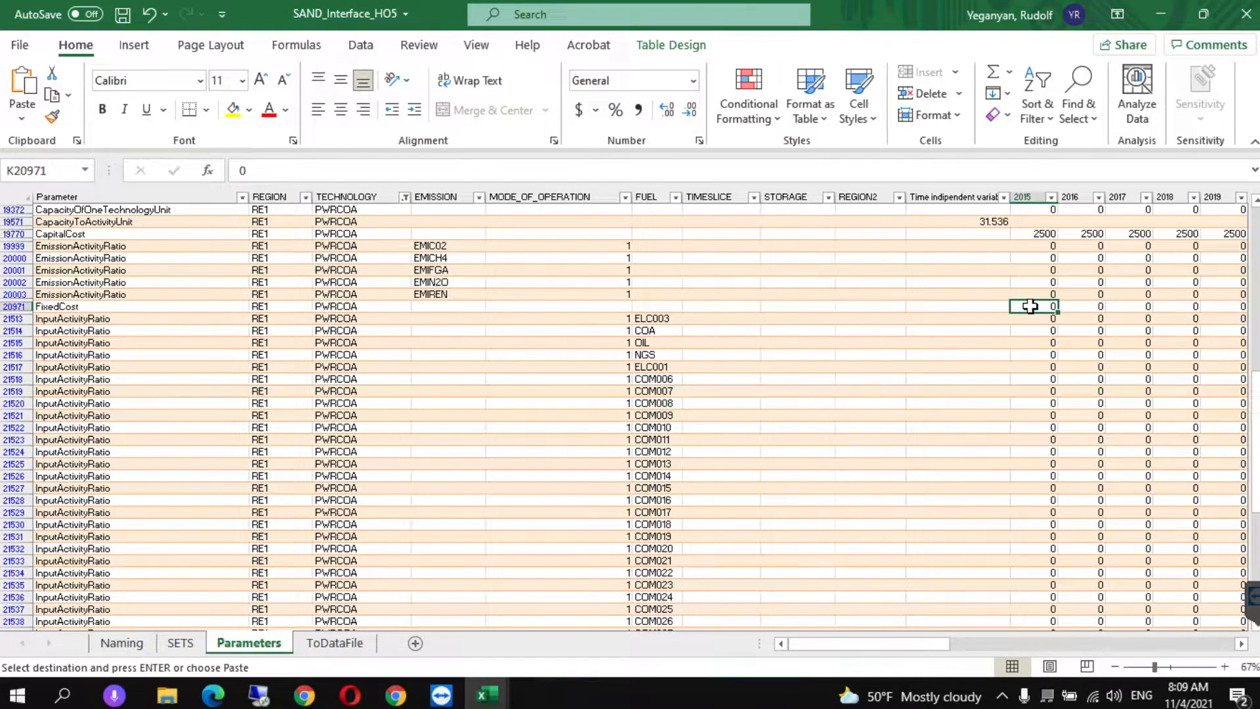
pyautogui.rightClick(1030, 305)
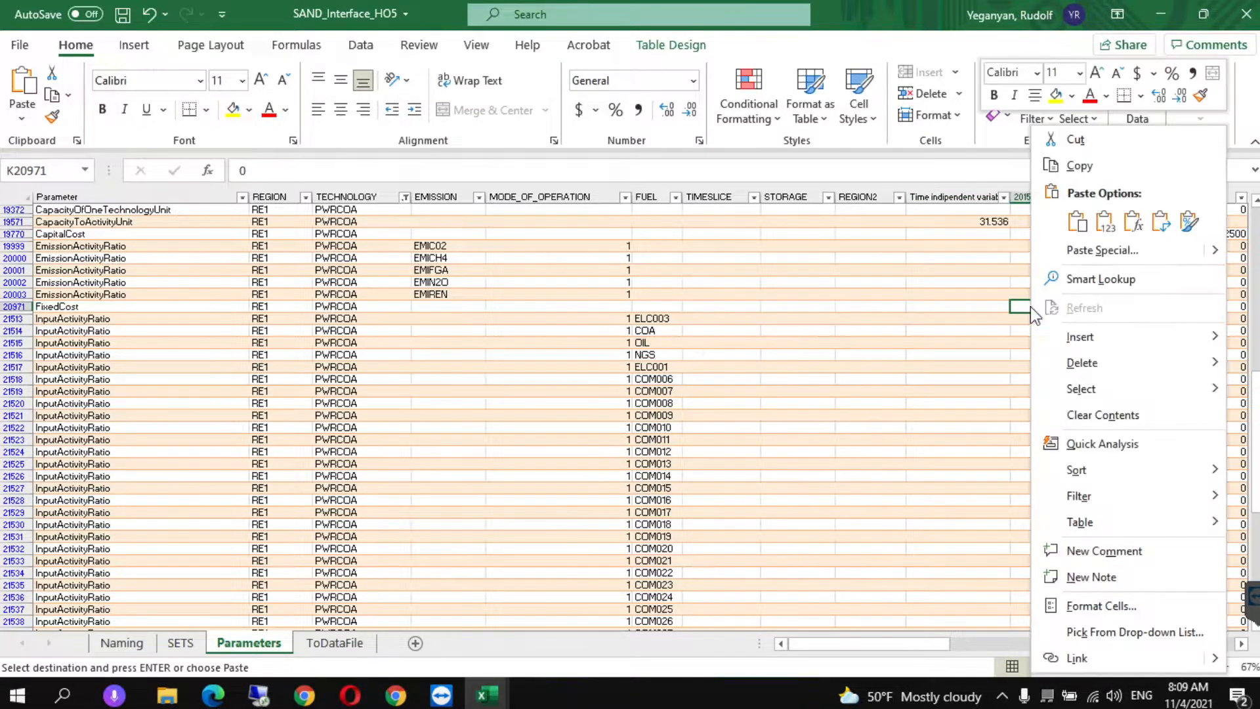
pyautogui.click(1104, 222)
# Switch to the Data Prep for Hands-on 5 workbook and copy PWRCOA's InputActivityRatio values for COA for all years from 2015.
pyautogui.click(488, 697)
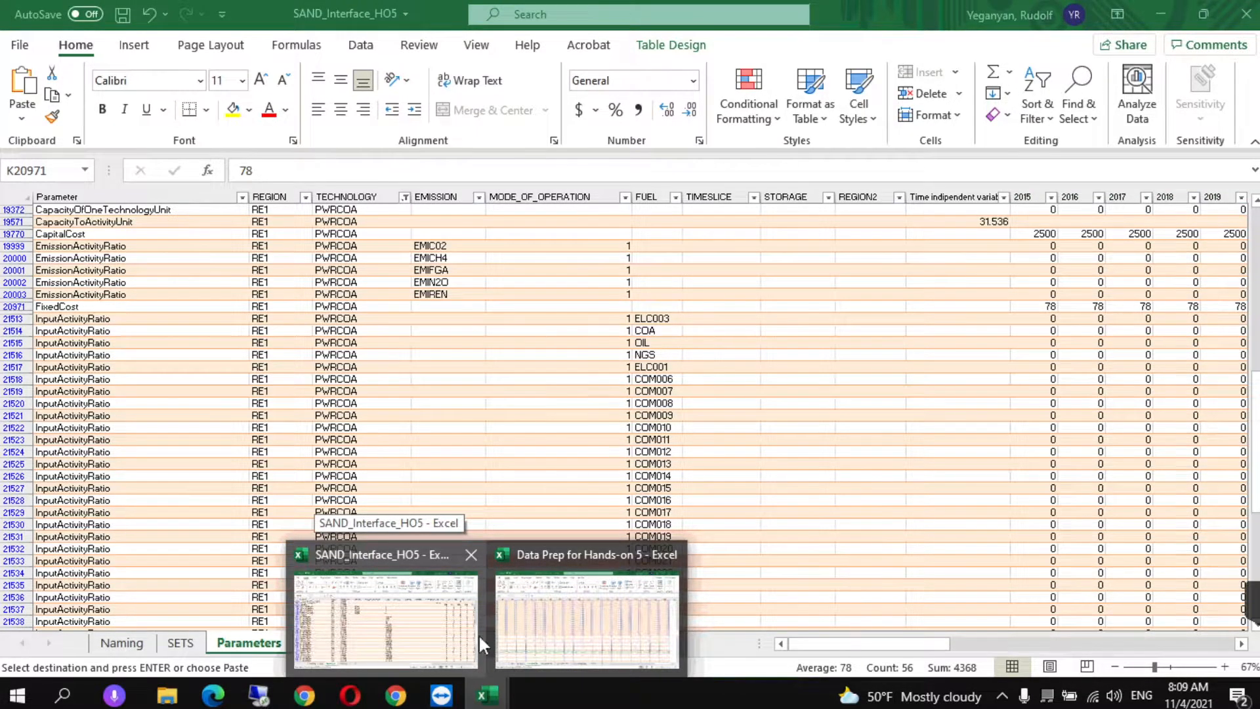
pyautogui.click(549, 620)
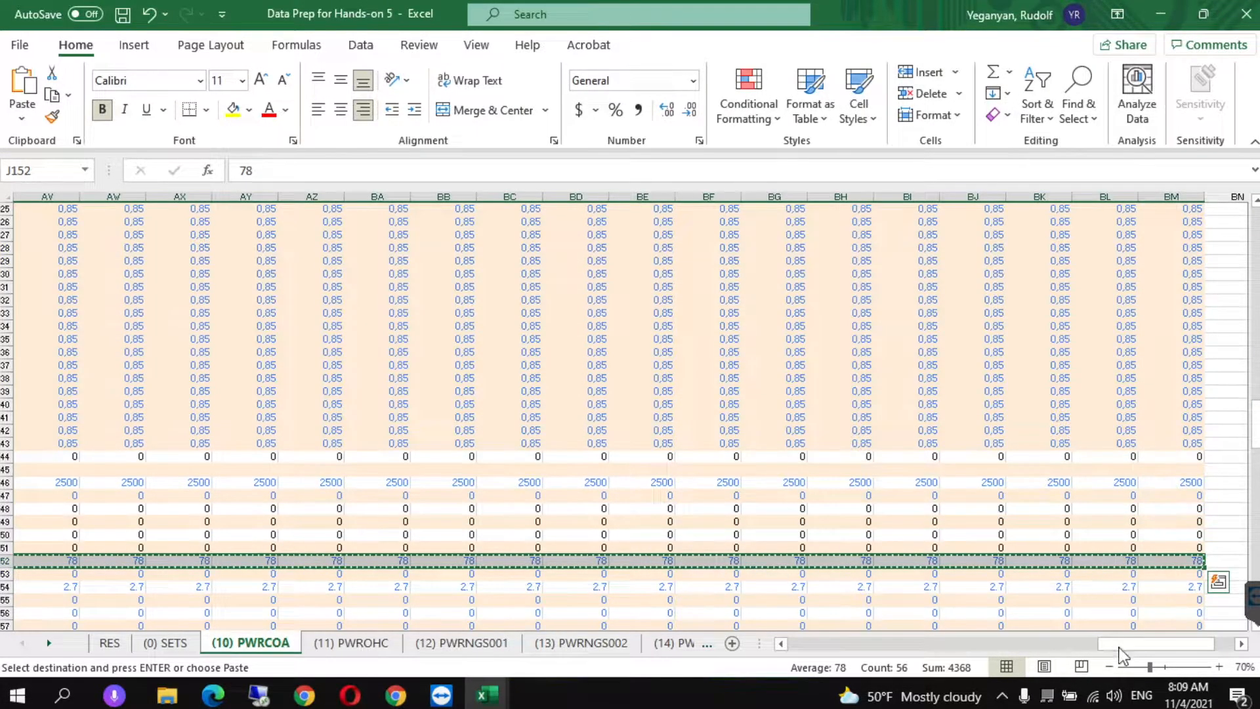
pyautogui.moveTo(1119, 647); pyautogui.dragTo(824, 643)
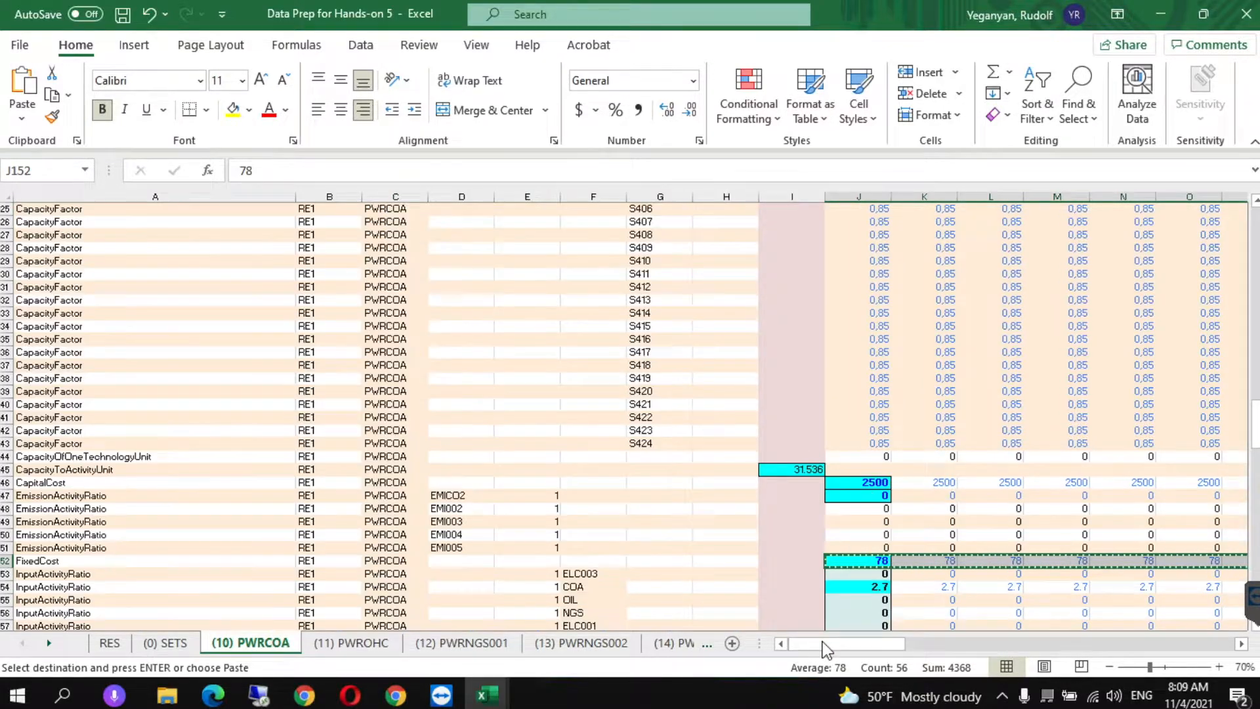
pyautogui.click(851, 583)
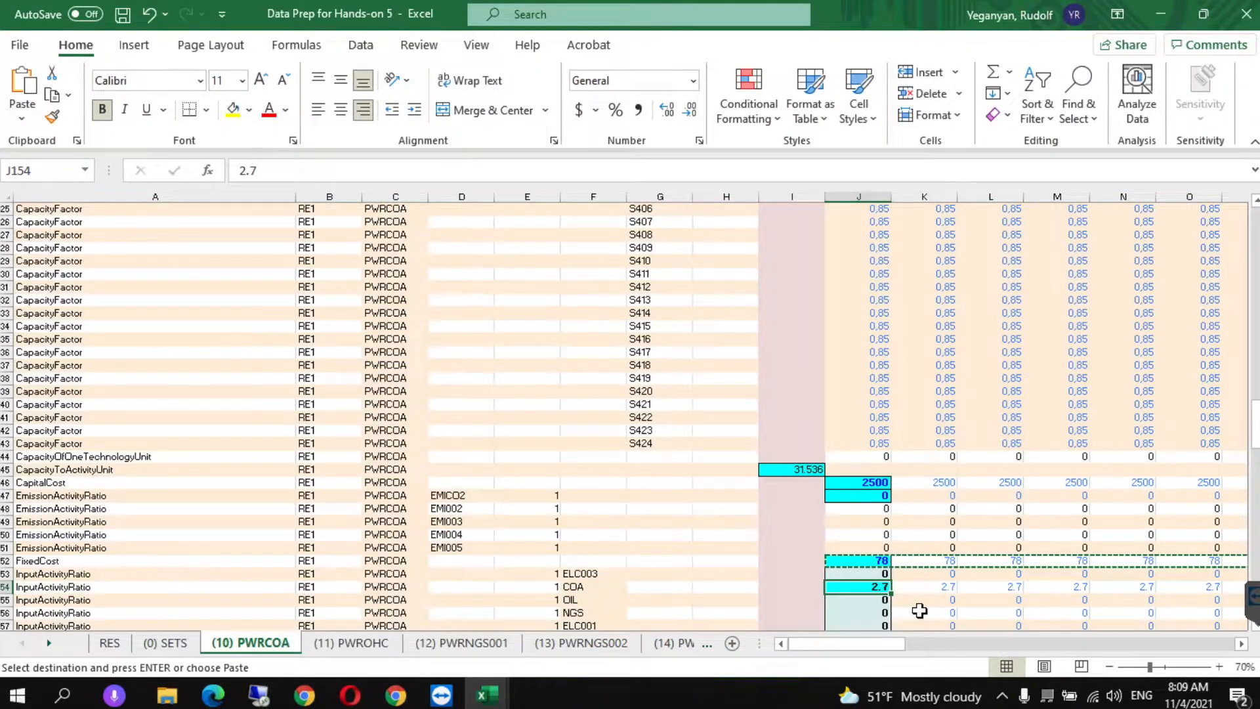
pyautogui.hotkey('ctrl', 'shift', 'Right')
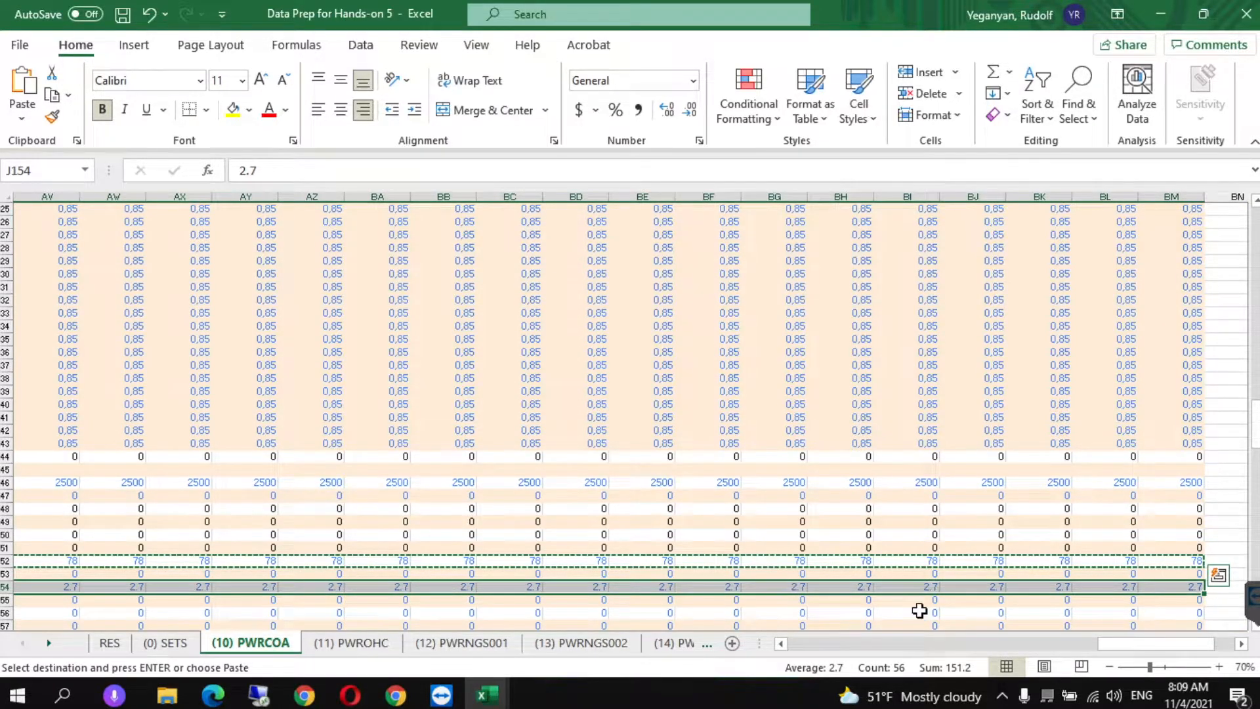
pyautogui.hotkey('ctrl', 'c')
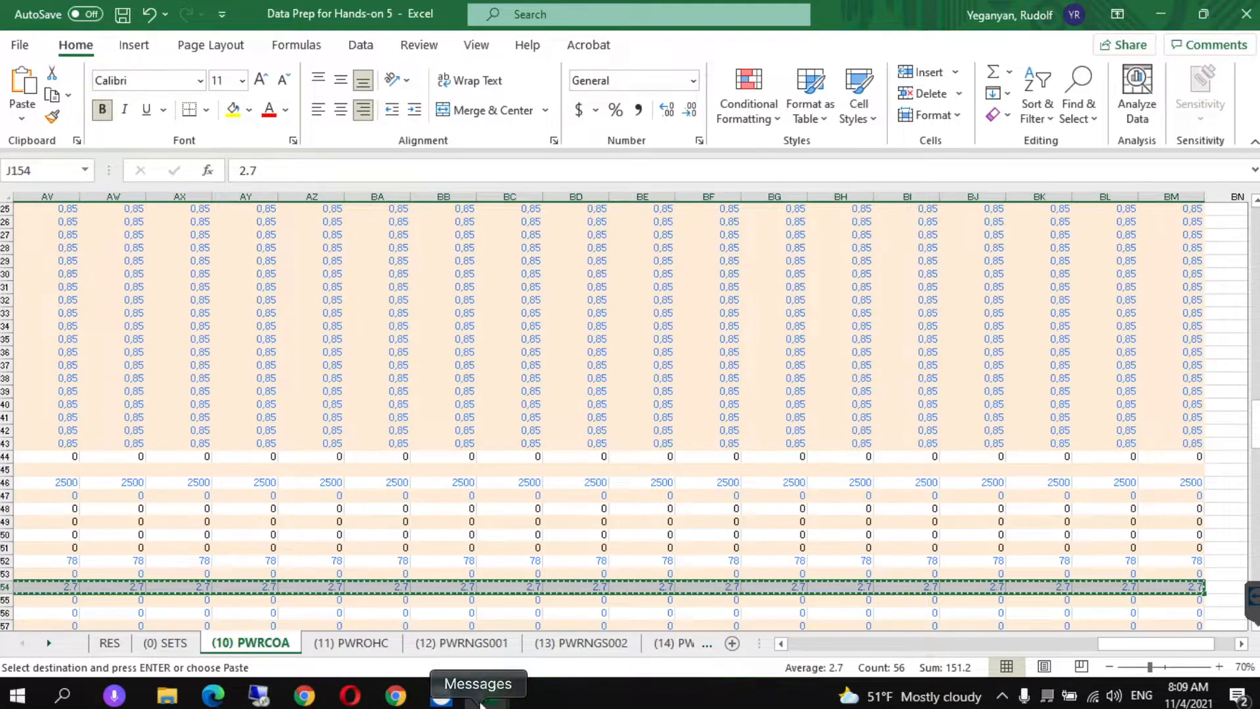
# Return to SAND_Interface_HO5 and paste the 2.7 values, values only, across PWRCOA's InputActivityRatio row for COA starting at 2015.
pyautogui.moveTo(486, 694)
pyautogui.click(418, 609)
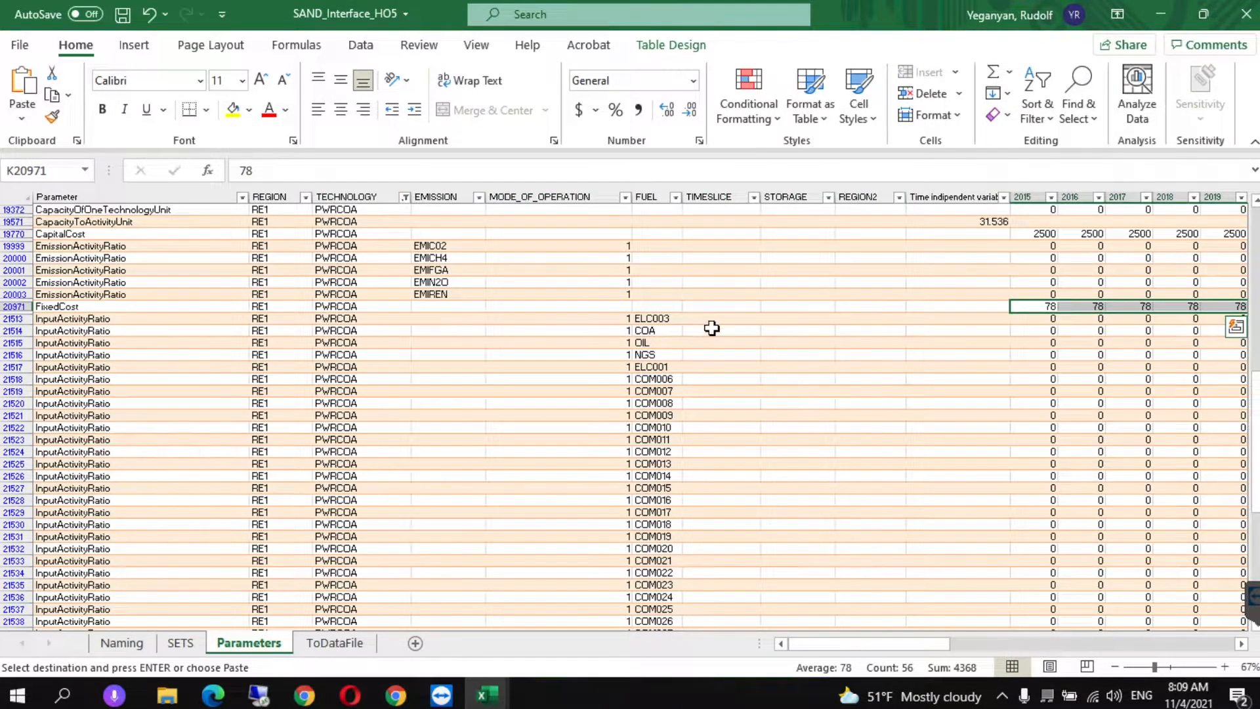
pyautogui.click(797, 330)
pyautogui.press('Left')
pyautogui.press('Left')
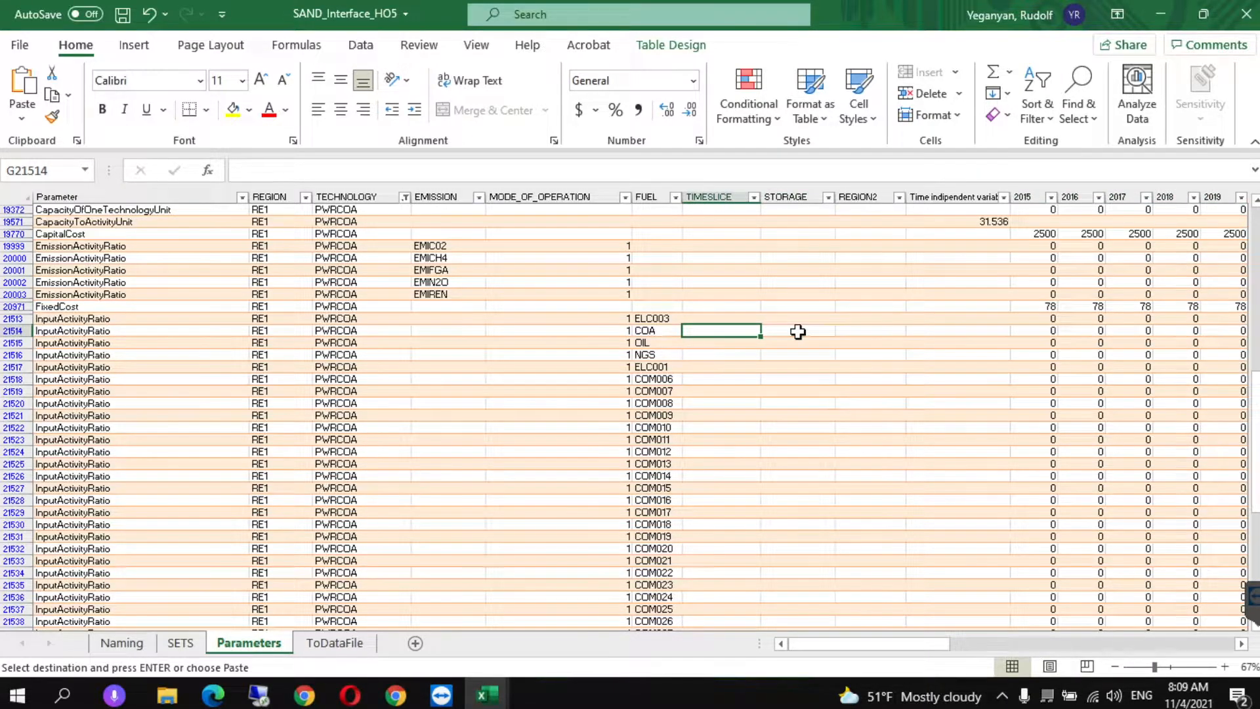
pyautogui.press('Right')
pyautogui.press('Right')
pyautogui.press('Right')
pyautogui.press('Right')
pyautogui.press('Right')
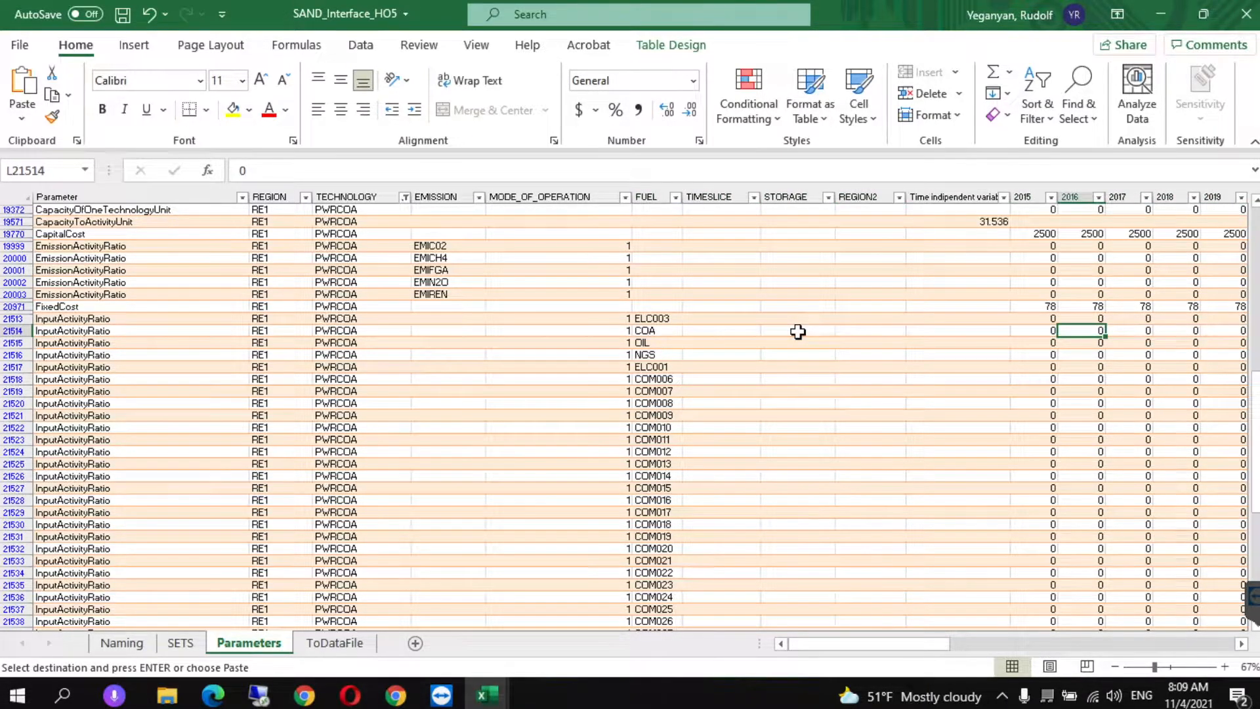
pyautogui.rightClick(1030, 329)
pyautogui.click(1100, 221)
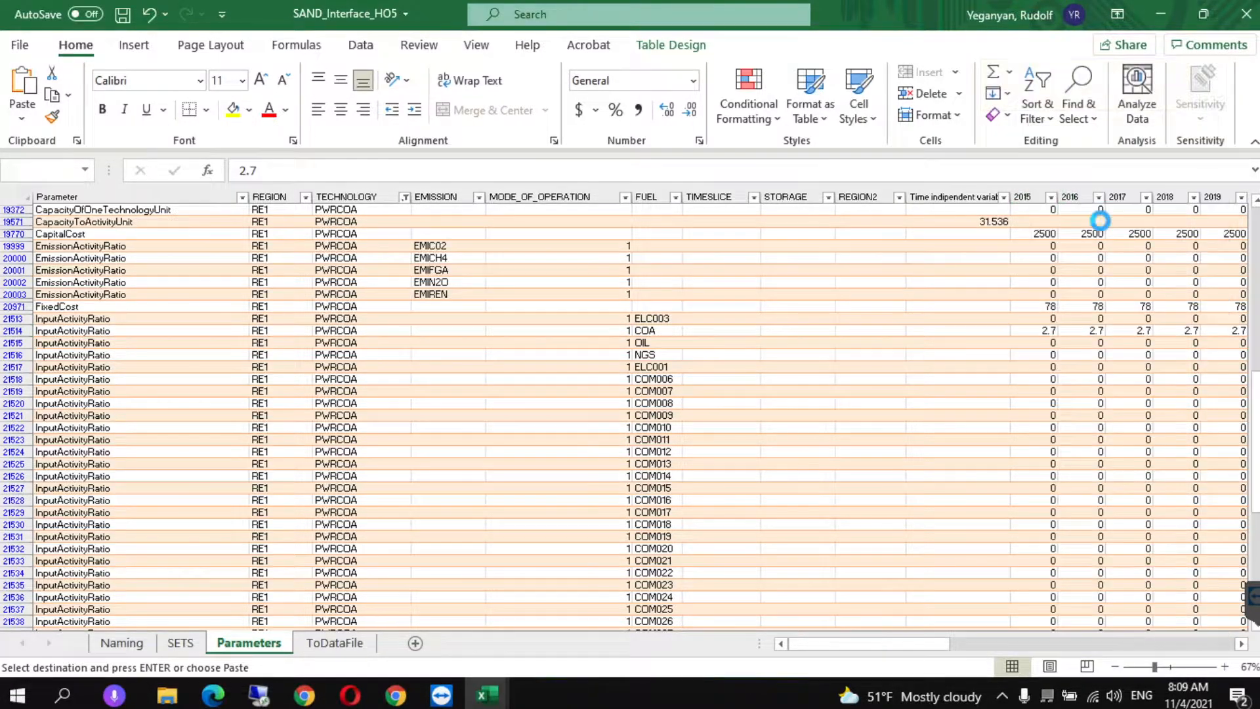
# Switch to the Data Prep for Hands-on 5 workbook and look up PWRCOA's OperationalLife value below the InputActivityRatio rows.
pyautogui.moveTo(494, 699)
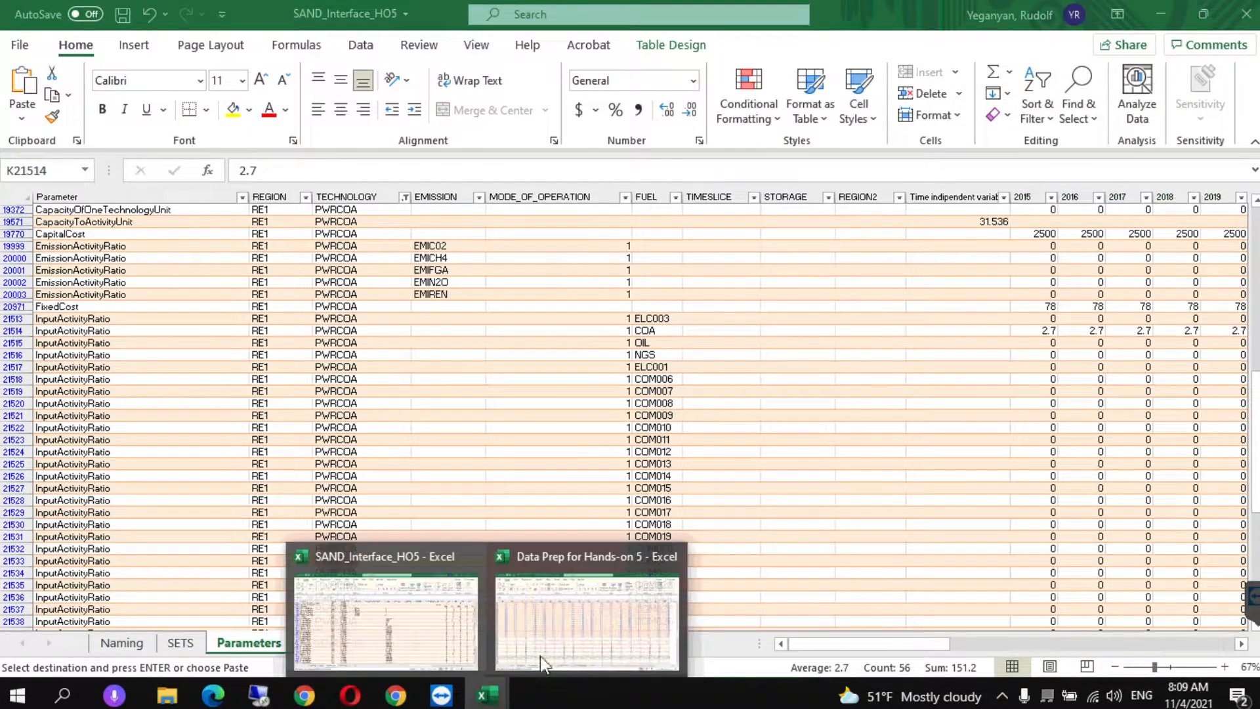
pyautogui.click(578, 598)
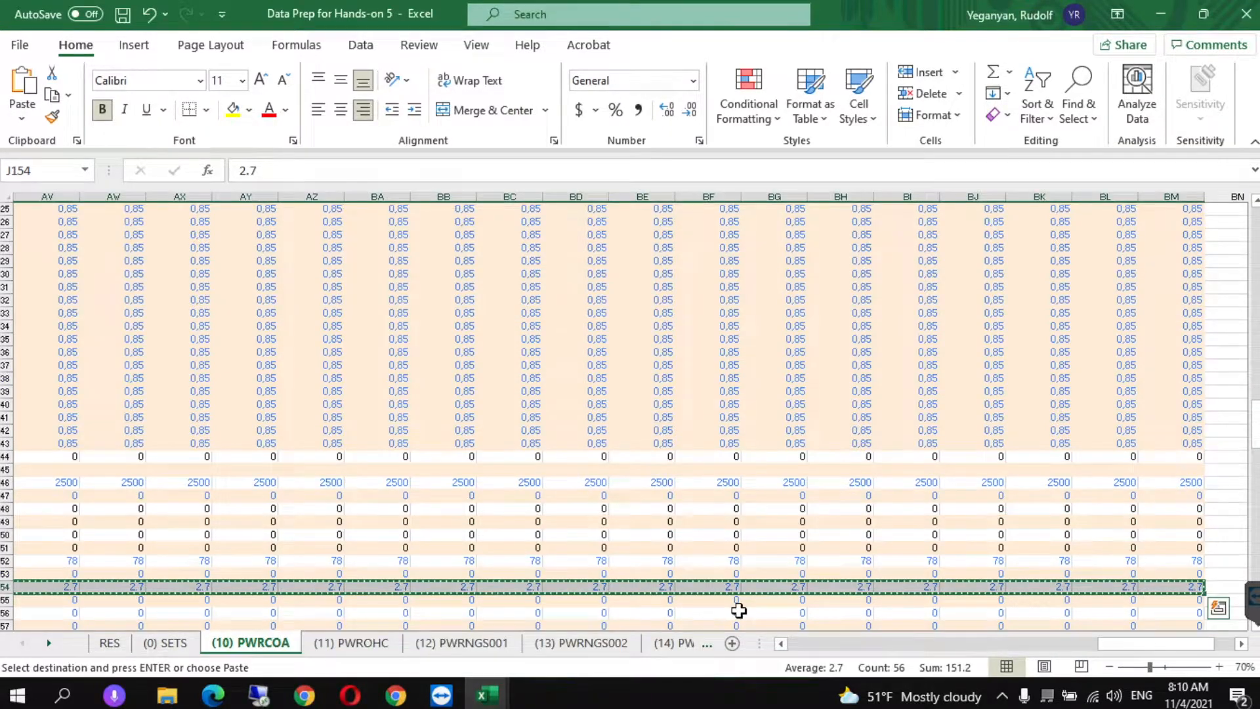
pyautogui.click(802, 652)
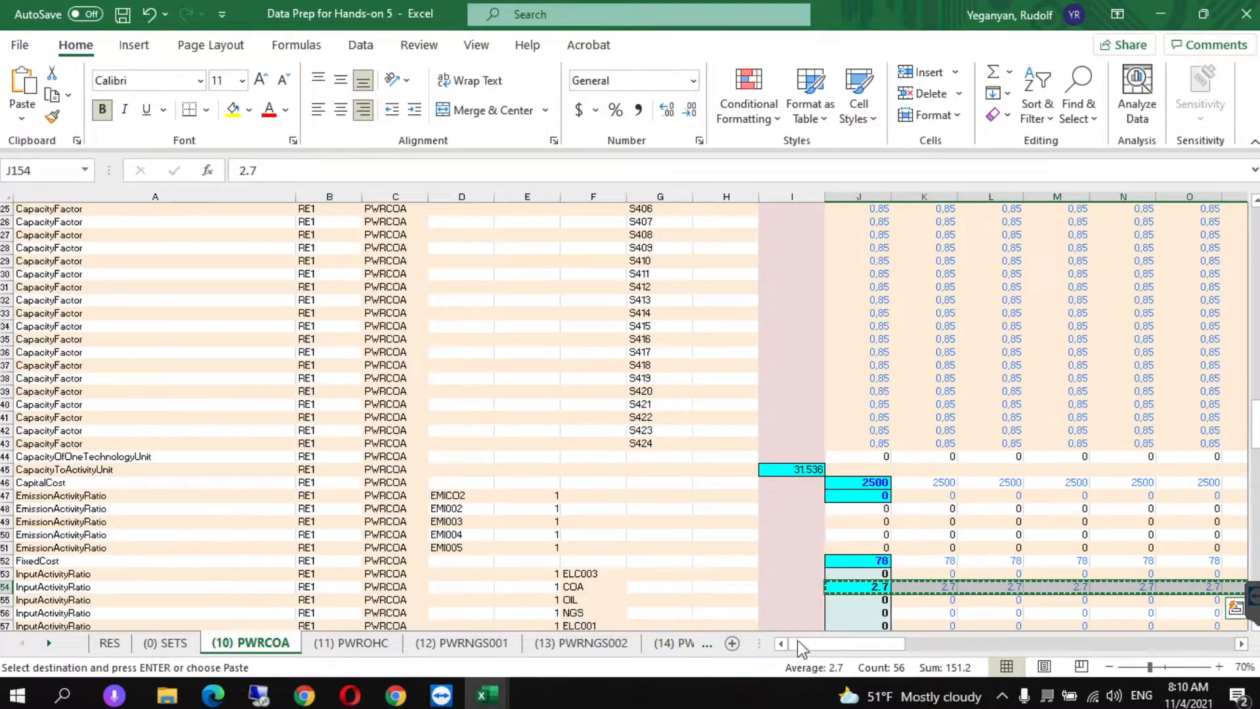
pyautogui.click(774, 586)
pyautogui.press('Down')
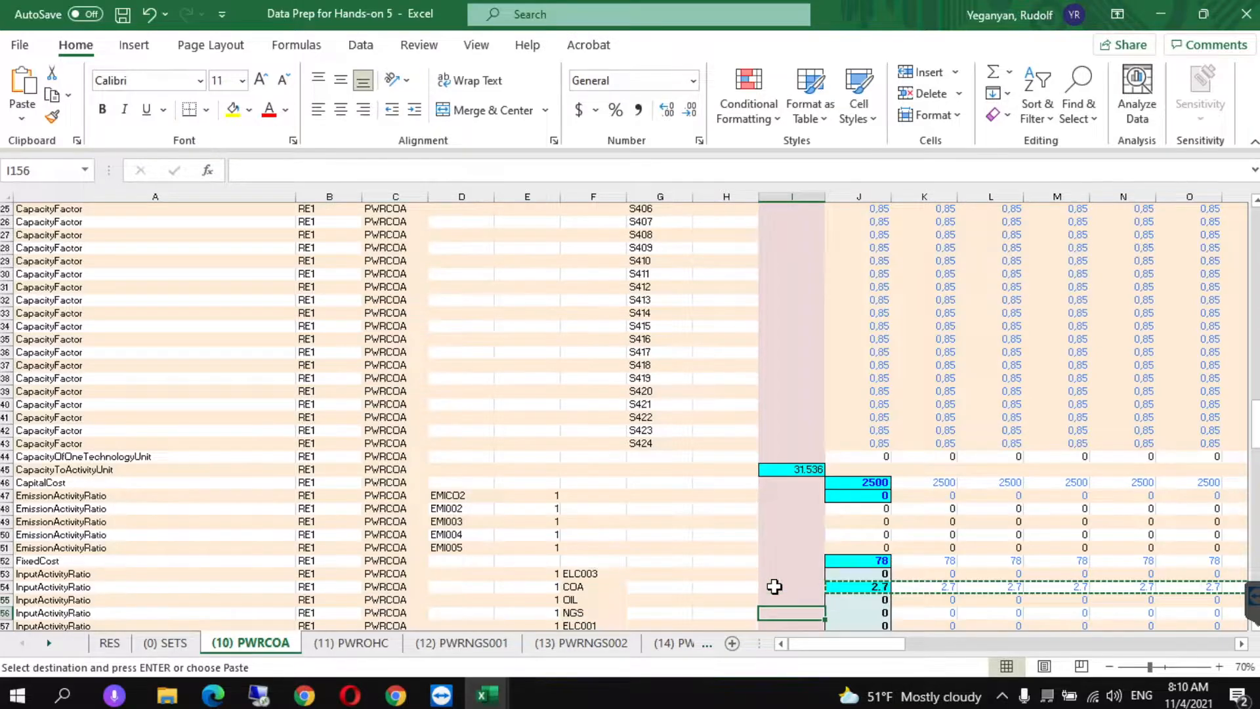
pyautogui.press('Down')
pyautogui.press('Down')
pyautogui.press('Down')
pyautogui.press('Down')
pyautogui.press('Down')
pyautogui.press('Down')
pyautogui.press('Down')
pyautogui.press('Down')
pyautogui.press('Down')
pyautogui.press('Down')
pyautogui.press('Down')
pyautogui.press('Down')
pyautogui.press('Down')
pyautogui.press('Down')
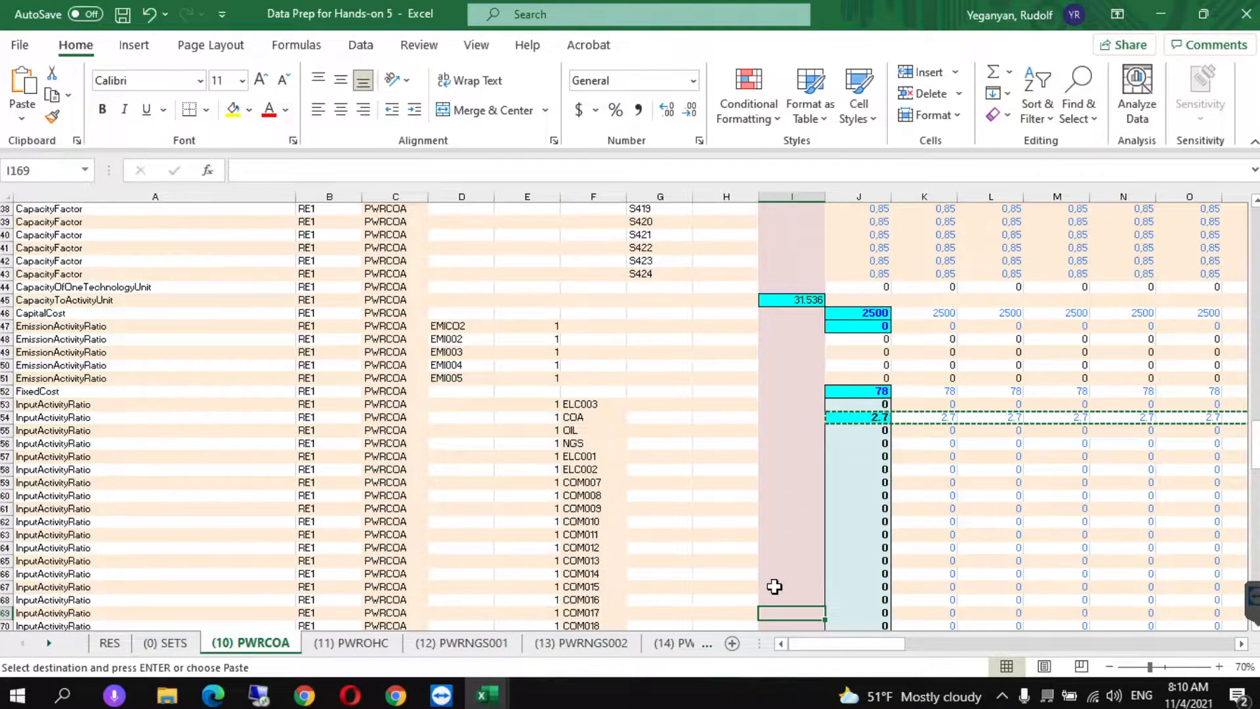
pyautogui.press('Down')
pyautogui.press('Down')
pyautogui.press('Down')
pyautogui.press('Down')
pyautogui.press('Down')
pyautogui.press('Down')
pyautogui.press('Down')
pyautogui.press('Down')
pyautogui.press('Down')
pyautogui.press('Down')
pyautogui.press('Down')
pyautogui.press('Down')
pyautogui.press('Down')
pyautogui.press('Down')
pyautogui.press('Down')
pyautogui.press('Down')
pyautogui.press('Down')
pyautogui.press('Down')
pyautogui.press('Down')
pyautogui.press('Down')
pyautogui.press('Down')
pyautogui.press('Down')
pyautogui.press('Down')
pyautogui.press('Down')
pyautogui.press('Down')
pyautogui.press('Down')
pyautogui.press('Down')
pyautogui.press('Down')
pyautogui.press('Down')
pyautogui.press('Down')
pyautogui.press('Down')
pyautogui.press('Down')
pyautogui.press('Down')
pyautogui.press('Down')
pyautogui.press('Down')
pyautogui.press('Down')
pyautogui.press('Down')
pyautogui.press('Down')
pyautogui.press('Down')
pyautogui.press('Up')
pyautogui.press('Up')
pyautogui.press('Up')
pyautogui.press('Up')
pyautogui.press('Up')
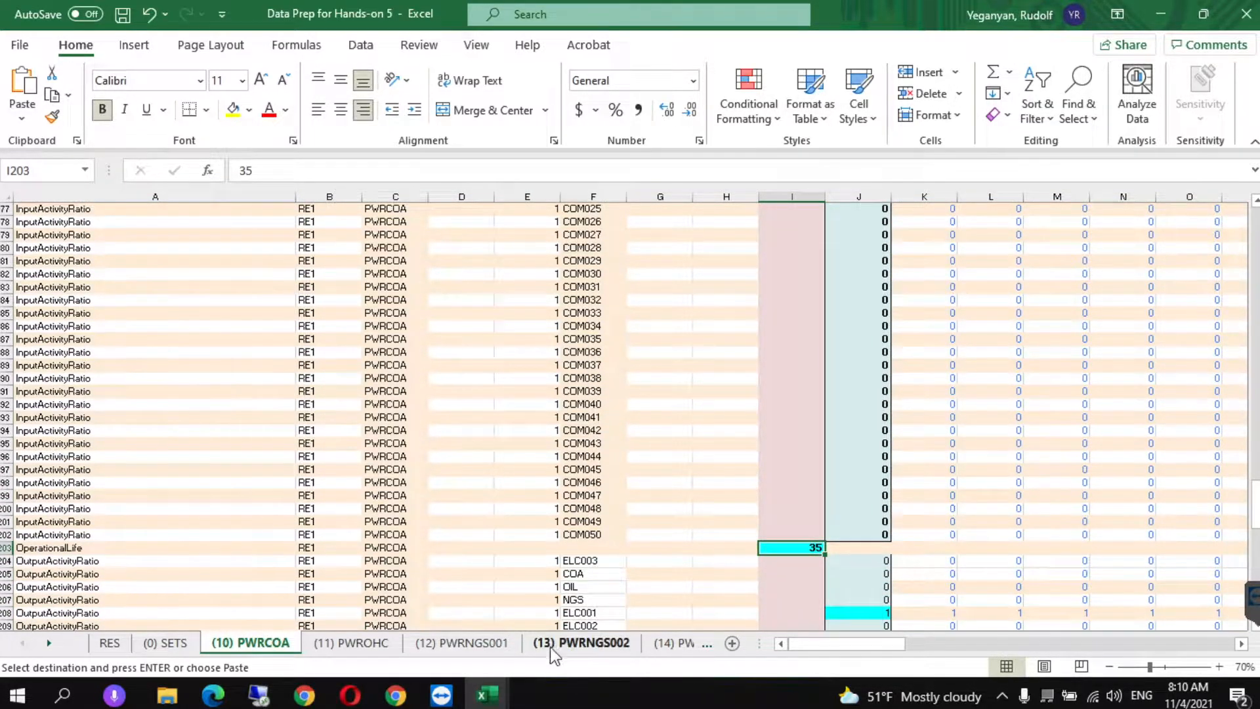
# Return to SAND_Interface_HO5 and set the time independent variable of PWRCOA's OperationalLife row to 35.
pyautogui.moveTo(487, 694)
pyautogui.click(407, 624)
pyautogui.click(879, 499)
pyautogui.press('Down')
pyautogui.press('Down')
pyautogui.press('Down')
pyautogui.press('Down')
pyautogui.press('Down')
pyautogui.press('Down')
pyautogui.press('Down')
pyautogui.press('Down')
pyautogui.press('Down')
pyautogui.press('Down')
pyautogui.press('Down')
pyautogui.press('Down')
pyautogui.press('Down')
pyautogui.press('Down')
pyautogui.press('Down')
pyautogui.press('Down')
pyautogui.press('Down')
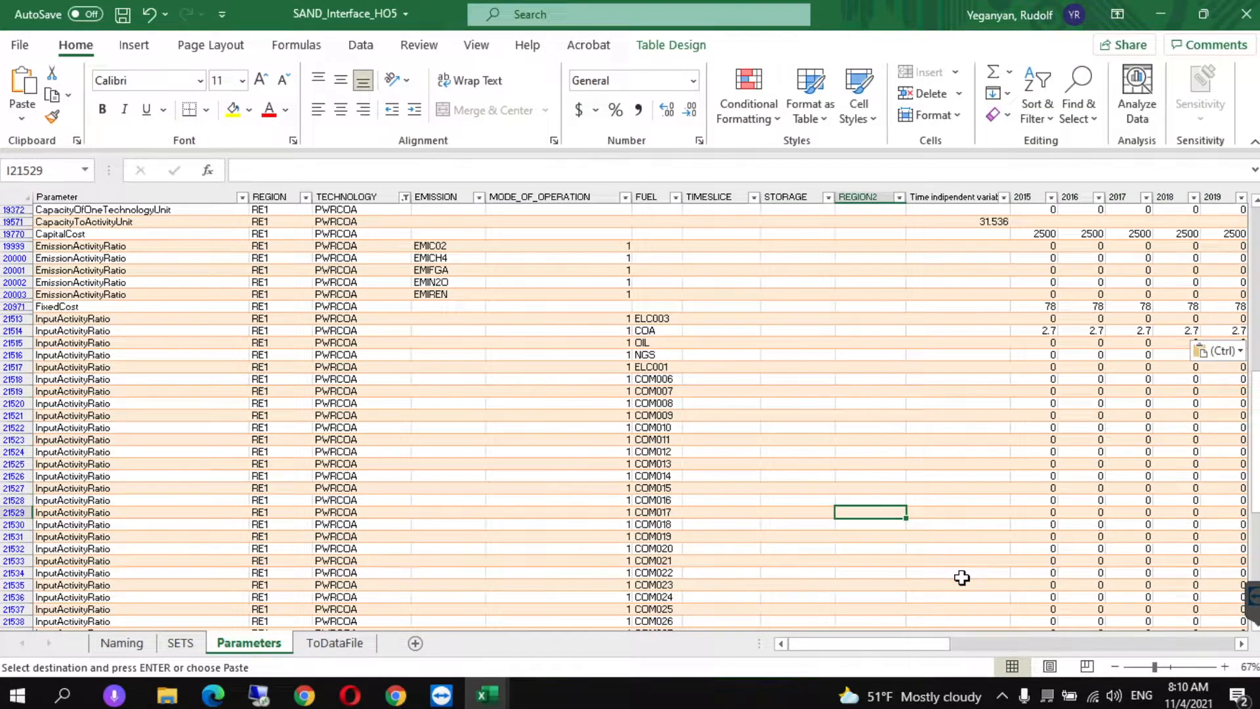
pyautogui.press('Down')
pyautogui.press('Down')
pyautogui.press('Down')
pyautogui.press('Down')
pyautogui.press('Down')
pyautogui.press('Down')
pyautogui.press('Down')
pyautogui.press('Down')
pyautogui.press('Down')
pyautogui.press('Down')
pyautogui.press('Down')
pyautogui.press('Down')
pyautogui.press('Down')
pyautogui.press('Down')
pyautogui.press('Down')
pyautogui.press('Down')
pyautogui.press('Down')
pyautogui.press('Down')
pyautogui.press('Down')
pyautogui.press('Down')
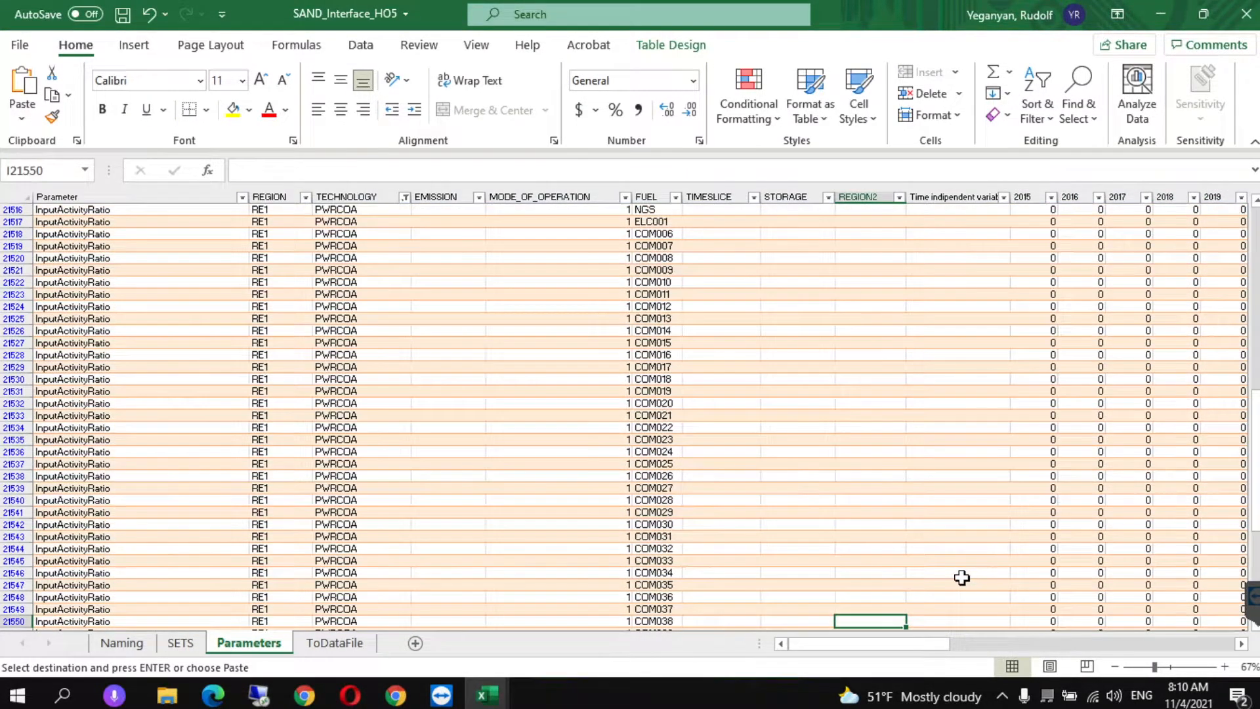
pyautogui.press('Up')
pyautogui.press('Up')
pyautogui.press('Up')
pyautogui.press('Up')
pyautogui.press('Up')
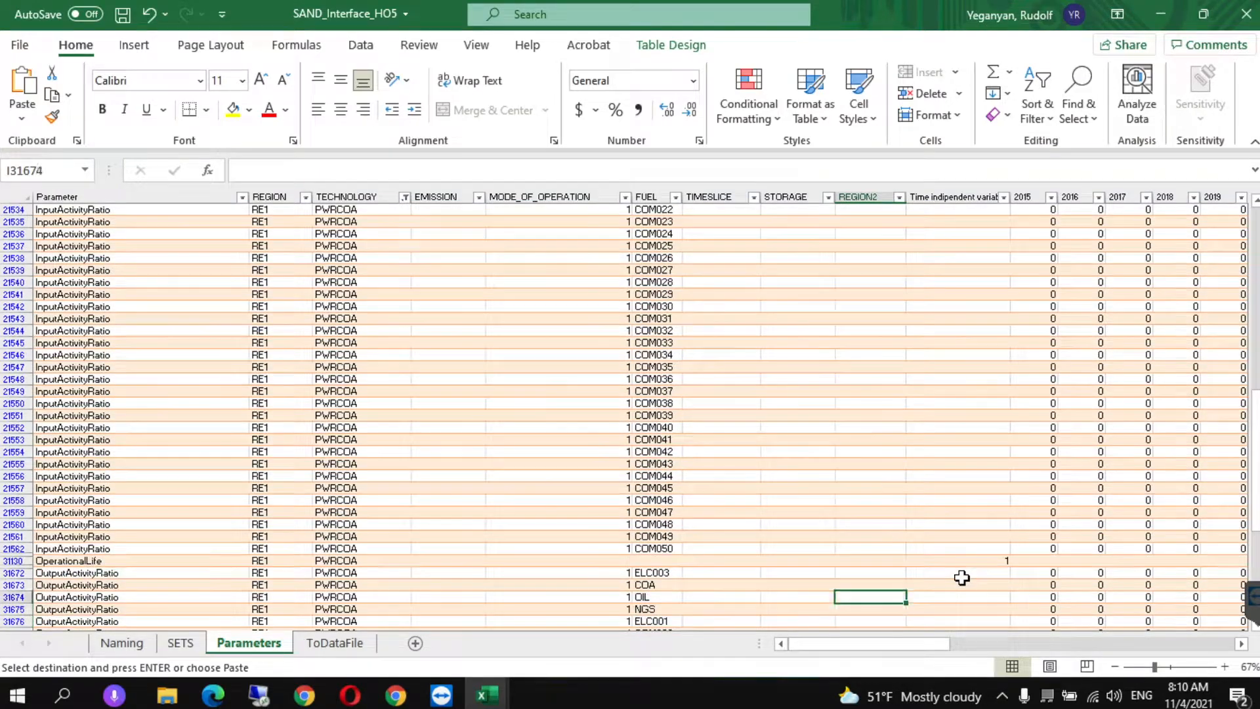
pyautogui.press('Right')
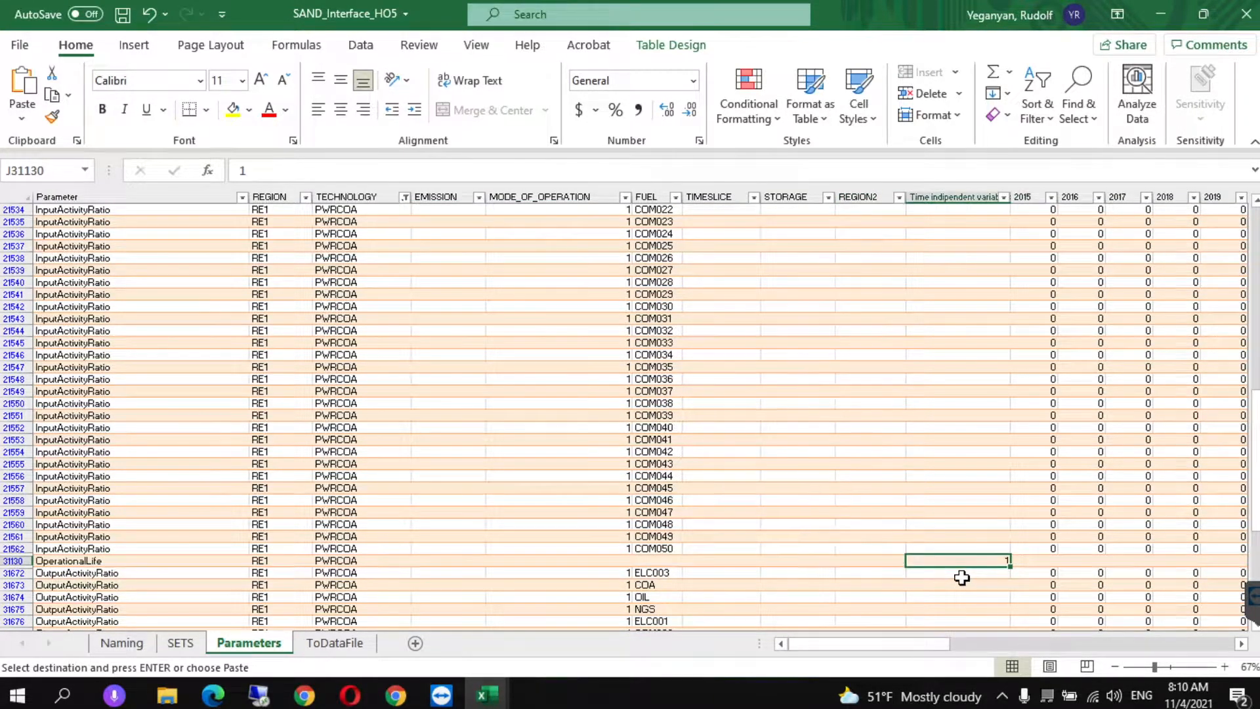
pyautogui.write('35')
pyautogui.click(864, 594)
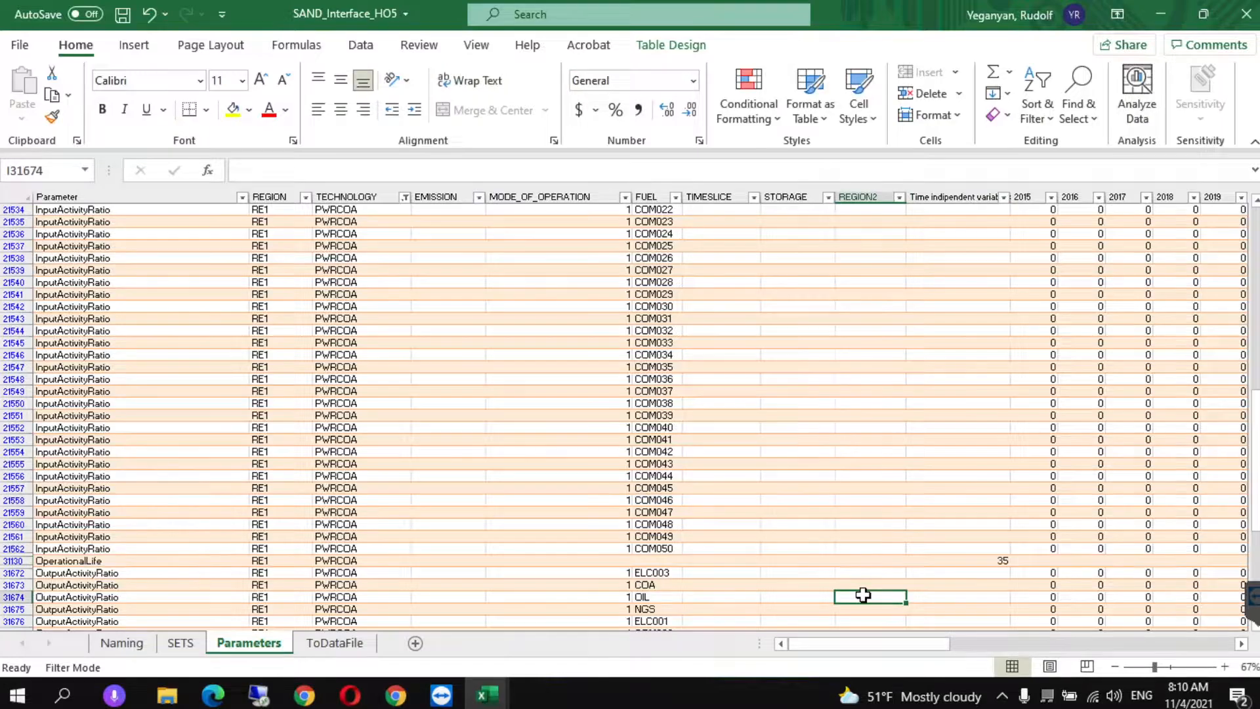
# Switch to the Data Prep for Hands-on 5 workbook and copy PWRCOA's OutputActivityRatio value for ELC001 in 2015.
pyautogui.moveTo(487, 694)
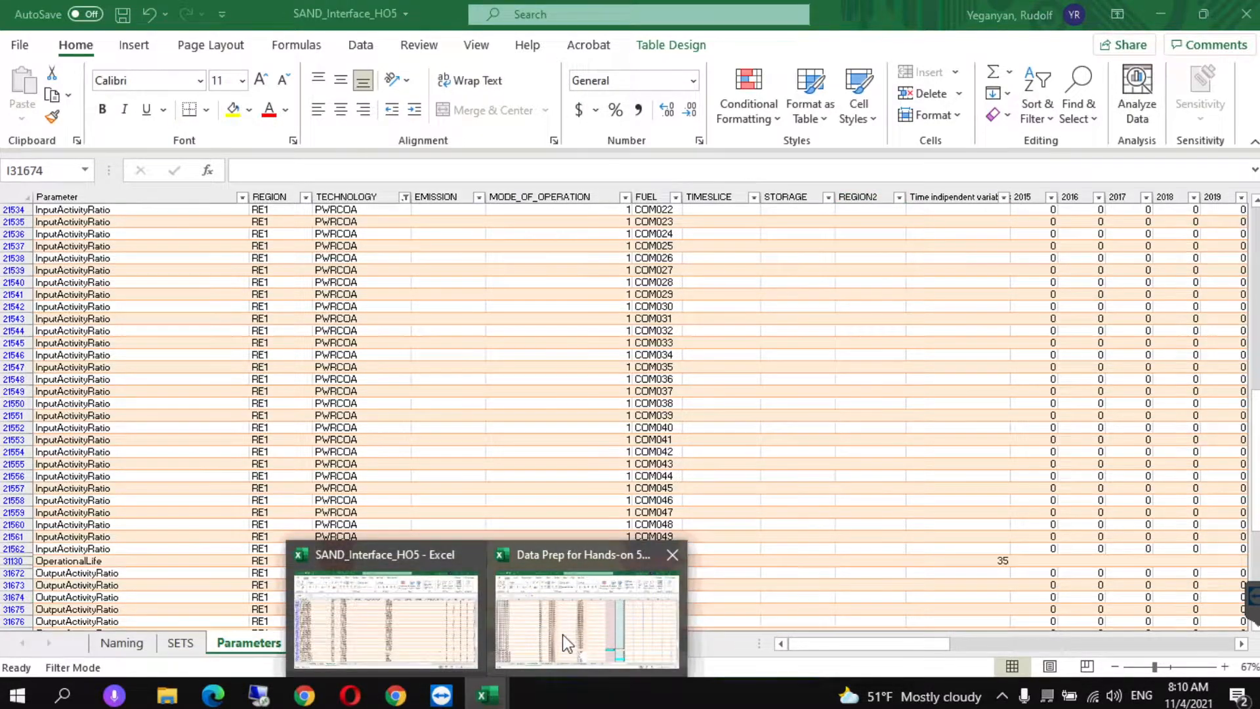
pyautogui.click(562, 633)
pyautogui.click(866, 616)
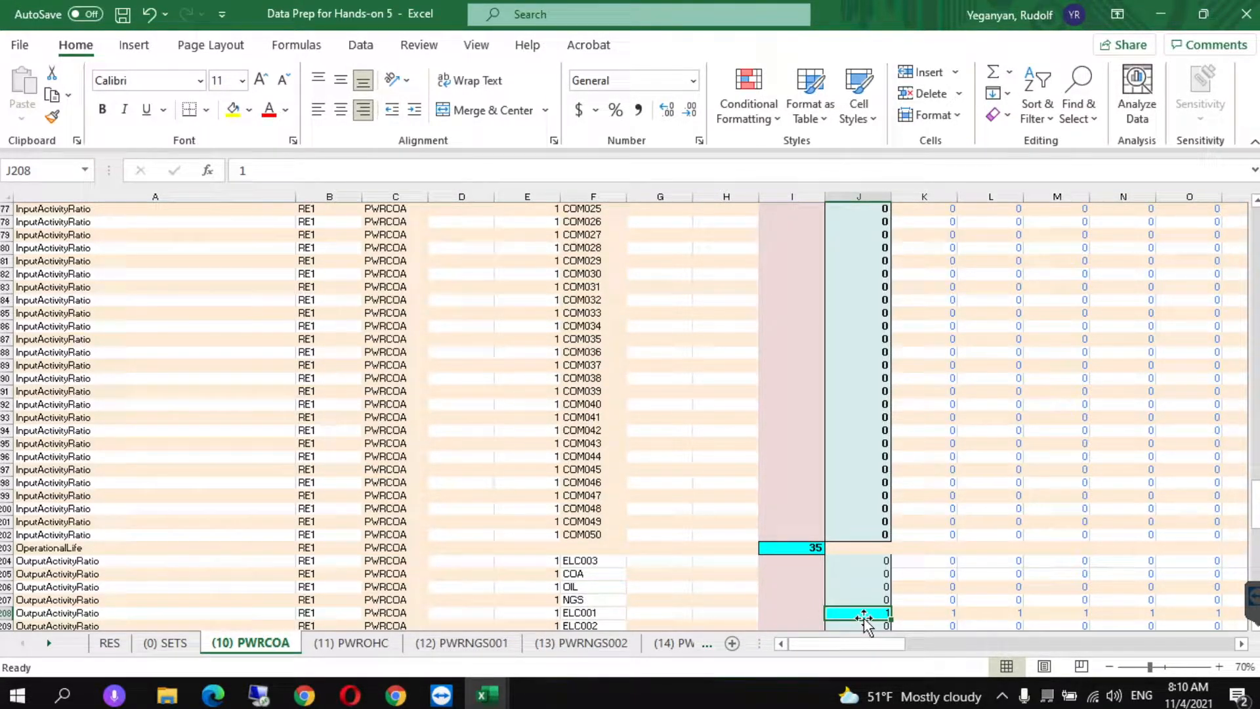
pyautogui.hotkey('ctrl', 'c')
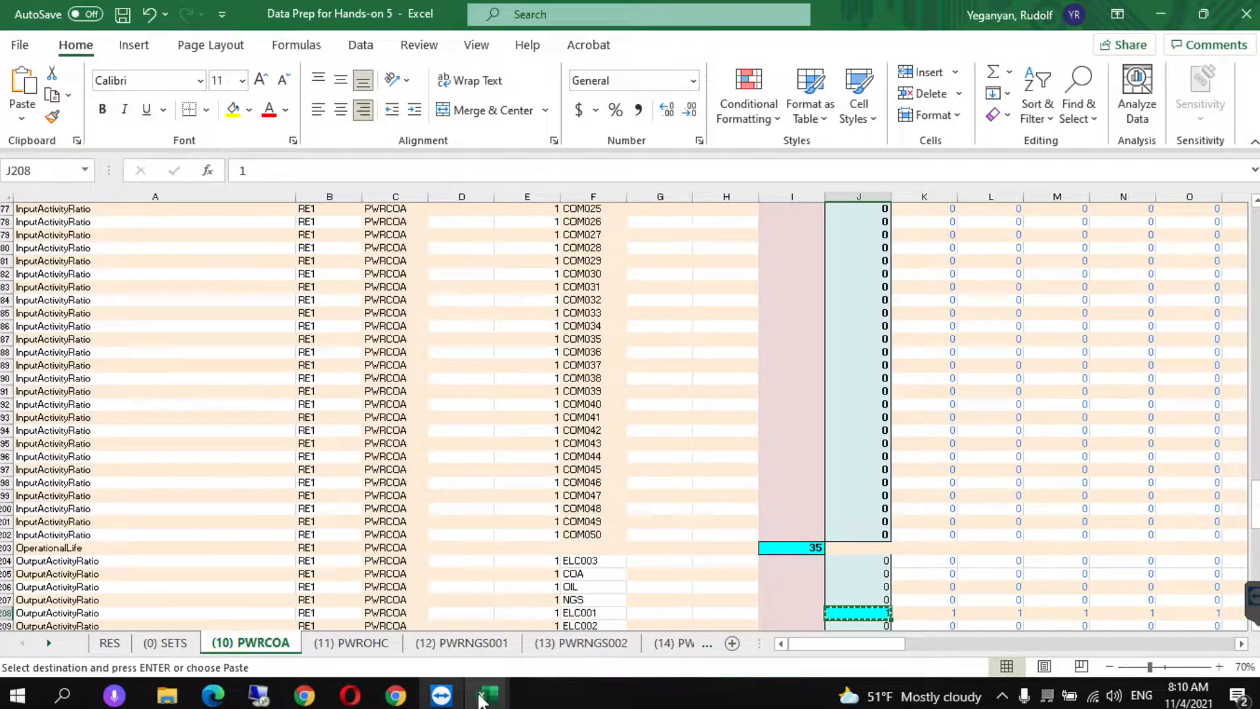
pyautogui.moveTo(487, 697)
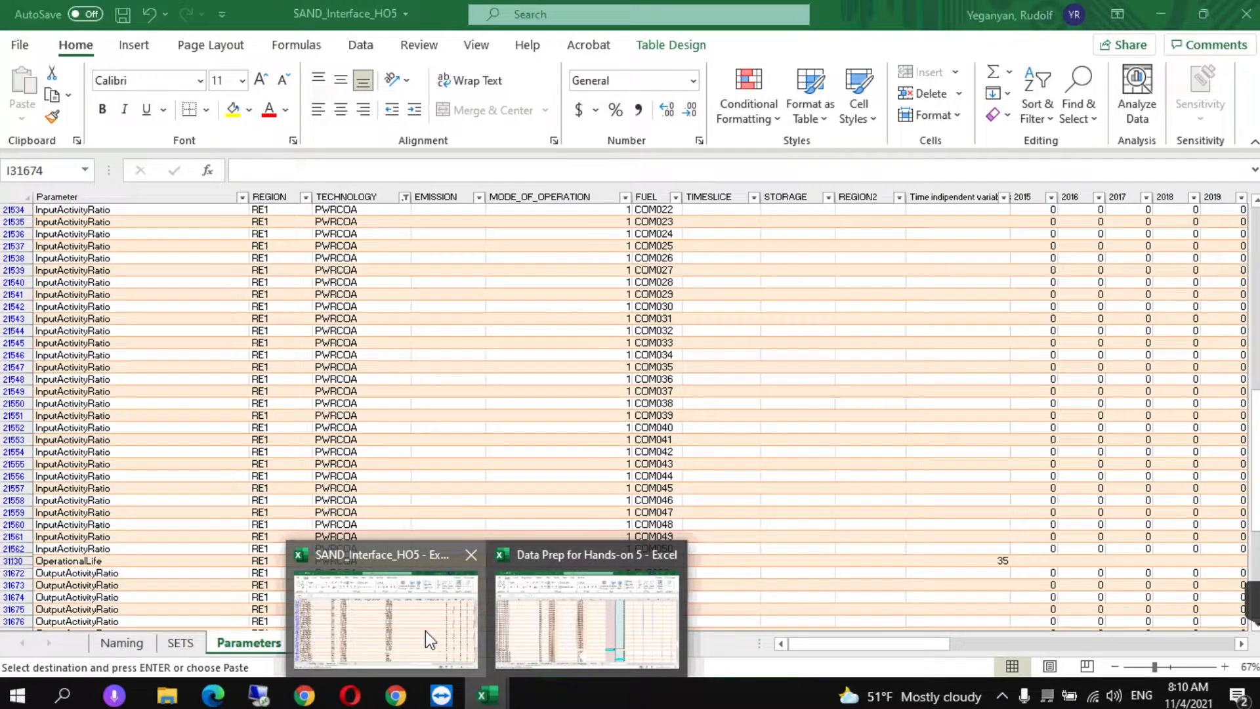
# Return to SAND_Interface_HO5 and set PWRCOA's 2015 OutputActivityRatio for ELC001 to 1.
pyautogui.click(425, 631)
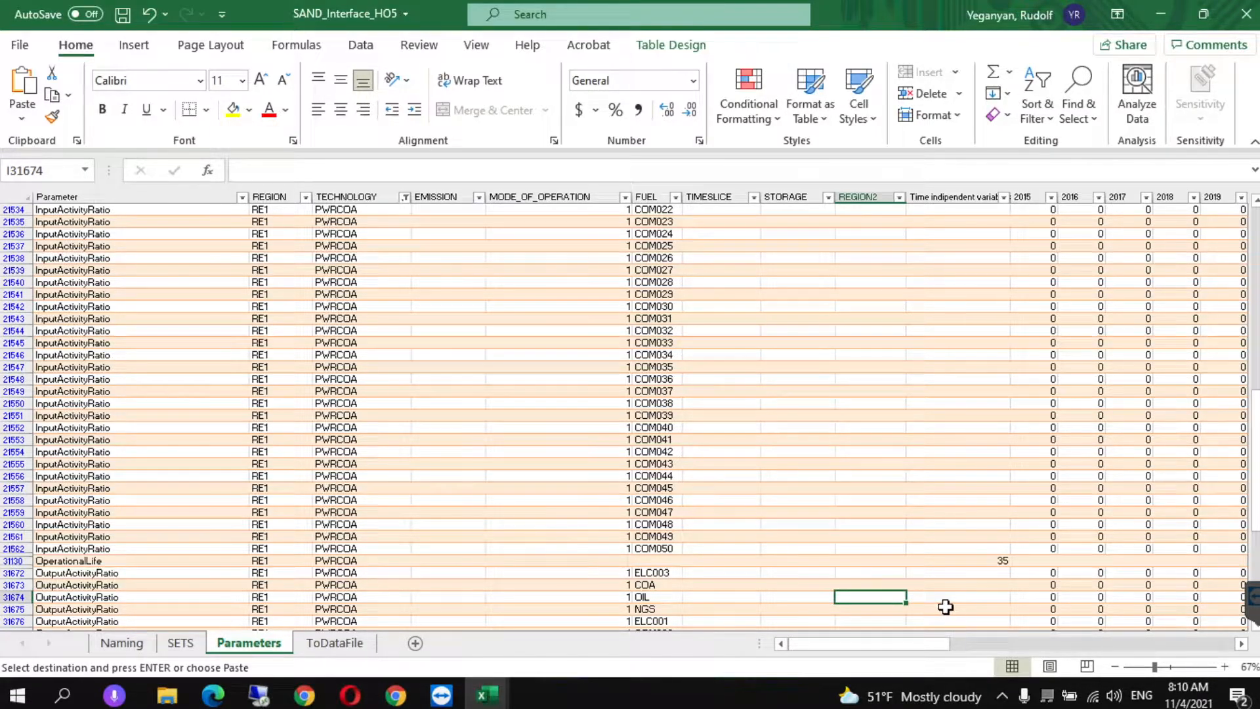
pyautogui.click(973, 583)
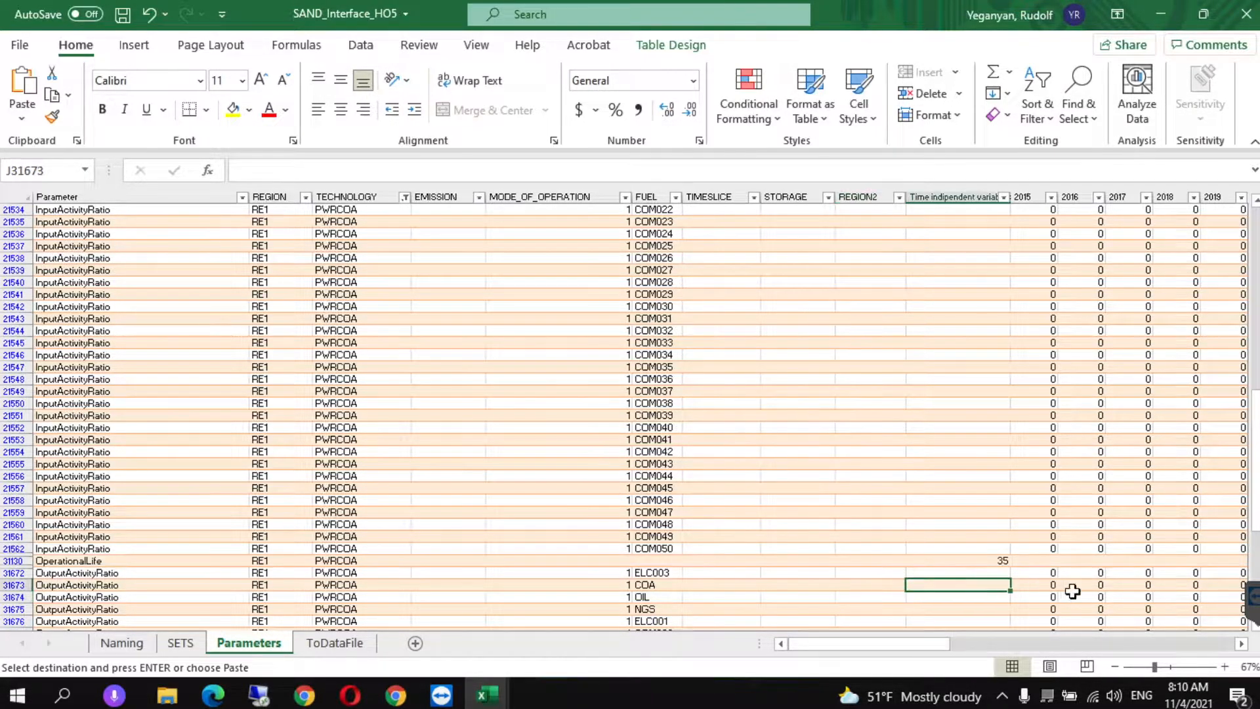
pyautogui.click(1037, 588)
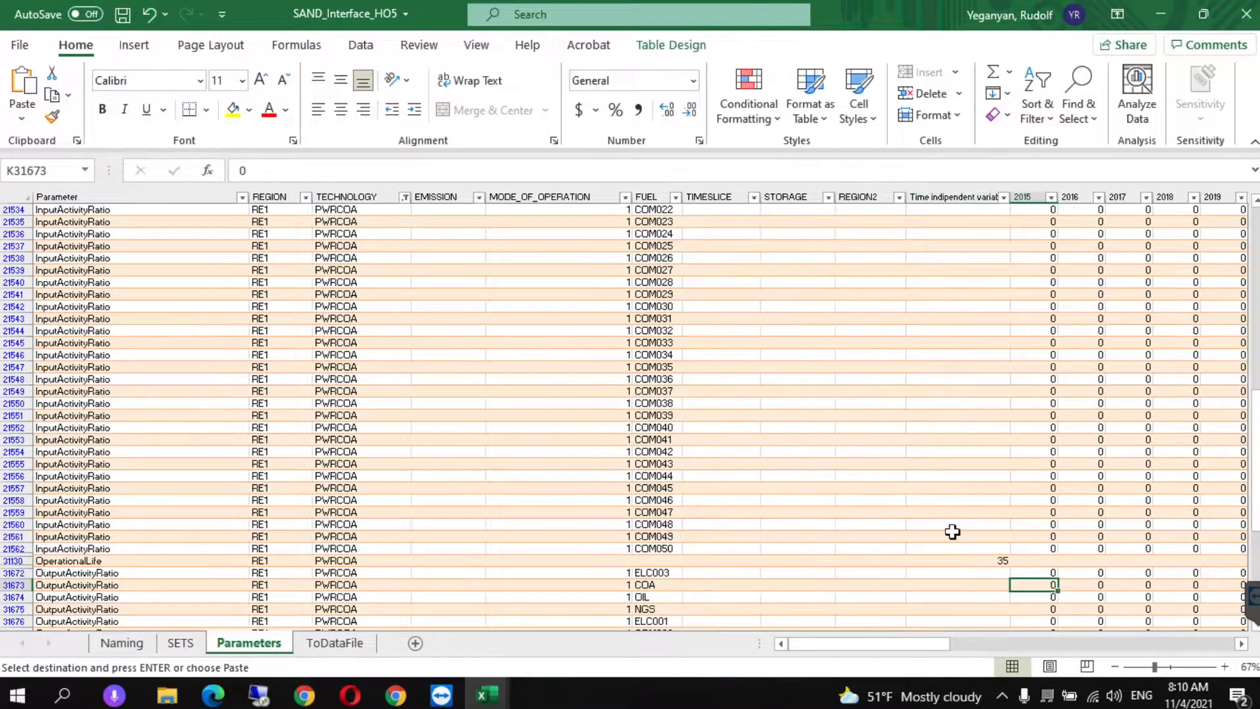
pyautogui.click(1038, 620)
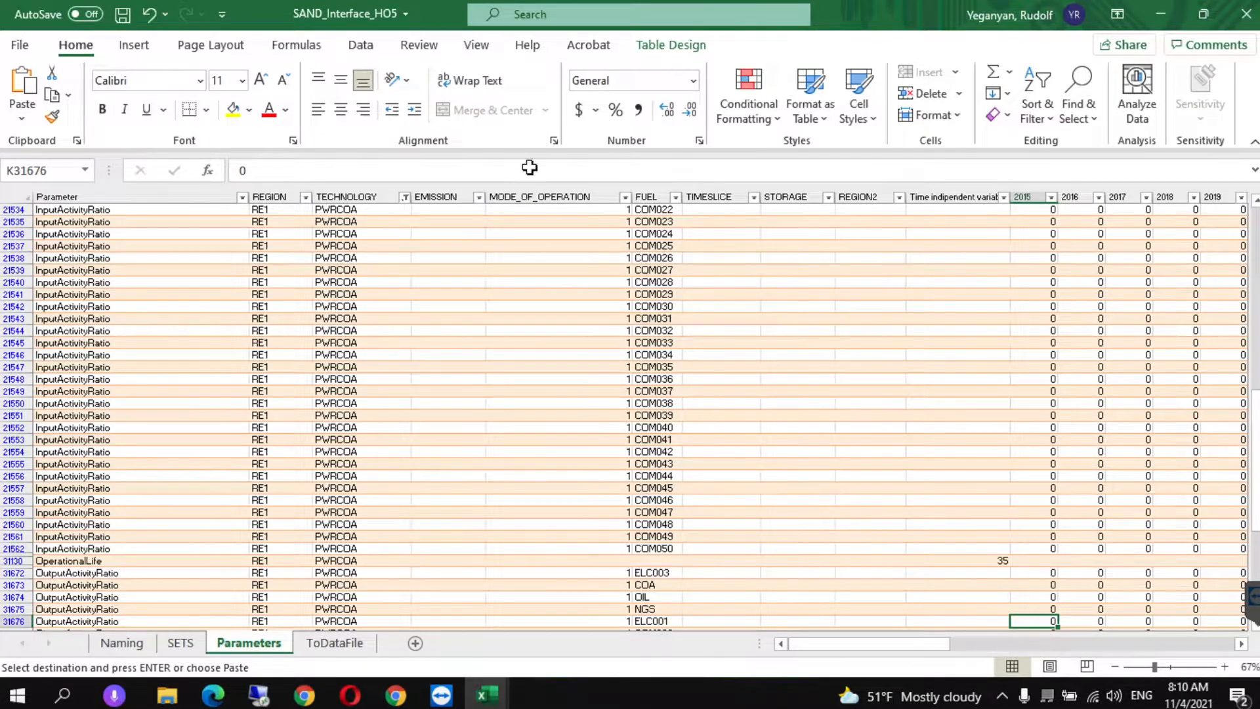
pyautogui.click(439, 174)
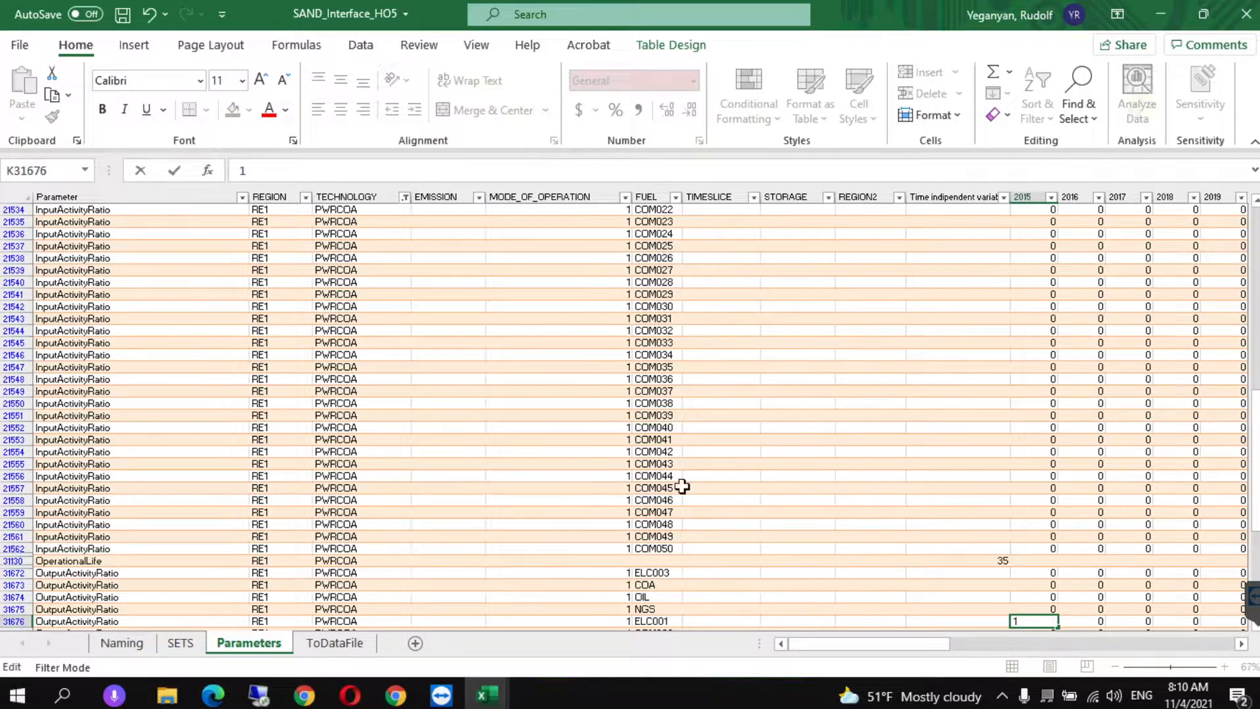
pyautogui.click(1019, 623)
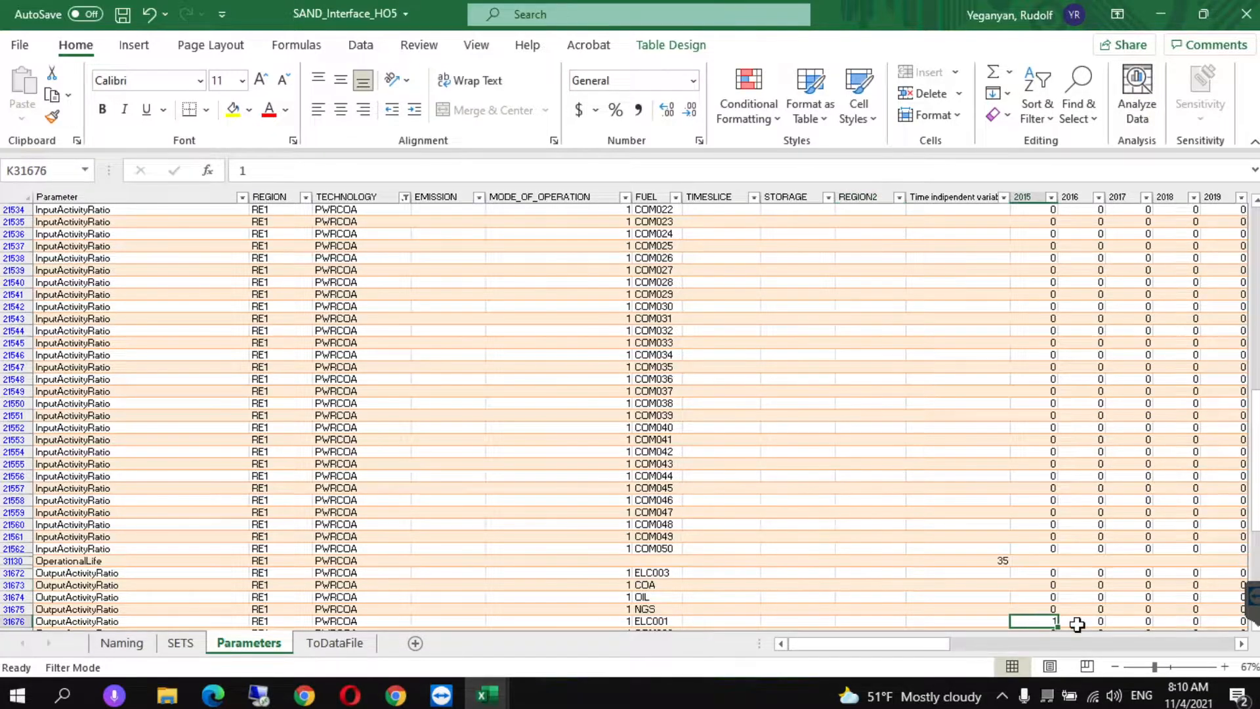
# Copy the 2015 value of 1 across PWRCOA's OutputActivityRatio row for ELC001 through 2070.
pyautogui.hotkey('ctrl', 'c')
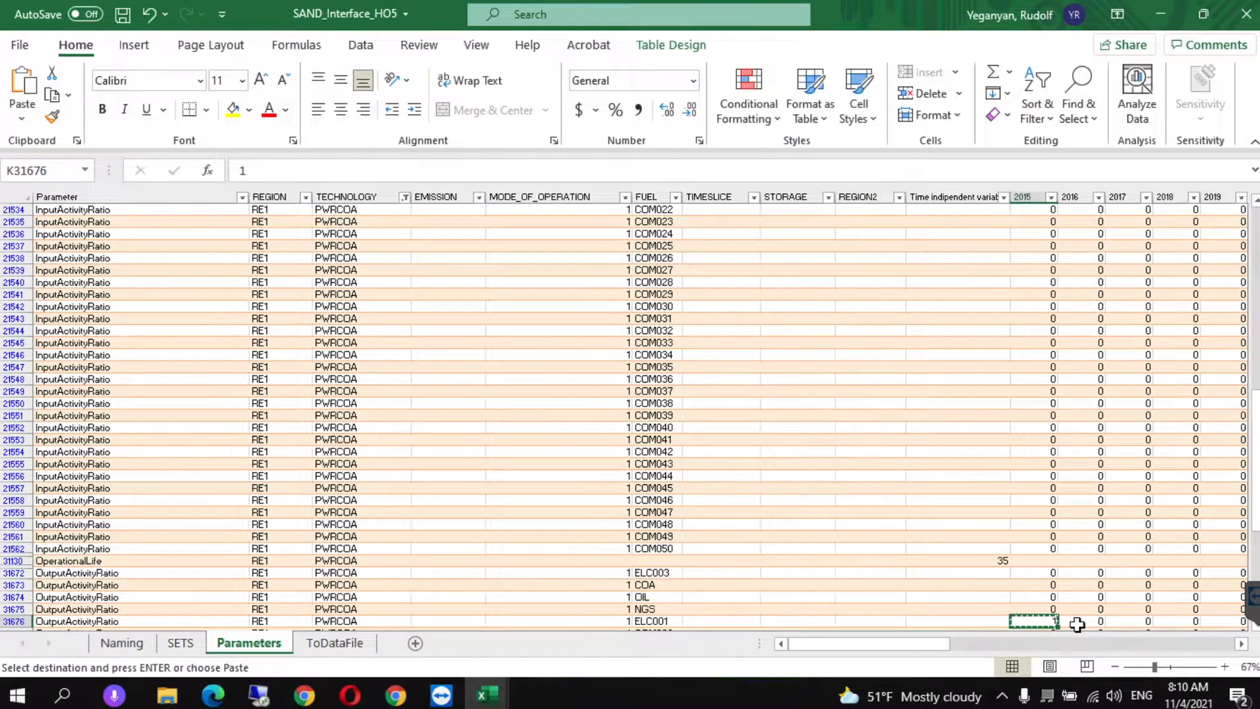
pyautogui.hotkey('ctrl', 'shift', 'Right')
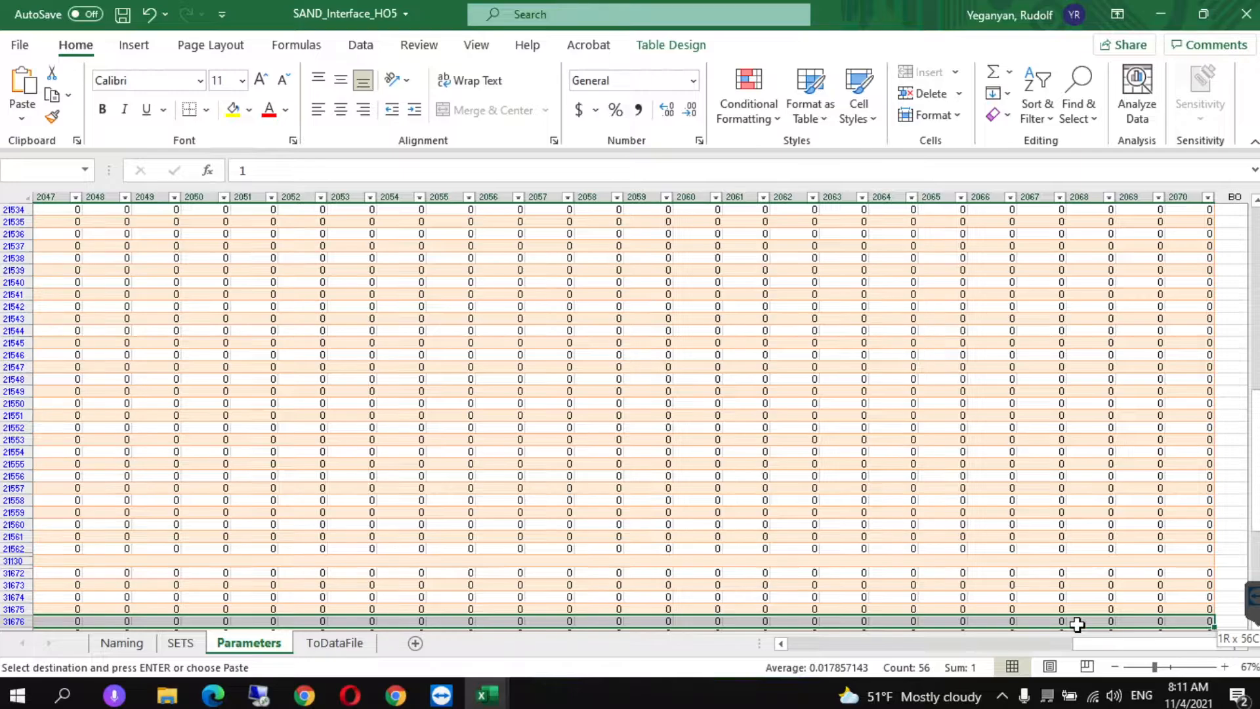
pyautogui.hotkey('ctrl', 'v')
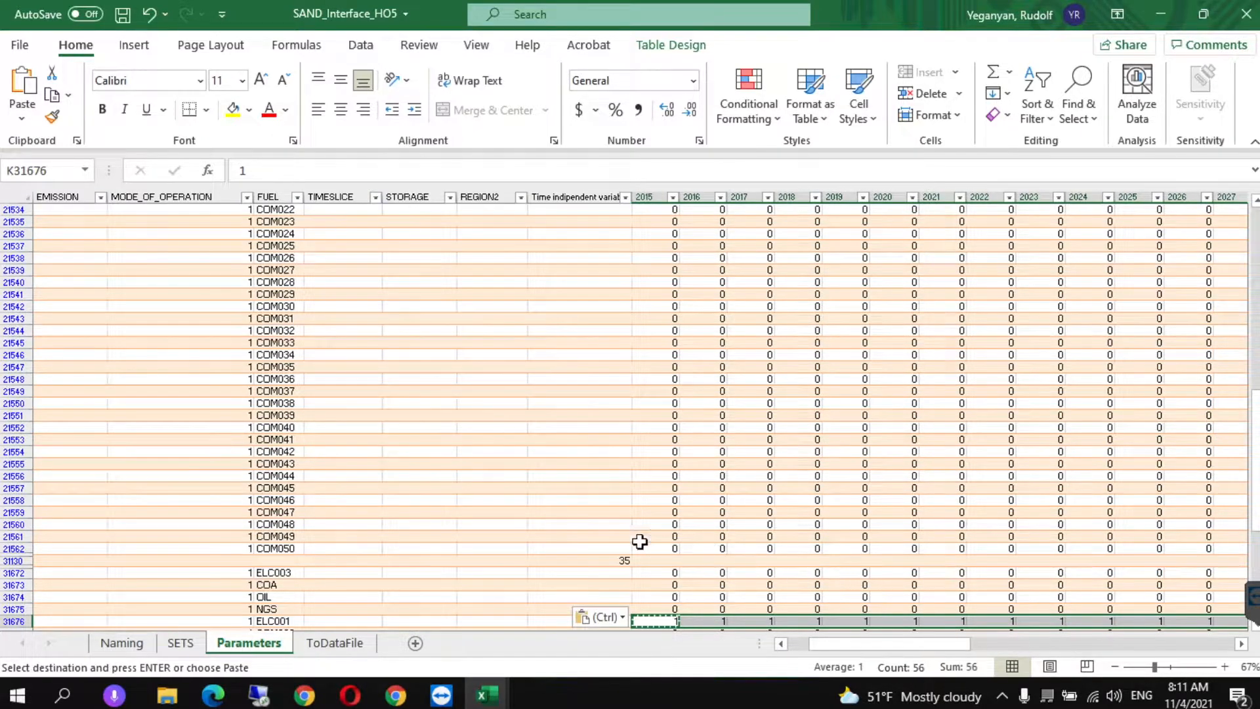
pyautogui.click(517, 547)
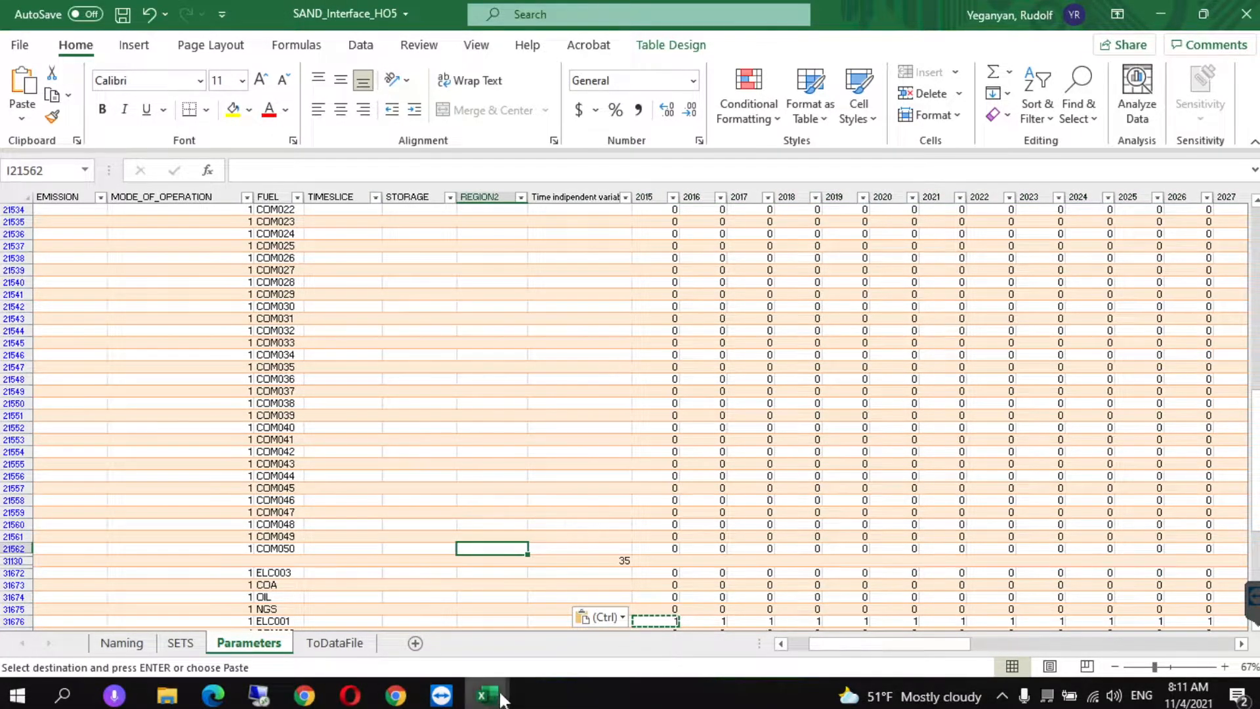
# Switch to the Data Prep for Hands-on 5 workbook and review PWRCOA's parameters below the OutputActivityRatio rows, including ResidualCapacity.
pyautogui.moveTo(502, 699)
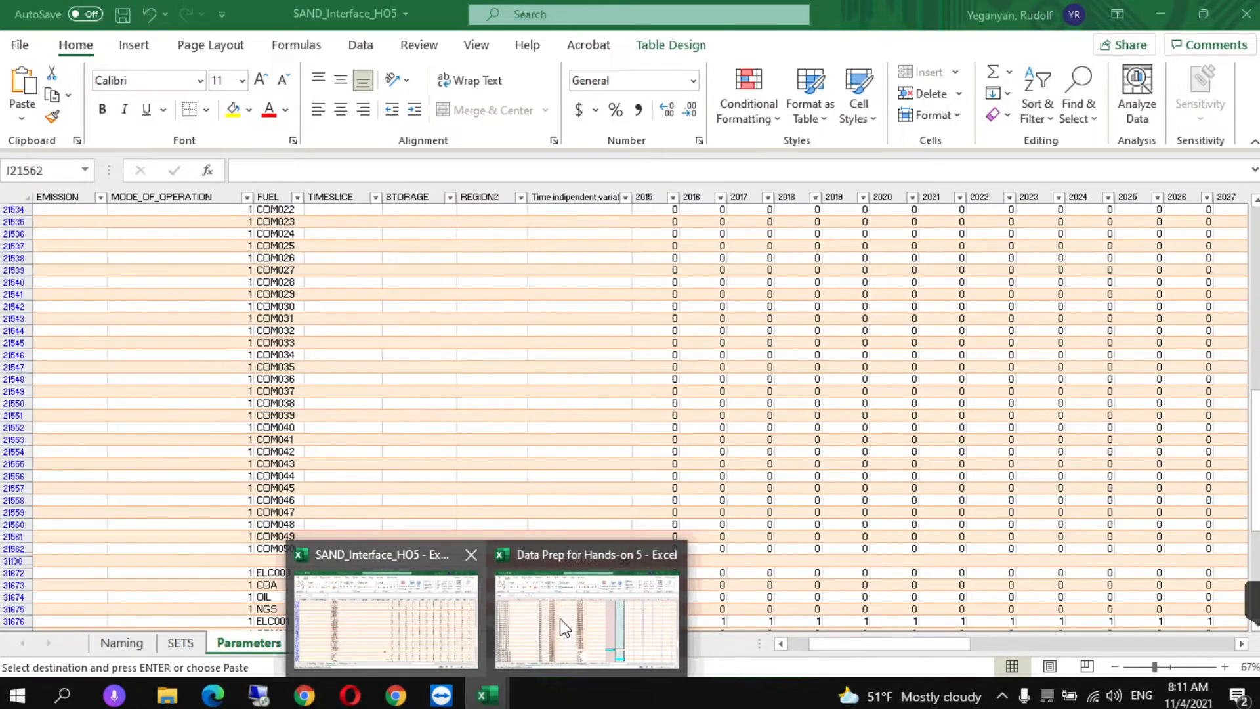
pyautogui.click(560, 618)
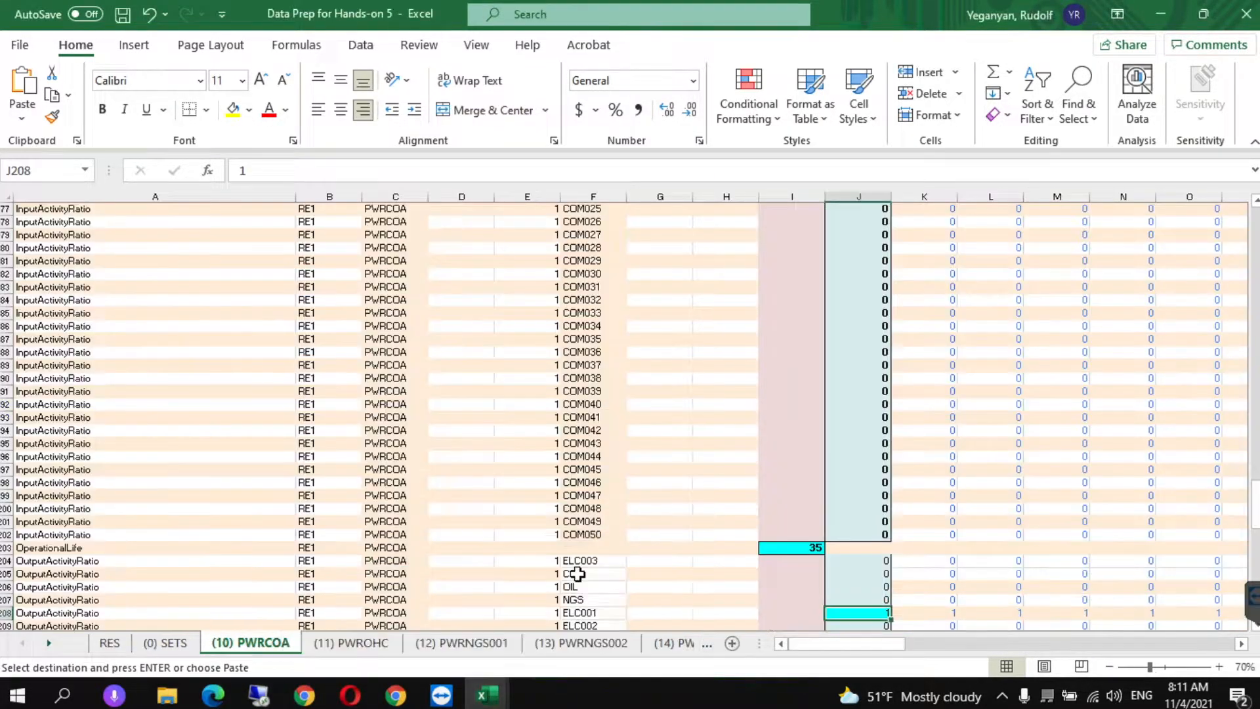
pyautogui.click(732, 571)
pyautogui.press('Down')
pyautogui.press('Down')
pyautogui.press('Down')
pyautogui.press('Down')
pyautogui.press('Down')
pyautogui.press('Down')
pyautogui.press('Down')
pyautogui.press('Down')
pyautogui.press('Down')
pyautogui.press('Down')
pyautogui.press('Down')
pyautogui.press('Down')
pyautogui.press('Down')
pyautogui.press('Down')
pyautogui.press('Down')
pyautogui.press('Down')
pyautogui.press('Down')
pyautogui.press('Down')
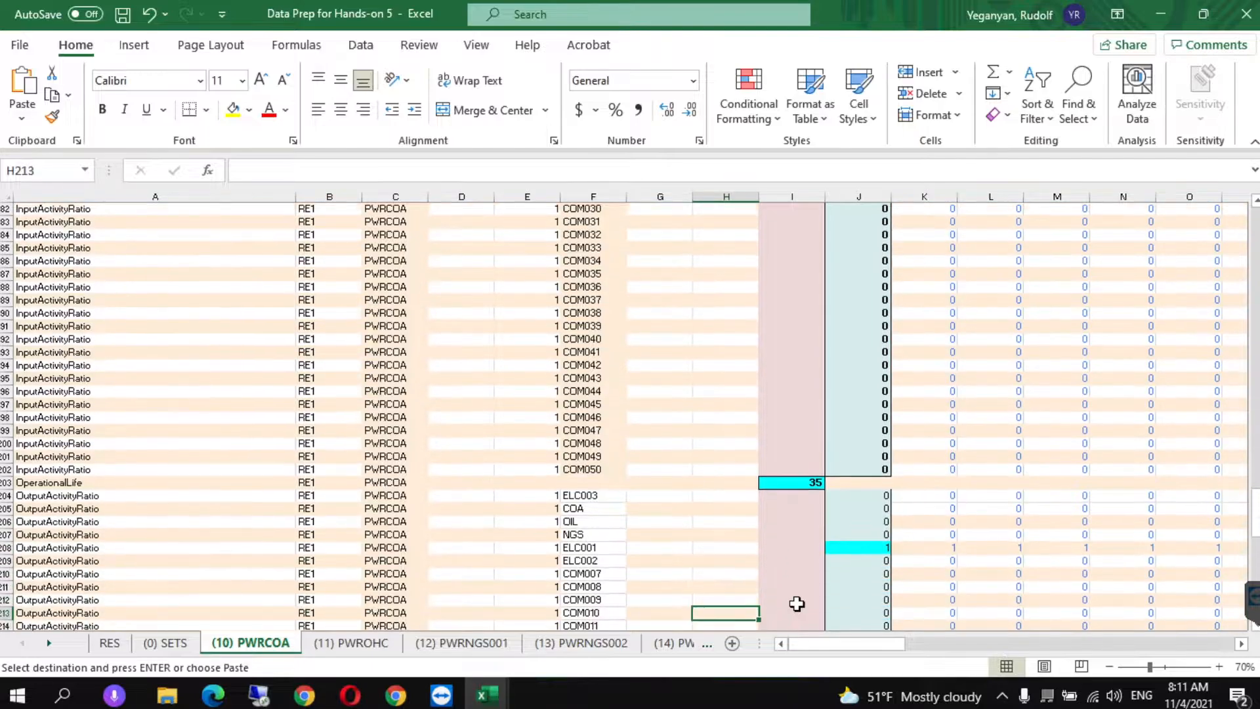
pyautogui.press('Down')
pyautogui.press('Down')
pyautogui.press('Down')
pyautogui.press('Down')
pyautogui.press('Down')
pyautogui.press('Down')
pyautogui.press('Down')
pyautogui.press('Down')
pyautogui.press('Down')
pyautogui.press('Down')
pyautogui.press('Down')
pyautogui.press('Down')
pyautogui.press('Down')
pyautogui.press('Down')
pyautogui.press('Down')
pyautogui.press('Down')
pyautogui.press('Down')
pyautogui.press('Down')
pyautogui.press('Down')
pyautogui.press('Down')
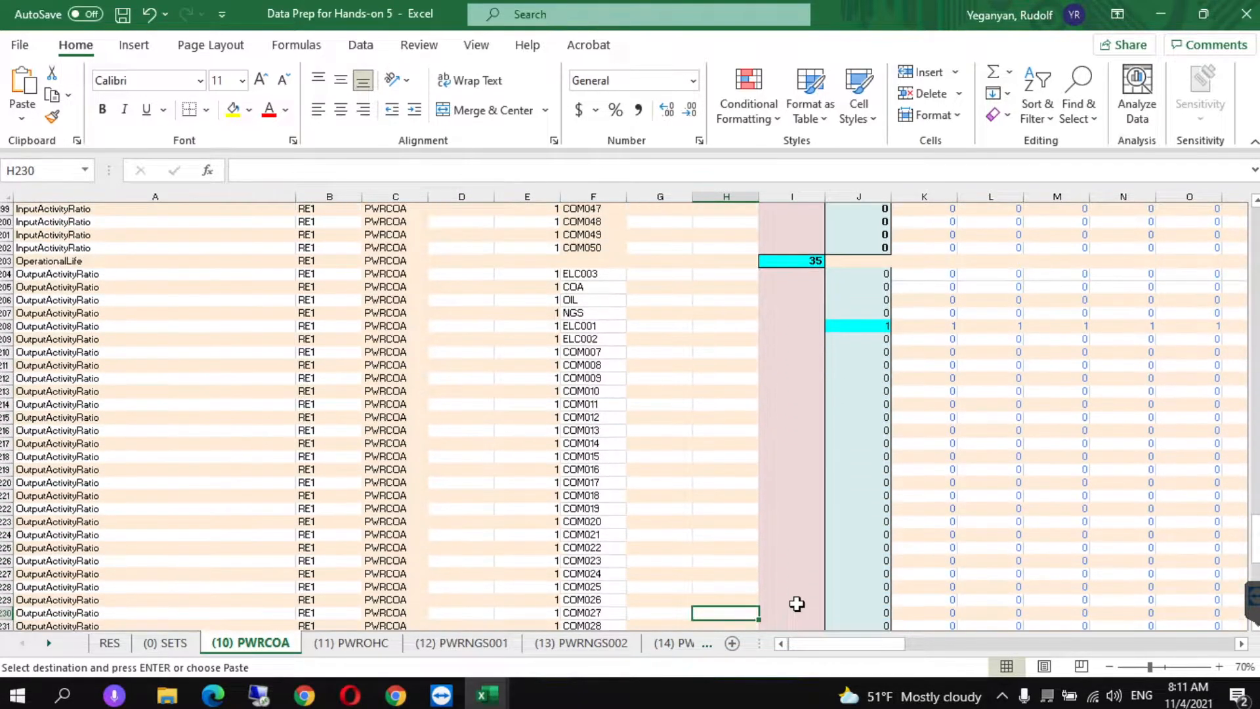
pyautogui.press('Down')
pyautogui.press('Down')
pyautogui.press('Down')
pyautogui.press('Down')
pyautogui.press('Down')
pyautogui.press('Down')
pyautogui.press('Down')
pyautogui.press('Down')
pyautogui.press('Down')
pyautogui.press('Down')
pyautogui.press('Down')
pyautogui.press('Down')
pyautogui.press('Down')
pyautogui.press('Down')
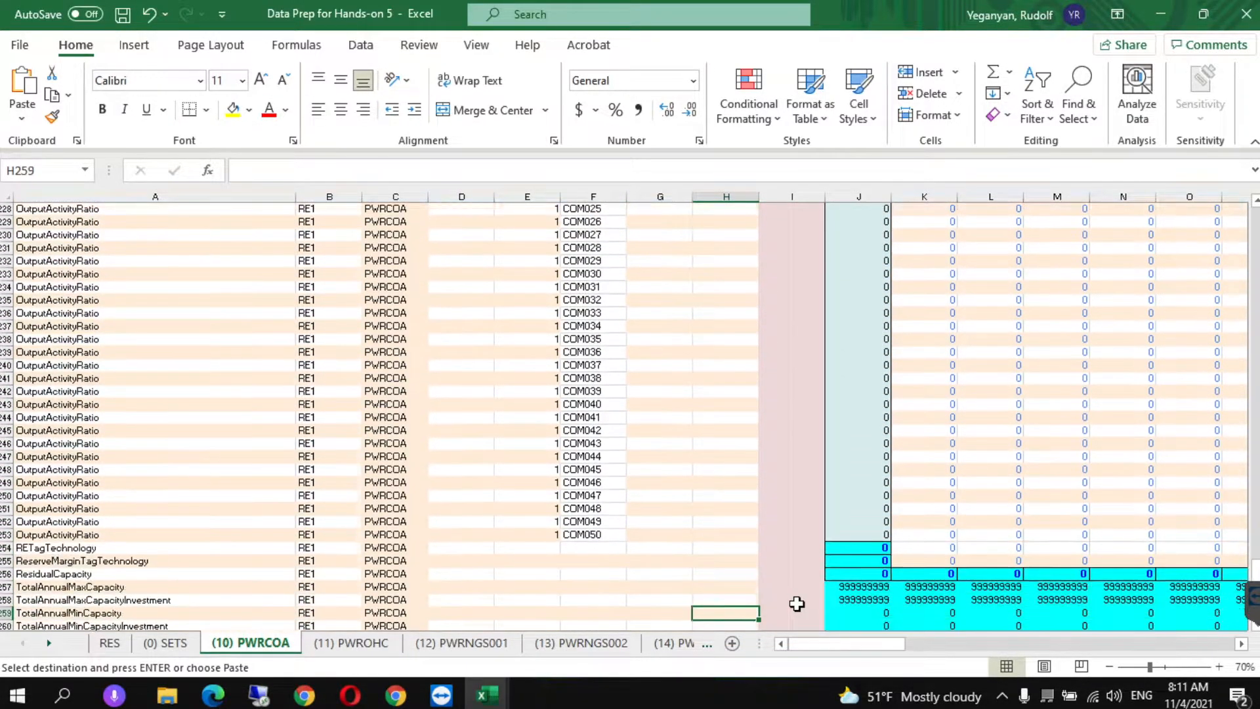
pyautogui.press('Down')
pyautogui.press('Down')
pyautogui.press('Down')
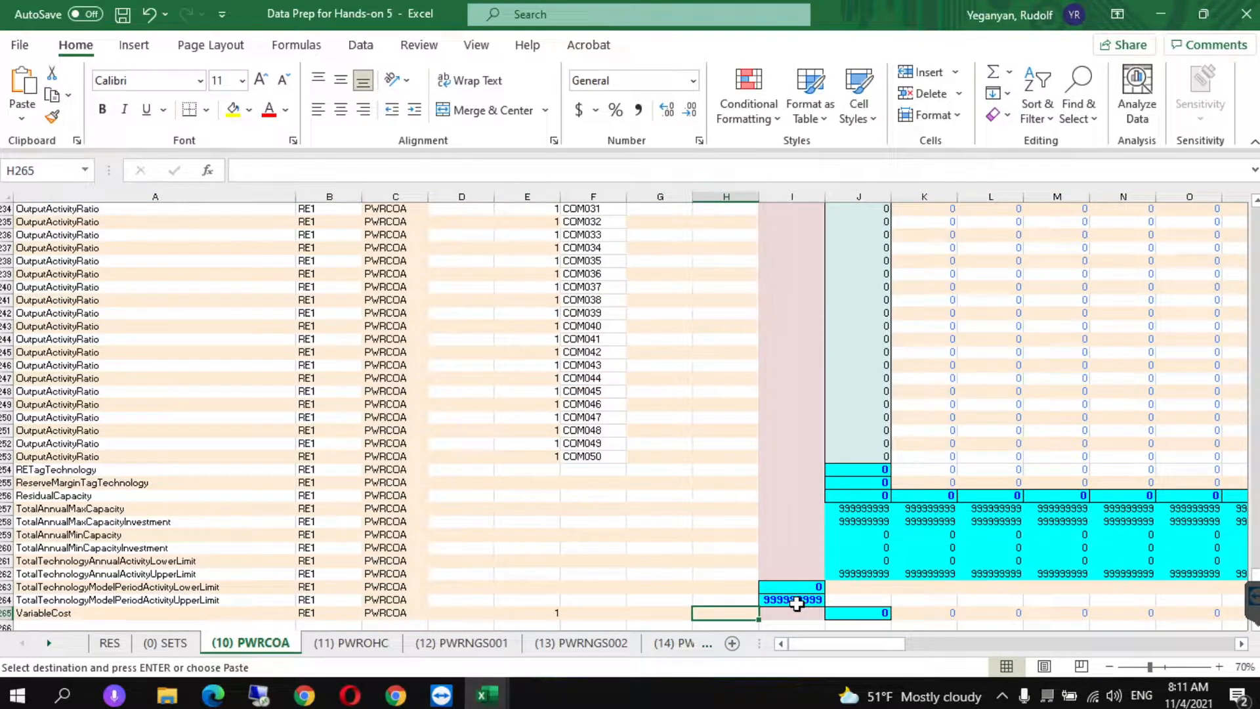
pyautogui.click(867, 500)
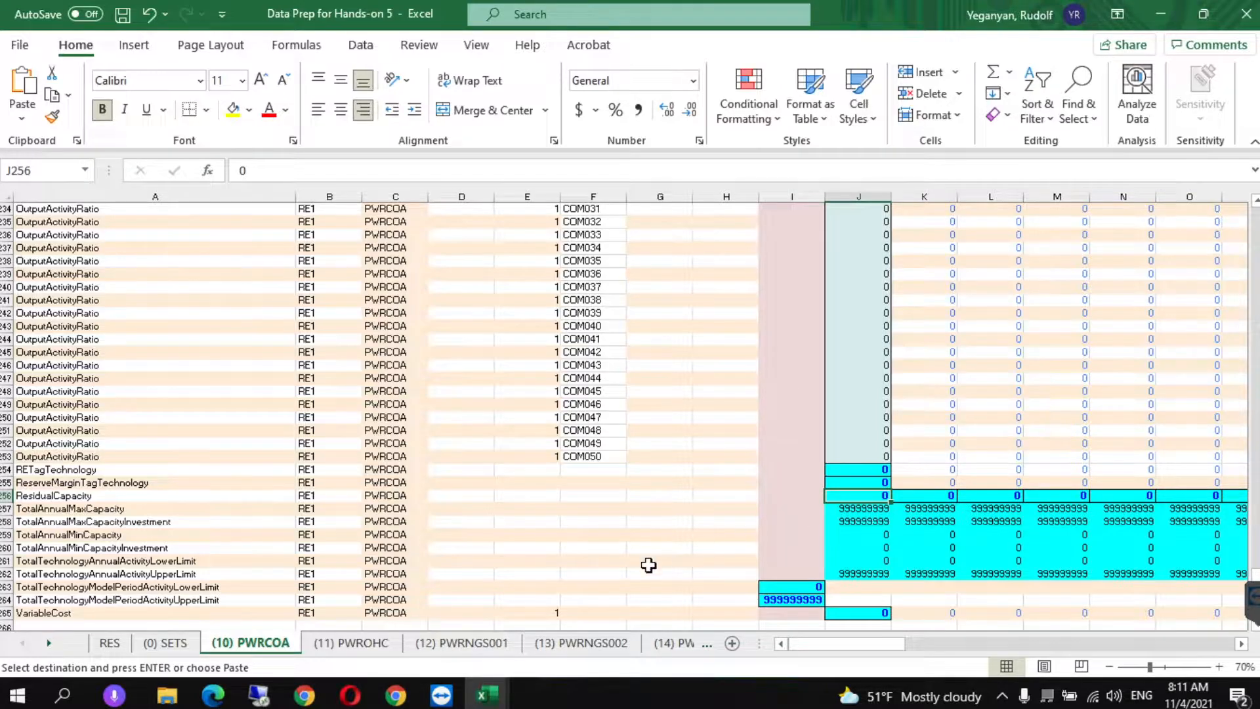
# Return to SAND_Interface_HO5 and check PWRCOA's rows below OutputActivityRatio, from RETagTechnology to VariableCost, including ResidualCapacity for 2015.
pyautogui.click(486, 692)
pyautogui.click(438, 648)
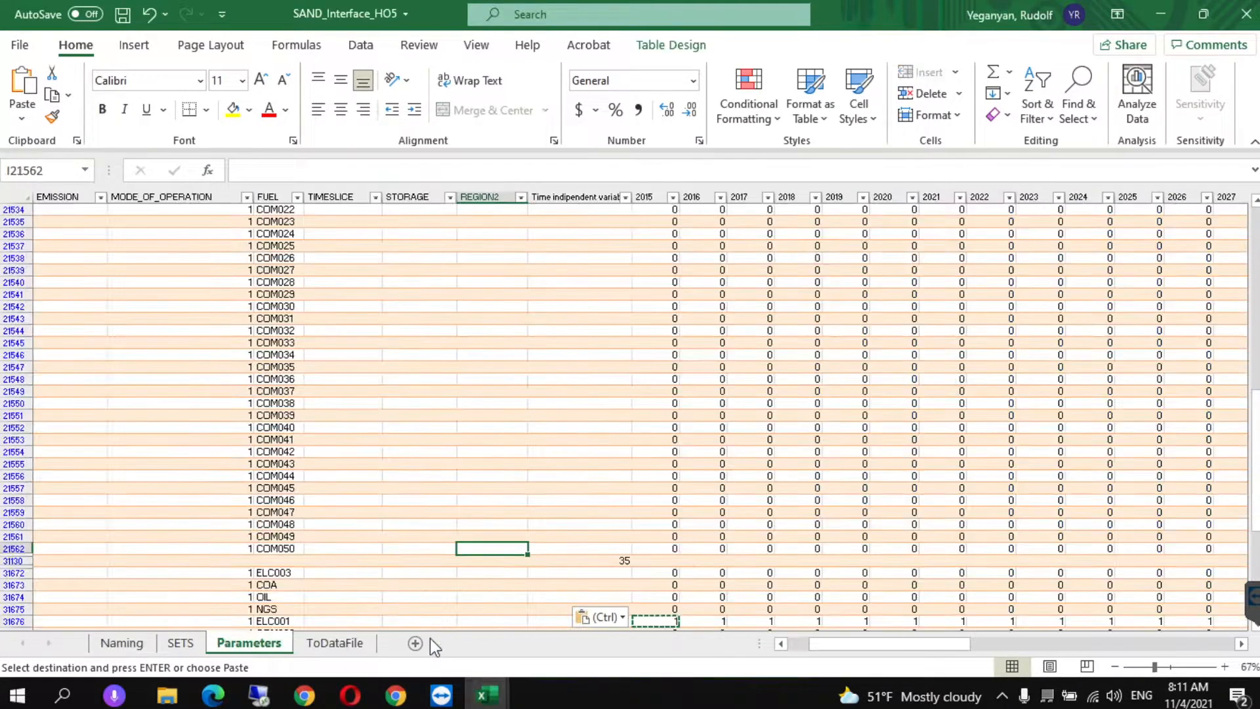
pyautogui.click(667, 595)
pyautogui.press('Down')
pyautogui.press('Down')
pyautogui.press('Down')
pyautogui.press('Down')
pyautogui.press('Down')
pyautogui.press('Down')
pyautogui.press('Down')
pyautogui.press('Down')
pyautogui.press('Down')
pyautogui.press('Down')
pyautogui.press('Down')
pyautogui.press('Down')
pyautogui.press('Down')
pyautogui.press('Down')
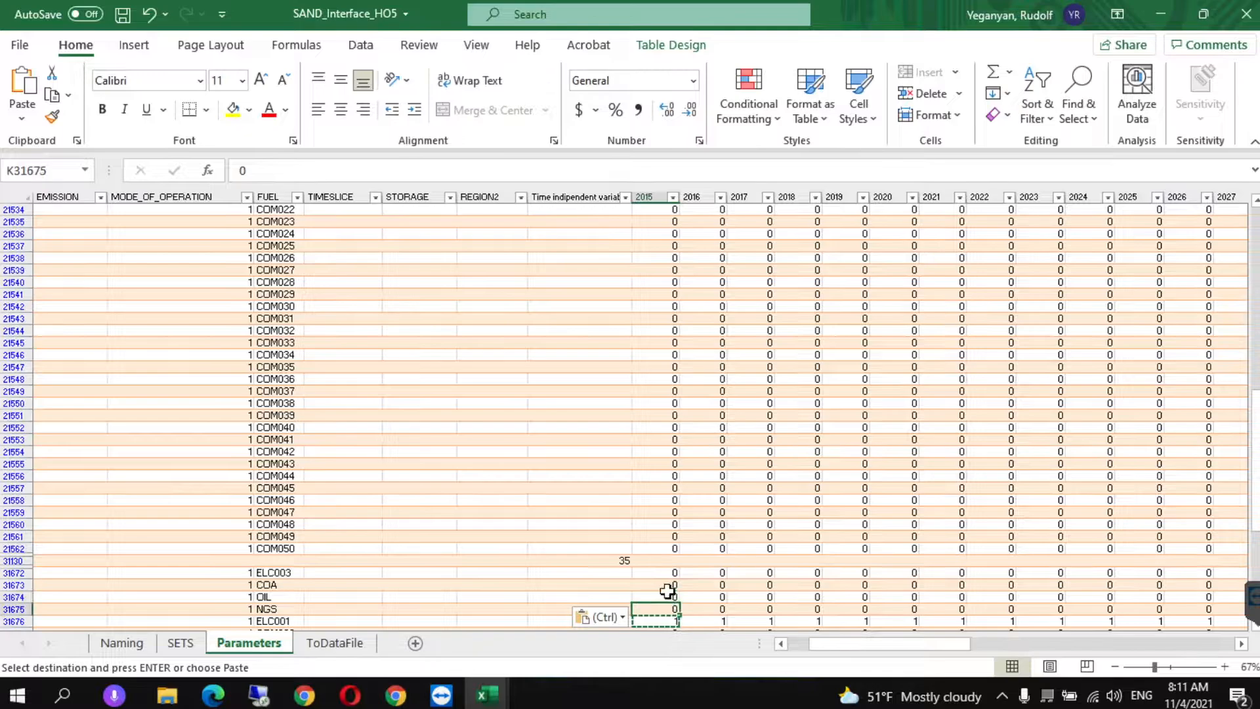
pyautogui.press('Down')
pyautogui.press('Down')
pyautogui.press('Down')
pyautogui.press('Down')
pyautogui.press('Down')
pyautogui.press('Down')
pyautogui.press('Down')
pyautogui.press('Down')
pyautogui.press('Down')
pyautogui.press('Down')
pyautogui.press('Down')
pyautogui.press('Down')
pyautogui.press('Down')
pyautogui.press('Down')
pyautogui.press('Down')
pyautogui.press('Down')
pyautogui.press('Down')
pyautogui.press('Down')
pyautogui.press('Down')
pyautogui.press('Down')
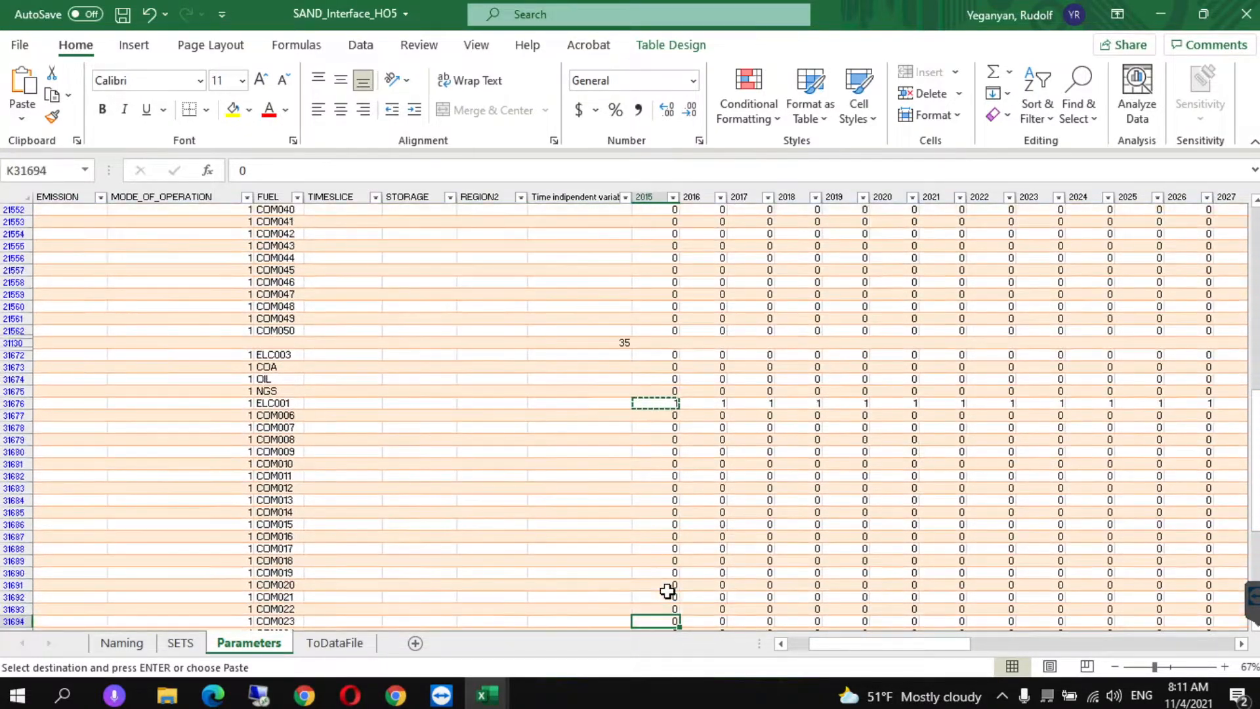
pyautogui.press('Down')
pyautogui.press('Down')
pyautogui.press('Down')
pyautogui.press('Down')
pyautogui.press('Down')
pyautogui.press('Down')
pyautogui.press('Down')
pyautogui.press('Down')
pyautogui.press('Down')
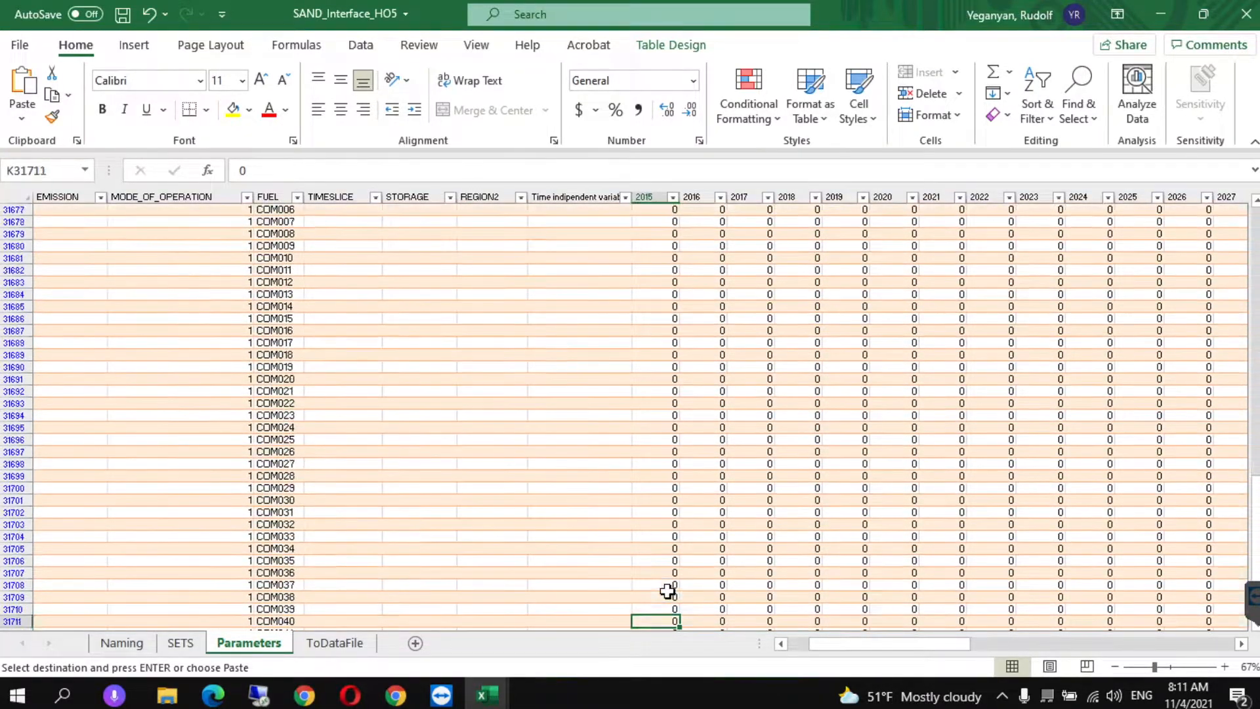
pyautogui.press('Down')
pyautogui.press('Down')
pyautogui.press('Down')
pyautogui.press('Down')
pyautogui.press('Down')
pyautogui.press('Down')
pyautogui.press('Down')
pyautogui.press('Down')
pyautogui.press('Down')
pyautogui.press('Down')
pyautogui.press('Down')
pyautogui.press('Down')
pyautogui.press('Down')
pyautogui.press('Down')
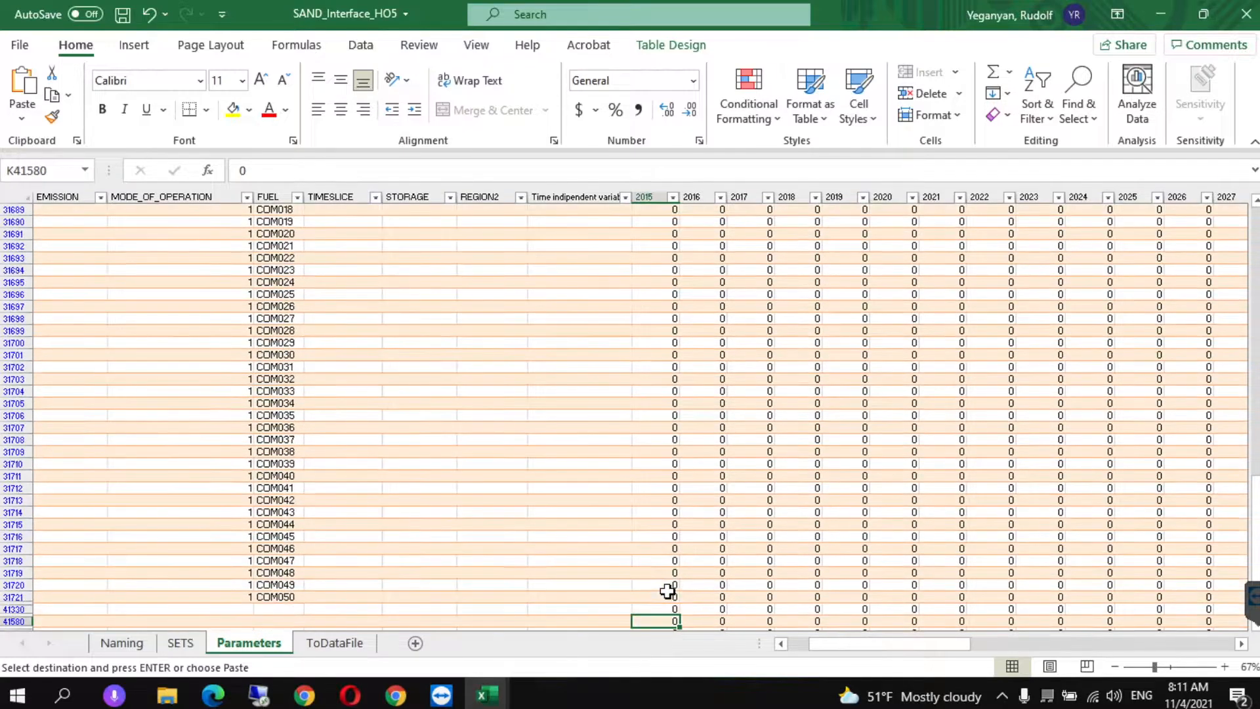
pyautogui.press('Down')
pyautogui.press('Up')
pyautogui.press('Up')
pyautogui.press('Up')
pyautogui.press('Up')
pyautogui.press('Up')
pyautogui.press('Up')
pyautogui.press('Up')
pyautogui.press('Up')
pyautogui.press('Up')
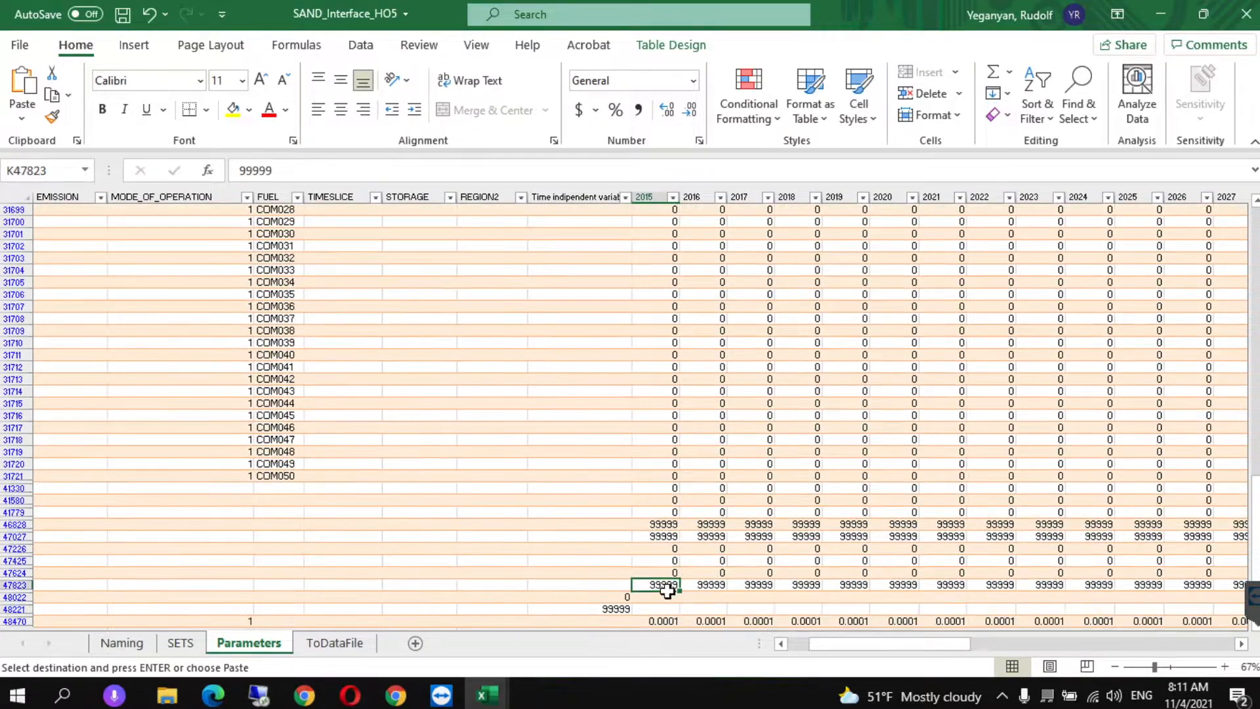
pyautogui.press('Left')
pyautogui.press('Left')
pyautogui.press('Left')
pyautogui.press('Left')
pyautogui.press('Left')
pyautogui.press('Left')
pyautogui.press('Left')
pyautogui.press('Left')
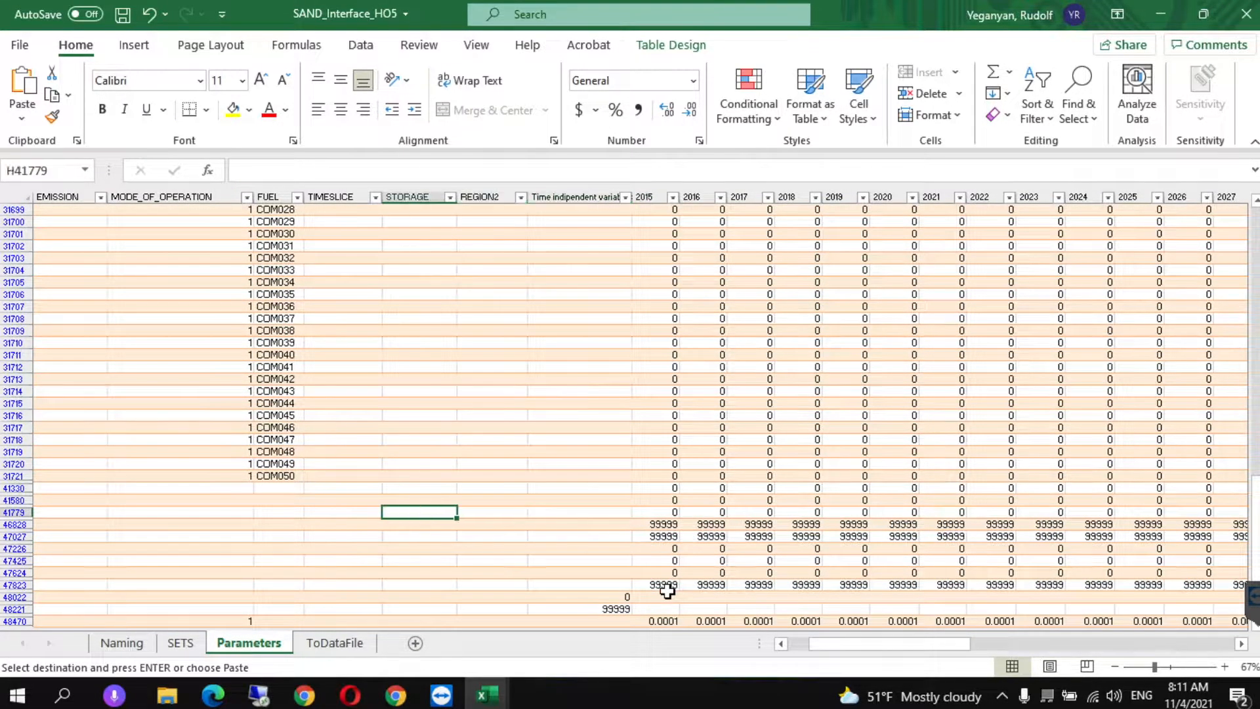
pyautogui.press('Right')
pyautogui.press('Right')
pyautogui.press('Right')
pyautogui.press('Right')
pyautogui.press('Right')
pyautogui.press('Right')
pyautogui.press('Right')
pyautogui.press('Right')
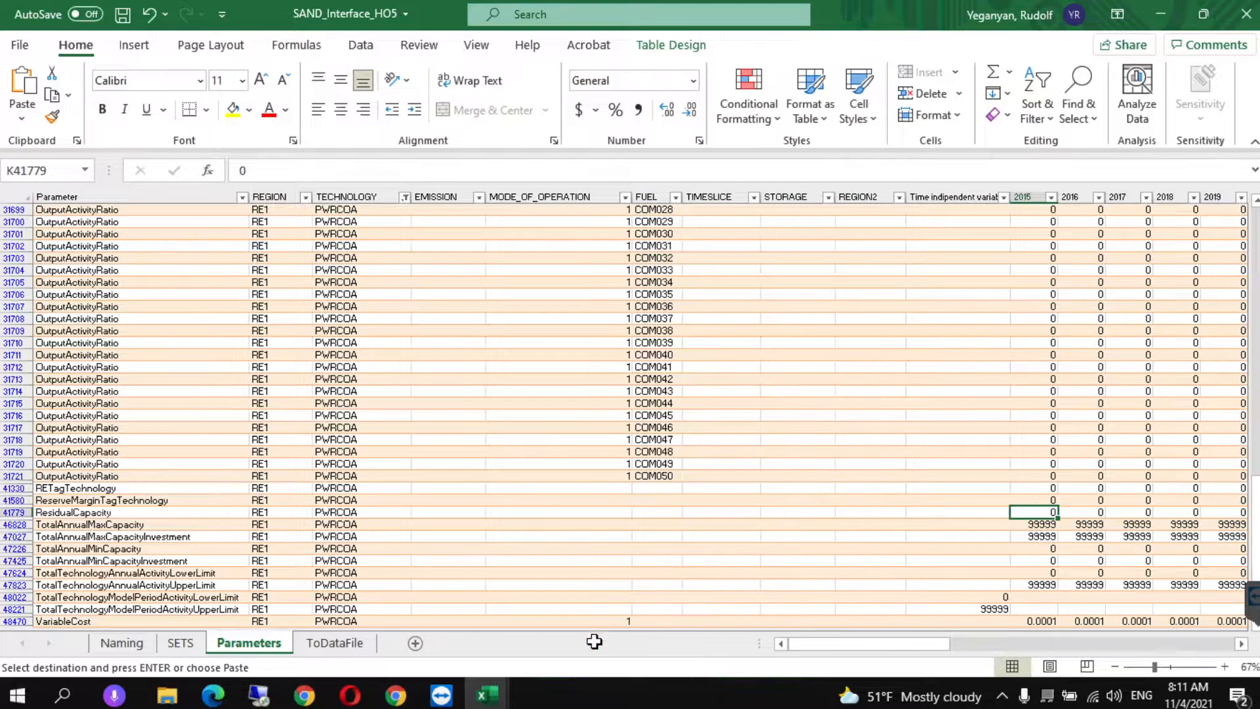
# Switch to the Data Prep for Hands-on 5 workbook and copy PWRCOA's TotalAnnualMaxCapacity value for 2015.
pyautogui.moveTo(490, 685)
pyautogui.click(553, 628)
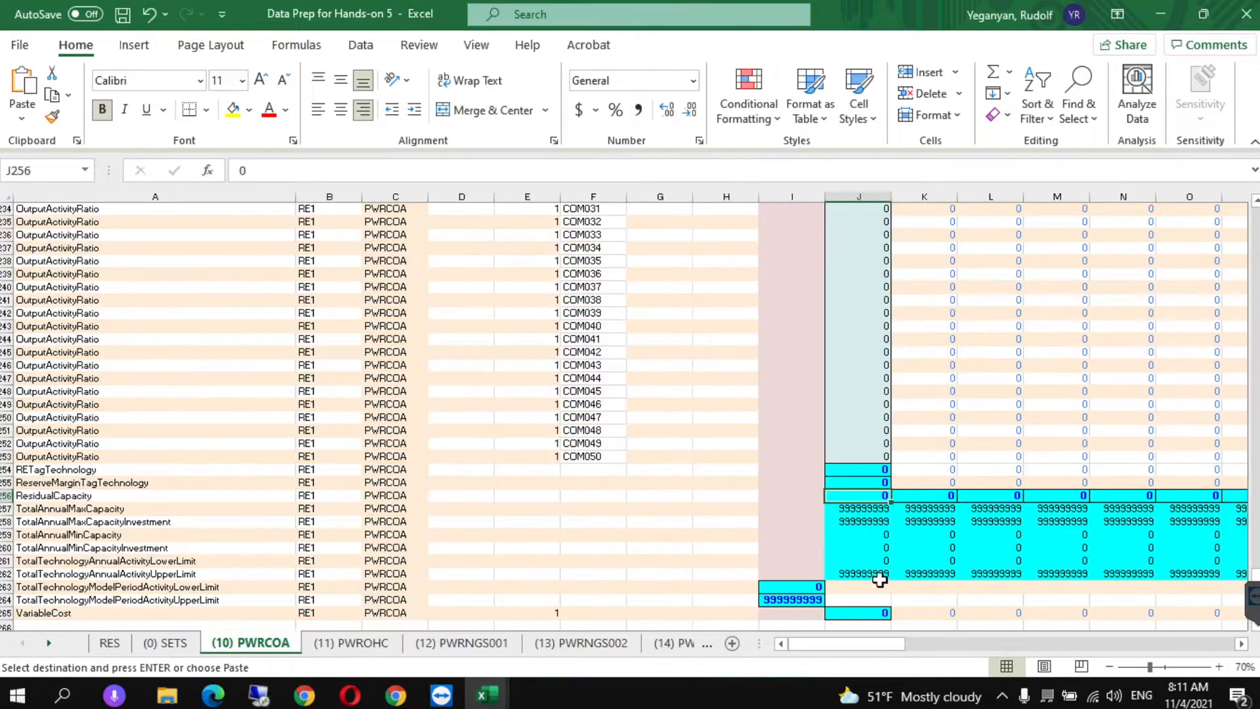
pyautogui.click(856, 510)
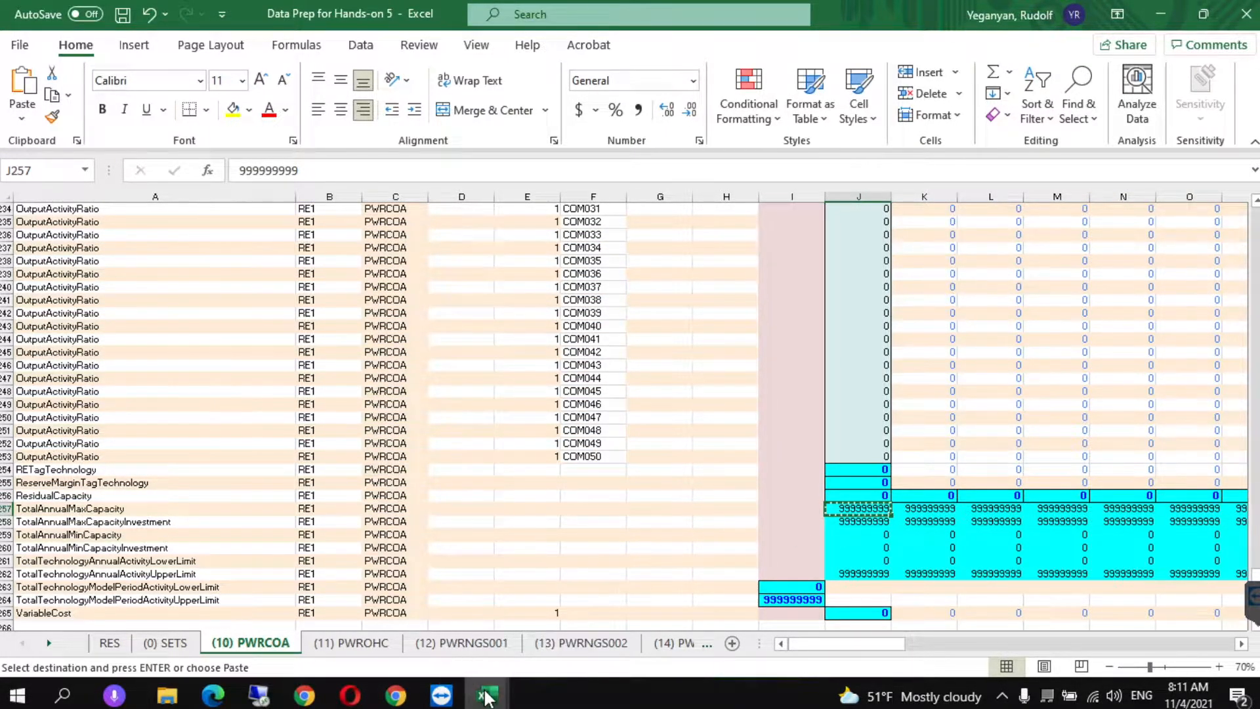
# Switch to SAND_Interface_HO5, paste 999999999 as a value into PWRCOA's TotalAnnualMaxCapacity for 2015, and copy it across the row through 2070.
pyautogui.moveTo(487, 692)
pyautogui.click(388, 612)
pyautogui.click(1042, 524)
pyautogui.rightClick(1042, 525)
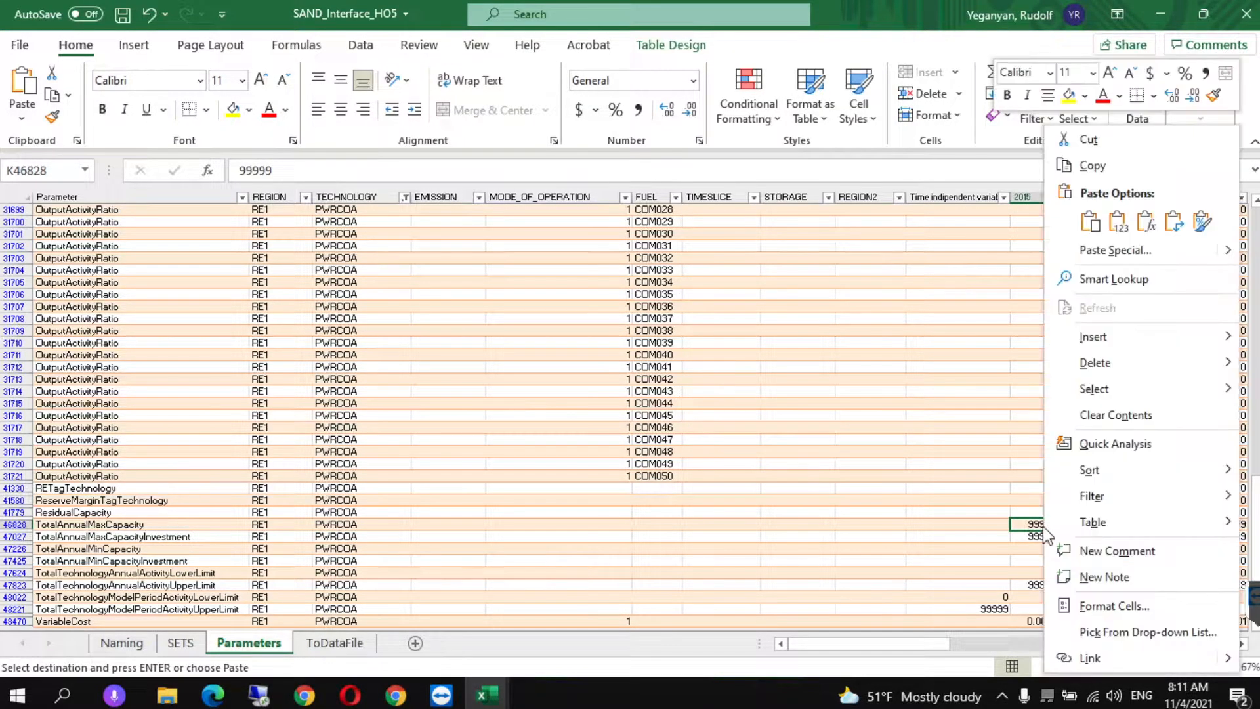
pyautogui.click(1118, 222)
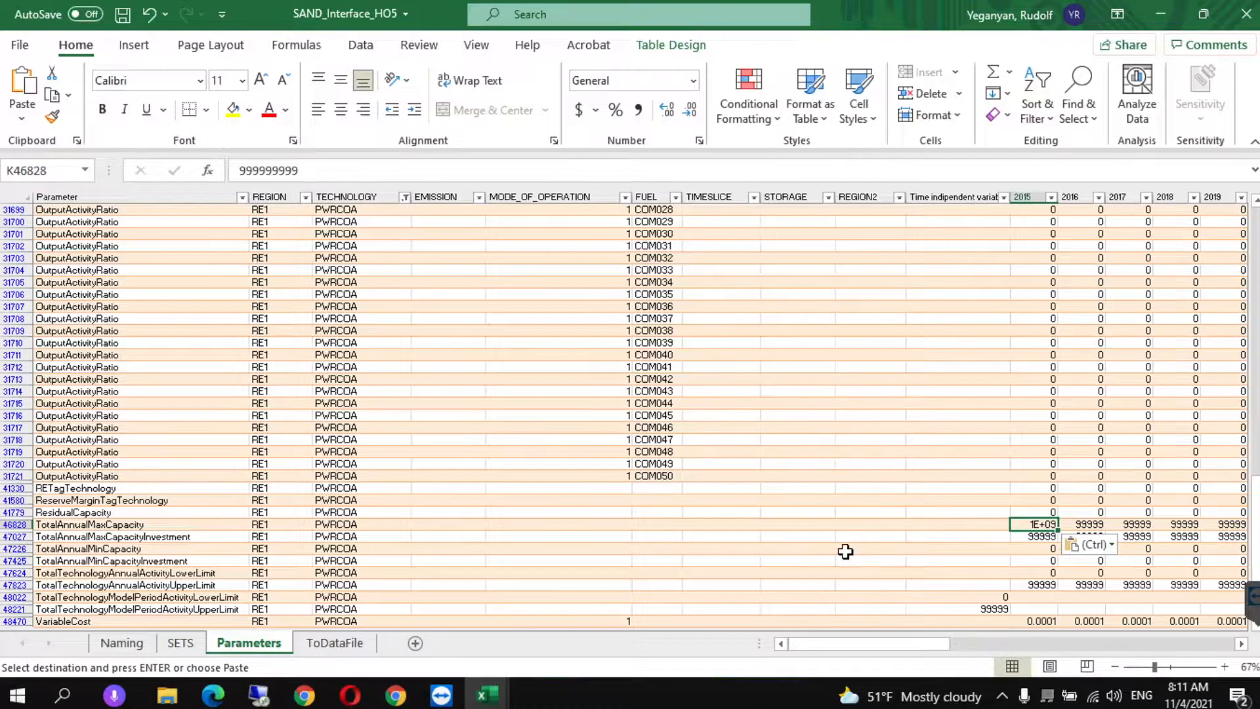
pyautogui.hotkey('ctrl', 'c')
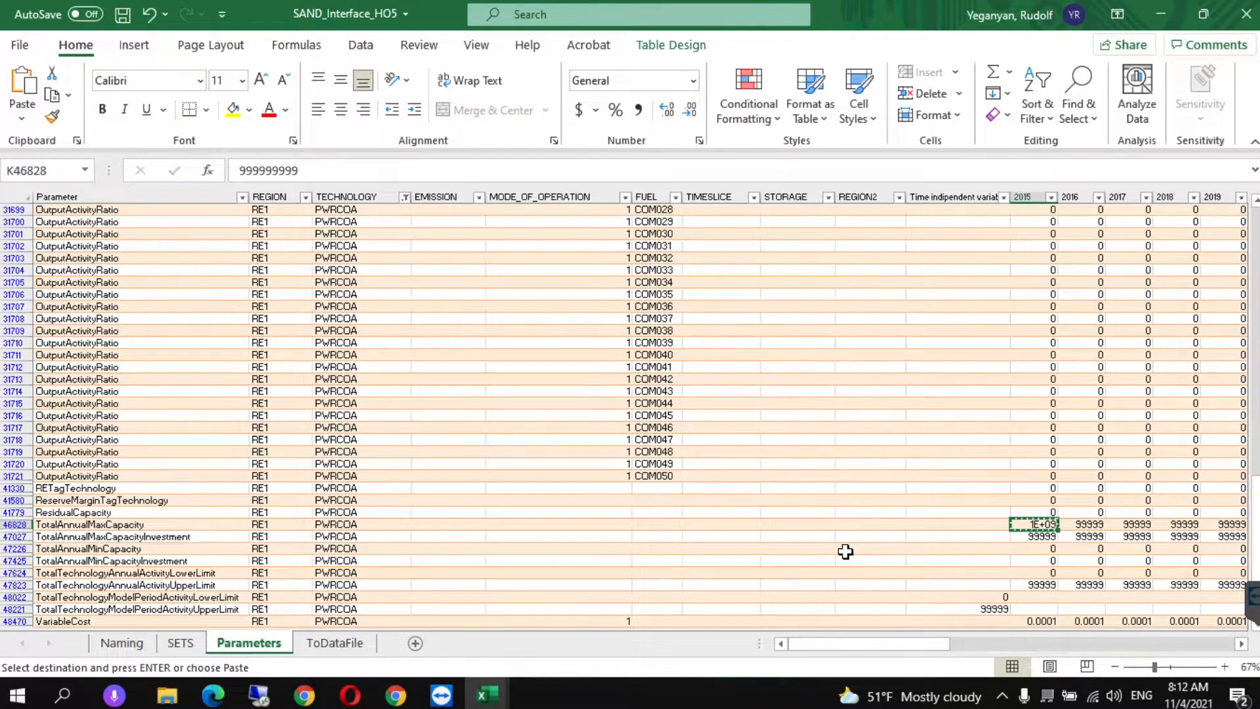
pyautogui.hotkey('ctrl', 'shift', 'Right')
pyautogui.hotkey('ctrl', 'v')
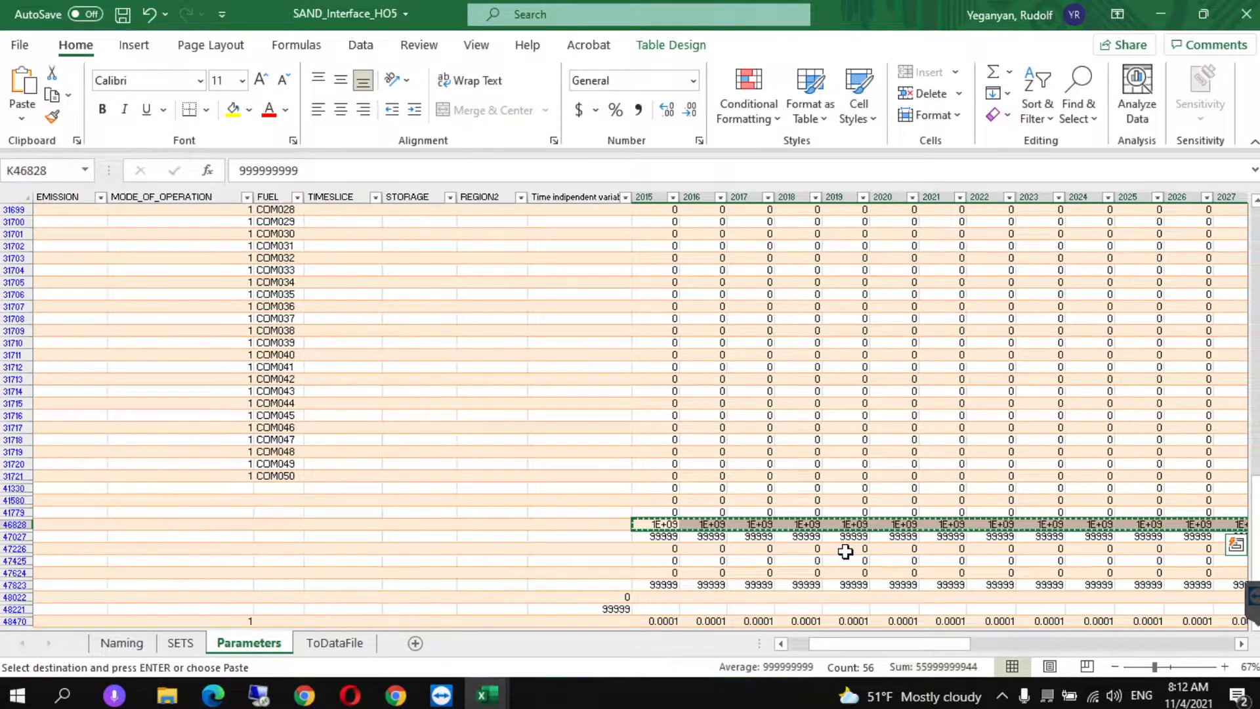
# Paste the 999999999 values for 2015–2070 into PWRCOA's TotalAnnualMaxCapacityInvestment and TotalTechnologyAnnualActivityUpperLimit rows.
pyautogui.press('Down')
pyautogui.hotkey('ctrl', 'shift', 'Right')
pyautogui.hotkey('ctrl', 'v')
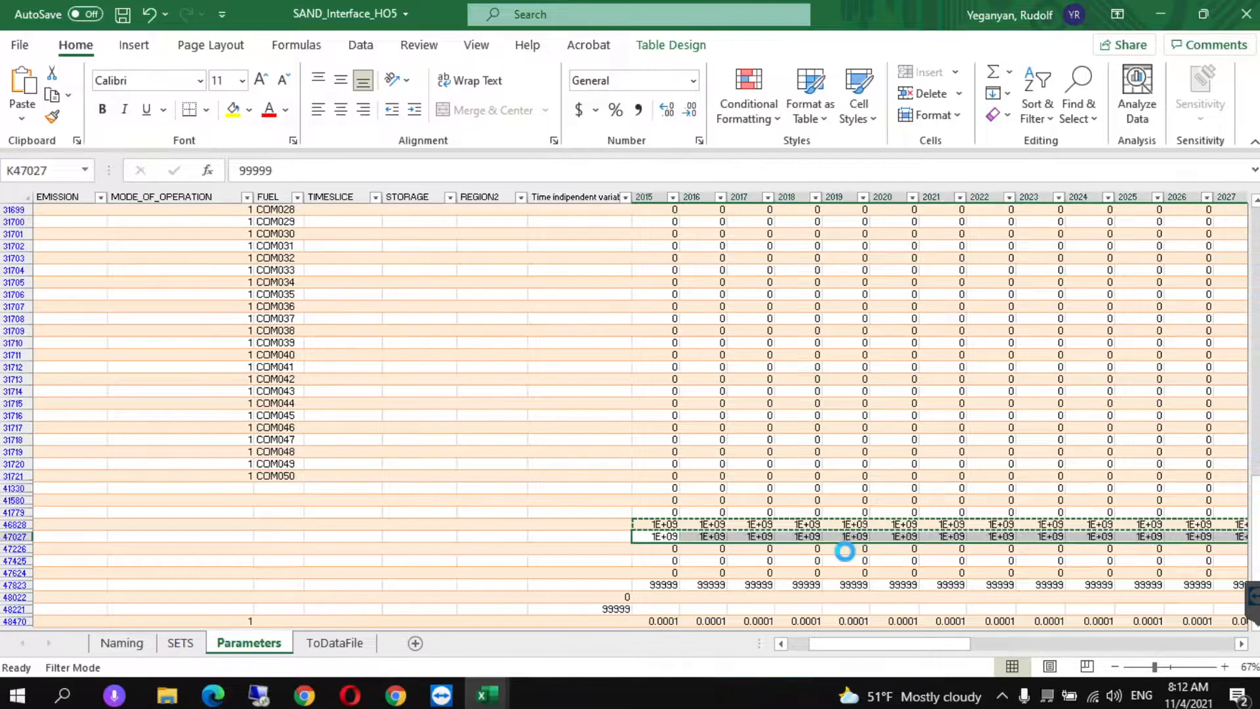
pyautogui.press('Down')
pyautogui.press('Down')
pyautogui.press('Down')
pyautogui.press('Down')
pyautogui.hotkey('ctrl', 'shift', 'Right')
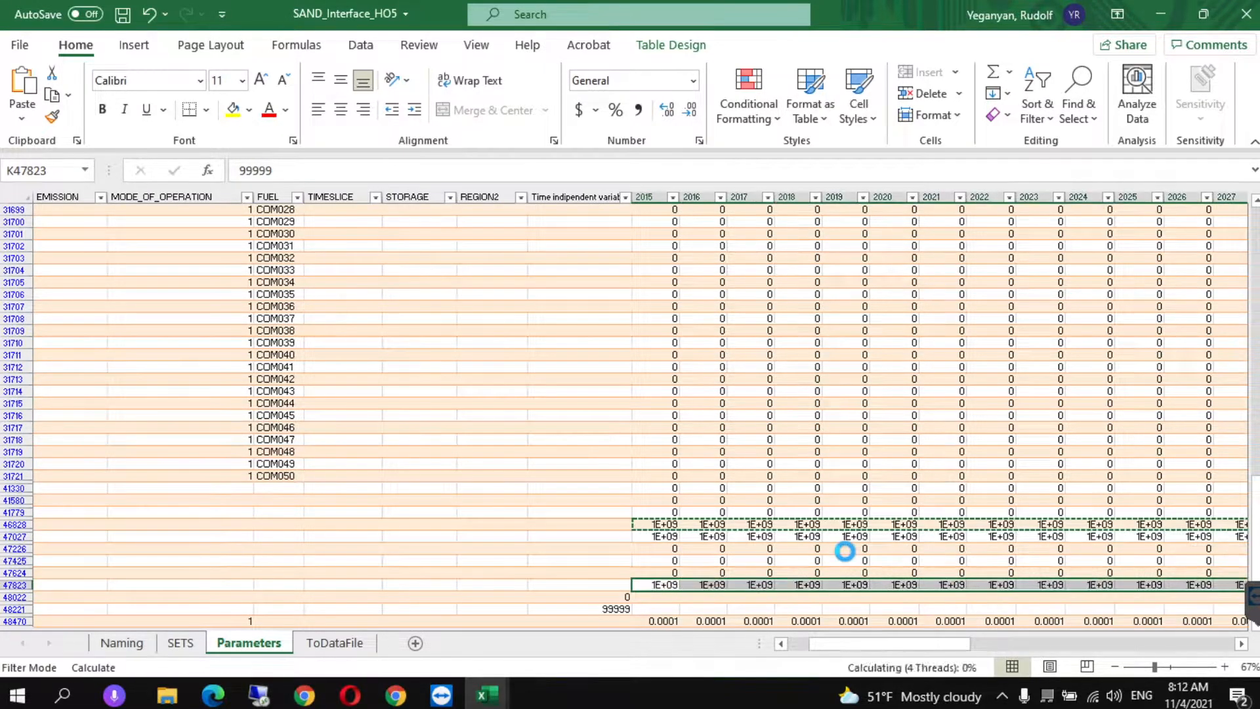
pyautogui.hotkey('ctrl', 'v')
# Copy the 2015 TotalTechnologyAnnualActivityUpperLimit value into the time-independent cell of PWRCOA's TotalTechnologyModelPeriodActivityUpperLimit row.
pyautogui.click(656, 586)
pyautogui.hotkey('ctrl', 'c')
pyautogui.click(610, 608)
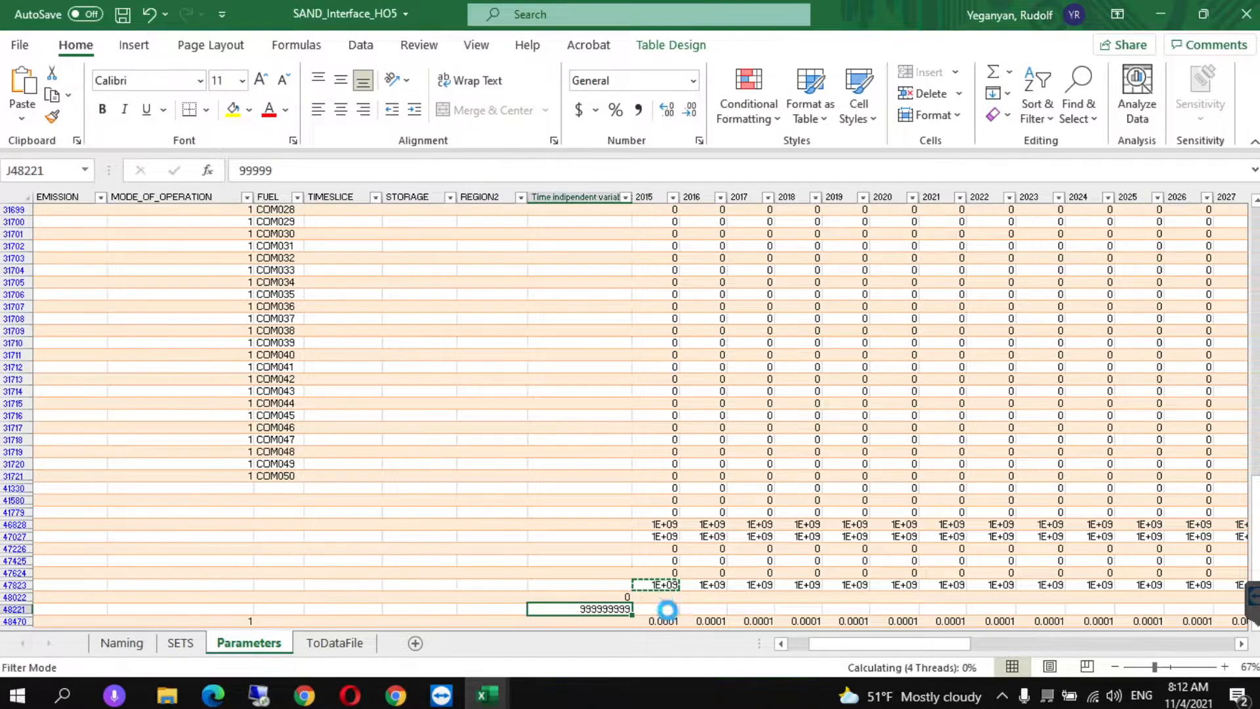
pyautogui.hotkey('ctrl', 'v')
# Check PWRCOA's VariableCost in the Data Prep for Hands-on 5 workbook, and set its 2015 value to 0 in SAND_Interface_HO5.
pyautogui.moveTo(486, 699)
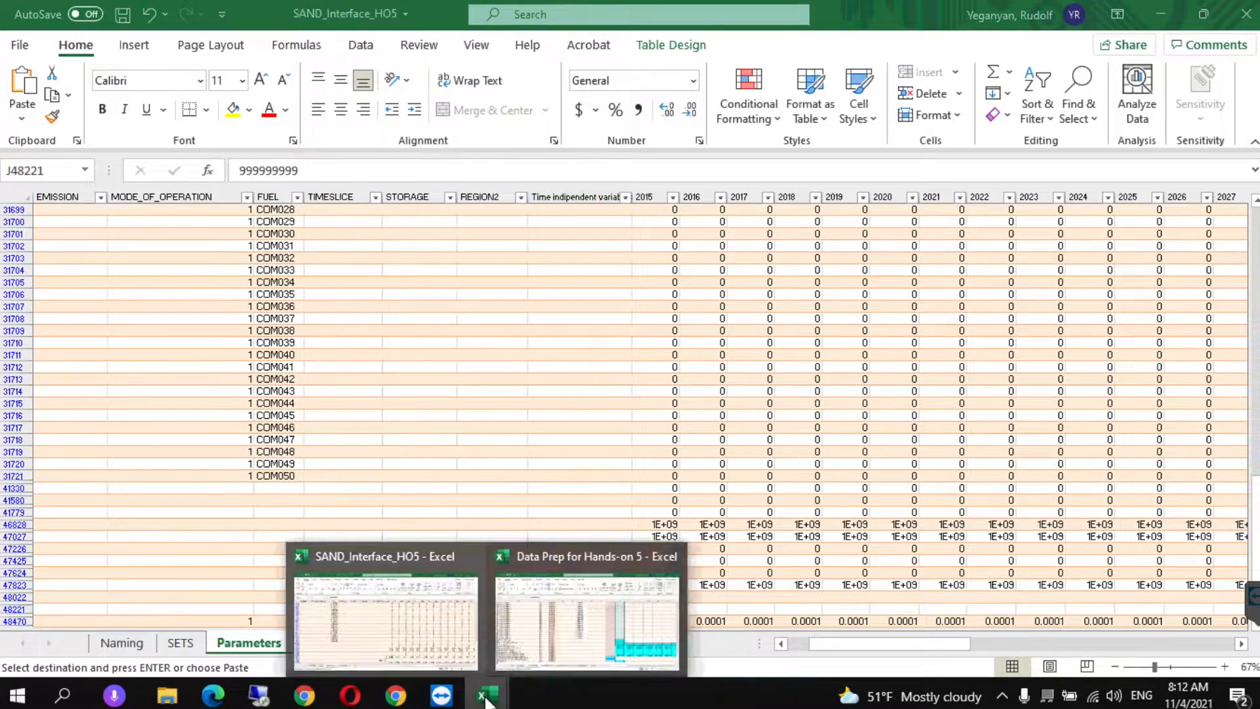
pyautogui.click(546, 605)
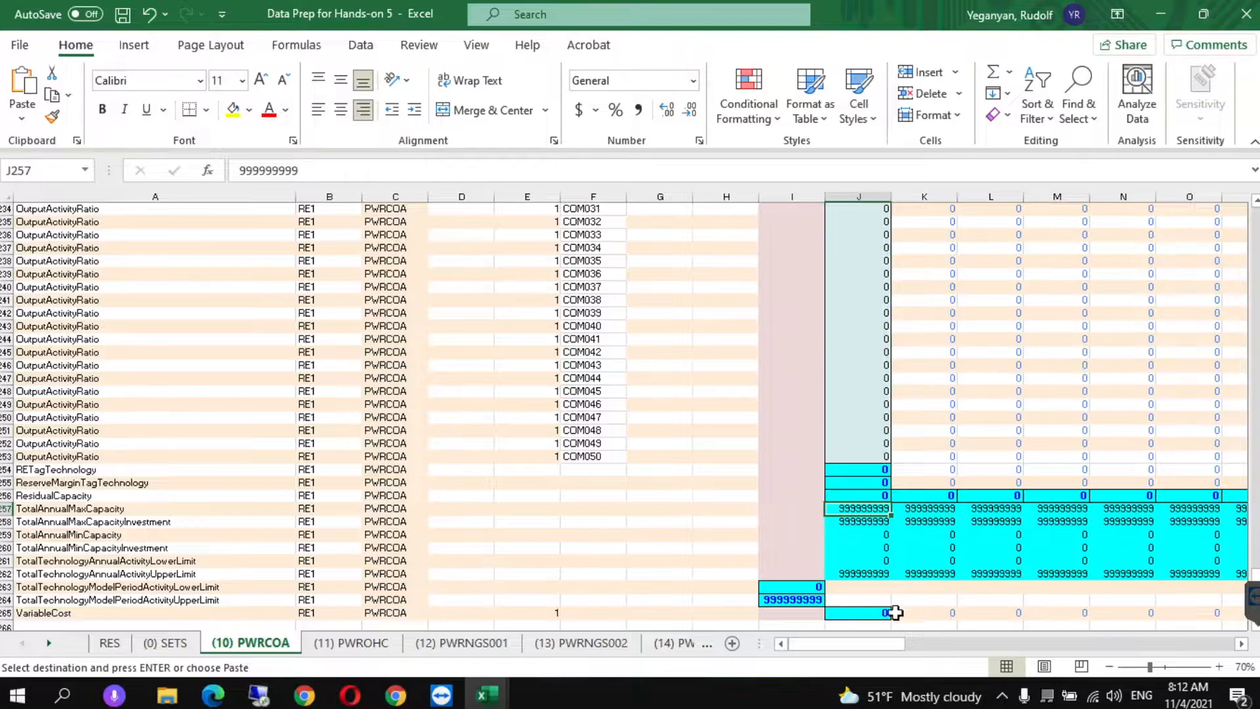
pyautogui.moveTo(485, 696)
pyautogui.click(420, 633)
pyautogui.click(656, 619)
pyautogui.write('0')
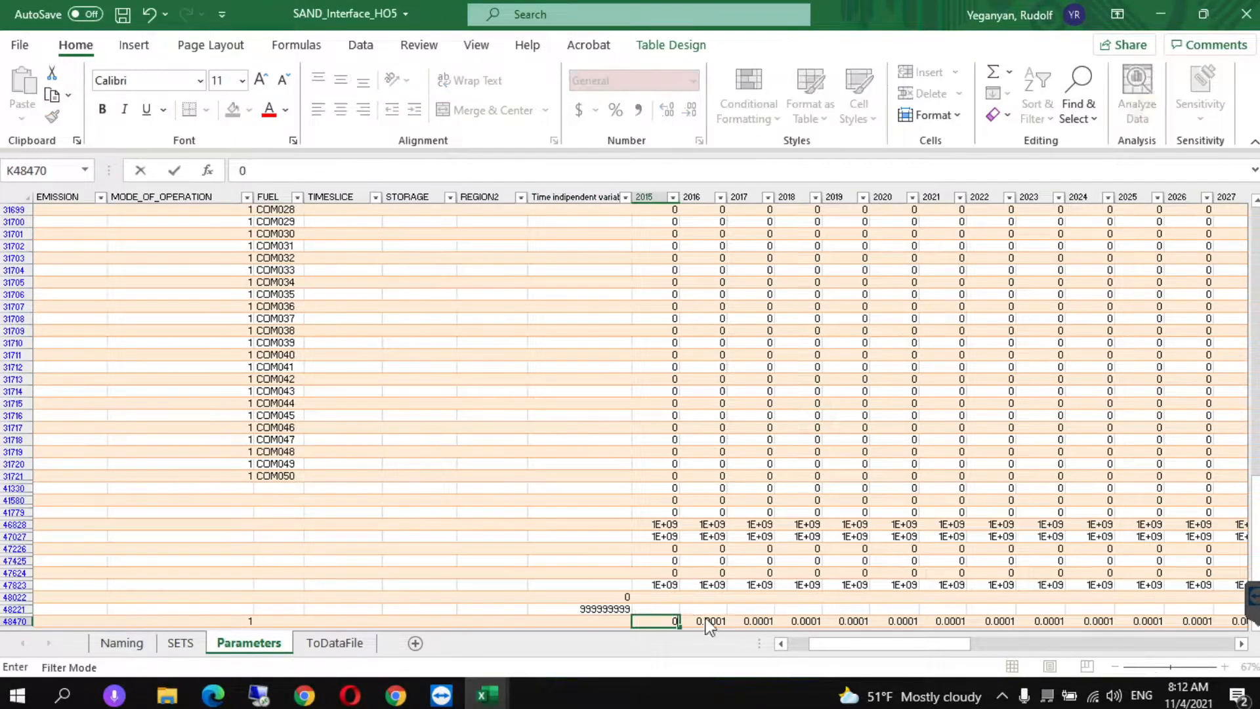
# Copy the 2015 value of 0 across PWRCOA's VariableCost row through 2070 and save the workbook.
pyautogui.click(663, 623)
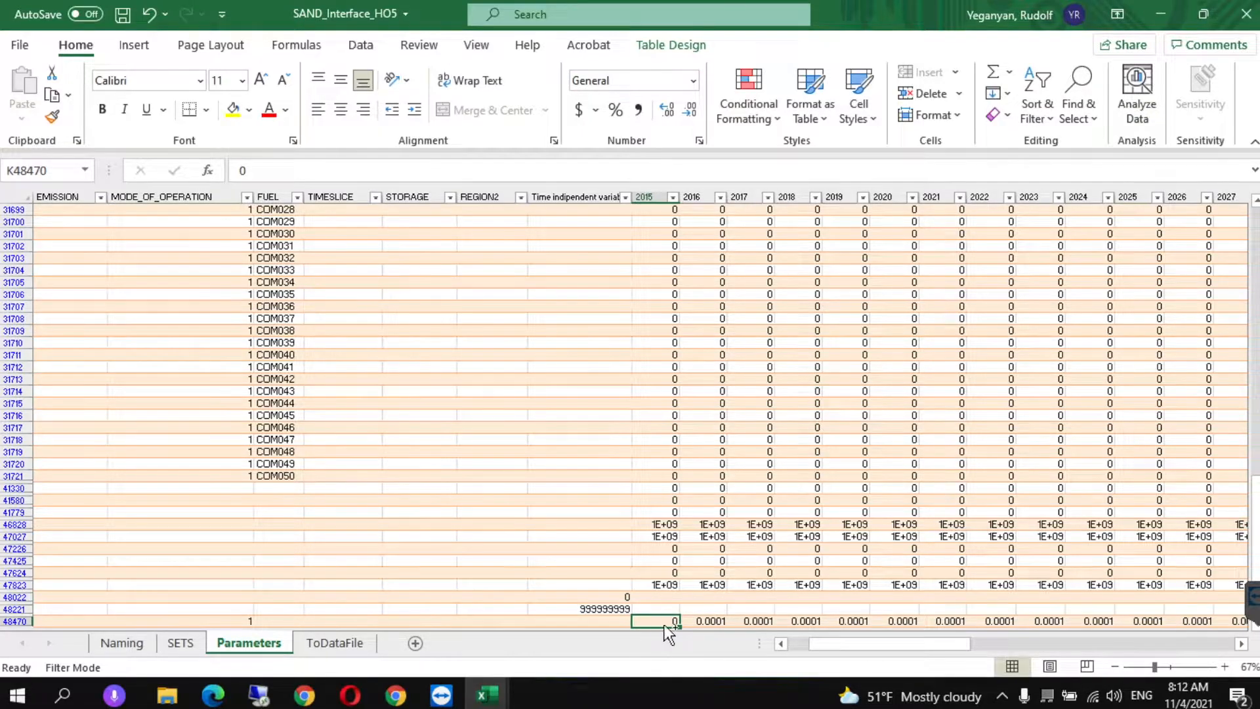
pyautogui.hotkey('ctrl', 'c')
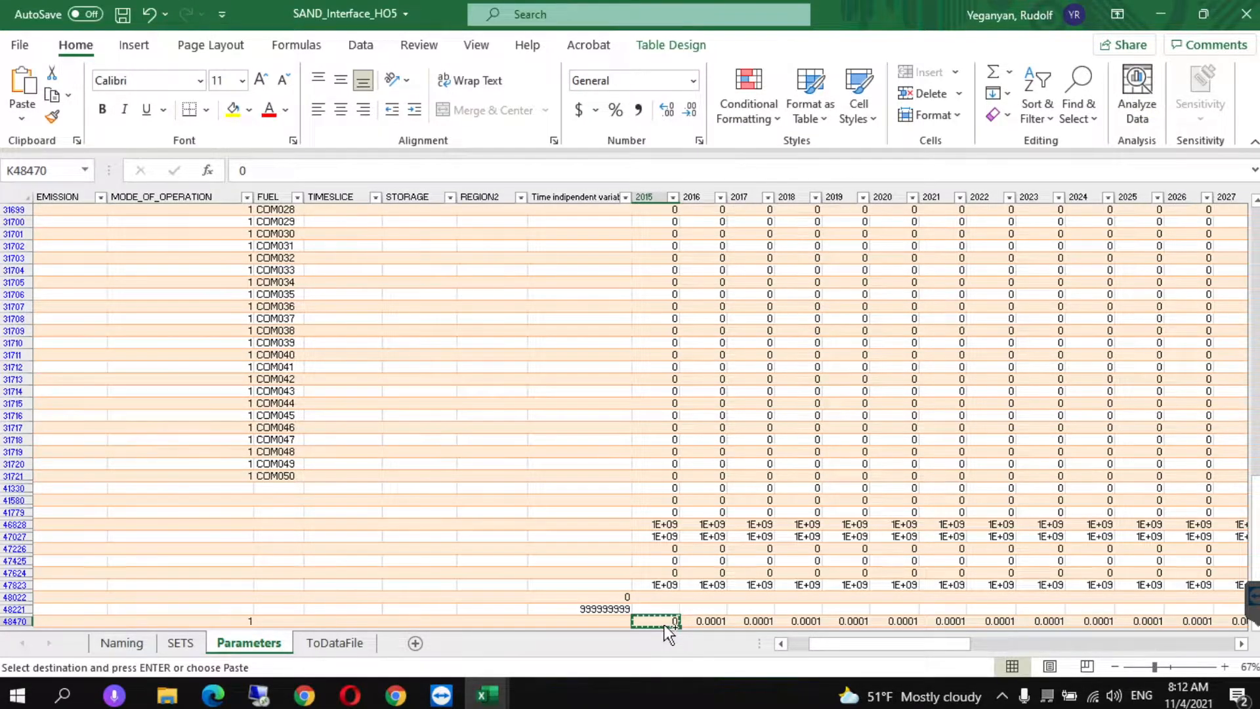
pyautogui.hotkey('ctrl', 'shift', 'Right')
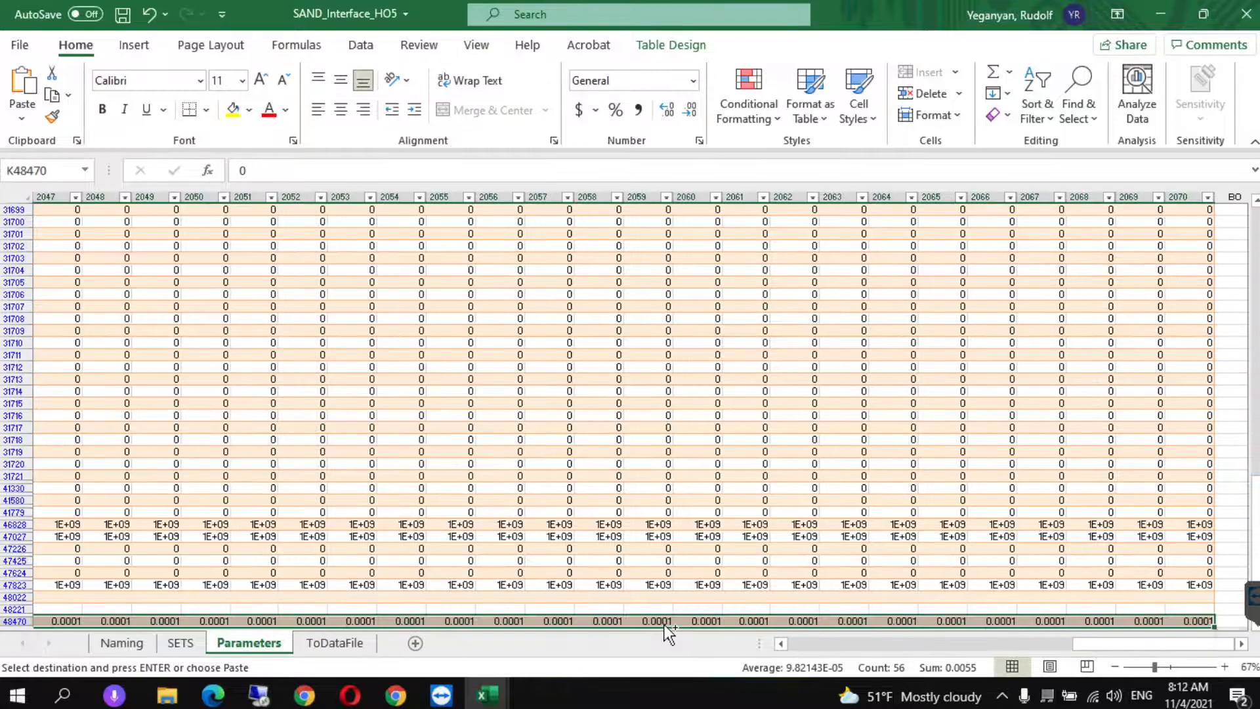
pyautogui.hotkey('ctrl', 'v')
pyautogui.click(459, 563)
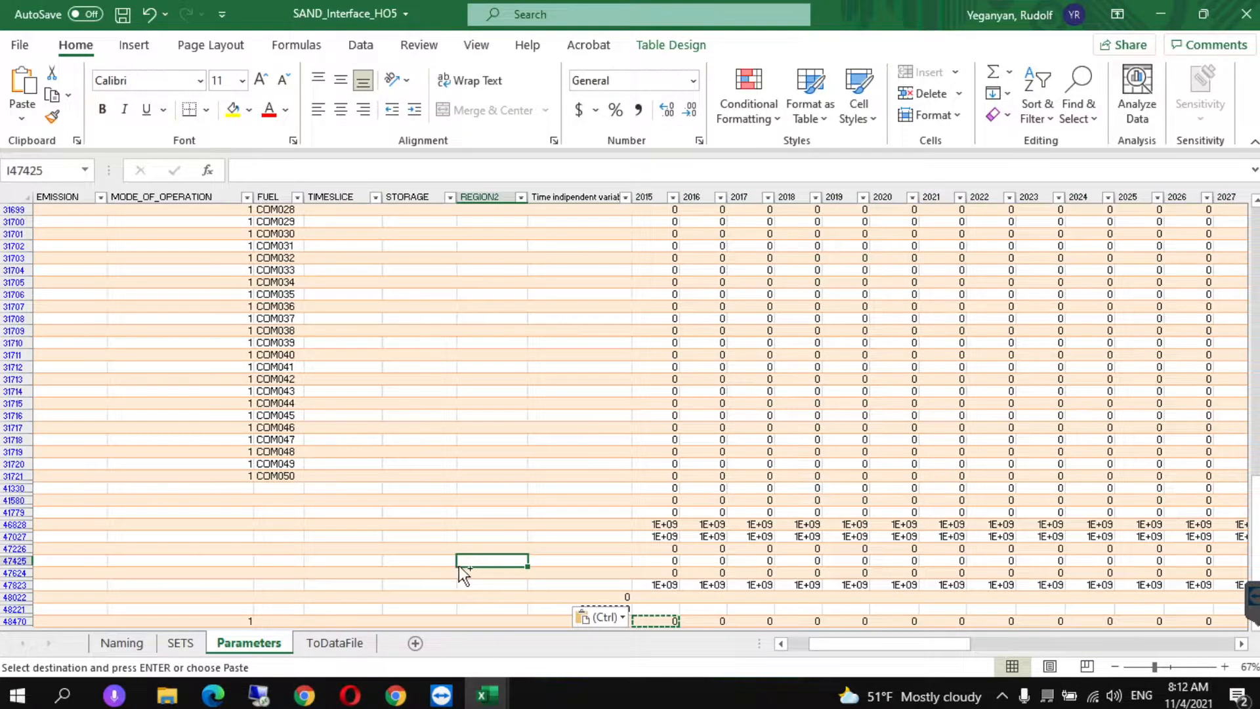
pyautogui.hotkey('ctrl', 's')
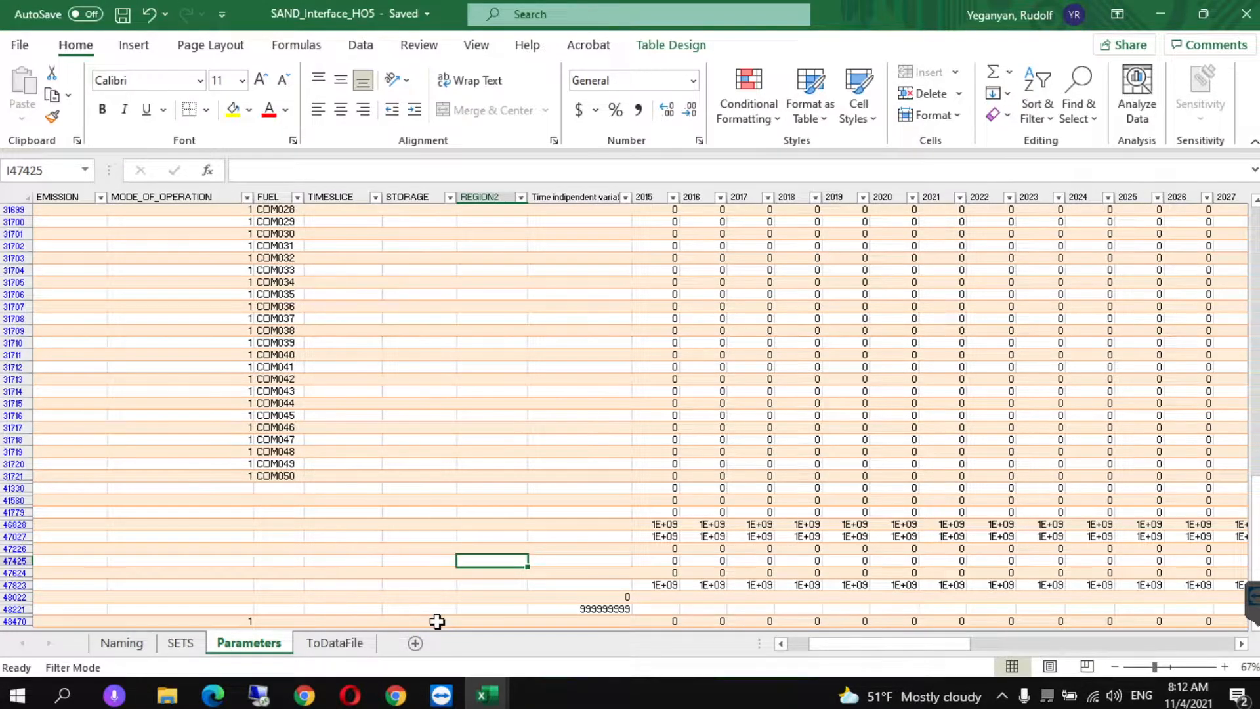
# Switch to the Hands-on exercise 5 PDF in Chrome and read page 5's ResidualCapacity notes and the list of remaining power plants.
pyautogui.click(395, 695)
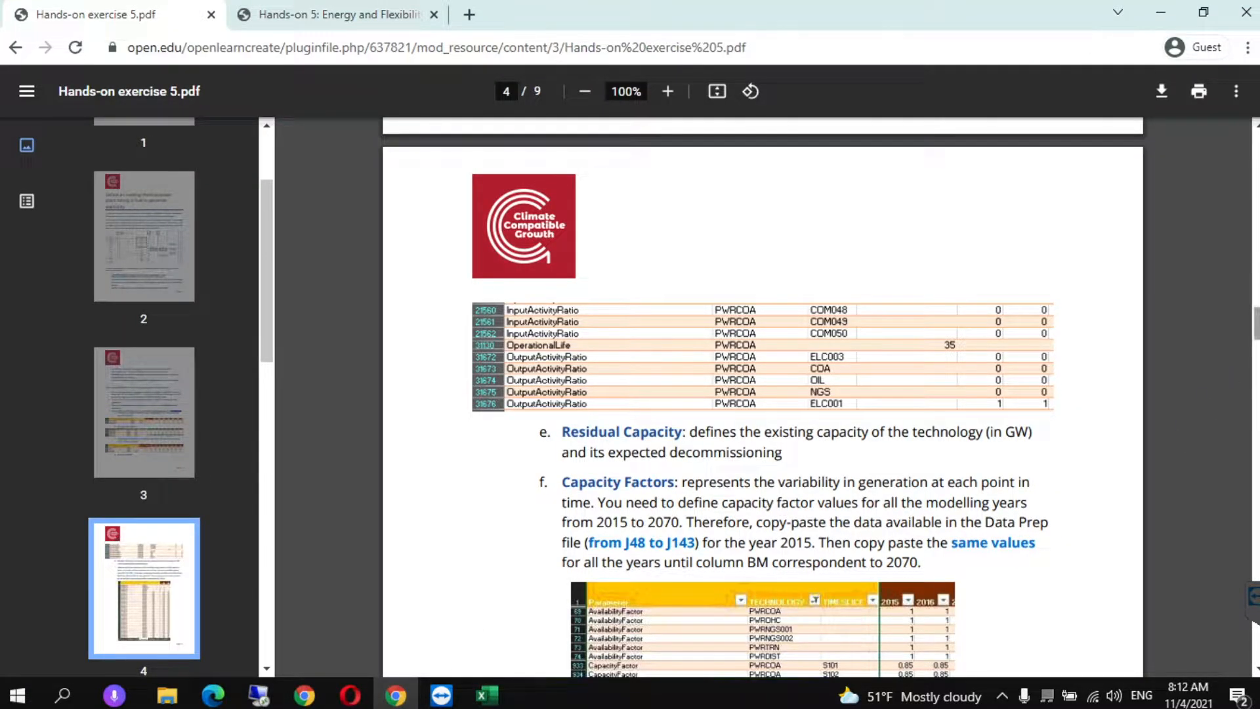
pyautogui.moveTo(1255, 321); pyautogui.dragTo(1254, 413)
pyautogui.moveTo(473, 176); pyautogui.dragTo(486, 199)
pyautogui.click(557, 234)
pyautogui.click(451, 217)
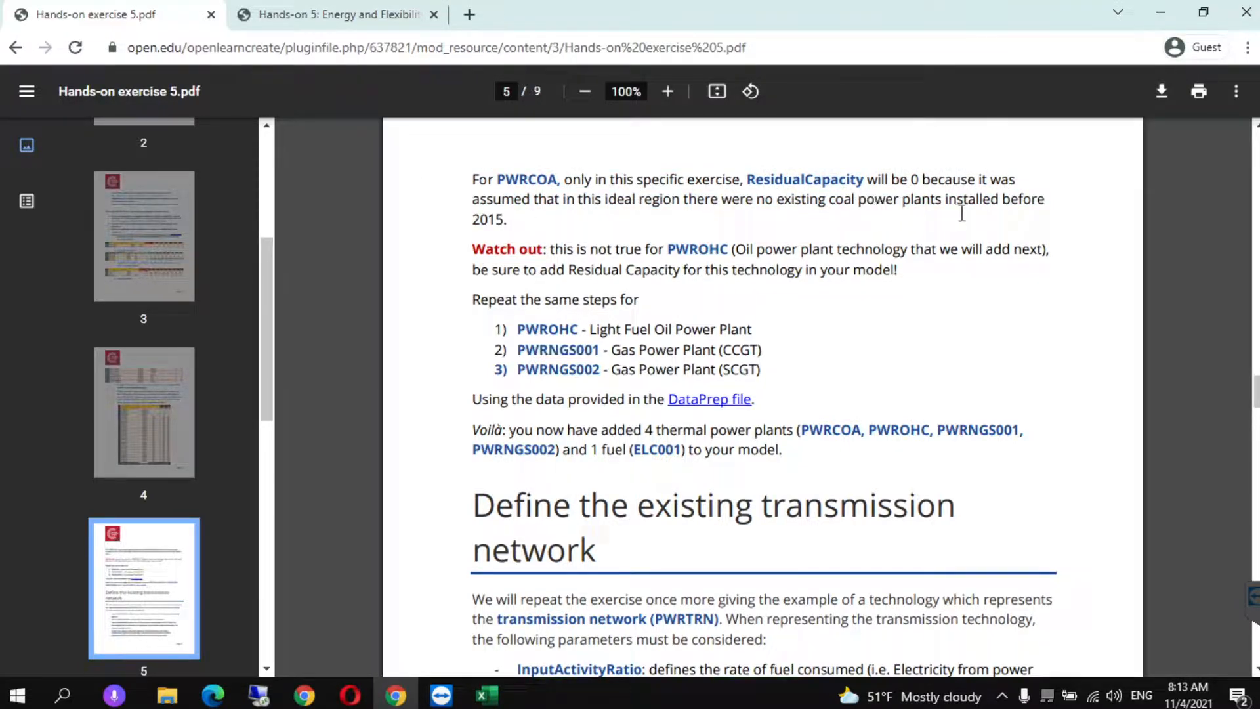
pyautogui.moveTo(470, 251); pyautogui.dragTo(509, 248)
pyautogui.moveTo(516, 328); pyautogui.dragTo(605, 370)
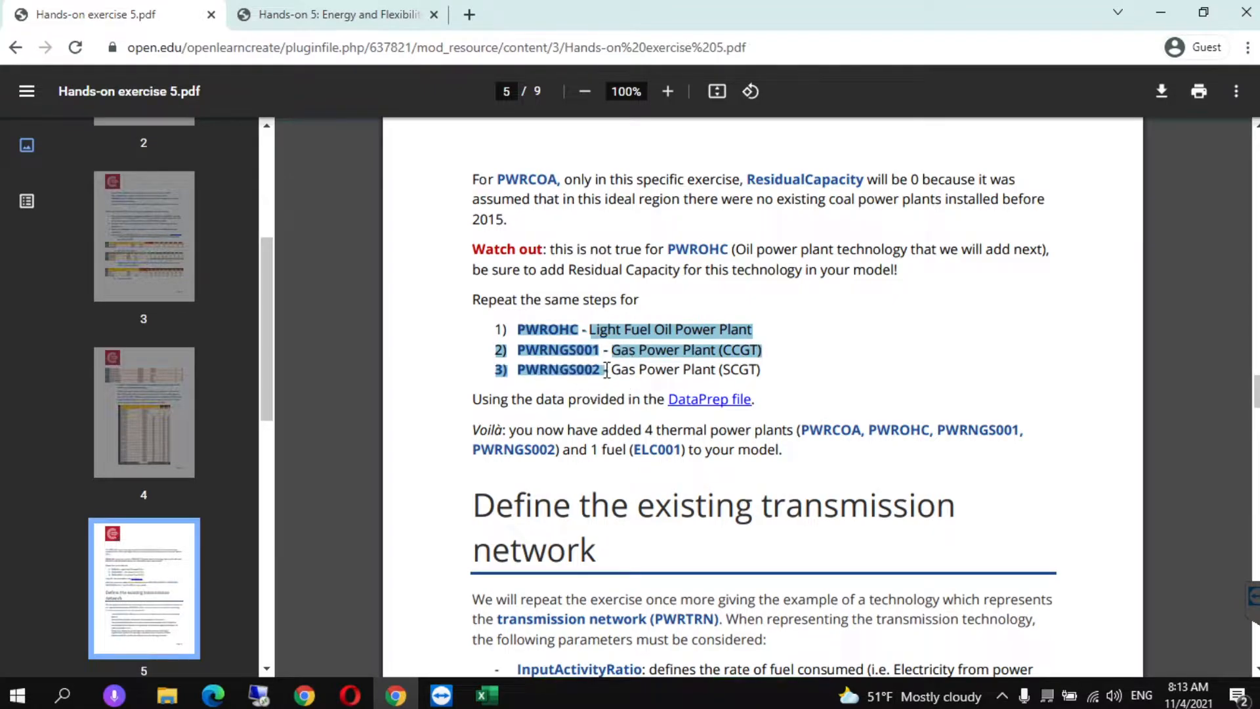
pyautogui.click(696, 315)
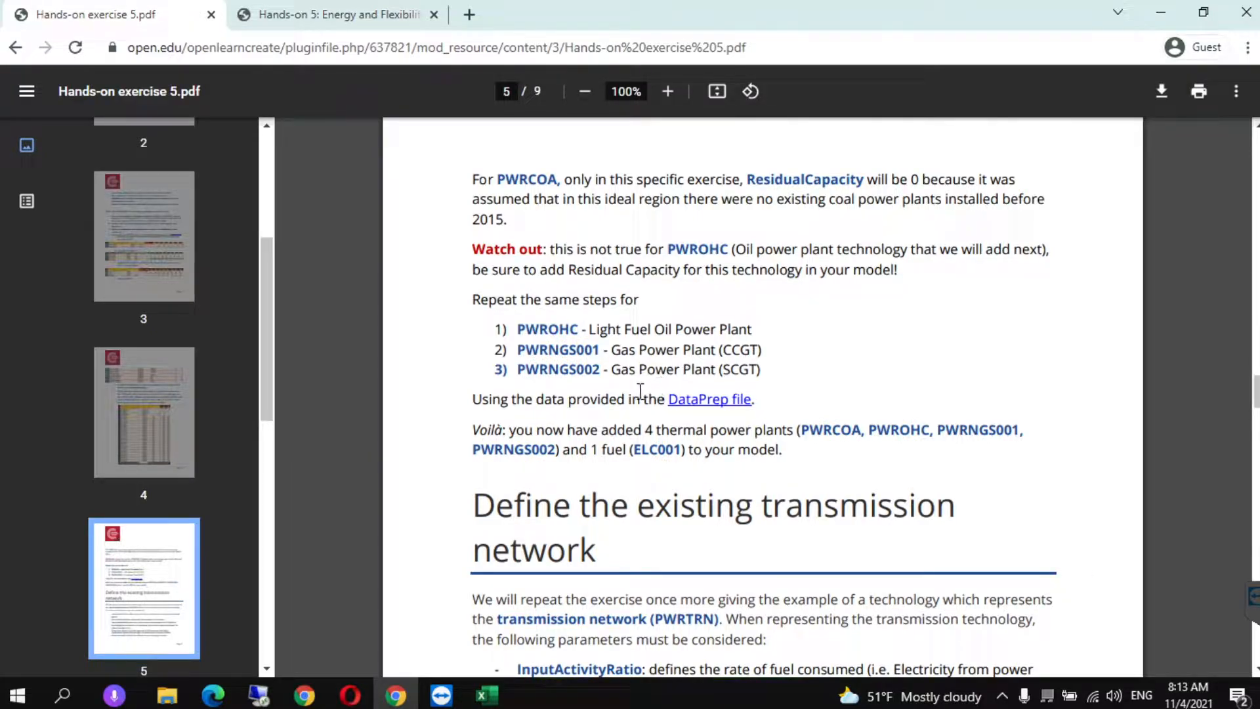
# Switch to the Data Prep for Hands-on 5 workbook and view the PWROHC, PWRNGS001 and PWRNGS002 sheets.
pyautogui.click(504, 692)
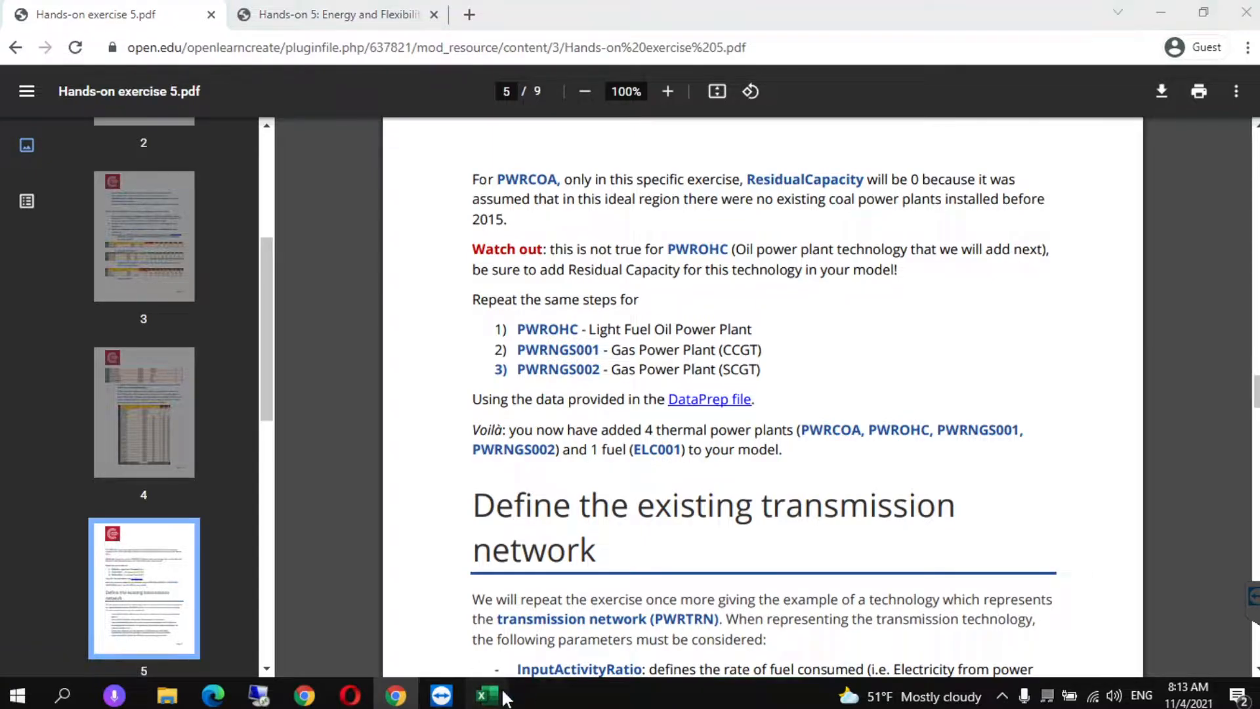
pyautogui.click(419, 592)
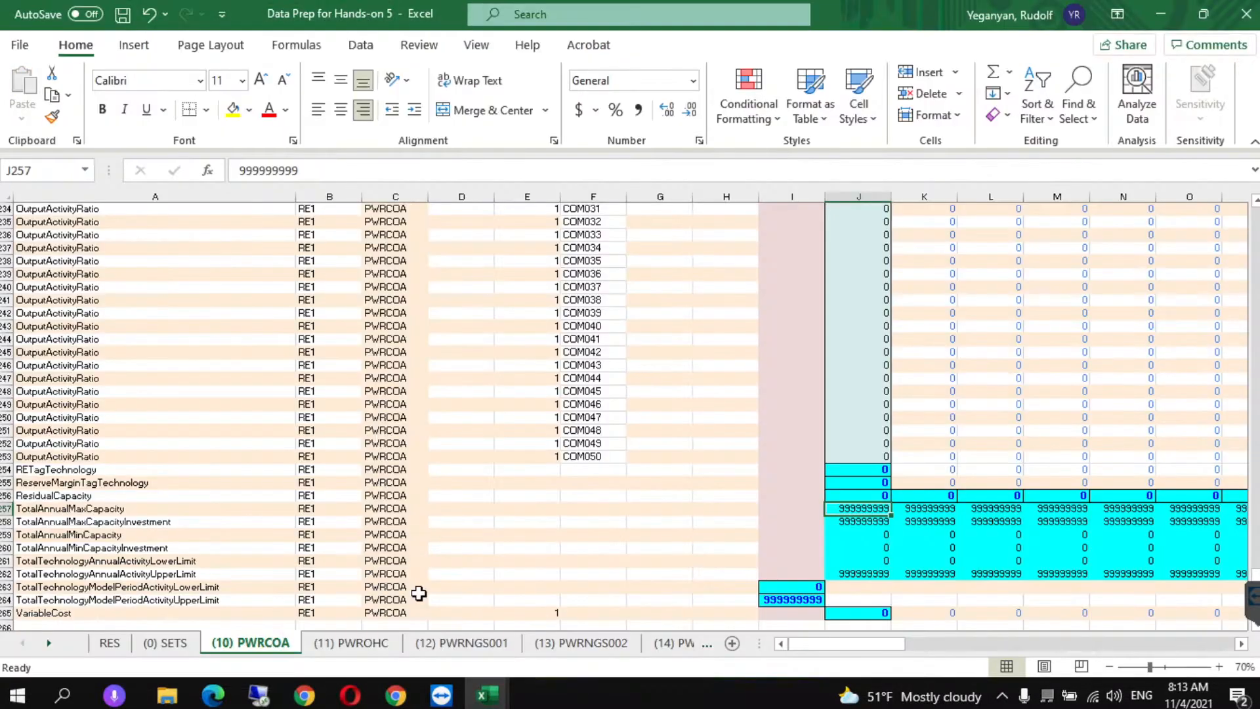
pyautogui.click(353, 642)
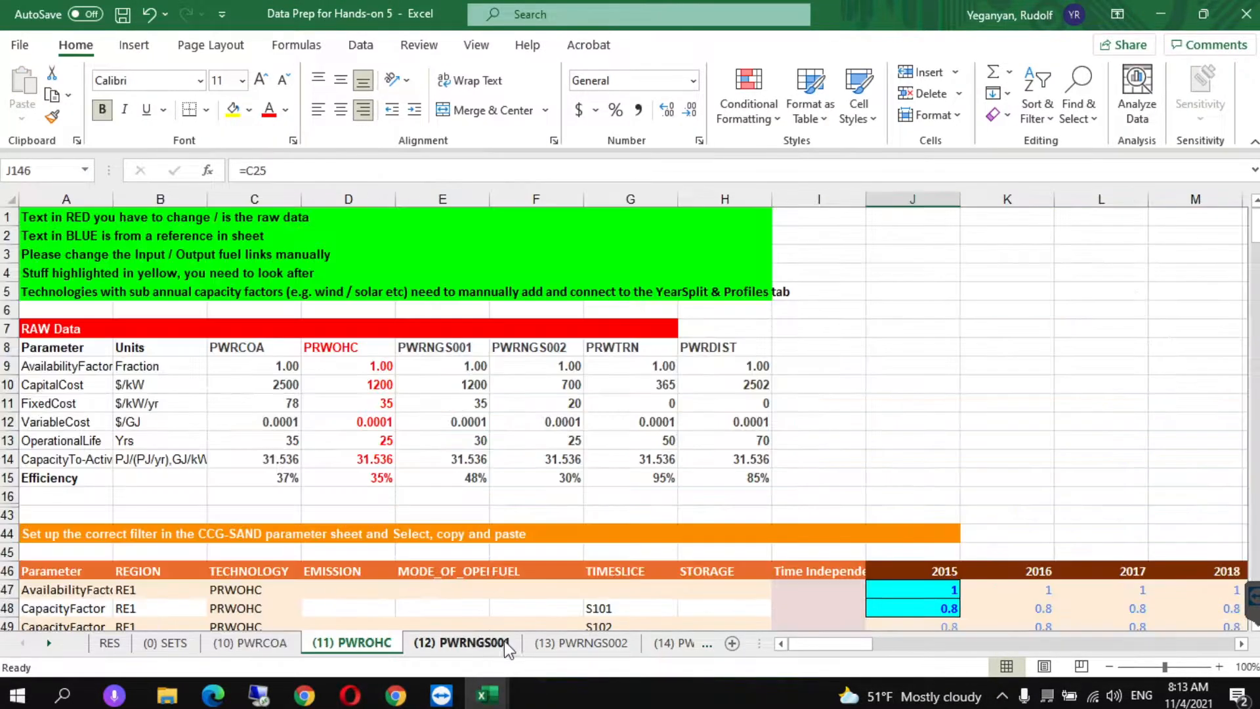
pyautogui.click(508, 645)
pyautogui.click(568, 646)
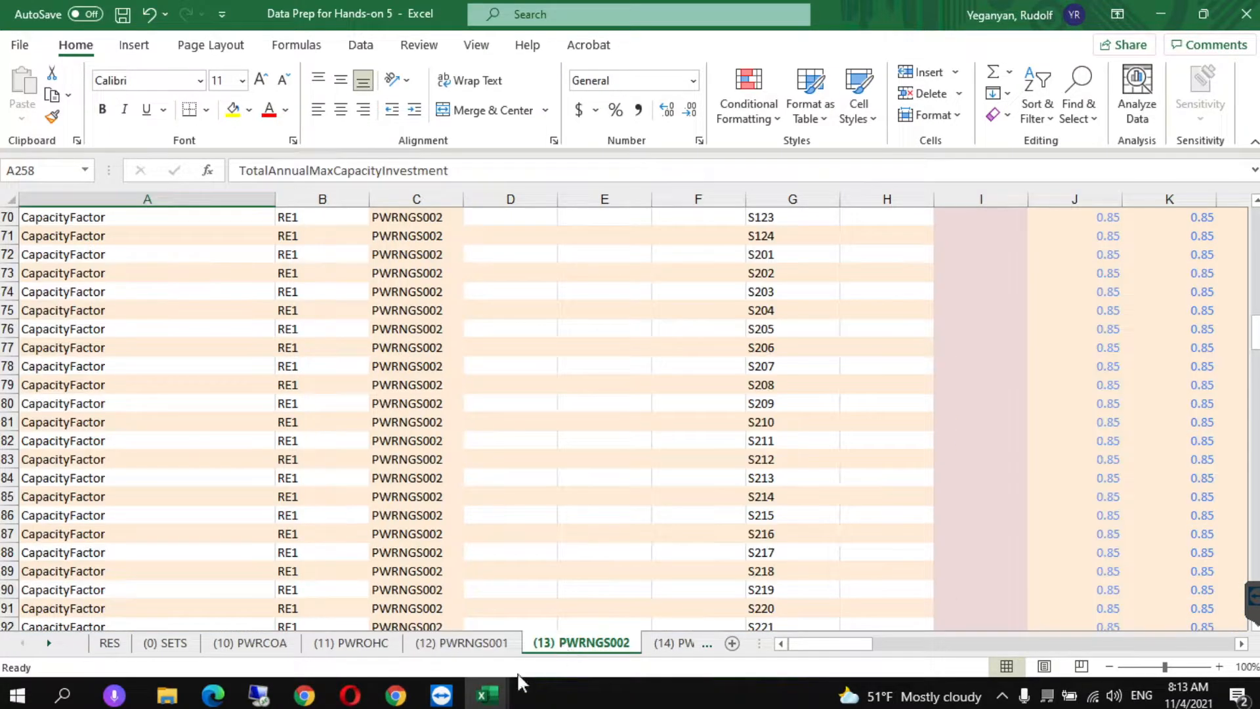
# Return to the exercise PDF in Chrome and read the existing transmission network section, including PWRTRN's required parameters and the instructions for adding it.
pyautogui.click(397, 697)
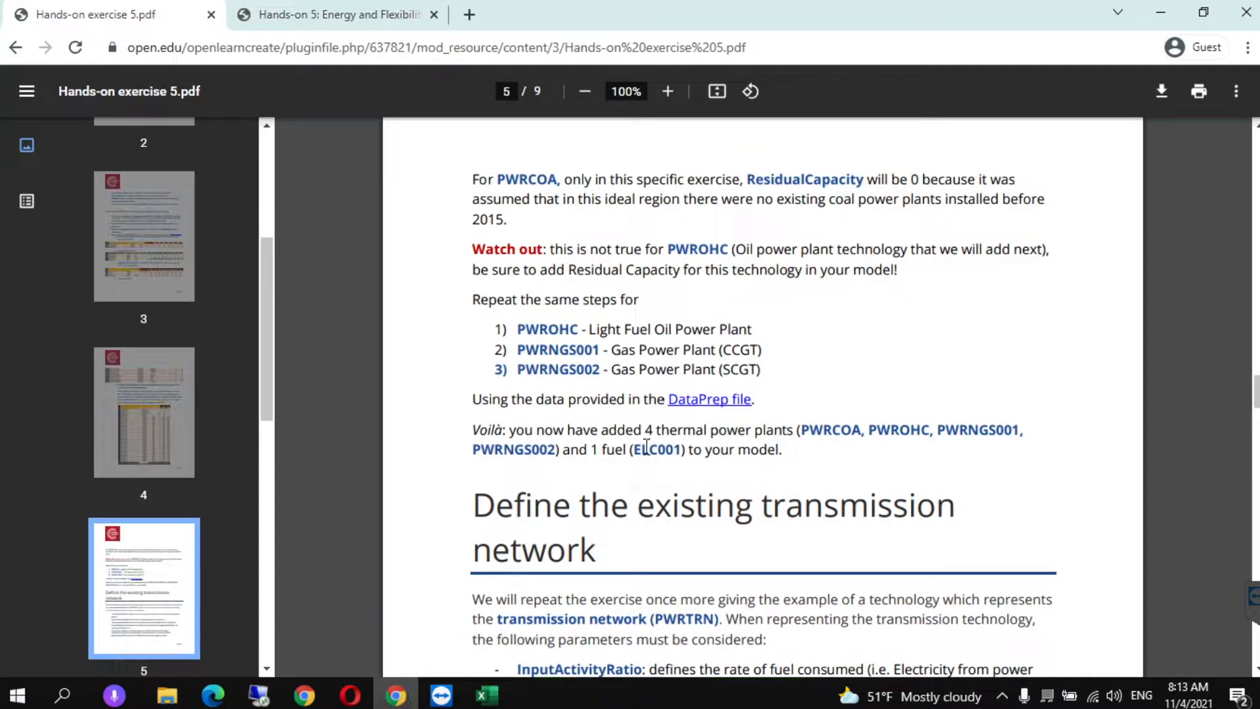
pyautogui.moveTo(1255, 383); pyautogui.dragTo(1255, 409)
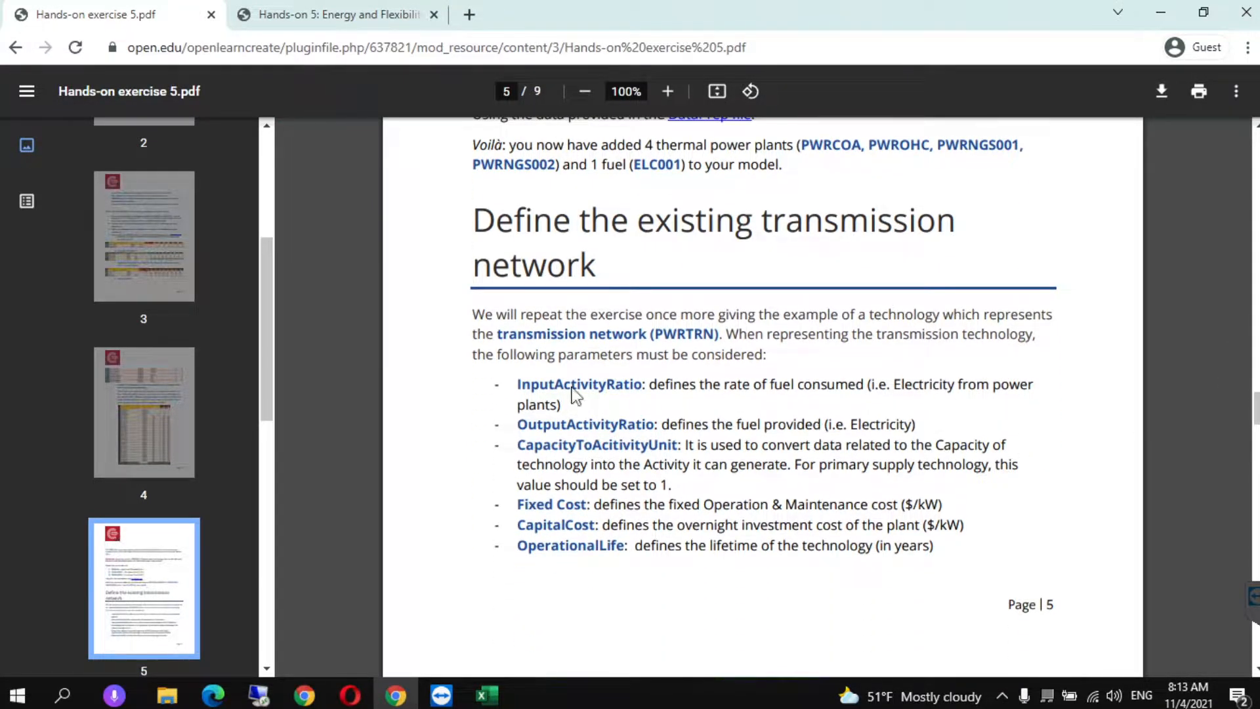
pyautogui.moveTo(518, 381); pyautogui.dragTo(641, 385)
pyautogui.click(643, 386)
pyautogui.moveTo(517, 426); pyautogui.dragTo(653, 426)
pyautogui.moveTo(518, 446); pyautogui.dragTo(679, 446)
pyautogui.moveTo(518, 504); pyautogui.dragTo(585, 504)
pyautogui.moveTo(518, 532); pyautogui.dragTo(630, 546)
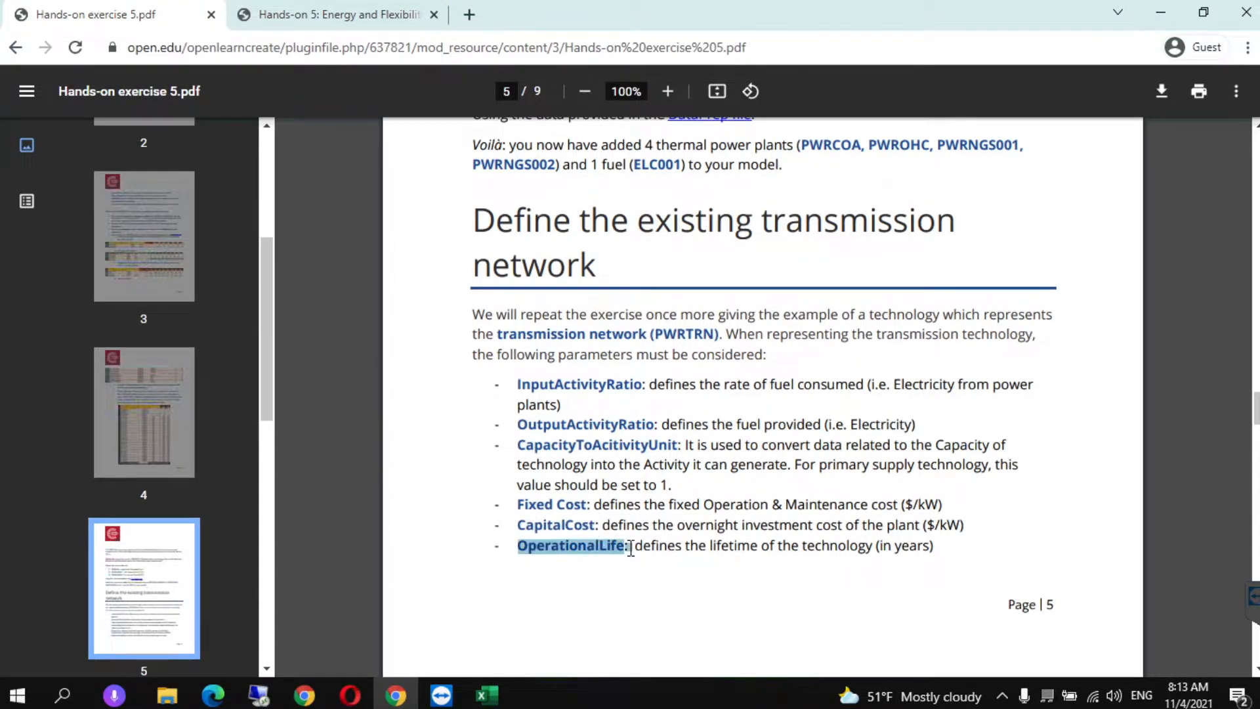
pyautogui.scroll(-6, 1240, 406)
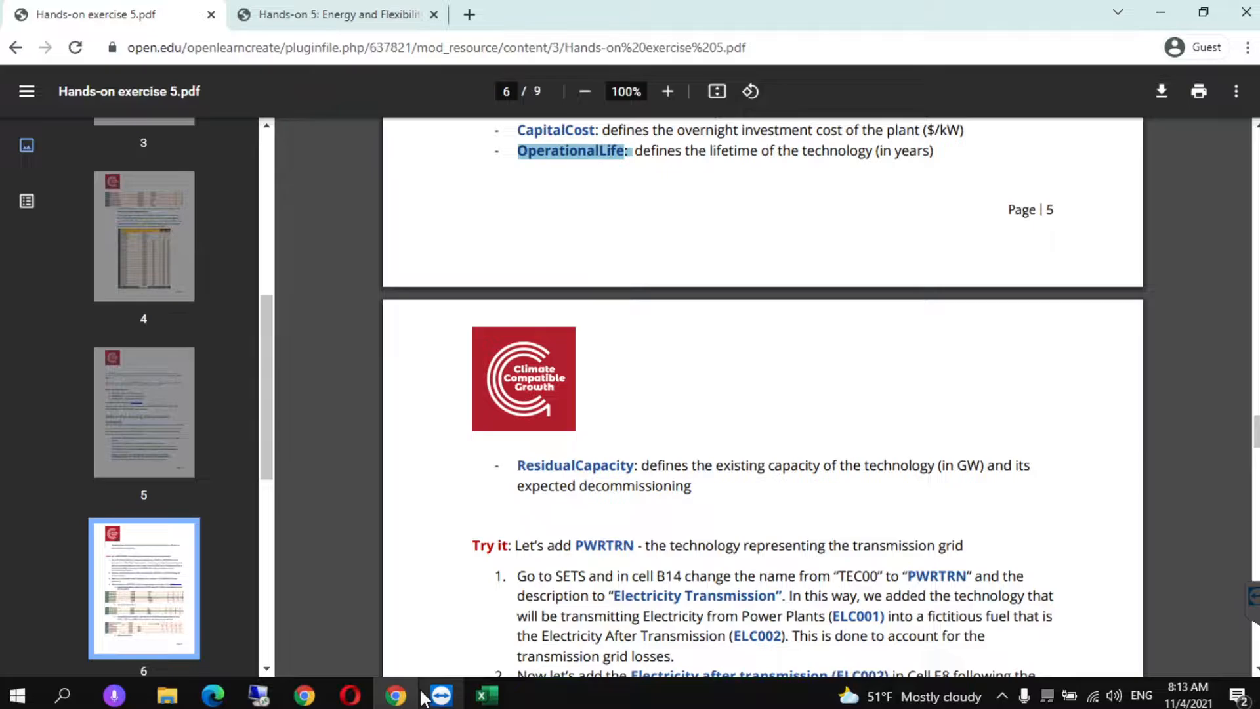
# Switch to SAND_Interface_HO5 and change the technology code in cell B14 of the SETS sheet to PWRTRN.
pyautogui.moveTo(485, 696)
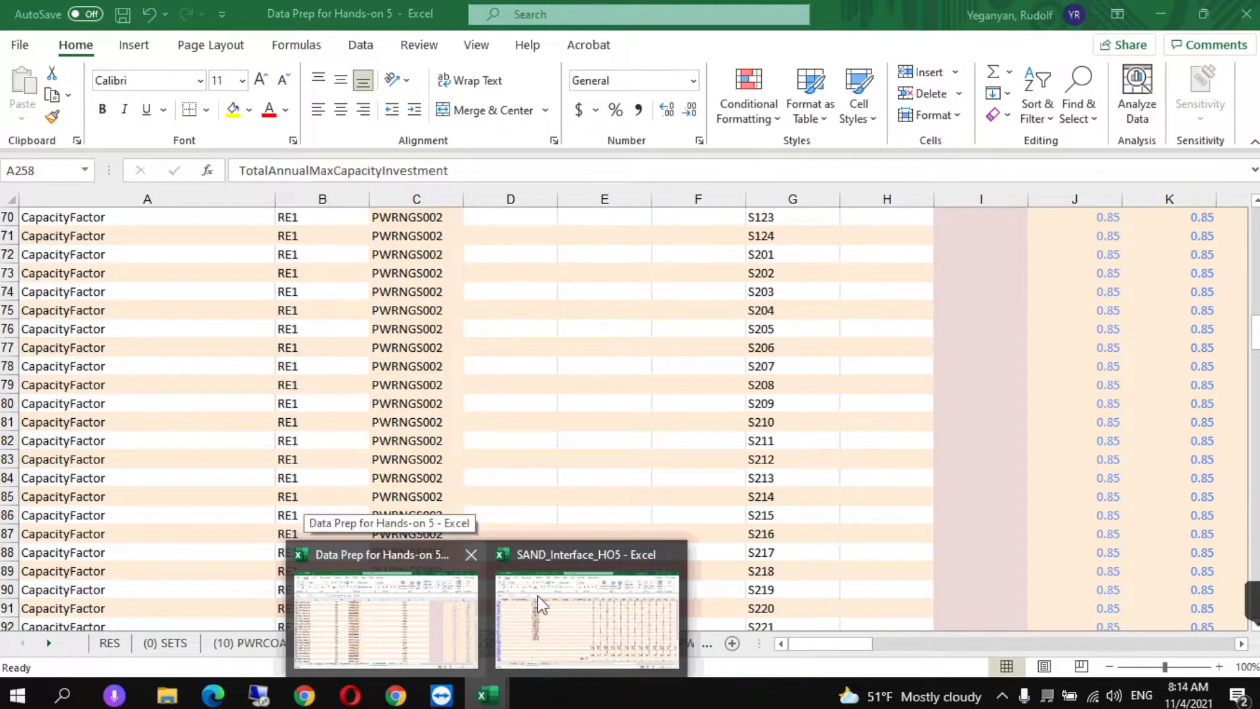
pyautogui.click(539, 597)
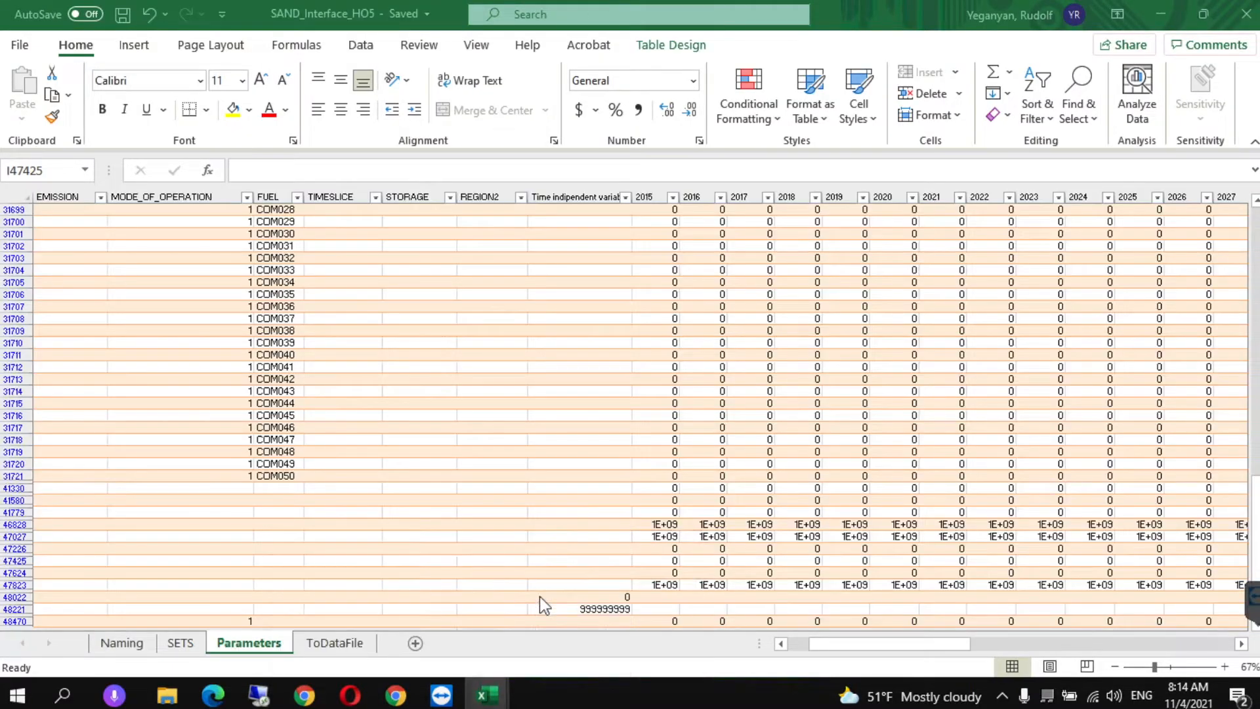
pyautogui.click(177, 645)
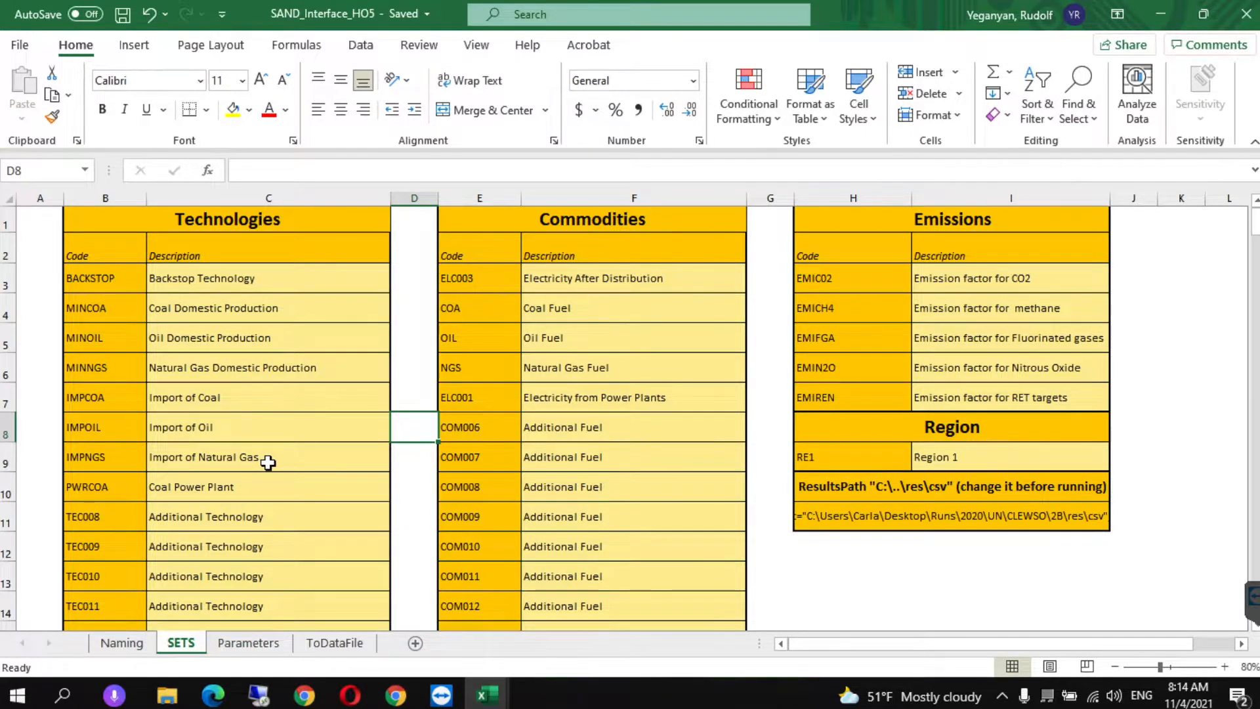
pyautogui.press('ctrl')
pyautogui.click(87, 608)
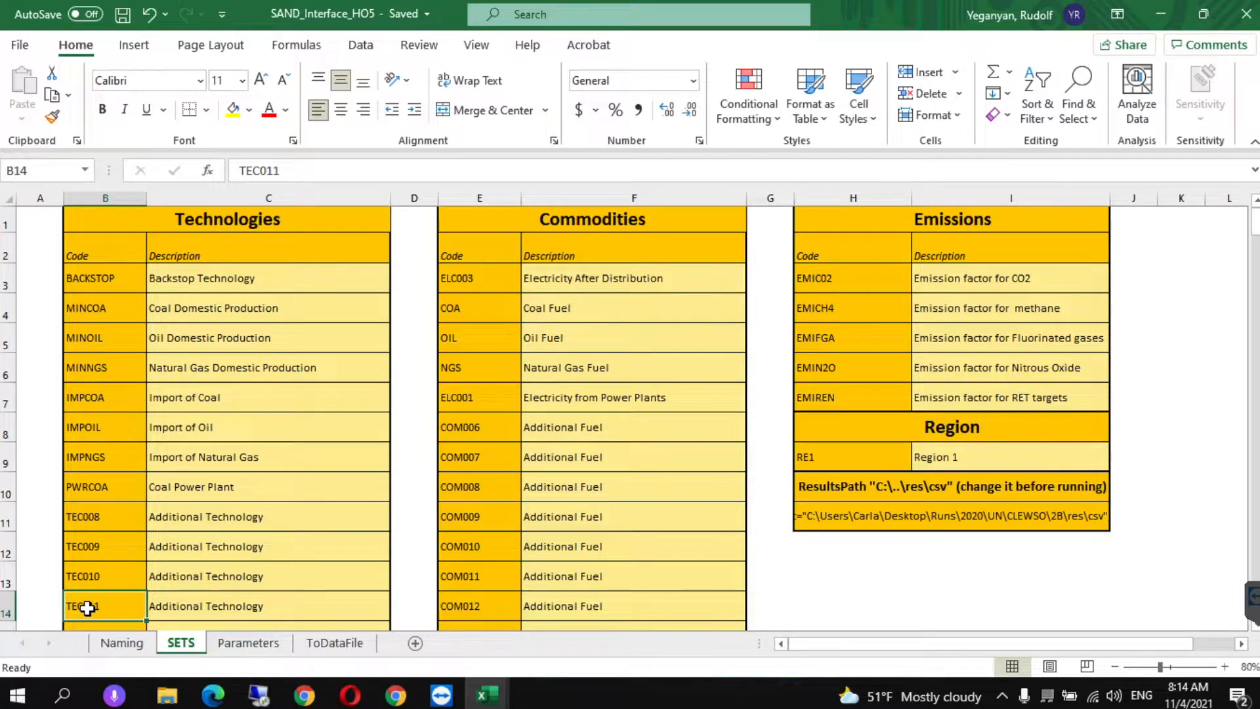
pyautogui.doubleClick(269, 181)
pyautogui.write('PWRTRN')
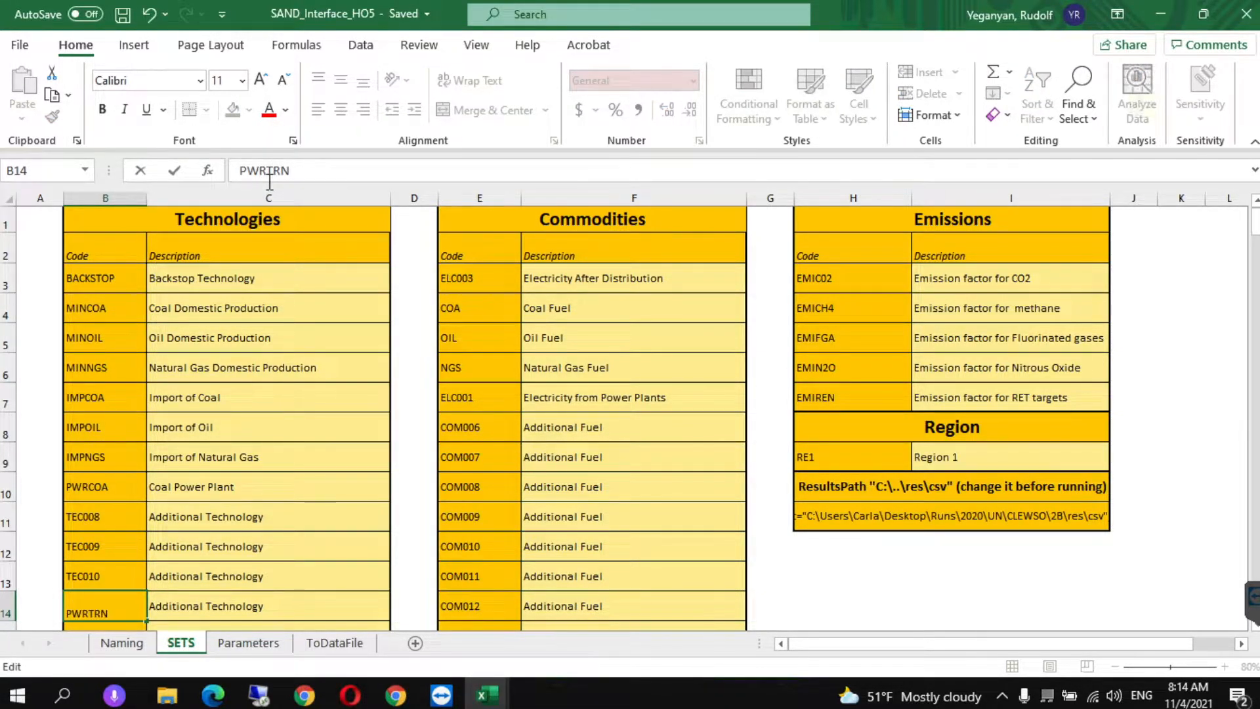
# Change PWRTRN's description in cell C14 of the SETS sheet to Electricity Transmission.
pyautogui.click(187, 600)
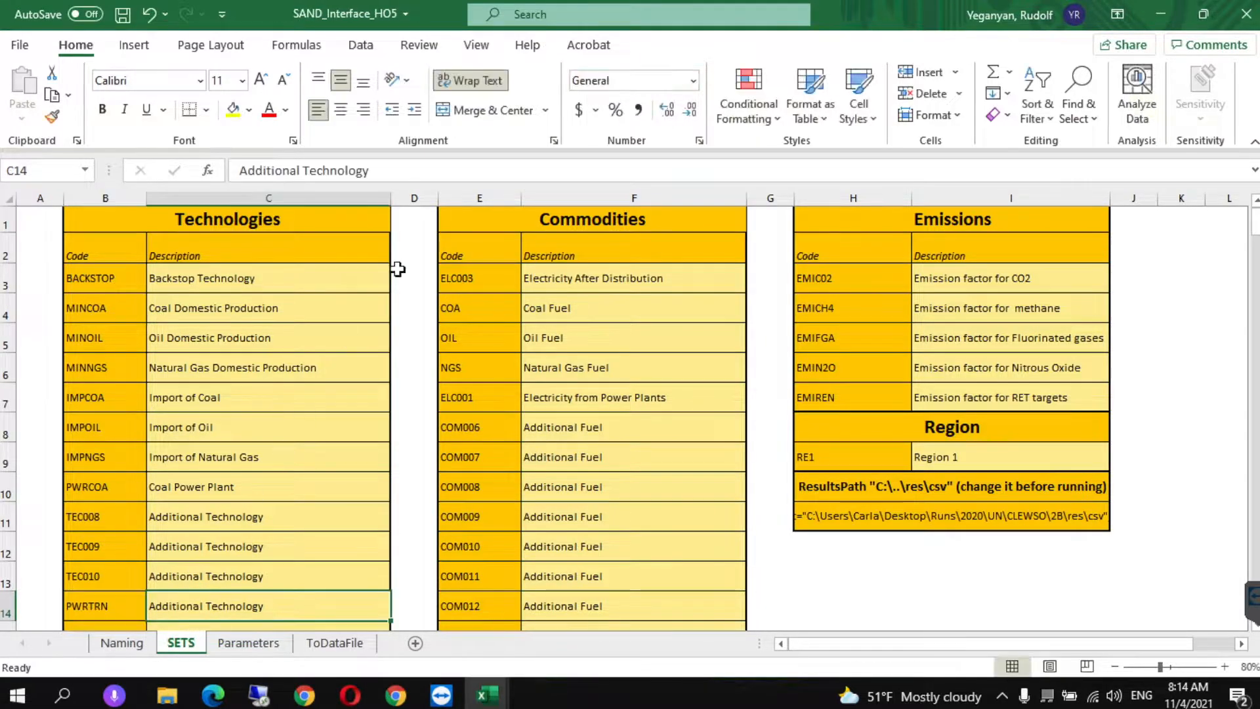
pyautogui.tripleClick(337, 161)
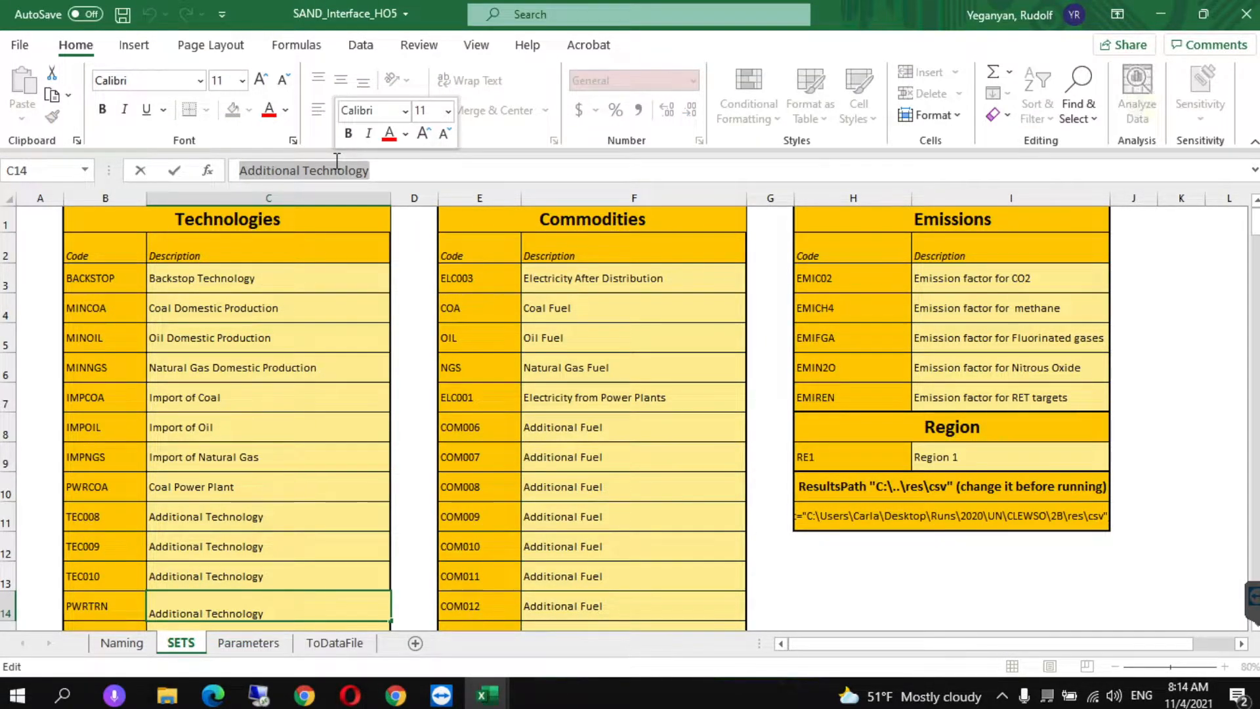
pyautogui.write('Elec')
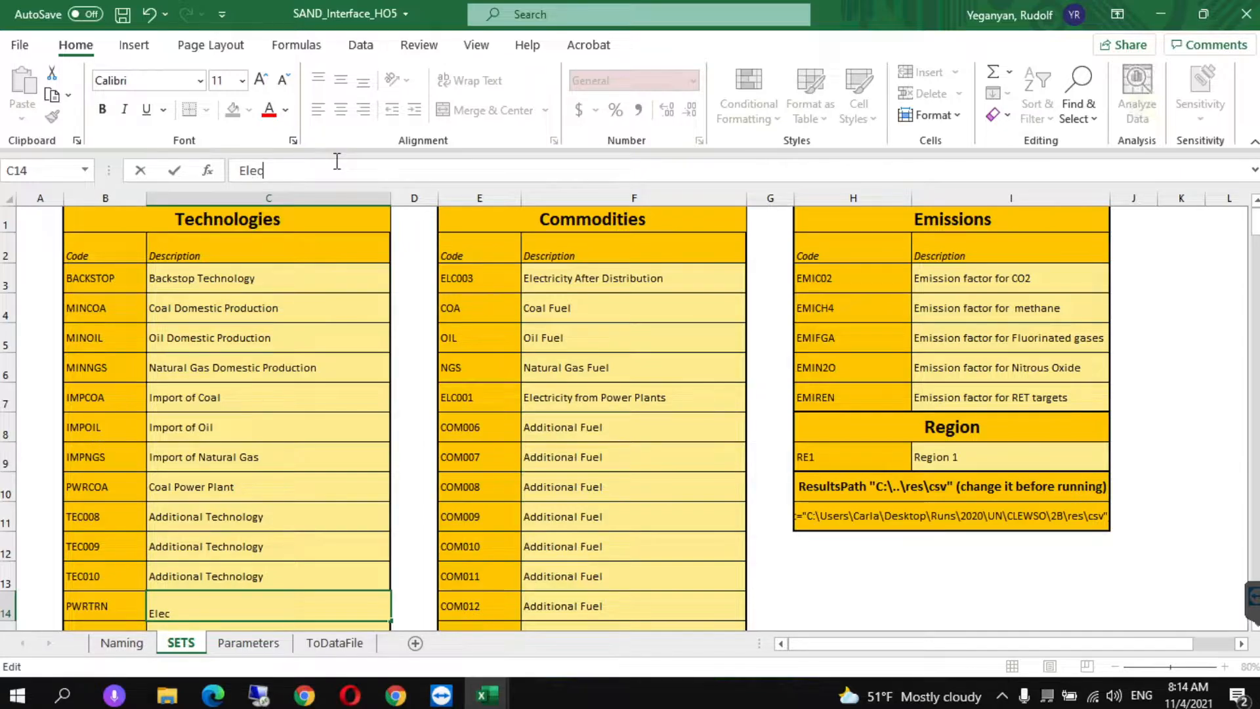
pyautogui.write('tricity ')
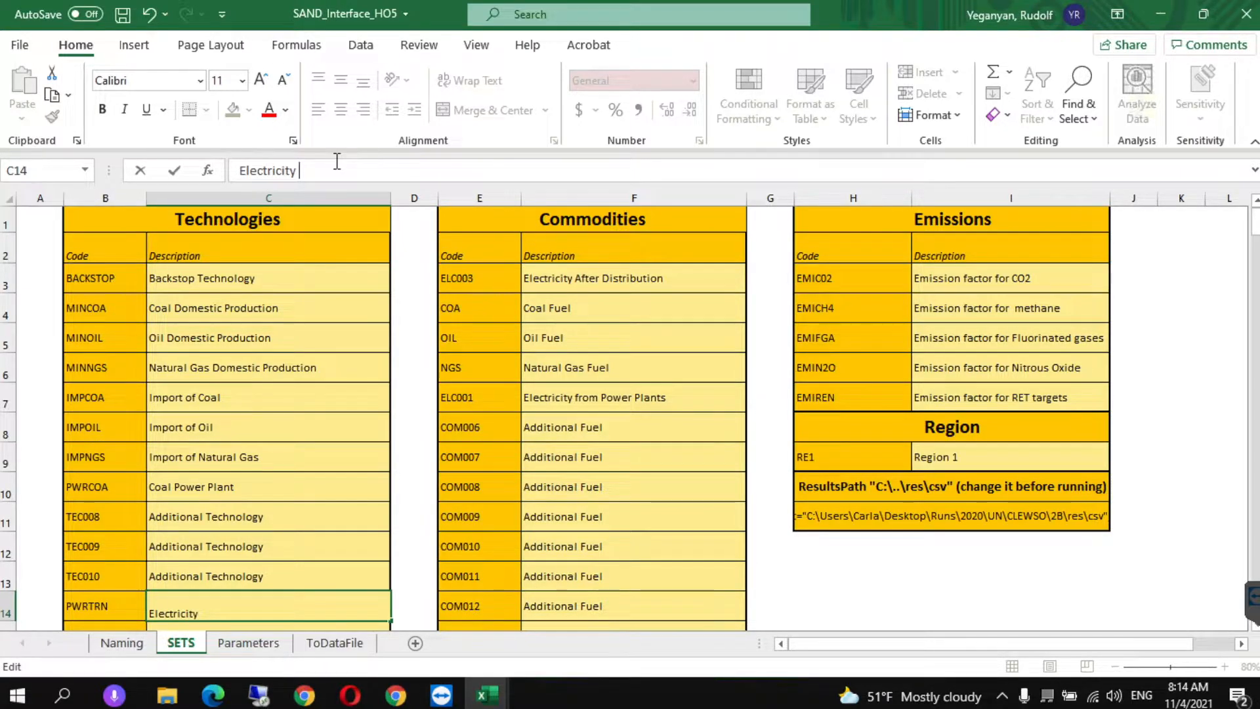
pyautogui.write('Transmission')
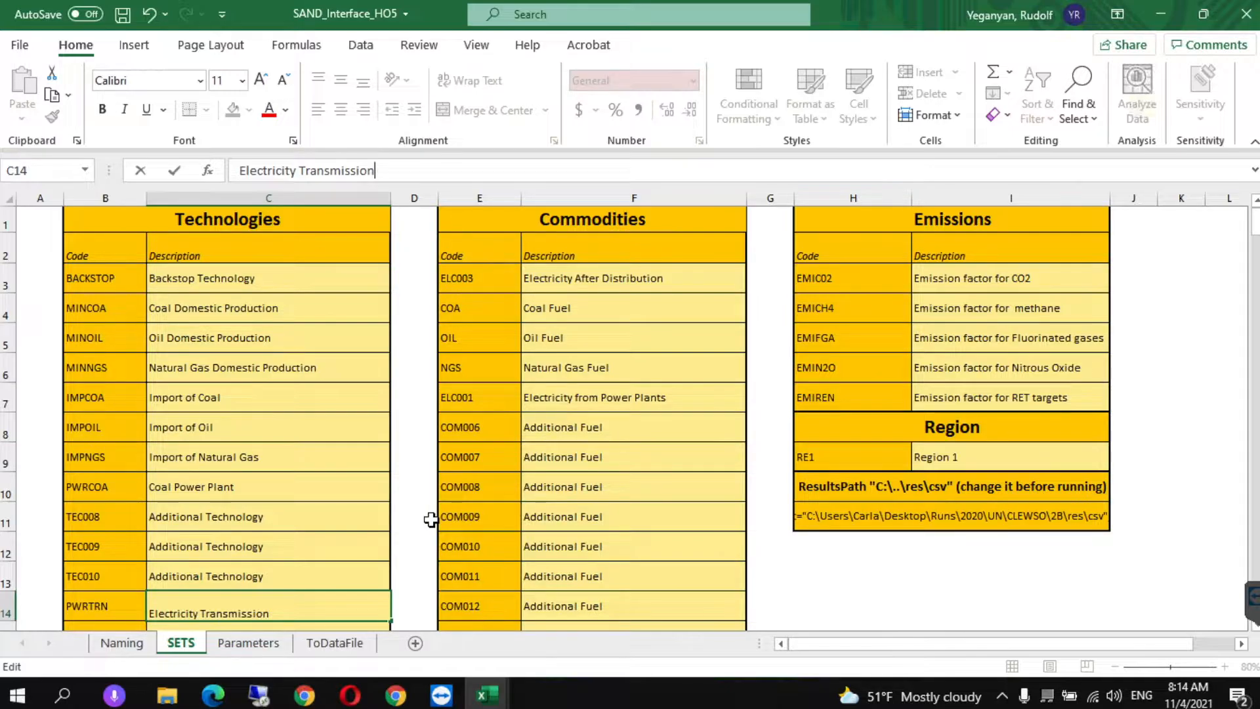
pyautogui.click(407, 531)
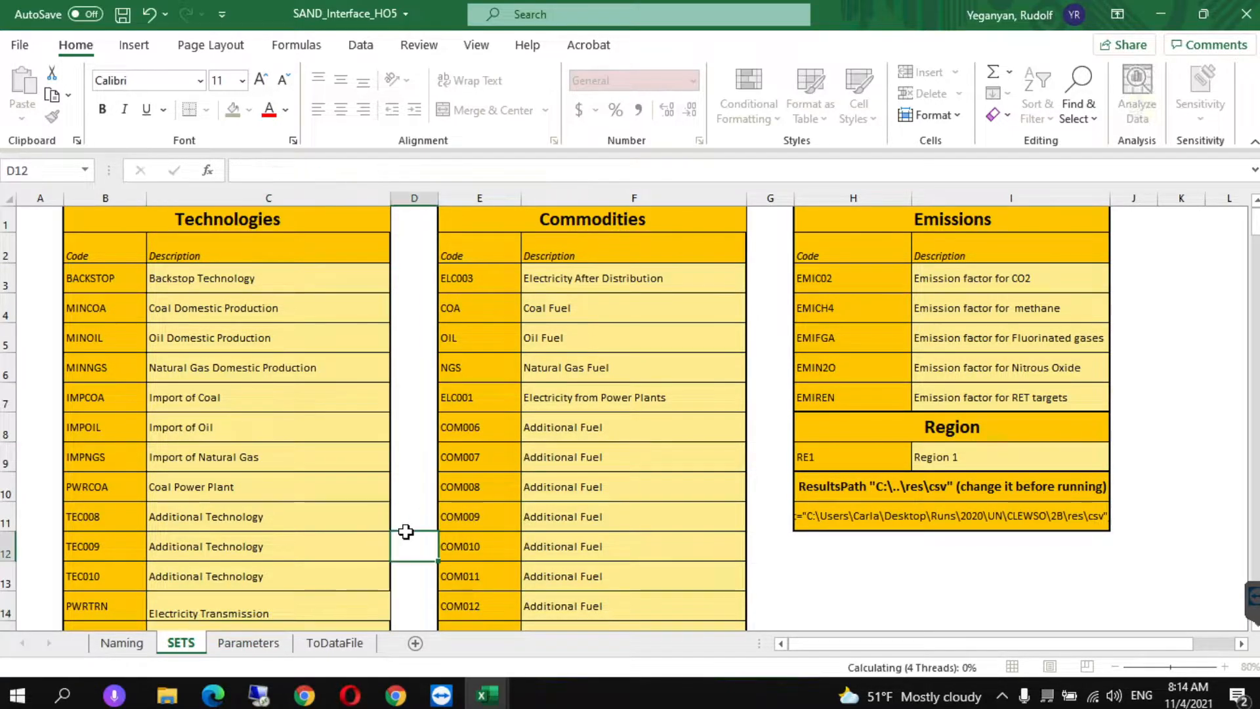
# Switch to the Hands-on exercise 5 PDF in Chrome and read page 6's instructions for adding PWRTRN and the ELC002 commodity.
pyautogui.click(395, 695)
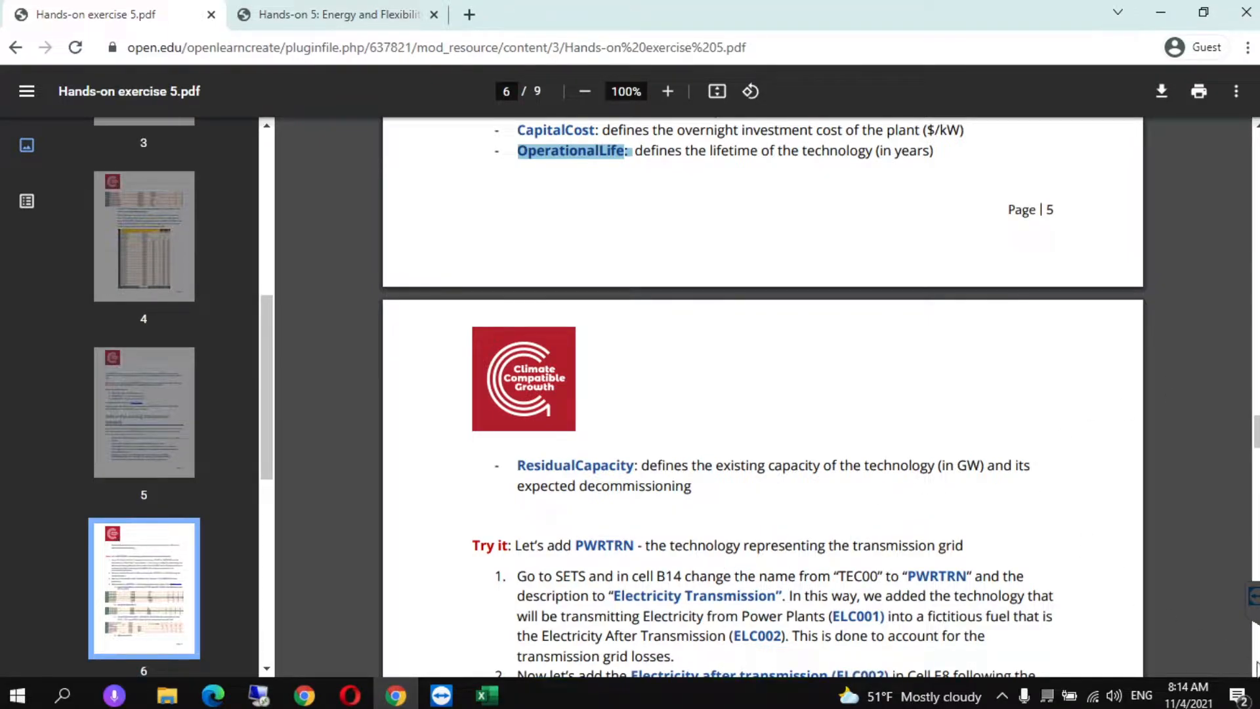
pyautogui.scroll(-1, 1240, 656)
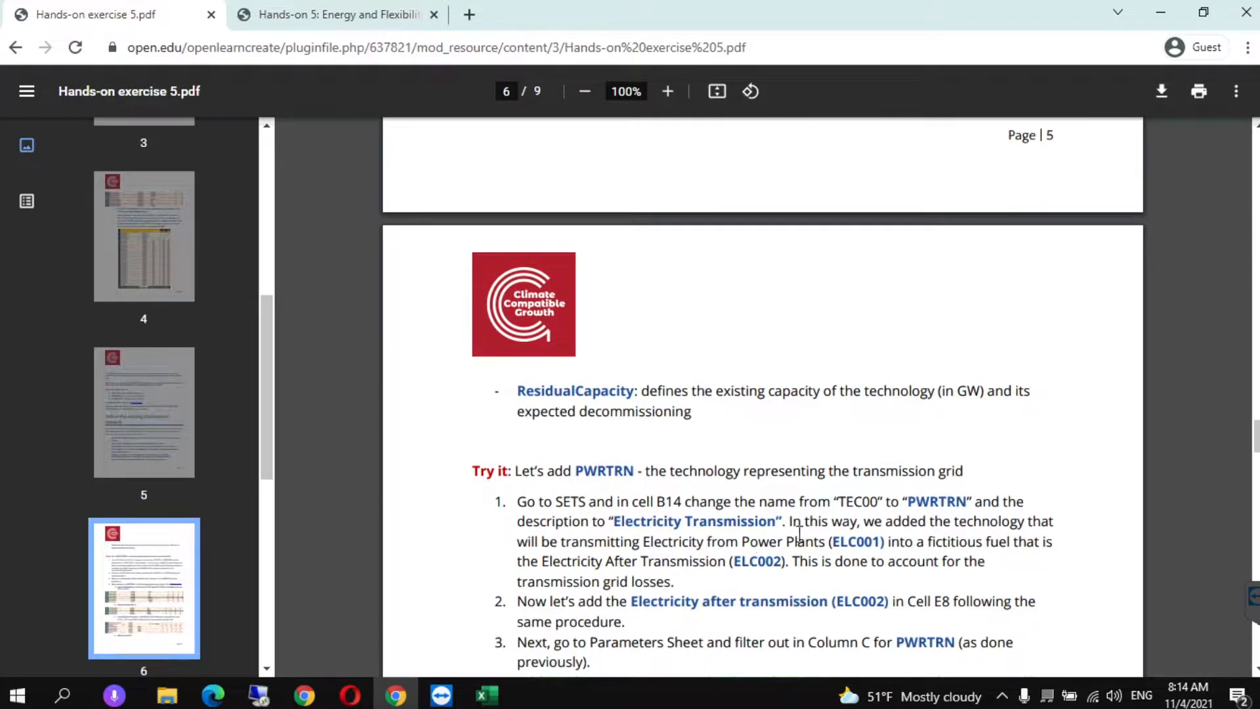
pyautogui.moveTo(791, 522); pyautogui.dragTo(820, 584)
pyautogui.click(777, 582)
pyautogui.scroll(-1, 1253, 668)
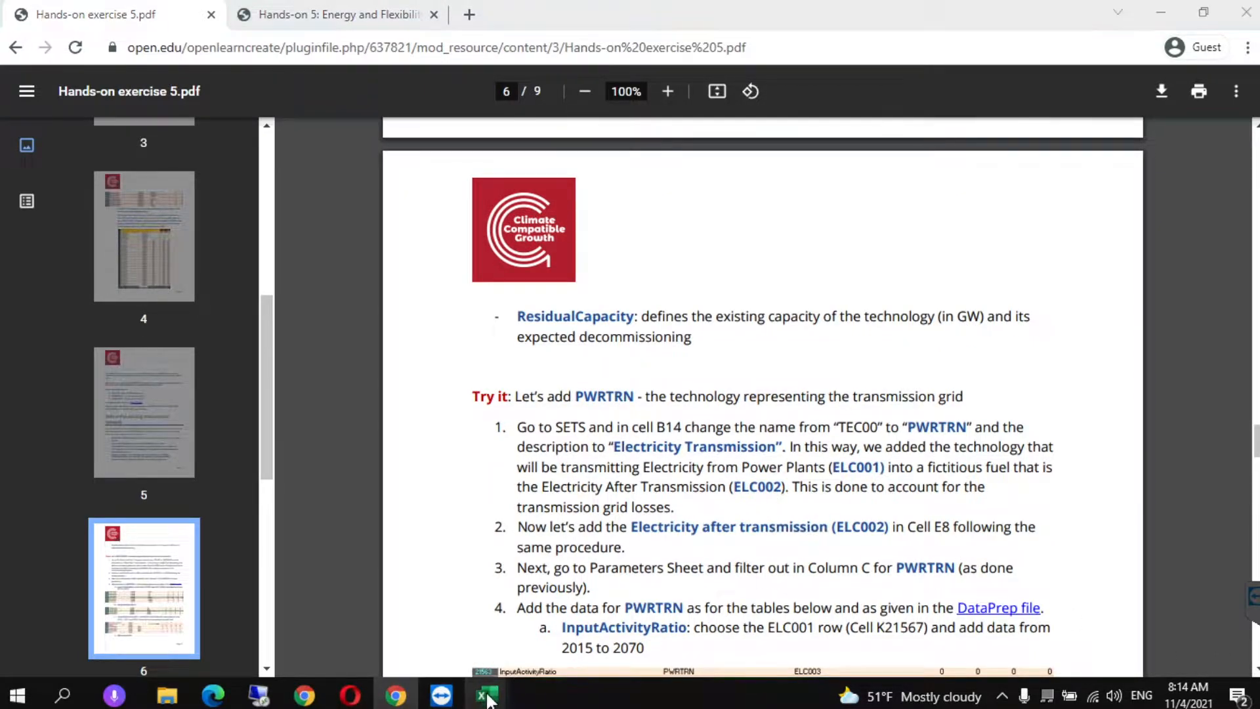
# Switch back to SAND_Interface_HO5 and change the commodity code in cell E8 of the SETS sheet to ELC002.
pyautogui.moveTo(388, 646)
pyautogui.click(543, 613)
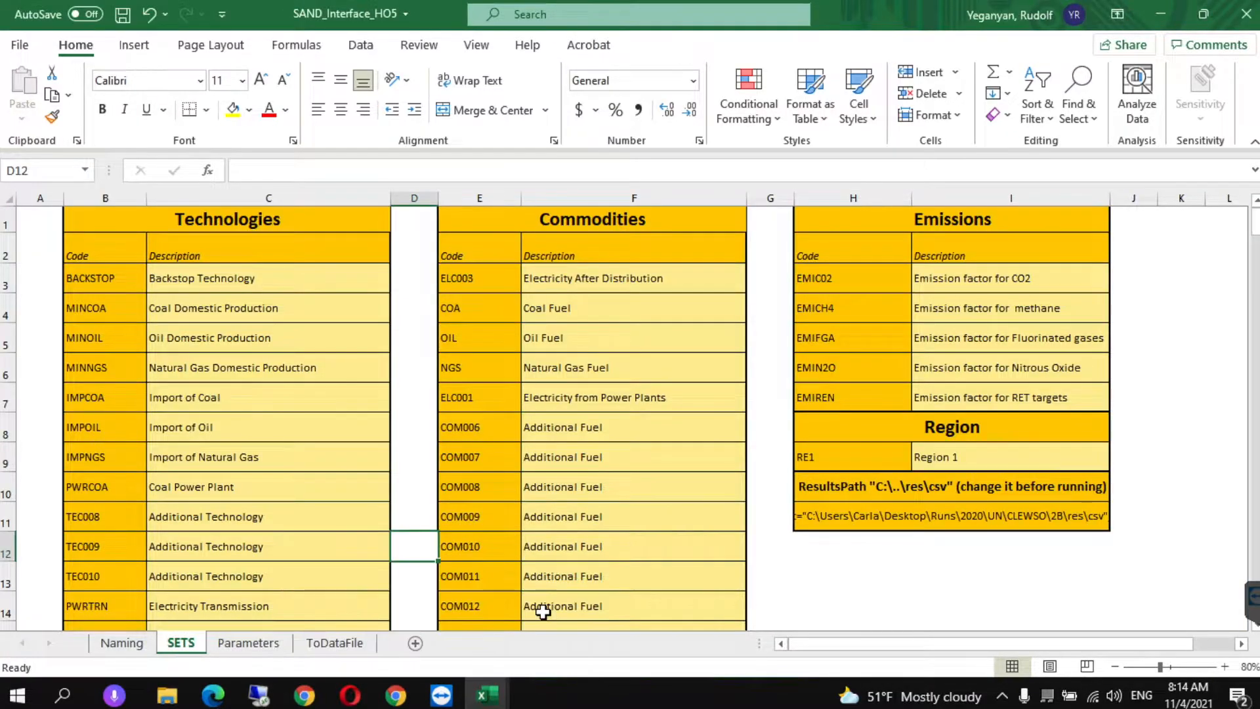
pyautogui.click(465, 435)
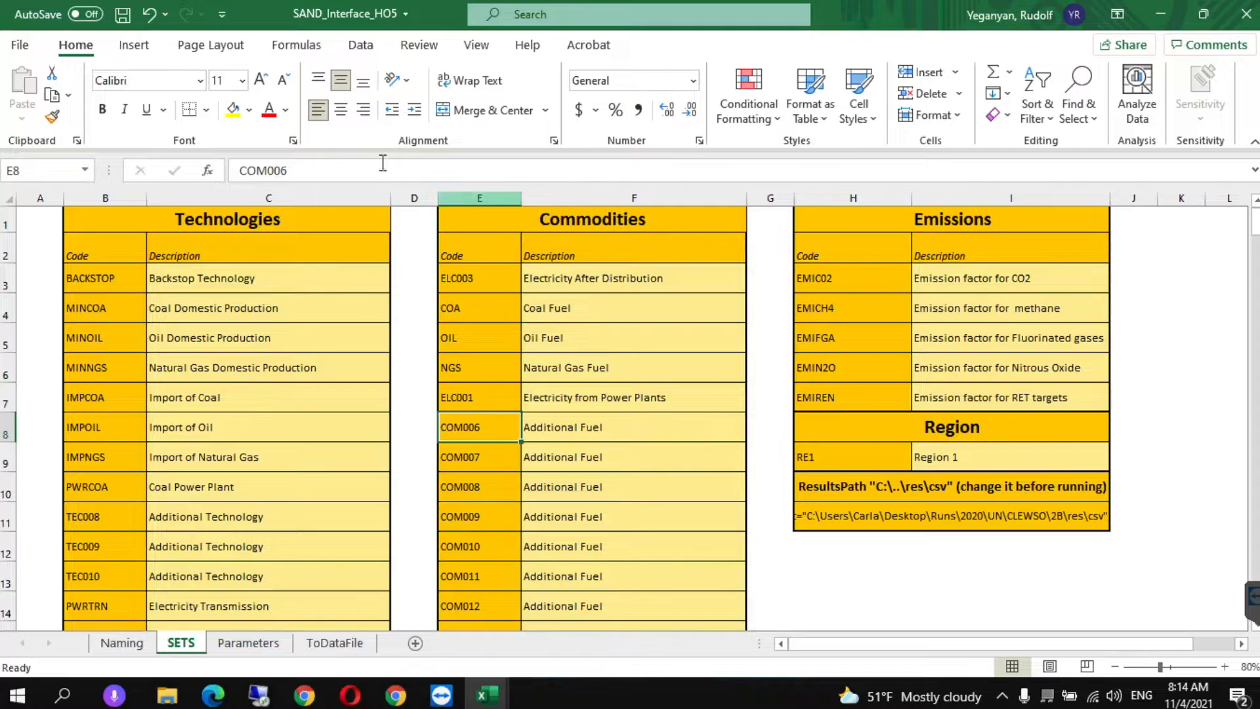
pyautogui.doubleClick(335, 172)
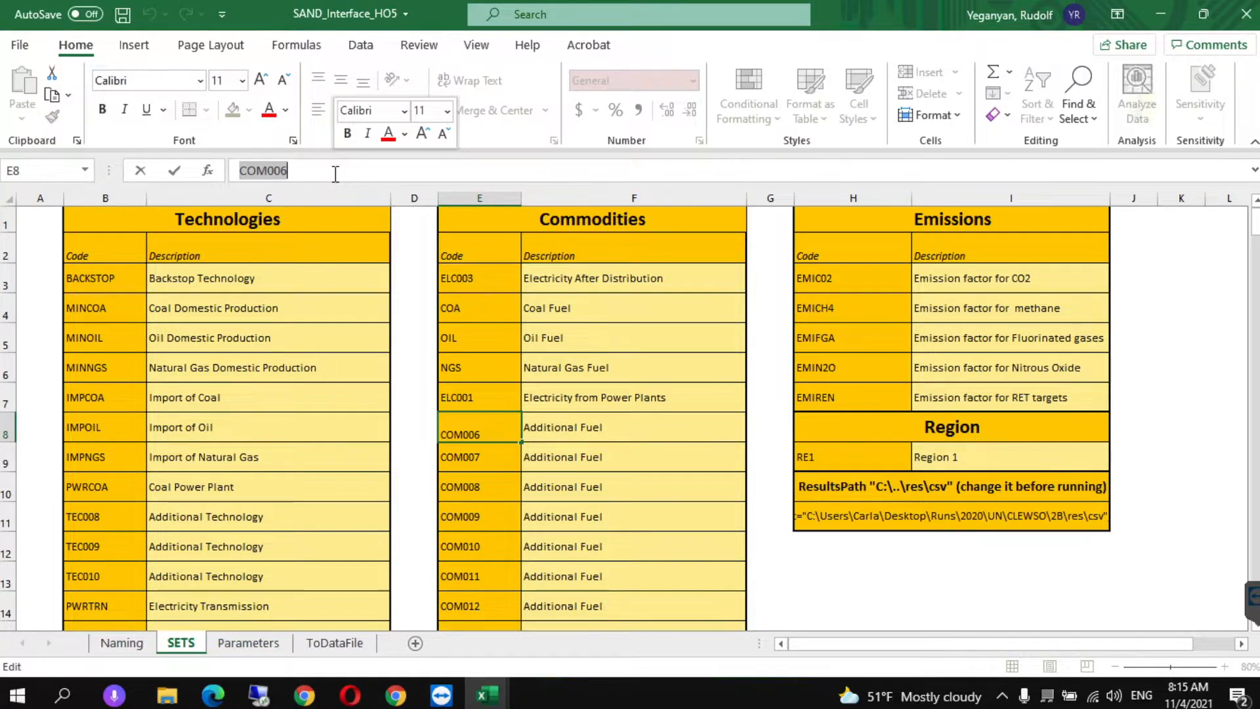
pyautogui.write('ELC002')
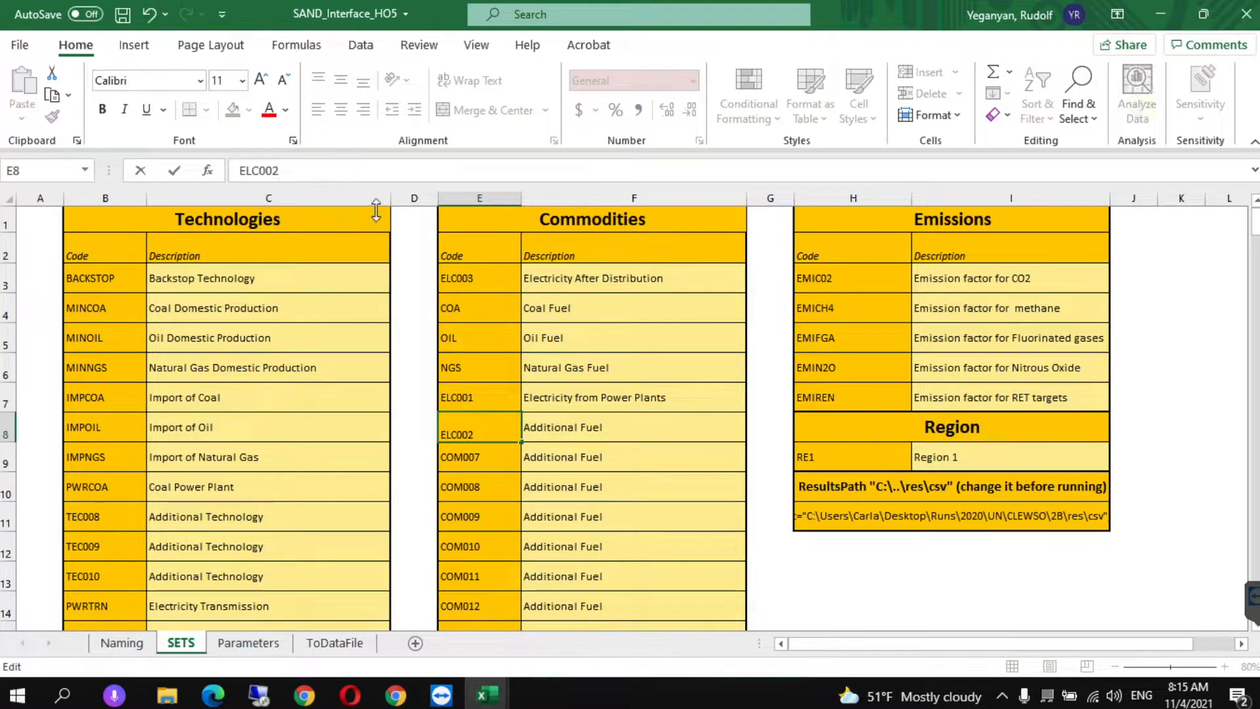
# Change ELC002's description in cell F8 to Electricity after Transmission.
pyautogui.click(543, 435)
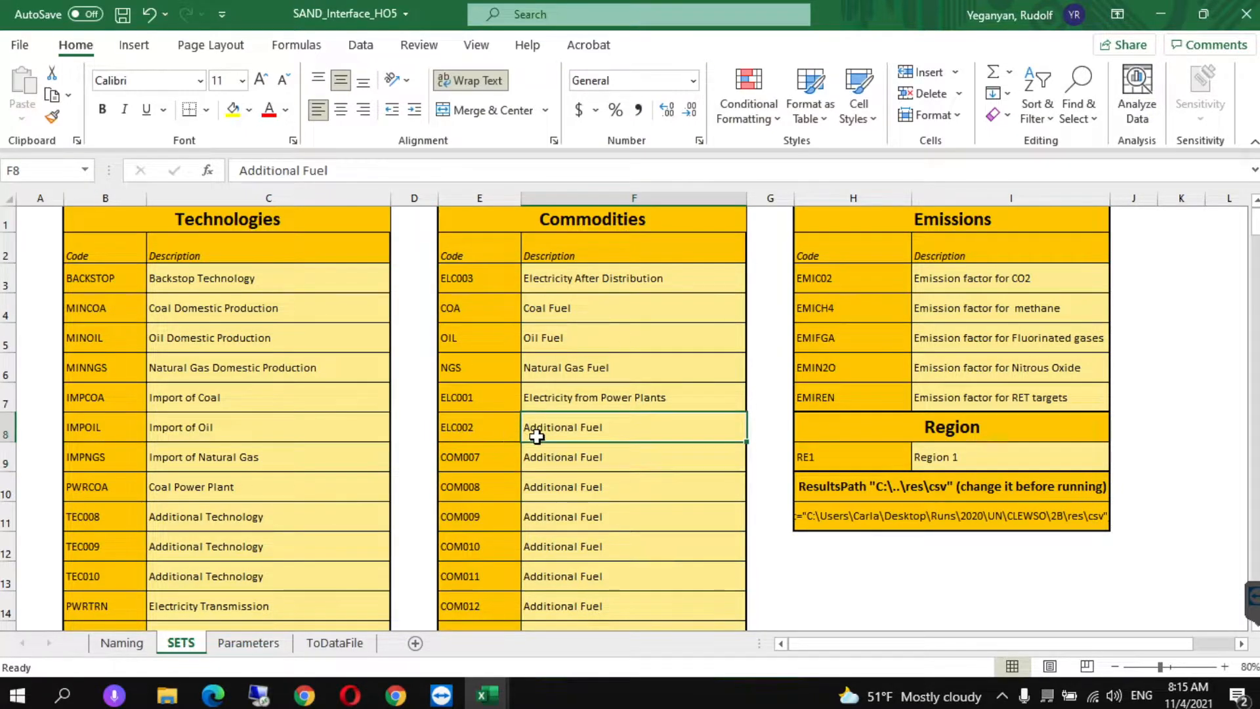
pyautogui.tripleClick(317, 172)
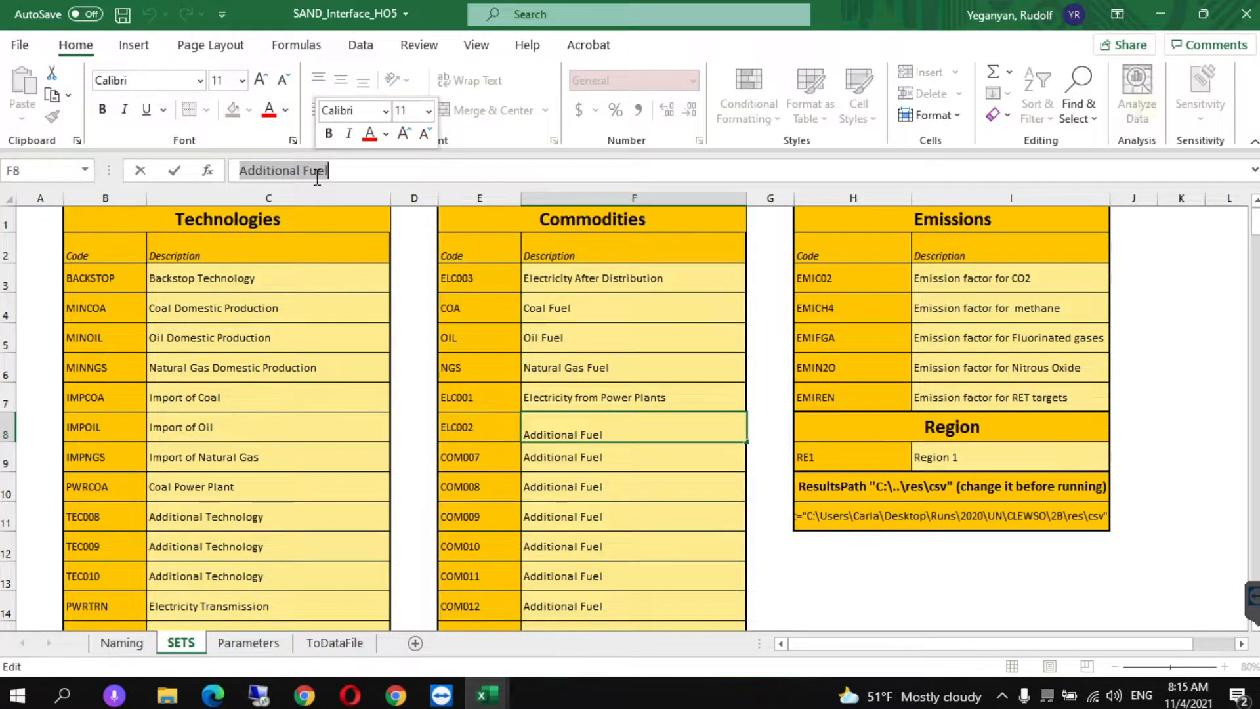
pyautogui.write('Elec')
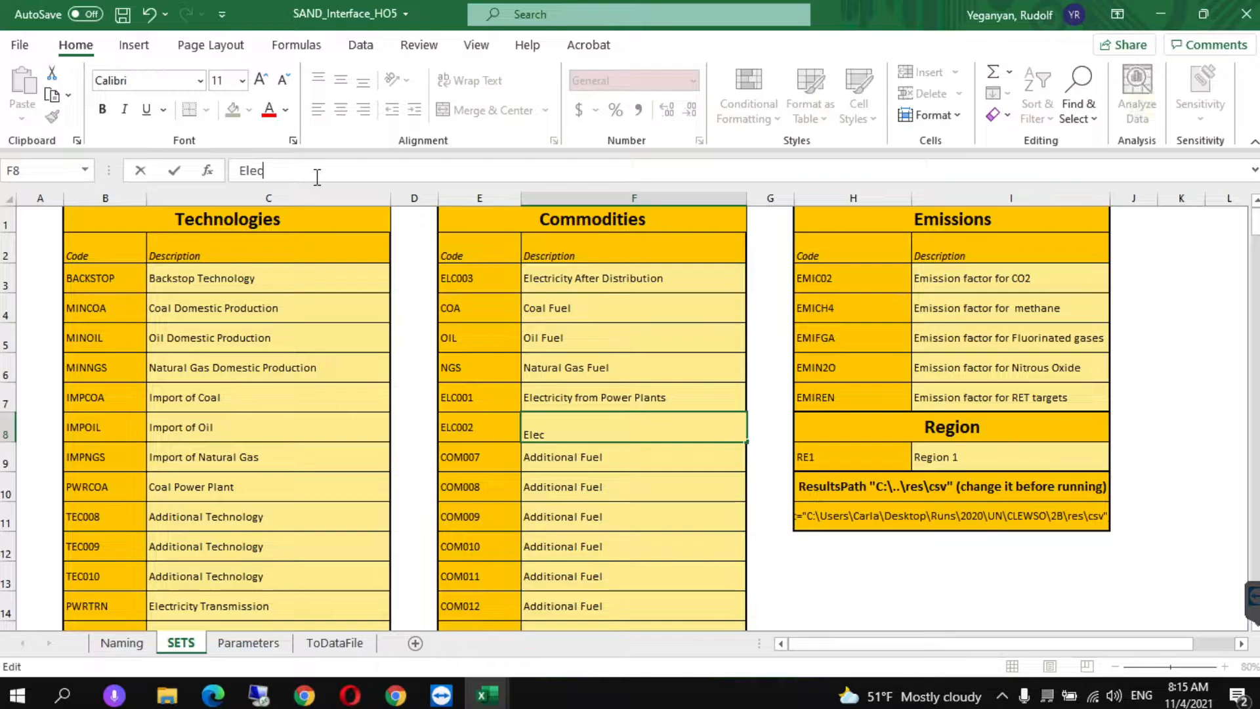
pyautogui.write('tricity after')
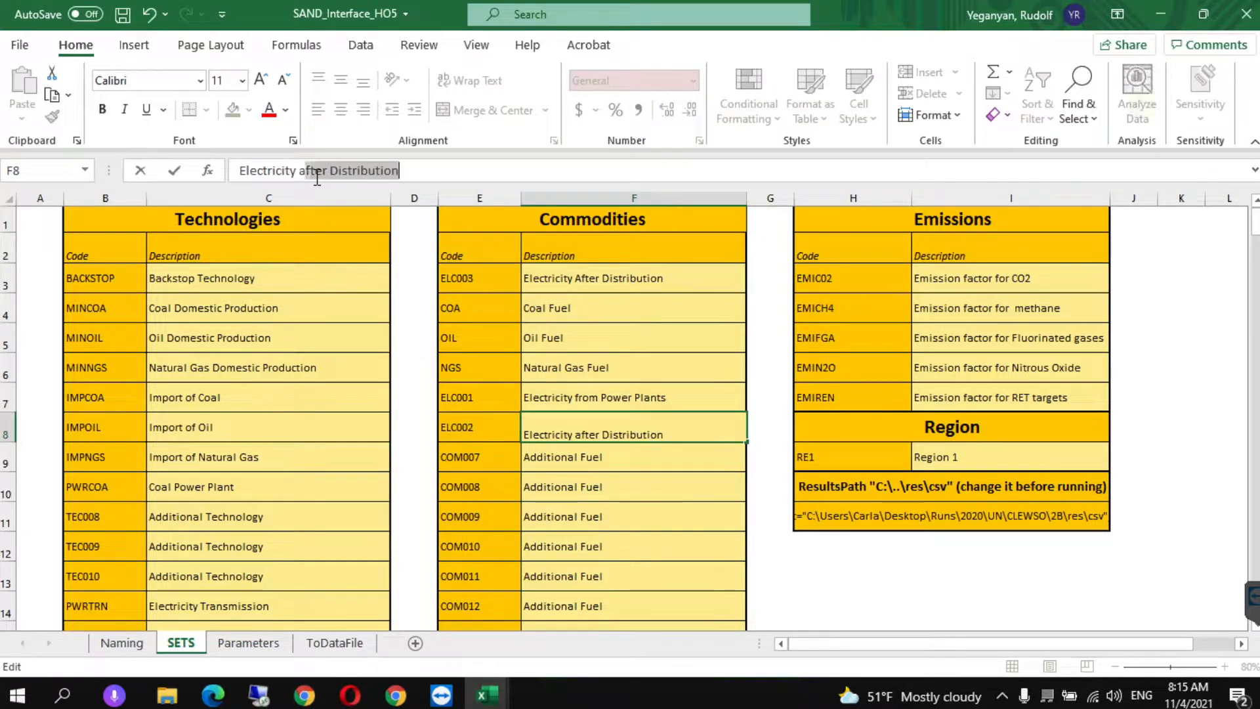
pyautogui.write(' Transmission')
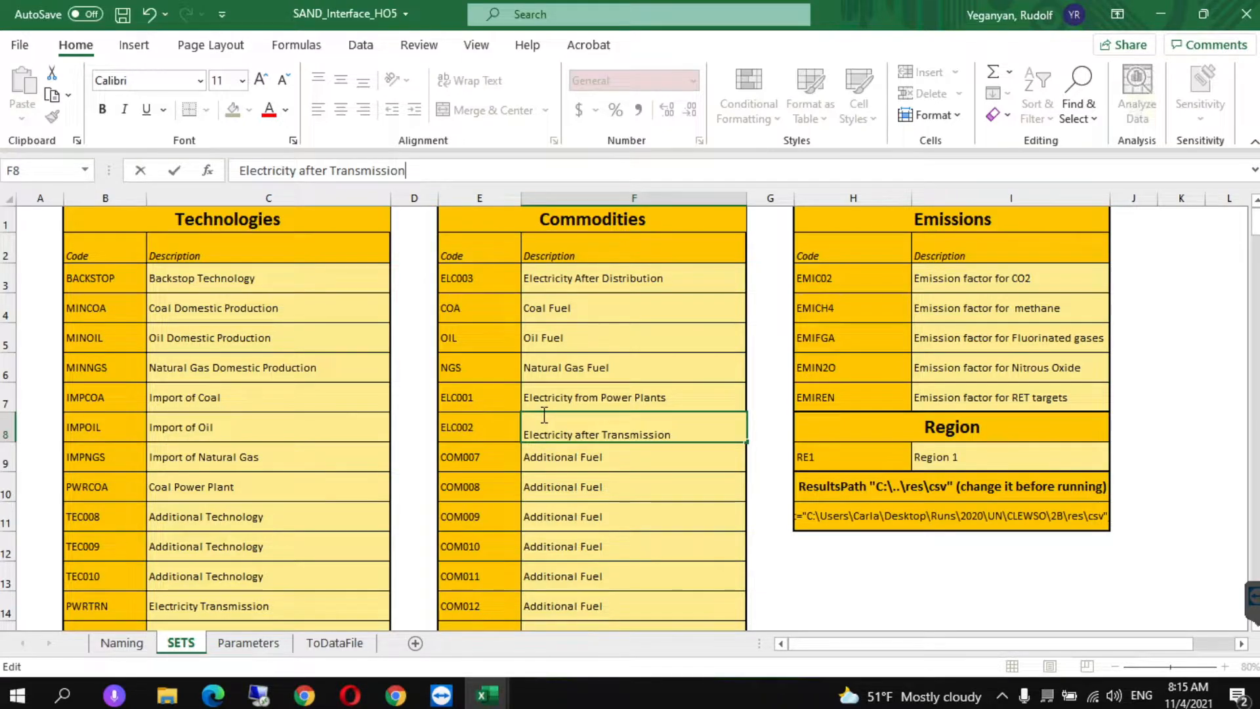
pyautogui.click(433, 484)
# Filter the TECHNOLOGY column of the Parameters sheet to PWRTRN only, replacing the PWRCOA selection.
pyautogui.click(273, 645)
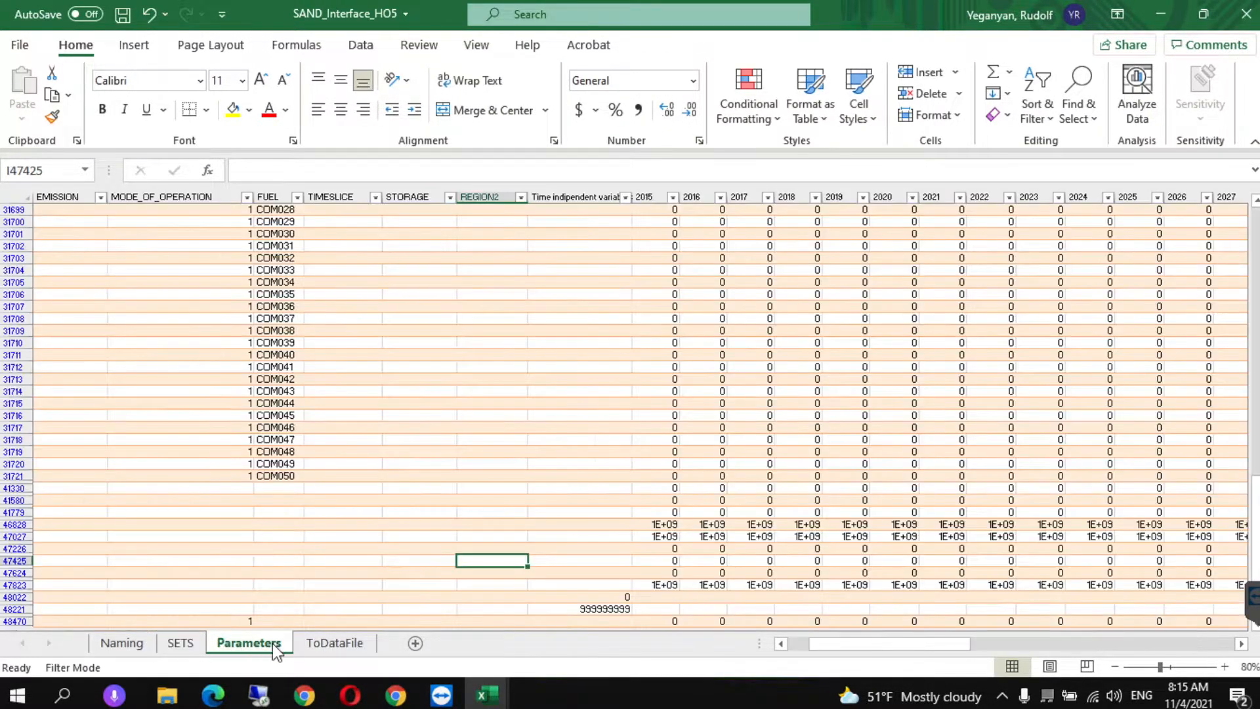
pyautogui.click(791, 647)
pyautogui.moveTo(789, 647); pyautogui.dragTo(766, 644)
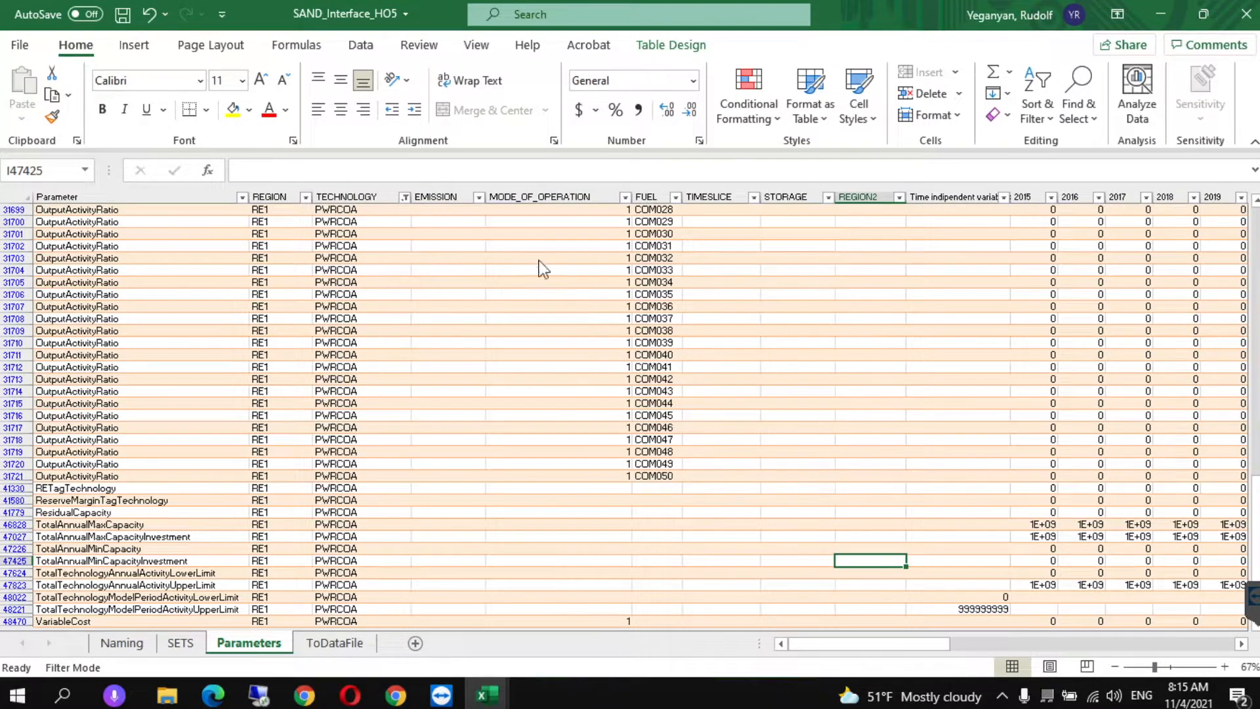
pyautogui.click(405, 198)
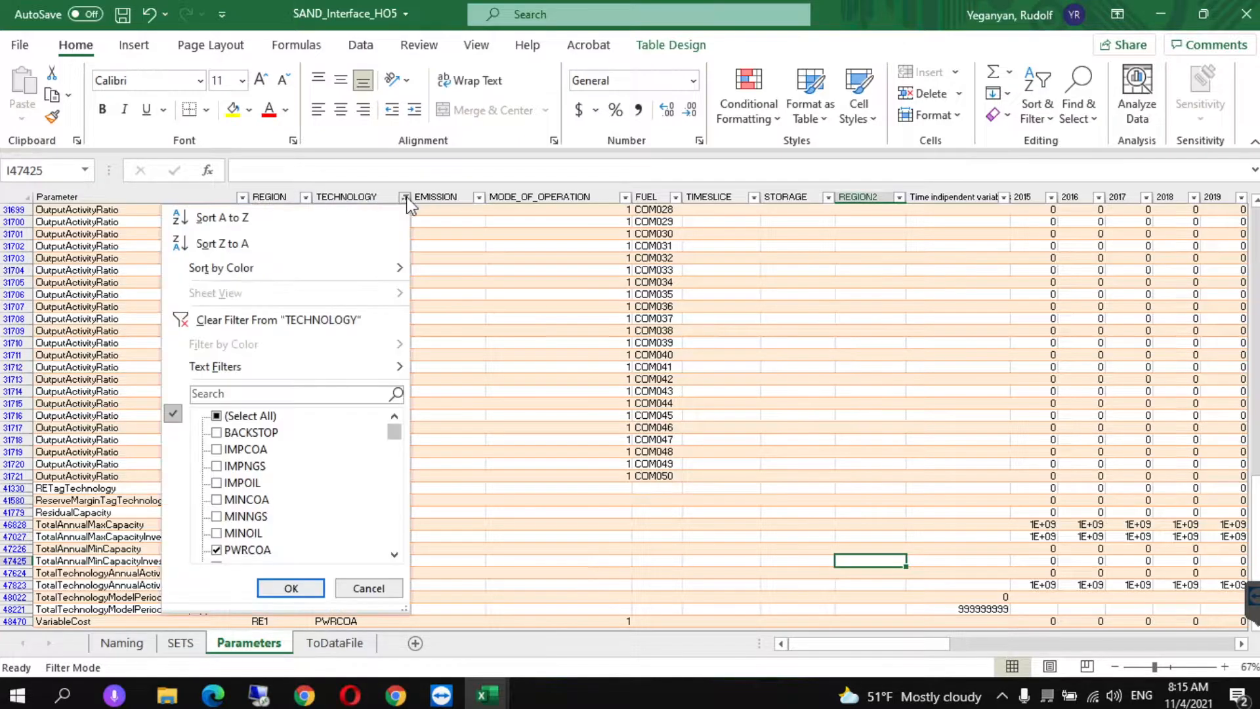
pyautogui.click(251, 551)
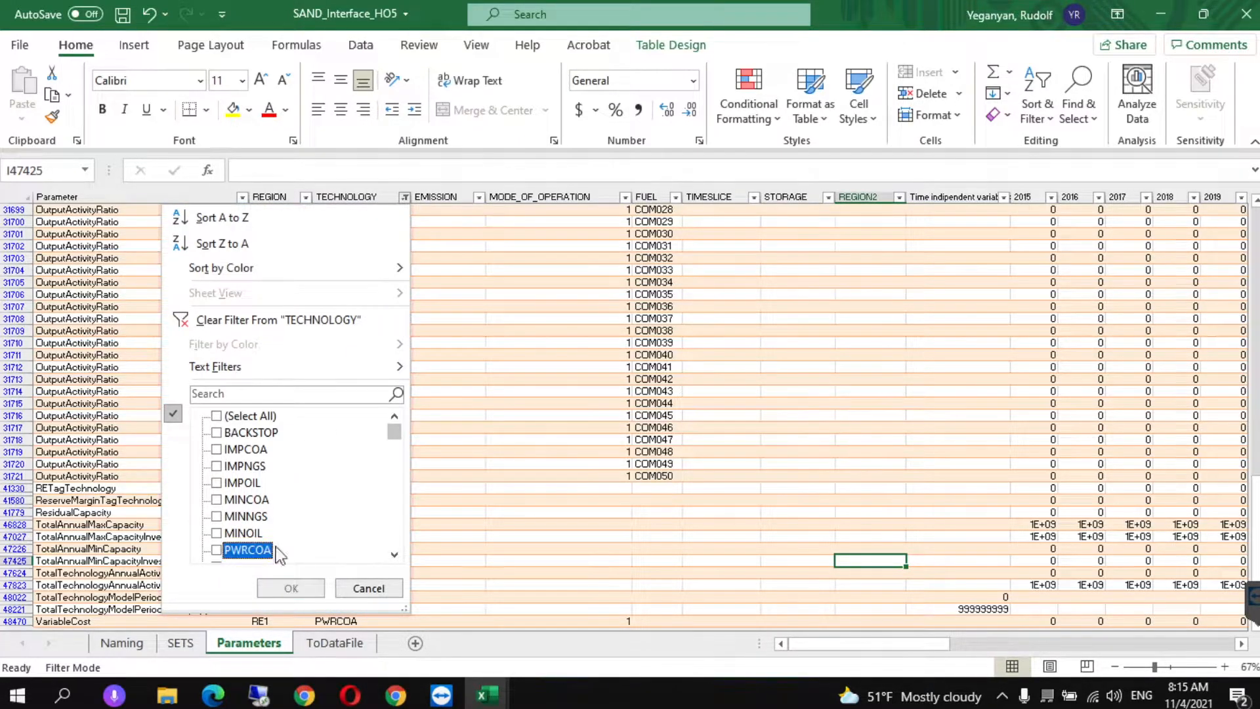
pyautogui.click(395, 555)
pyautogui.click(395, 555)
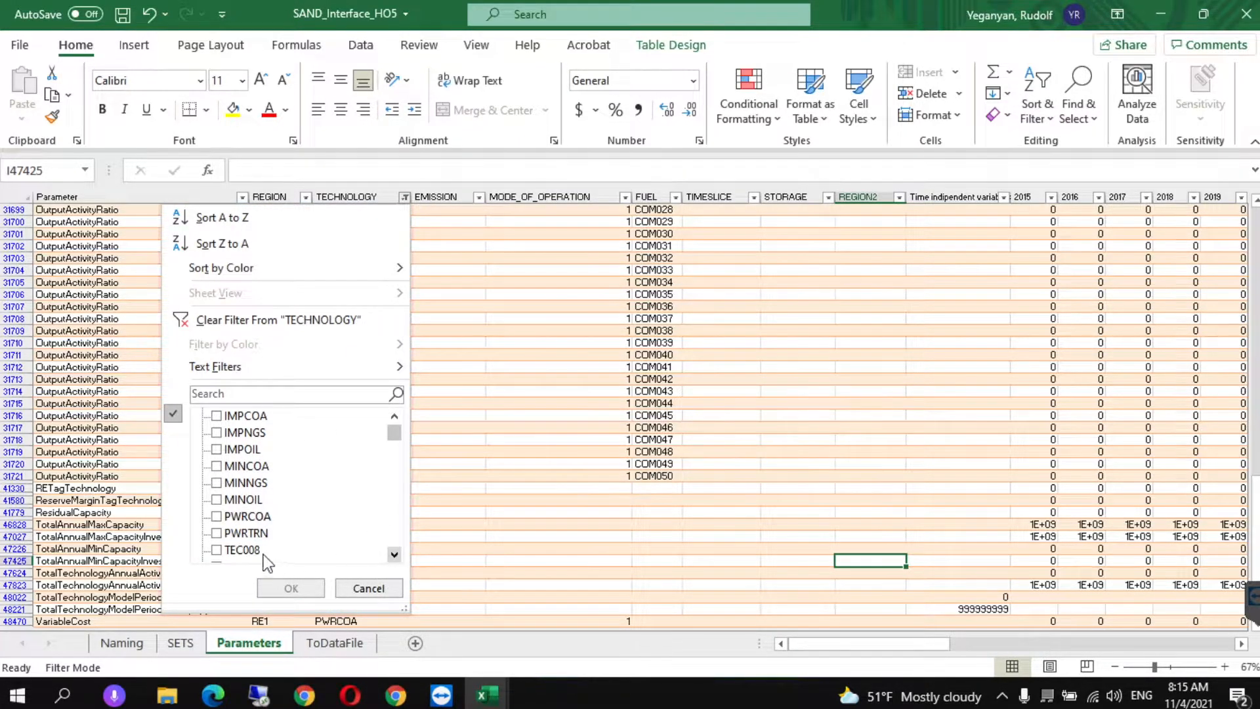
pyautogui.click(214, 532)
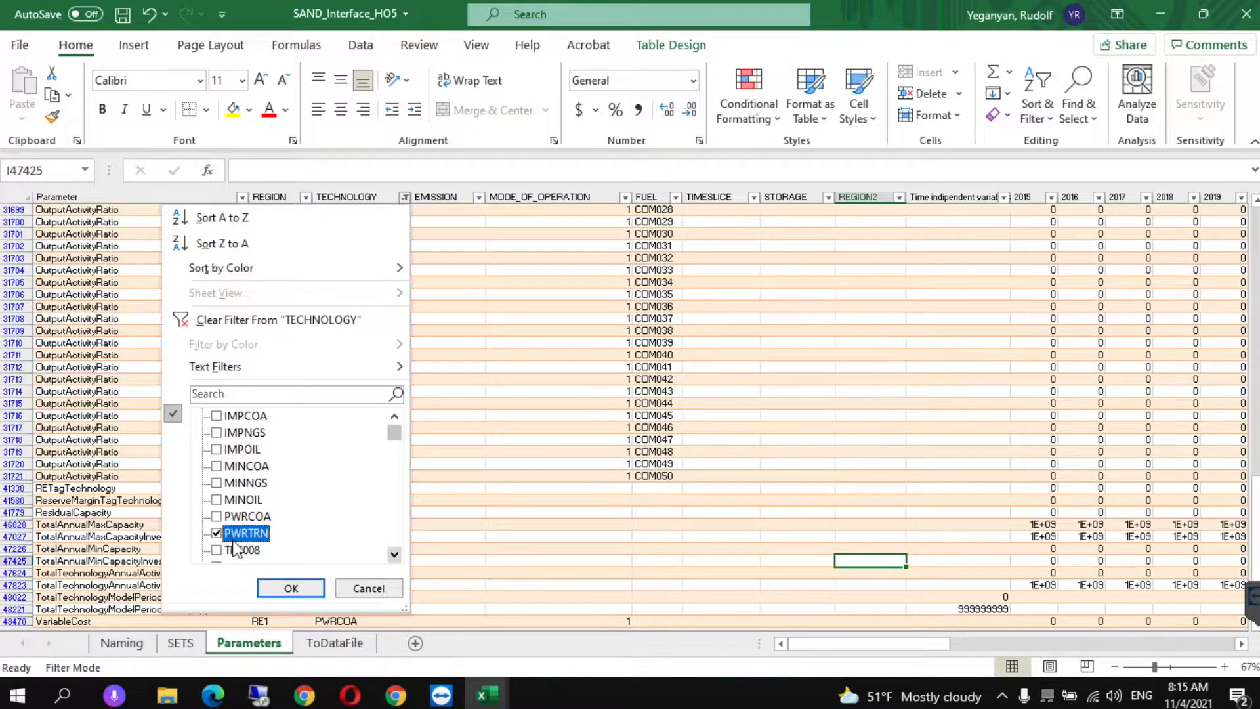
pyautogui.click(291, 588)
# Switch to the Data Prep for Hands-on 5 workbook and copy the CapacityToActivityUnit value 31.536 from cell I145 of the (14) PWRTRN sheet.
pyautogui.moveTo(487, 695)
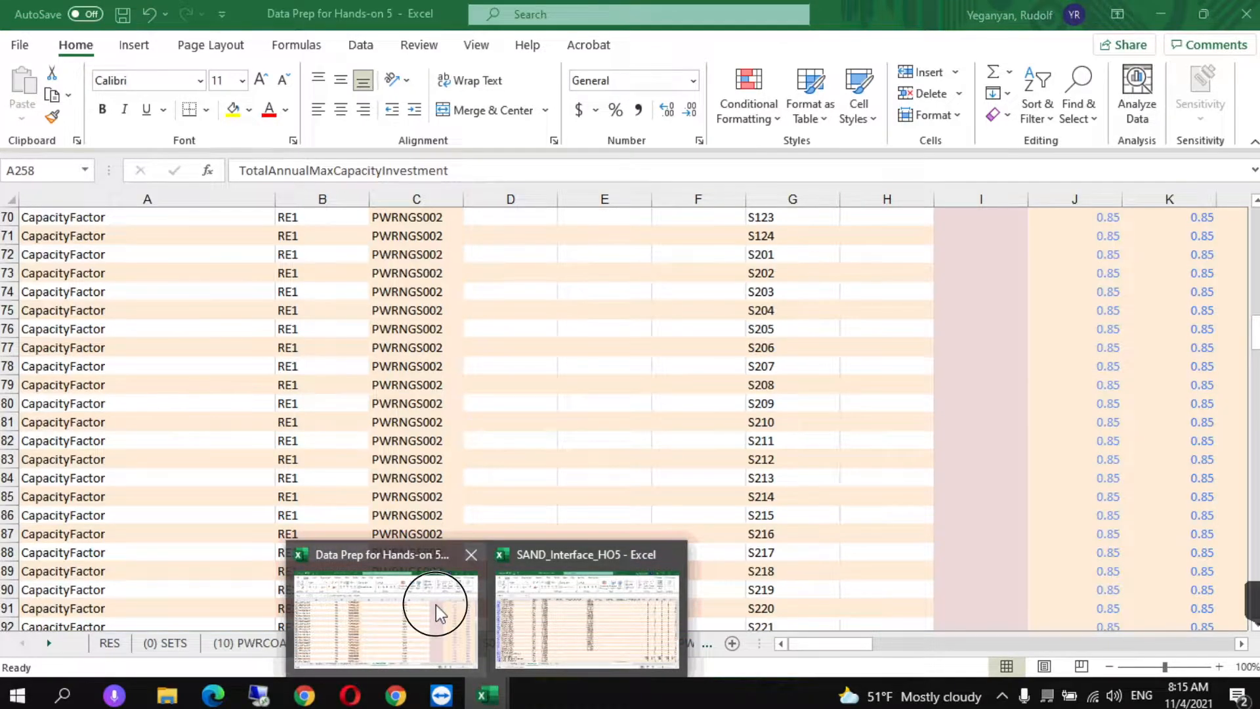
pyautogui.click(436, 604)
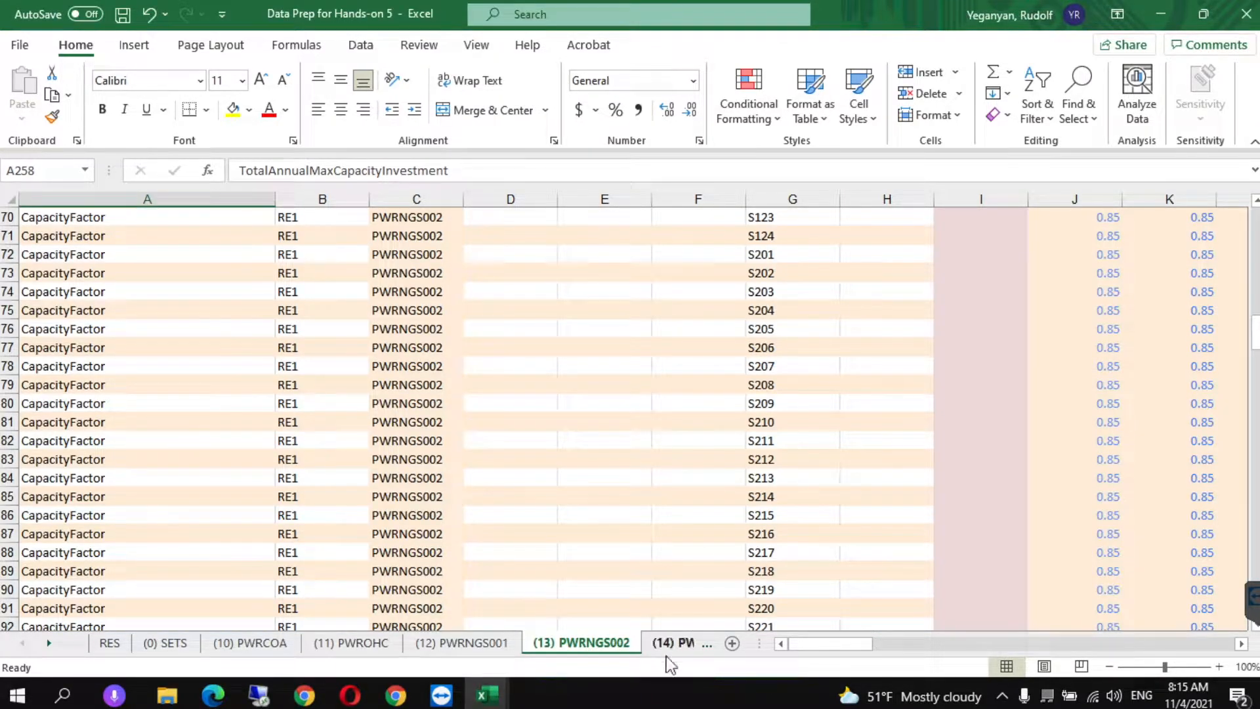
pyautogui.click(50, 642)
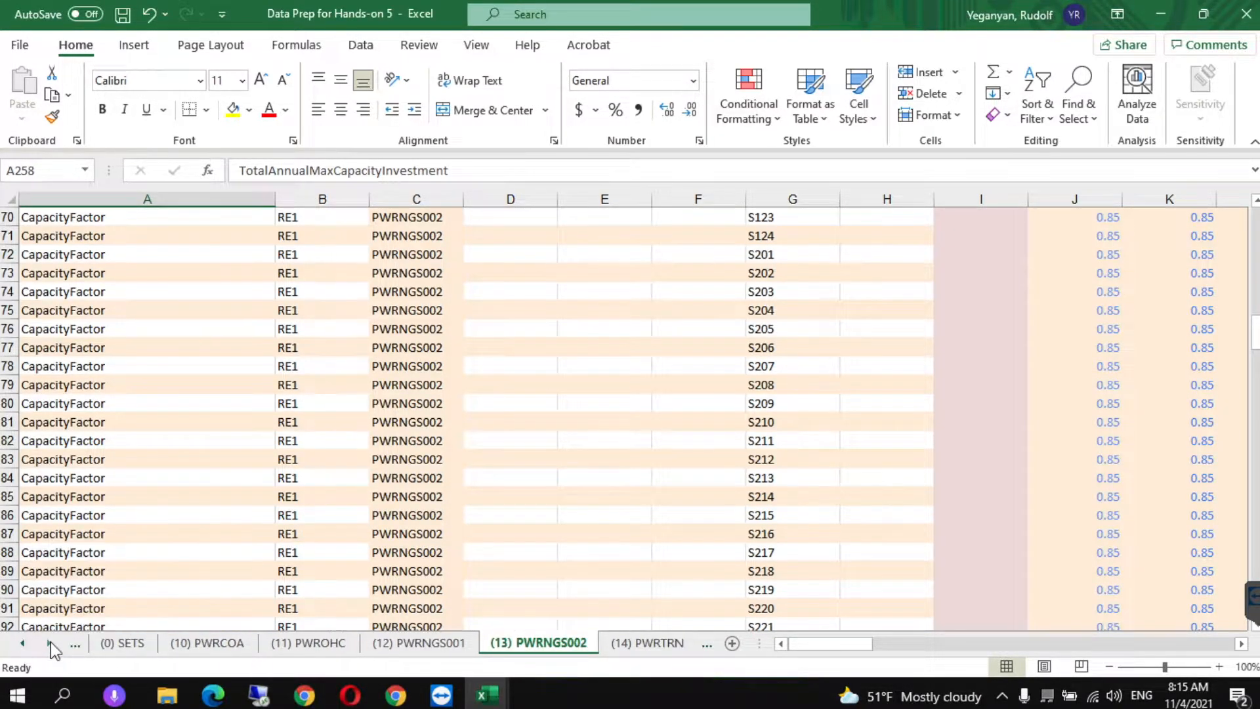
pyautogui.click(656, 643)
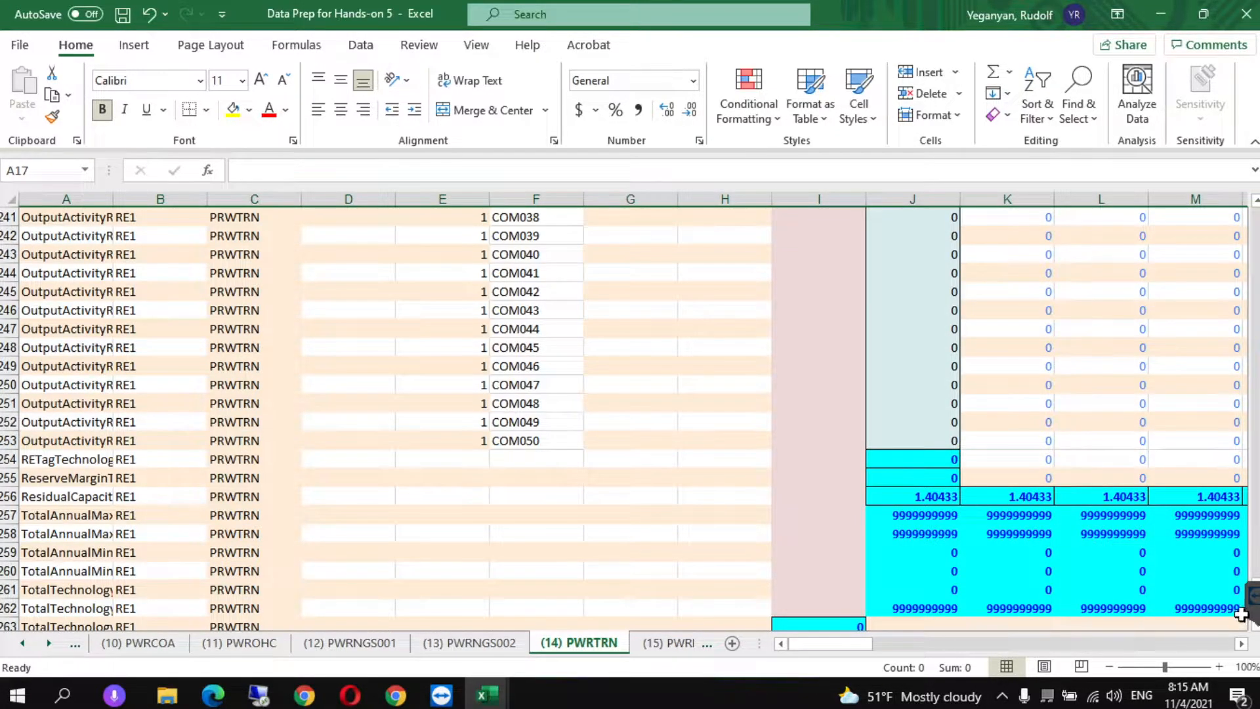
pyautogui.moveTo(1254, 575); pyautogui.dragTo(1250, 264)
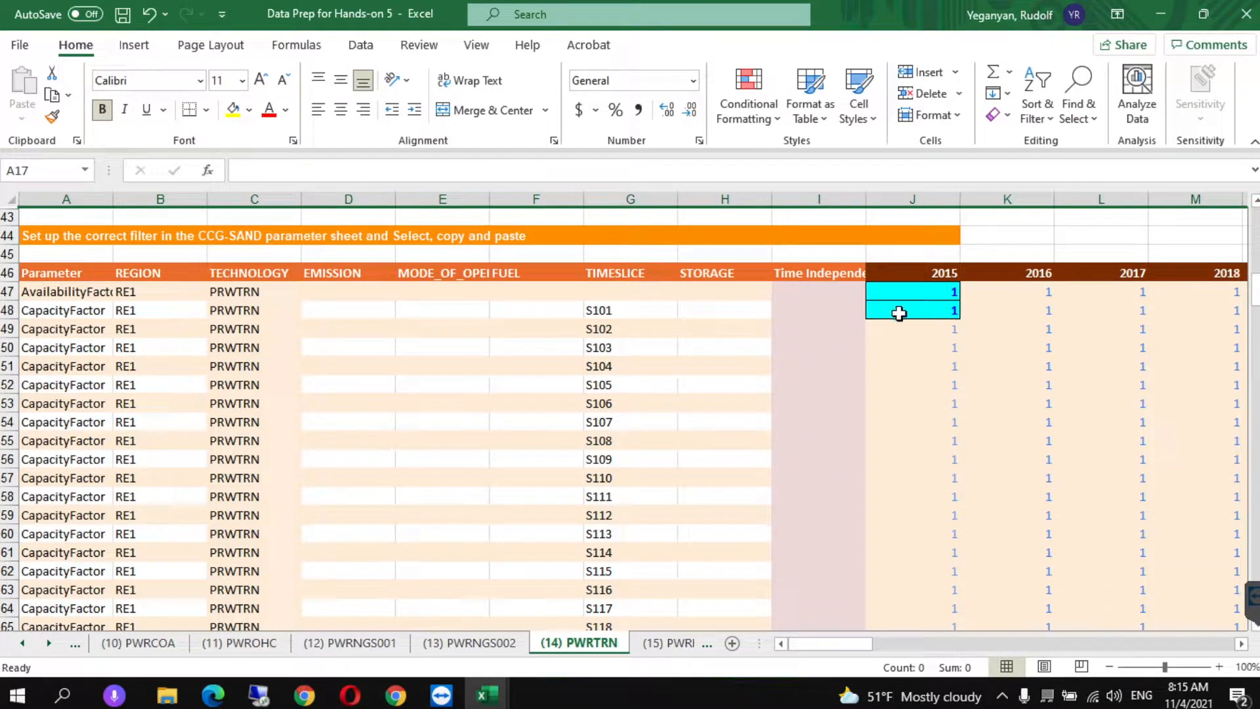
pyautogui.moveTo(1255, 299); pyautogui.dragTo(1242, 423)
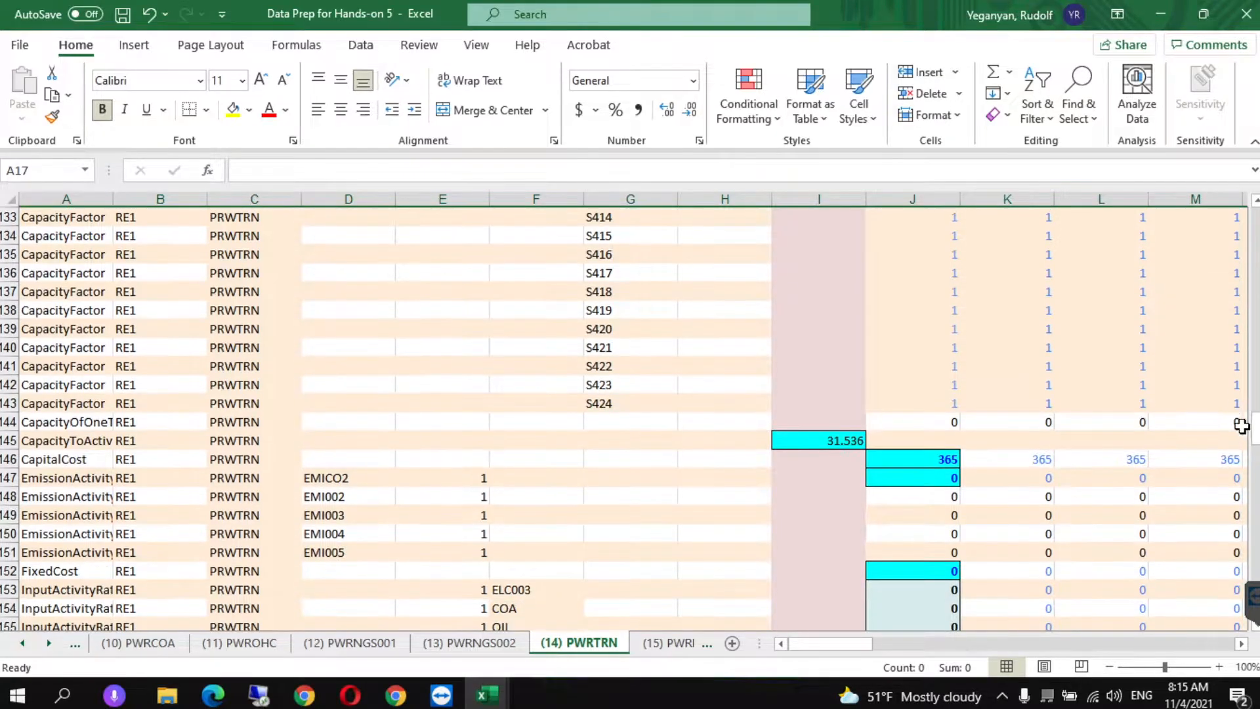
pyautogui.click(808, 435)
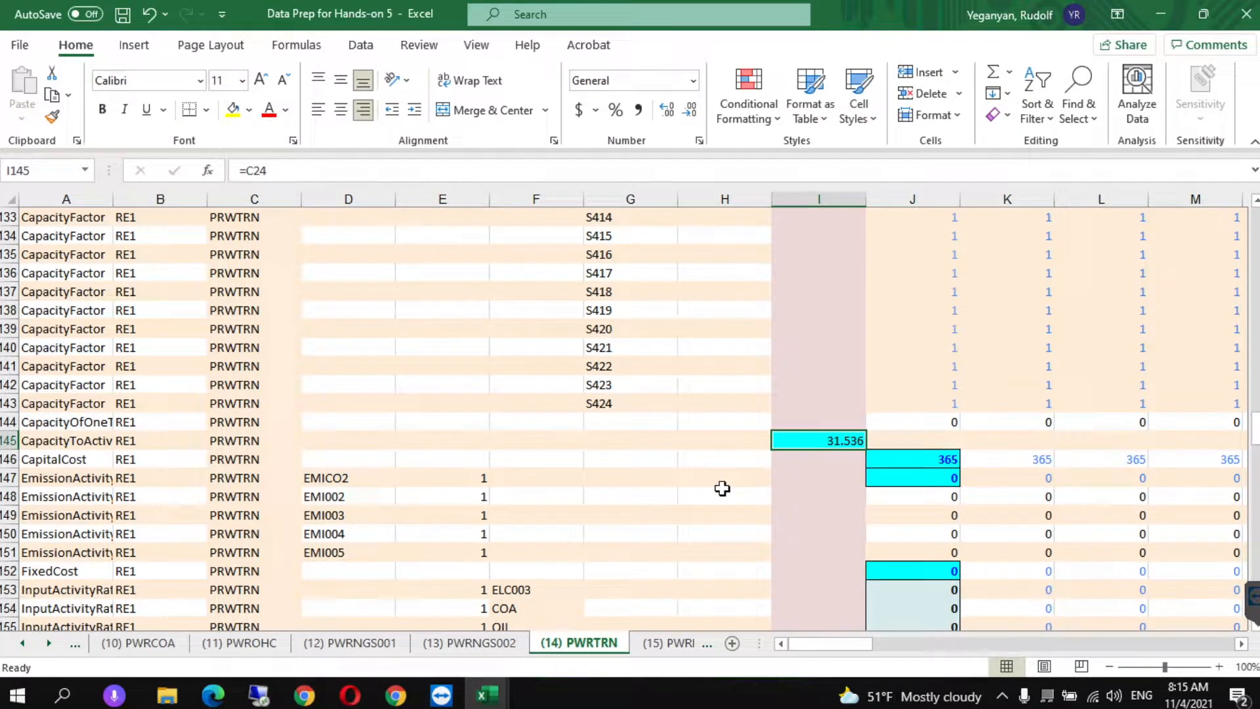
pyautogui.hotkey('ctrl', 'c')
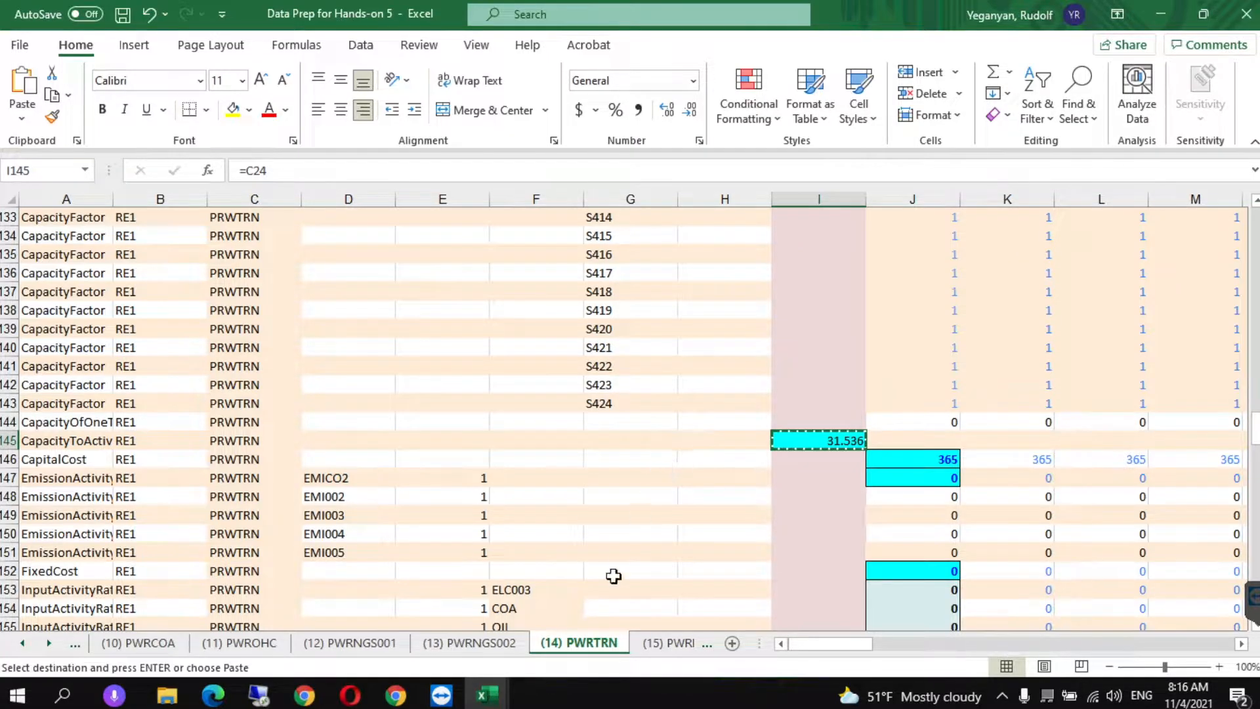
# Switch to SAND_Interface_HO5 and paste 31.536 as a value into PWRTRN's CapacityToActivityUnit cell J19575 on the Parameters sheet.
pyautogui.moveTo(477, 700)
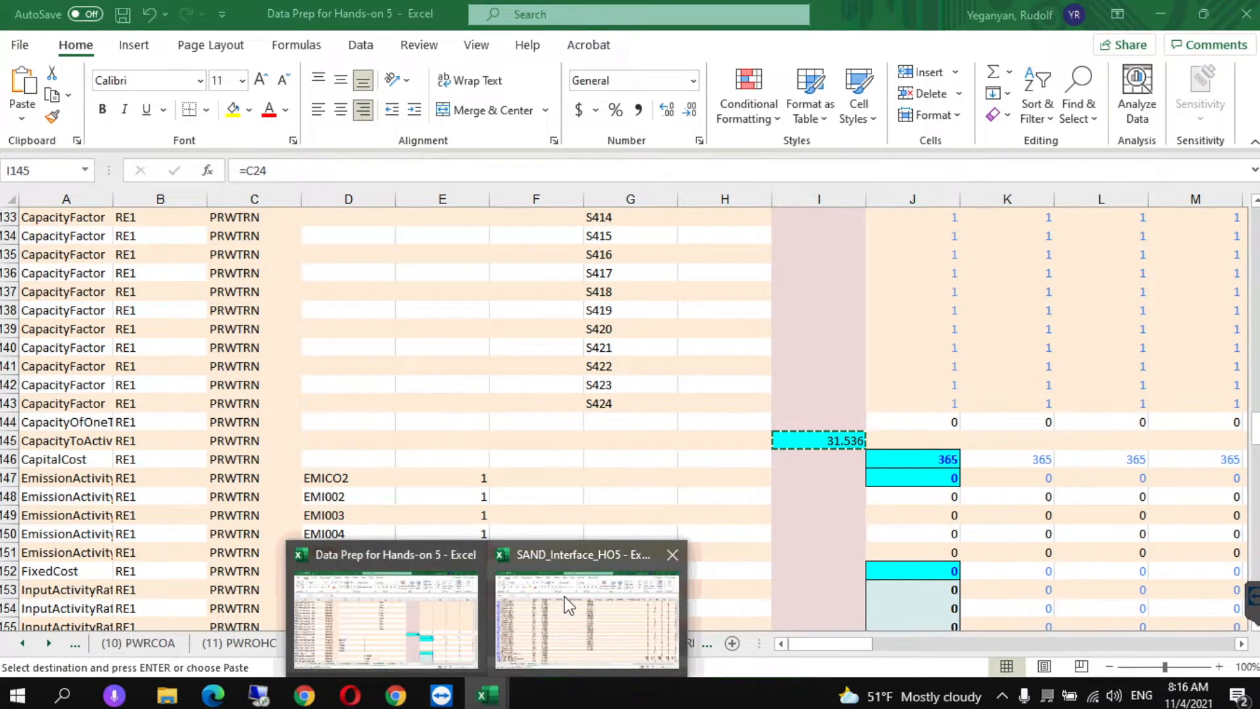
pyautogui.click(564, 600)
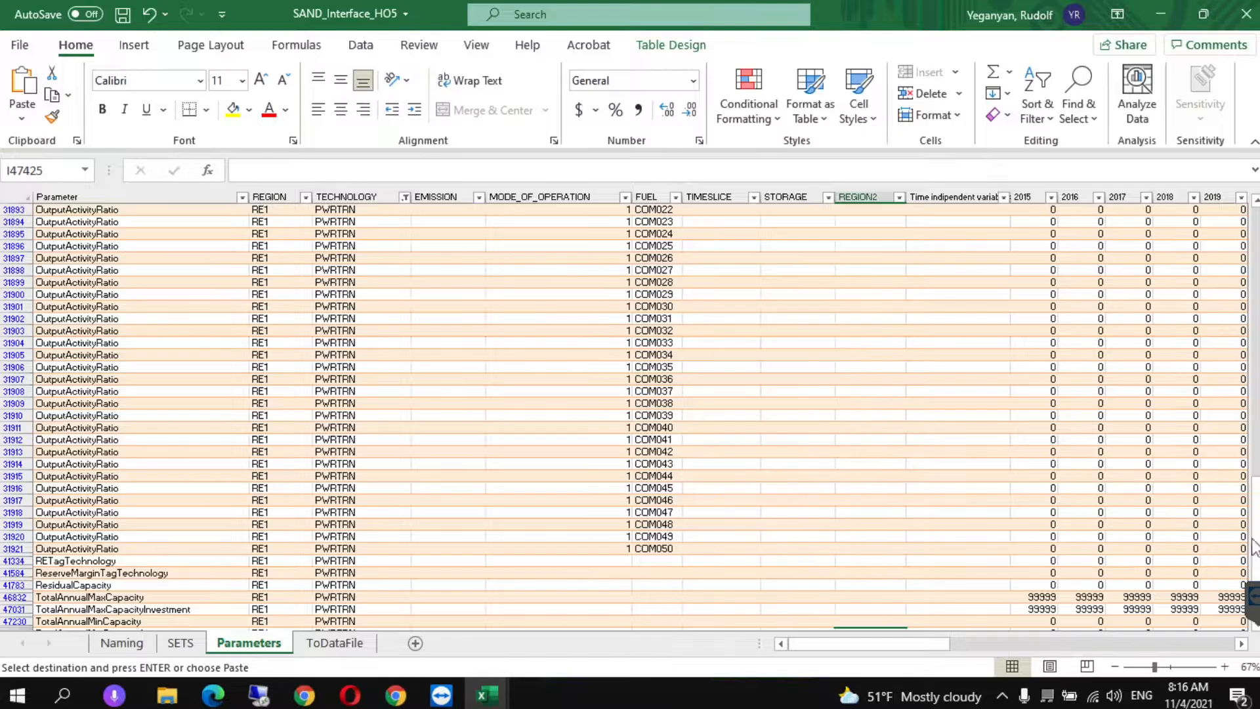
pyautogui.moveTo(1254, 525); pyautogui.dragTo(1255, 426)
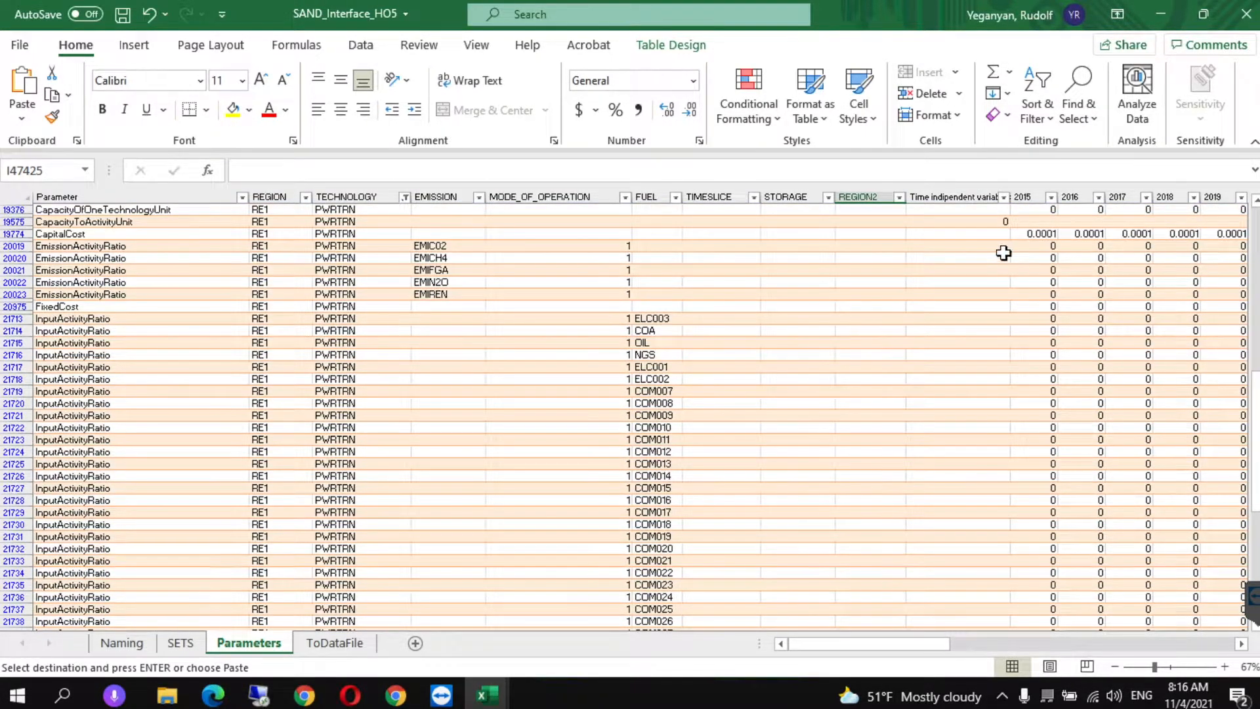
pyautogui.click(978, 229)
pyautogui.click(961, 222)
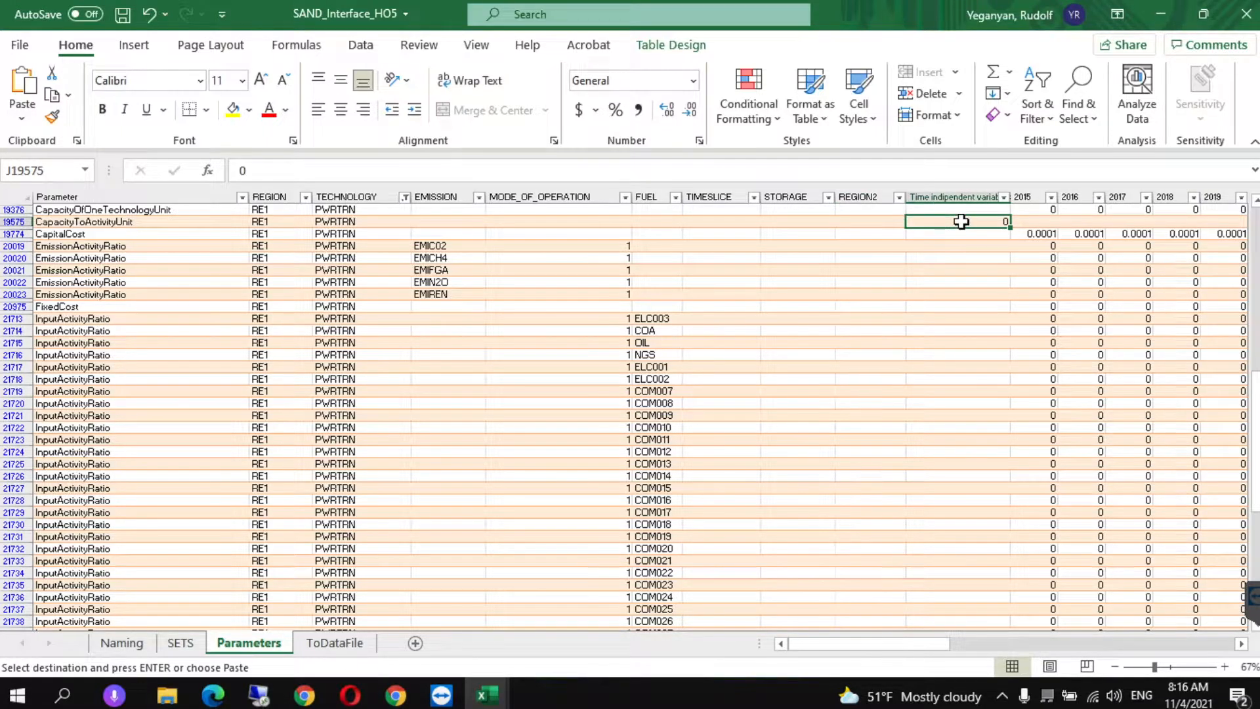
pyautogui.rightClick(961, 222)
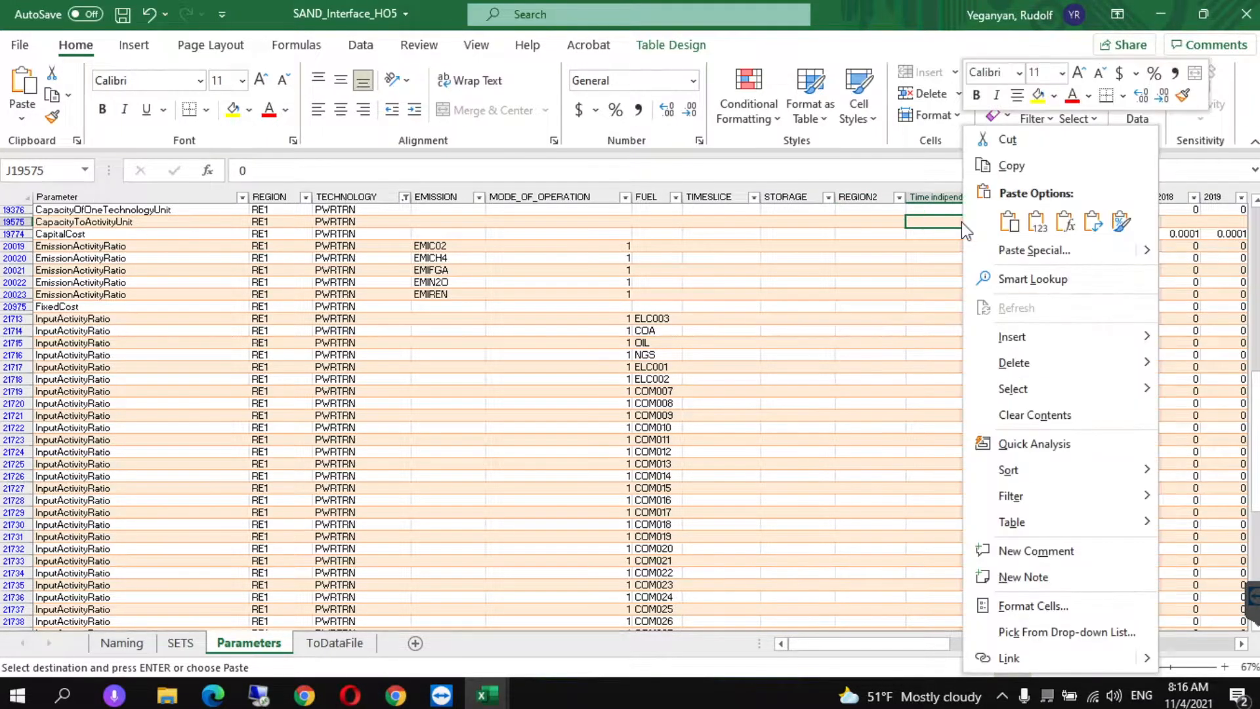
pyautogui.click(1038, 221)
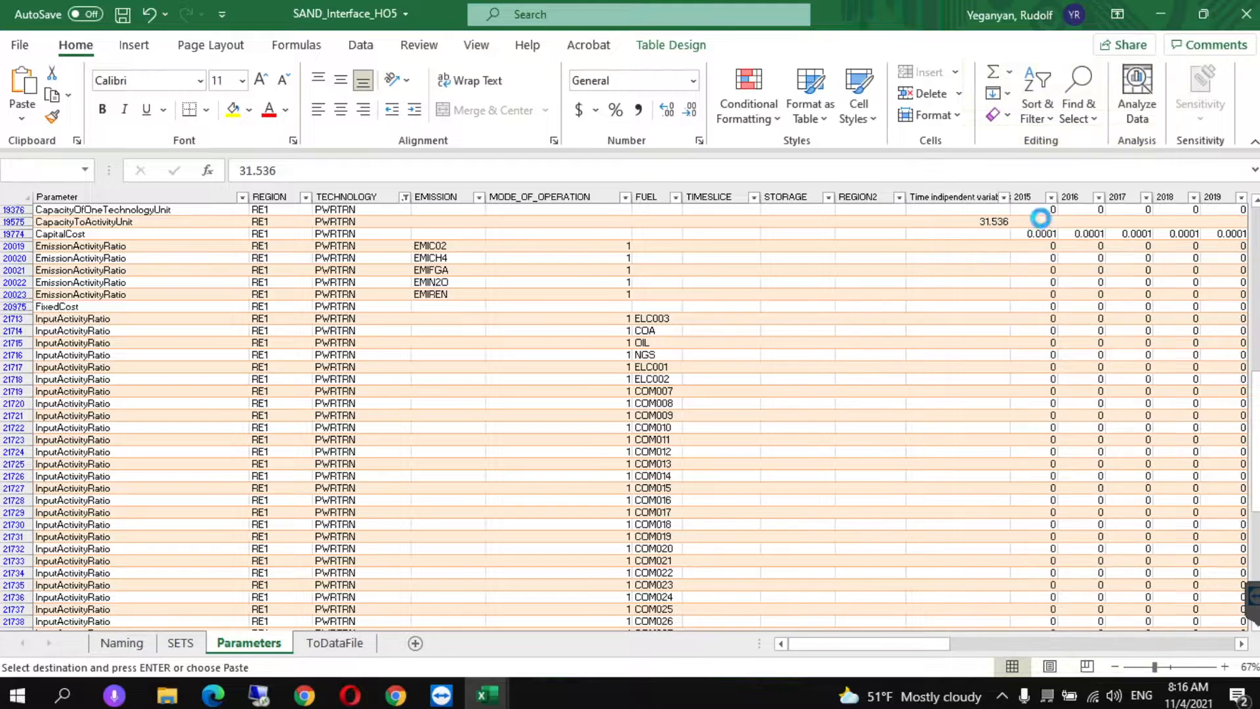
# Switch to Data Prep for Hands-on 5 and copy the CapitalCost values of 365 for all years, from J146 through BM146.
pyautogui.moveTo(487, 699)
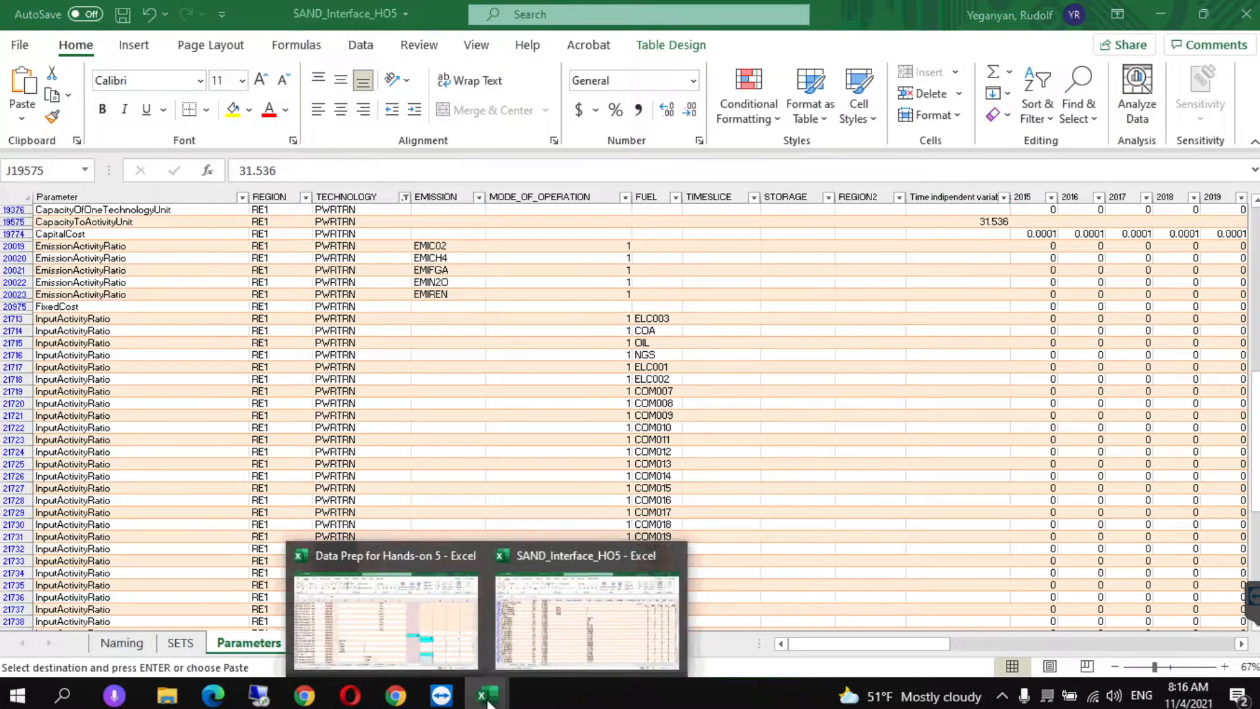
pyautogui.click(437, 632)
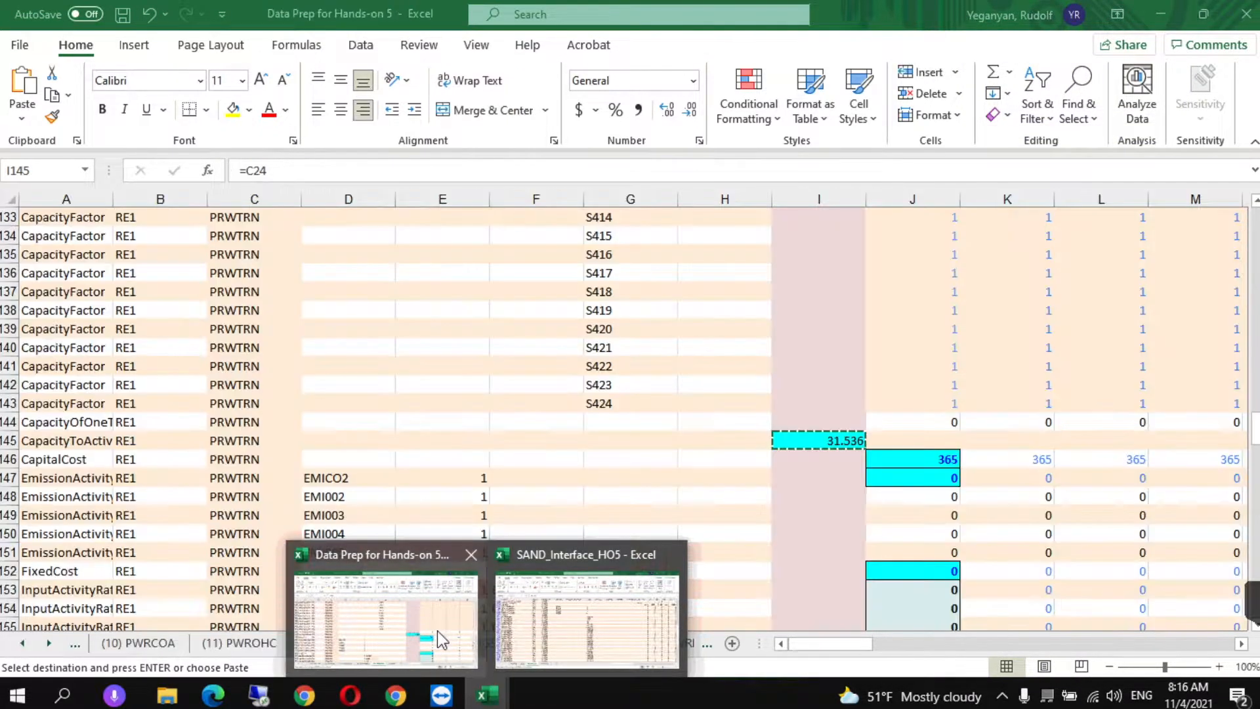
pyautogui.click(898, 458)
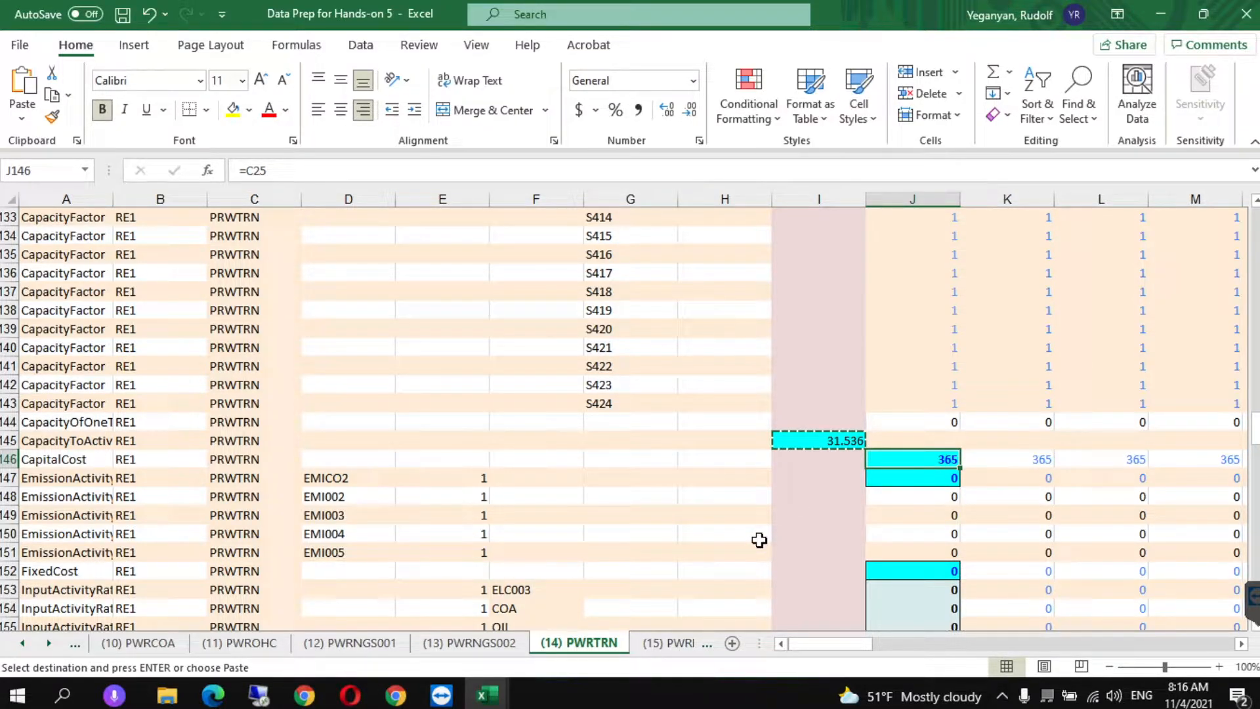
pyautogui.hotkey('ctrl', 'shift', 'Right')
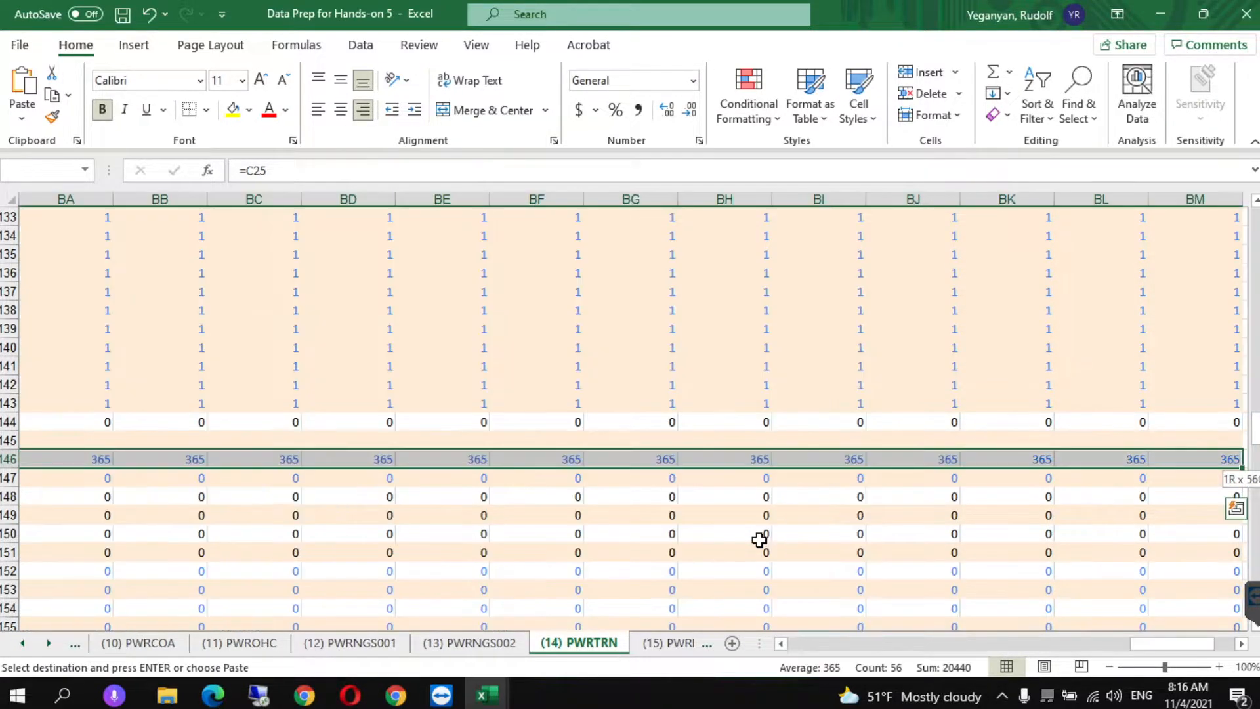
pyautogui.hotkey('ctrl', 'c')
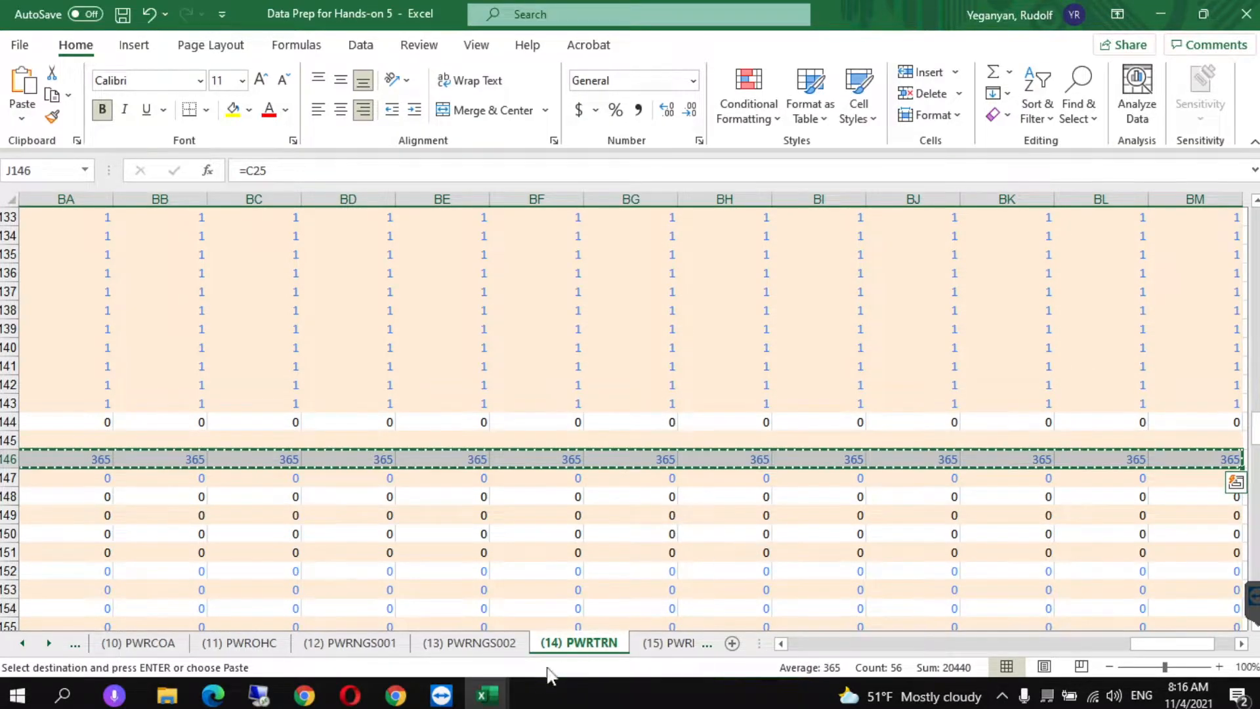
# Switch to SAND_Interface_HO5 and paste the copied values only into PWRTRN's CapitalCost row, starting at the 2015 cell K19774.
pyautogui.moveTo(487, 694)
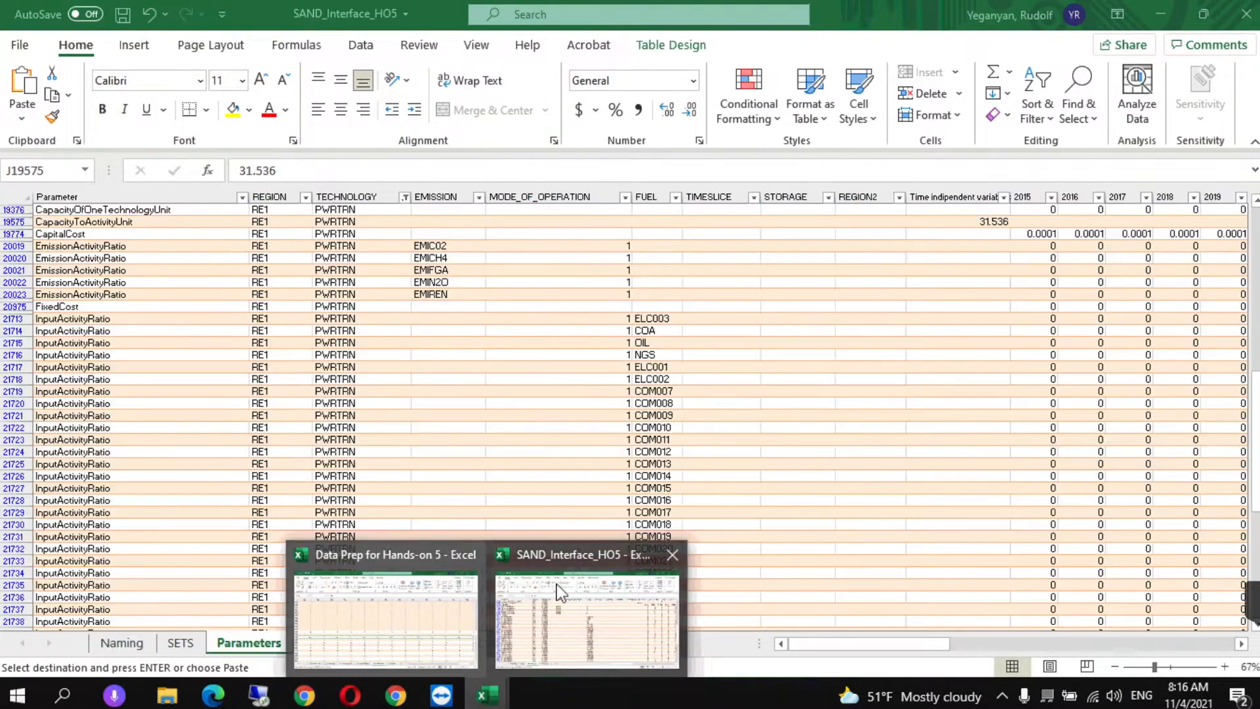
pyautogui.click(556, 584)
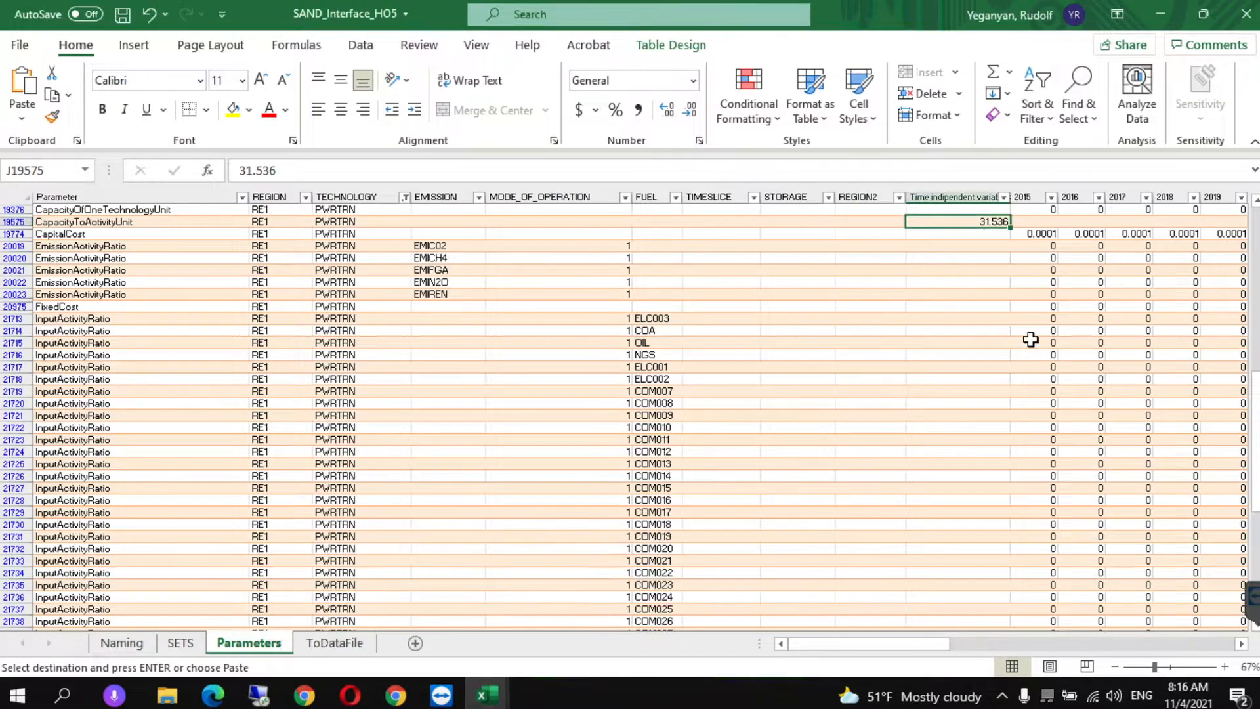
pyautogui.click(1039, 233)
pyautogui.rightClick(1038, 234)
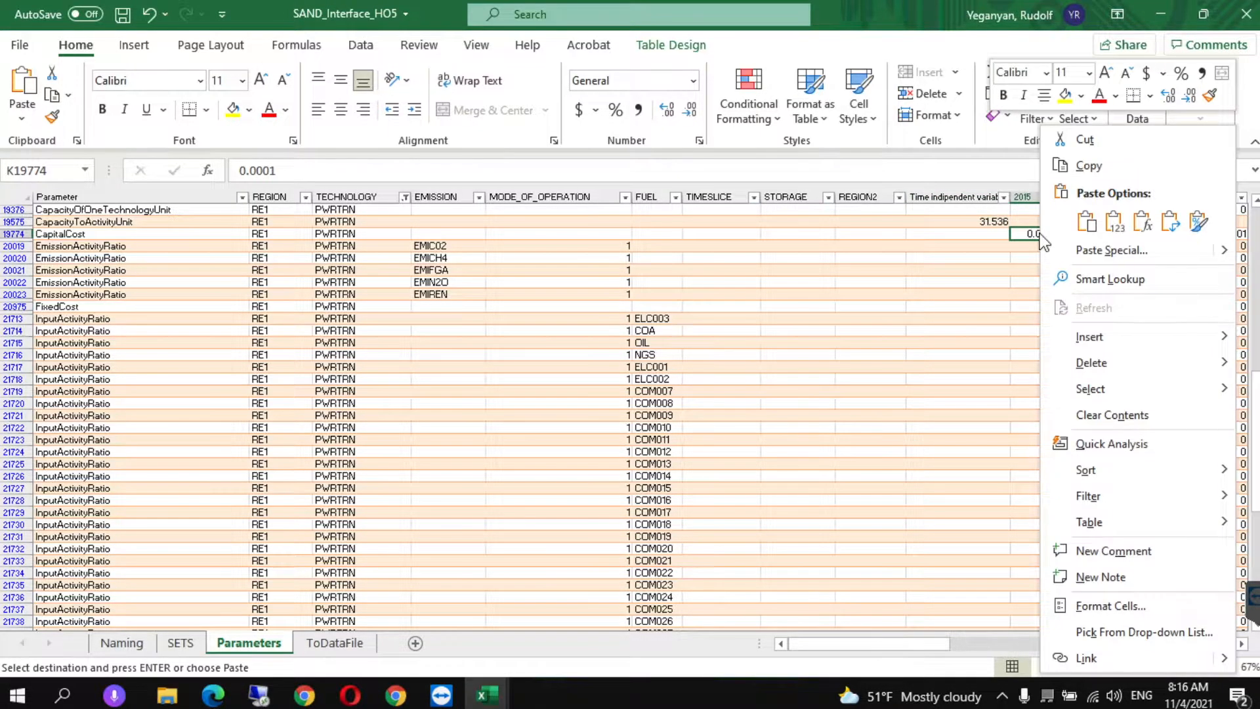
pyautogui.click(1115, 223)
# Switch back to the (14) PWRTRN sheet of the Data Prep for Hands-on 5 workbook.
pyautogui.moveTo(487, 694)
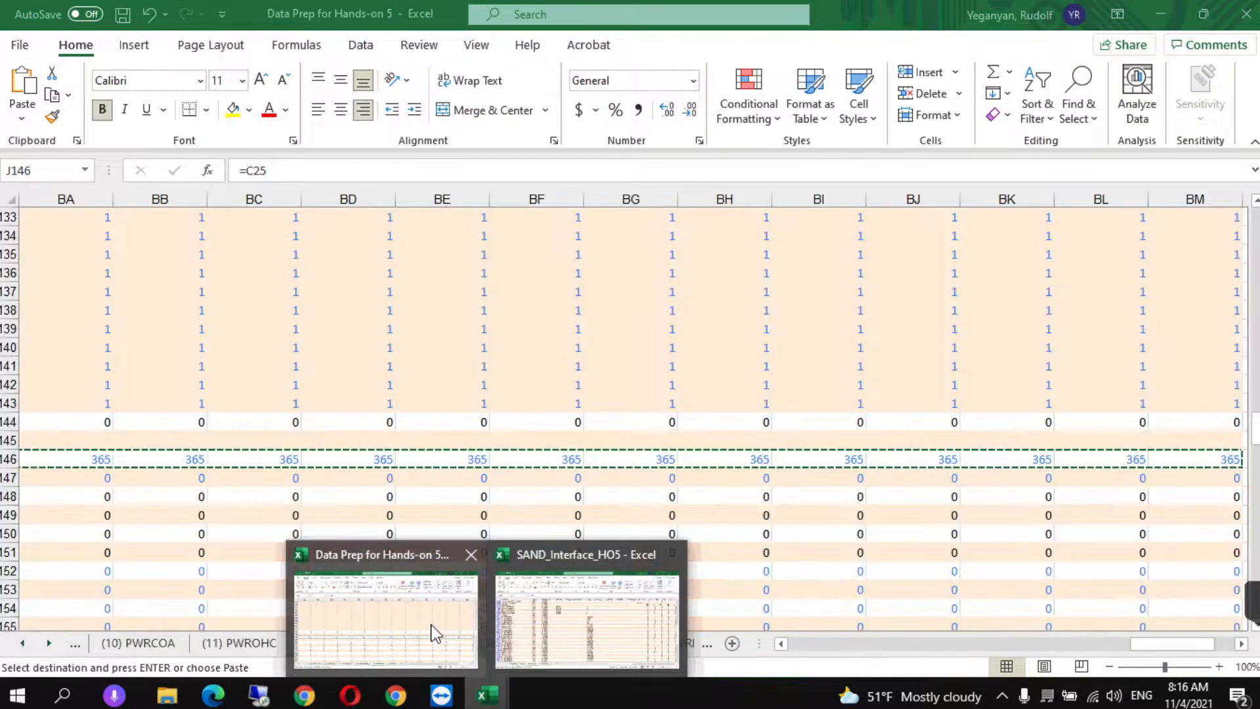
pyautogui.click(432, 633)
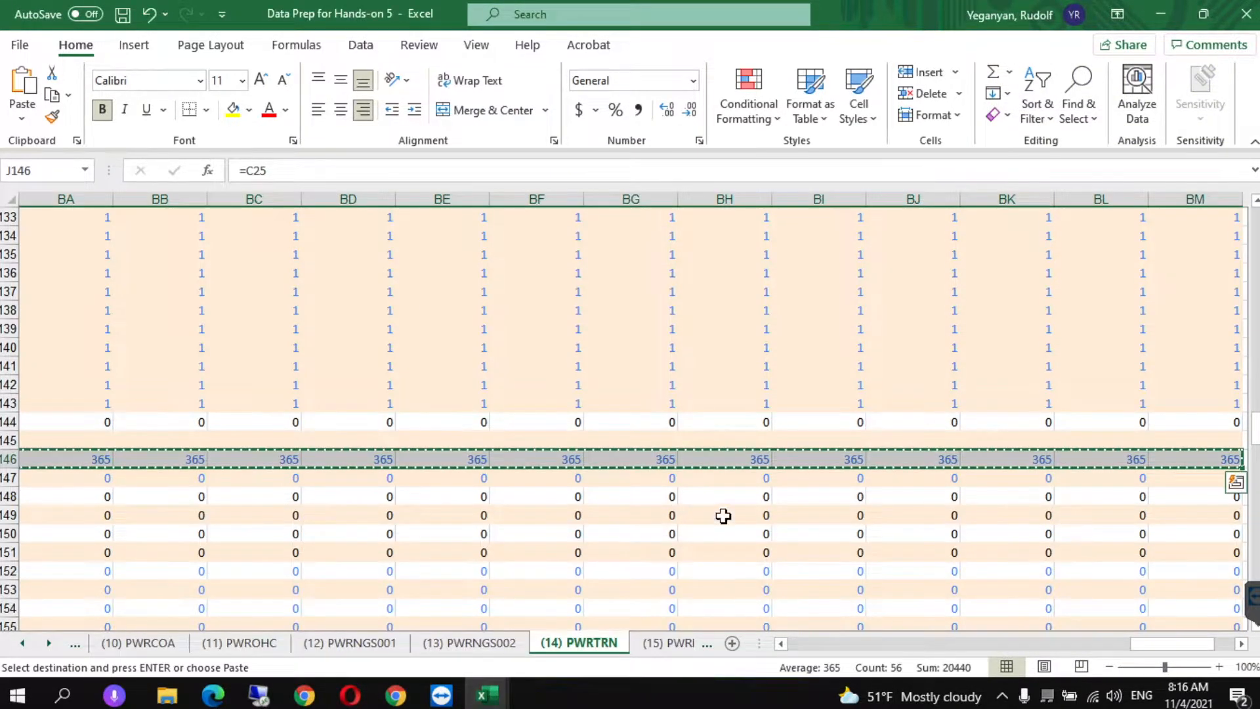
# Copy the InputActivityRatio row for ELC001, with 1.05 in every year, from J157 to BM157 of the (14) PWRTRN sheet.
pyautogui.click(972, 643)
pyautogui.moveTo(1080, 644); pyautogui.dragTo(812, 655)
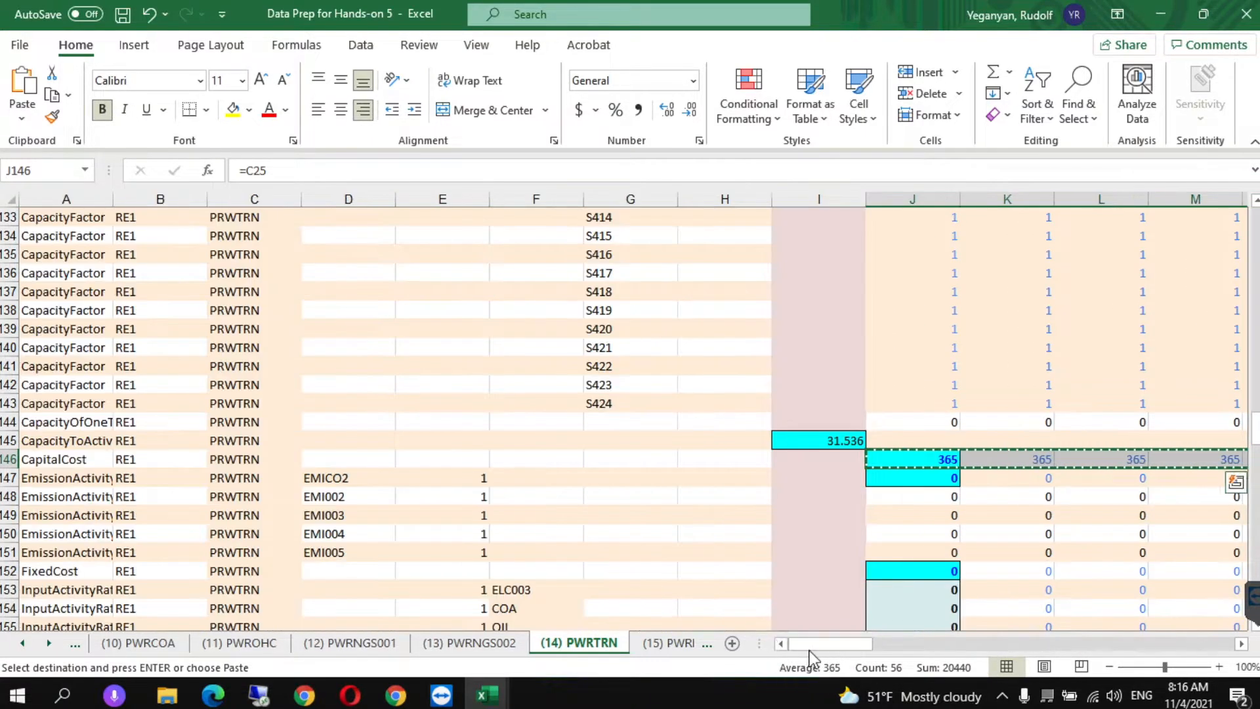
pyautogui.hotkey('ctrl', 'c')
pyautogui.click(906, 485)
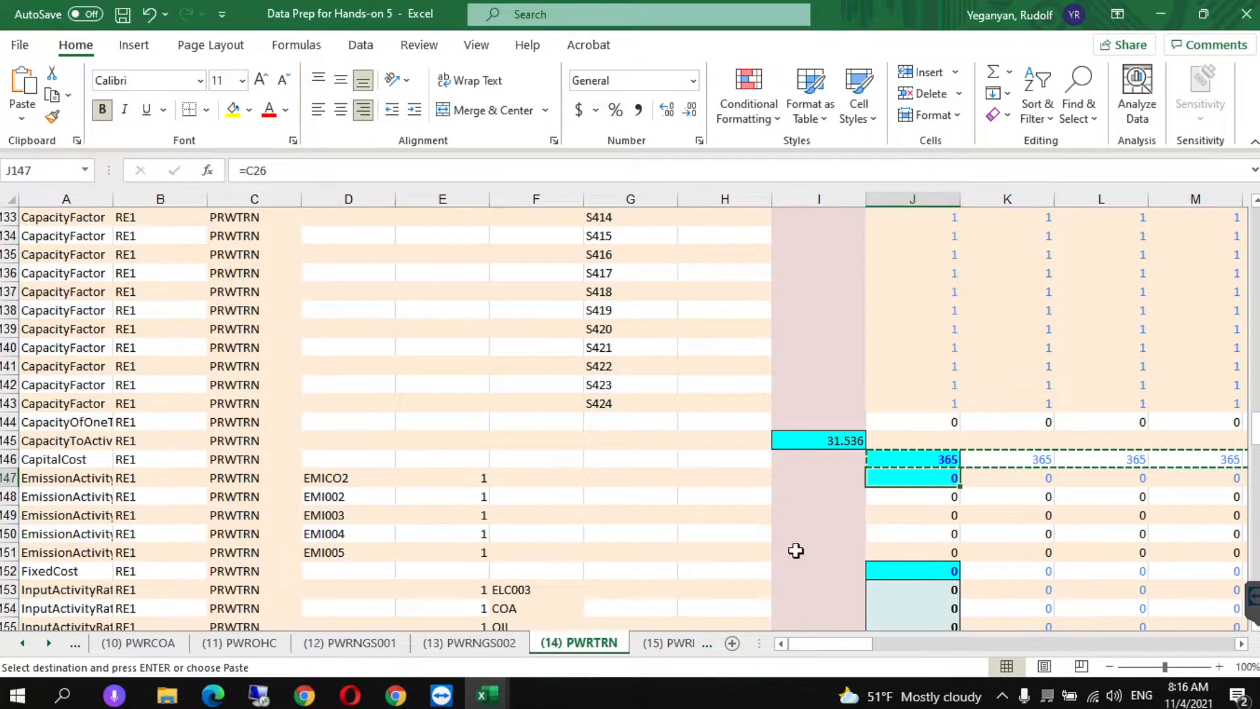
pyautogui.press('Down')
pyautogui.press('Down')
pyautogui.press('Down')
pyautogui.press('Down')
pyautogui.press('Down')
pyautogui.press('Down')
pyautogui.press('Down')
pyautogui.press('Down')
pyautogui.press('Down')
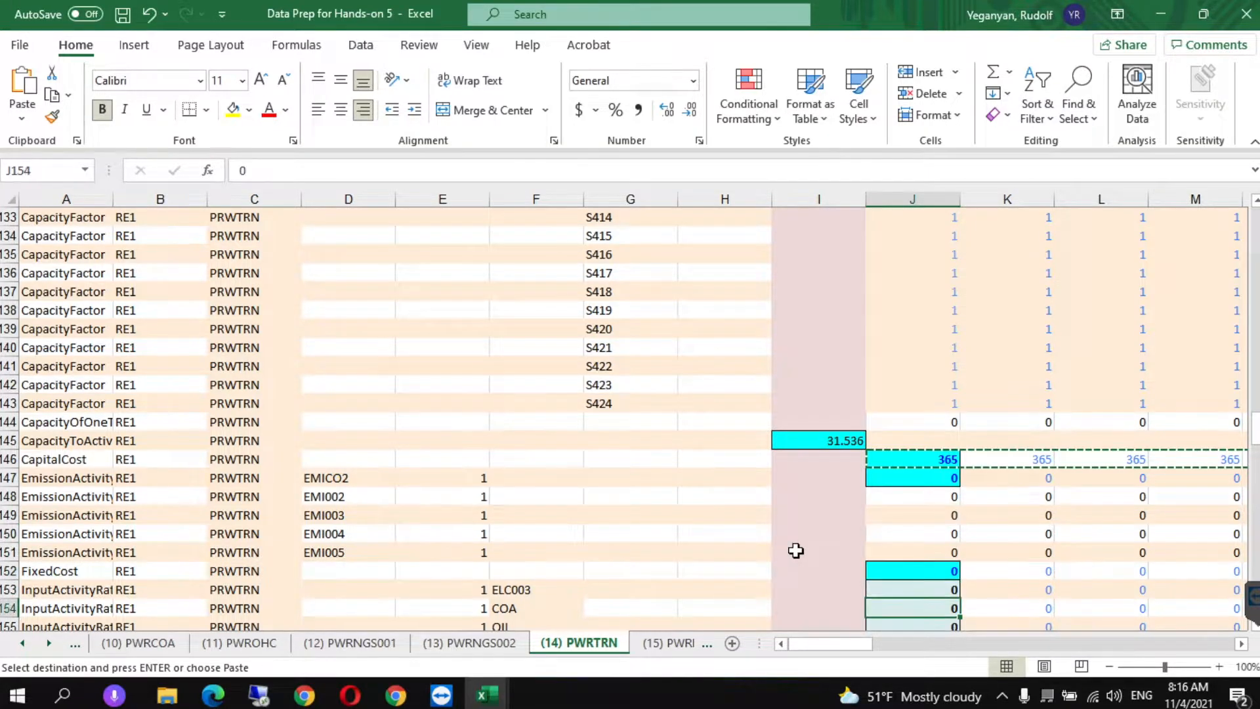
pyautogui.press('Down')
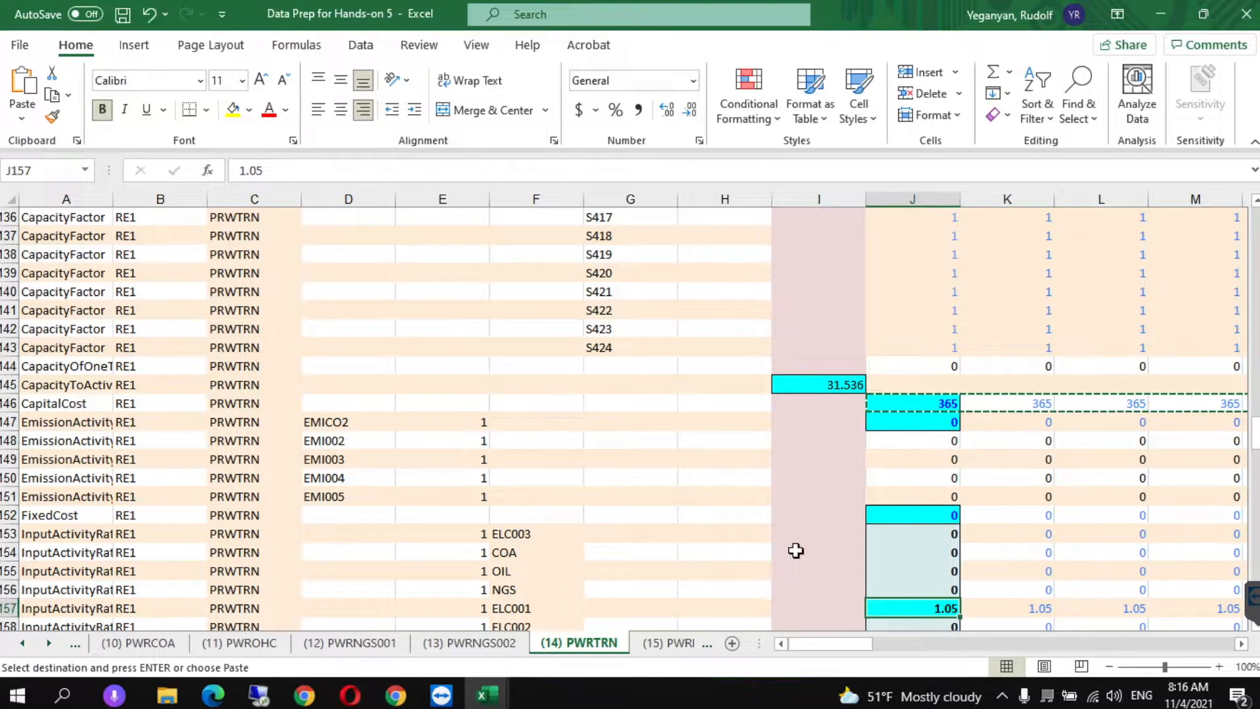
pyautogui.press('Down')
pyautogui.press('Up')
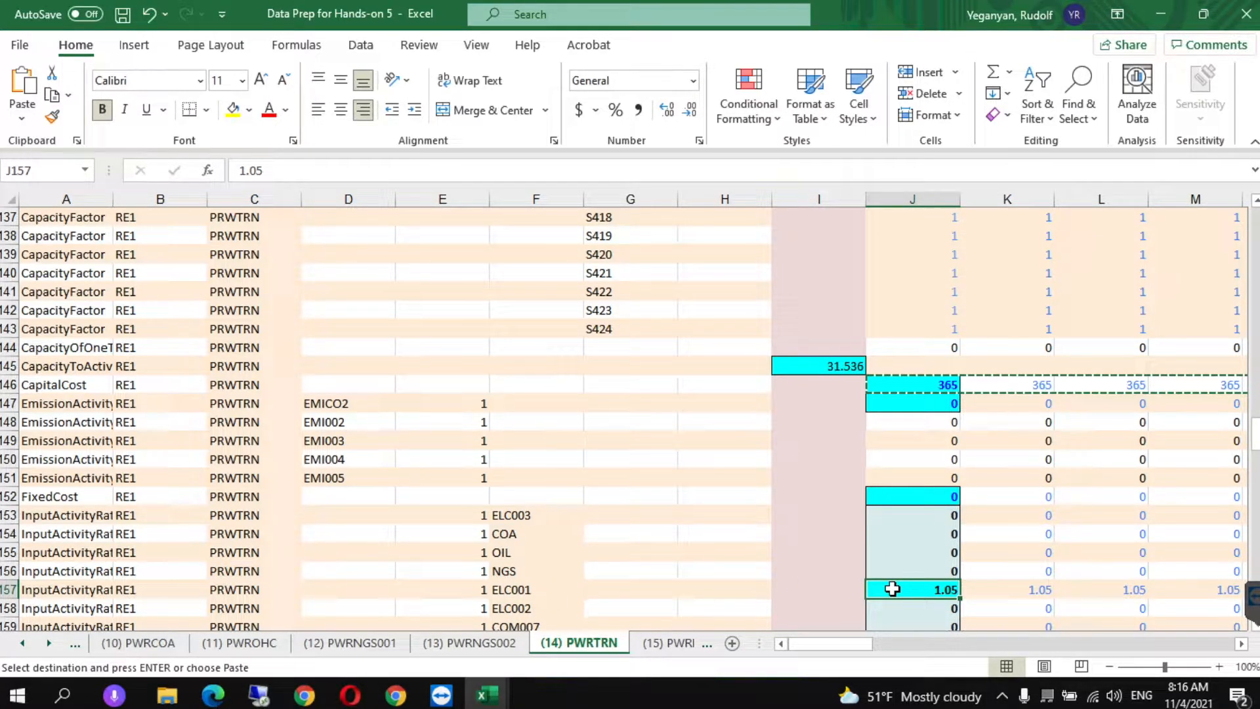
pyautogui.hotkey('ctrl', 'shift', 'Right')
pyautogui.hotkey('ctrl', 'c')
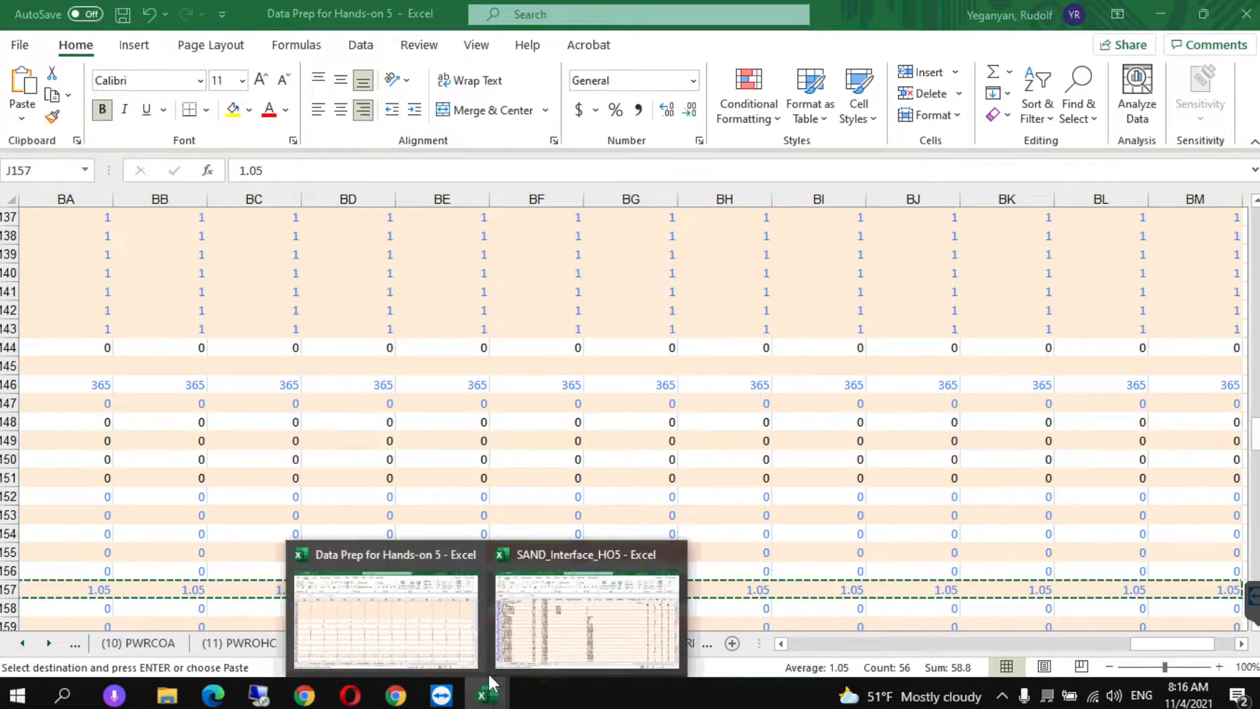
# Paste the copied 1.05 series as values into the PWRTRN InputActivityRatio row for ELC001 in SAND_Interface_HO5, starting at 2015.
pyautogui.click(434, 599)
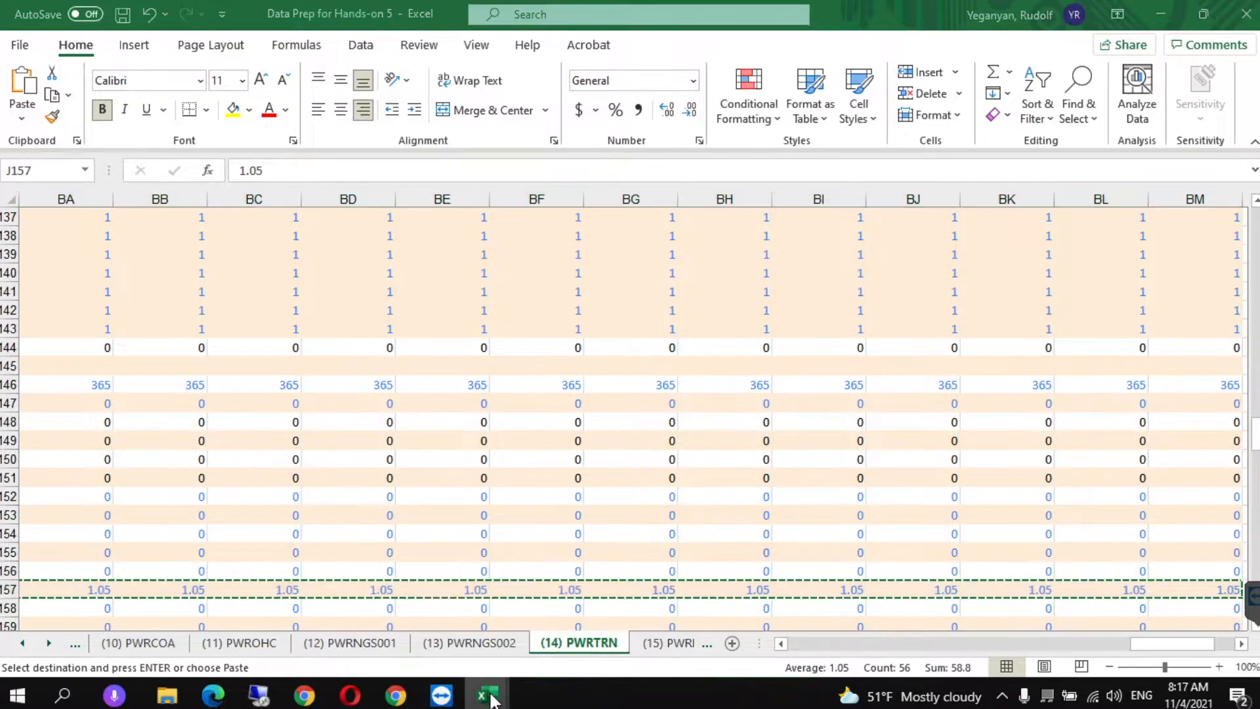
pyautogui.moveTo(489, 692)
pyautogui.click(536, 626)
pyautogui.hotkey('ctrl', 'v')
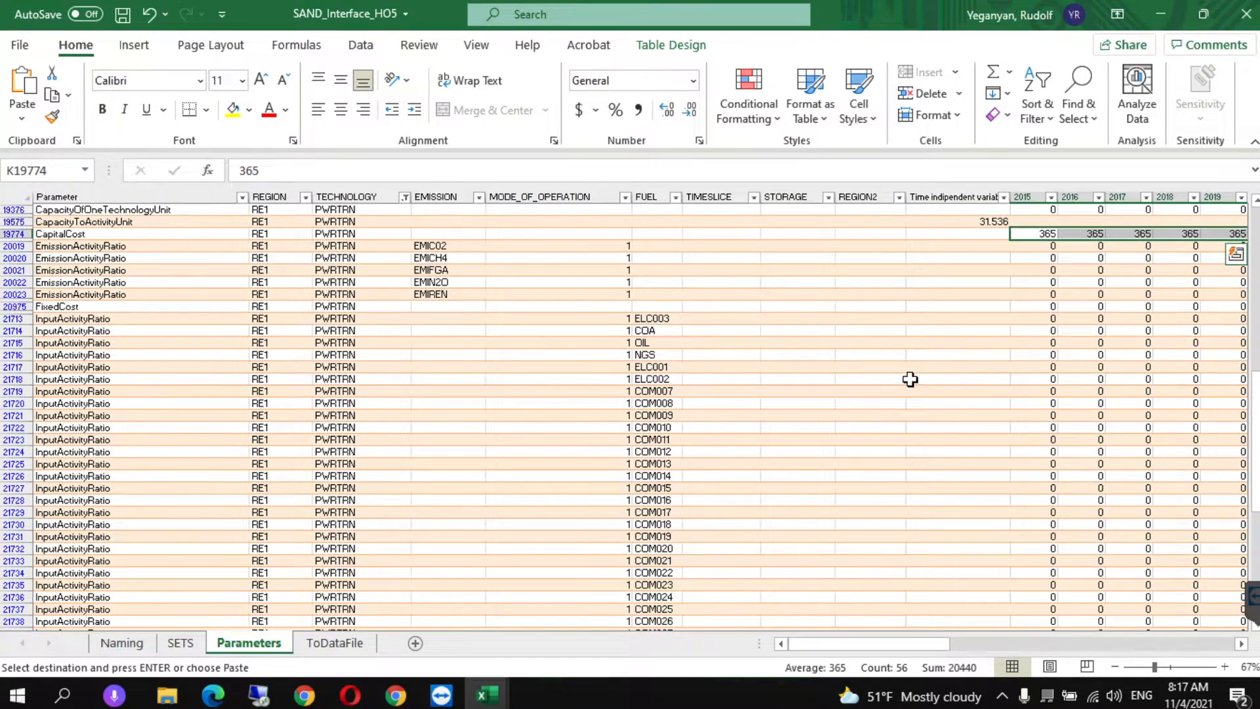
pyautogui.click(961, 366)
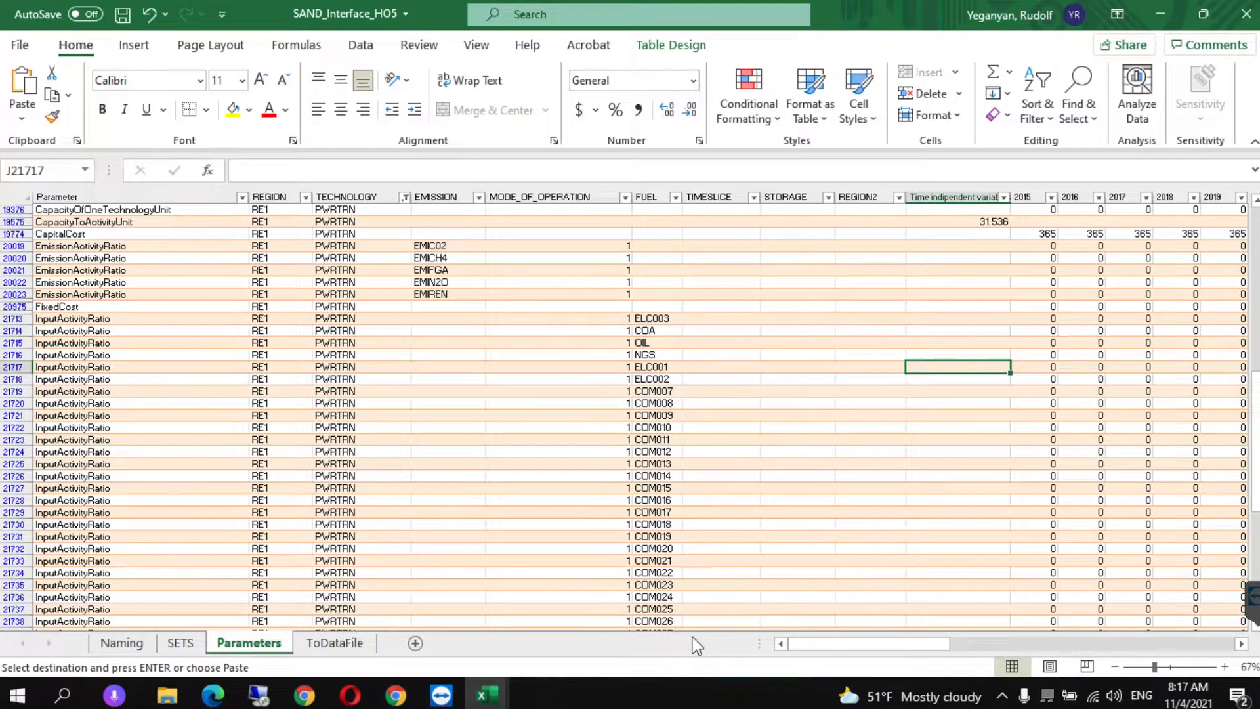
pyautogui.press('Right')
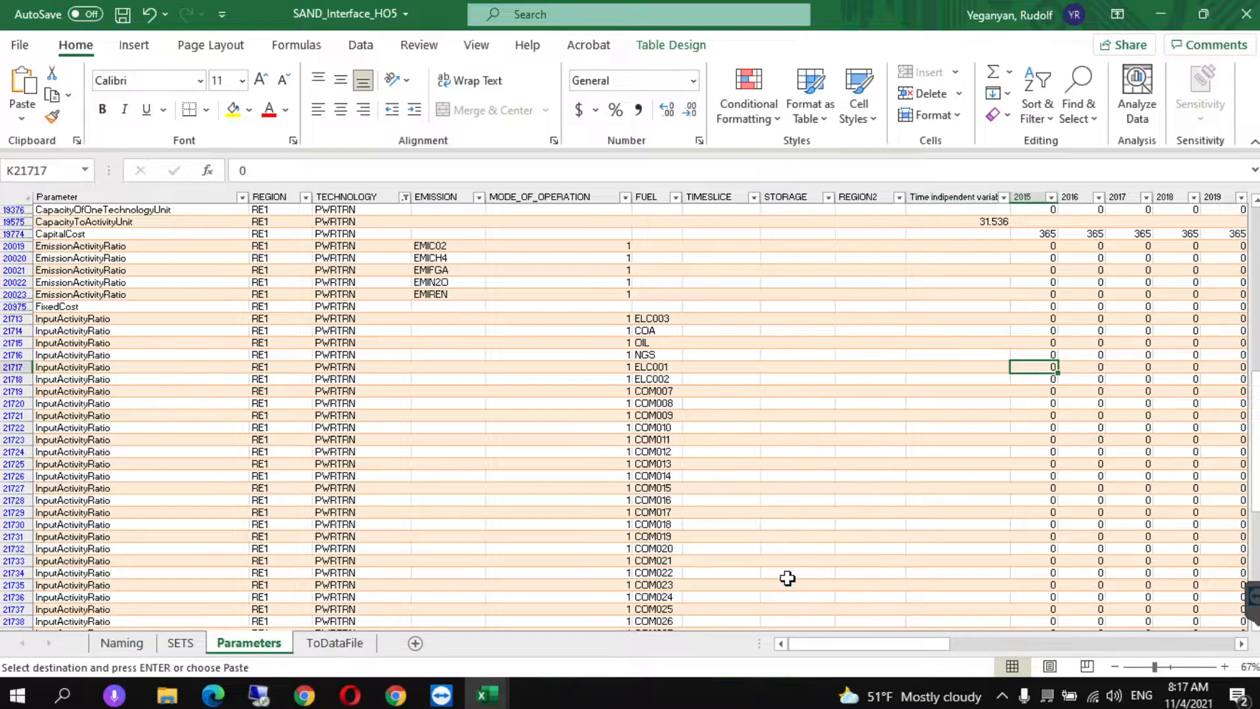
pyautogui.rightClick(1024, 365)
pyautogui.click(1101, 221)
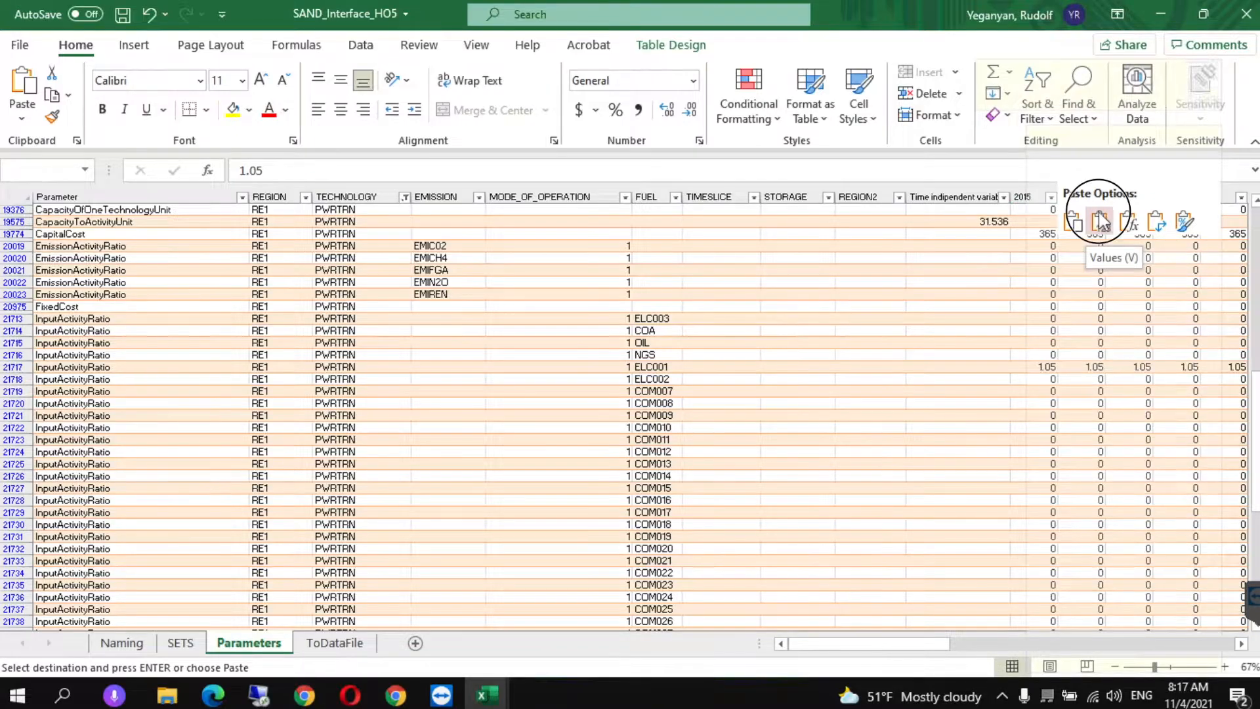
# Switch back to Data Prep for Hands-on 5 and examine the rows below ELC001 InputActivityRatio for the next highlighted parameter, through OperationalLife.
pyautogui.moveTo(487, 694)
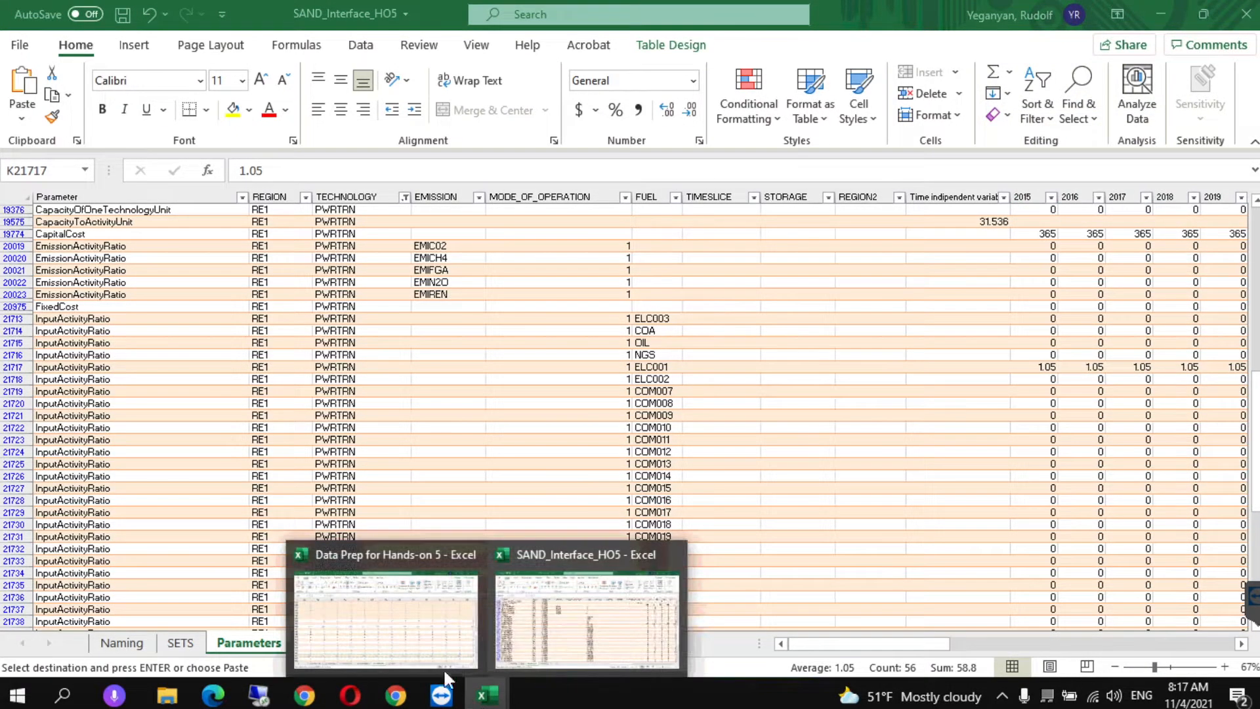
pyautogui.click(416, 633)
pyautogui.click(853, 646)
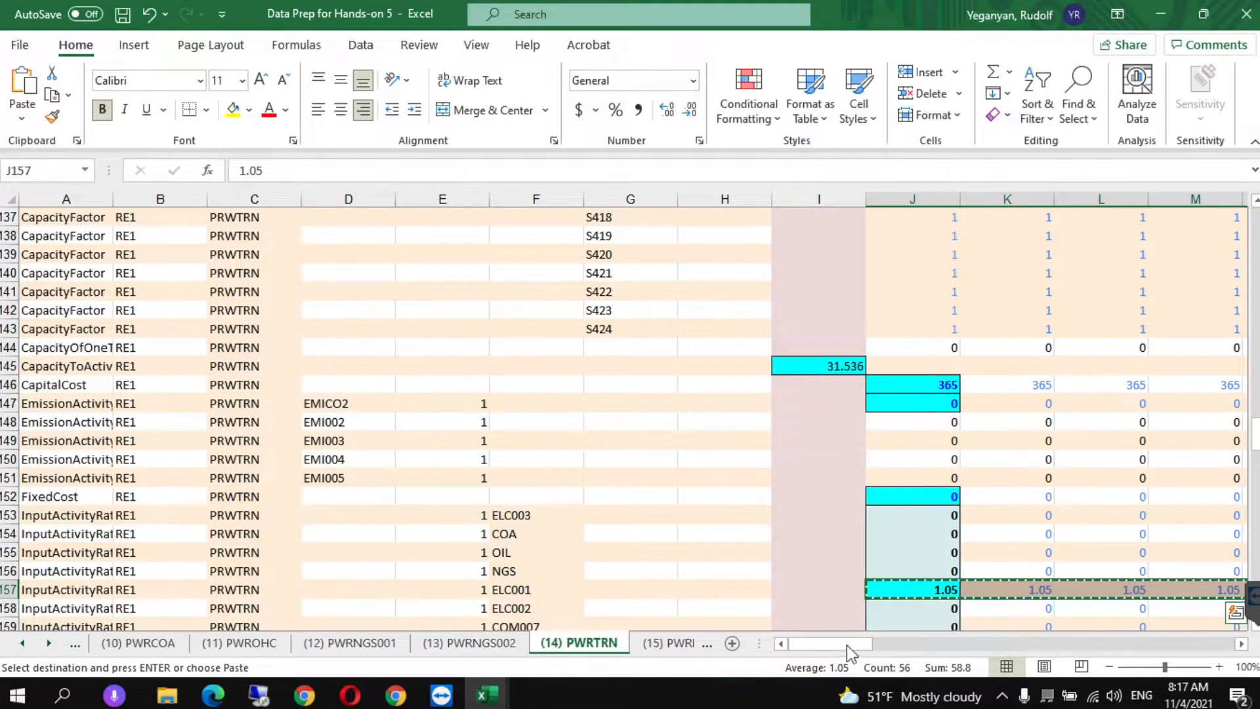
pyautogui.click(806, 602)
pyautogui.press('Down')
pyautogui.press('Down')
pyautogui.press('Down')
pyautogui.press('Down')
pyautogui.press('Down')
pyautogui.press('Down')
pyautogui.press('Down')
pyautogui.press('Down')
pyautogui.press('Down')
pyautogui.press('Down')
pyautogui.press('Down')
pyautogui.press('Down')
pyautogui.press('Down')
pyautogui.press('Down')
pyautogui.press('Down')
pyautogui.press('Down')
pyautogui.press('Down')
pyautogui.press('Down')
pyautogui.press('Down')
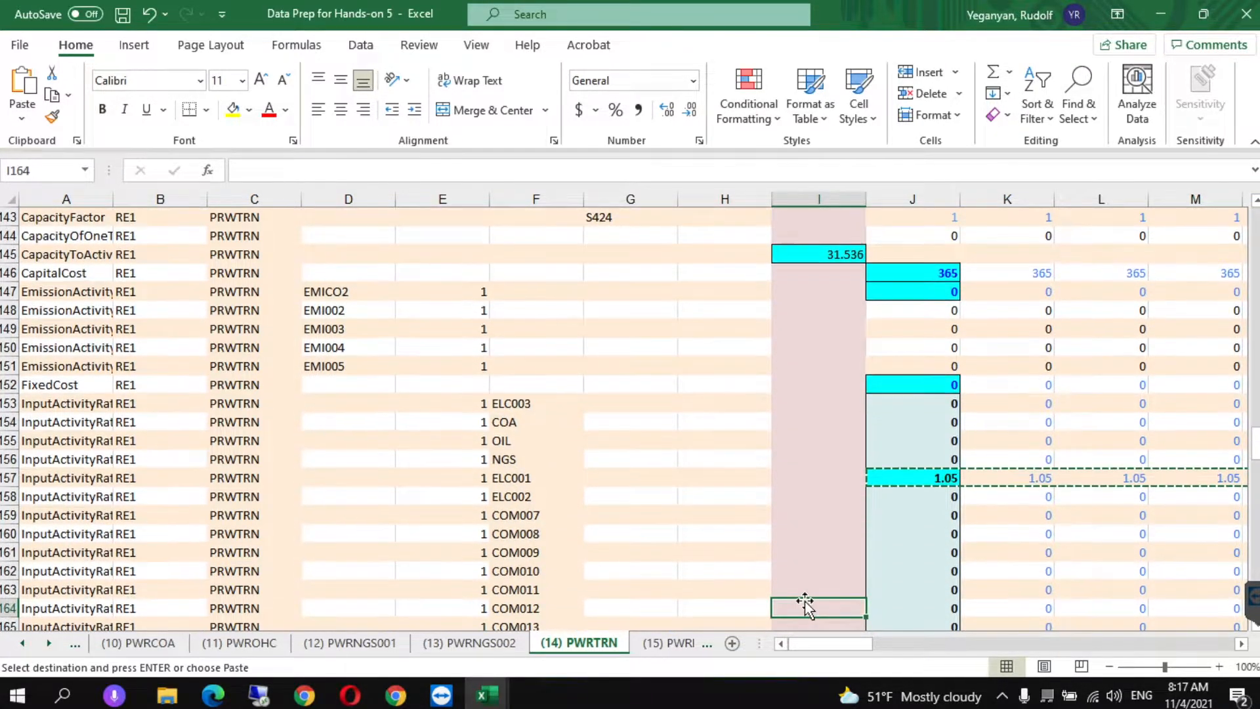
pyautogui.press('Down')
pyautogui.press('Down')
pyautogui.press('Down')
pyautogui.press('Down')
pyautogui.press('Down')
pyautogui.press('Down')
pyautogui.press('Down')
pyautogui.press('Down')
pyautogui.press('Down')
pyautogui.press('Down')
pyautogui.press('Down')
pyautogui.press('Down')
pyautogui.press('Down')
pyautogui.press('Down')
pyautogui.press('Down')
pyautogui.press('Down')
pyautogui.press('Down')
pyautogui.press('Down')
pyautogui.press('Down')
pyautogui.press('Down')
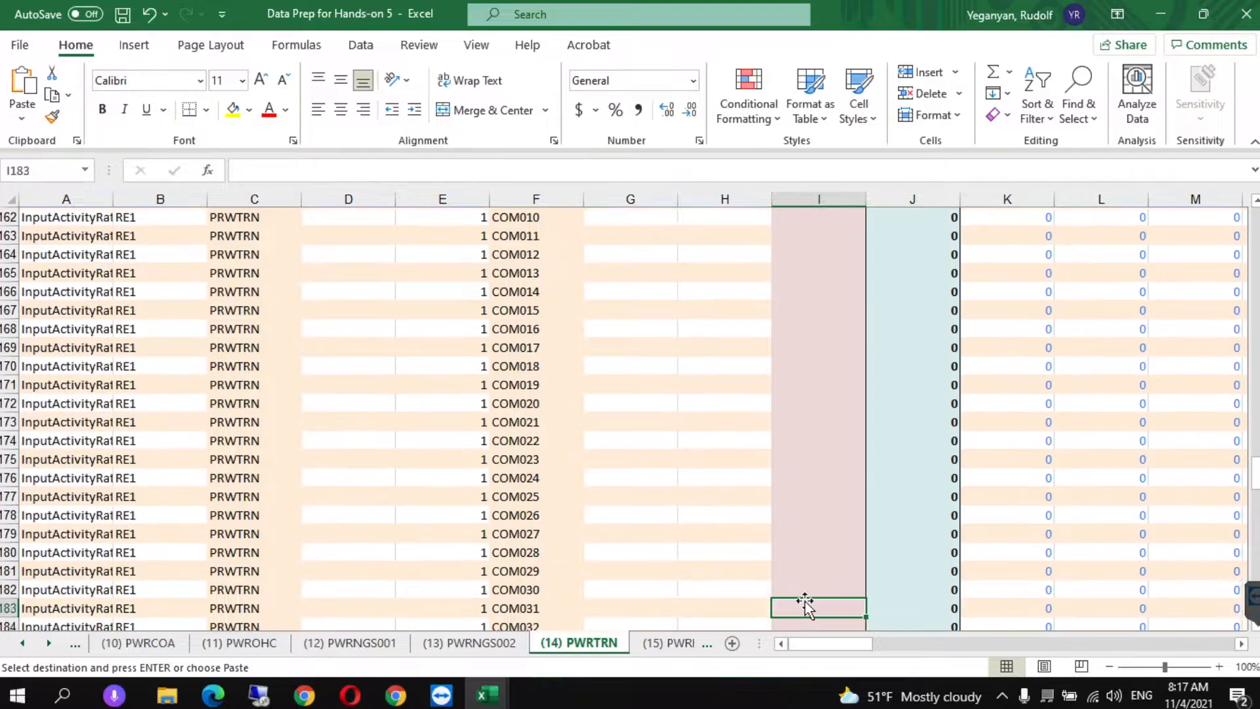
pyautogui.press('Down')
pyautogui.press('Down')
pyautogui.press('Down')
pyautogui.press('Down')
pyautogui.press('Down')
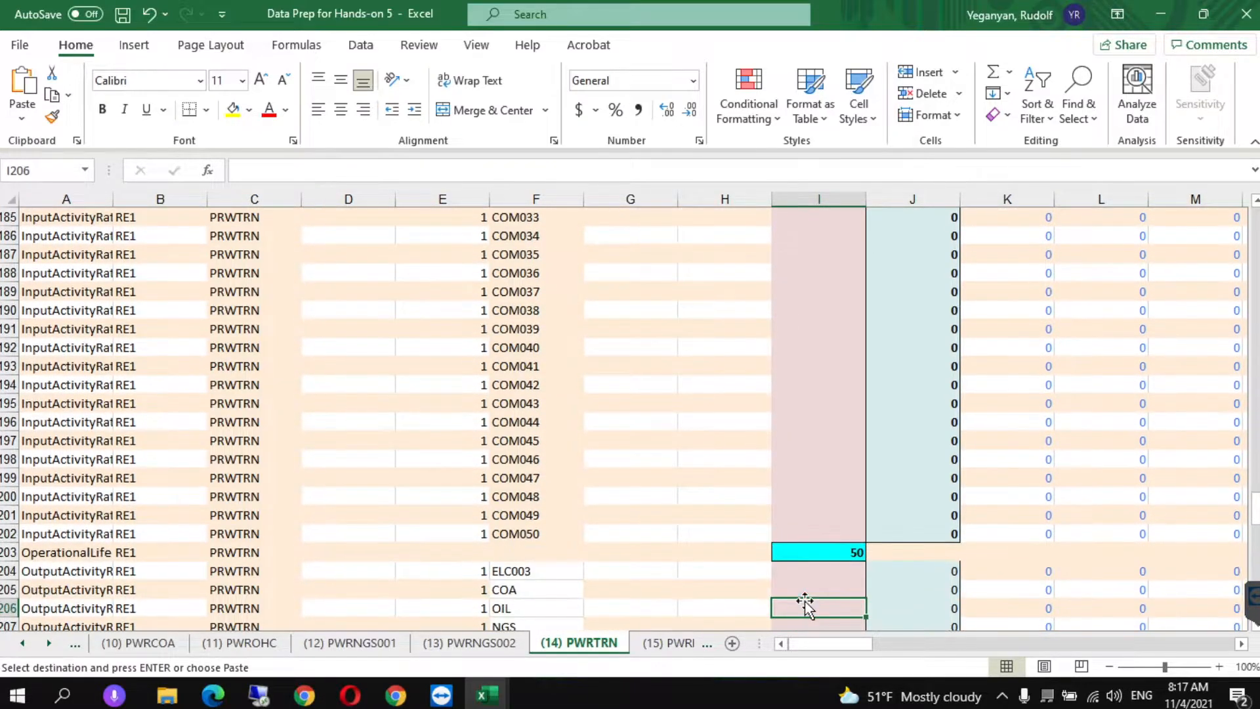
# In the Parameters sheet of SAND_Interface_HO5, set the time-independent OperationalLife value for PWRTRN to 50.
pyautogui.click(487, 696)
pyautogui.click(557, 619)
pyautogui.hotkey('ctrl', 'v')
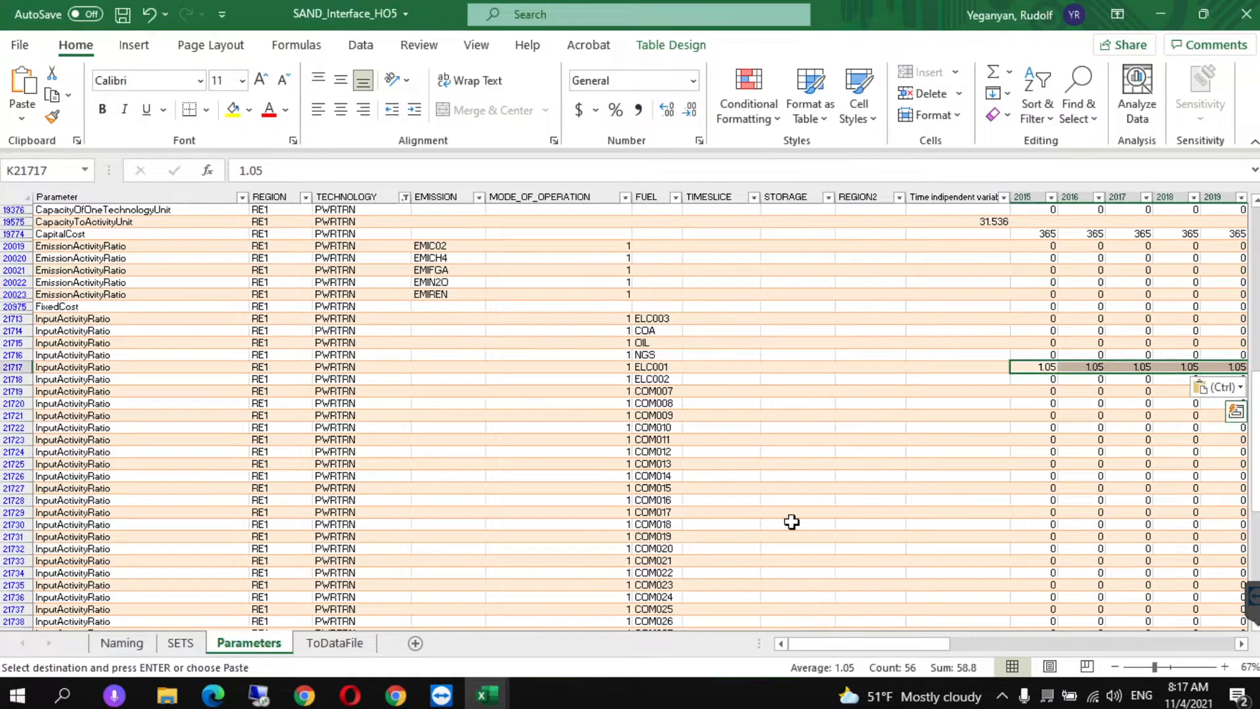
pyautogui.click(830, 523)
pyautogui.hscroll(3, 830, 522)
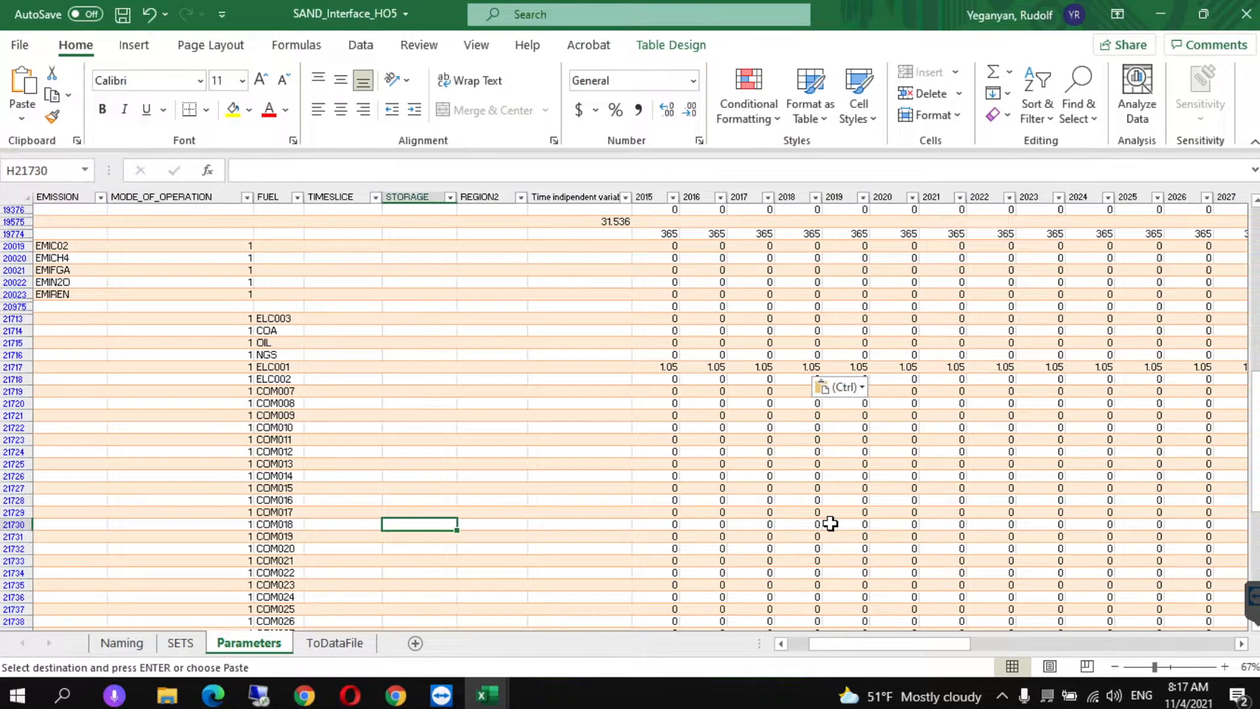
pyautogui.hscroll(-3, 830, 523)
pyautogui.press('Down')
pyautogui.press('Down')
pyautogui.press('Down')
pyautogui.press('Down')
pyautogui.press('Down')
pyautogui.press('Down')
pyautogui.press('Down')
pyautogui.press('Down')
pyautogui.press('Down')
pyautogui.press('Down')
pyautogui.press('Down')
pyautogui.press('Down')
pyautogui.press('Down')
pyautogui.press('Down')
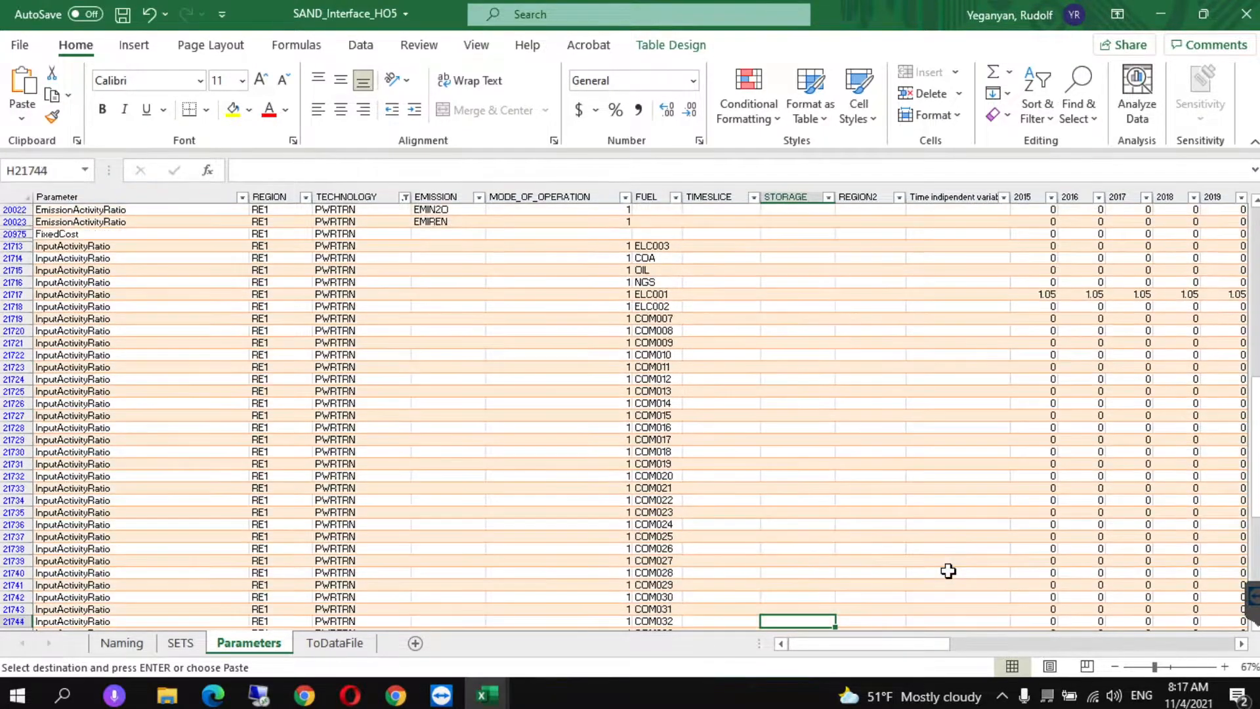
pyautogui.press('Down')
pyautogui.press('Down')
pyautogui.press('Down')
pyautogui.press('Down')
pyautogui.press('Down')
pyautogui.press('Down')
pyautogui.press('Down')
pyautogui.press('Down')
pyautogui.press('Down')
pyautogui.press('Down')
pyautogui.press('Down')
pyautogui.press('Down')
pyautogui.press('Down')
pyautogui.press('Down')
pyautogui.press('Down')
pyautogui.press('Down')
pyautogui.press('Down')
pyautogui.press('Down')
pyautogui.press('Down')
pyautogui.press('Down')
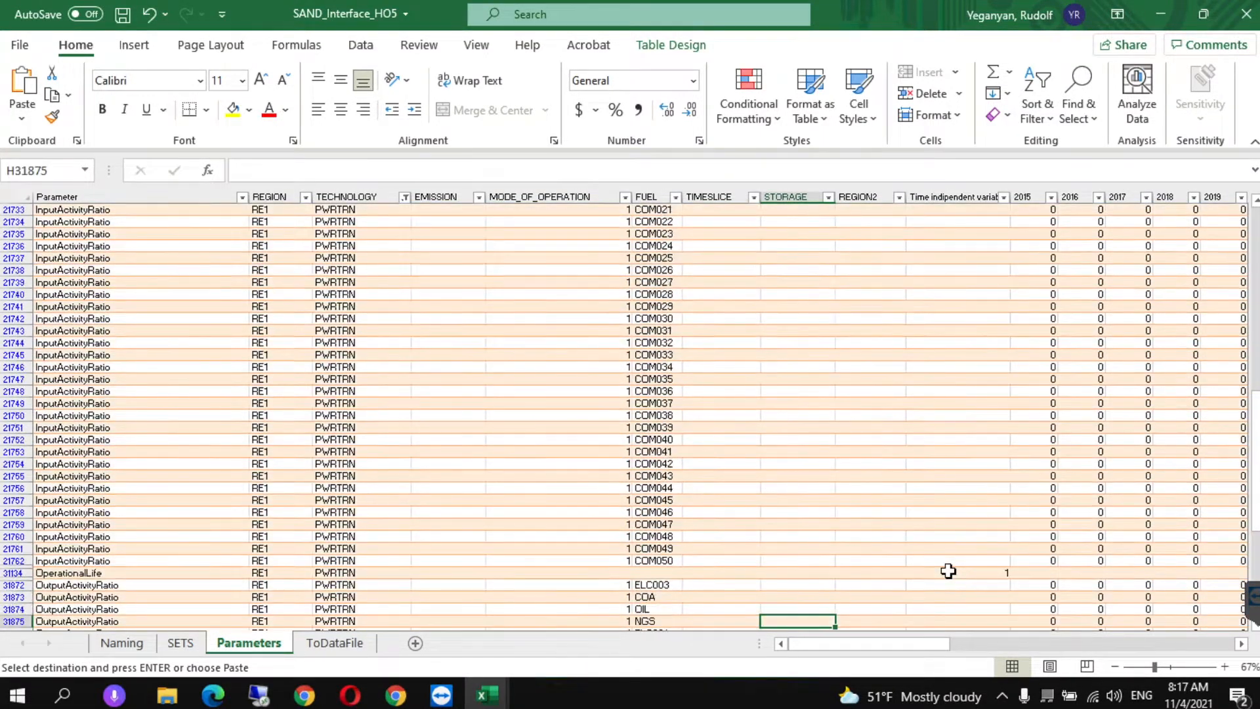
pyautogui.press('Down')
pyautogui.press('Down')
pyautogui.click(986, 536)
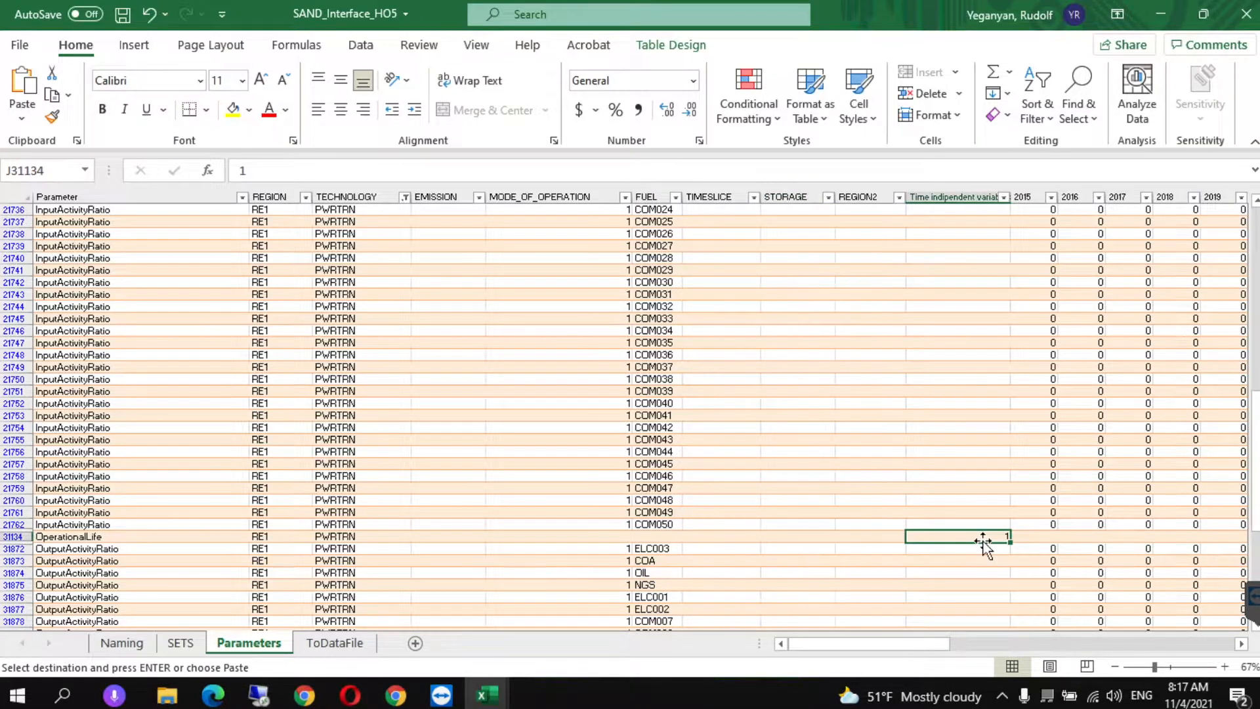
pyautogui.click(362, 171)
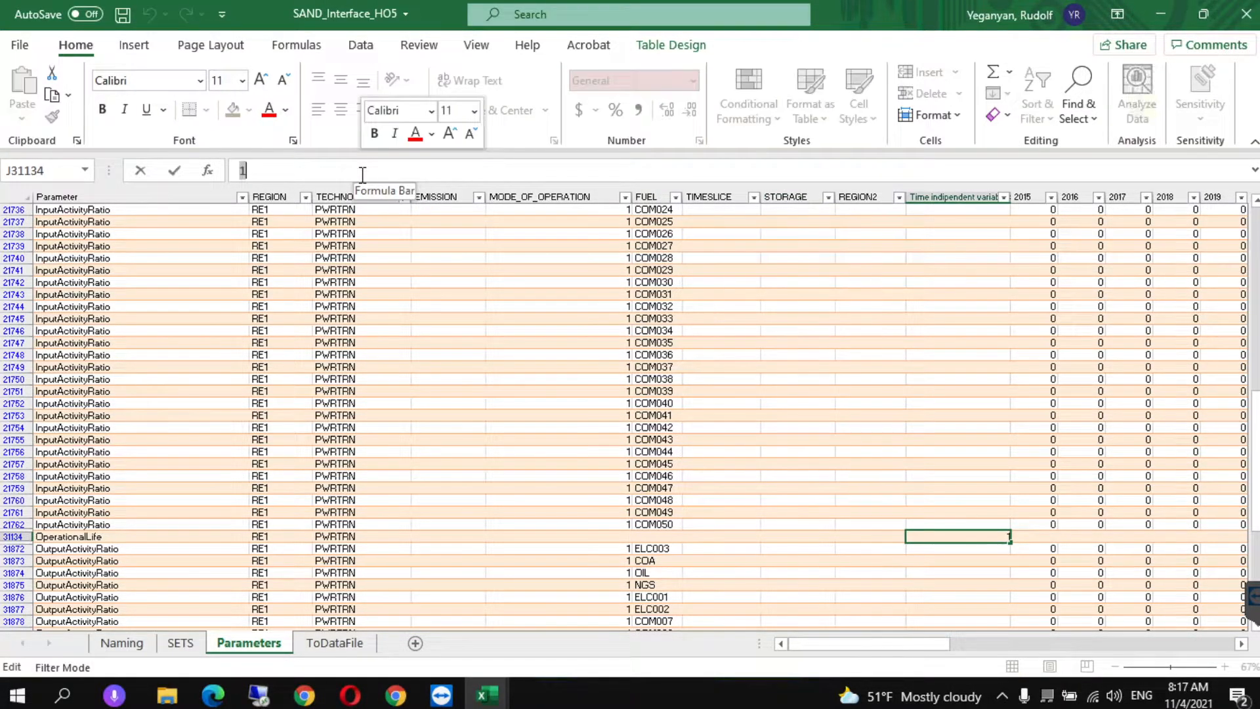
pyautogui.press('BackSpace')
pyautogui.write('50')
pyautogui.click(747, 539)
# In Data Prep for Hands-on 5, copy the yearly OutputActivityRatio values of 1 for ELC002 from J209 to BM209.
pyautogui.moveTo(486, 696)
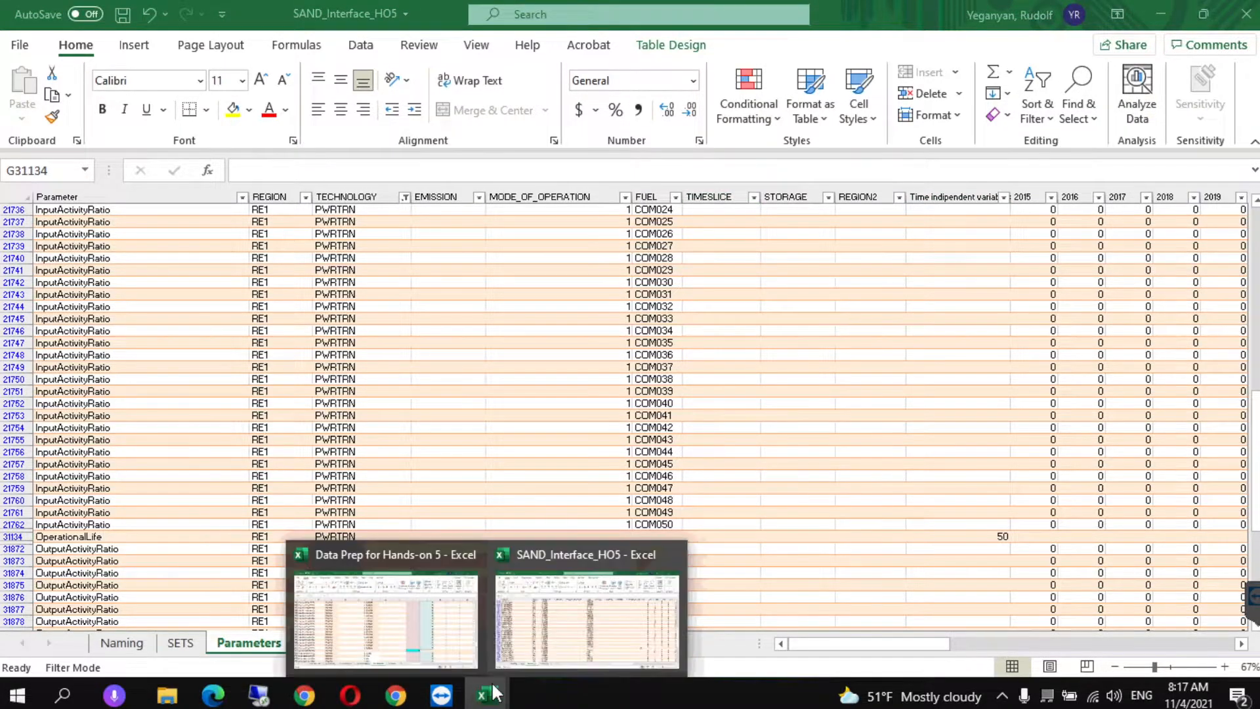
pyautogui.click(466, 607)
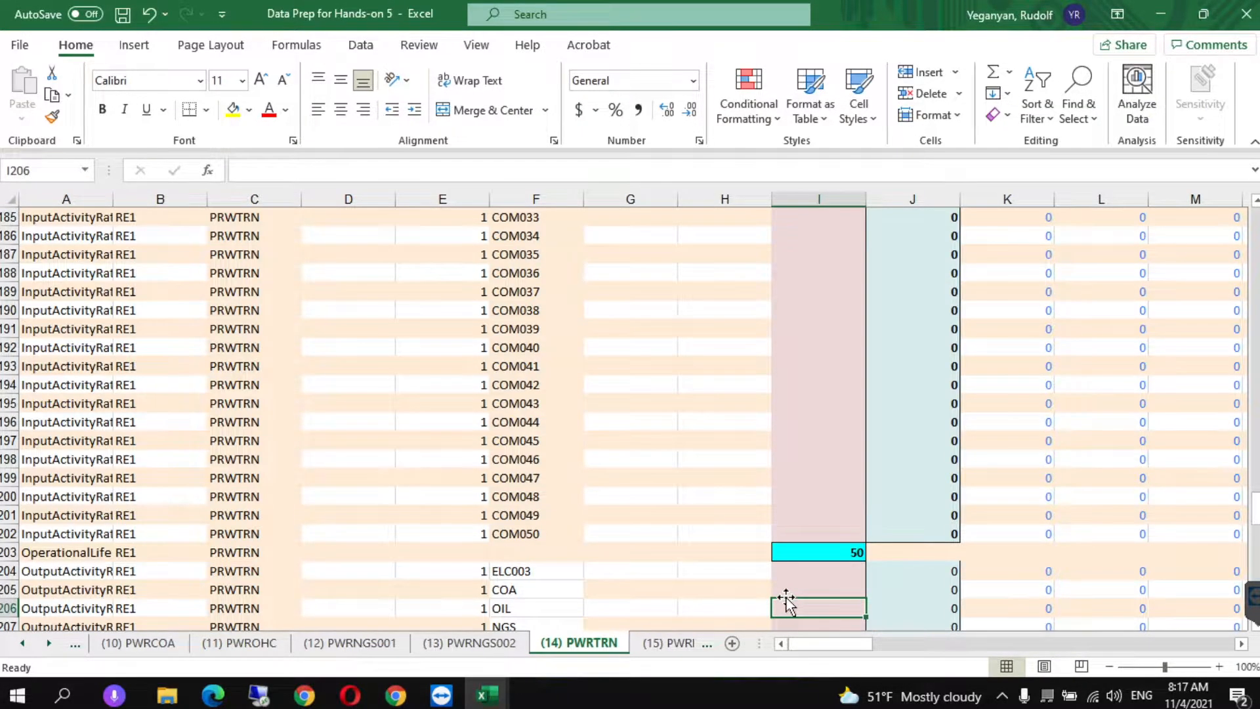
pyautogui.press('Down')
pyautogui.press('Down')
pyautogui.press('Down')
pyautogui.press('Down')
pyautogui.press('Down')
pyautogui.click(799, 571)
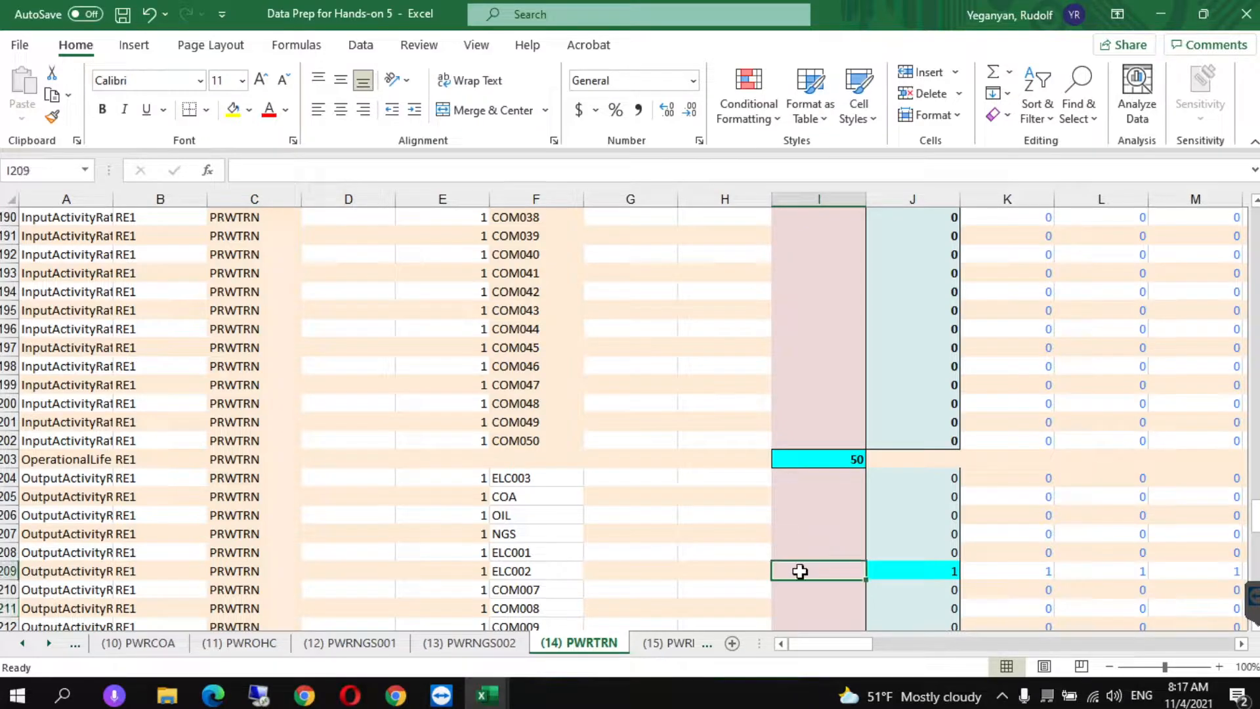
pyautogui.click(922, 572)
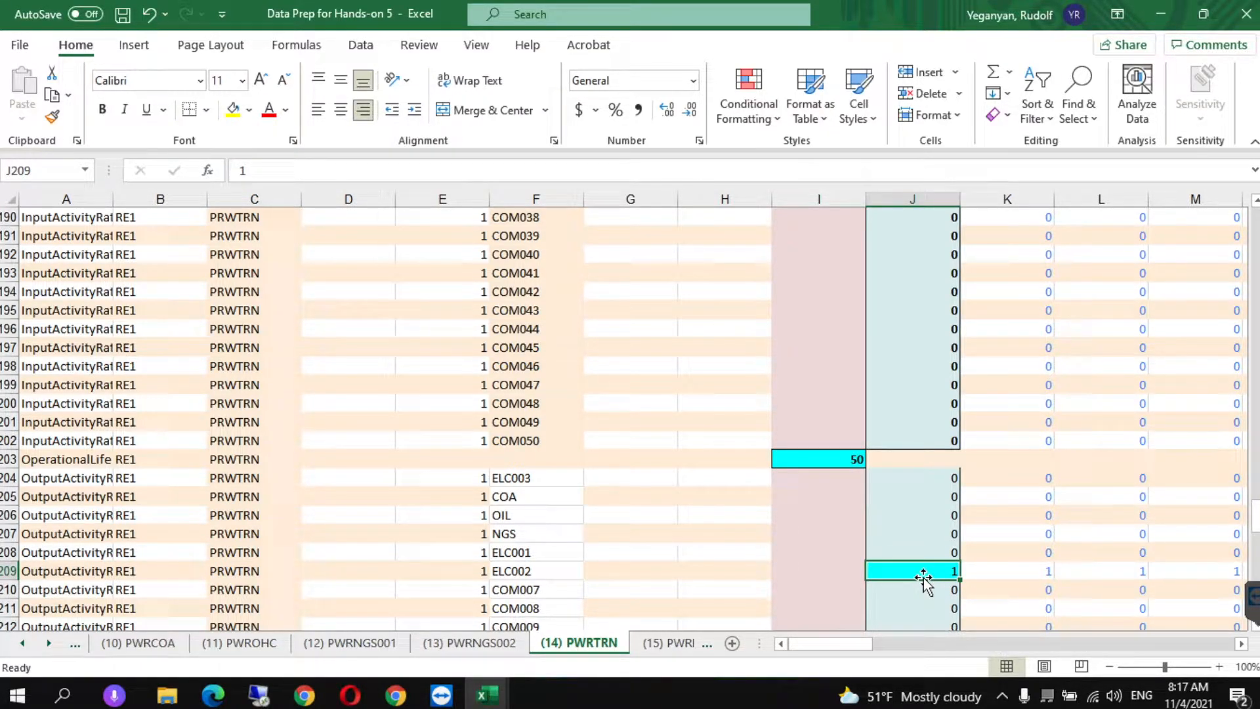
pyautogui.hotkey('ctrl', 'shift', 'Right')
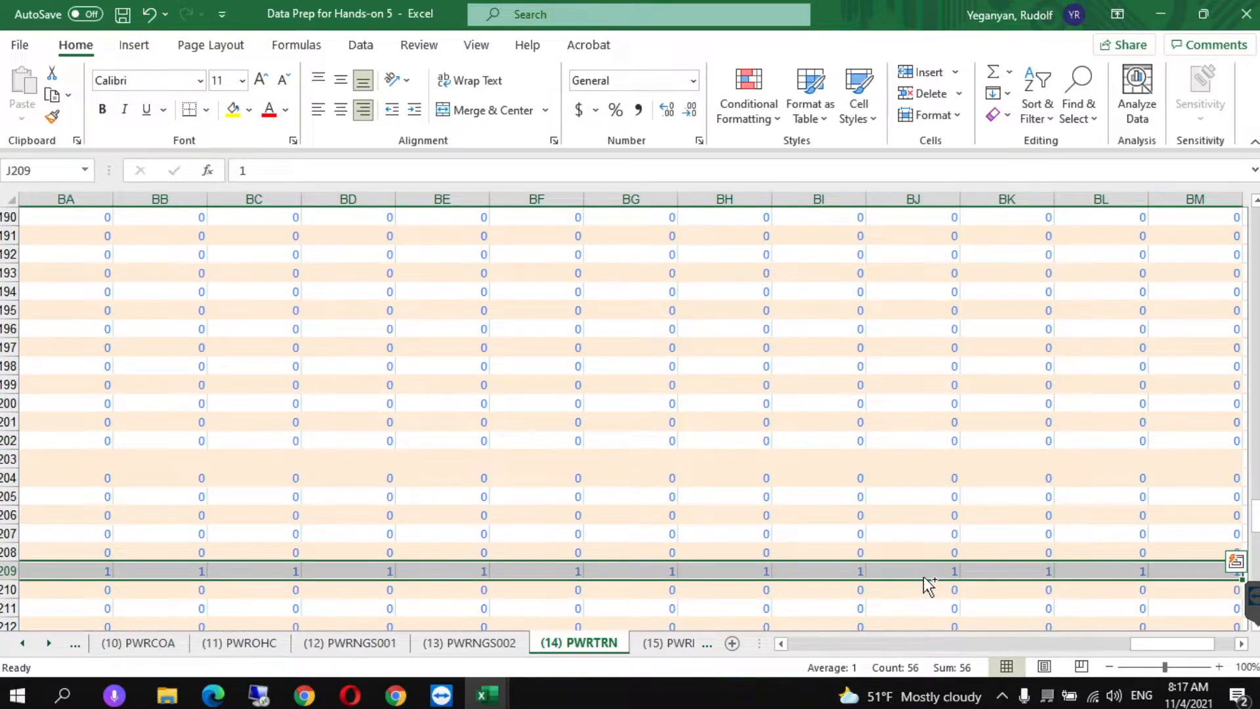
pyautogui.hotkey('ctrl', 'c')
# Paste the copied series of 1s as values into the PWRTRN OutputActivityRatio row for ELC001 in SAND_Interface_HO5, starting at 2015.
pyautogui.moveTo(486, 692)
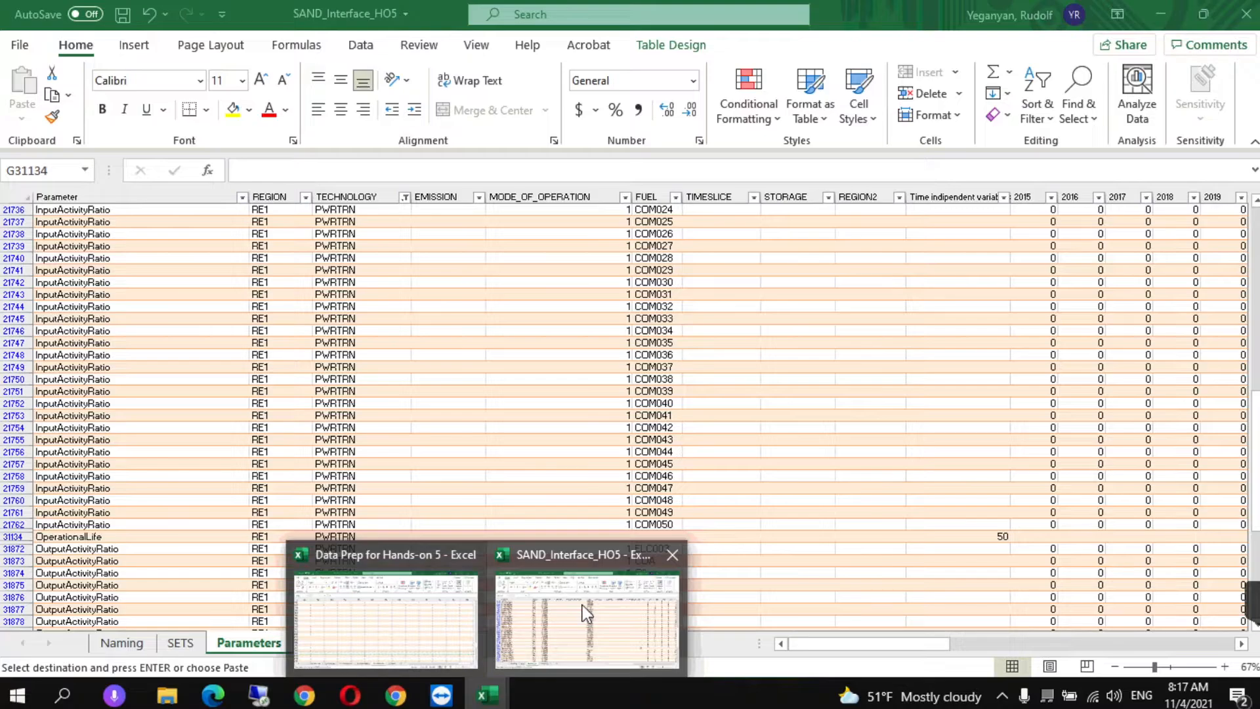
pyautogui.click(582, 602)
pyautogui.click(976, 597)
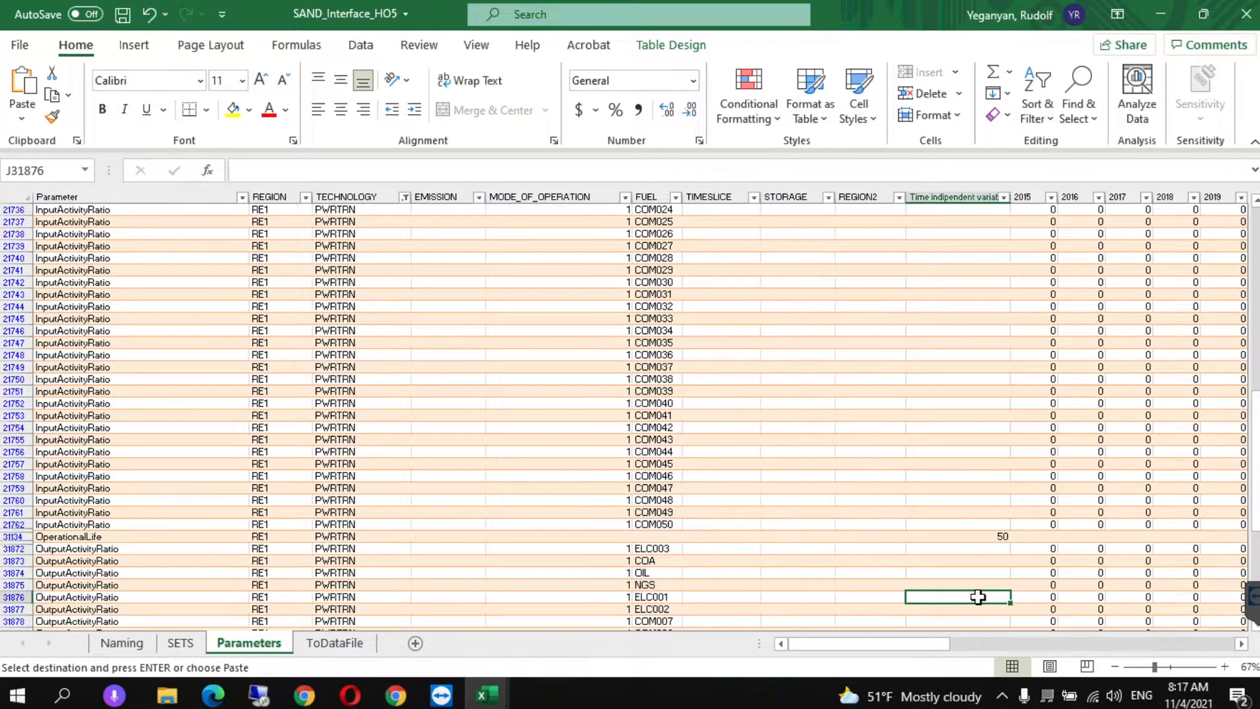
pyautogui.click(1018, 597)
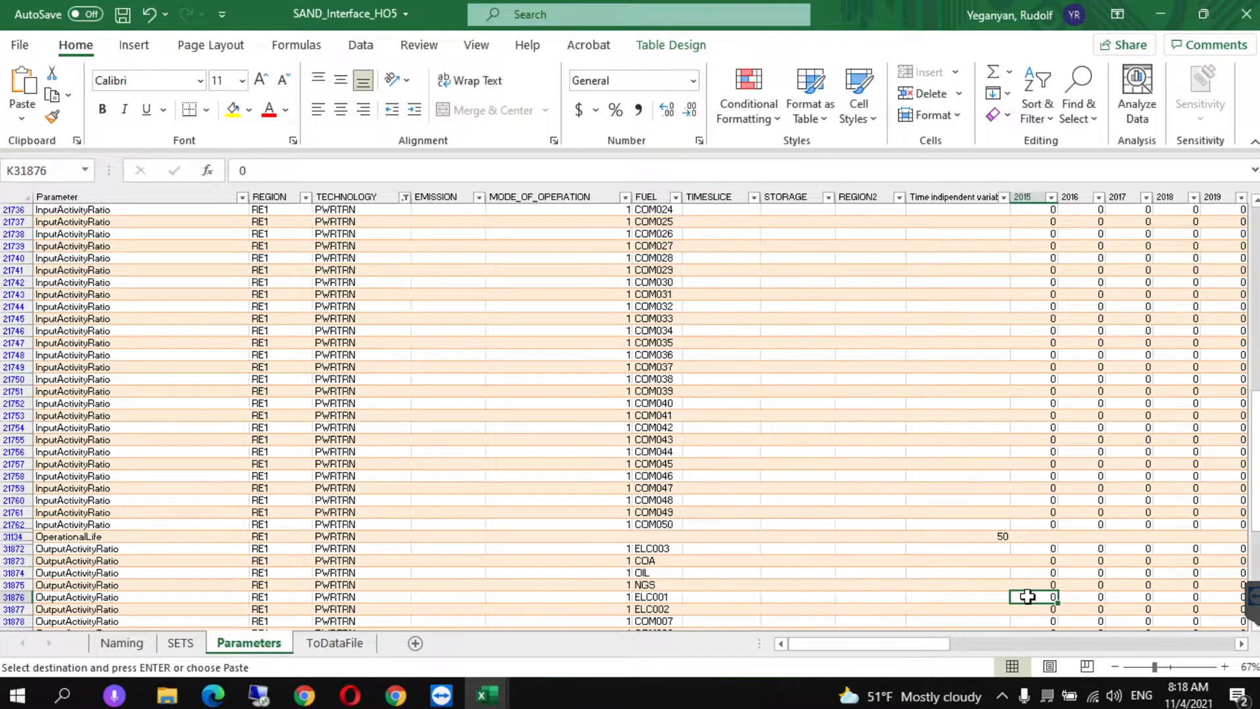
pyautogui.rightClick(1027, 597)
pyautogui.click(1130, 144)
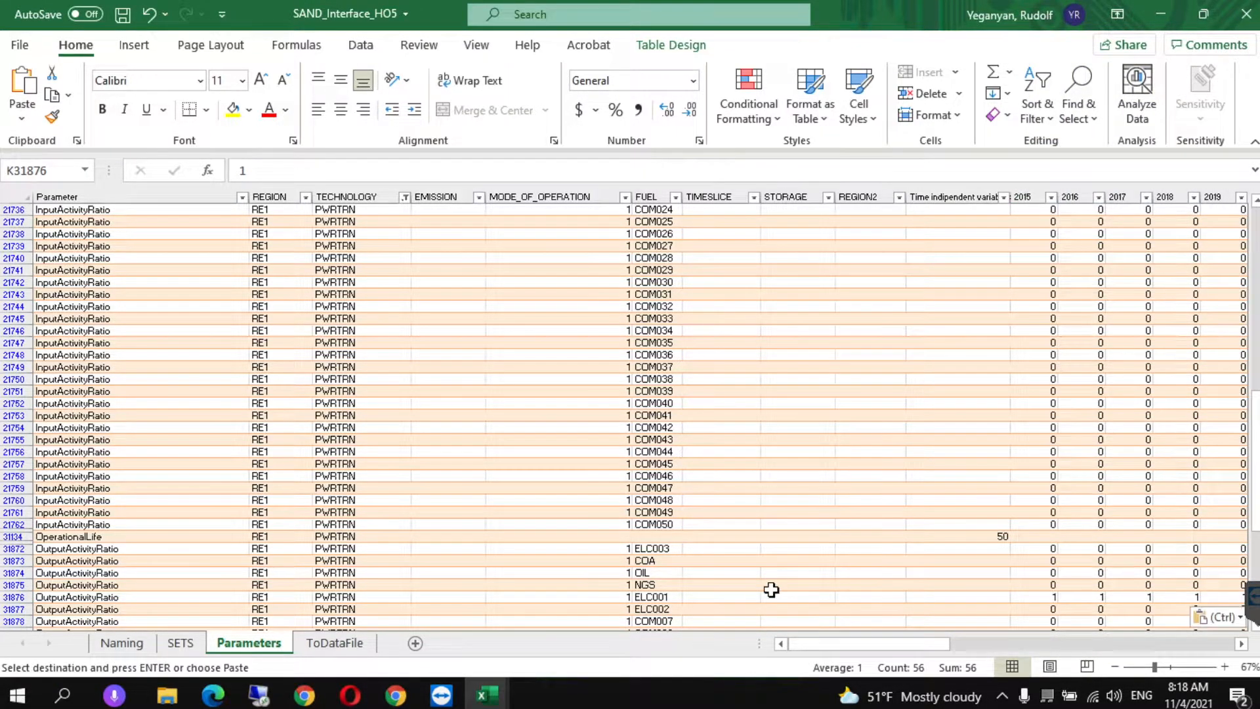
# Switch back to Data Prep for Hands-on 5 and examine the rows below ELC002 OutputActivityRatio for the next highlighted parameters, through ResidualCapacity.
pyautogui.moveTo(488, 690)
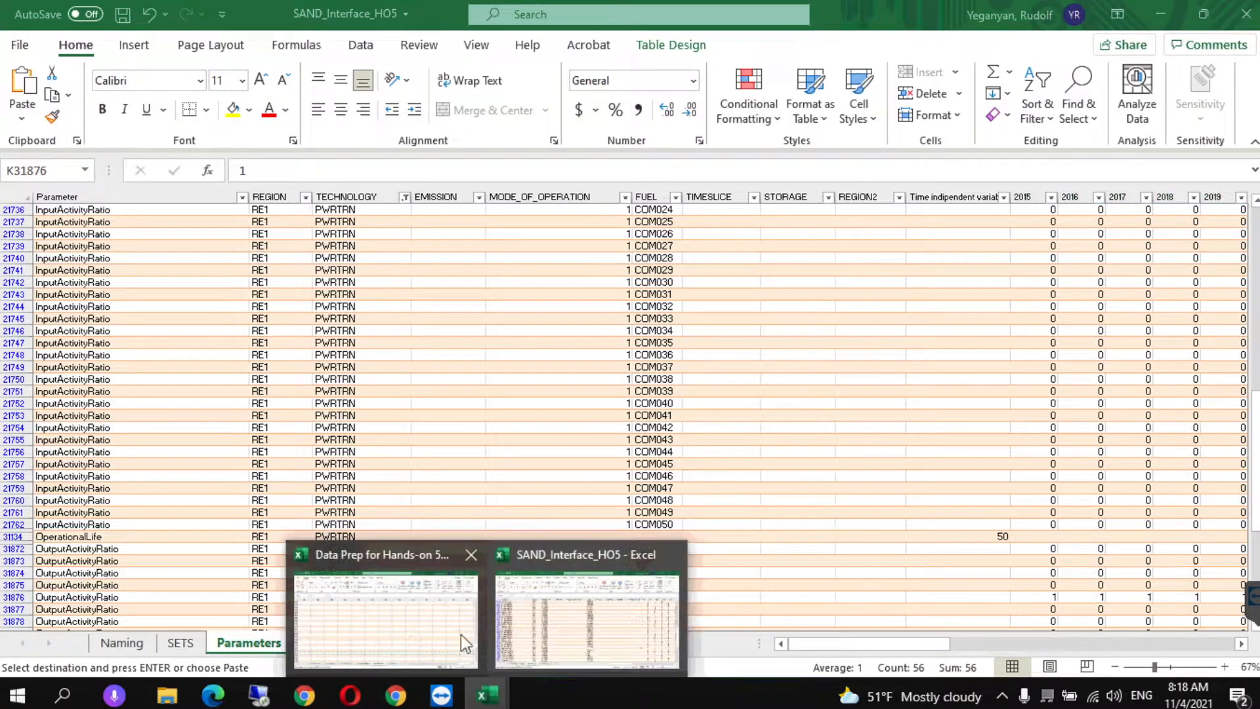
pyautogui.click(440, 613)
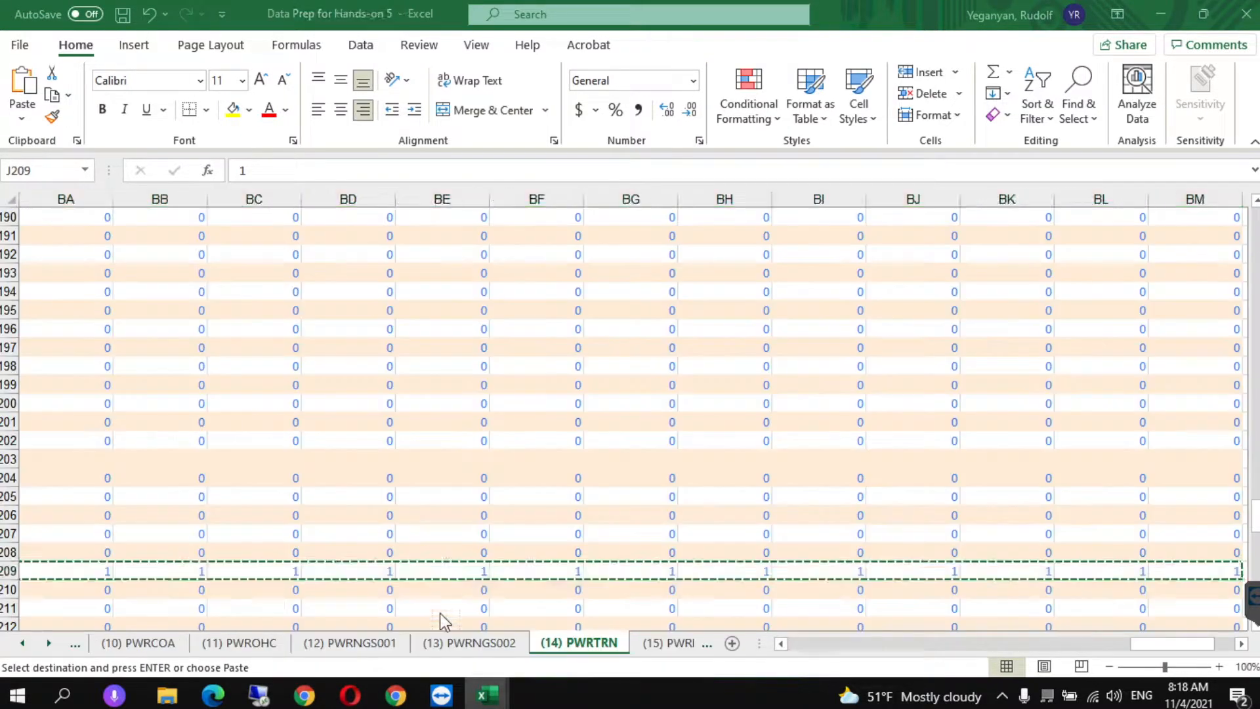
pyautogui.click(814, 644)
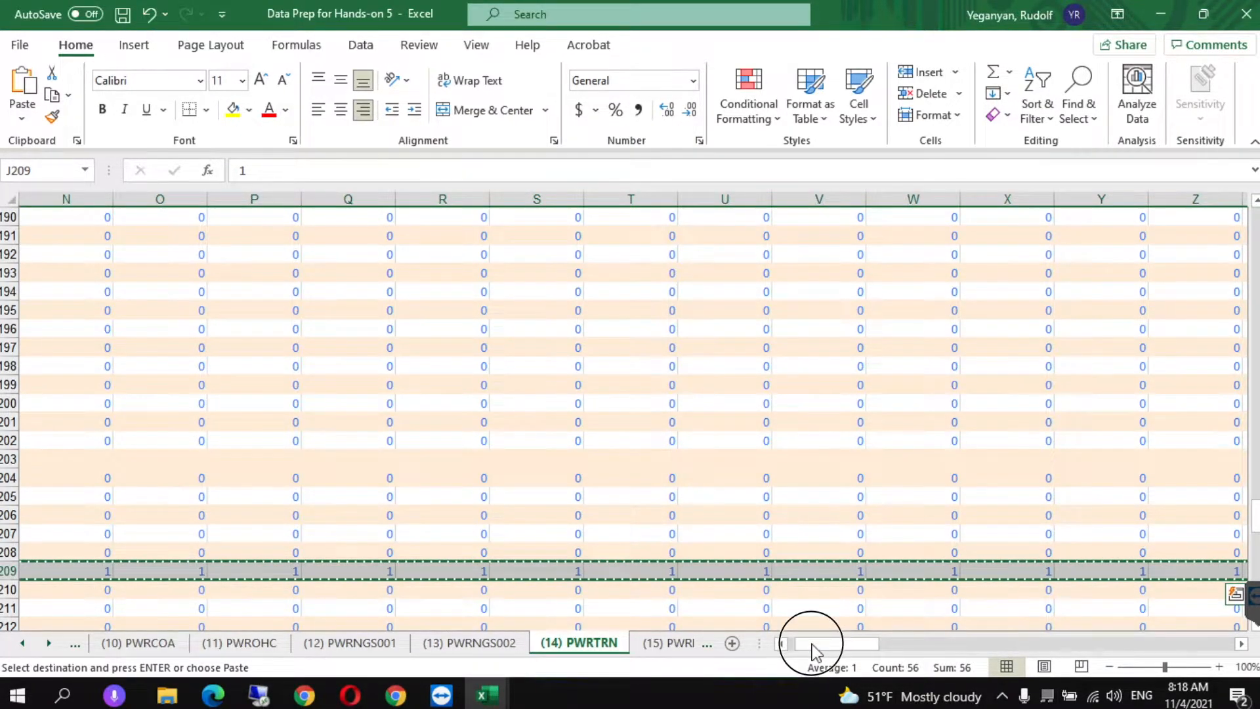
pyautogui.click(784, 583)
pyautogui.press('Down')
pyautogui.press('Down')
pyautogui.press('Down')
pyautogui.press('Down')
pyautogui.press('Down')
pyautogui.press('Down')
pyautogui.press('Down')
pyautogui.press('Down')
pyautogui.press('Down')
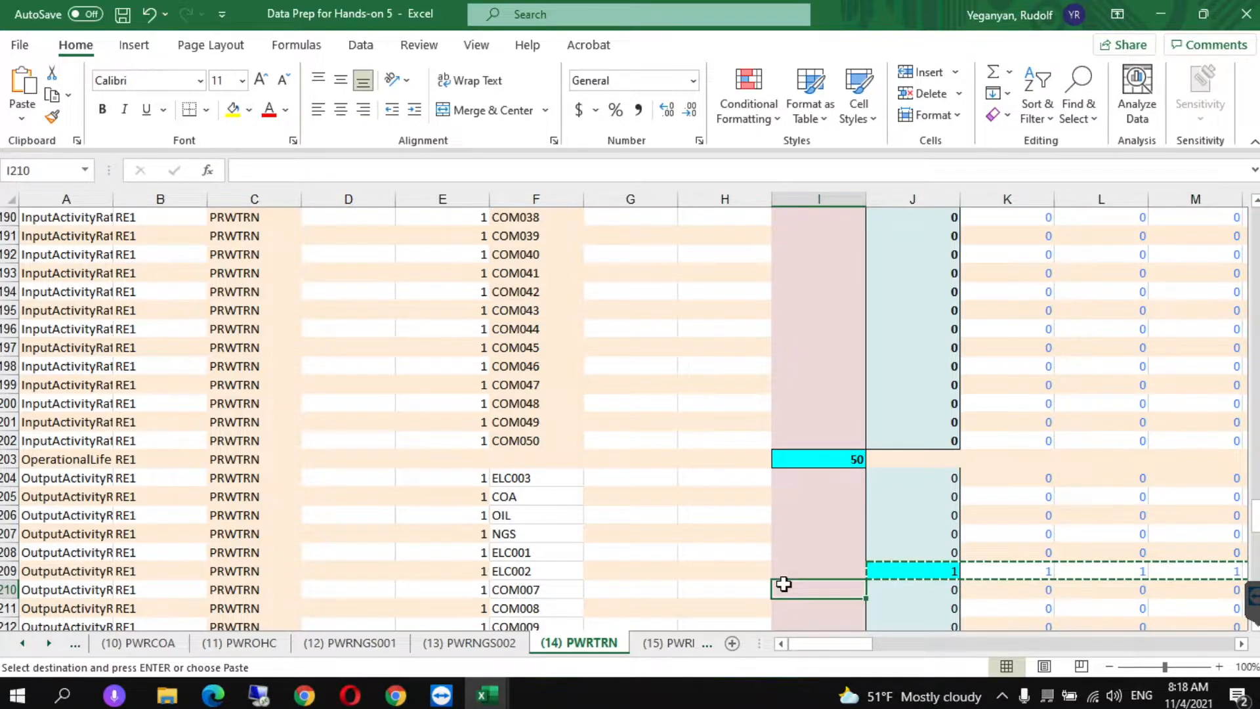
pyautogui.press('Down')
pyautogui.press('Down')
pyautogui.press('Down')
pyautogui.press('Down')
pyautogui.press('Down')
pyautogui.press('Down')
pyautogui.press('Down')
pyautogui.press('Down')
pyautogui.press('Down')
pyautogui.press('Down')
pyautogui.press('Down')
pyautogui.press('Down')
pyautogui.press('Down')
pyautogui.press('Down')
pyautogui.press('Down')
pyautogui.press('Down')
pyautogui.press('Down')
pyautogui.press('Down')
pyautogui.press('Down')
pyautogui.press('Down')
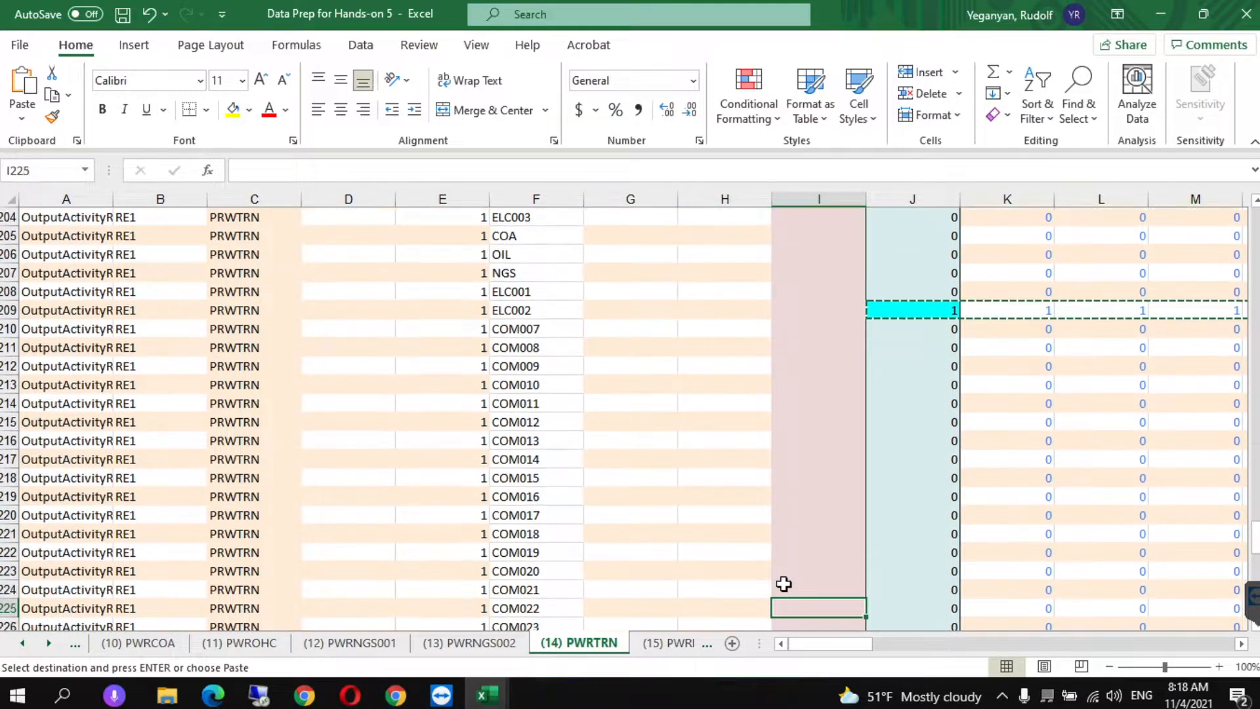
pyautogui.press('Down')
pyautogui.press('Down')
pyautogui.press('Down')
pyautogui.press('Down')
pyautogui.press('Down')
pyautogui.press('Down')
pyautogui.press('Down')
pyautogui.press('Down')
pyautogui.press('Down')
pyautogui.press('Down')
pyautogui.press('Down')
pyautogui.press('Down')
pyautogui.press('Down')
pyautogui.press('Down')
pyautogui.press('Down')
pyautogui.press('Down')
pyautogui.press('Down')
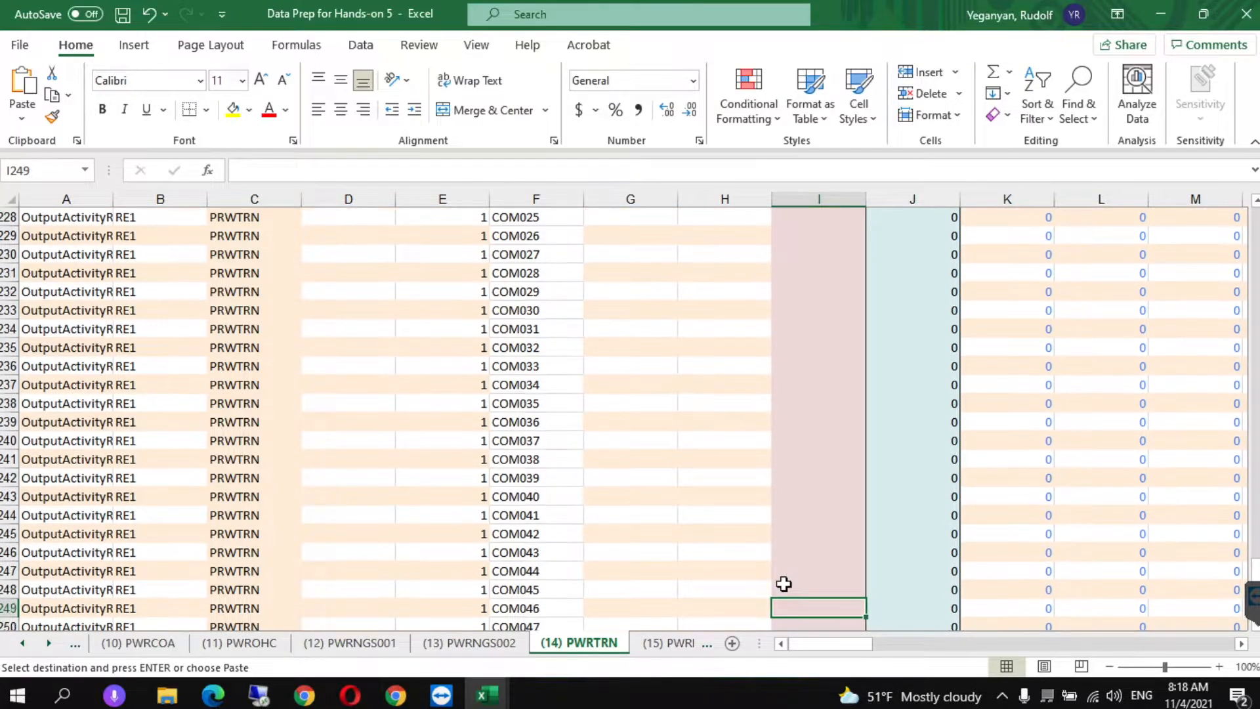
pyautogui.press('Down')
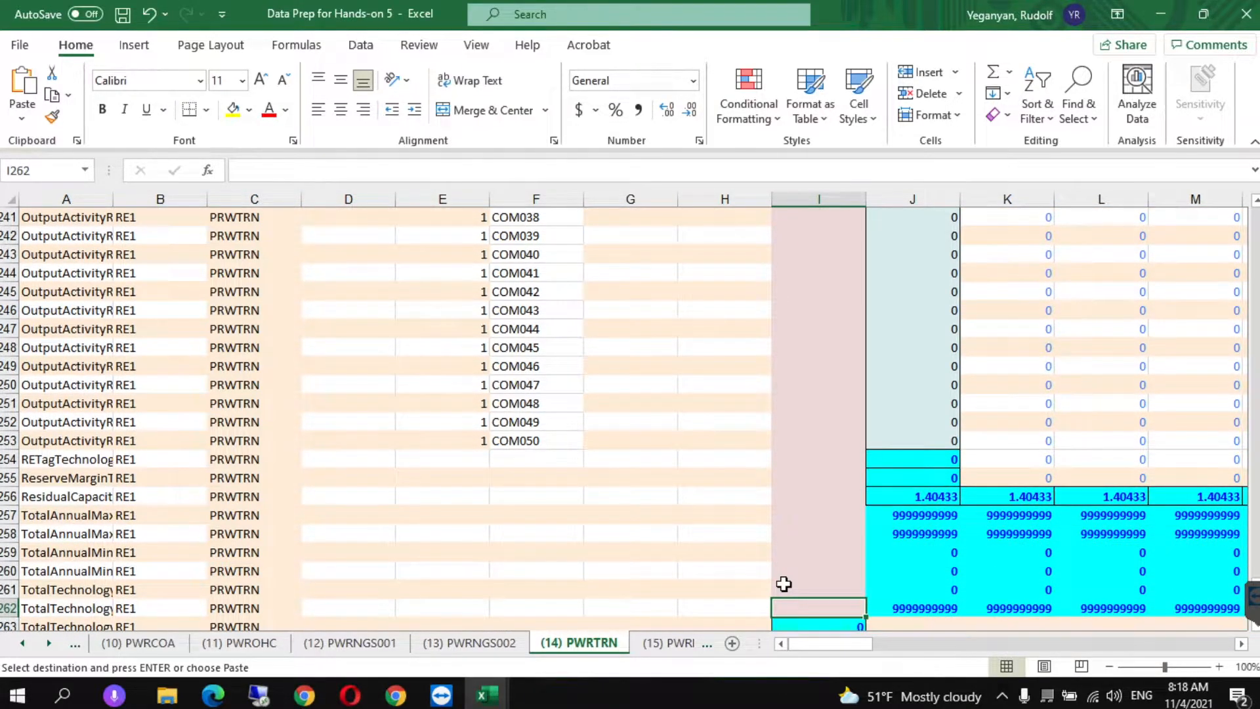
# Copy the yearly ResidualCapacity values from J256 to BM256 and switch to SAND_Interface_HO5.
pyautogui.click(929, 500)
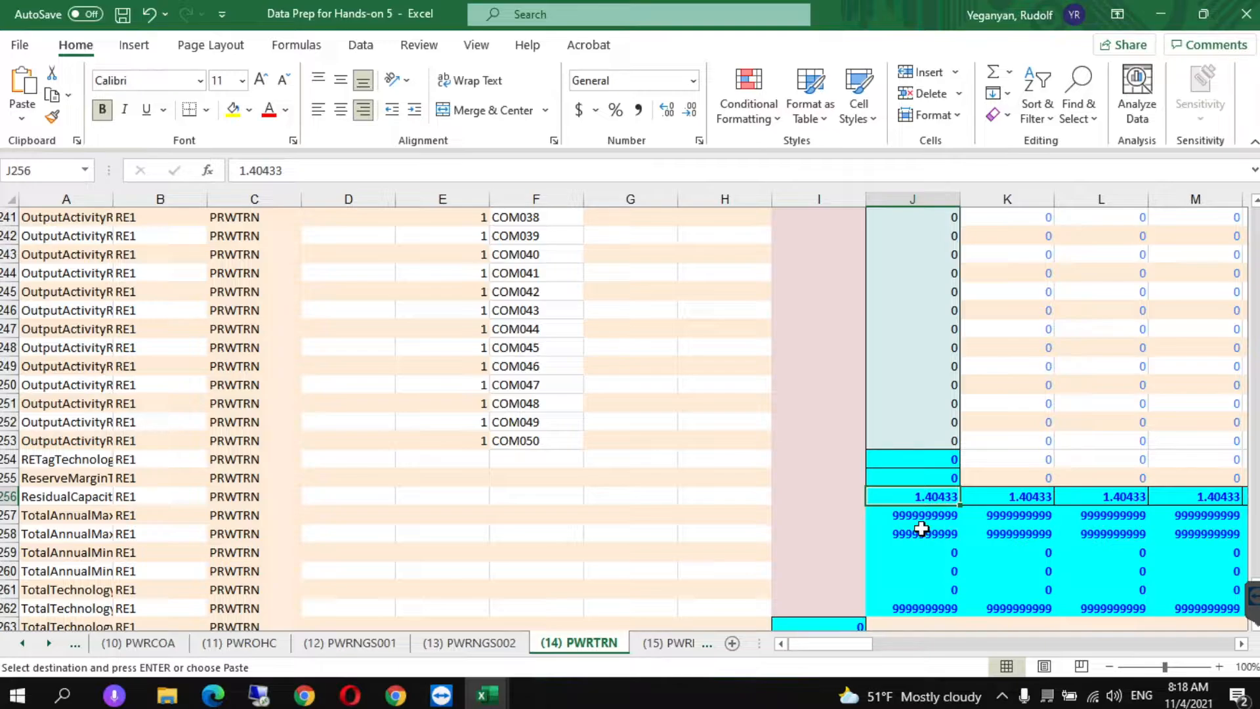
pyautogui.hotkey('ctrl', 'shift', 'Right')
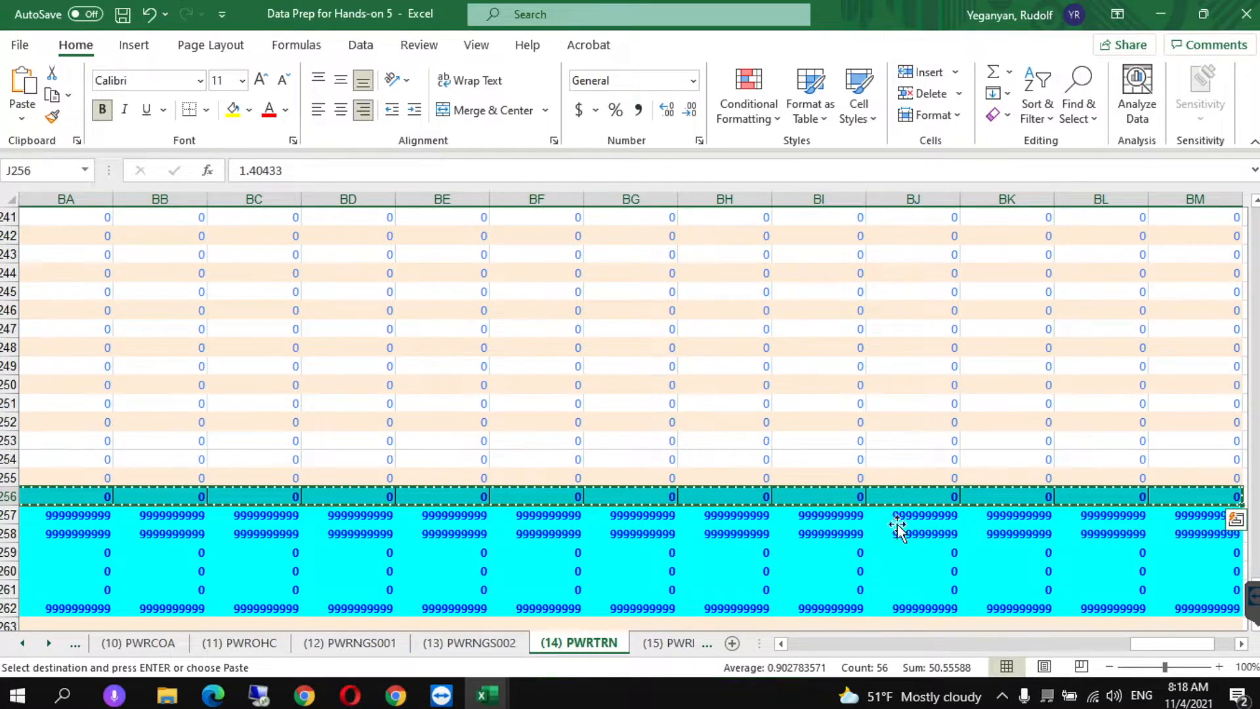
pyautogui.click(480, 692)
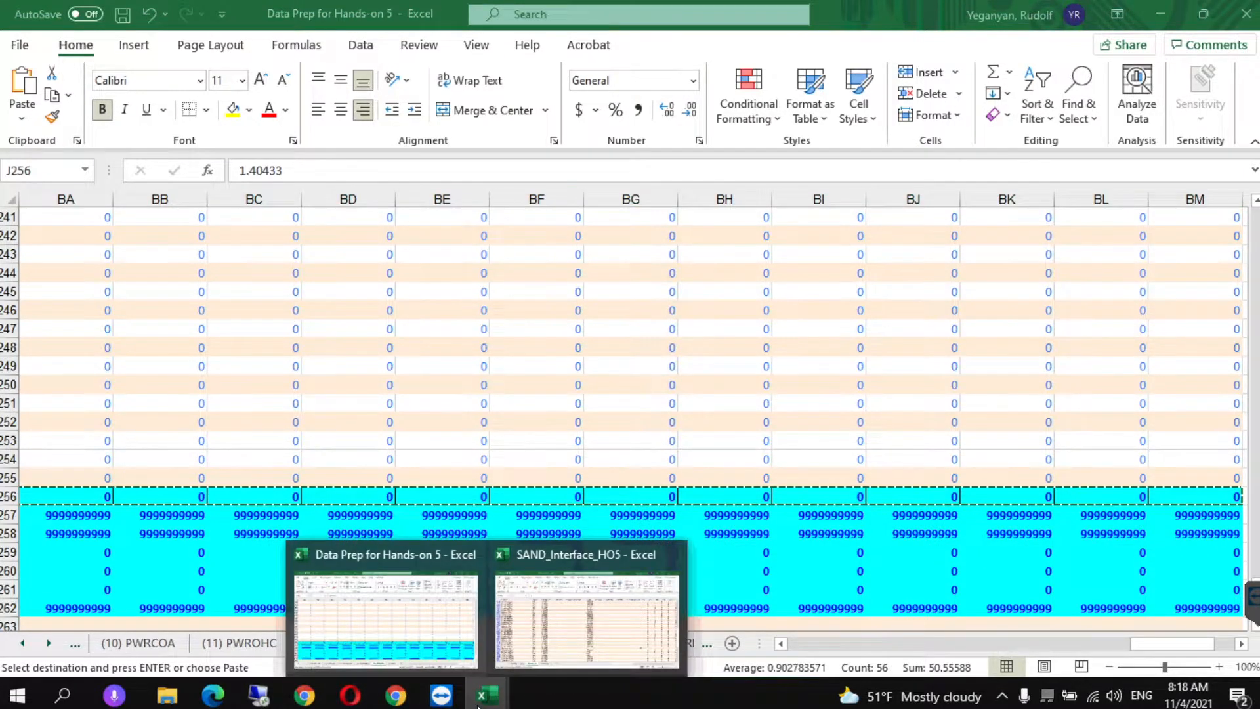
pyautogui.click(517, 636)
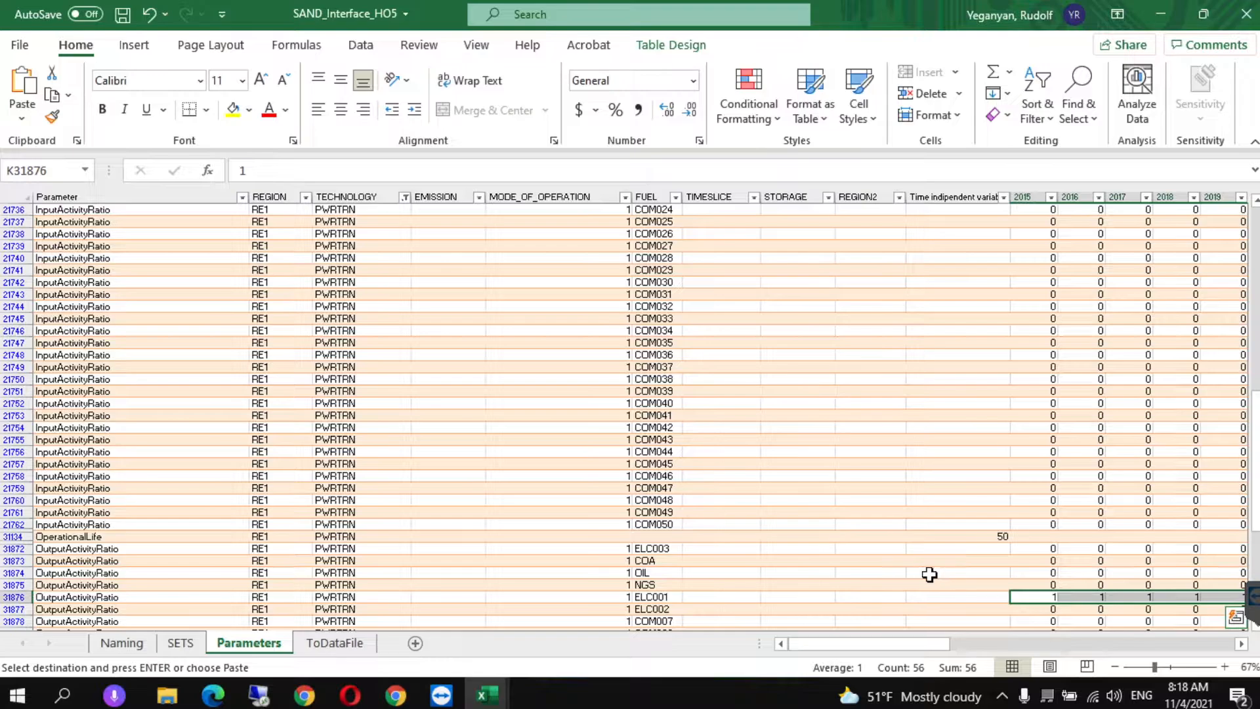
# Paste the copied series as values into the PWRTRN ResidualCapacity row of the Parameters sheet, starting at 2015.
pyautogui.click(975, 572)
pyautogui.press('Down')
pyautogui.press('Down')
pyautogui.press('Down')
pyautogui.press('Down')
pyautogui.press('Down')
pyautogui.press('Down')
pyautogui.press('Down')
pyautogui.press('Down')
pyautogui.press('Down')
pyautogui.press('Down')
pyautogui.press('Down')
pyautogui.press('Down')
pyautogui.press('Down')
pyautogui.press('Down')
pyautogui.press('Down')
pyautogui.press('Down')
pyautogui.press('Down')
pyautogui.press('Down')
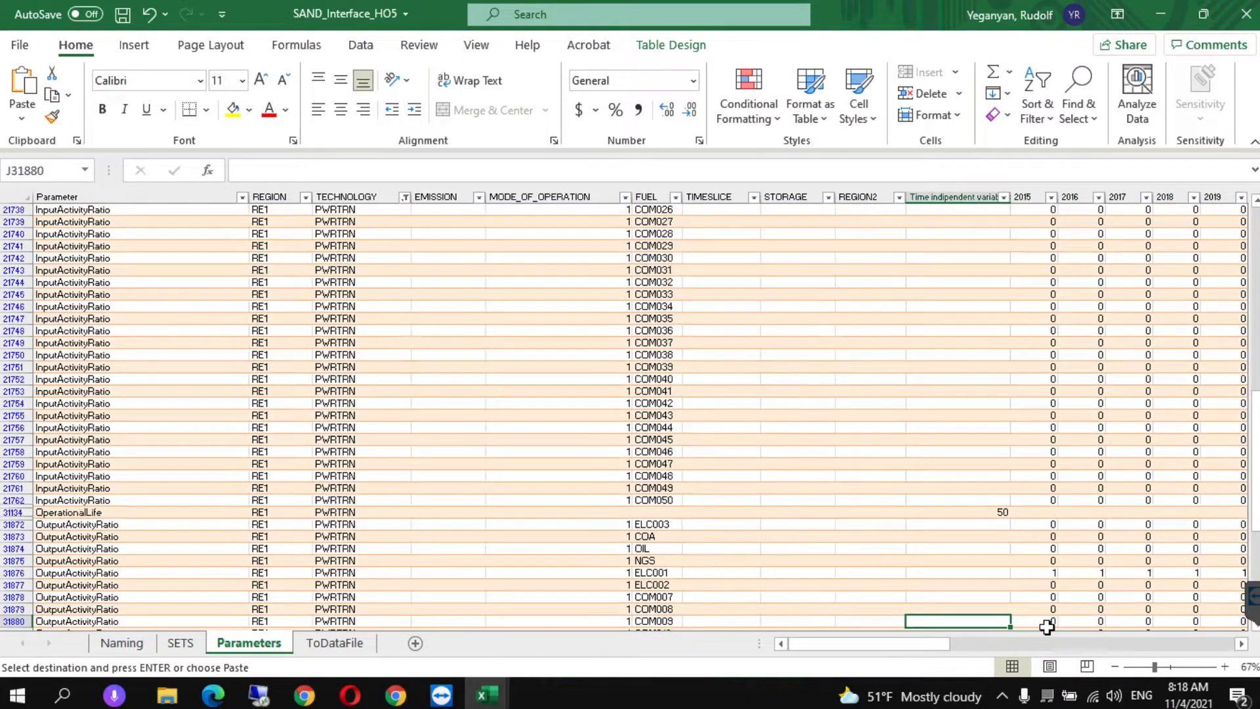
pyautogui.press('Down')
pyautogui.press('Down')
pyautogui.press('Down')
pyautogui.press('Down')
pyautogui.press('Down')
pyautogui.press('Down')
pyautogui.press('Down')
pyautogui.press('Down')
pyautogui.press('Down')
pyautogui.press('Down')
pyautogui.press('Down')
pyautogui.press('Down')
pyautogui.press('Down')
pyautogui.press('Down')
pyautogui.press('Down')
pyautogui.press('Down')
pyautogui.press('Down')
pyautogui.press('Down')
pyautogui.press('Down')
pyautogui.press('Down')
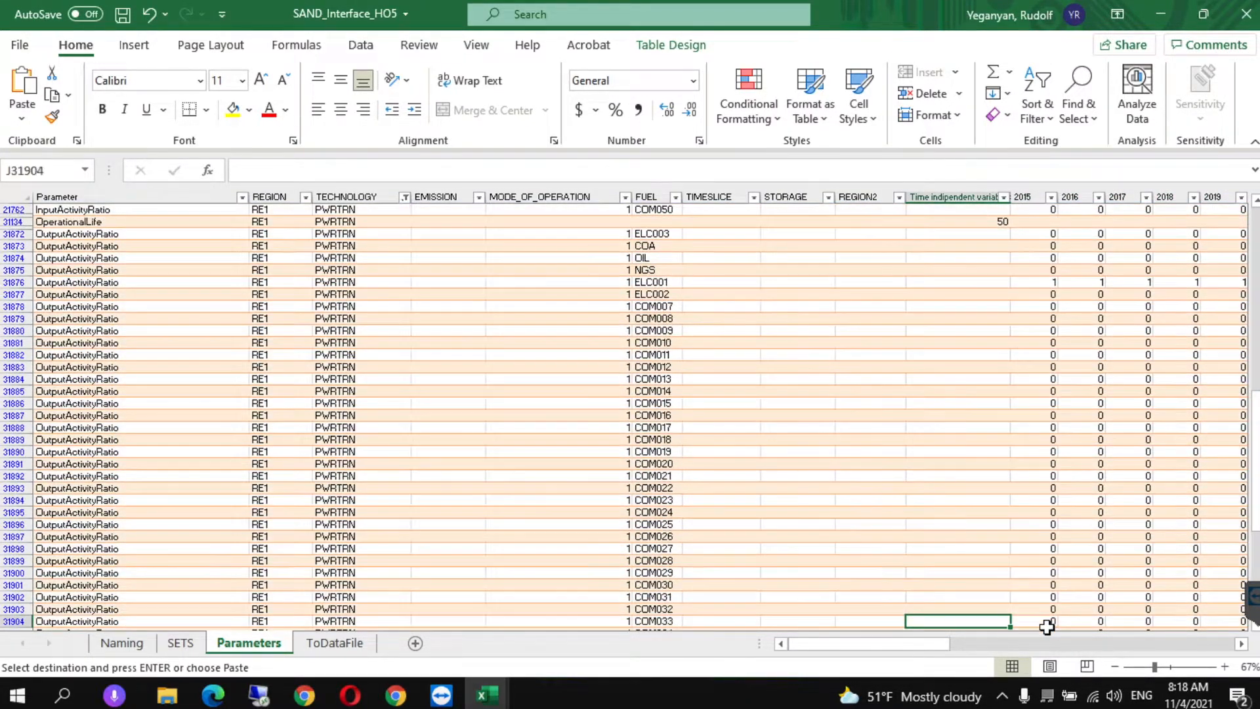
pyautogui.press('Down')
pyautogui.press('Down')
pyautogui.press('Down')
pyautogui.press('Down')
pyautogui.press('Down')
pyautogui.press('Down')
pyautogui.press('Down')
pyautogui.press('Down')
pyautogui.press('Down')
pyautogui.press('Down')
pyautogui.press('Down')
pyautogui.press('Down')
pyautogui.press('Down')
pyautogui.press('Down')
pyautogui.press('Down')
pyautogui.press('Down')
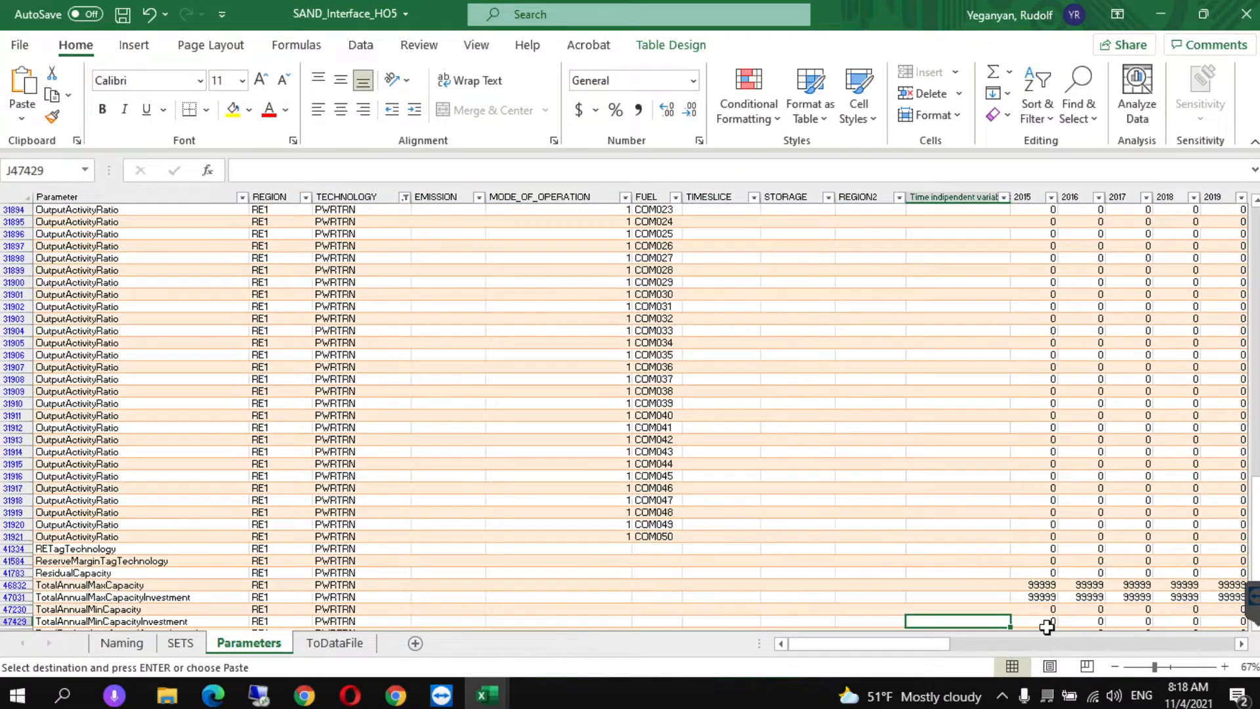
pyautogui.press('Down')
pyautogui.press('Down')
pyautogui.press('Down')
pyautogui.press('Down')
pyautogui.press('Down')
pyautogui.click(1067, 523)
pyautogui.click(1043, 514)
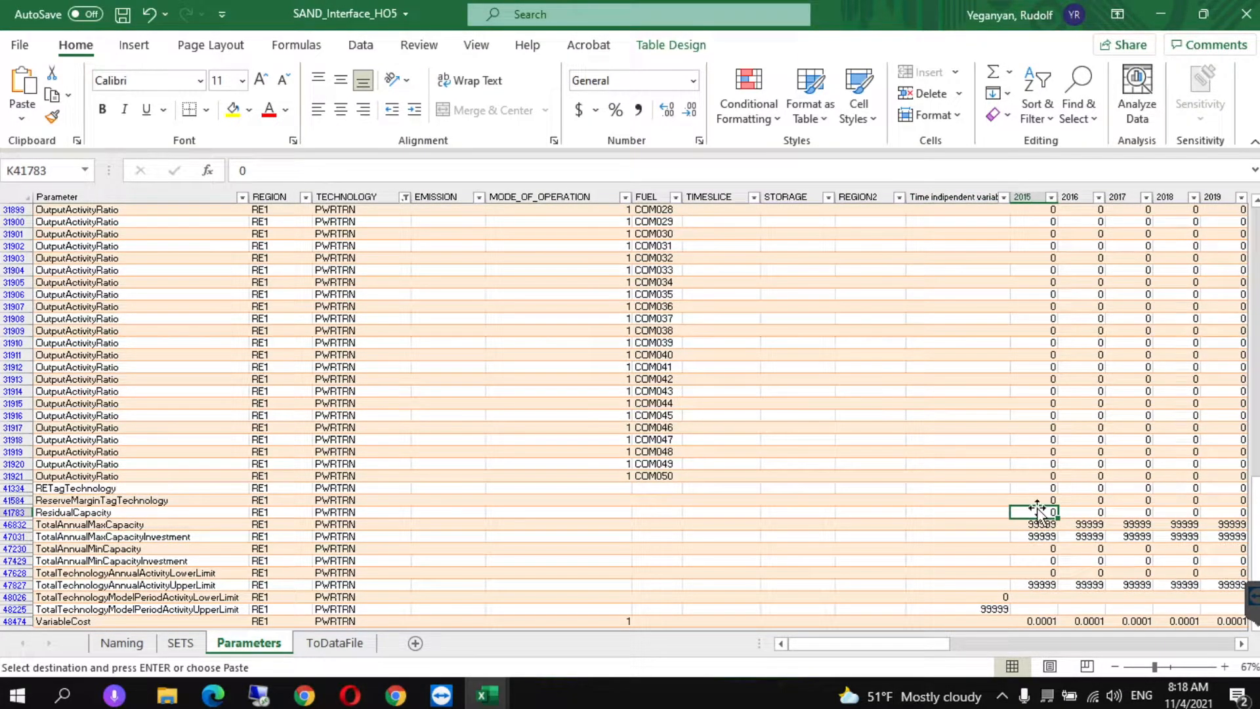
pyautogui.rightClick(1037, 512)
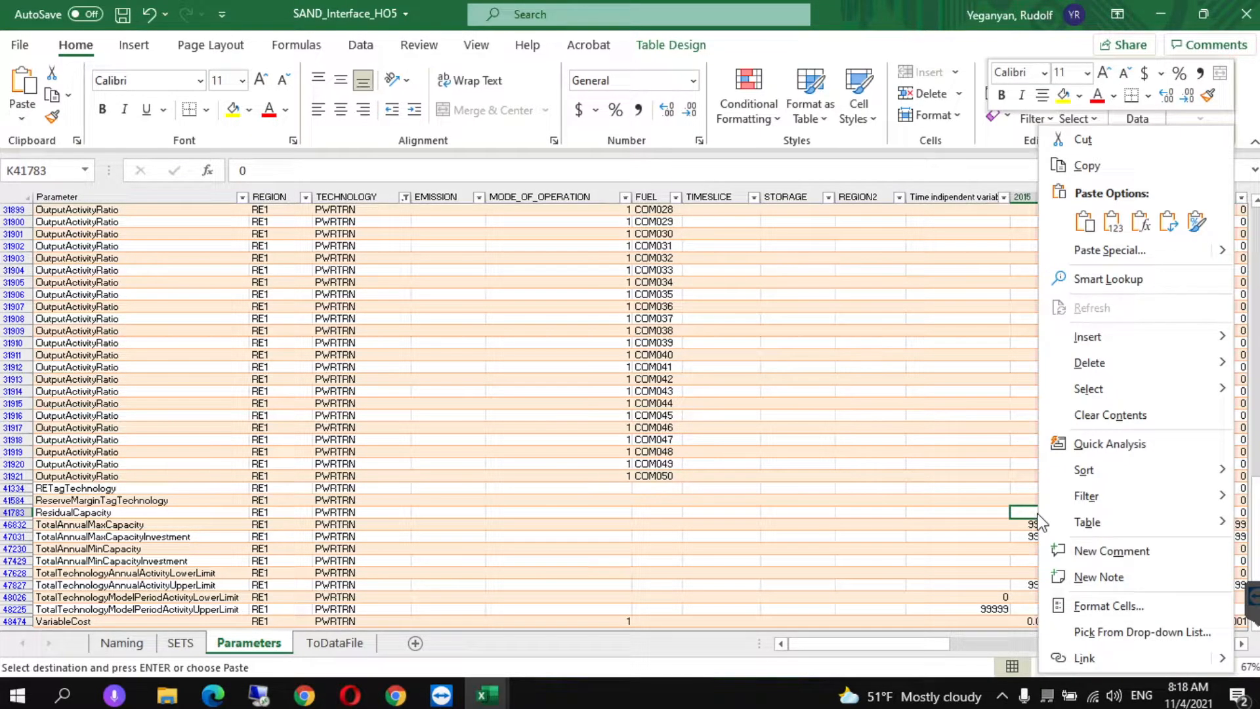
pyautogui.click(1112, 223)
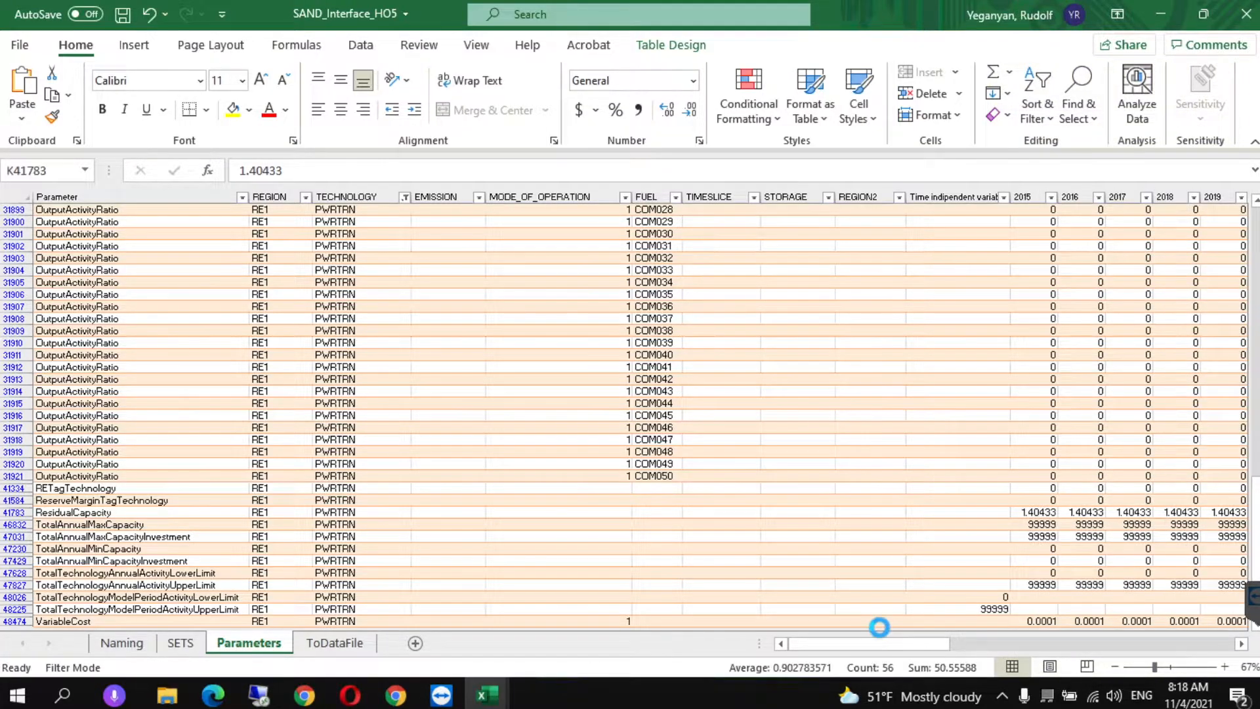
pyautogui.click(487, 694)
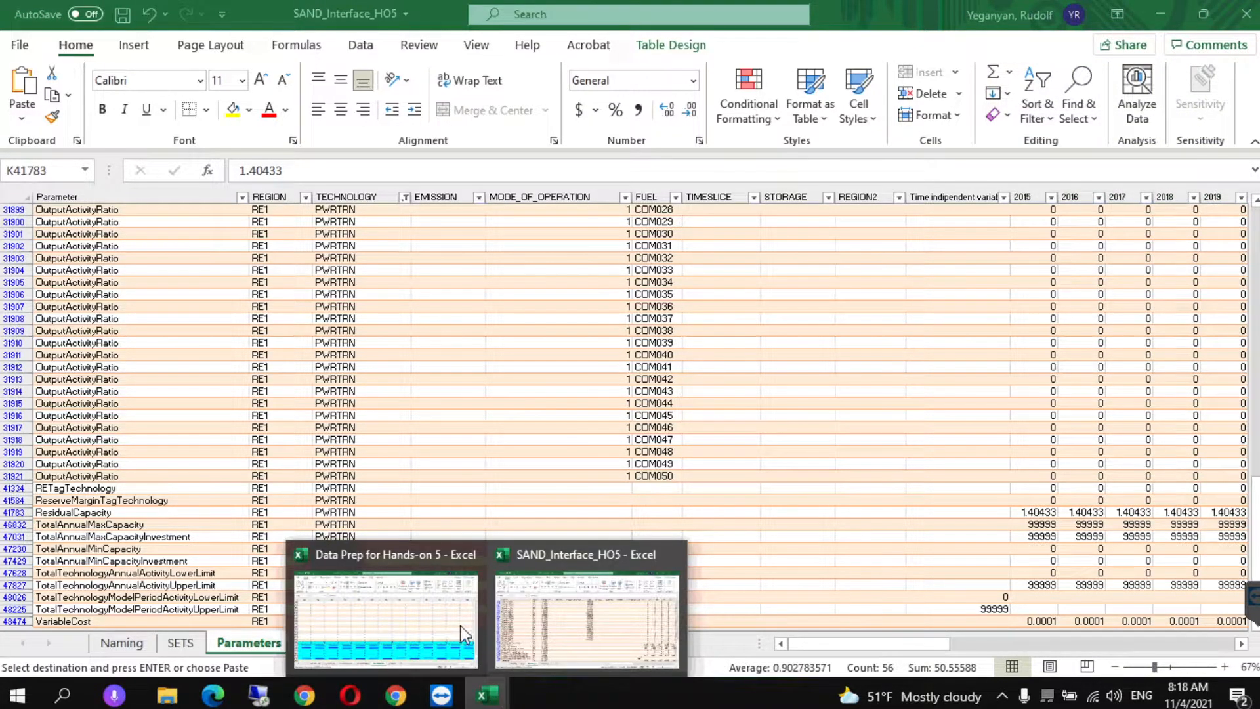
pyautogui.click(455, 622)
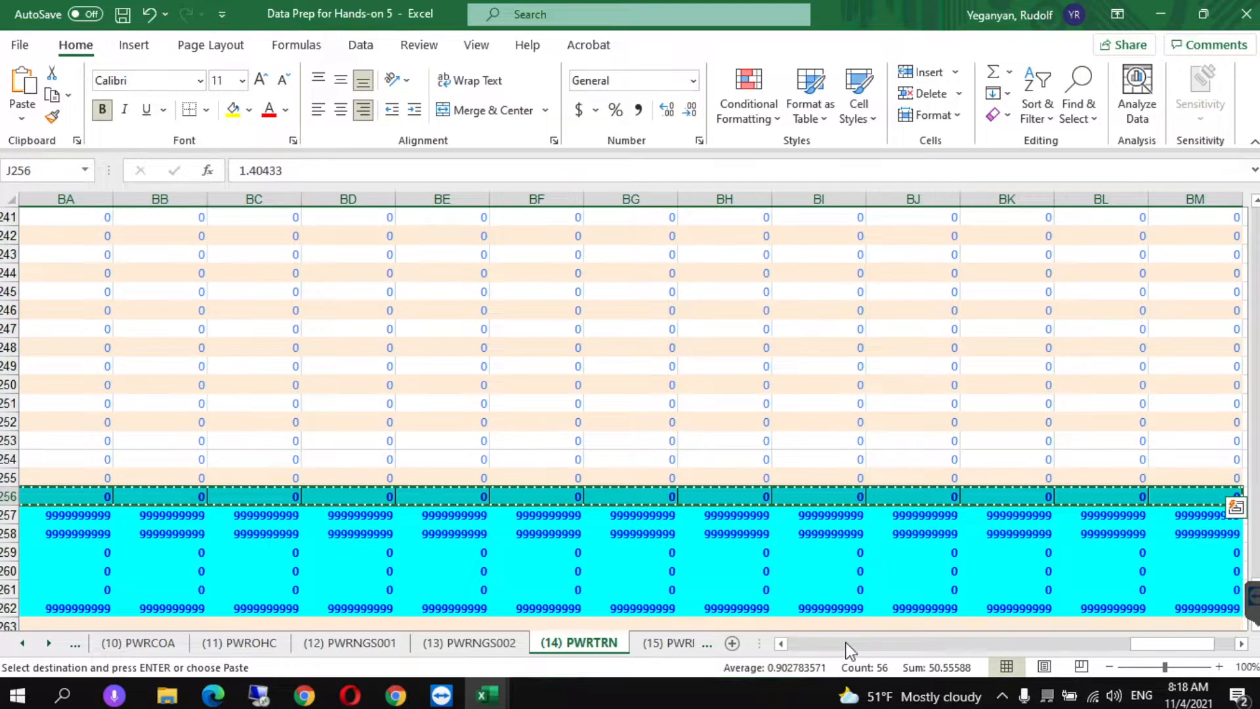
pyautogui.click(846, 644)
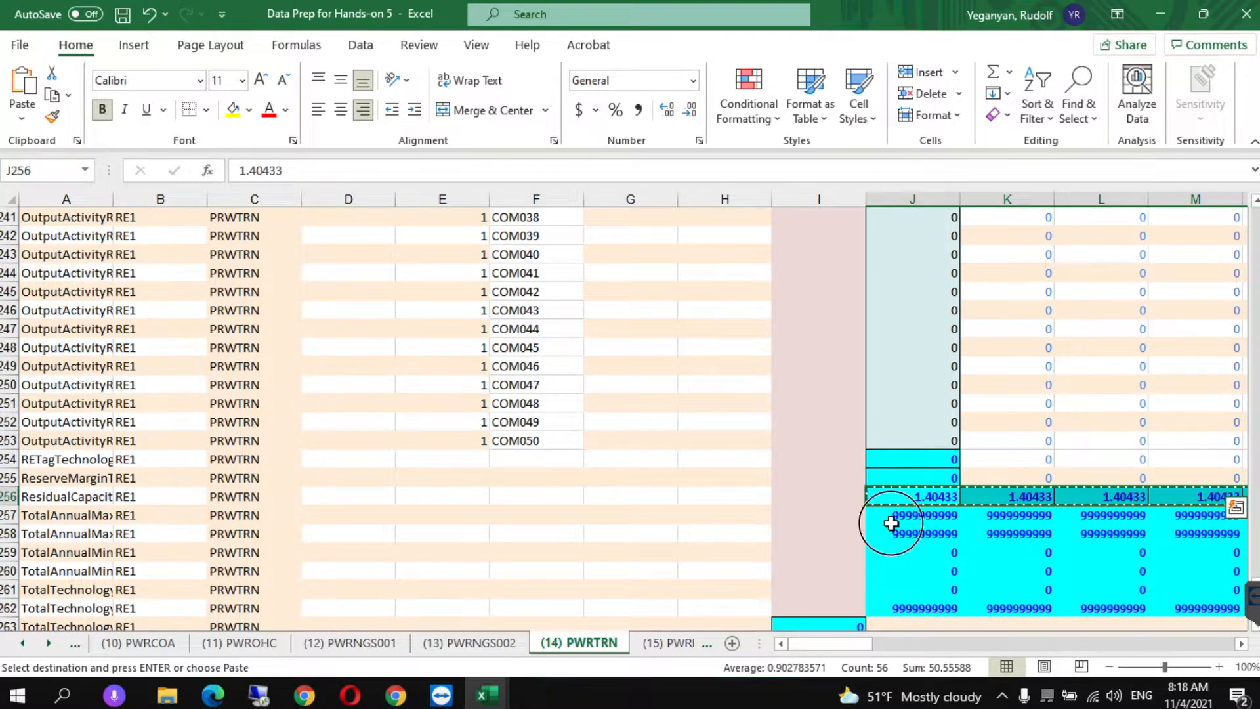
pyautogui.click(925, 517)
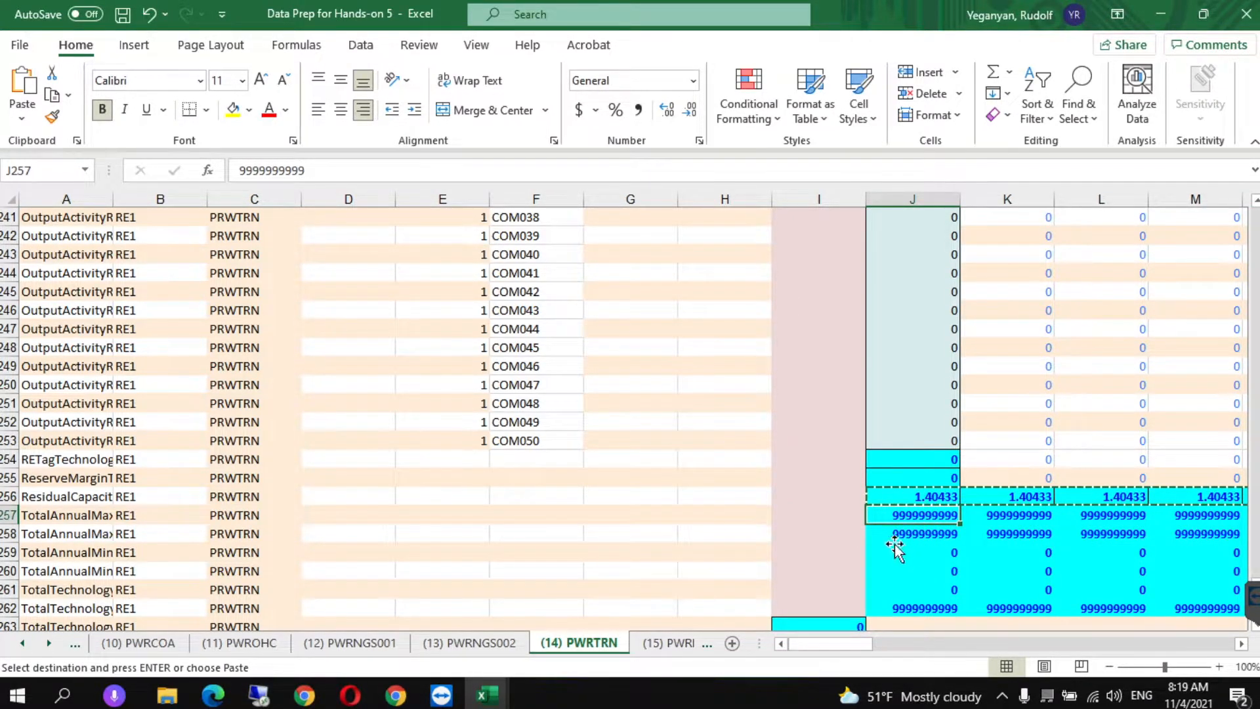
pyautogui.hotkey('ctrl', 'c')
pyautogui.moveTo(496, 702)
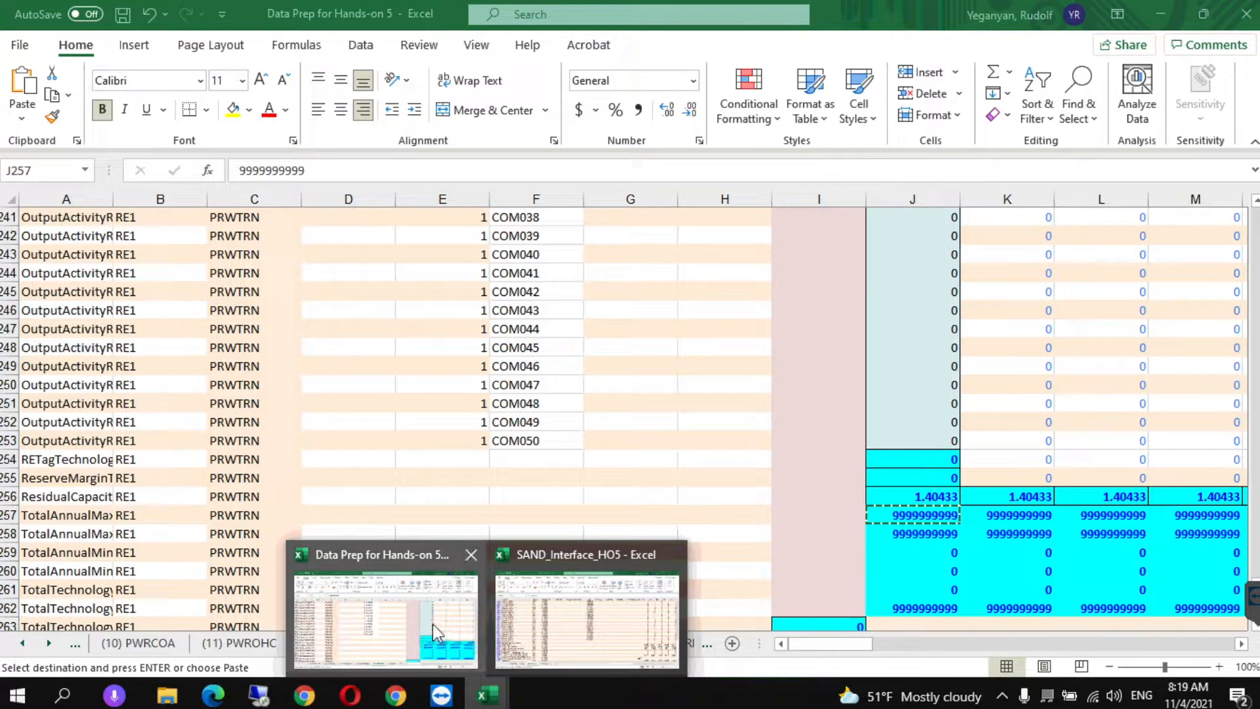
pyautogui.click(626, 595)
pyautogui.rightClick(1025, 525)
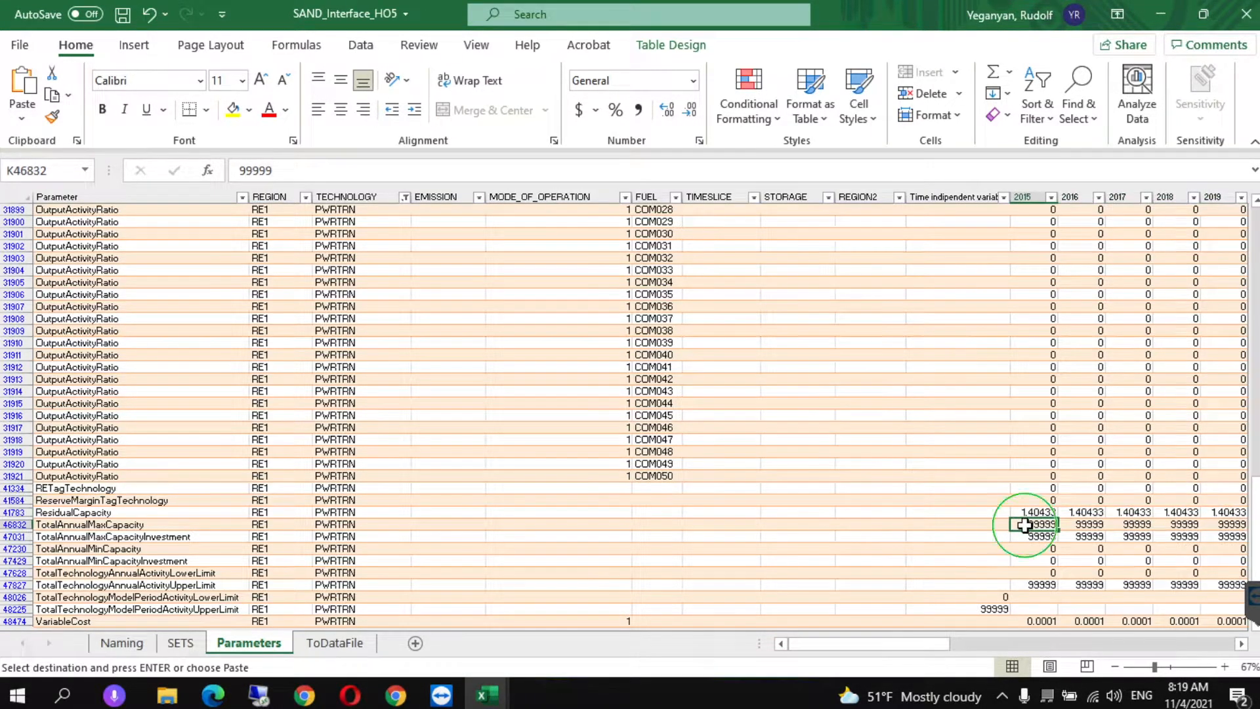
pyautogui.click(1100, 223)
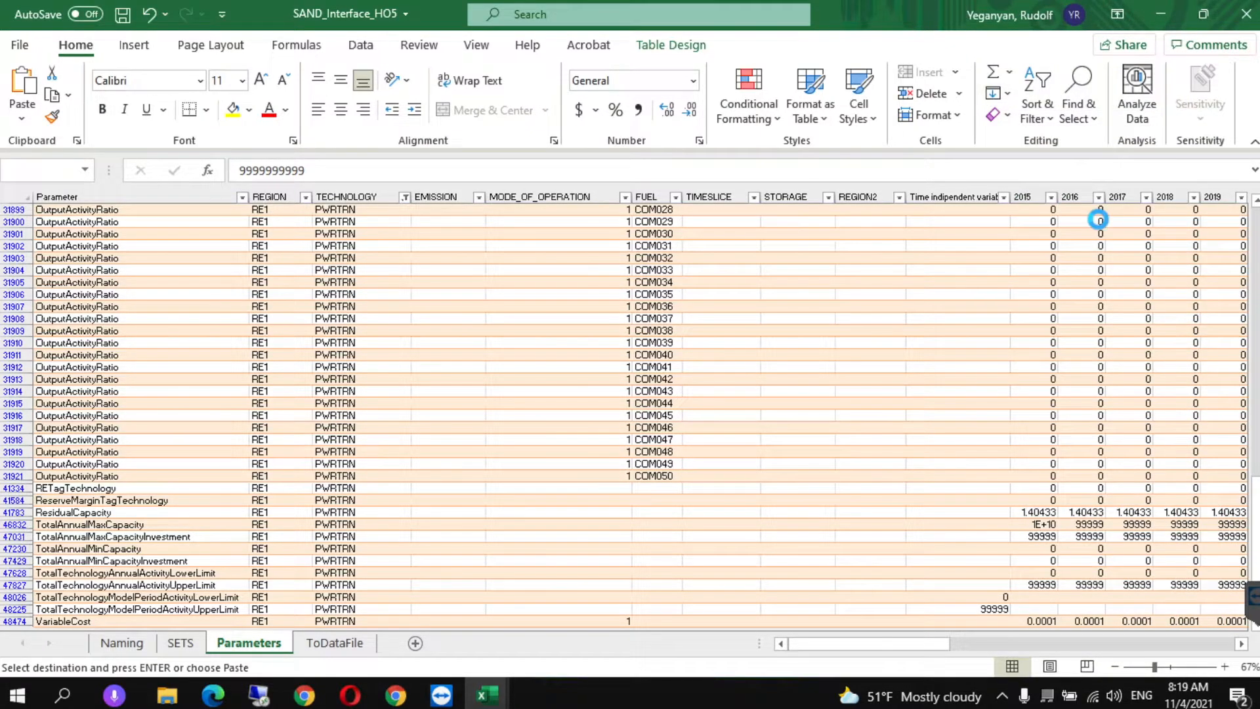
pyautogui.hotkey('ctrl', 'c')
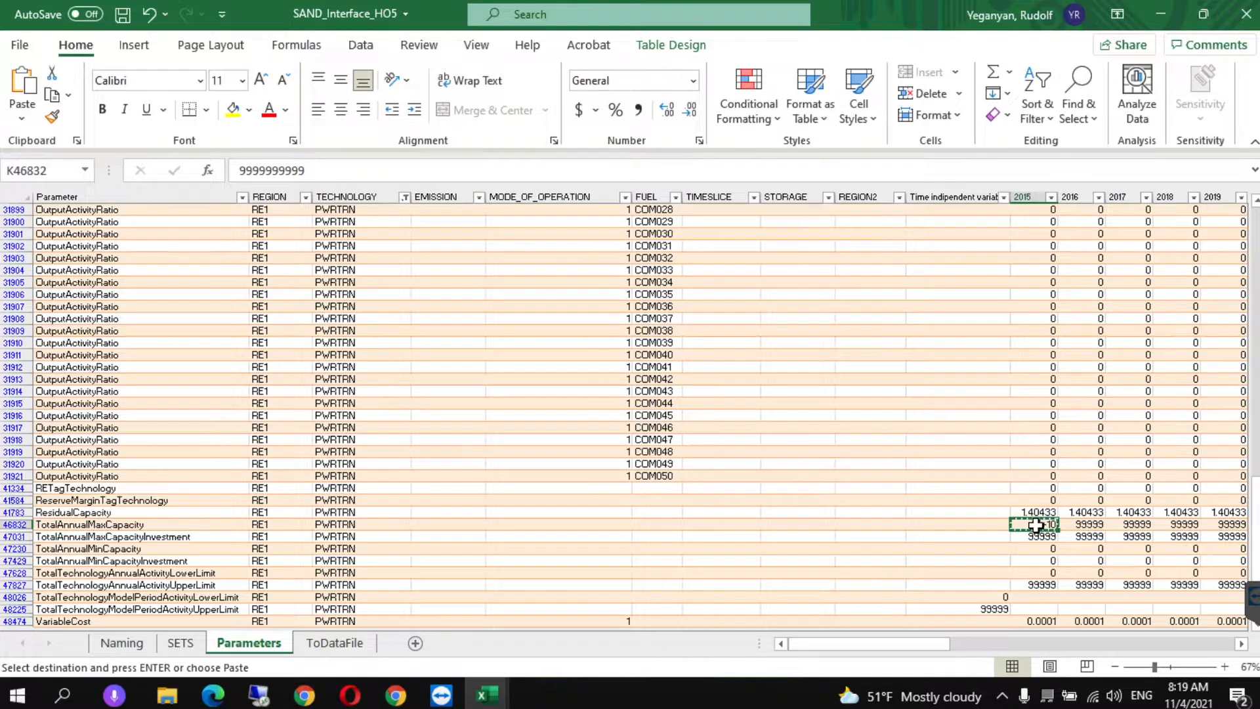
pyautogui.hotkey('ctrl', 'shift', 'Right')
pyautogui.hotkey('ctrl', 'BackSpace')
pyautogui.hotkey('ctrl', 'v')
pyautogui.hotkey('ctrl', 'c')
pyautogui.press('Down')
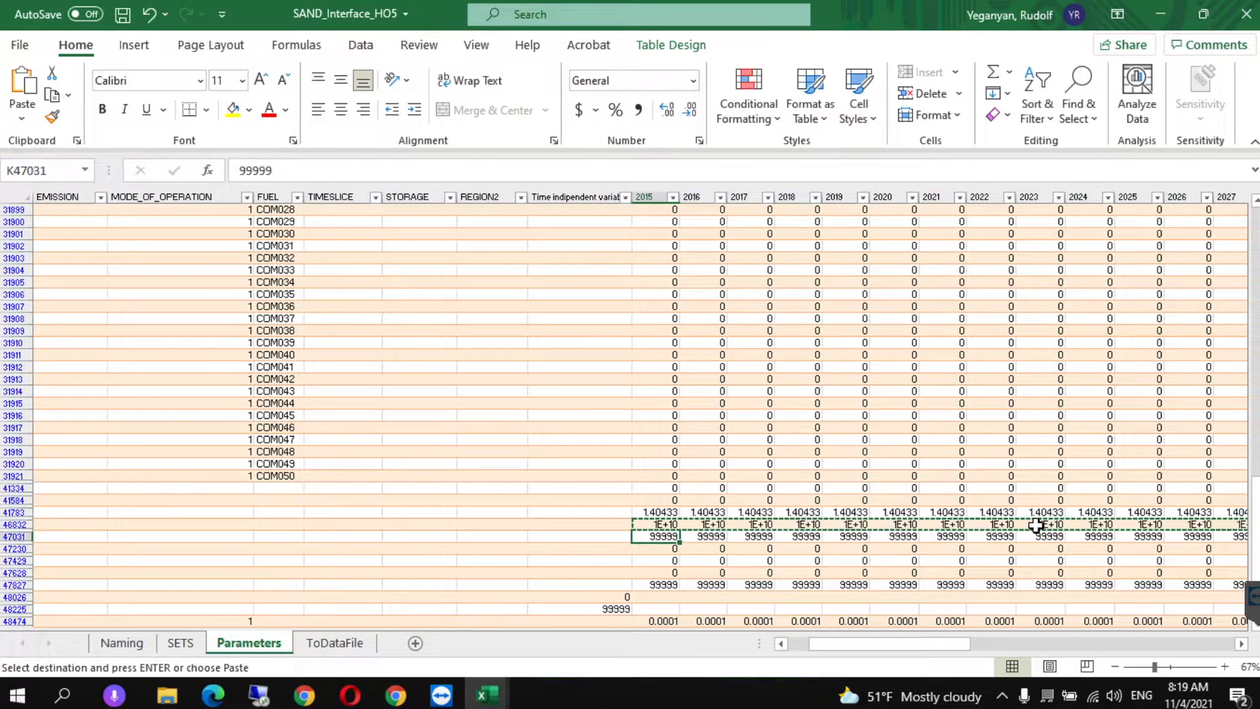
pyautogui.hotkey('ctrl', 'shift', 'Right')
pyautogui.hotkey('ctrl', 'v')
pyautogui.press('Down')
pyautogui.press('Down')
pyautogui.press('Down')
pyautogui.press('Down')
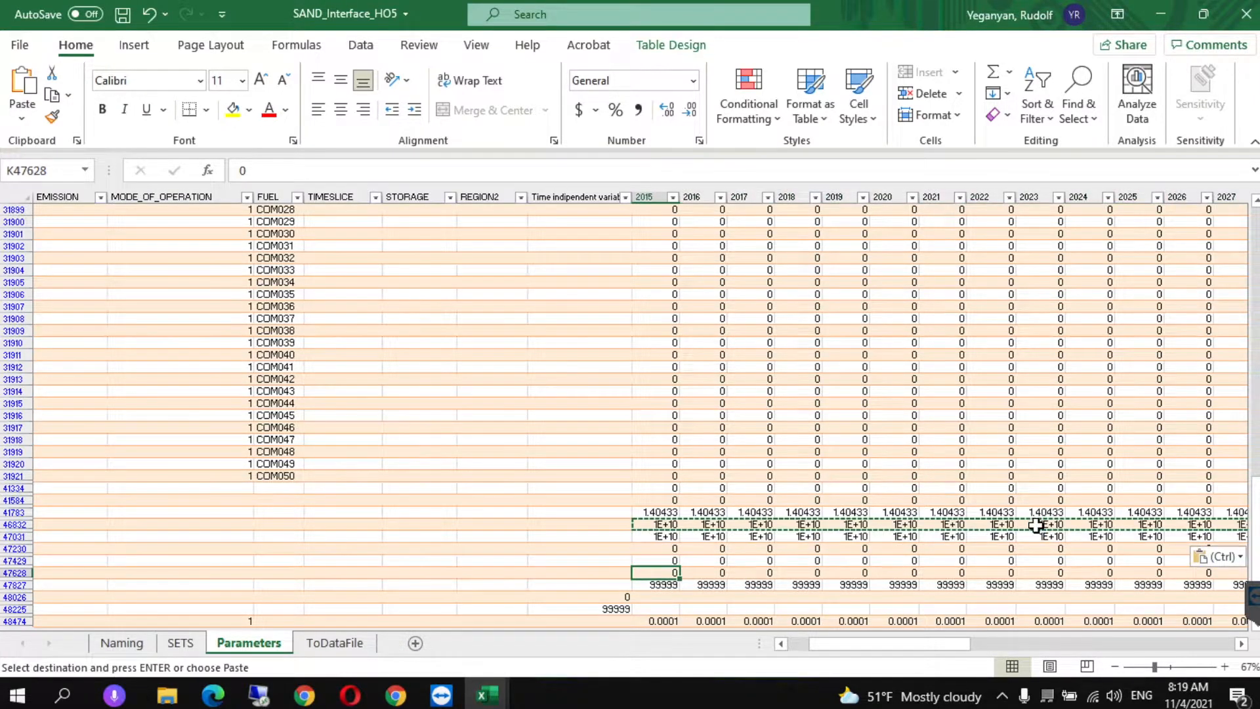
pyautogui.hotkey('ctrl', 'shift', 'Right')
pyautogui.hotkey('ctrl', 'v')
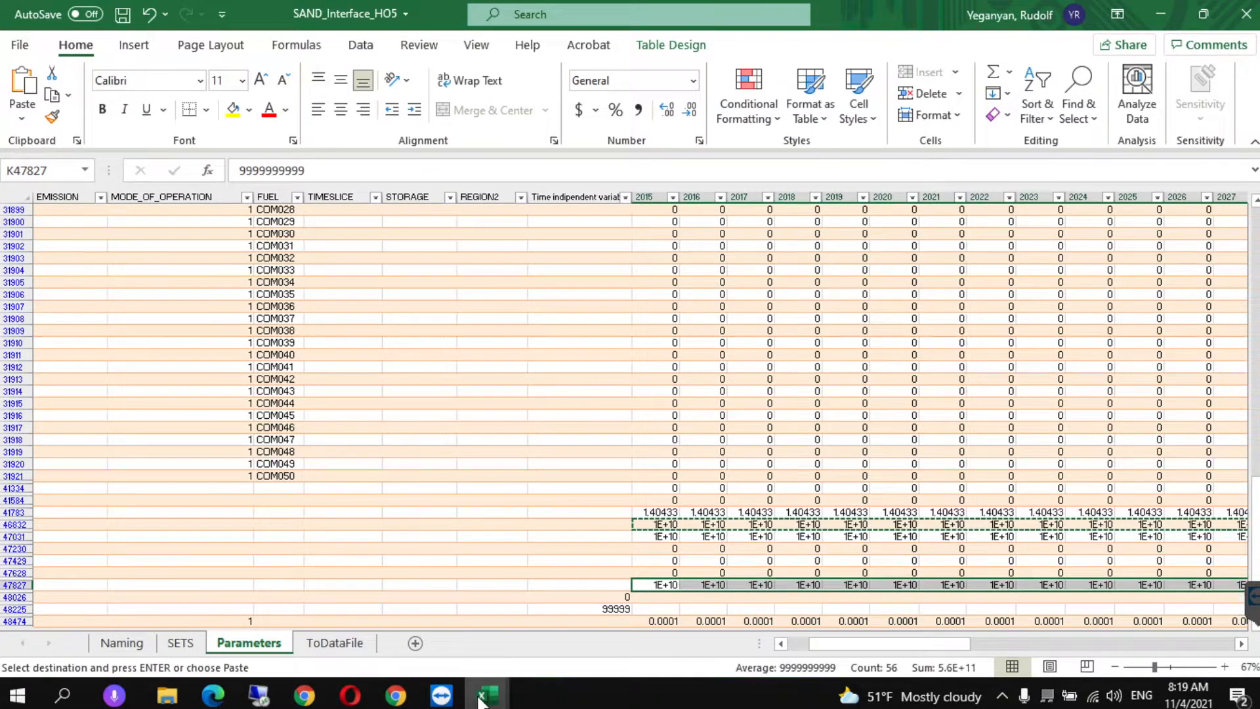
# Switch back to Data Prep for Hands-on 5 and examine the last PWRTRN rows, from row 263 through VariableCost.
pyautogui.moveTo(486, 695)
pyautogui.click(453, 655)
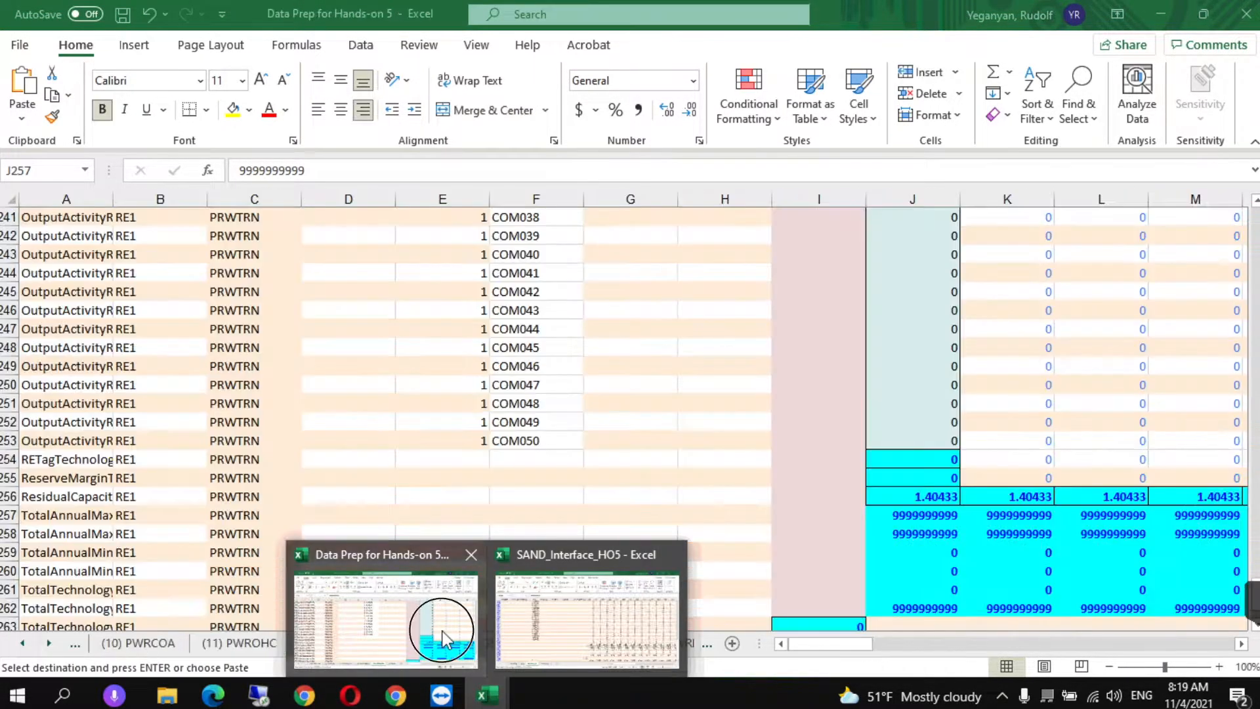
pyautogui.click(822, 622)
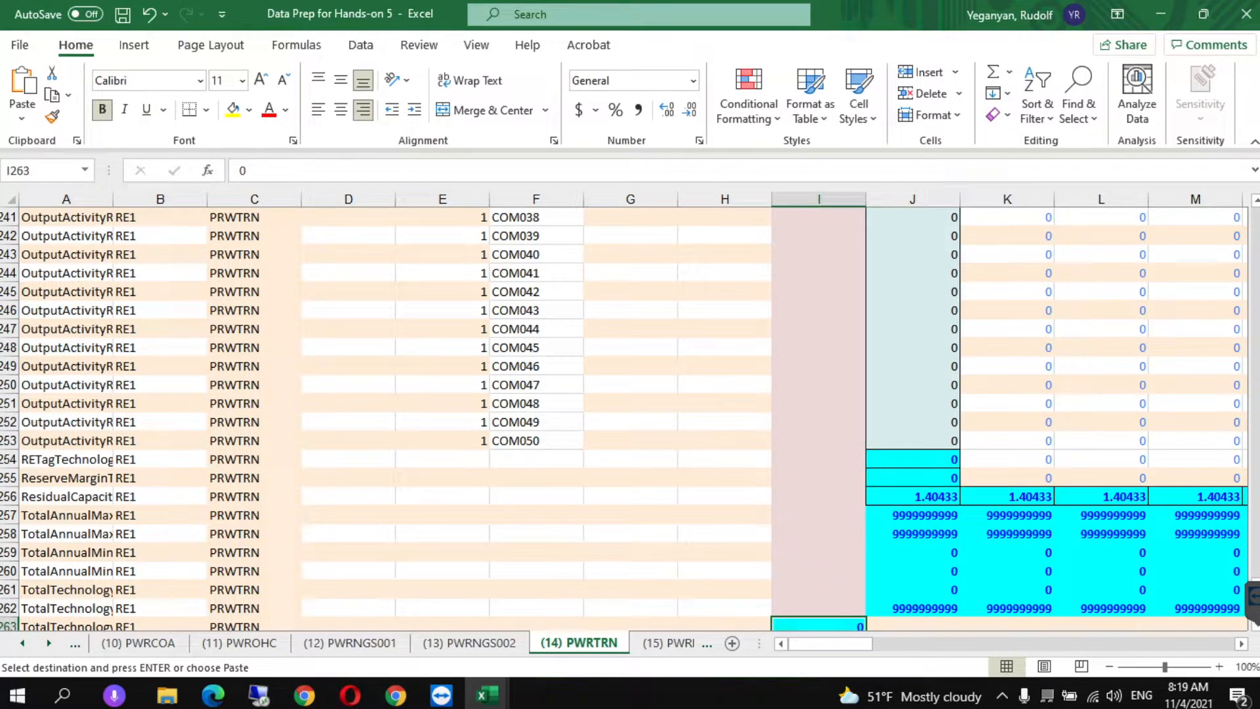
pyautogui.click(1254, 634)
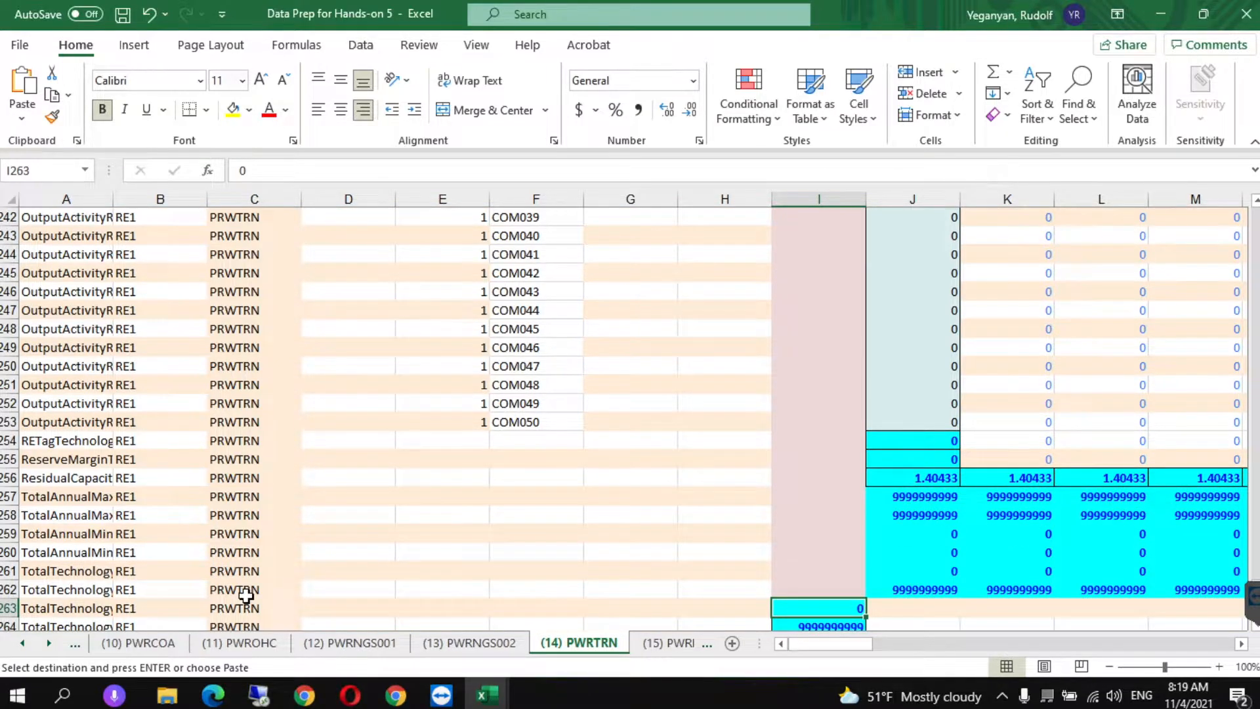
pyautogui.press('Down')
pyautogui.press('Down')
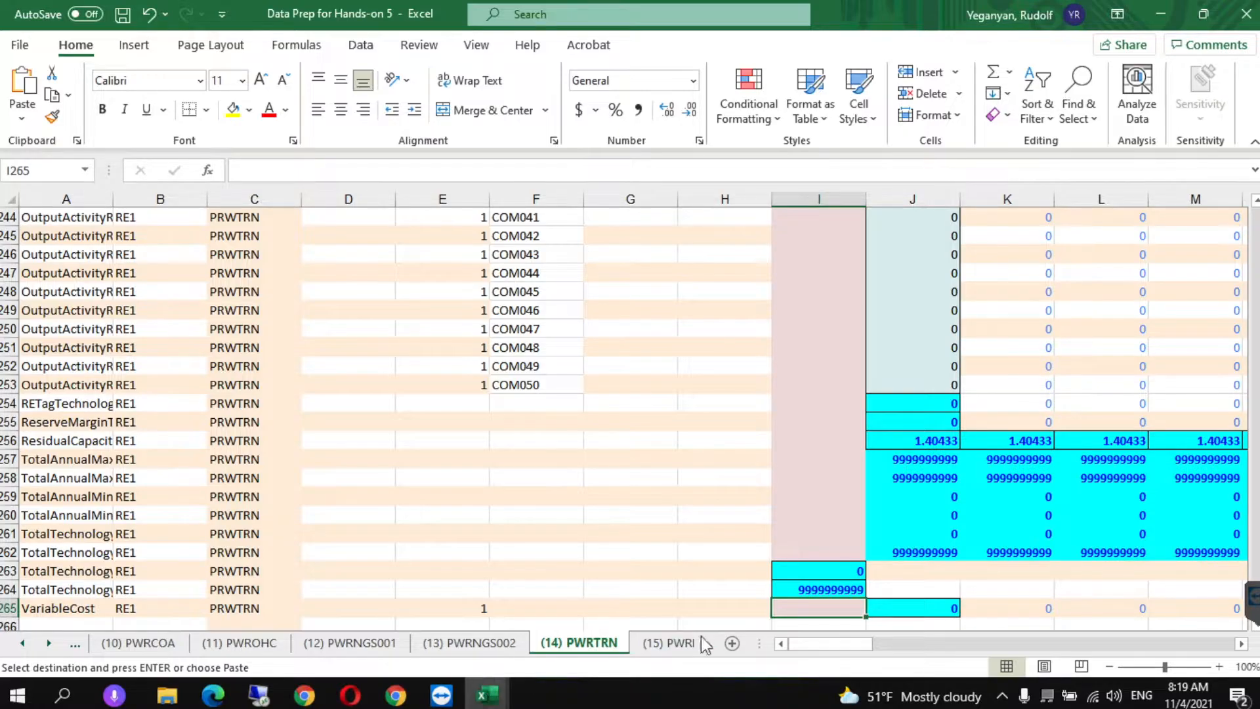
# In the Parameters sheet of SAND_Interface_HO5, set the 2015 VariableCost value for PWRTRN to 0.
pyautogui.click(484, 695)
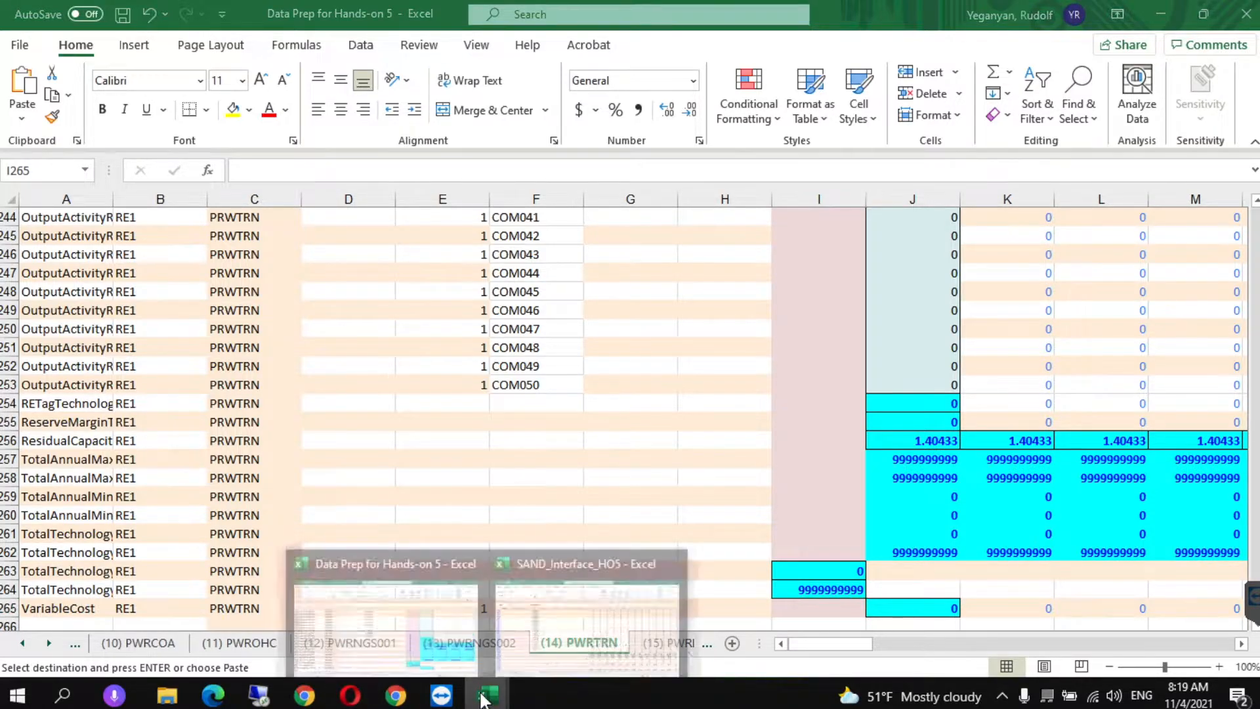
pyautogui.click(494, 594)
pyautogui.click(652, 621)
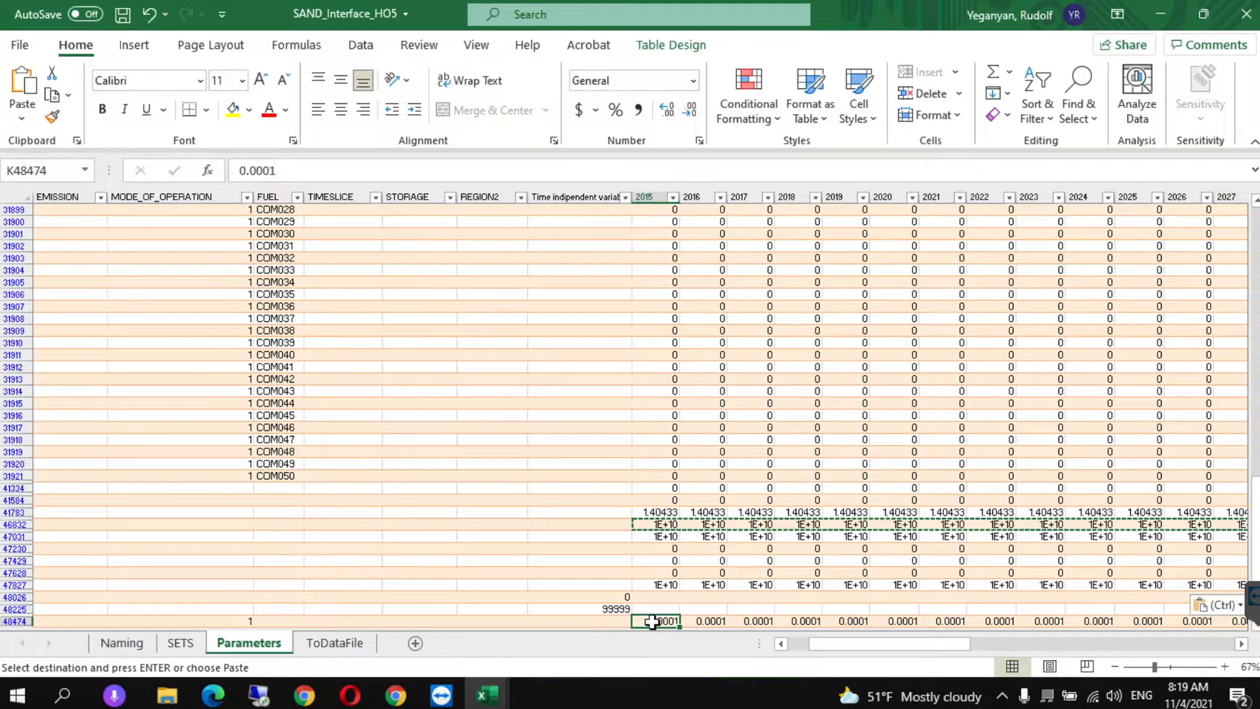
pyautogui.write('0')
pyautogui.click(666, 596)
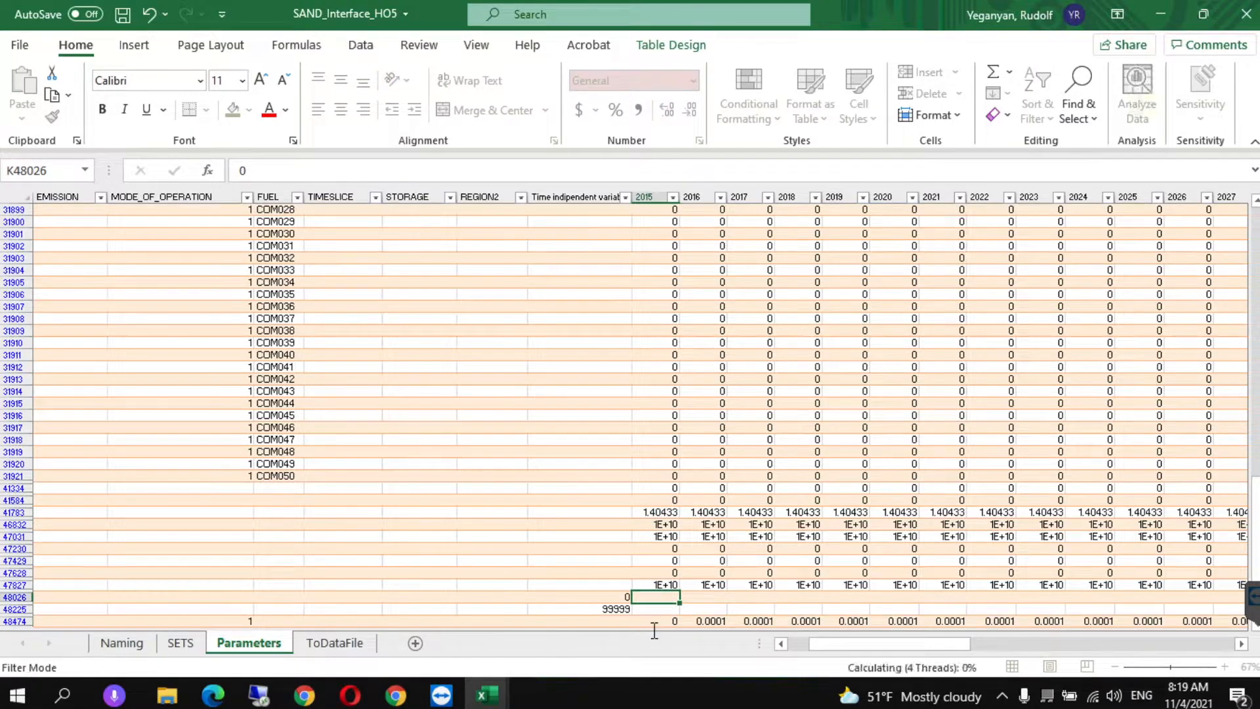
# Fill the 2015 VariableCost value of 0 across all remaining years in the PWRTRN row.
pyautogui.click(651, 622)
pyautogui.hotkey('ctrl', 'c')
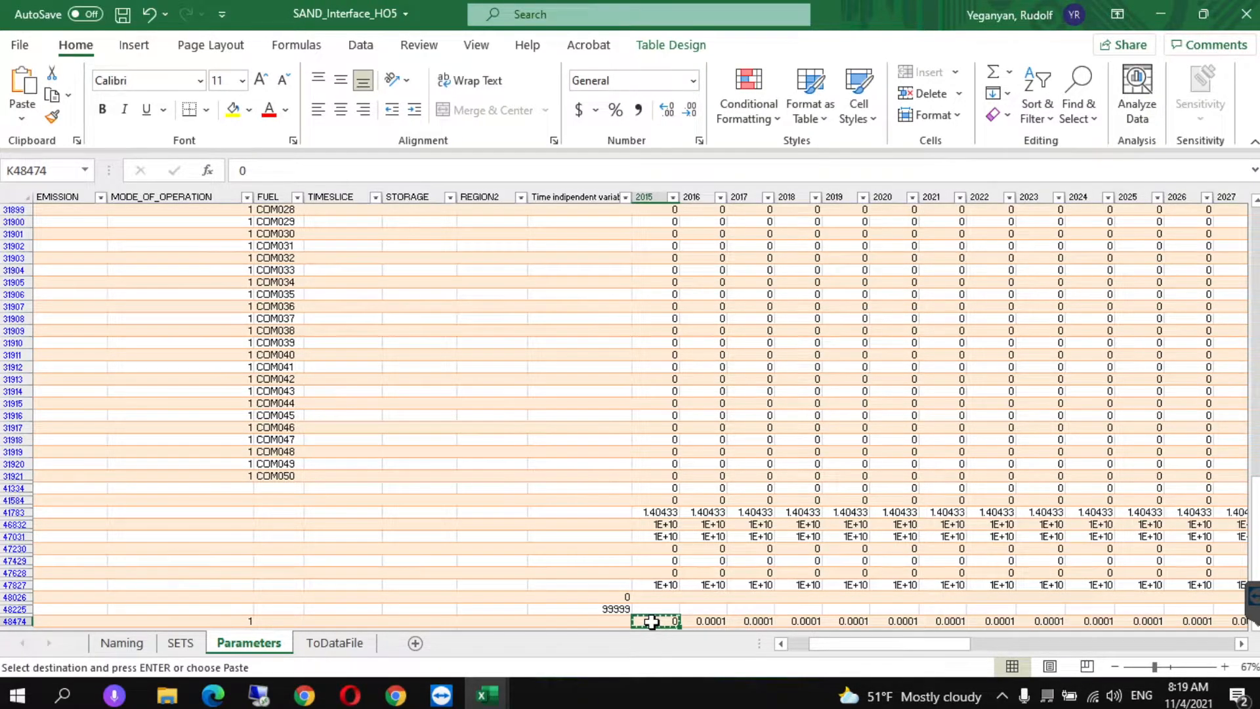
pyautogui.hotkey('ctrl', 'shift', 'Right')
pyautogui.hotkey('ctrl', 'v')
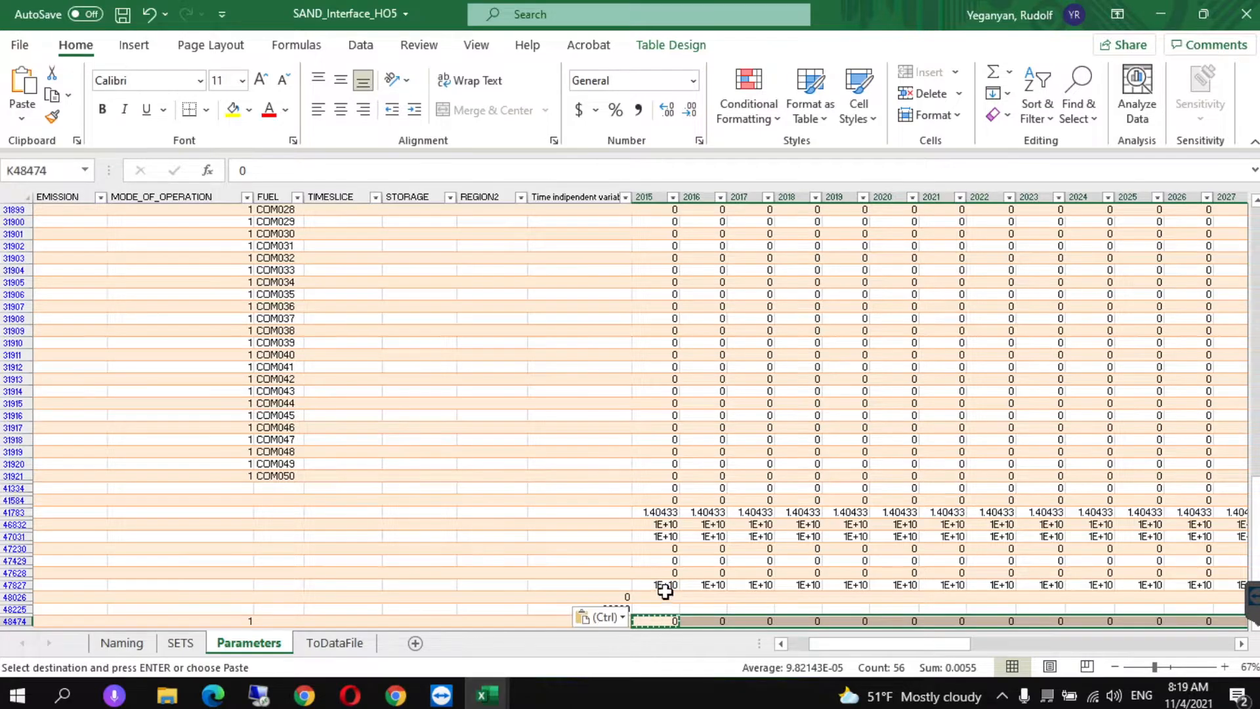
pyautogui.click(665, 586)
pyautogui.hotkey('ctrl', 'c')
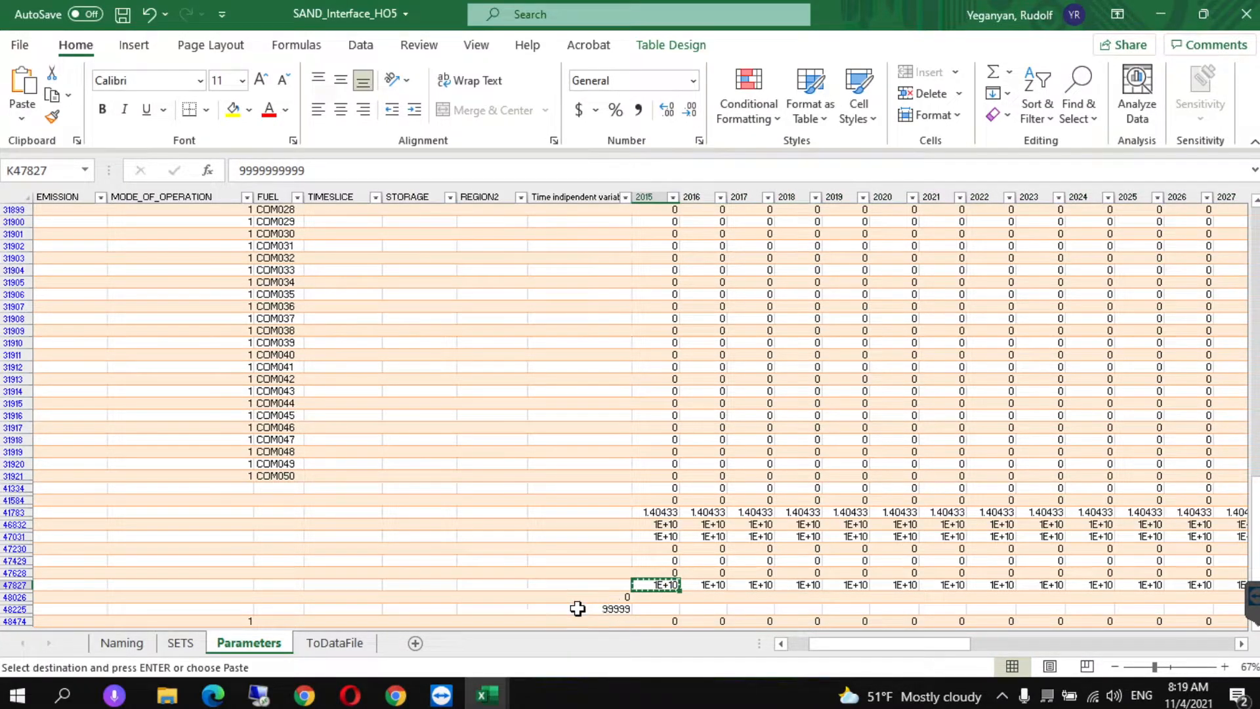
pyautogui.click(578, 608)
pyautogui.hotkey('ctrl', 'v')
pyautogui.click(553, 524)
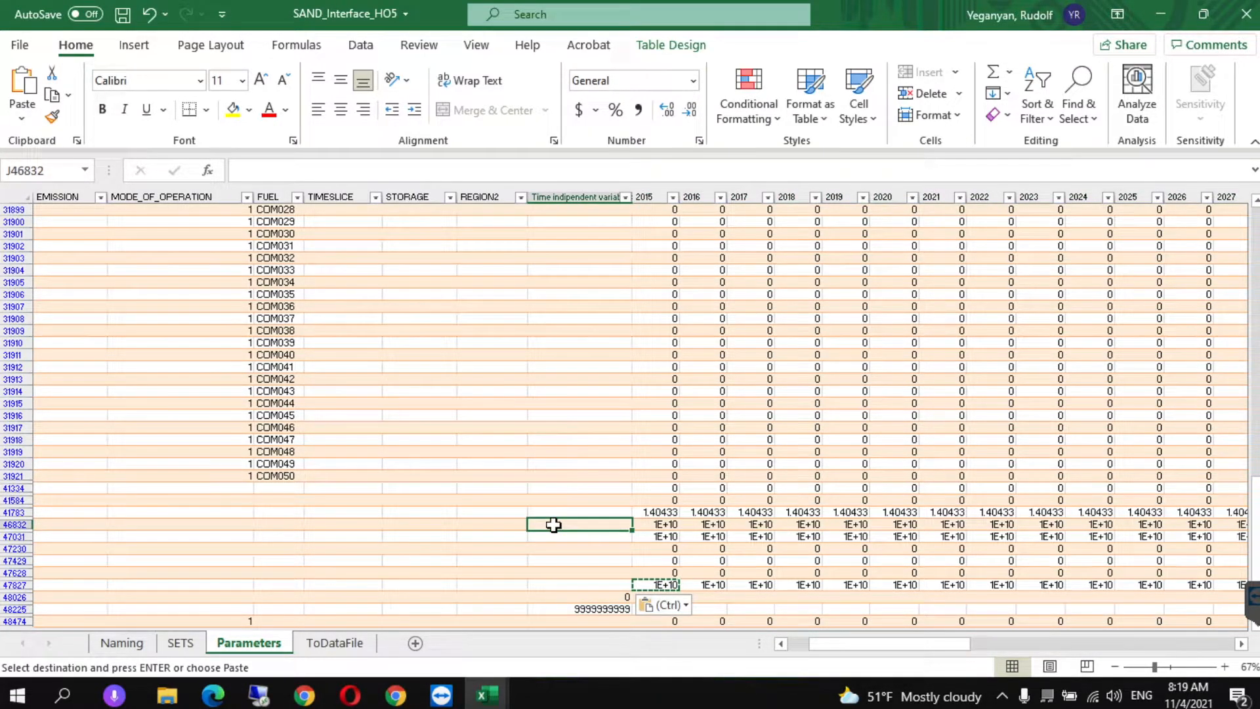
pyautogui.hotkey('ctrl', 's')
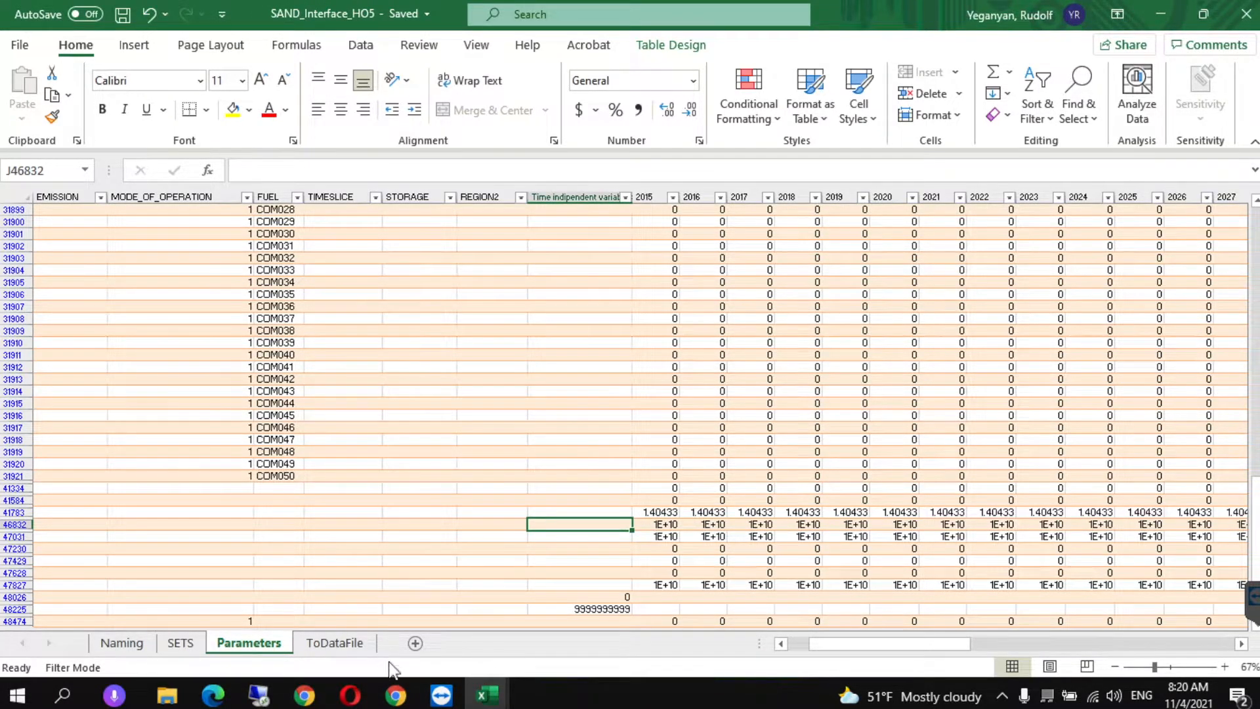
# Switch to Hands-on exercise 5.pdf in Chrome, read the steps for defining the existing distribution network, and return to SAND_Interface_HO5.
pyautogui.click(395, 696)
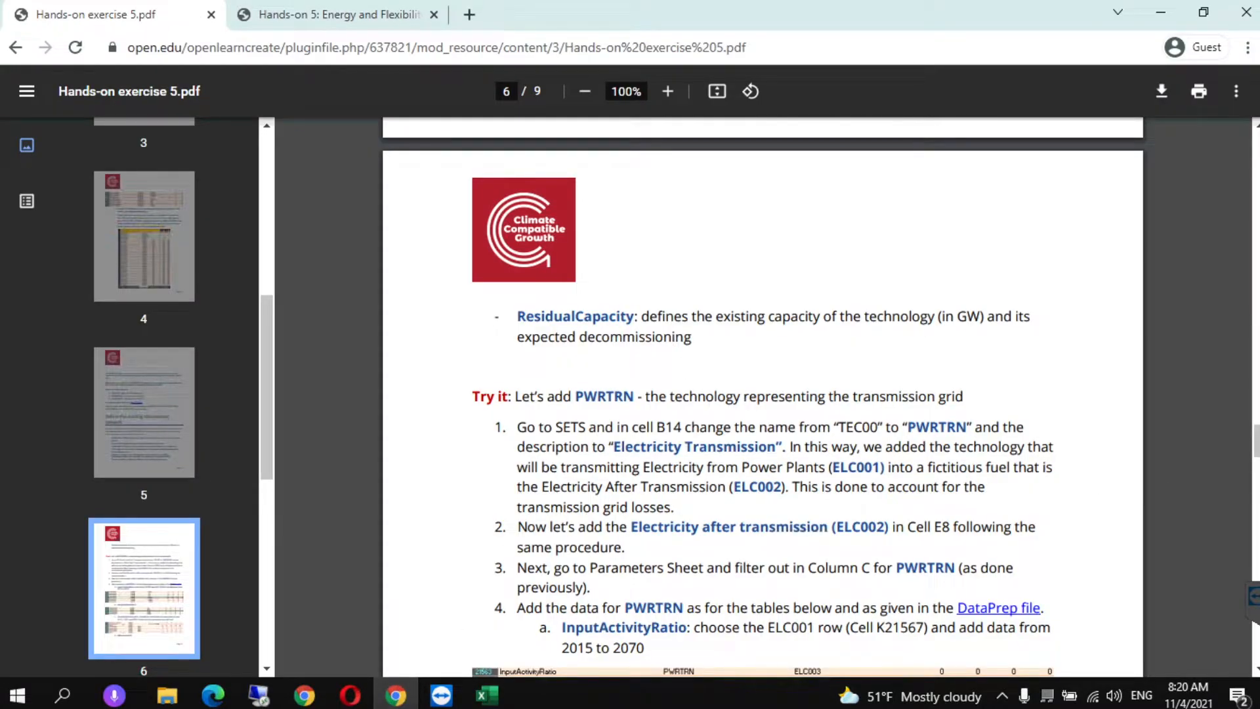
pyautogui.moveTo(1255, 438); pyautogui.dragTo(1256, 530)
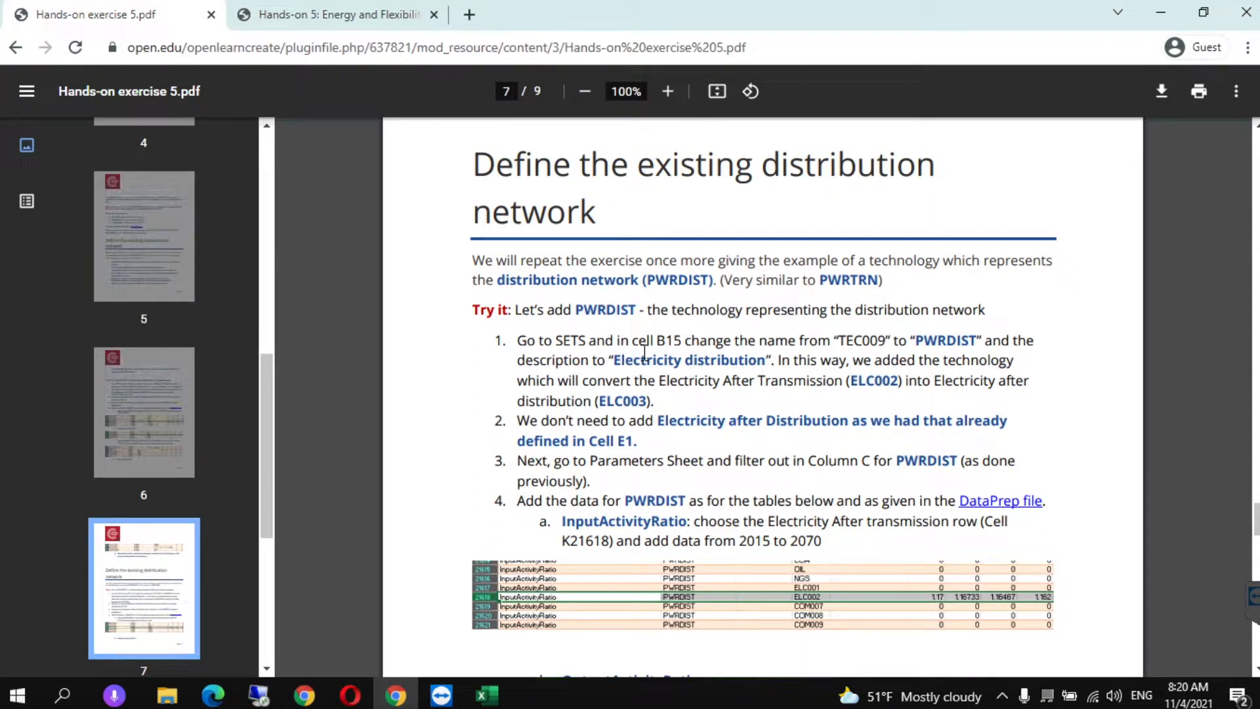
pyautogui.moveTo(485, 694)
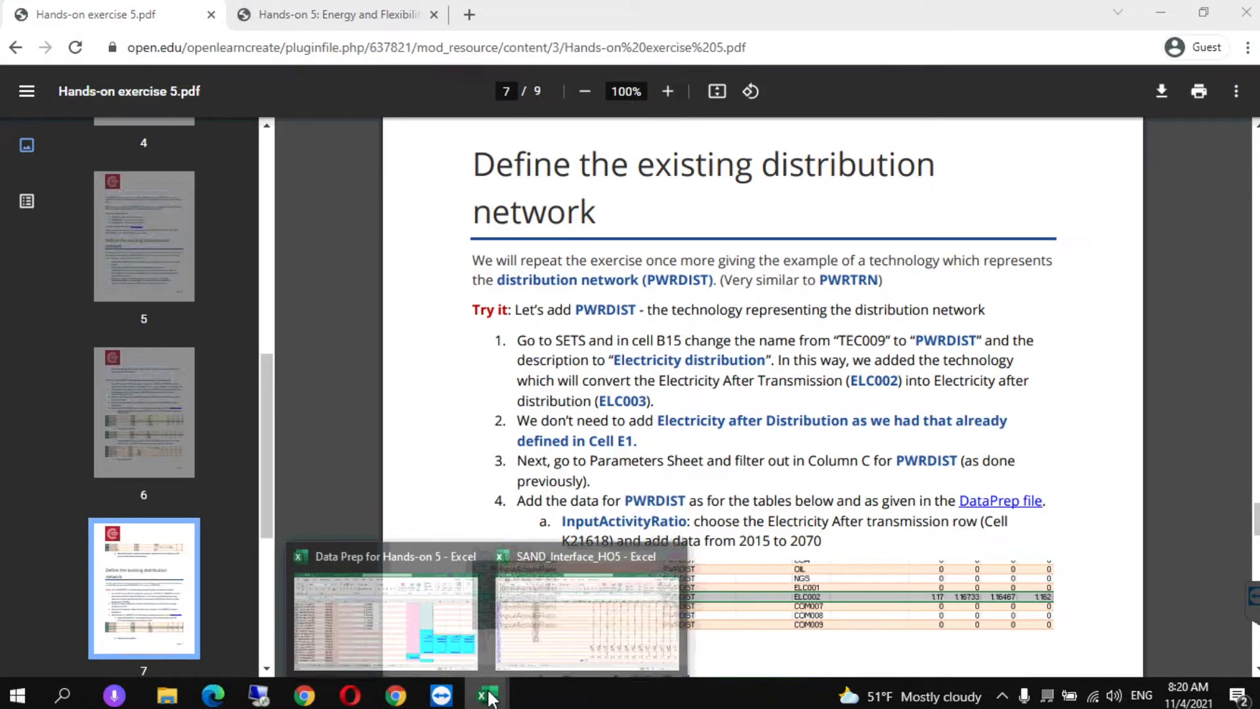
pyautogui.click(547, 629)
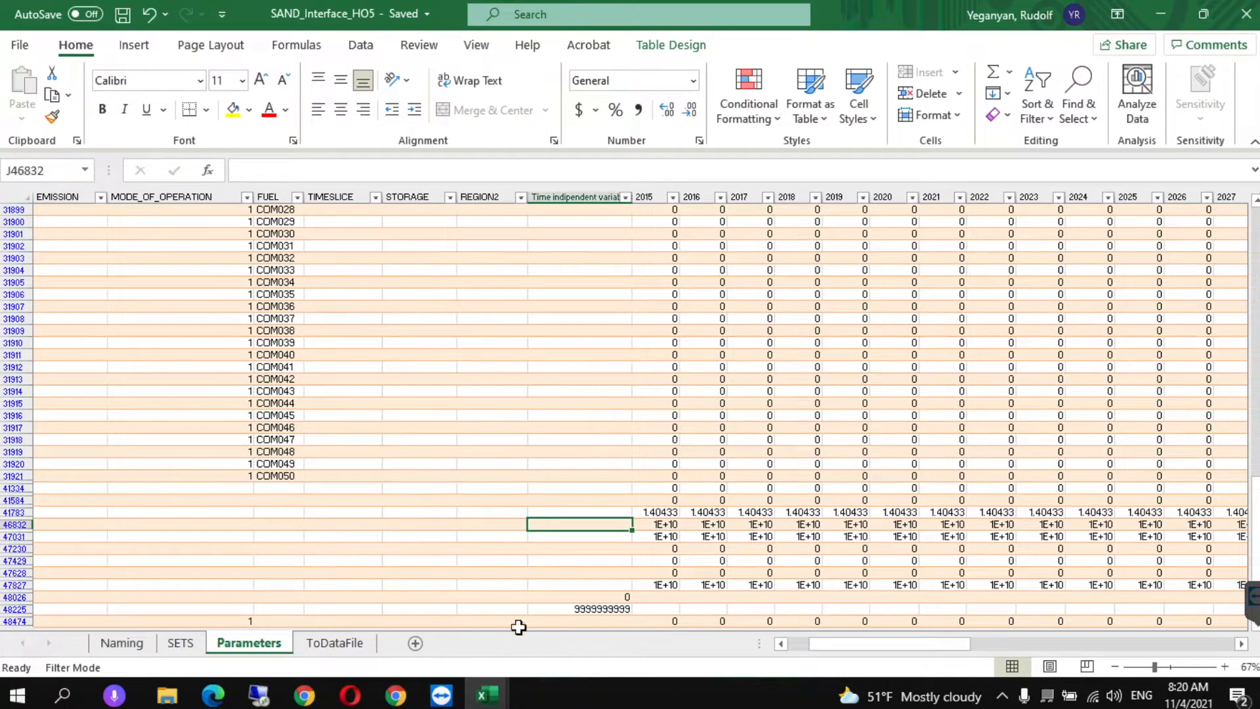
# In the SETS sheet, rename the technology code in cell B15 to PWRDIST.
pyautogui.click(178, 648)
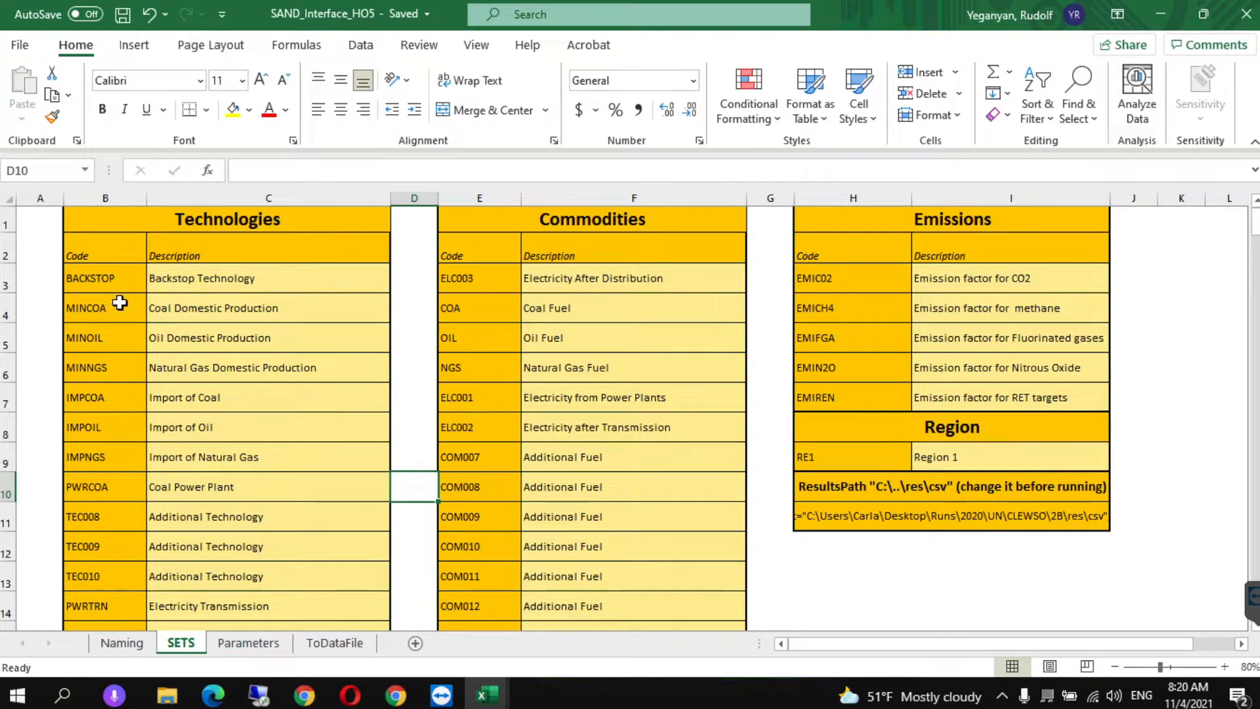
pyautogui.click(115, 600)
pyautogui.press('Down')
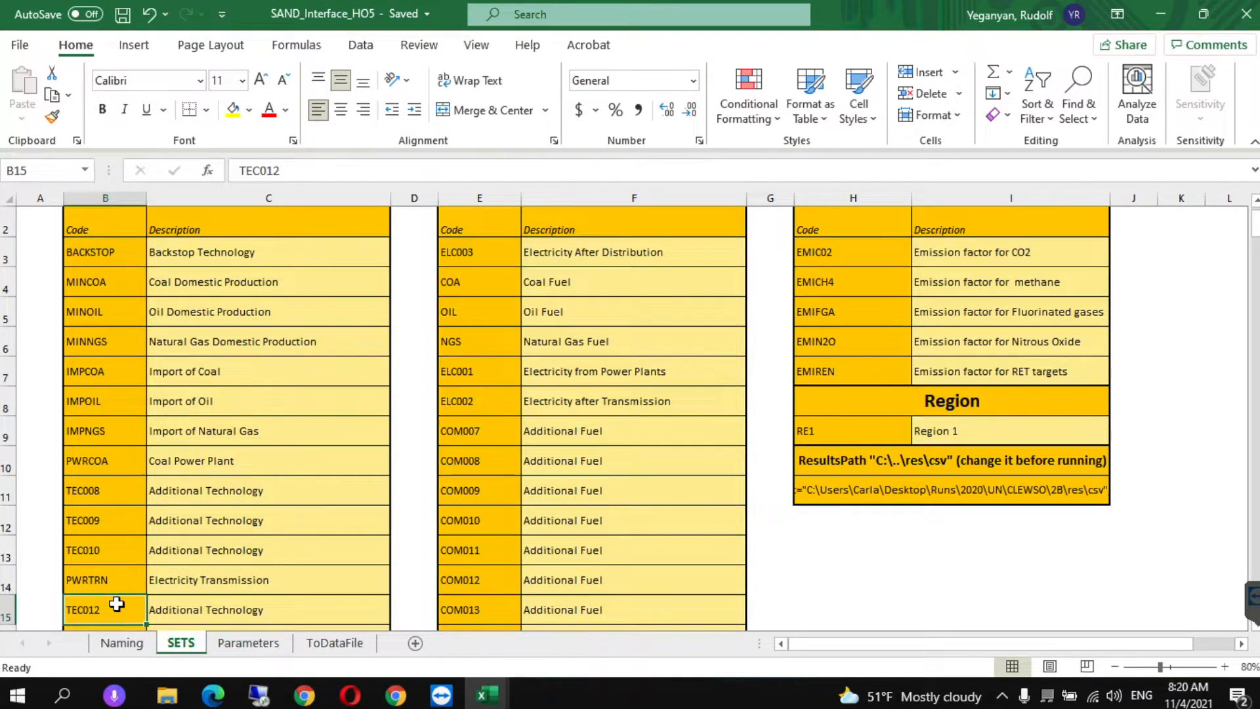
pyautogui.doubleClick(273, 171)
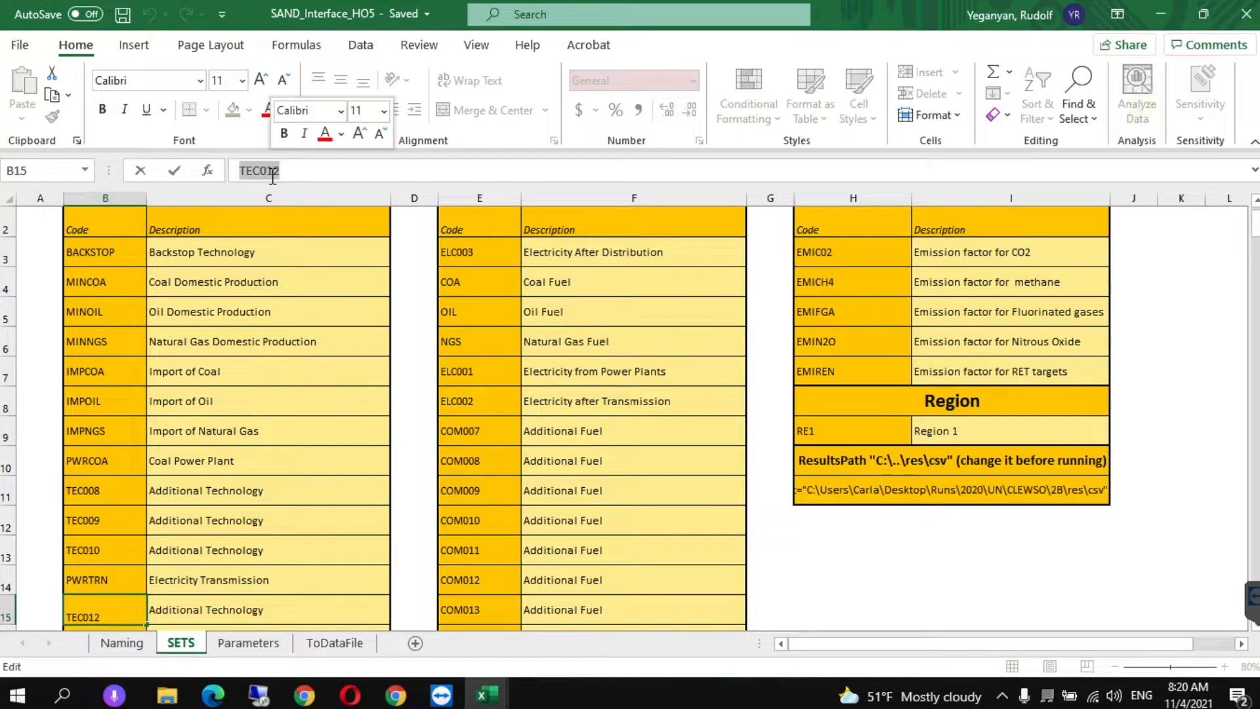
pyautogui.write('PWRDIST')
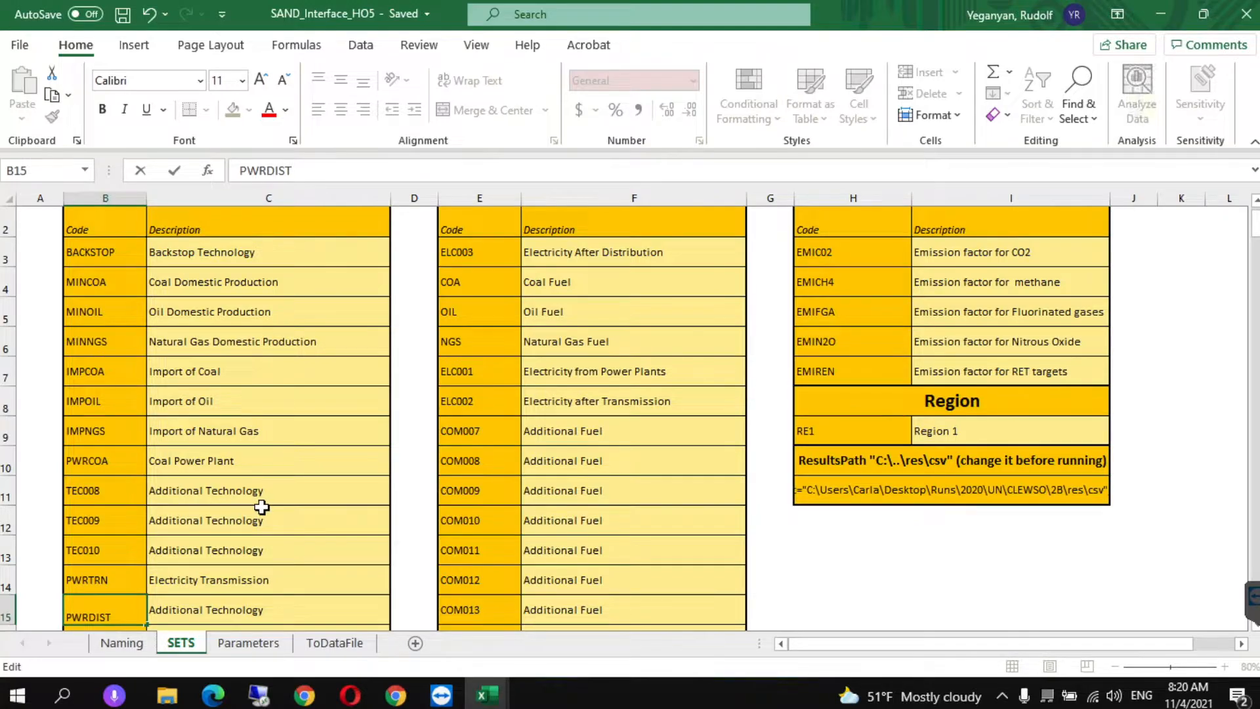
# Set the PWRDIST description in cell C15 to Electricity Distribution and check the existing ELC001 and ELC003 commodity codes.
pyautogui.click(182, 617)
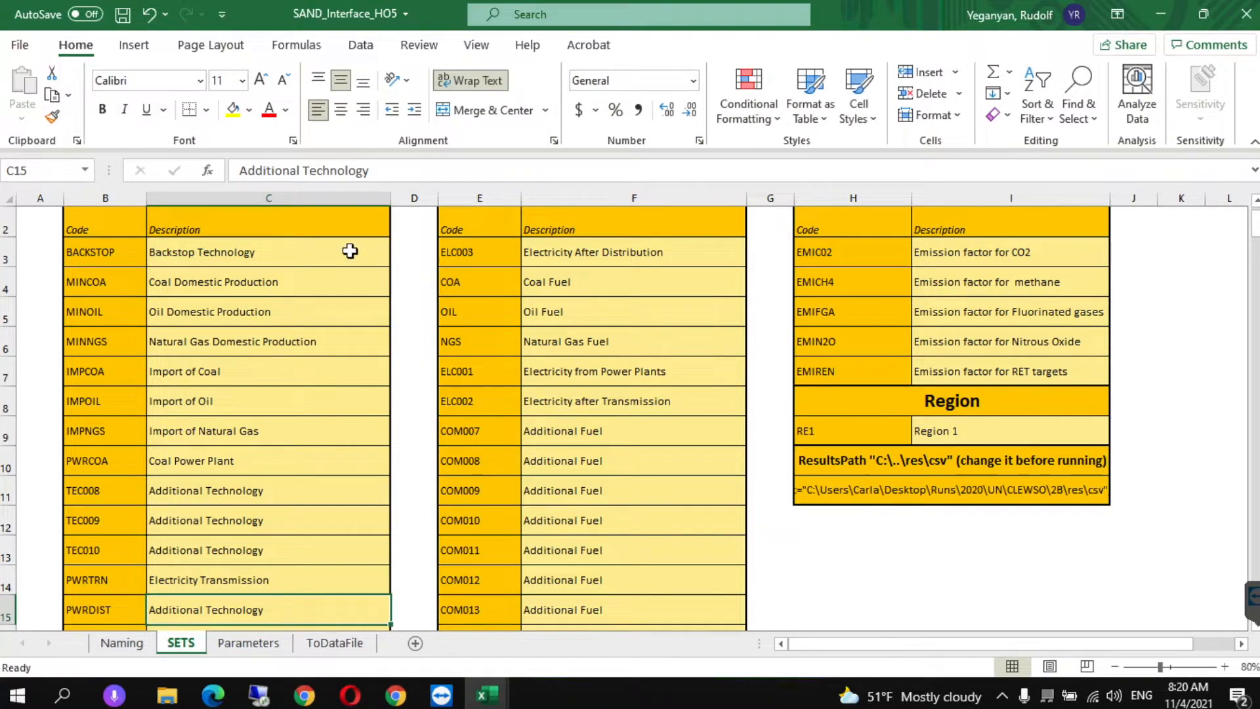
pyautogui.tripleClick(320, 171)
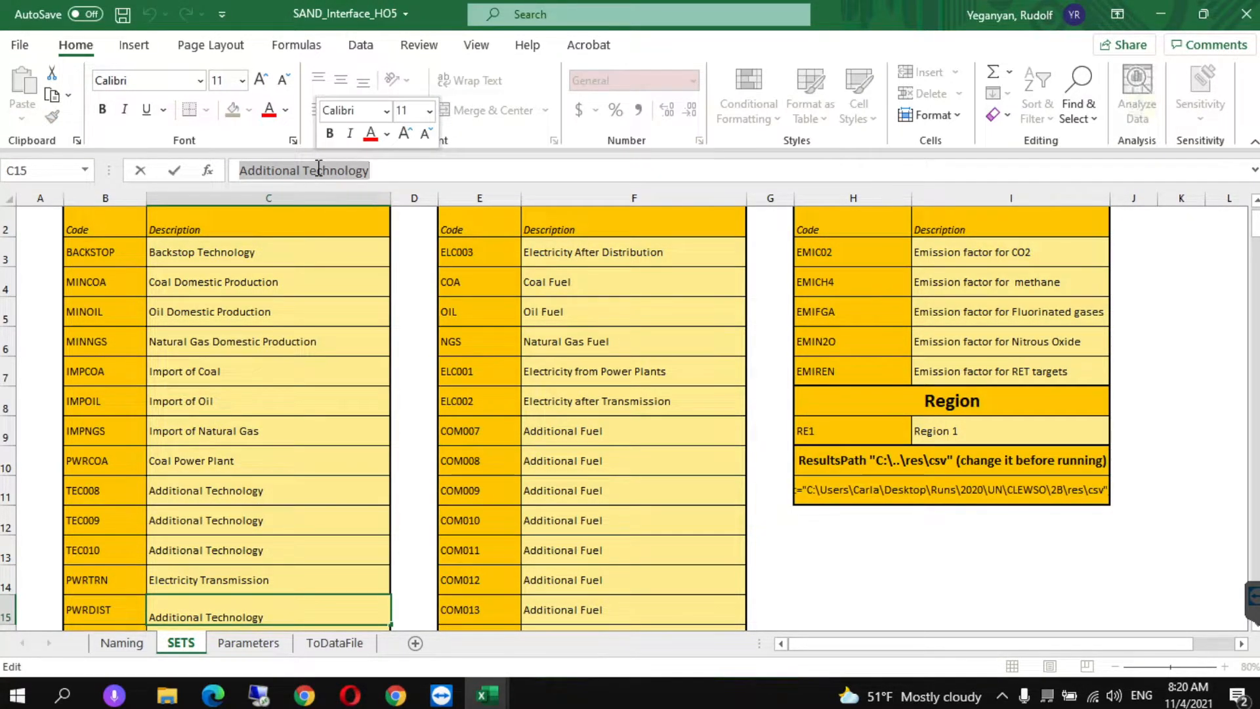
pyautogui.write('E')
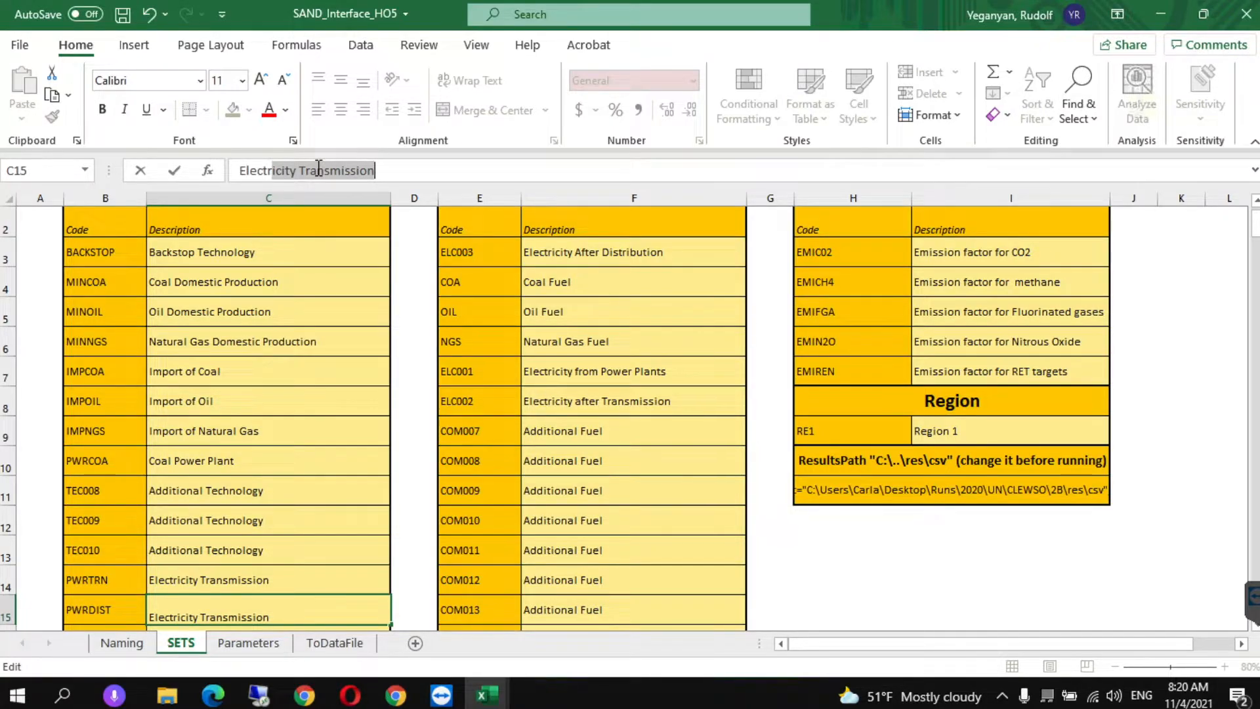
pyautogui.write('lectricity Di')
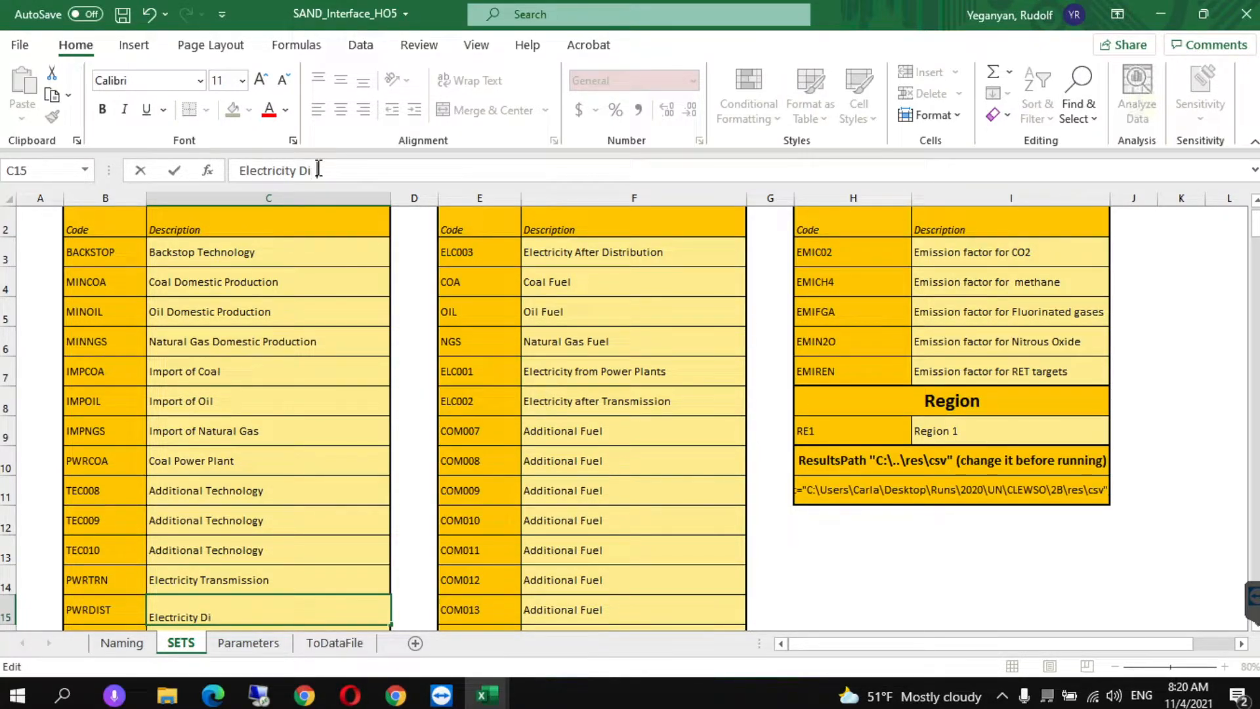
pyautogui.write('stribution')
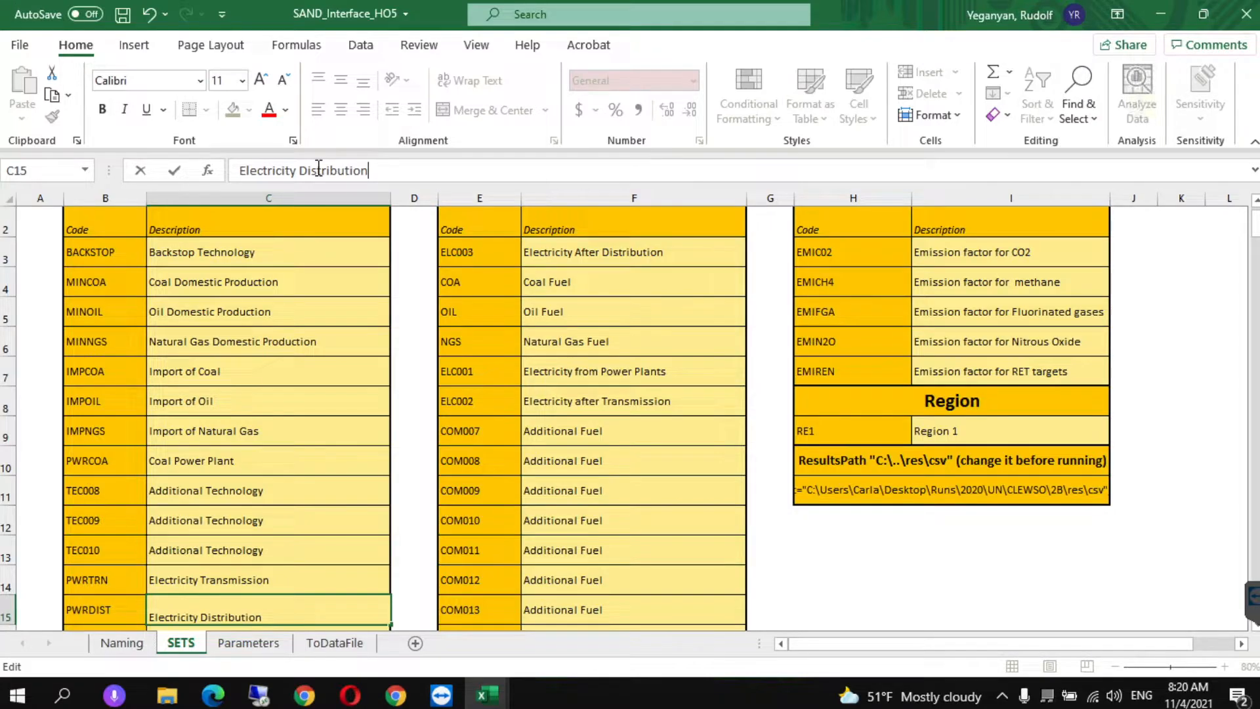
pyautogui.click(402, 582)
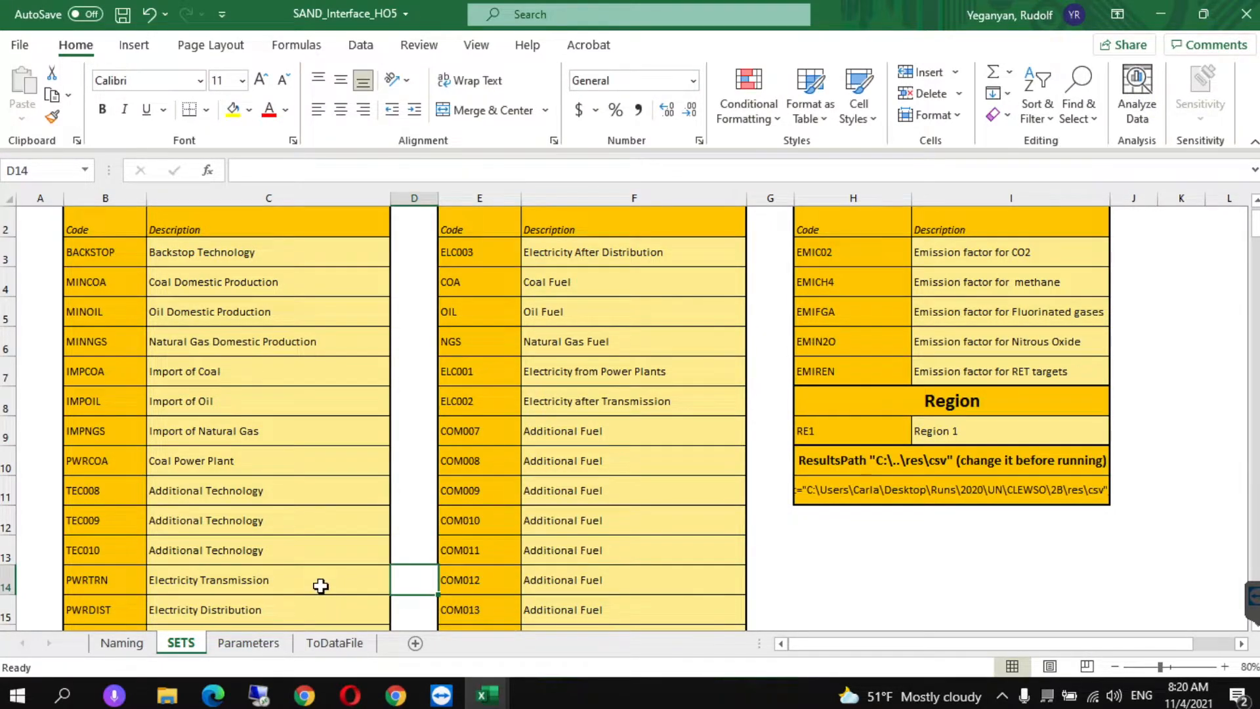
pyautogui.click(511, 379)
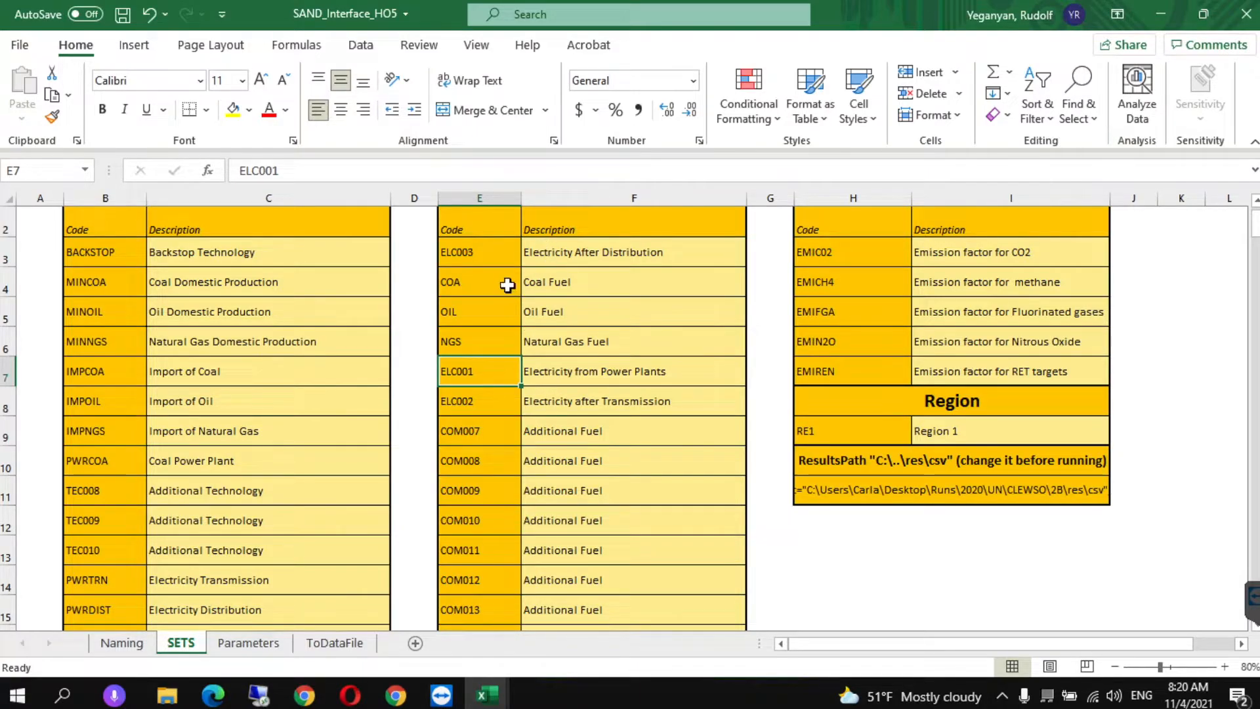
pyautogui.click(482, 257)
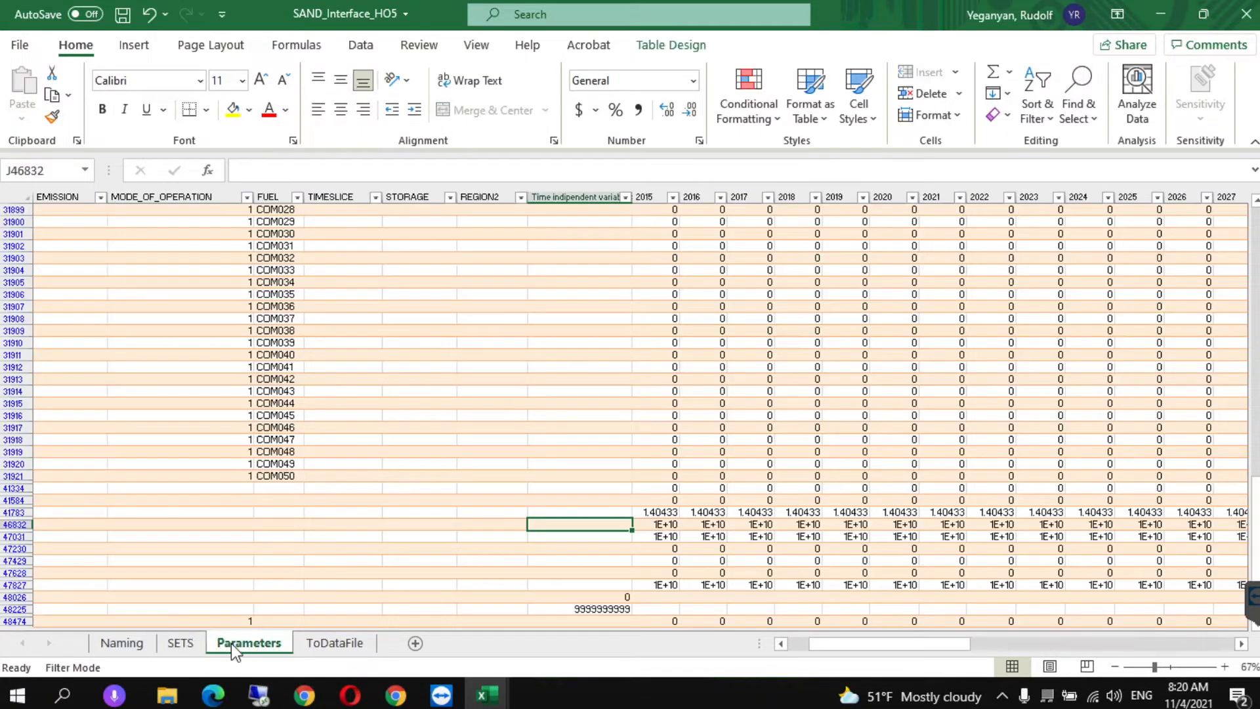
# In the Parameters sheet, change the TECHNOLOGY filter so that only PWRDIST is selected instead of PWRTRN.
pyautogui.click(231, 643)
pyautogui.click(807, 643)
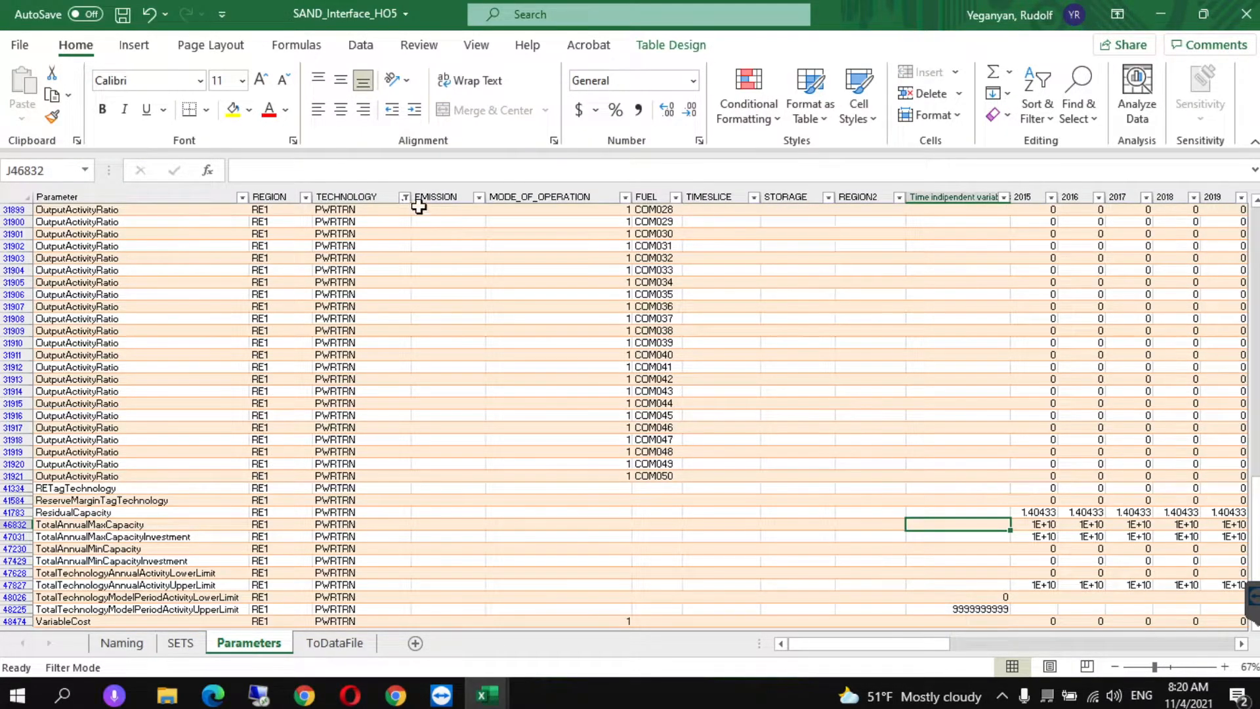
pyautogui.click(405, 196)
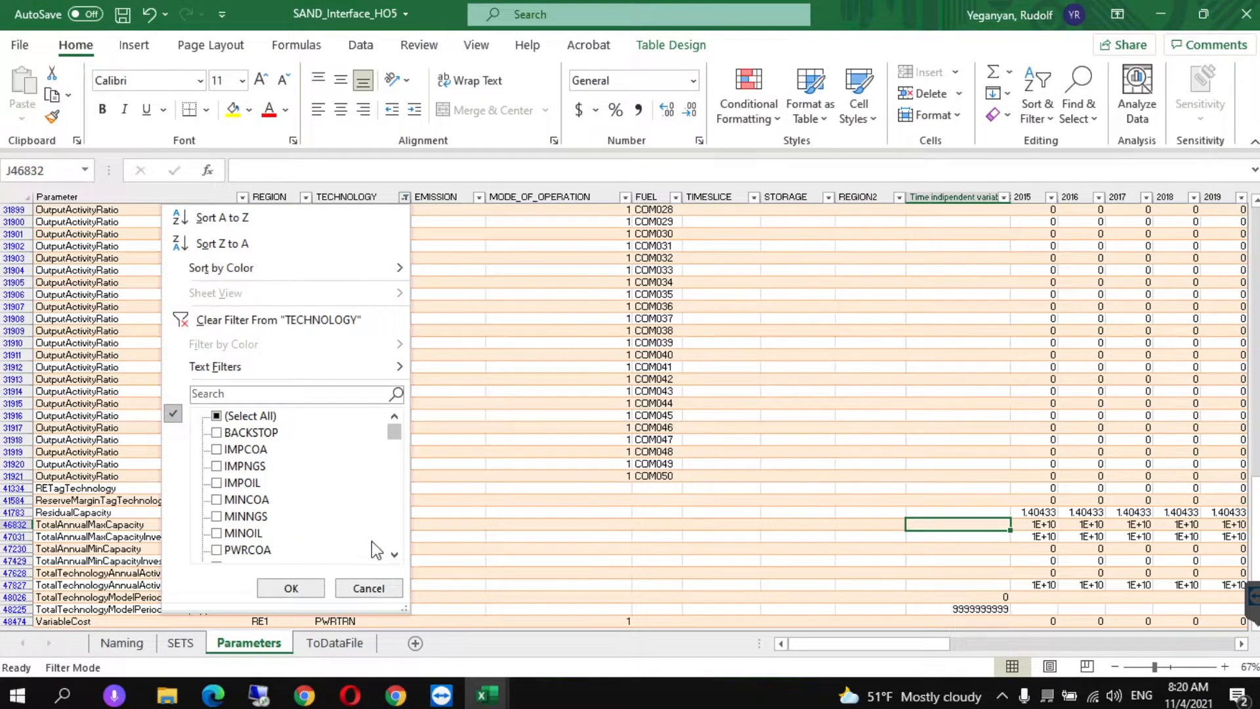
pyautogui.click(395, 557)
pyautogui.click(255, 535)
pyautogui.click(219, 517)
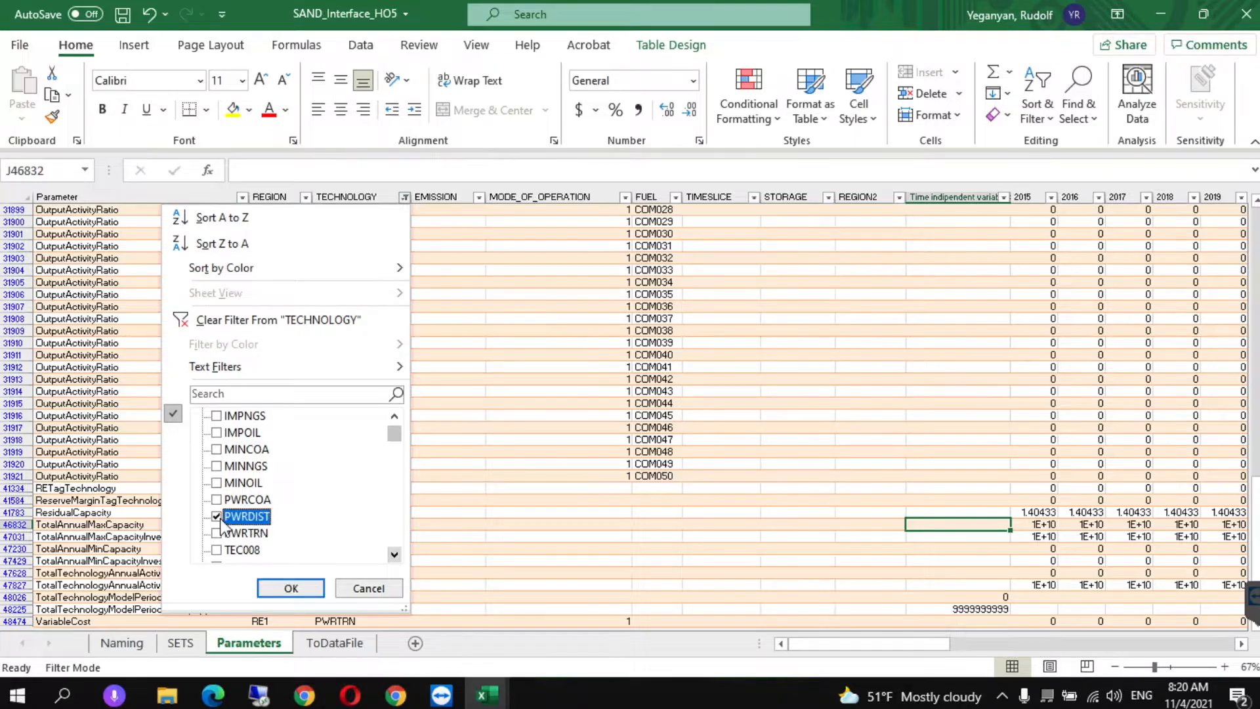
pyautogui.click(290, 590)
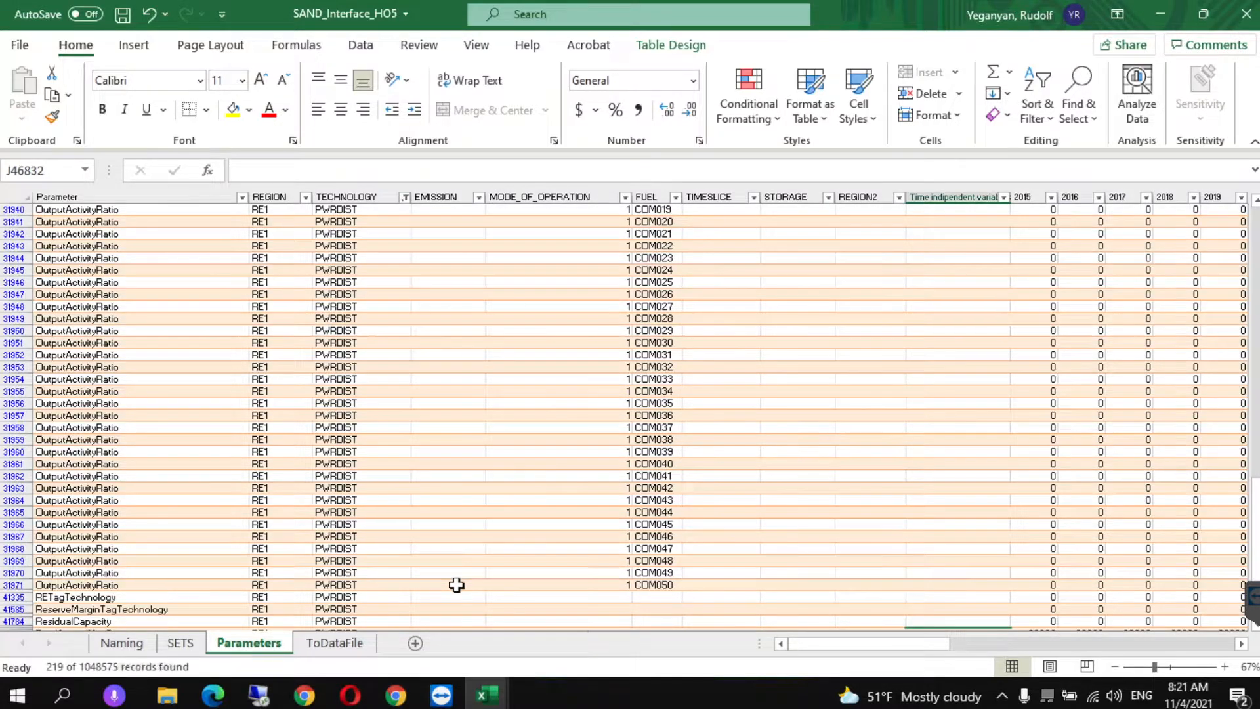
# Switch to Hands-on exercise 5.pdf in Chrome and read which PWRDIST parameters to enter, from InputActivityRatio through ResidualCapacity.
pyautogui.click(395, 694)
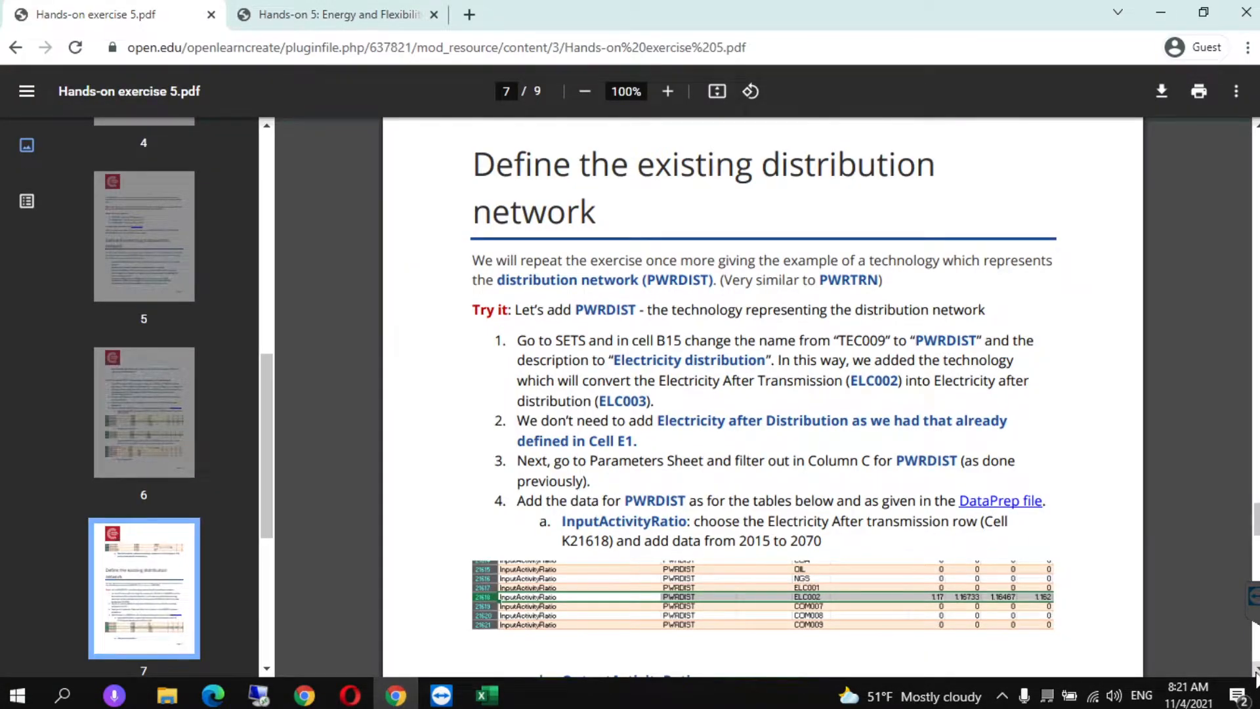
pyautogui.scroll(-3, 1255, 678)
pyautogui.moveTo(570, 335); pyautogui.dragTo(715, 336)
pyautogui.moveTo(558, 487); pyautogui.dragTo(725, 493)
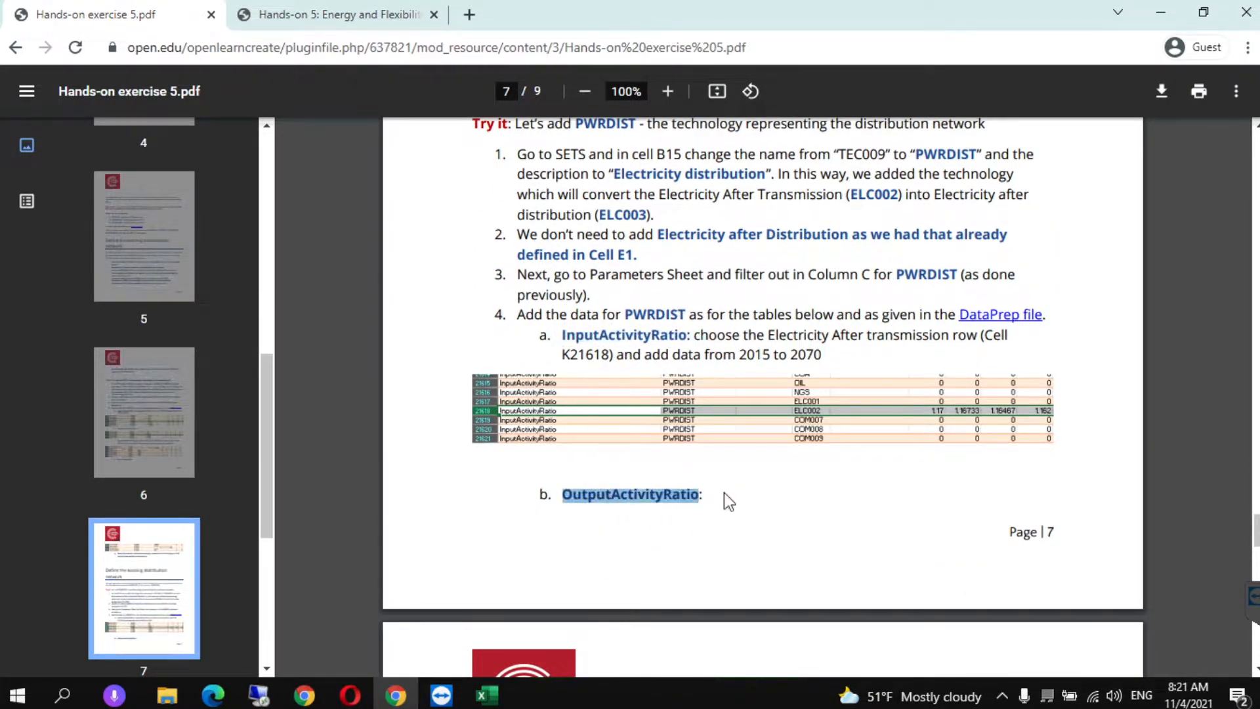
pyautogui.scroll(-5, 1255, 676)
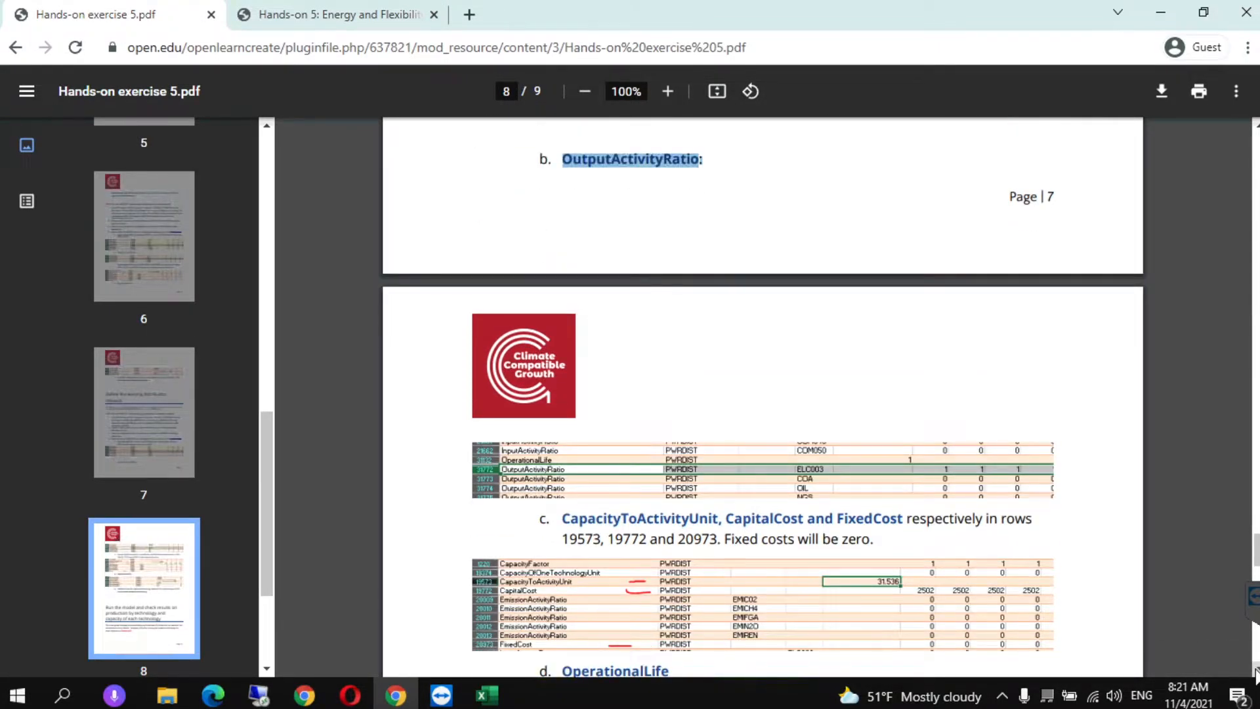
pyautogui.scroll(-3, 1255, 673)
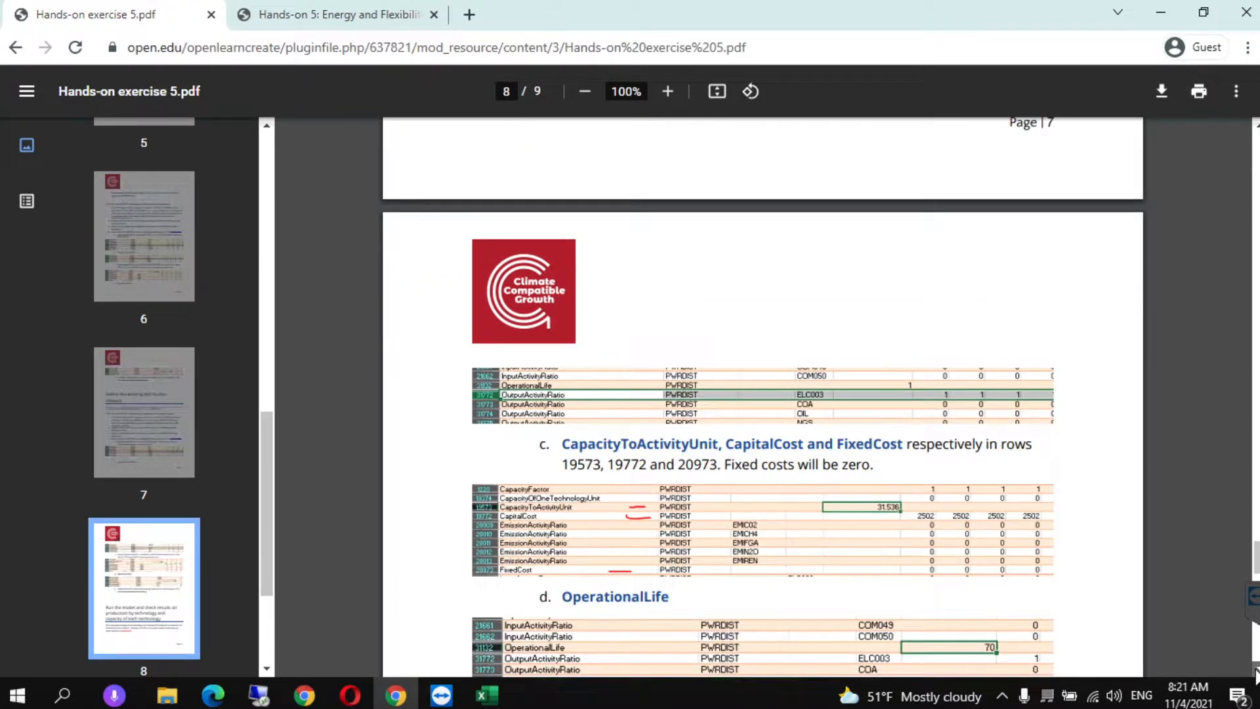
pyautogui.scroll(-1, 1255, 672)
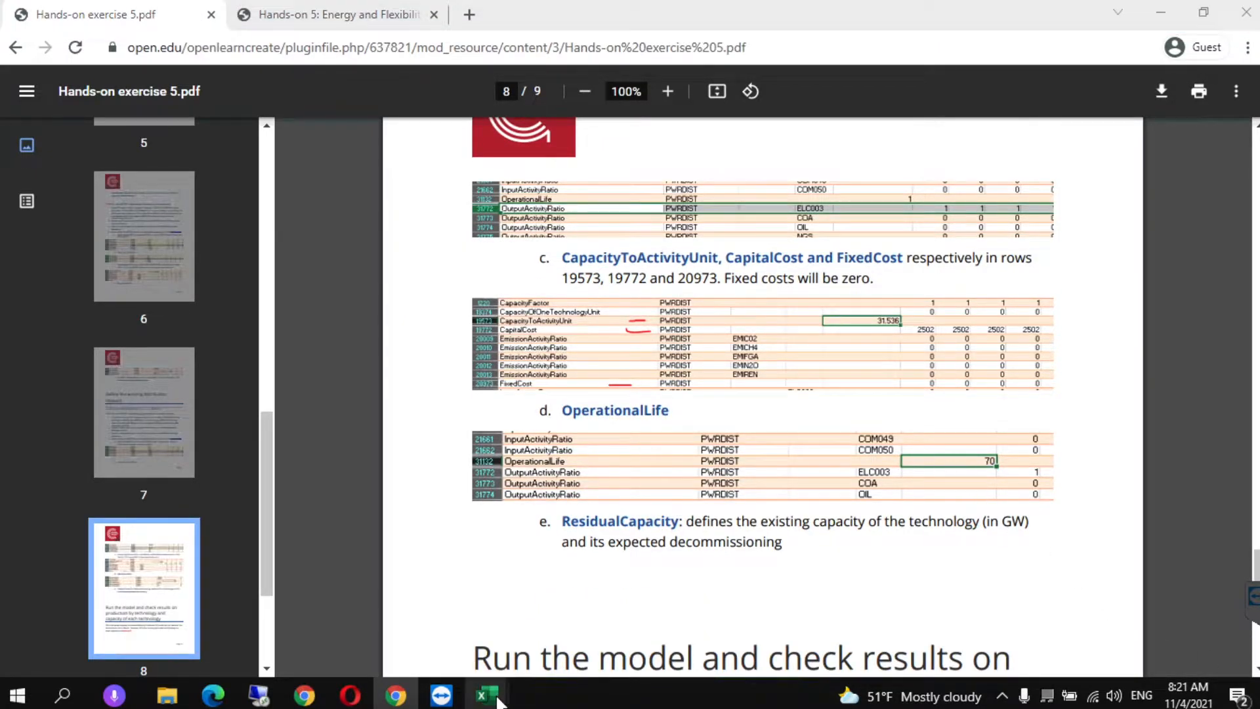
# Switch to Data Prep for Hands-on 5, open the (15) PWRDIST sheet and examine its parameter rows through the InputActivityRatio block.
pyautogui.moveTo(499, 699)
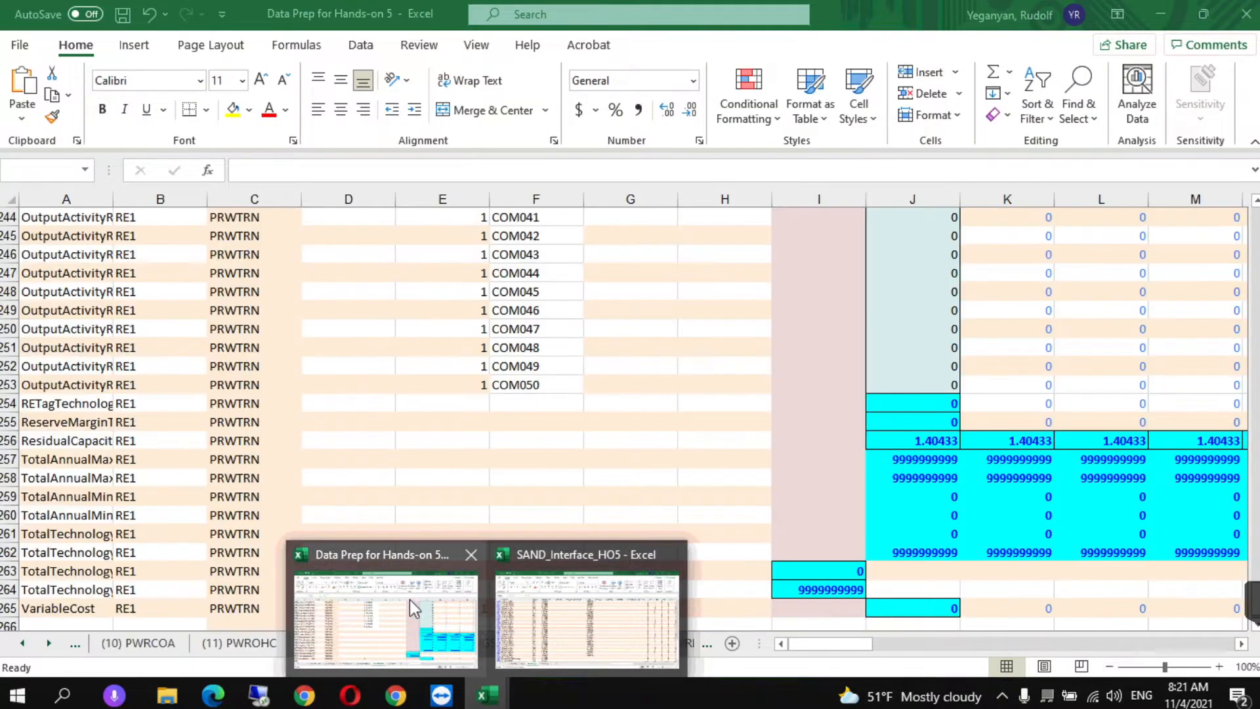
pyautogui.click(409, 600)
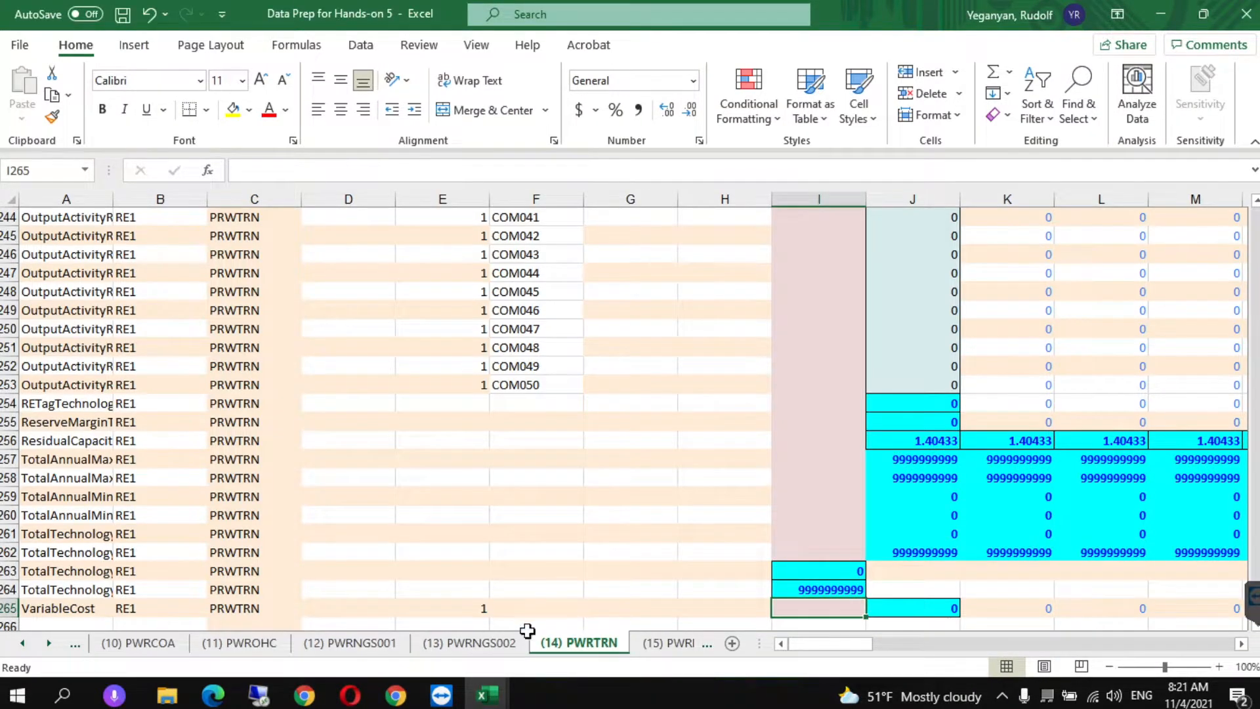
pyautogui.click(578, 643)
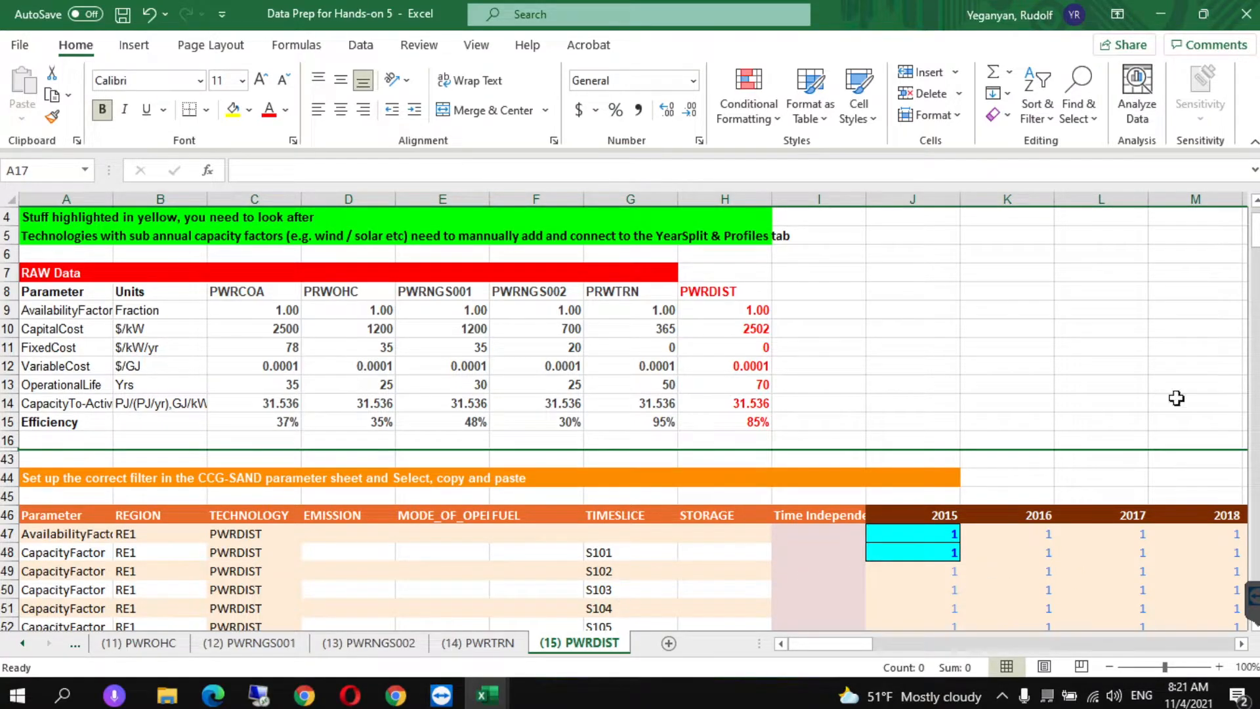
pyautogui.moveTo(1254, 228); pyautogui.dragTo(1249, 416)
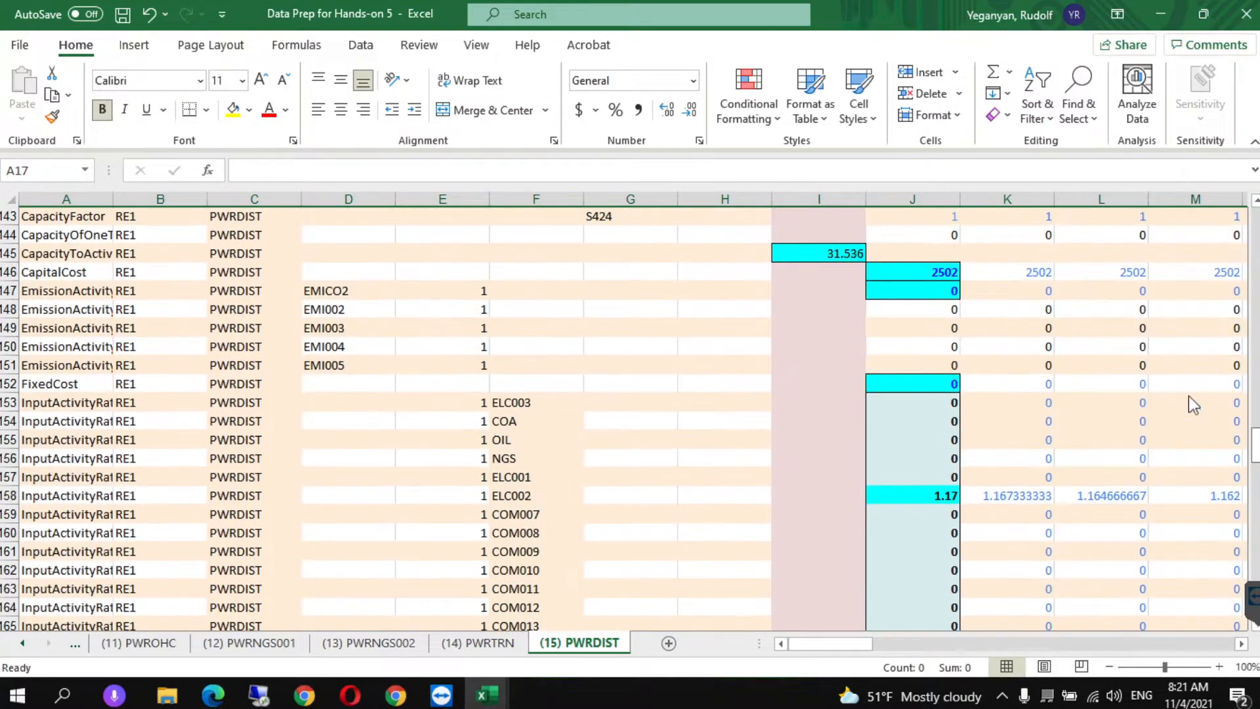
pyautogui.scroll(-20, 800, 280)
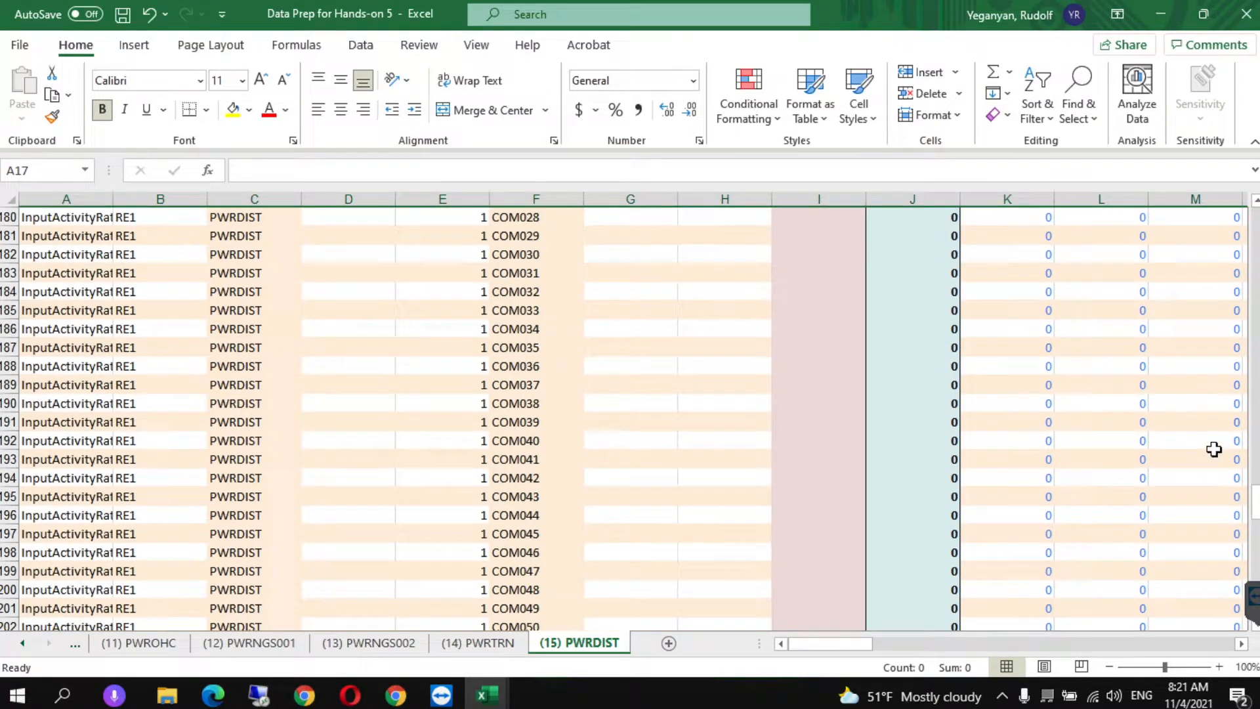
# Copy the PWRDIST CapacityToActivityUnit value 31.536 and paste it as a value into the matching row of SAND_Interface_HO5's Parameters sheet.
pyautogui.moveTo(1253, 500); pyautogui.dragTo(1253, 436)
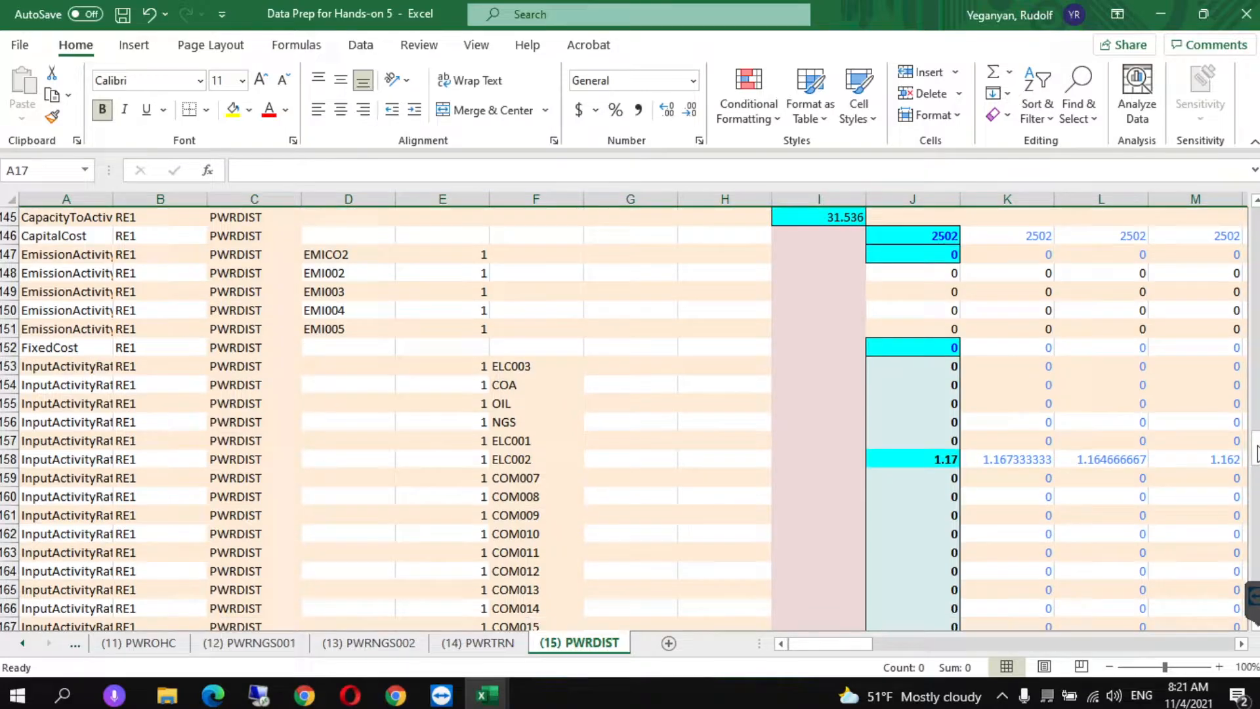
pyautogui.click(824, 216)
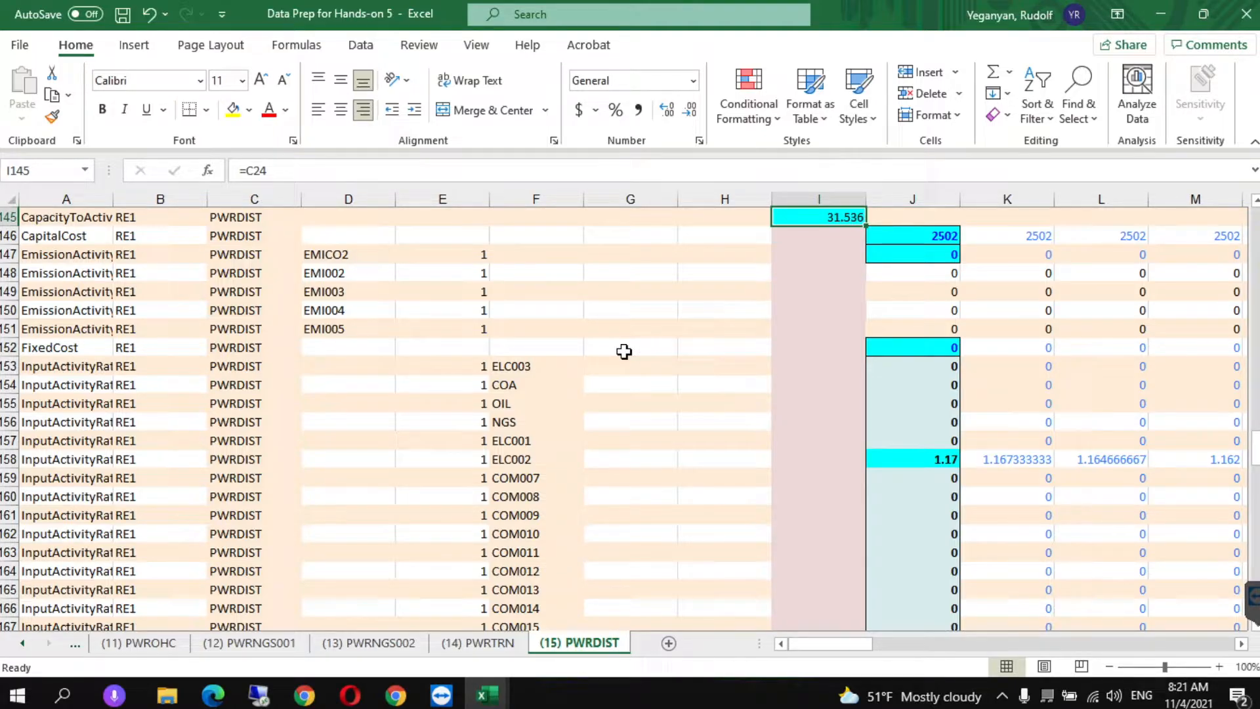
pyautogui.hotkey('ctrl', 'c')
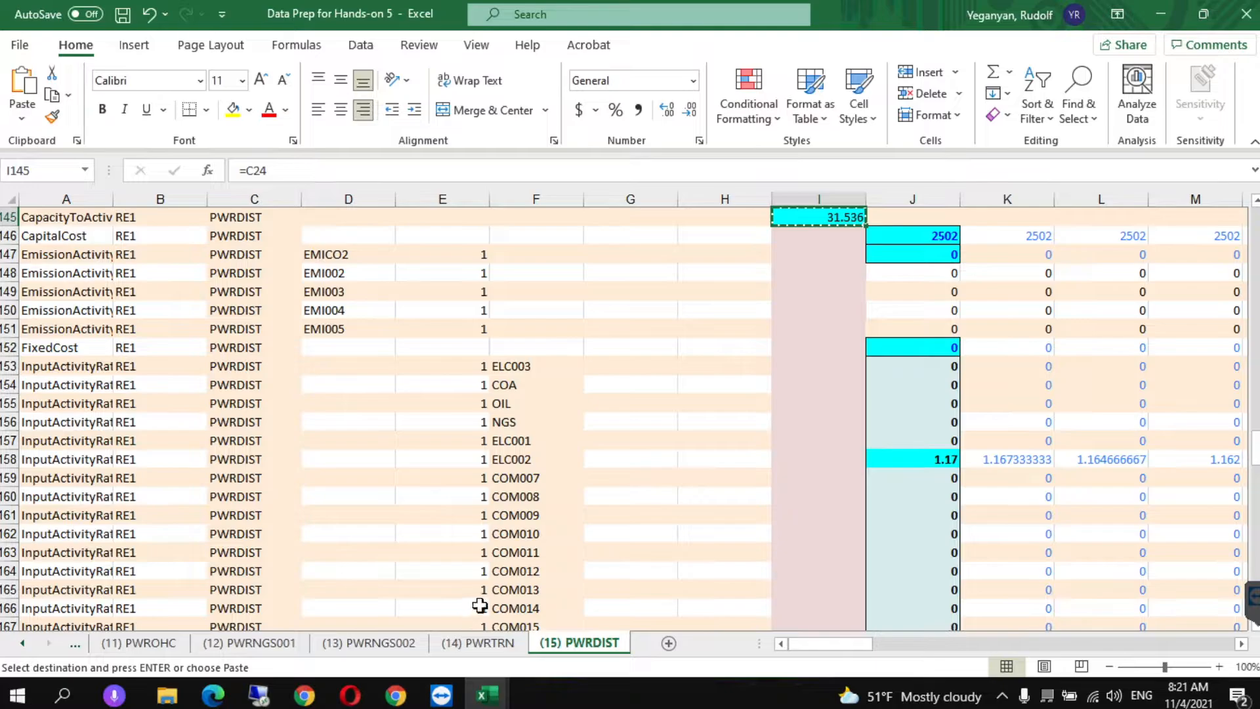
pyautogui.moveTo(397, 698)
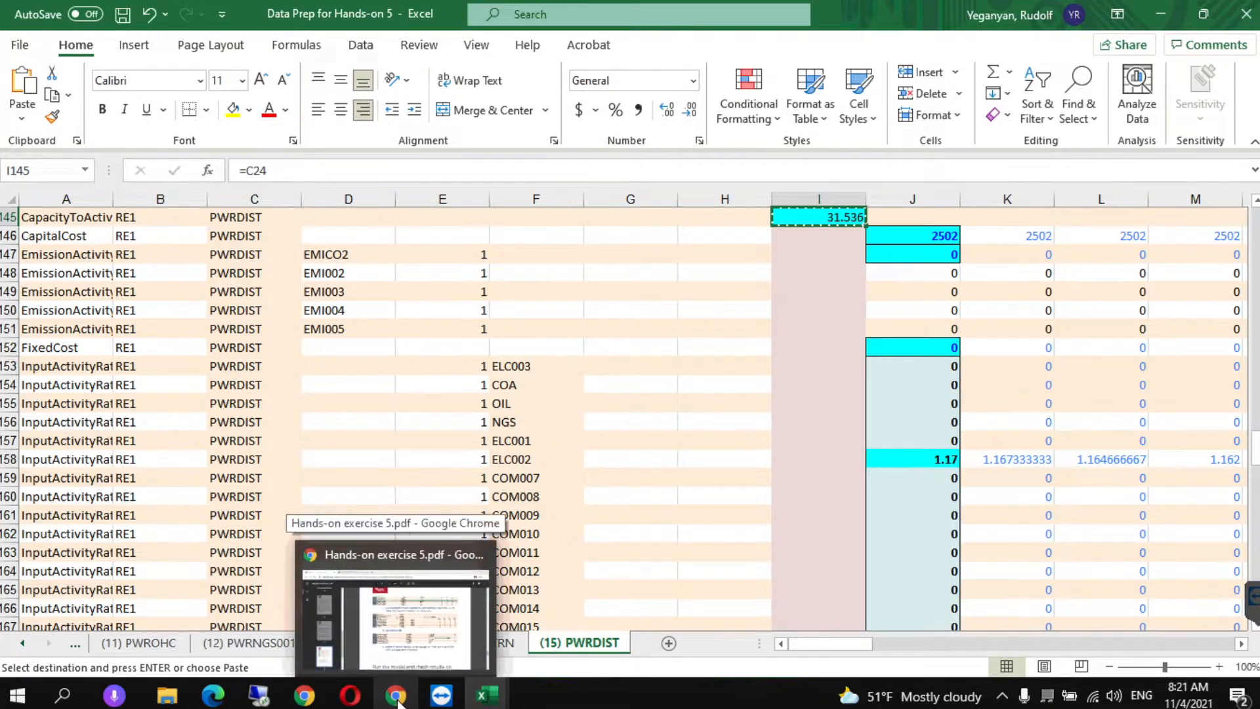
pyautogui.moveTo(486, 694)
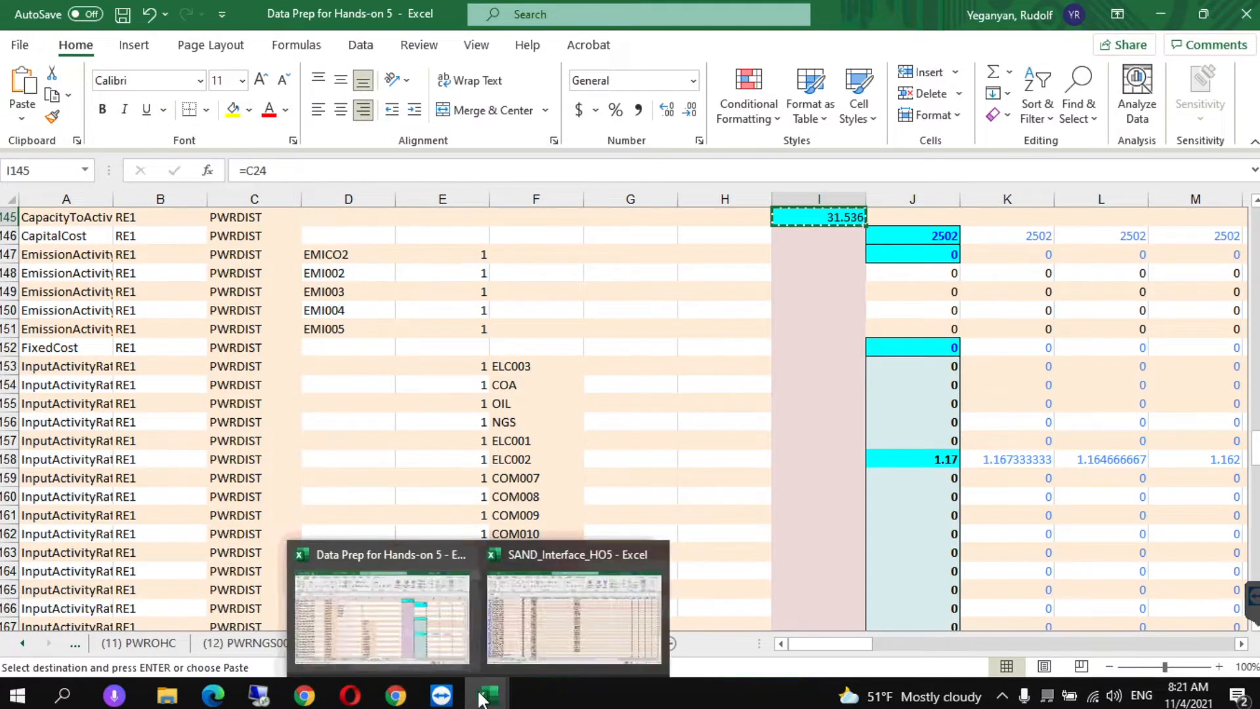
pyautogui.click(535, 656)
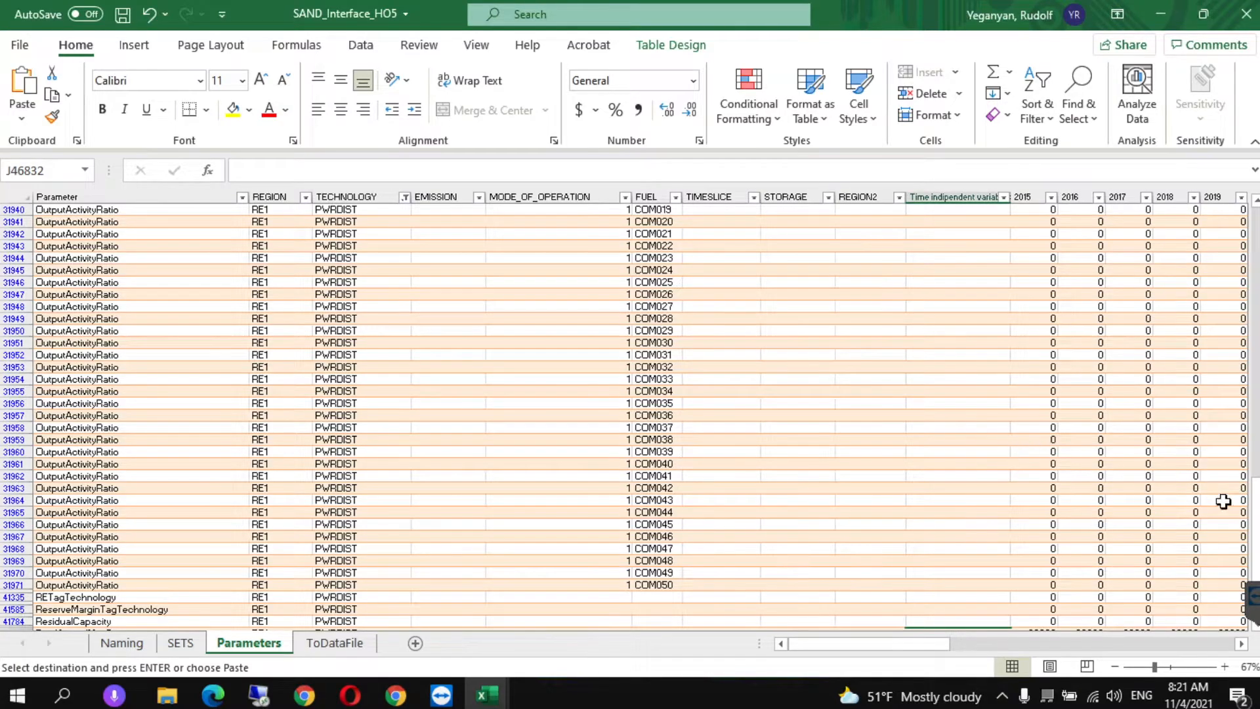
pyautogui.moveTo(1253, 600); pyautogui.dragTo(1253, 395)
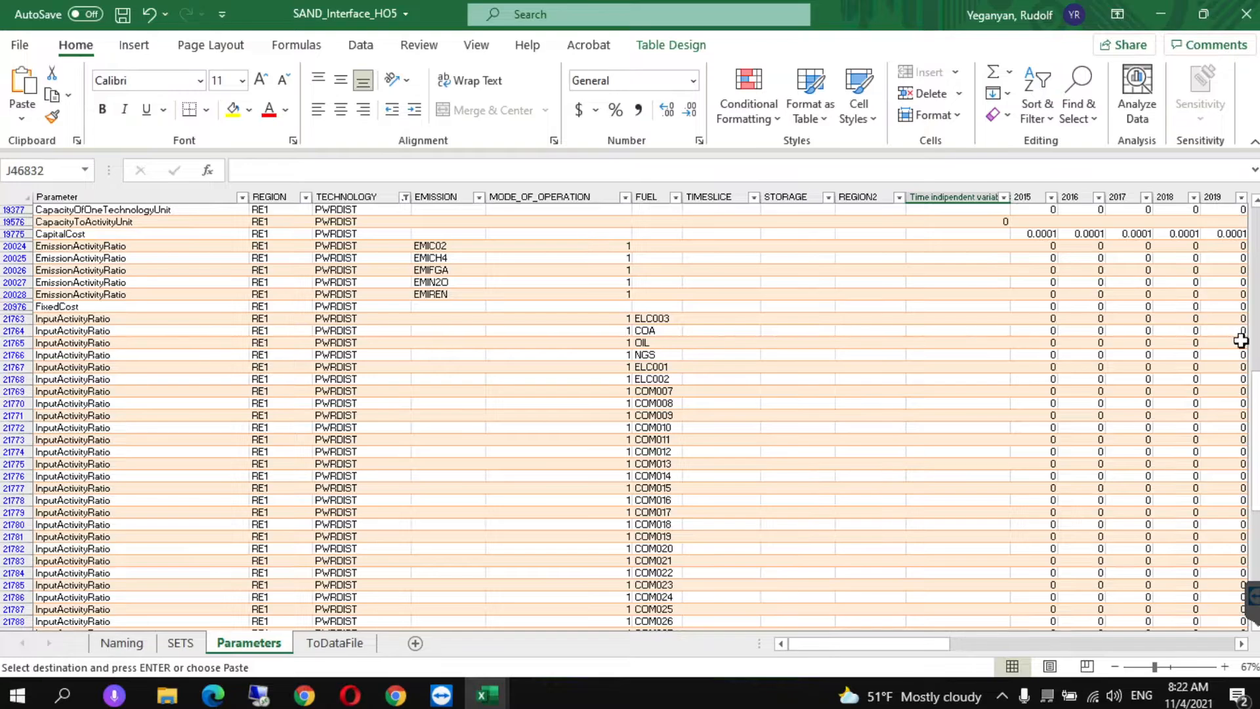
pyautogui.click(966, 223)
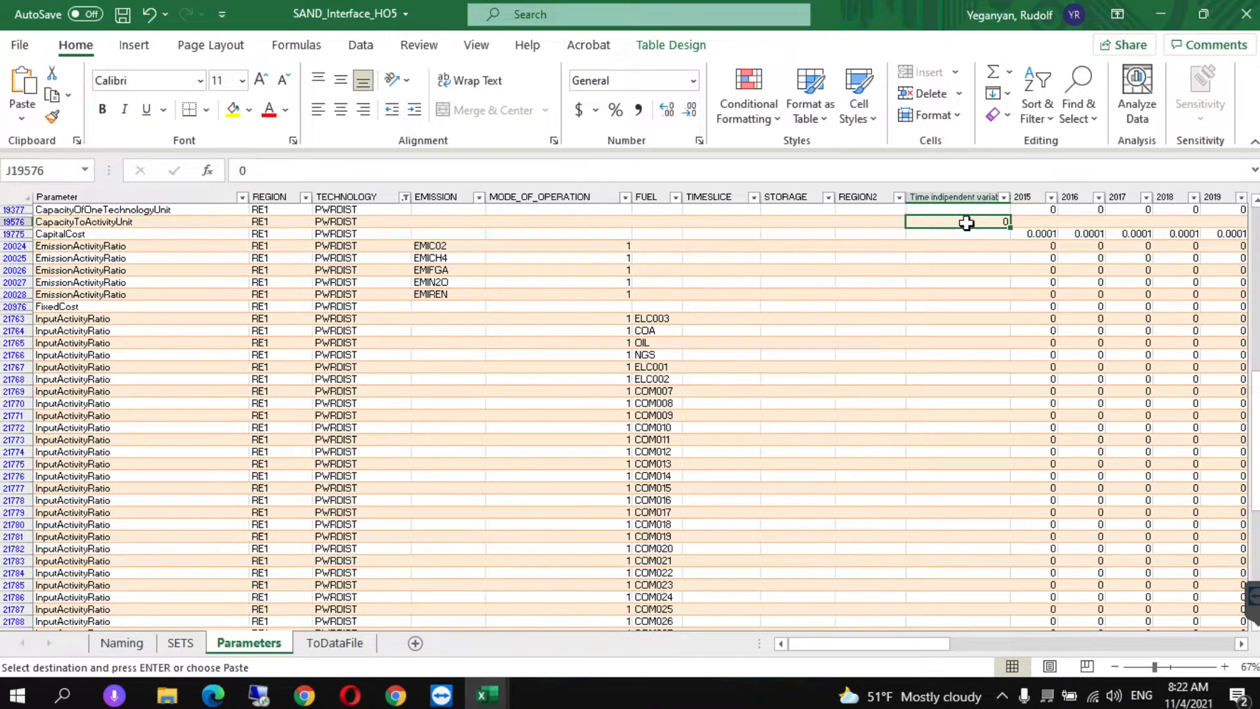
pyautogui.rightClick(966, 223)
pyautogui.click(1039, 214)
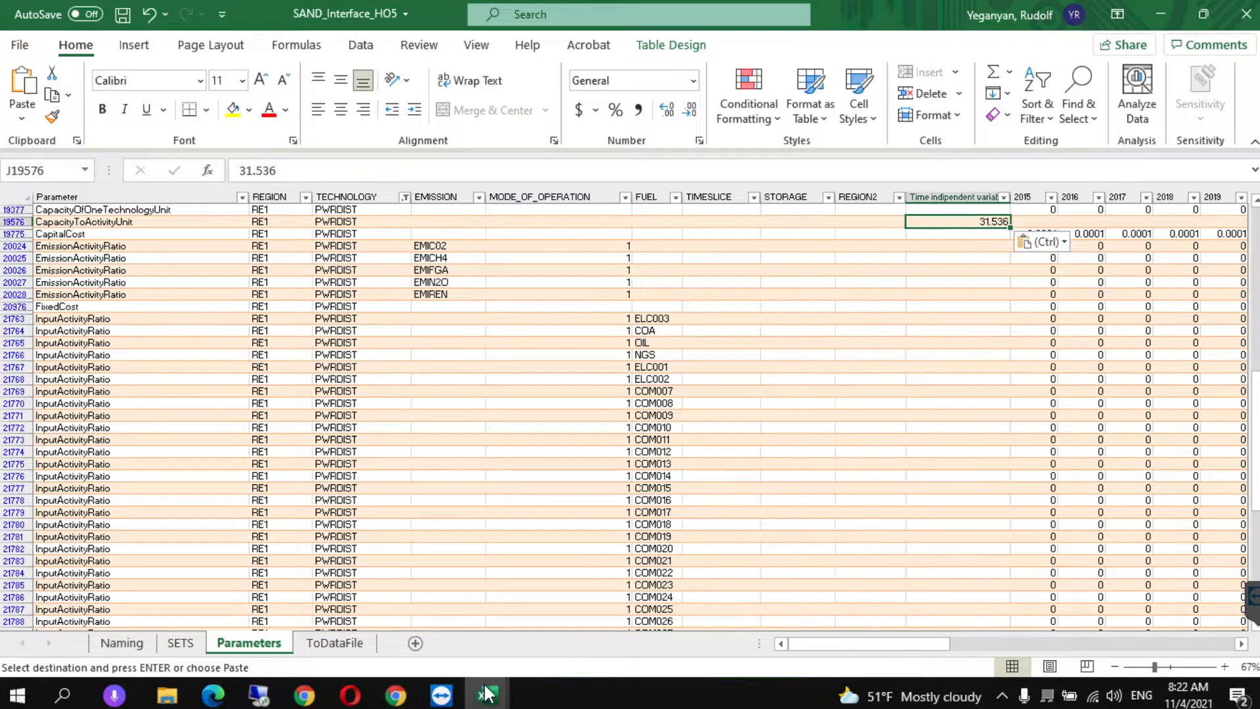
# Copy the PWRDIST CapitalCost values of 2502 for all years from Data Prep for Hands-on 5 into SAND_Interface_HO5's CapitalCost row, starting at 2015.
pyautogui.moveTo(486, 692)
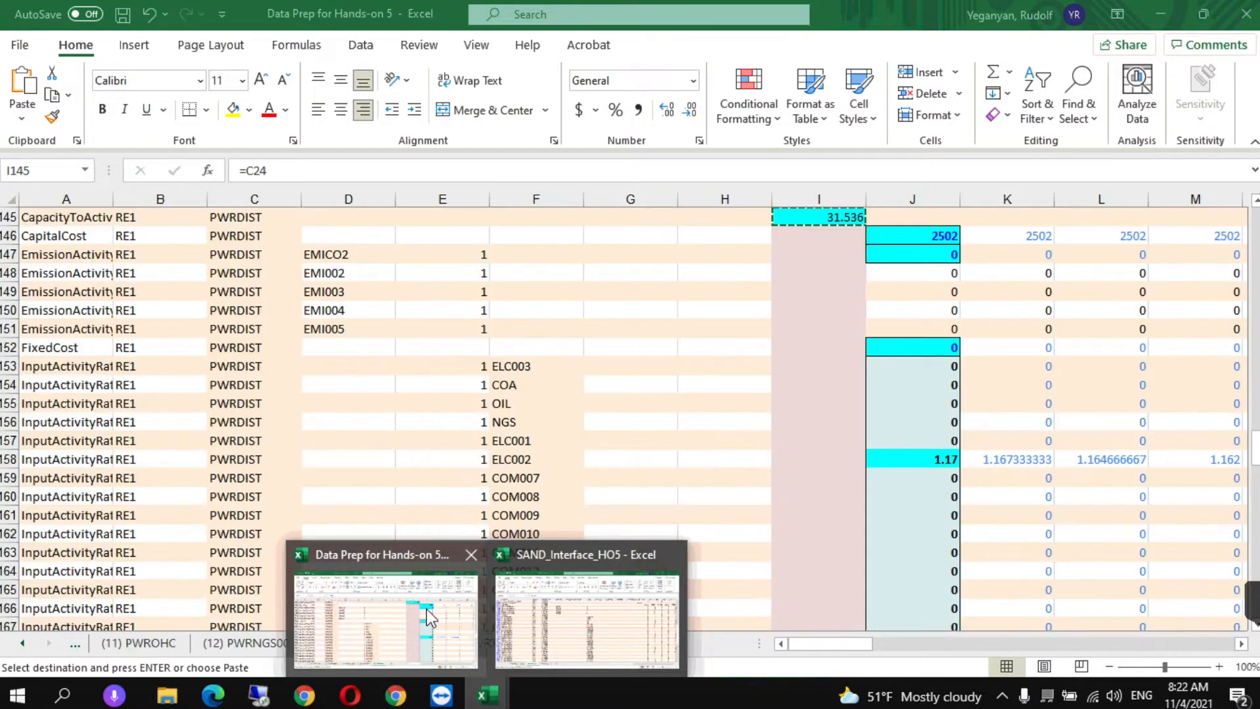
pyautogui.click(427, 613)
pyautogui.click(927, 237)
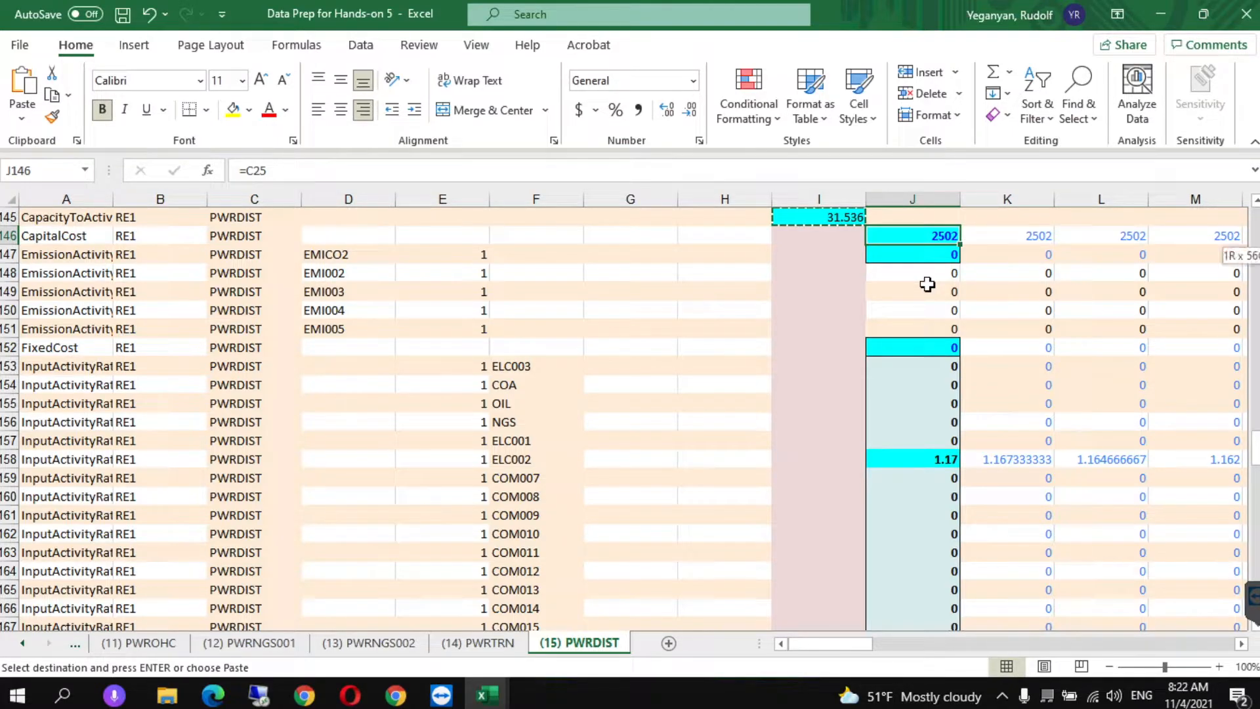
pyautogui.hotkey('ctrl', 'shift', 'Right')
pyautogui.hotkey('ctrl', 'c')
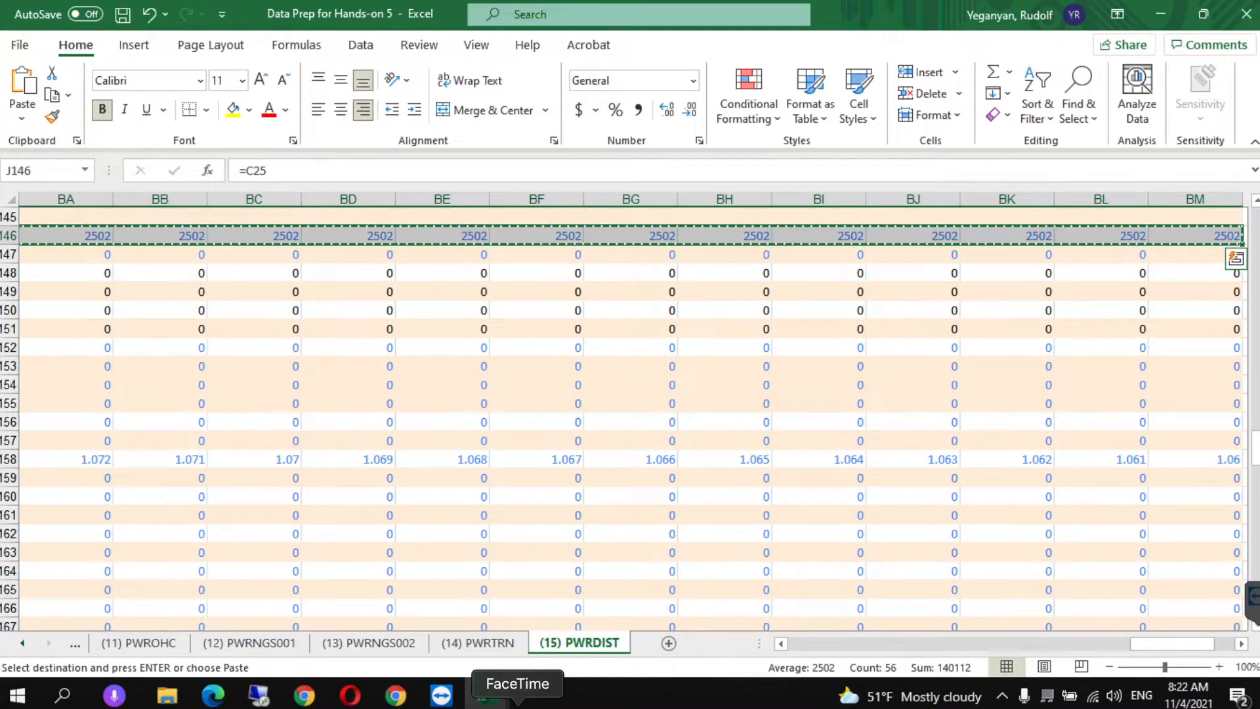
pyautogui.click(486, 693)
pyautogui.click(505, 608)
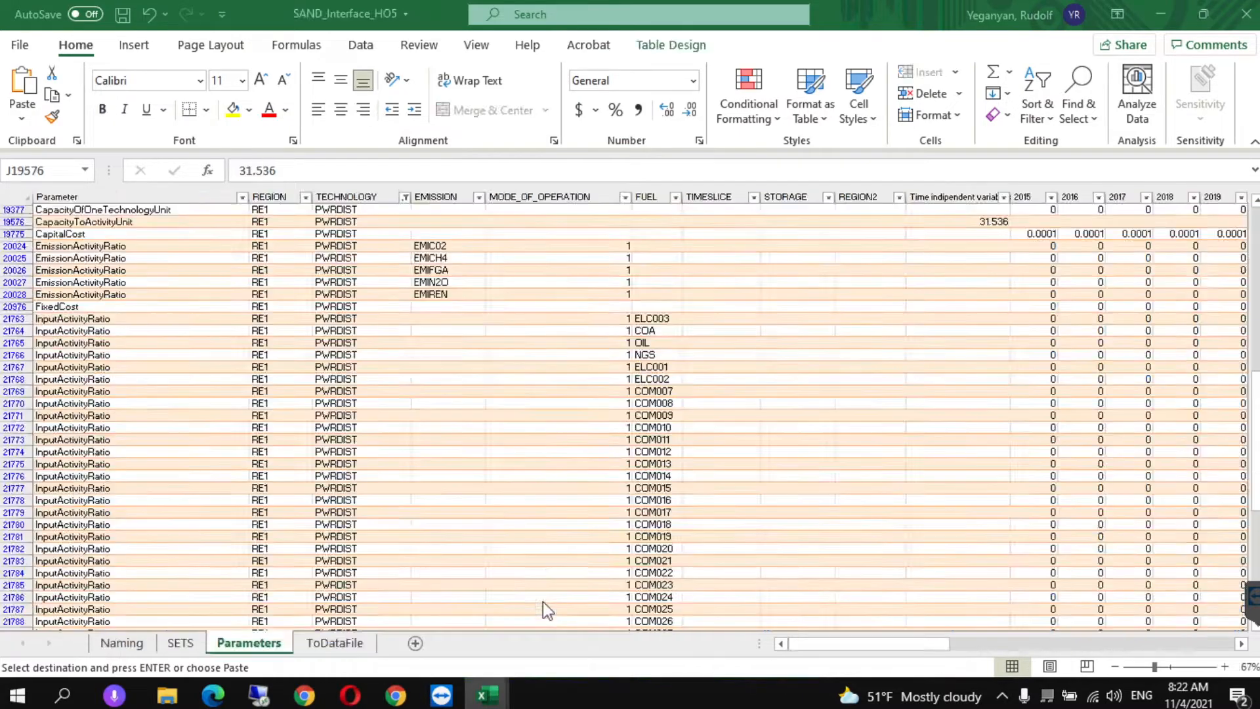
pyautogui.click(1048, 235)
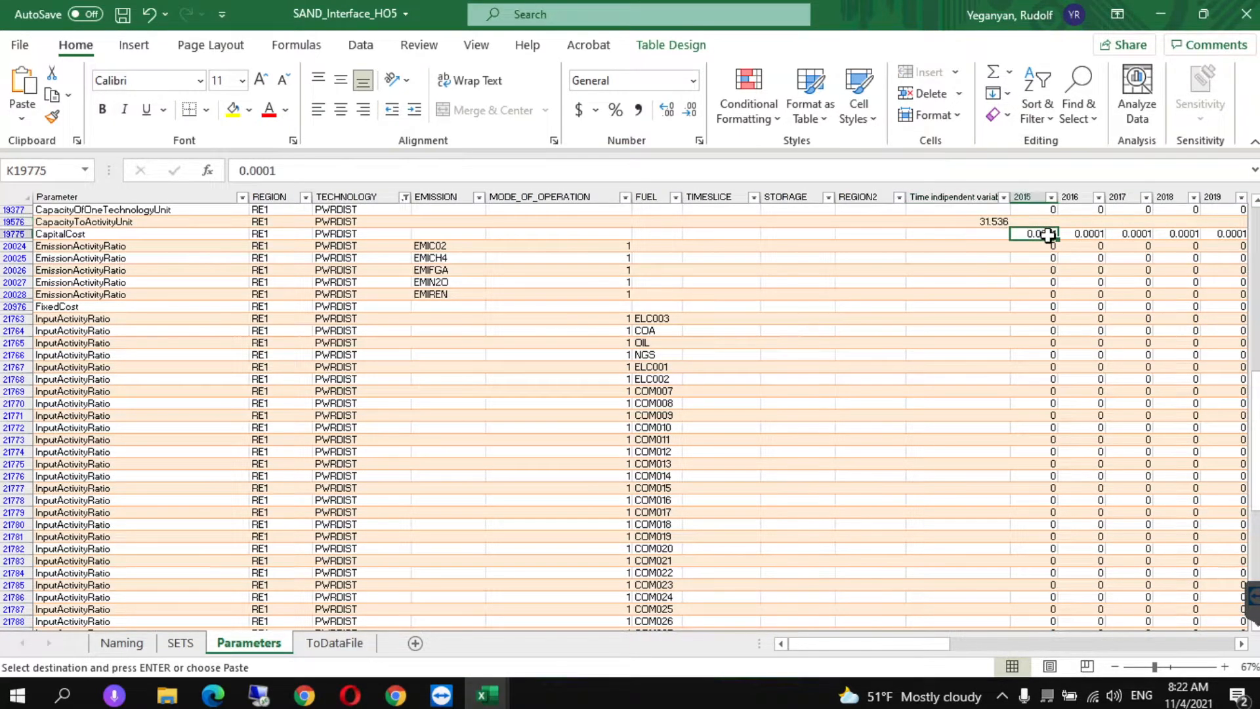
pyautogui.rightClick(1049, 235)
pyautogui.click(1122, 224)
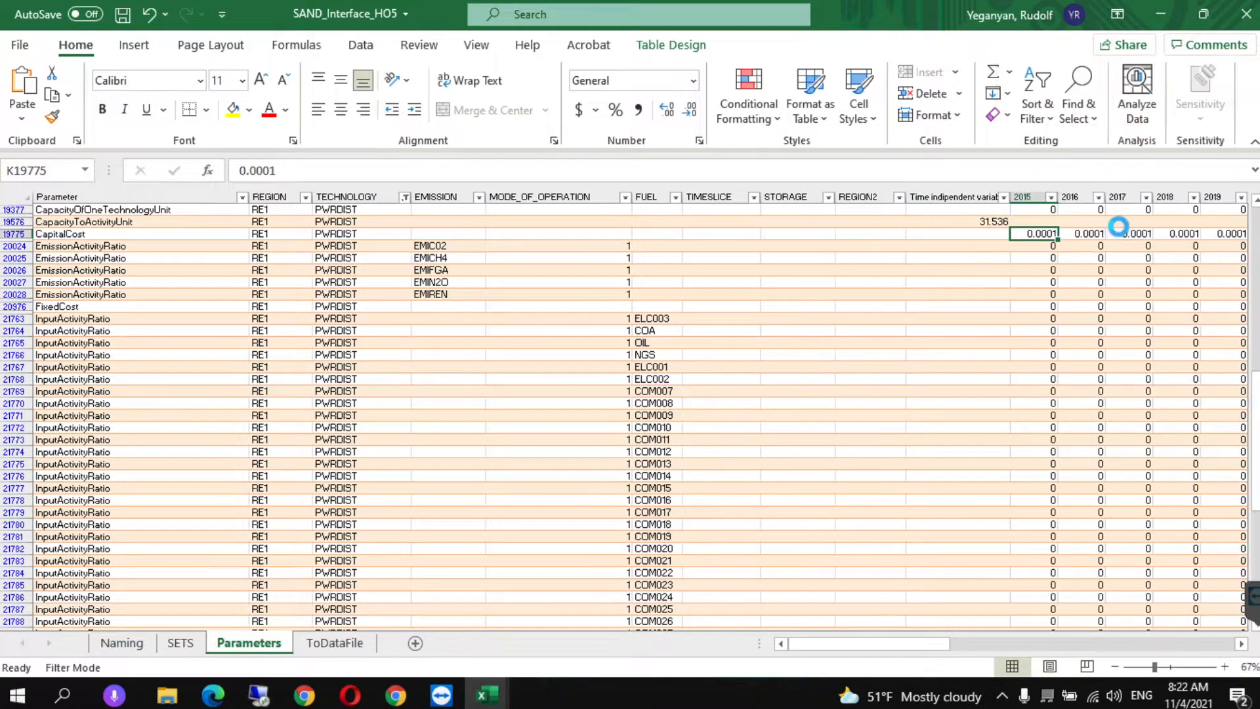
# Return to Data Prep for Hands-on 5 and check the PWRDIST FixedCost row.
pyautogui.moveTo(477, 699)
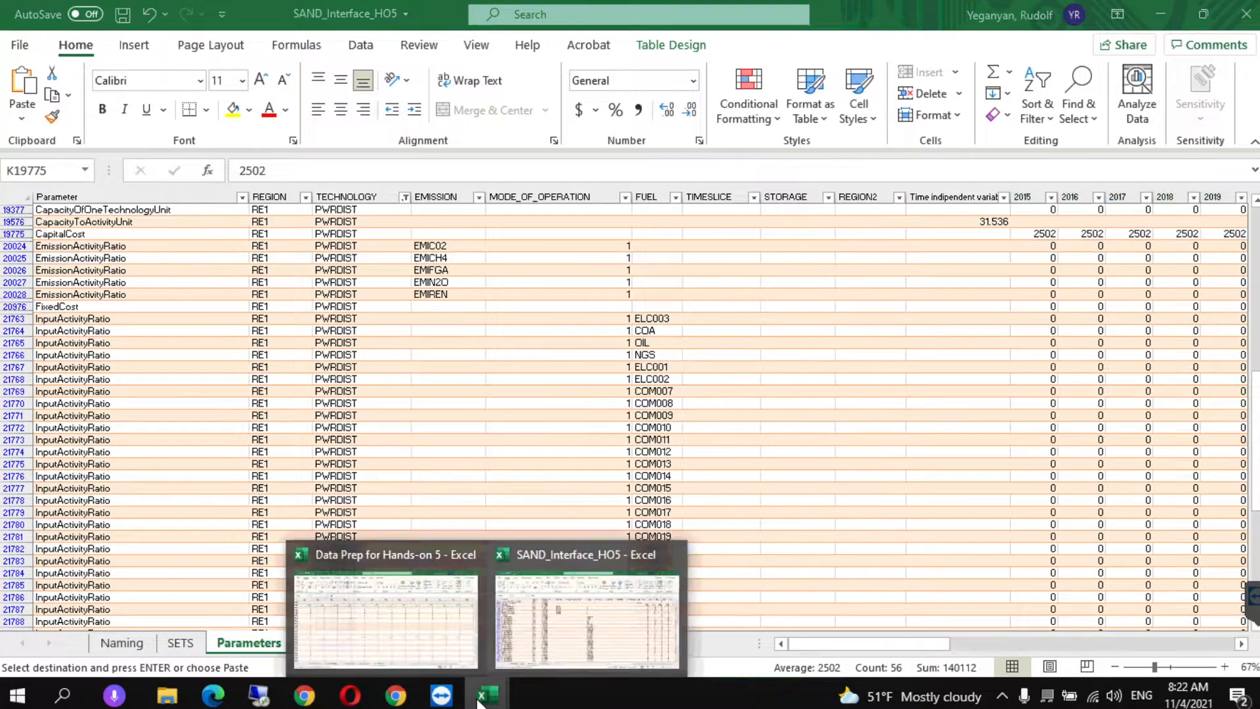
pyautogui.click(423, 624)
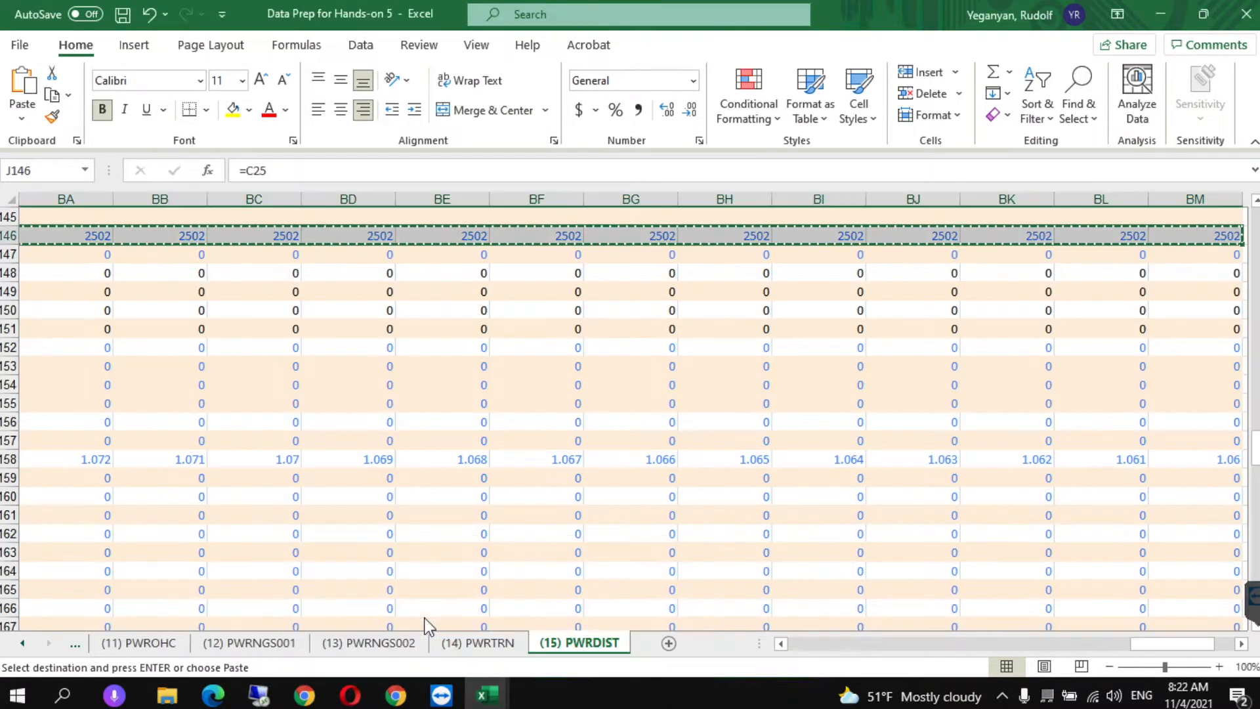
pyautogui.click(802, 648)
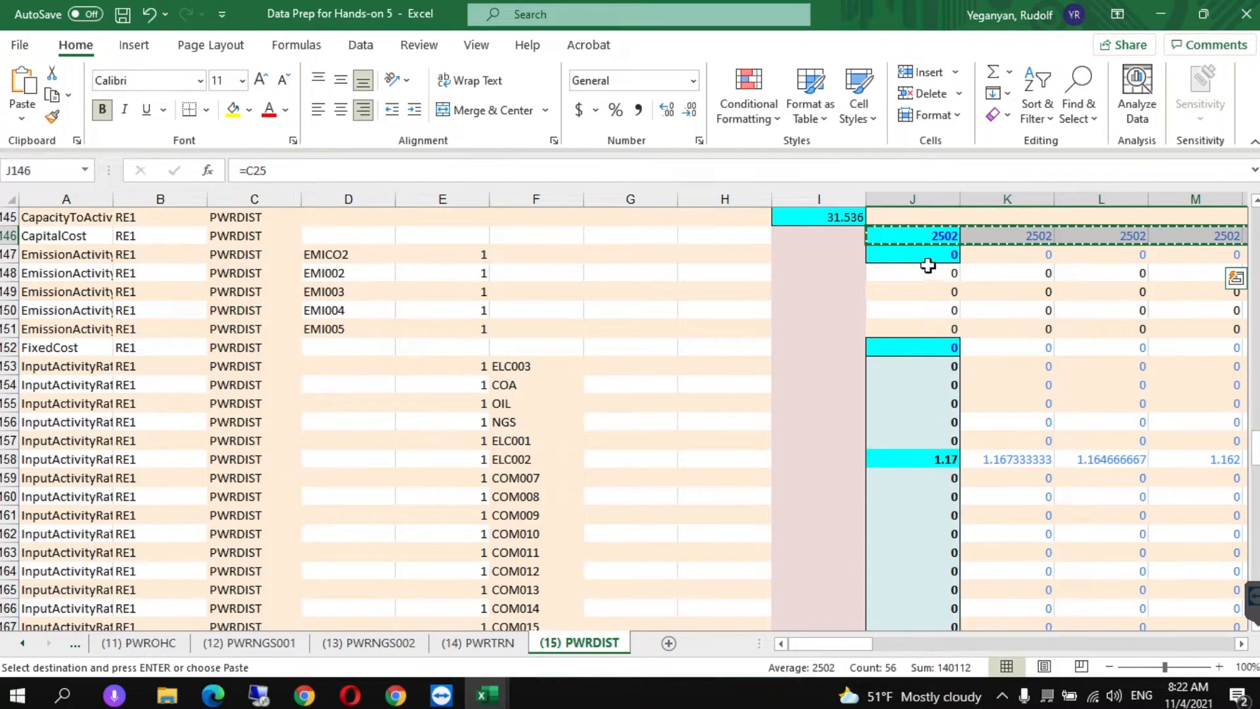
pyautogui.click(914, 347)
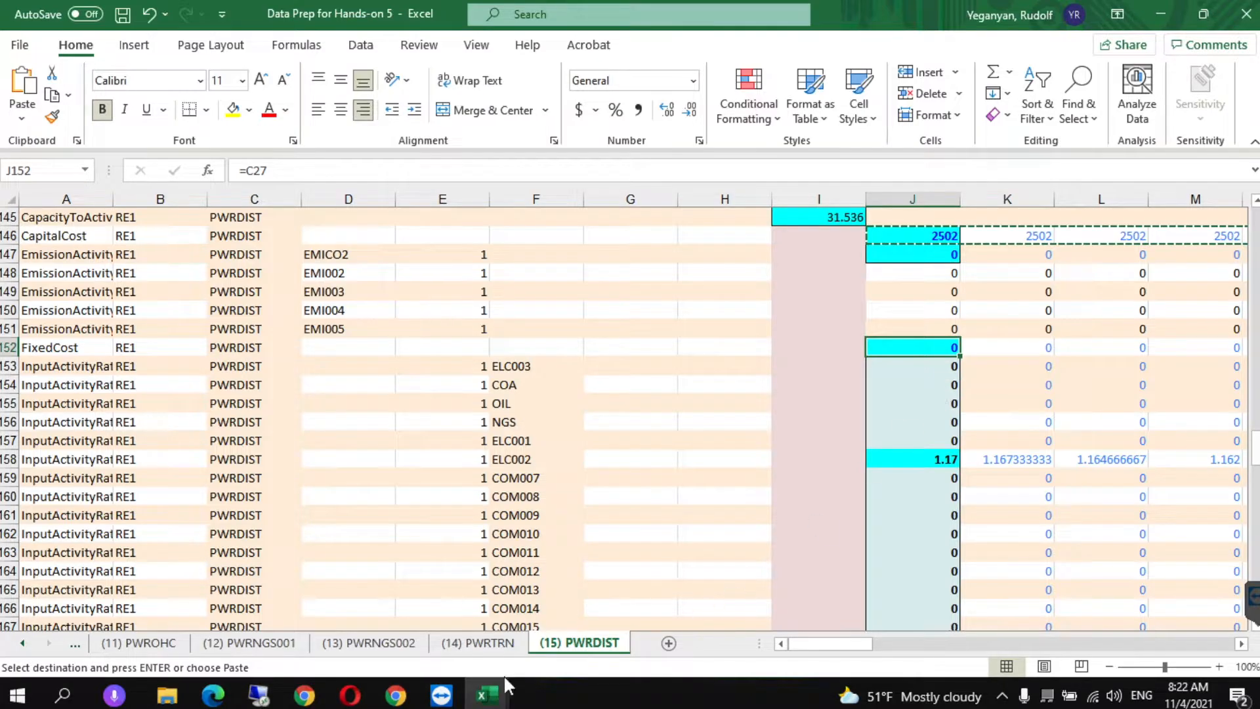
pyautogui.moveTo(487, 694)
pyautogui.moveTo(561, 615)
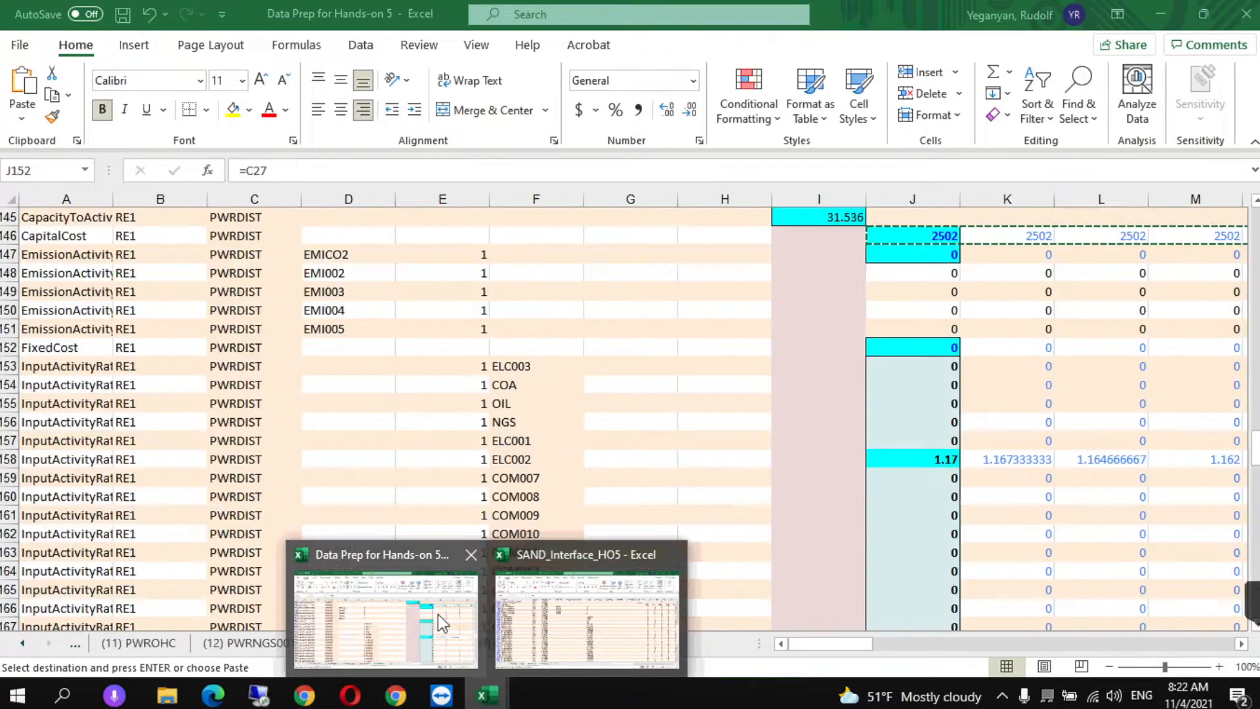
pyautogui.click(439, 617)
# Copy the PWRDIST InputActivityRatio values for ELC002 across all years, from 1.17 down to 1.06.
pyautogui.click(900, 457)
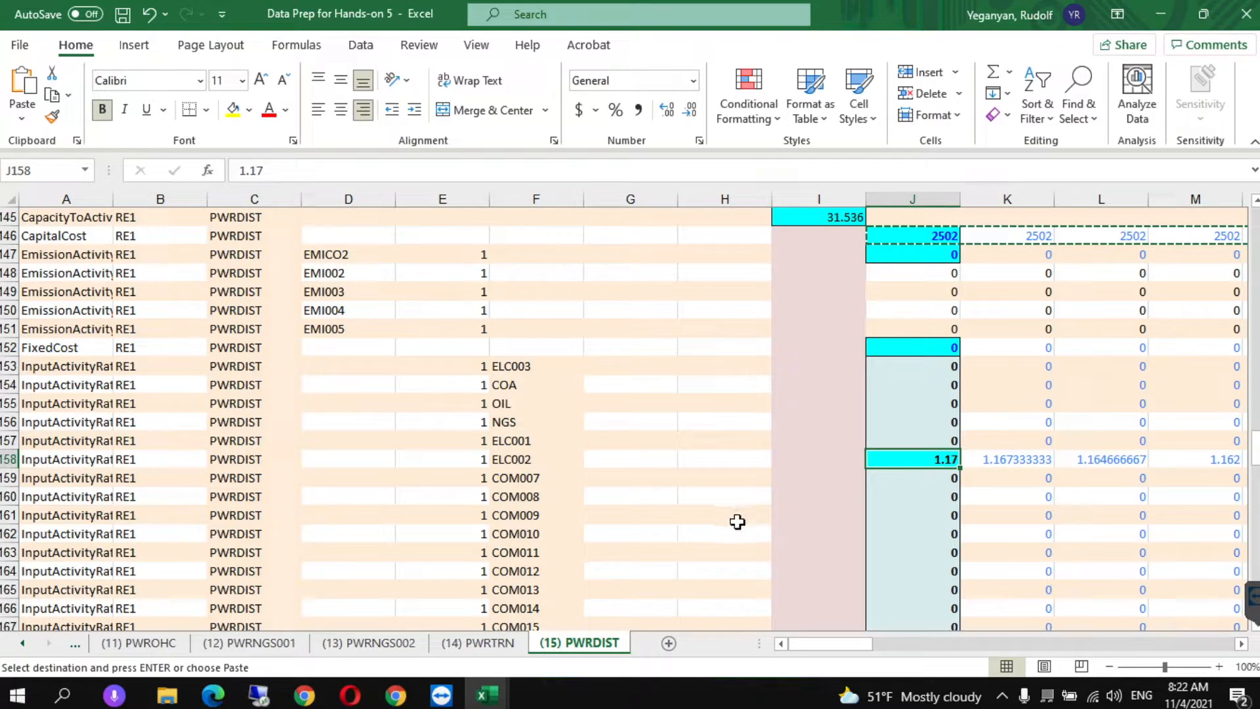
pyautogui.hotkey('ctrl', 'shift', 'Right')
pyautogui.hotkey('ctrl', 'c')
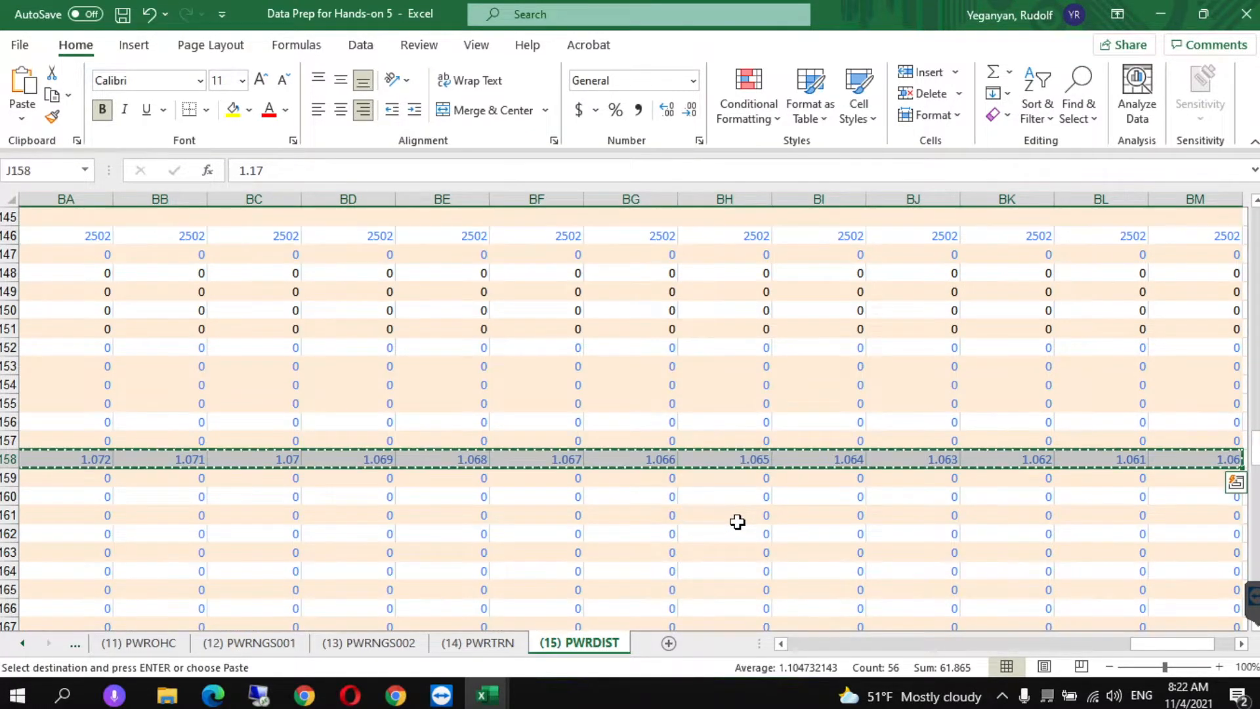
pyautogui.click(797, 642)
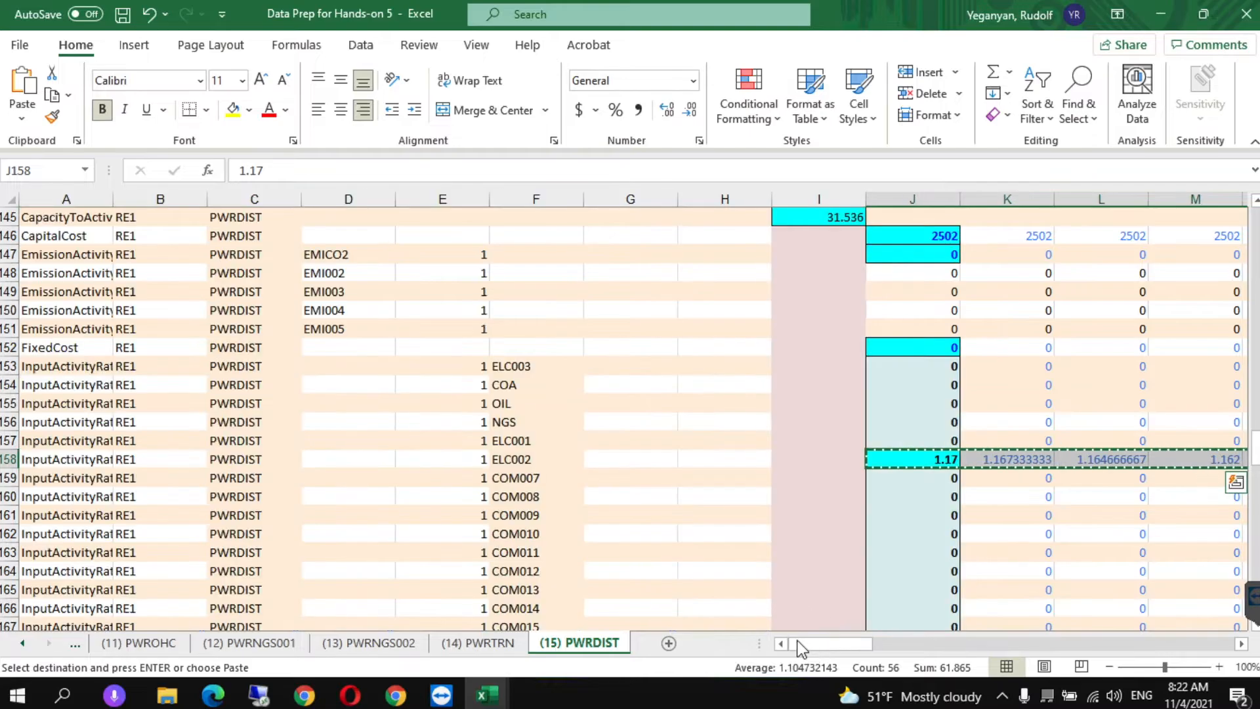
pyautogui.moveTo(486, 695)
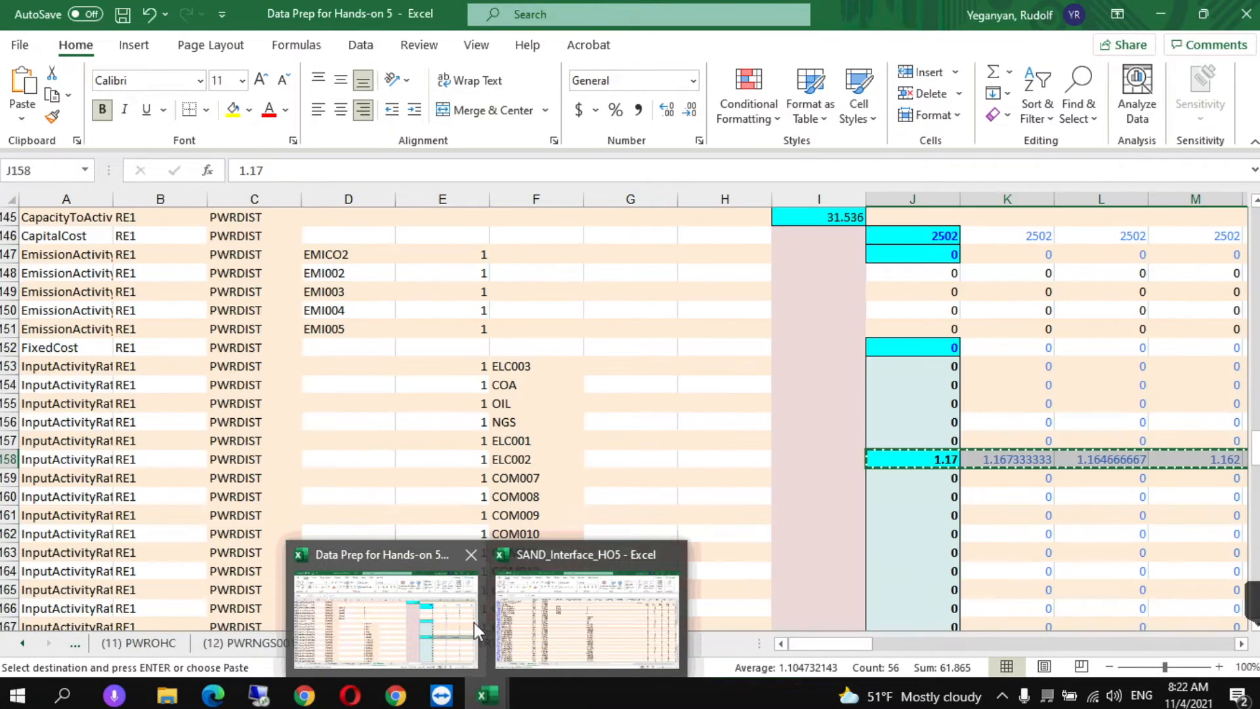
# In SAND_Interface_HO5, paste the copied ratios as values into the PWRDIST InputActivityRatio row for ELC002, starting at 2015.
pyautogui.click(543, 620)
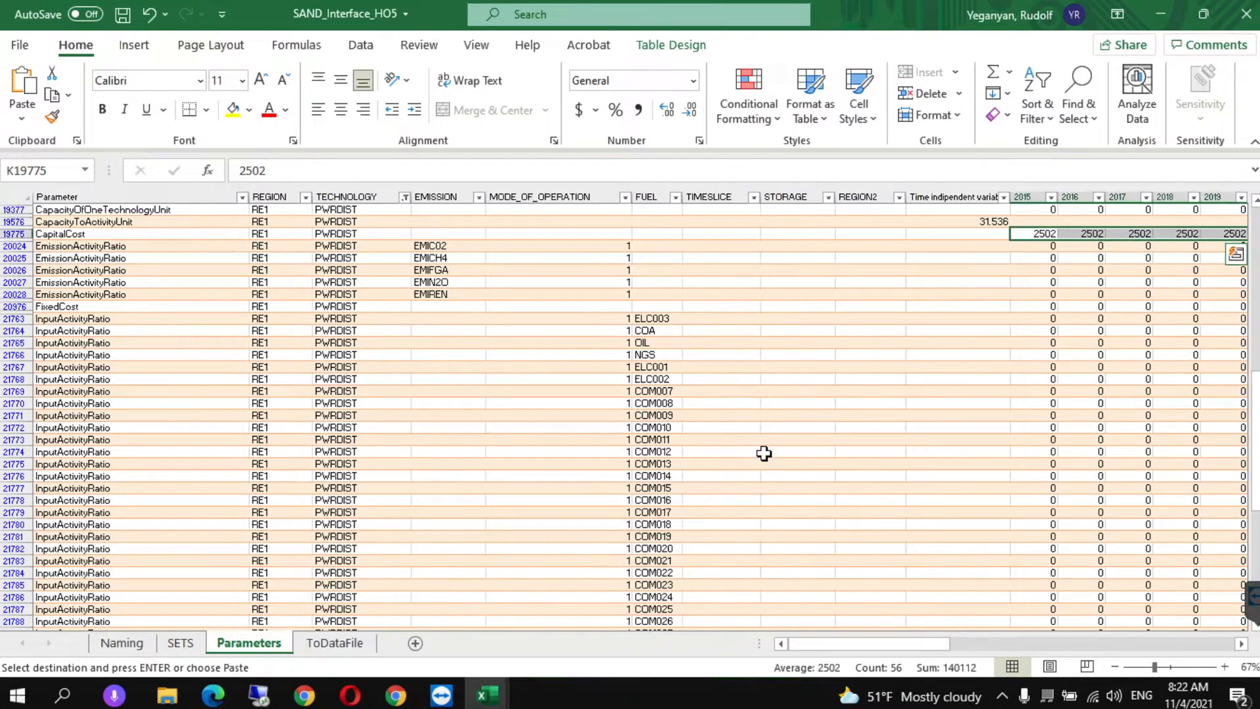
pyautogui.click(756, 381)
pyautogui.press('Right')
pyautogui.press('Right')
pyautogui.press('Right')
pyautogui.press('Right')
pyautogui.press('Right')
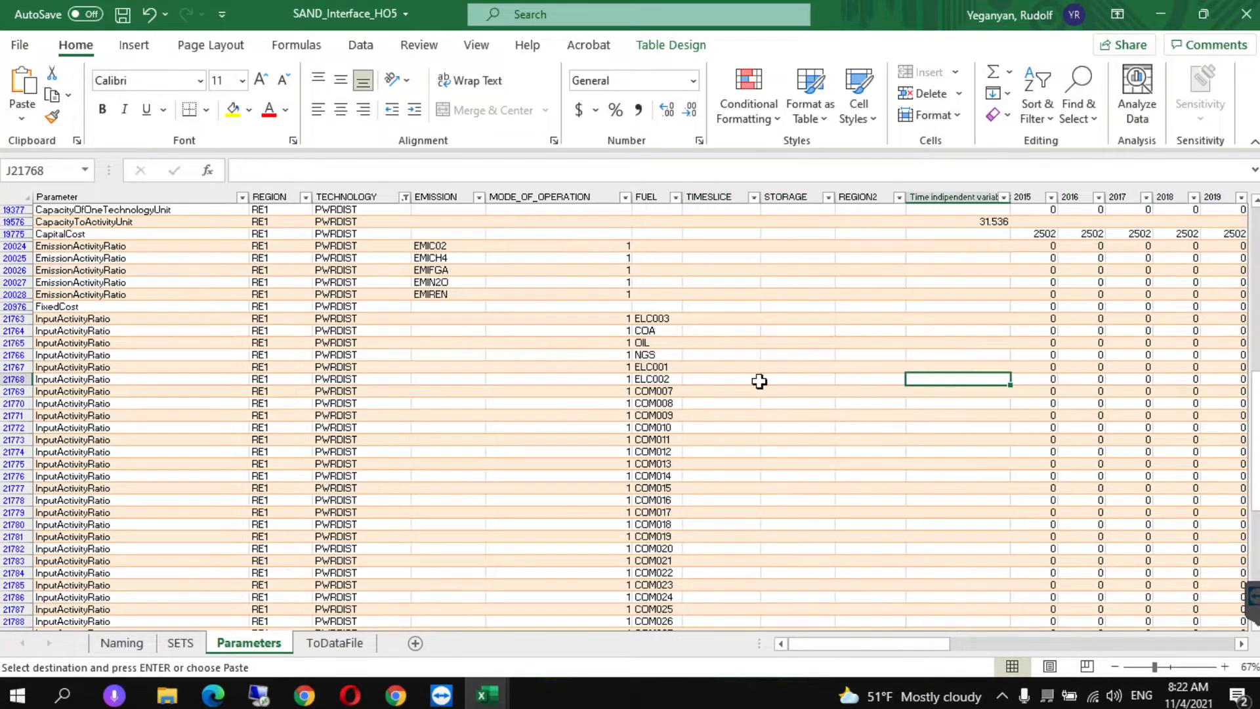
pyautogui.press('Left')
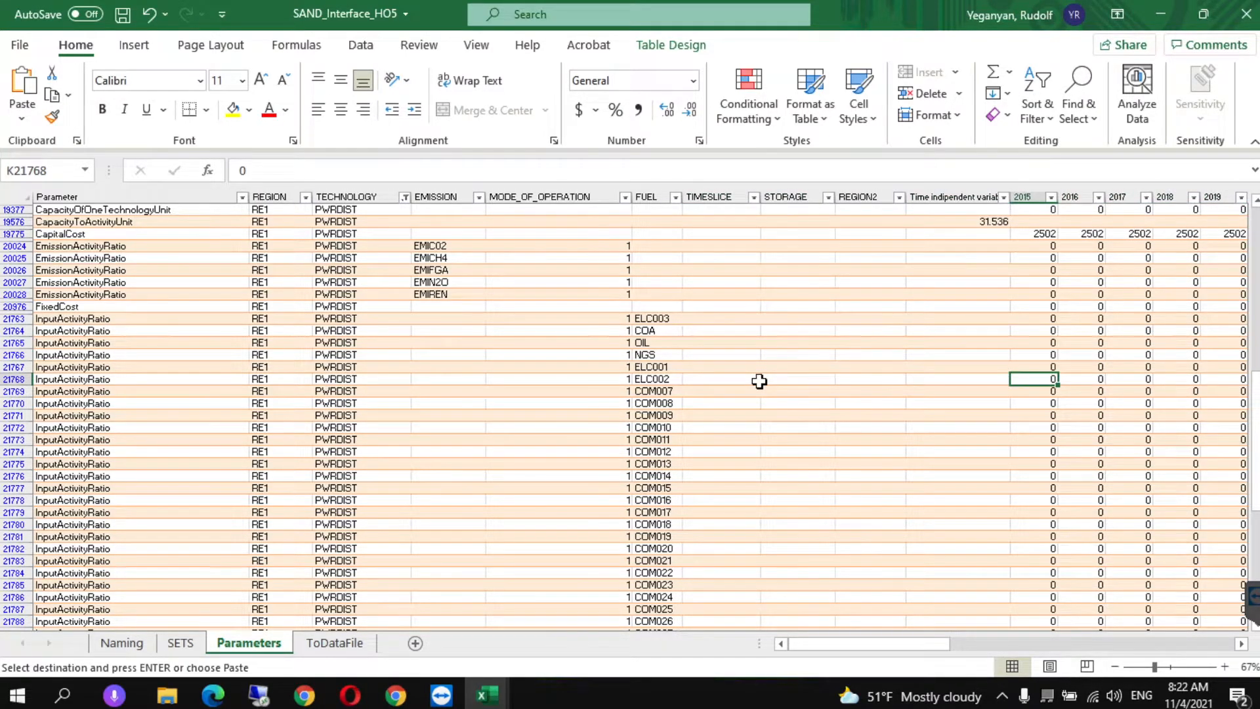
pyautogui.rightClick(1045, 380)
pyautogui.click(1116, 233)
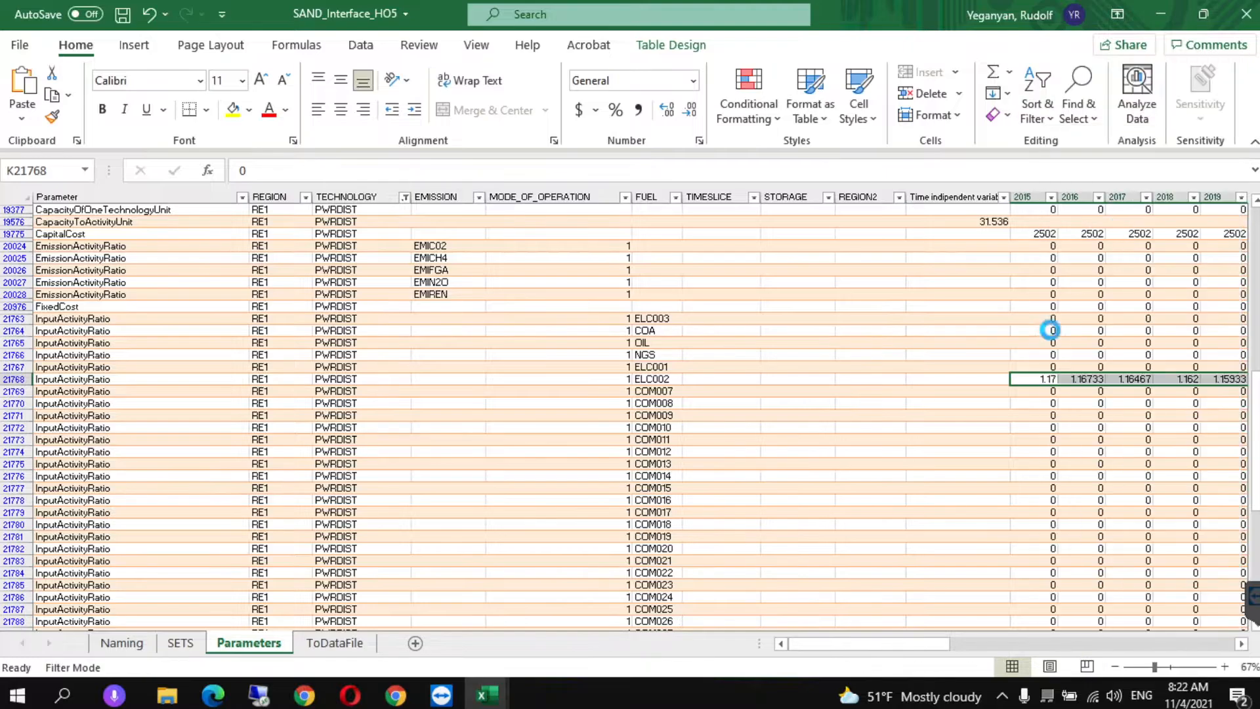
# Return to Data Prep for Hands-on 5 and look up the PWRDIST OperationalLife value below the InputActivityRatio block.
pyautogui.moveTo(487, 694)
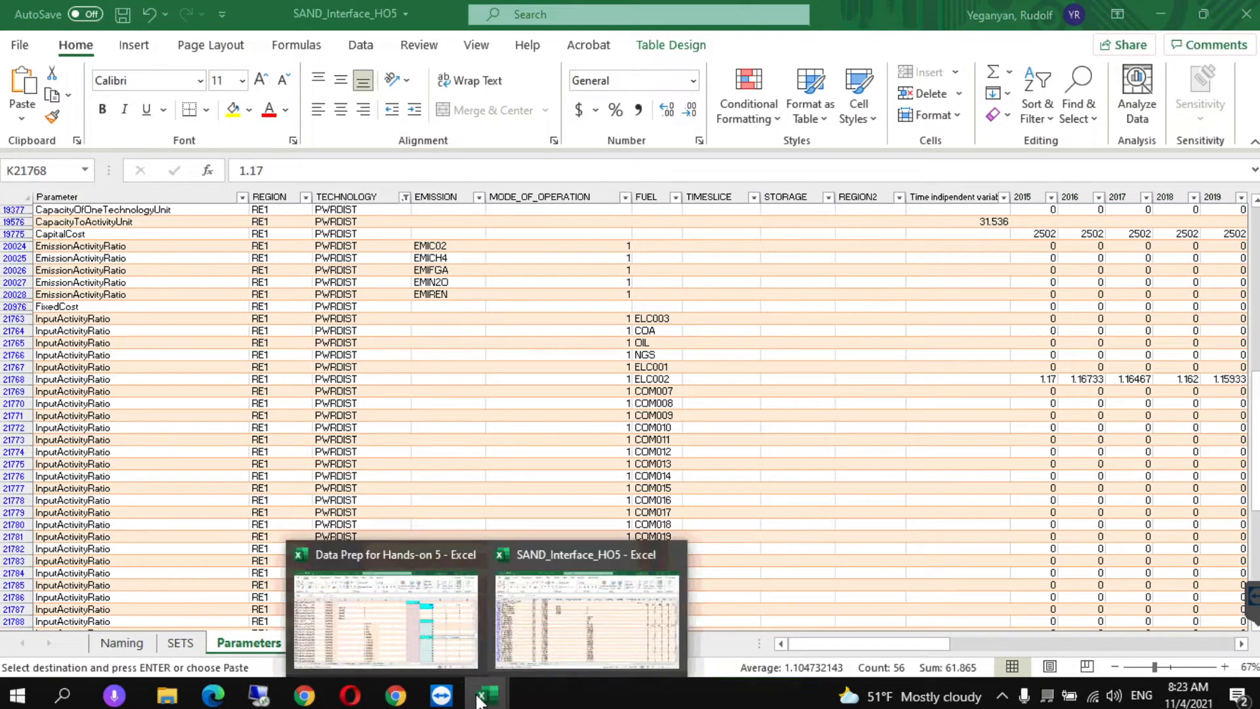
pyautogui.click(423, 644)
pyautogui.click(821, 465)
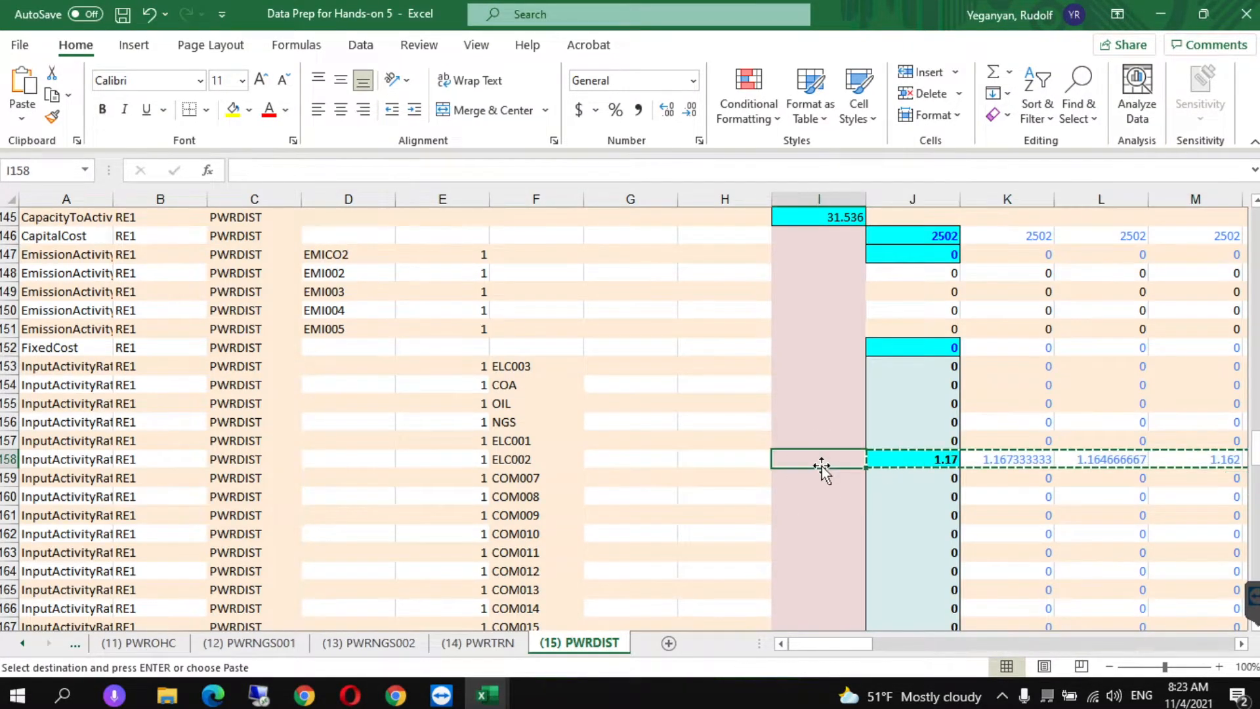
pyautogui.press('Down')
pyautogui.press('Down')
pyautogui.press('Down')
pyautogui.press('Down')
pyautogui.press('Down')
pyautogui.press('Down')
pyautogui.press('Down')
pyautogui.press('Down')
pyautogui.press('Down')
pyautogui.press('Down')
pyautogui.press('Down')
pyautogui.press('Down')
pyautogui.press('Down')
pyautogui.press('Down')
pyautogui.press('Down')
pyautogui.press('Down')
pyautogui.press('Down')
pyautogui.press('Down')
pyautogui.press('Down')
pyautogui.press('Down')
pyautogui.press('Down')
pyautogui.press('Down')
pyautogui.press('Down')
pyautogui.press('Down')
pyautogui.press('Down')
pyautogui.press('Down')
pyautogui.press('Down')
pyautogui.press('Down')
pyautogui.press('Down')
pyautogui.press('Down')
pyautogui.press('Down')
pyautogui.press('Down')
pyautogui.press('Down')
pyautogui.press('Down')
pyautogui.press('Down')
pyautogui.press('Down')
pyautogui.press('Down')
pyautogui.press('Down')
pyautogui.press('Down')
pyautogui.press('Down')
pyautogui.press('Down')
pyautogui.press('Down')
pyautogui.press('Down')
pyautogui.press('Down')
pyautogui.press('Down')
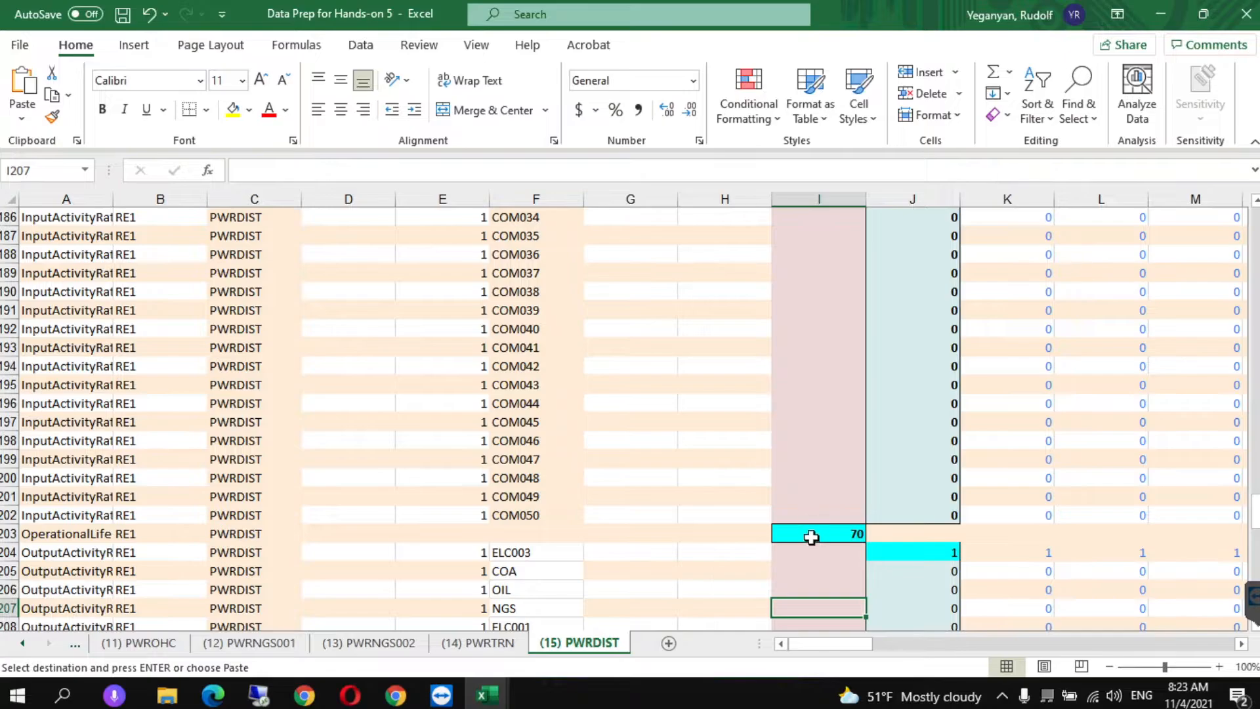
# In the Parameters sheet of SAND_Interface_HO5, set the time-independent OperationalLife value of PWRDIST to 70.
pyautogui.click(489, 694)
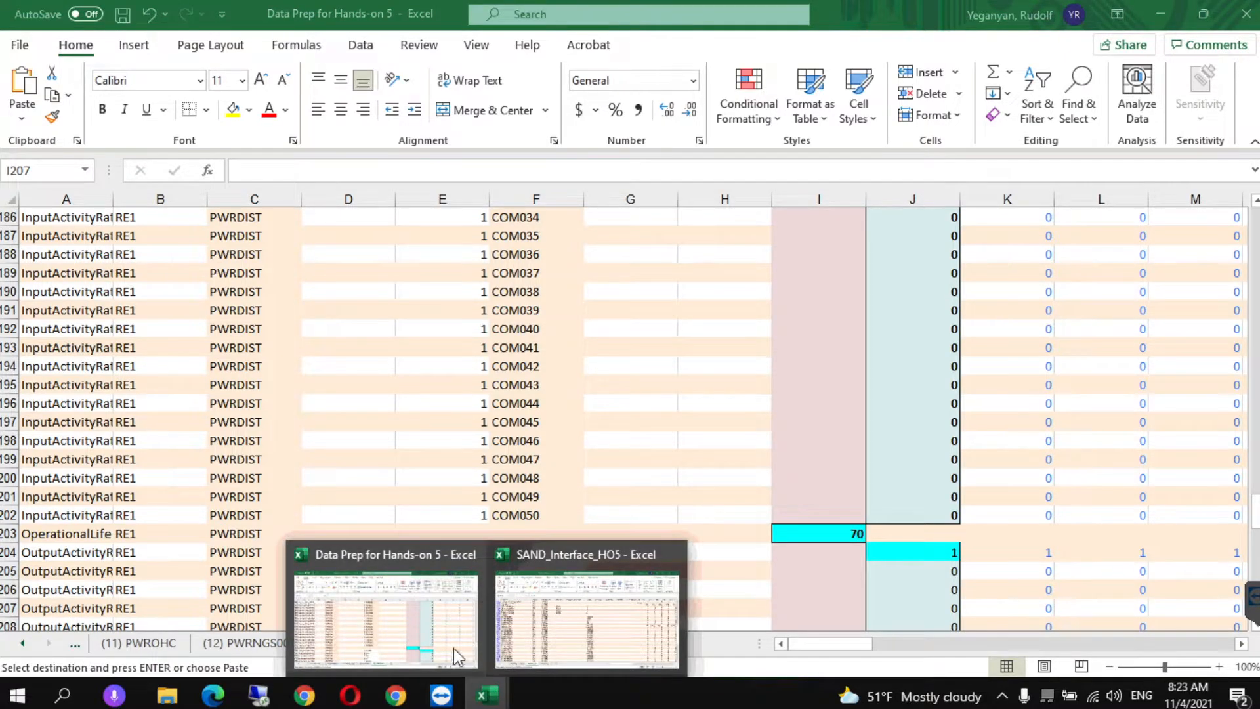
pyautogui.click(531, 609)
pyautogui.click(961, 523)
pyautogui.press('Down')
pyautogui.press('Down')
pyautogui.press('Down')
pyautogui.press('Down')
pyautogui.press('Down')
pyautogui.press('Down')
pyautogui.press('Down')
pyautogui.press('Down')
pyautogui.press('Down')
pyautogui.press('Down')
pyautogui.press('Down')
pyautogui.press('Down')
pyautogui.press('Down')
pyautogui.press('Down')
pyautogui.press('Down')
pyautogui.press('Down')
pyautogui.press('Down')
pyautogui.press('Down')
pyautogui.press('Down')
pyautogui.press('Down')
pyautogui.press('Down')
pyautogui.press('Down')
pyautogui.press('Down')
pyautogui.press('Down')
pyautogui.press('Down')
pyautogui.press('Down')
pyautogui.press('Down')
pyautogui.press('Down')
pyautogui.press('Down')
pyautogui.press('Down')
pyautogui.press('Down')
pyautogui.press('Down')
pyautogui.press('Down')
pyautogui.press('Down')
pyautogui.press('Down')
pyautogui.press('Down')
pyautogui.press('Down')
pyautogui.press('Up')
pyautogui.press('Up')
pyautogui.press('Up')
pyautogui.press('Up')
pyautogui.write('70')
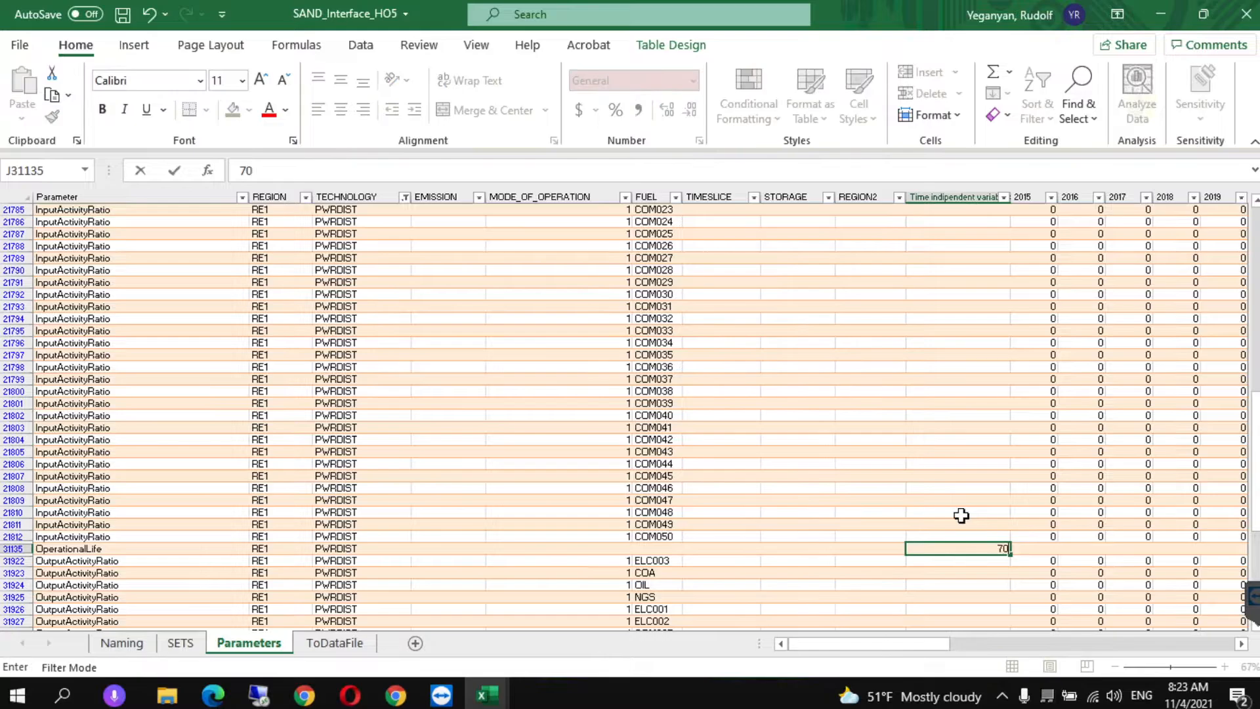
pyautogui.click(937, 609)
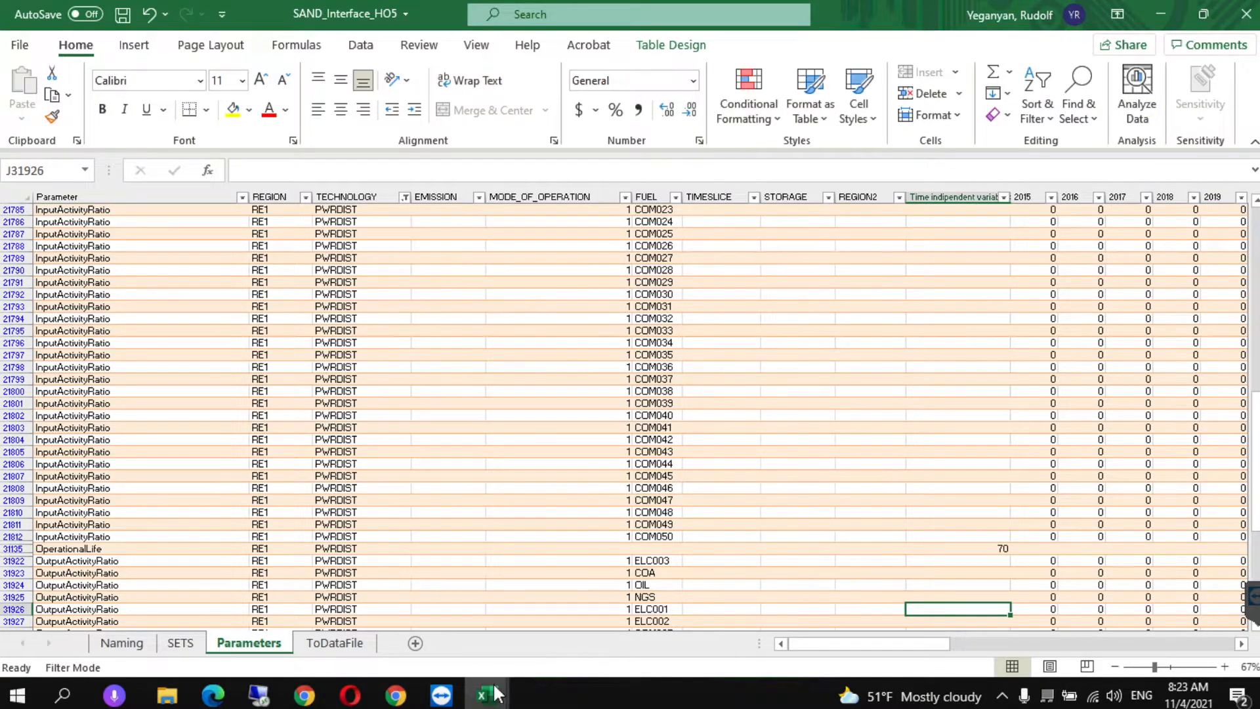
# In Data Prep for Hands-on 5, copy the PWRDIST OutputActivityRatio values of 1 for ELC003 across all years.
pyautogui.moveTo(497, 695)
pyautogui.click(433, 605)
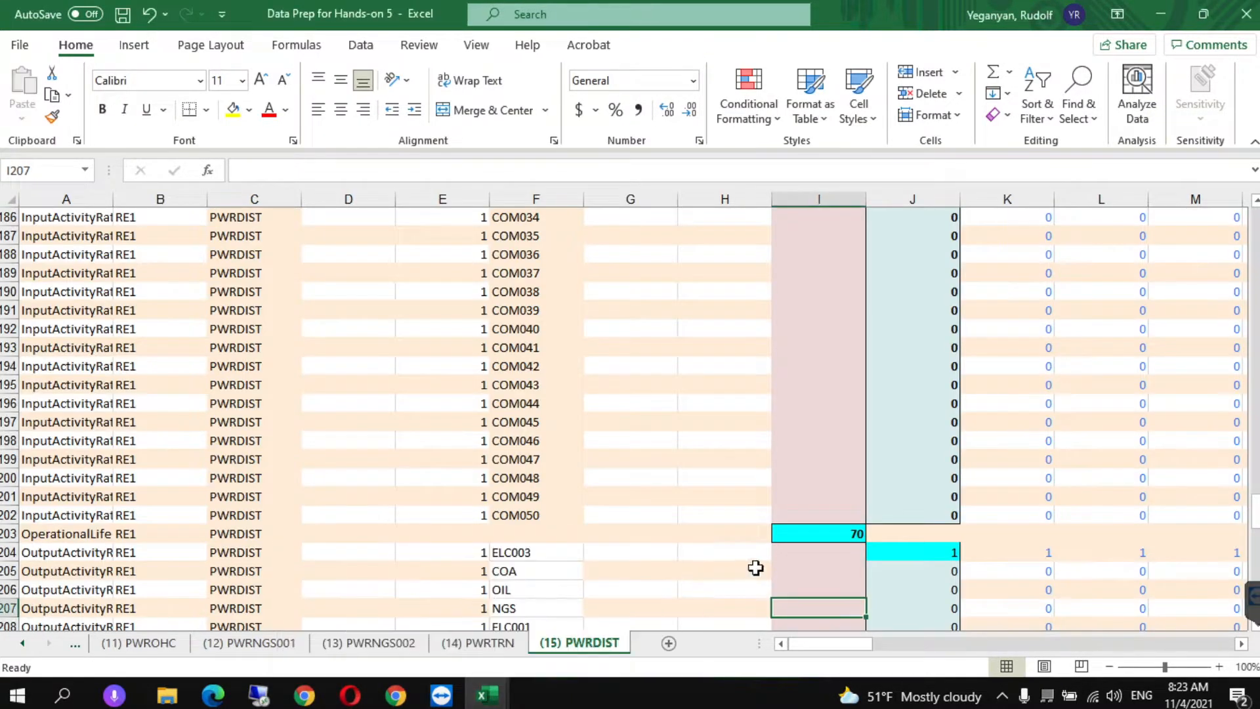
pyautogui.click(909, 553)
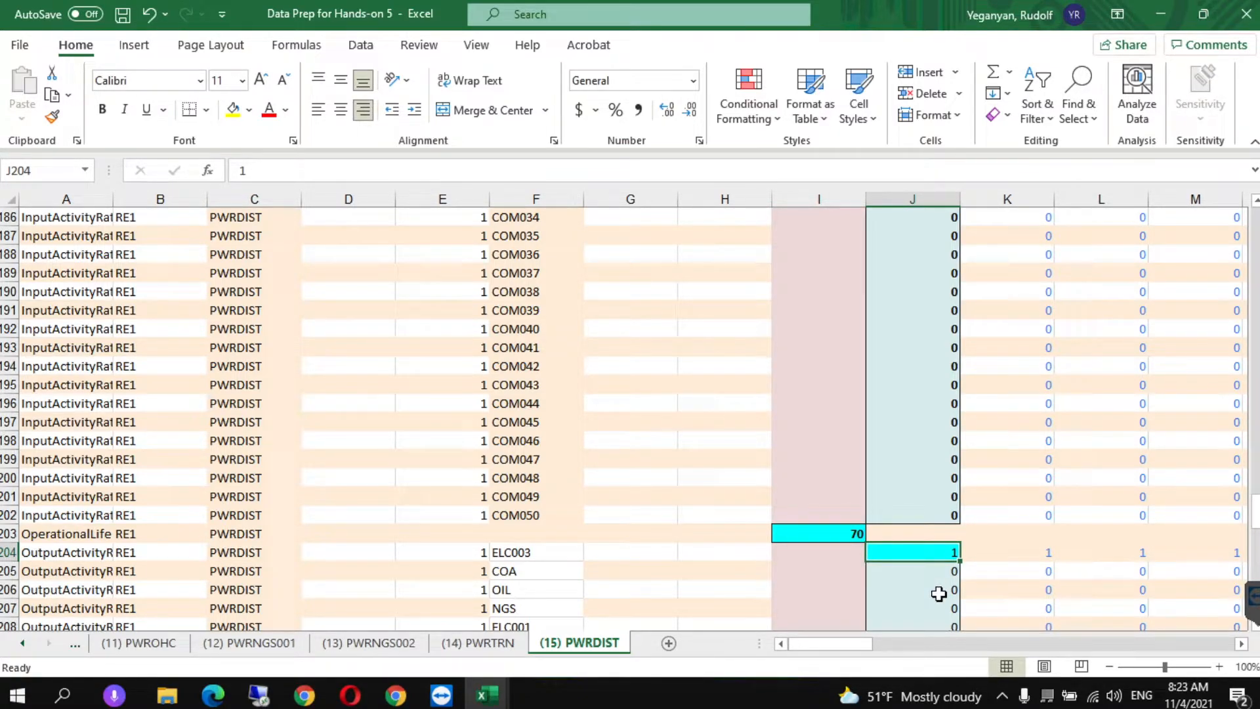
pyautogui.hotkey('ctrl', 'shift', 'Right')
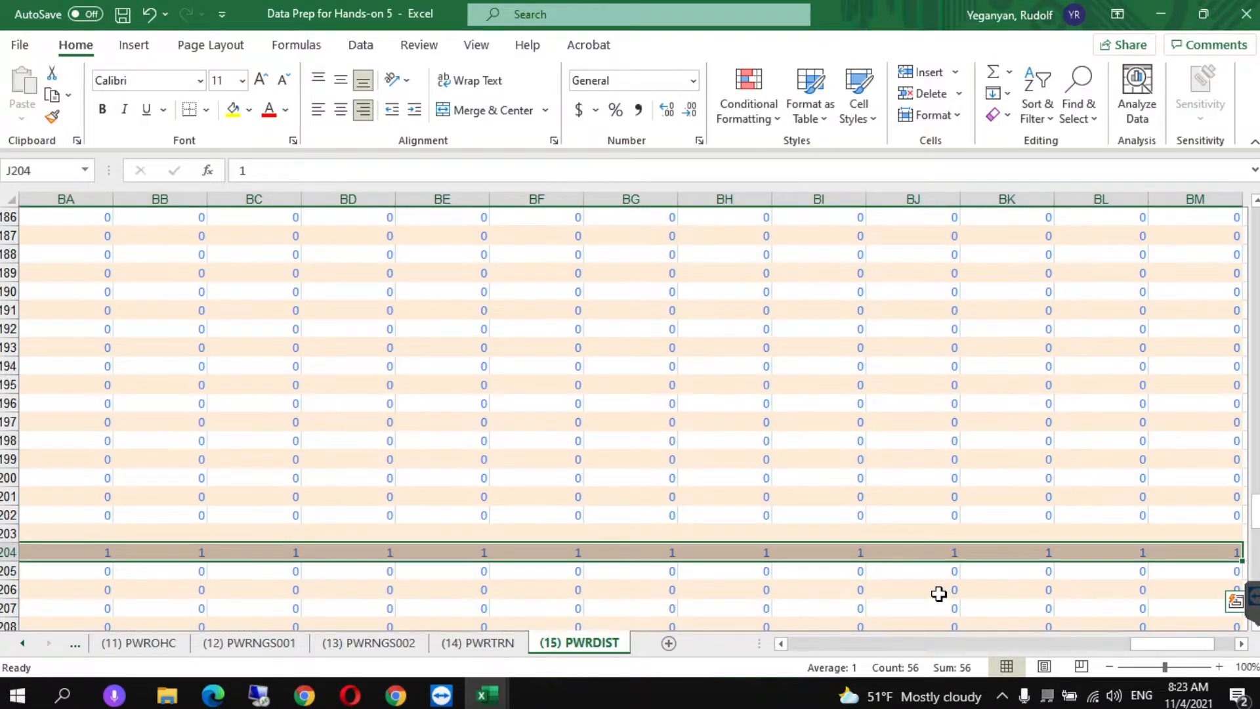
pyautogui.hotkey('ctrl', 'c')
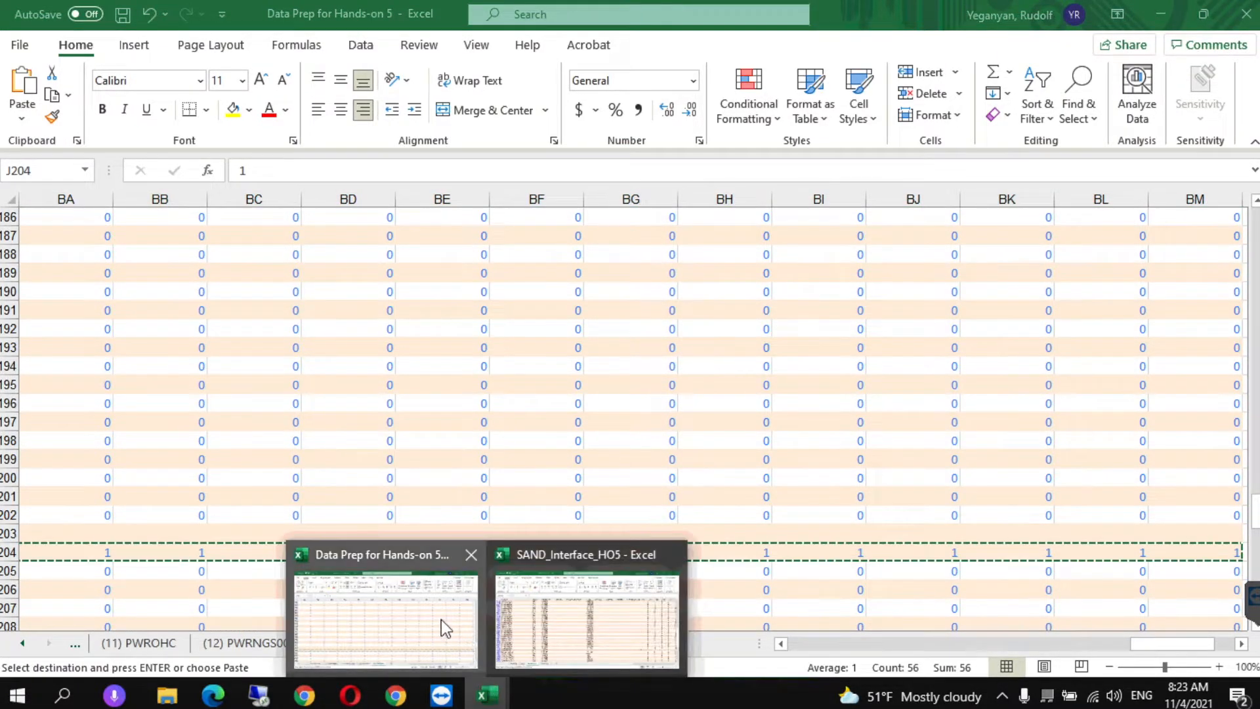
# In SAND_Interface_HO5, paste the copied values of 1 as values into the PWRDIST OutputActivityRatio row for ELC003, starting at 2015.
pyautogui.moveTo(496, 693)
pyautogui.click(538, 616)
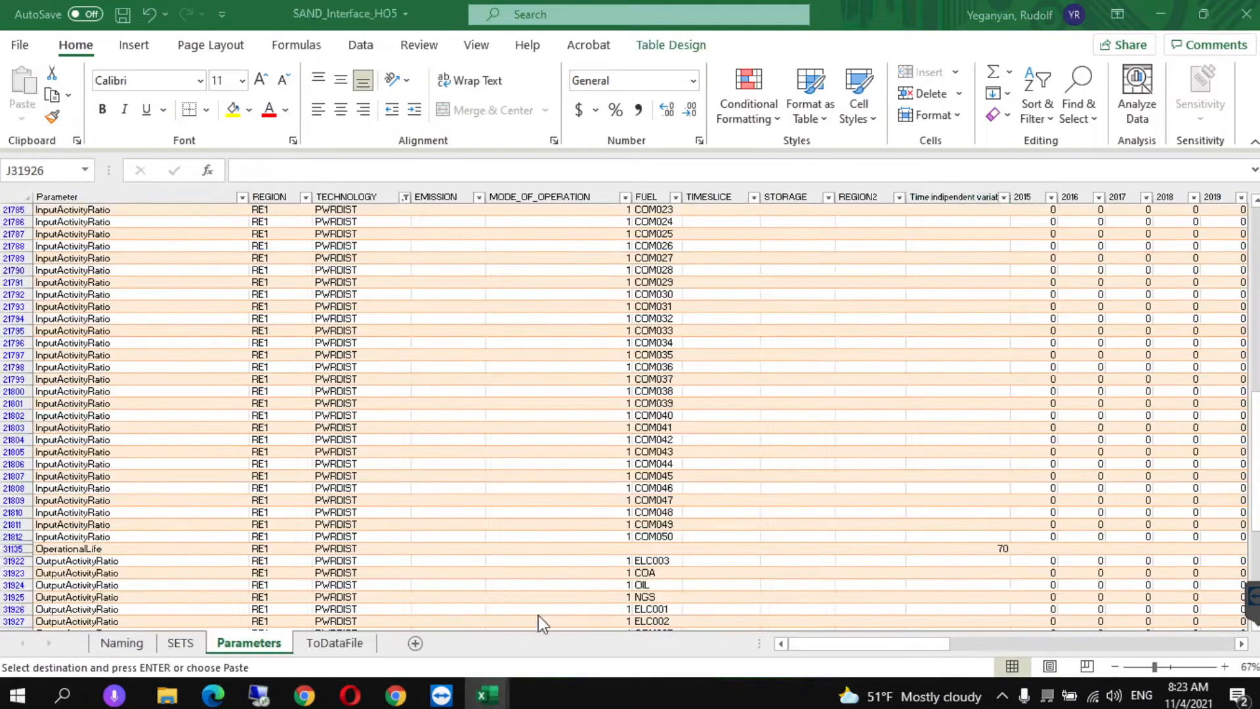
pyautogui.click(1035, 559)
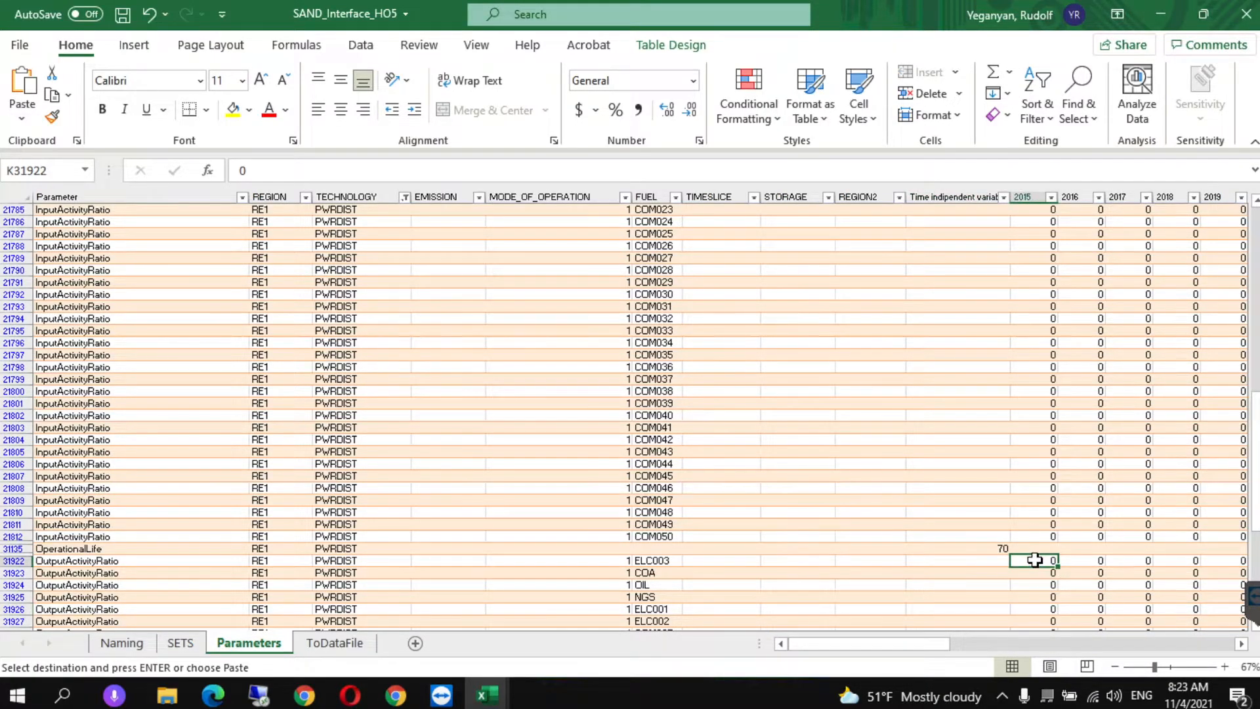
pyautogui.rightClick(1035, 562)
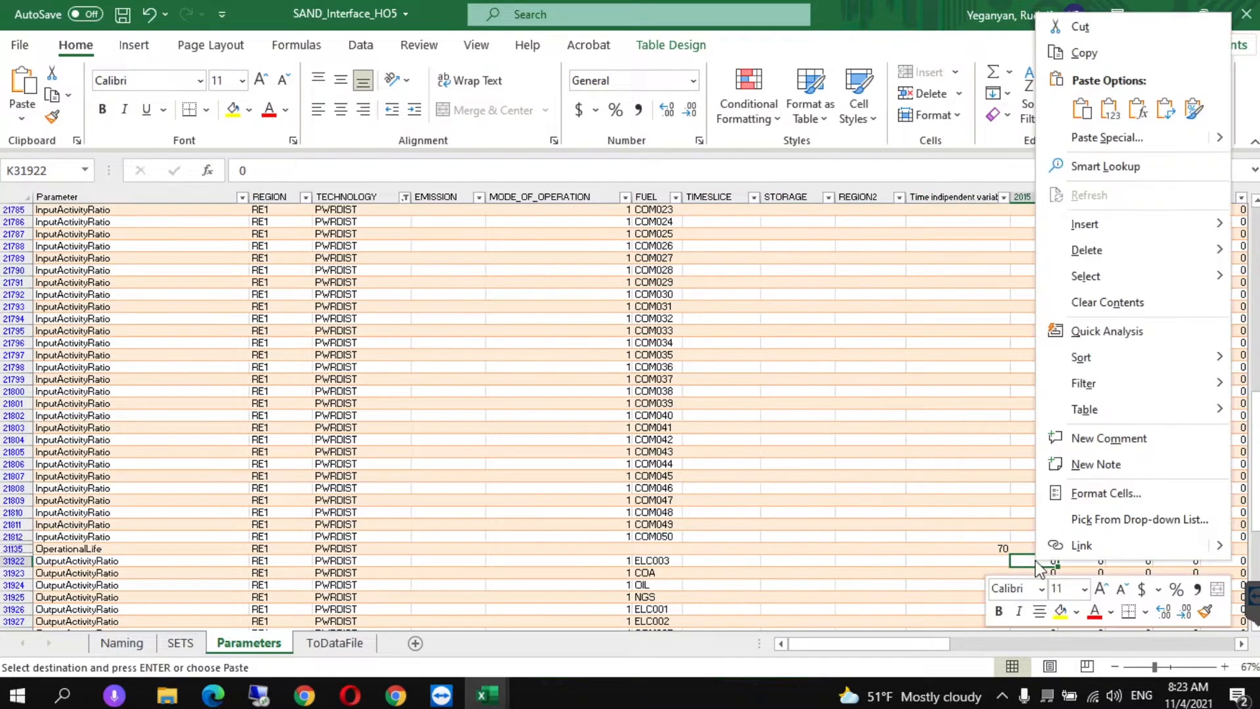
pyautogui.click(1101, 115)
pyautogui.hotkey('ctrl', 'c')
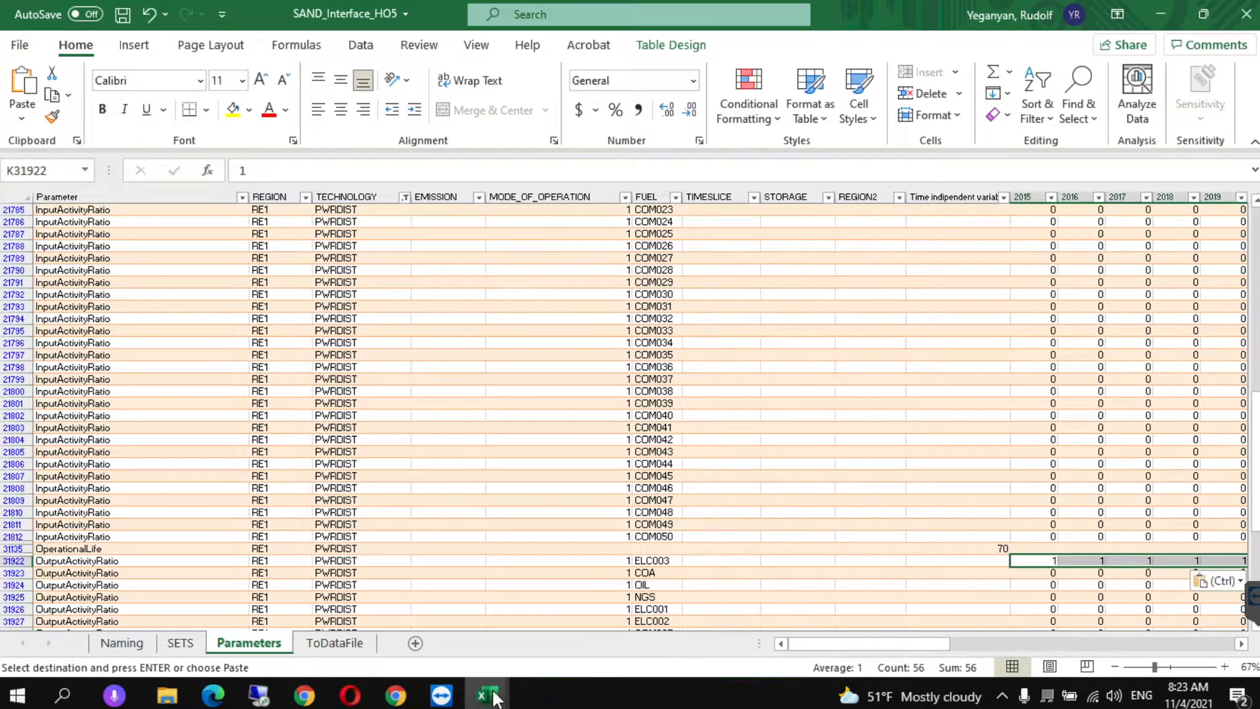
# Return to Data Prep for Hands-on 5 and copy the PWRDIST ResidualCapacity values across all years, starting with 1.334113.
pyautogui.moveTo(486, 693)
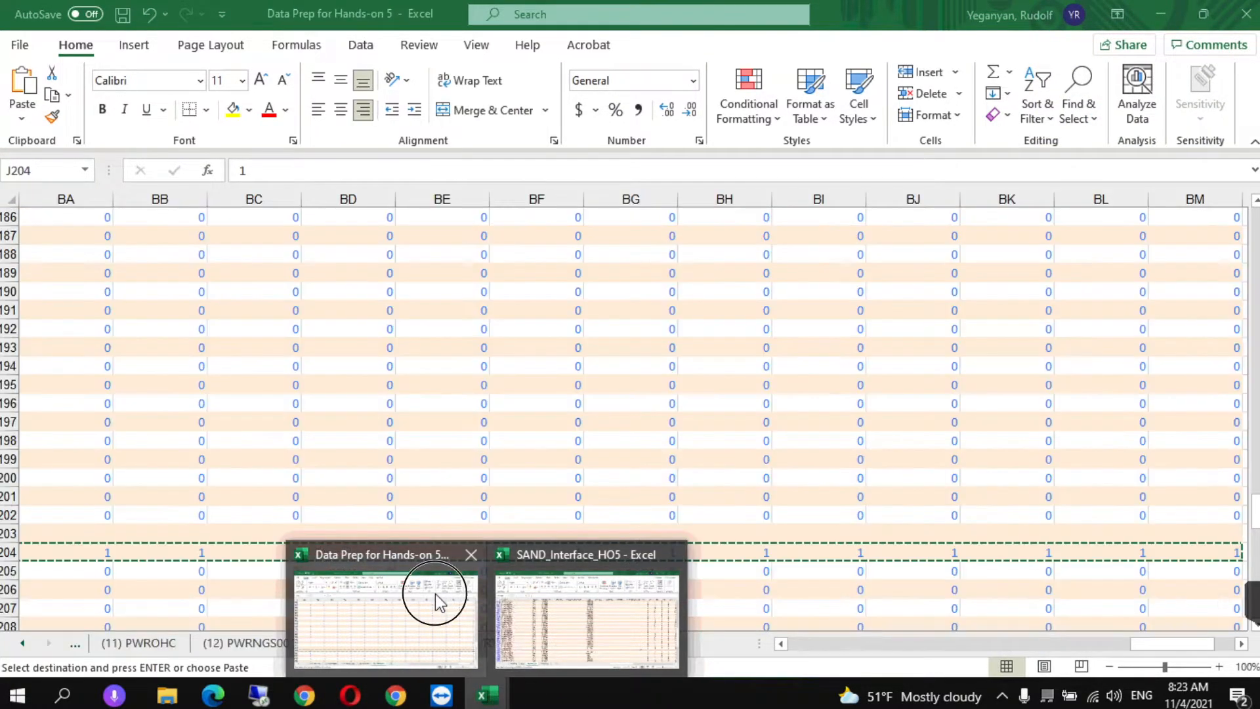
pyautogui.click(435, 594)
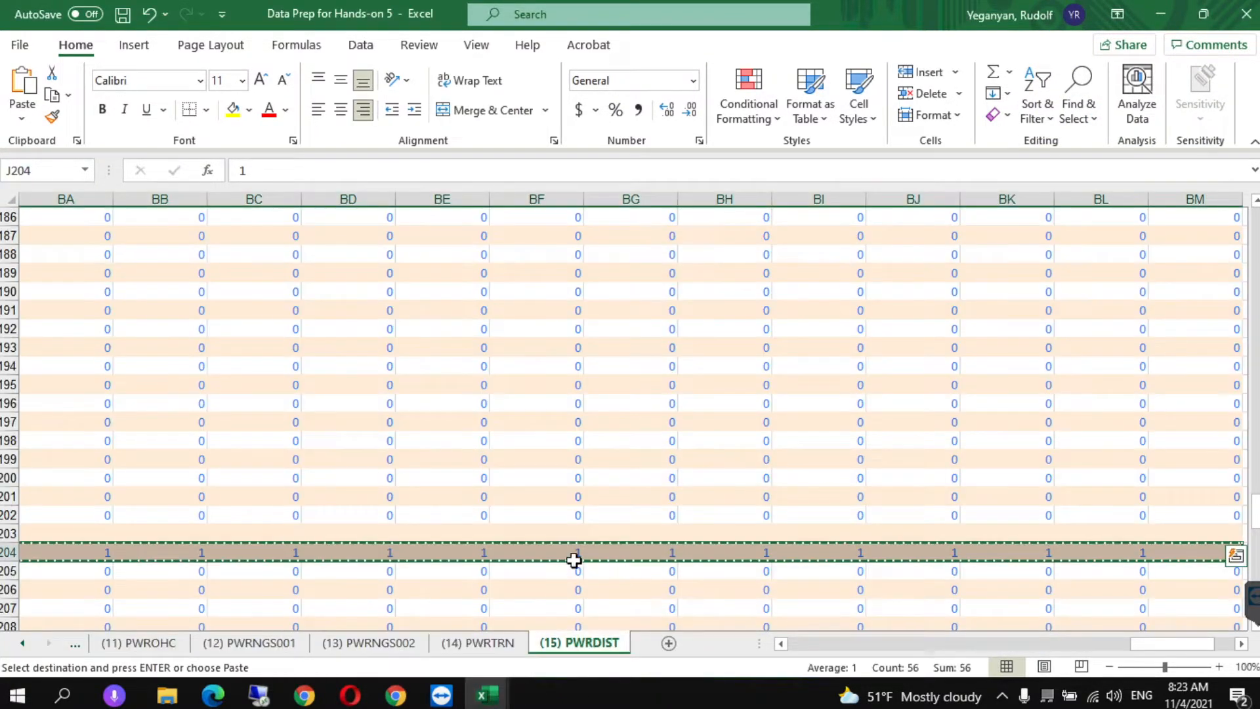
pyautogui.click(796, 646)
pyautogui.click(731, 553)
pyautogui.press('Down')
pyautogui.press('Down')
pyautogui.press('Down')
pyautogui.press('Down')
pyautogui.press('Down')
pyautogui.press('Down')
pyautogui.press('Down')
pyautogui.press('Down')
pyautogui.press('Down')
pyautogui.press('Down')
pyautogui.press('Down')
pyautogui.press('Down')
pyautogui.press('Down')
pyautogui.press('Down')
pyautogui.press('Down')
pyautogui.press('Down')
pyautogui.press('Down')
pyautogui.press('Down')
pyautogui.press('Down')
pyautogui.press('Down')
pyautogui.press('Down')
pyautogui.press('Down')
pyautogui.press('Down')
pyautogui.press('Down')
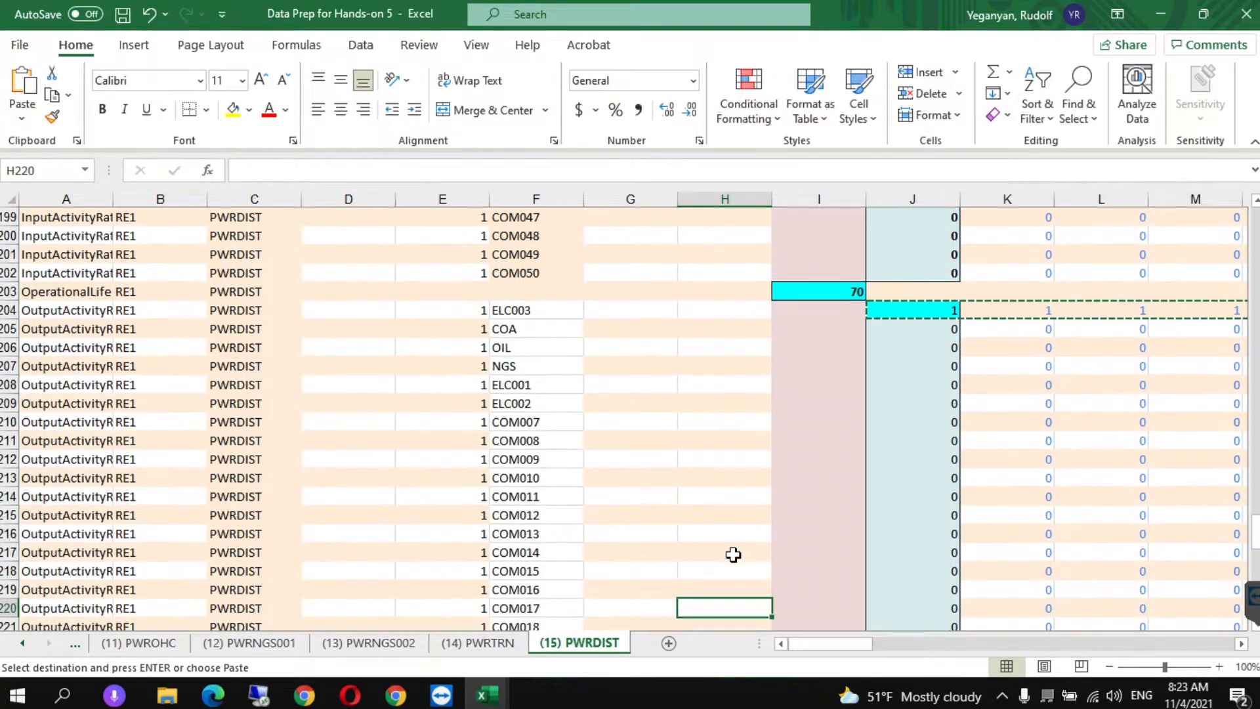
pyautogui.press('Down')
pyautogui.press('Down')
pyautogui.press('Down')
pyautogui.press('Down')
pyautogui.press('Down')
pyautogui.press('Down')
pyautogui.press('Down')
pyautogui.press('Down')
pyautogui.press('Down')
pyautogui.press('Down')
pyautogui.press('Down')
pyautogui.press('Down')
pyautogui.press('Down')
pyautogui.press('Down')
pyautogui.press('Down')
pyautogui.press('Down')
pyautogui.press('Down')
pyautogui.press('Down')
pyautogui.press('Down')
pyautogui.press('Down')
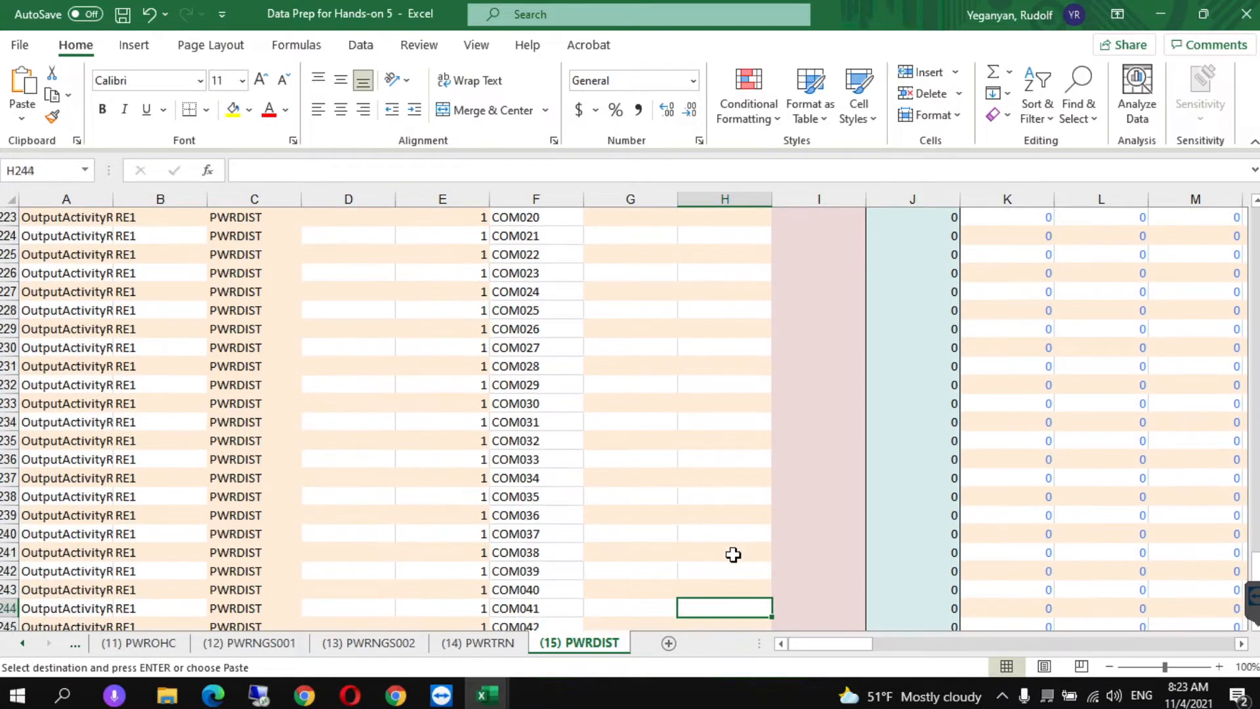
pyautogui.press('Down')
pyautogui.press('Down')
pyautogui.press('Down')
pyautogui.press('Down')
pyautogui.press('Down')
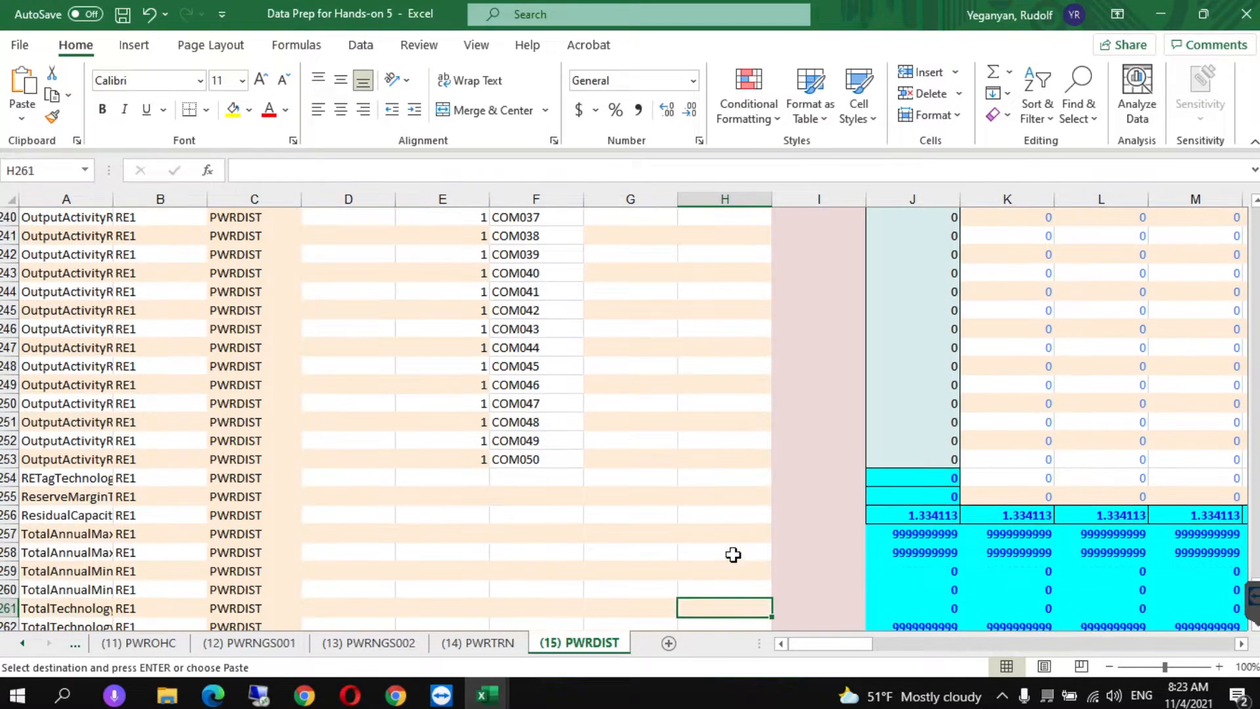
pyautogui.click(925, 518)
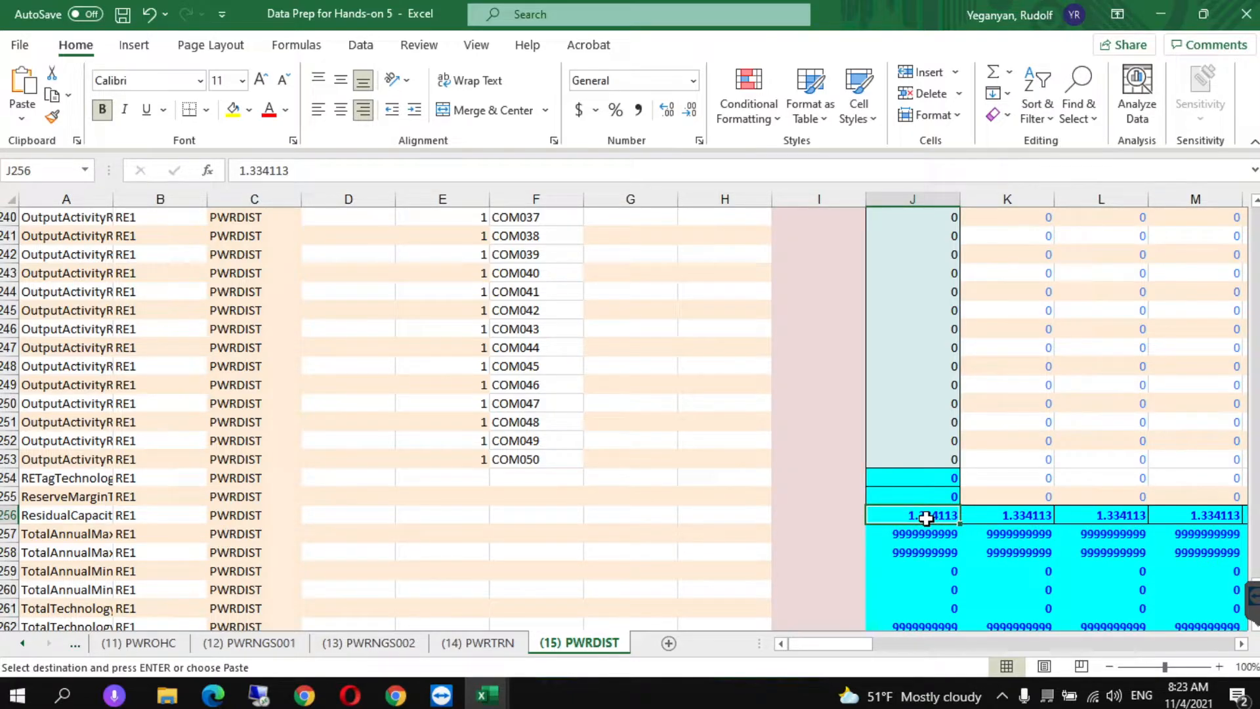
pyautogui.hotkey('ctrl', 'shift', 'Right')
pyautogui.hotkey('ctrl', 'c')
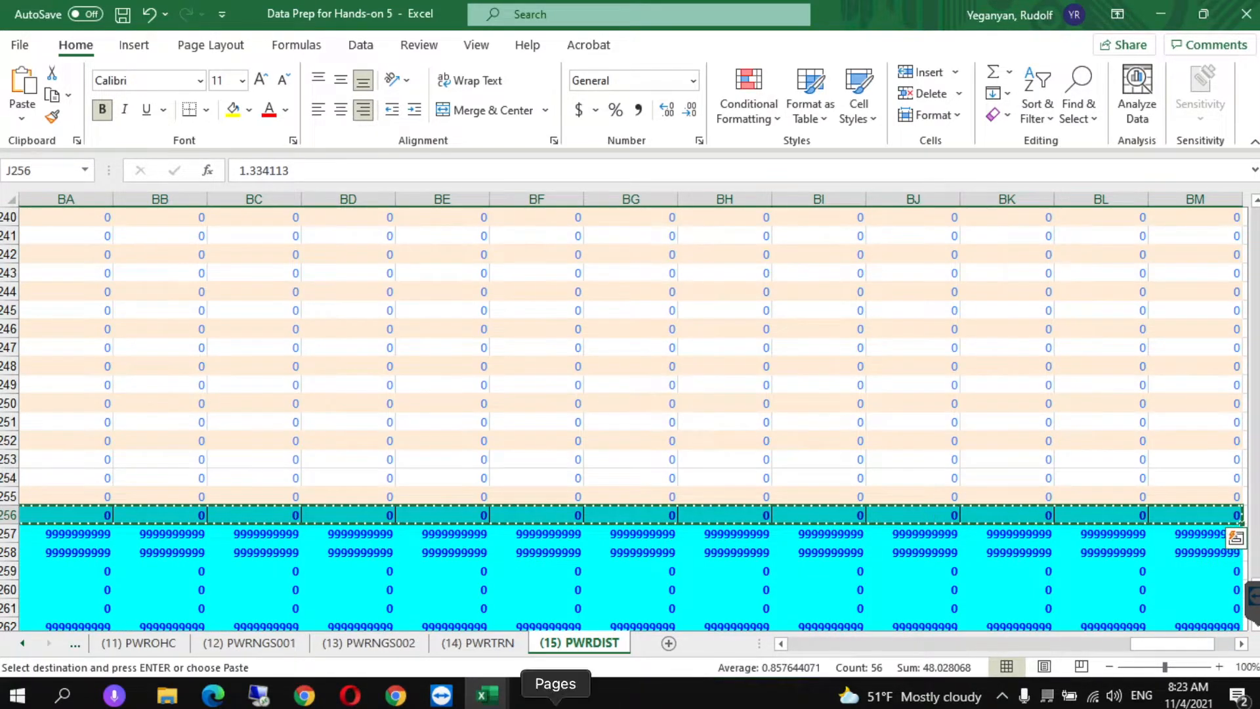
# In SAND_Interface_HO5, paste the copied capacities as values into the PWRDIST ResidualCapacity row, starting at 2015.
pyautogui.moveTo(487, 695)
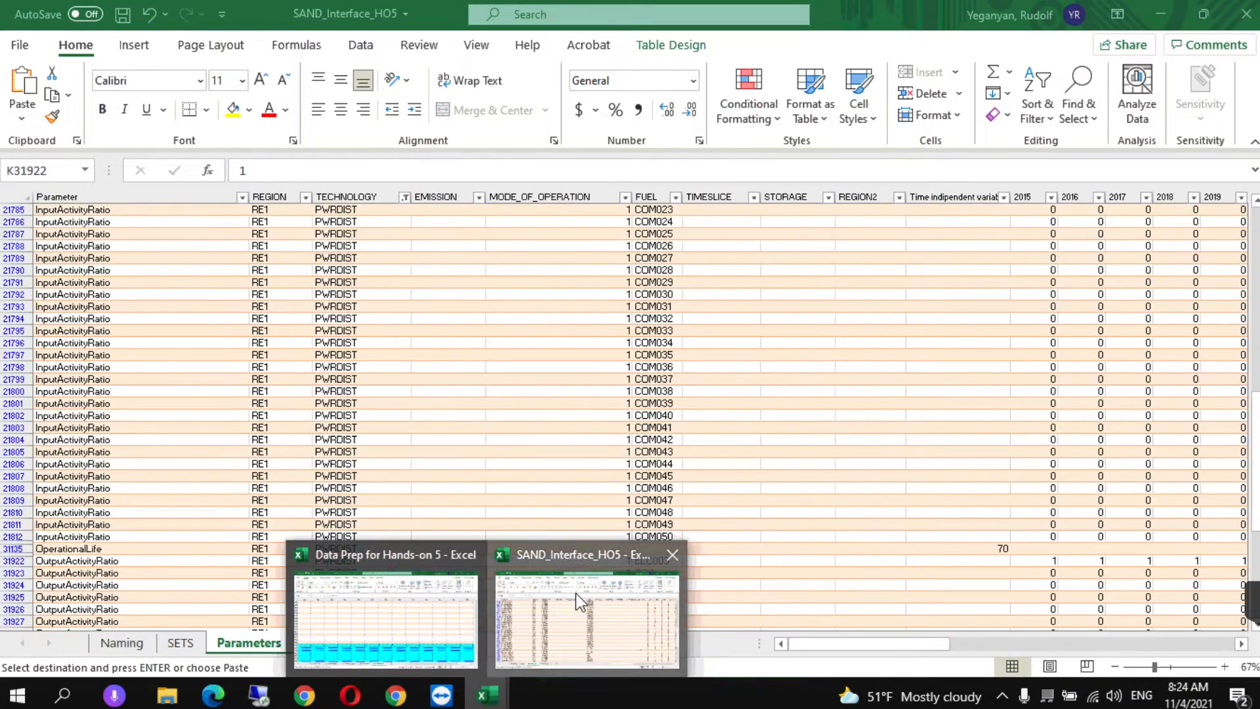
pyautogui.click(576, 593)
pyautogui.click(977, 565)
pyautogui.press('Down')
pyautogui.press('Down')
pyautogui.press('Down')
pyautogui.press('Down')
pyautogui.press('Down')
pyautogui.press('Down')
pyautogui.press('Down')
pyautogui.press('Down')
pyautogui.press('Down')
pyautogui.press('Down')
pyautogui.press('Down')
pyautogui.press('Down')
pyautogui.press('Down')
pyautogui.press('Down')
pyautogui.press('Down')
pyautogui.press('Down')
pyautogui.press('Down')
pyautogui.press('Down')
pyautogui.press('Down')
pyautogui.press('Down')
pyautogui.press('Down')
pyautogui.press('Down')
pyautogui.press('Down')
pyautogui.press('Down')
pyautogui.press('Down')
pyautogui.press('Down')
pyautogui.press('Down')
pyautogui.press('Down')
pyautogui.press('Down')
pyautogui.press('Down')
pyautogui.press('Down')
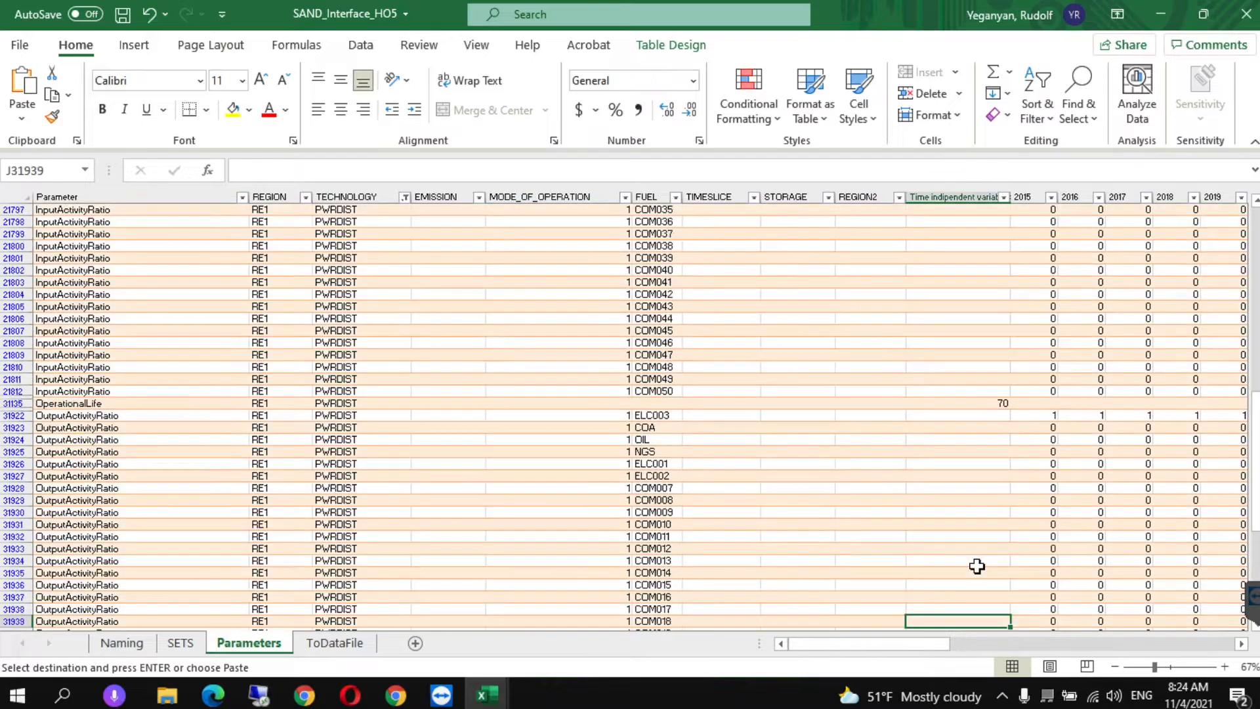
pyautogui.press('Down')
pyautogui.press('Down')
pyautogui.press('Down')
pyautogui.press('Down')
pyautogui.press('Down')
pyautogui.press('Down')
pyautogui.press('Down')
pyautogui.press('Down')
pyautogui.press('Down')
pyautogui.press('Down')
pyautogui.press('Down')
pyautogui.press('Down')
pyautogui.press('Down')
pyautogui.press('Down')
pyautogui.press('Down')
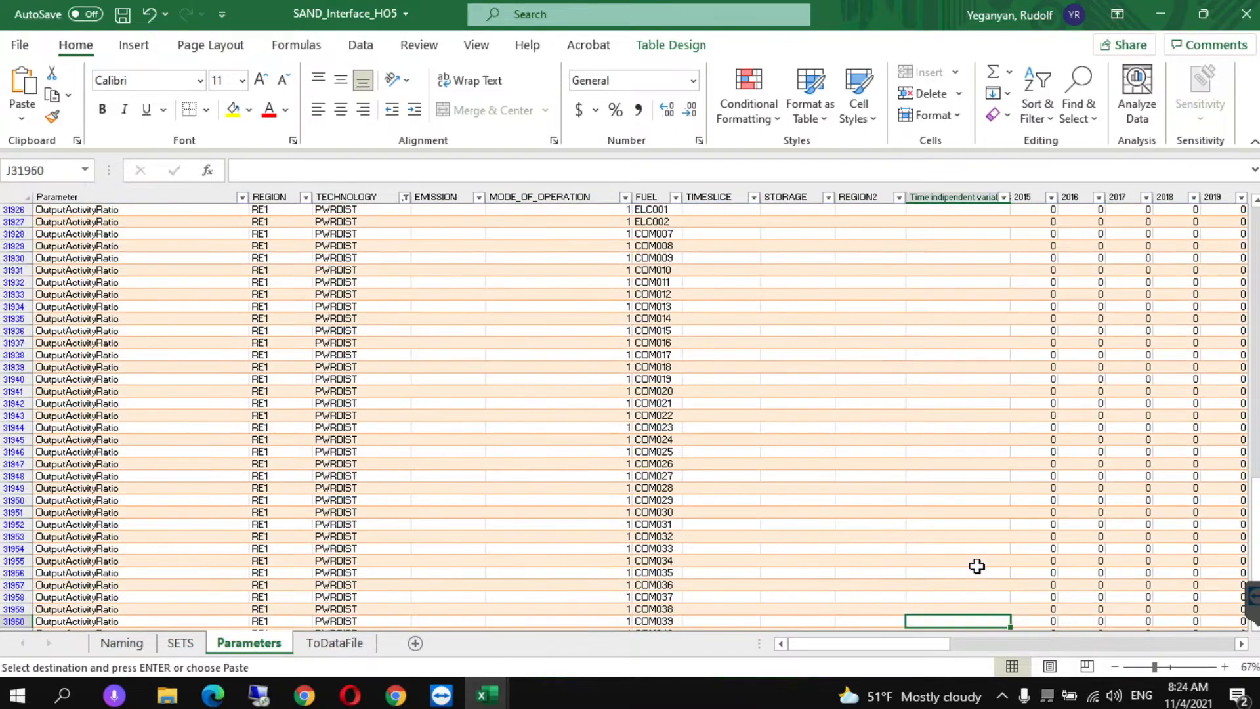
pyautogui.press('Down')
pyautogui.press('Down')
pyautogui.press('Down')
pyautogui.press('Down')
pyautogui.press('Down')
pyautogui.press('Down')
pyautogui.press('Down')
pyautogui.press('Down')
pyautogui.press('Down')
pyautogui.press('Down')
pyautogui.press('Down')
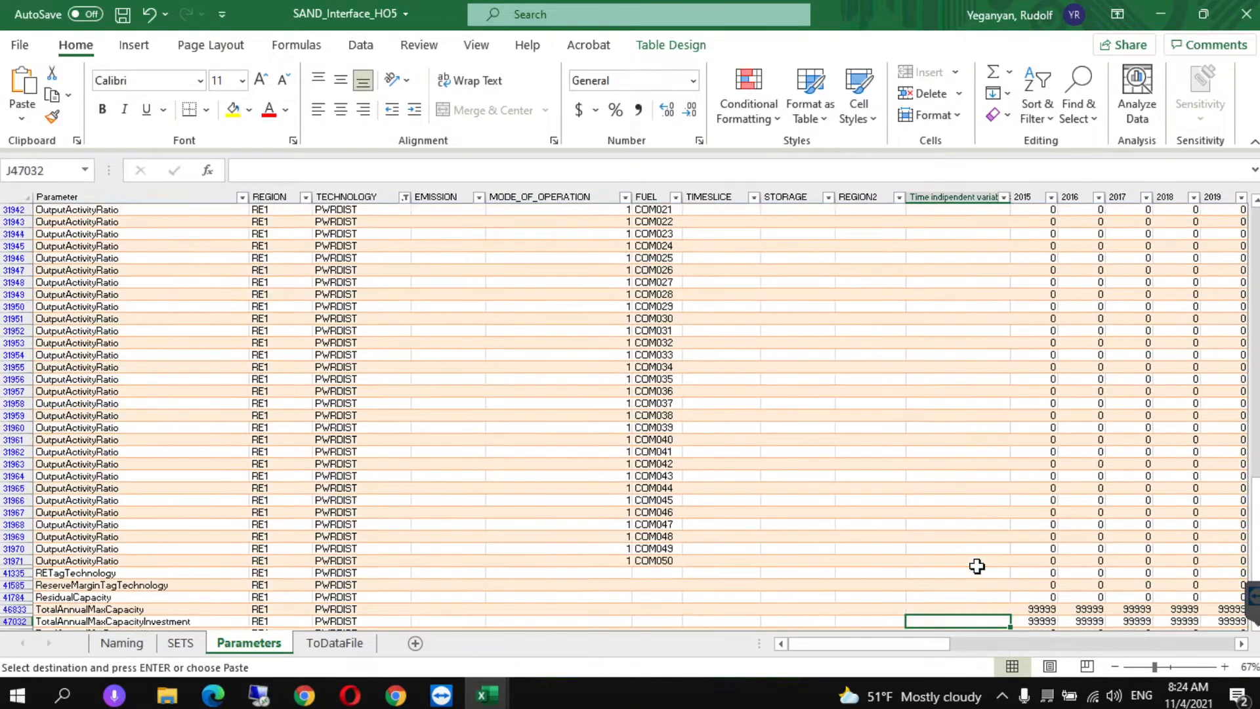
pyautogui.click(1039, 510)
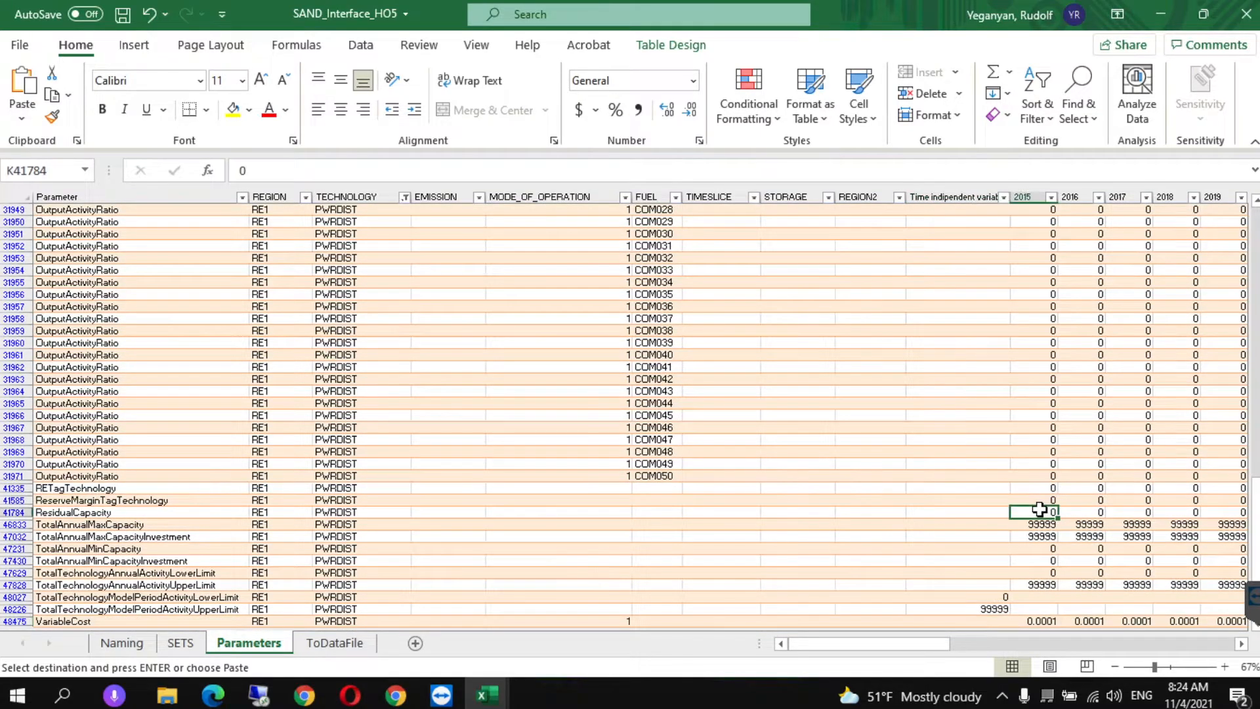
pyautogui.click(1036, 510)
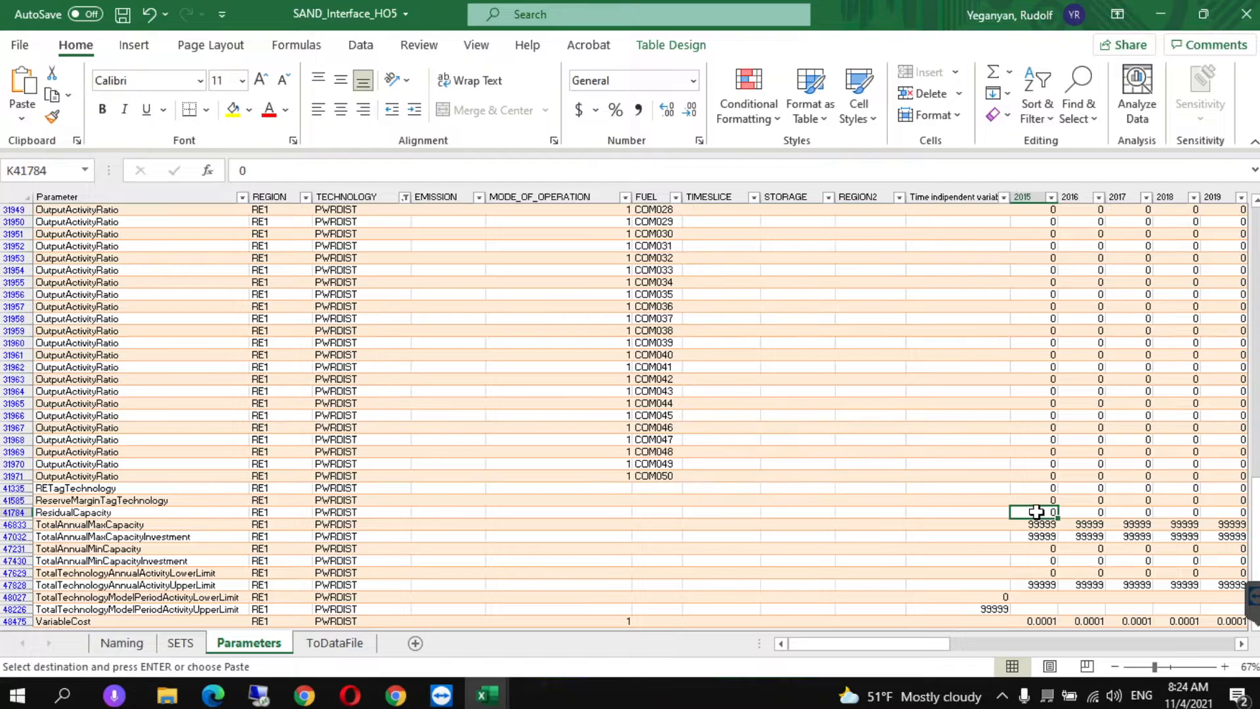
pyautogui.rightClick(1036, 511)
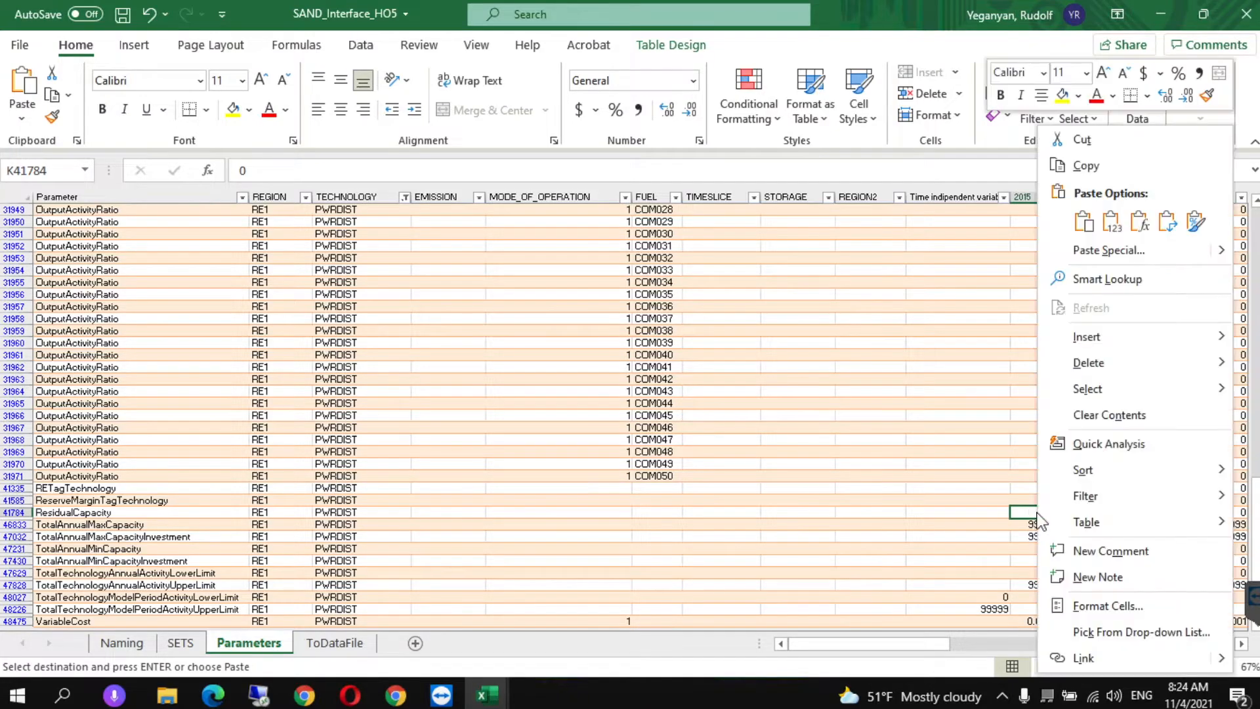
pyautogui.click(1103, 222)
pyautogui.moveTo(487, 694)
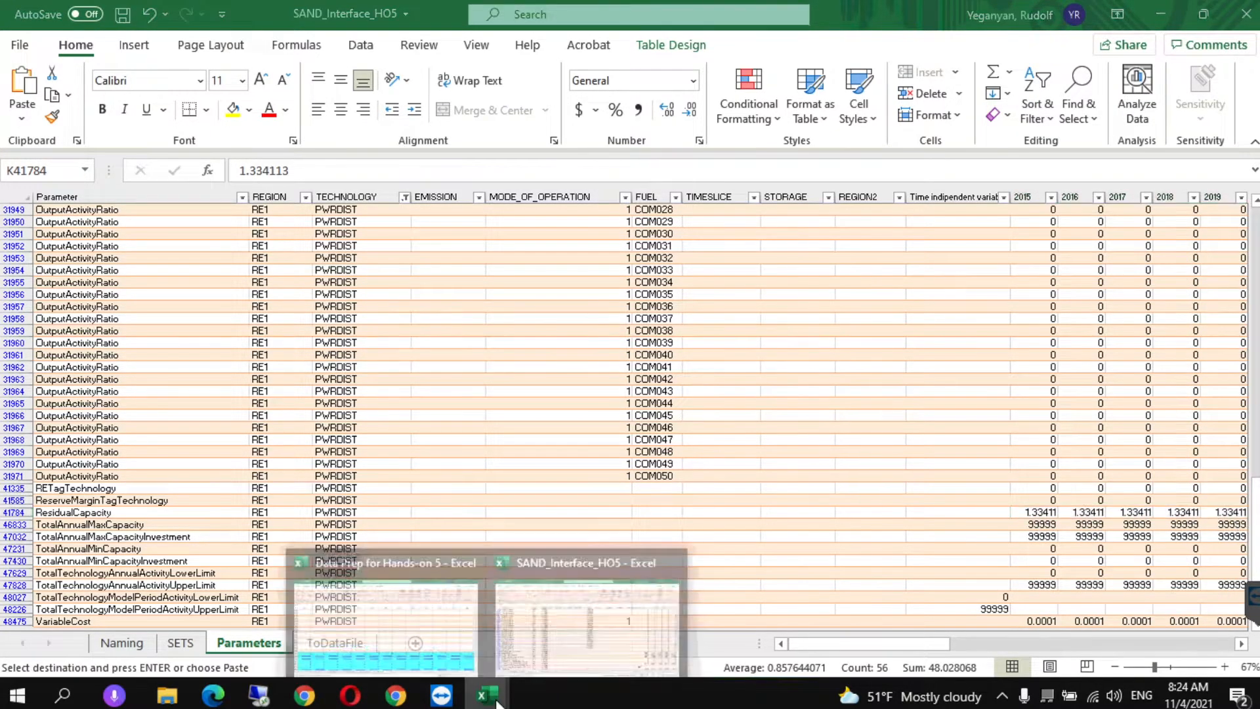
pyautogui.click(424, 594)
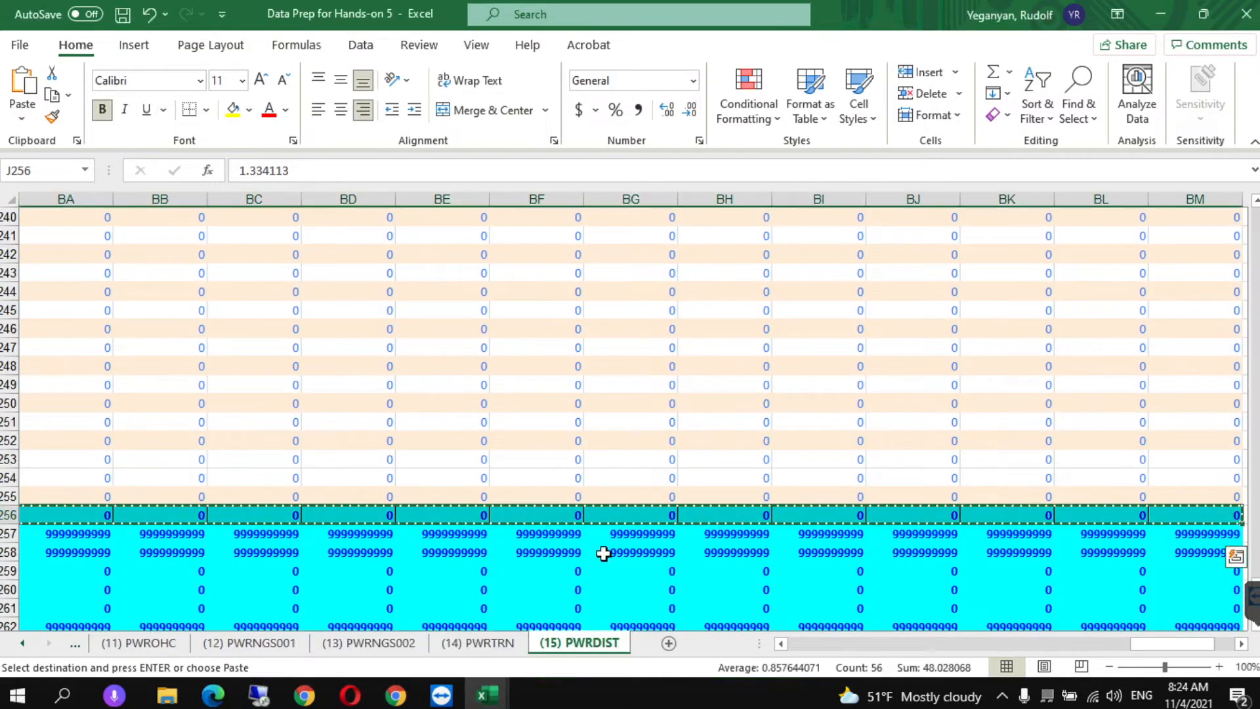
pyautogui.click(801, 644)
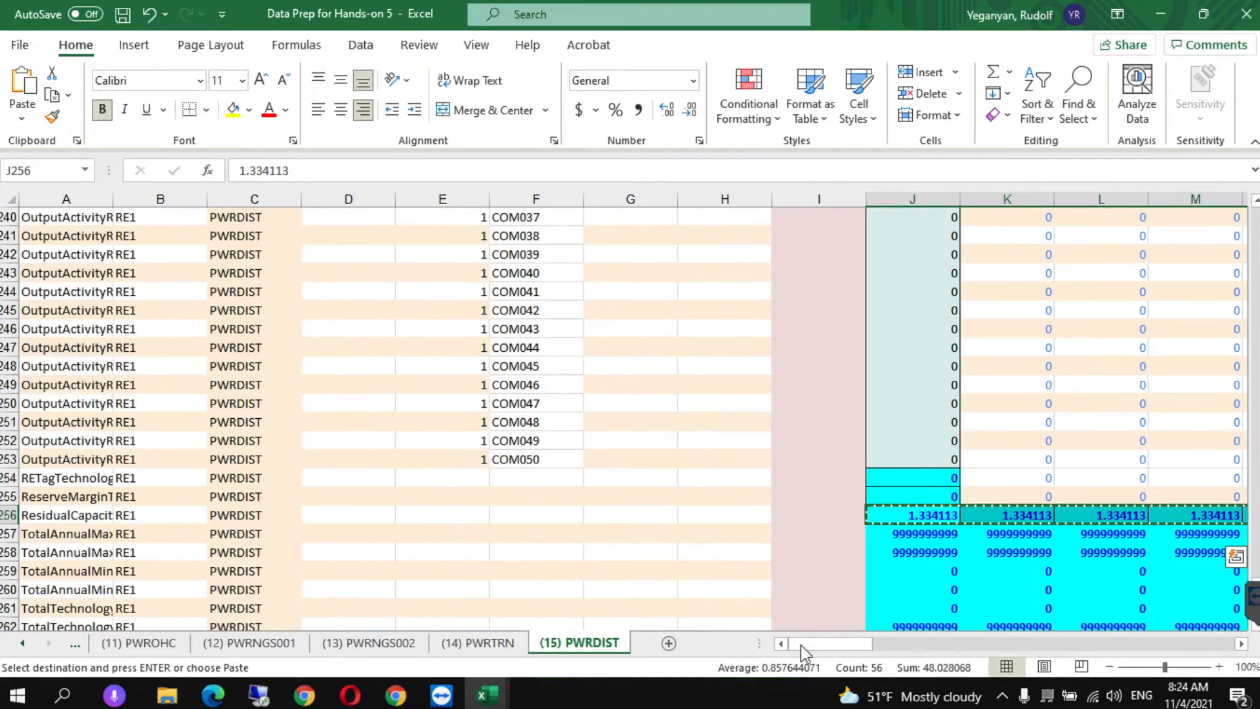
pyautogui.click(909, 549)
pyautogui.hotkey('ctrl', 'c')
pyautogui.moveTo(477, 701)
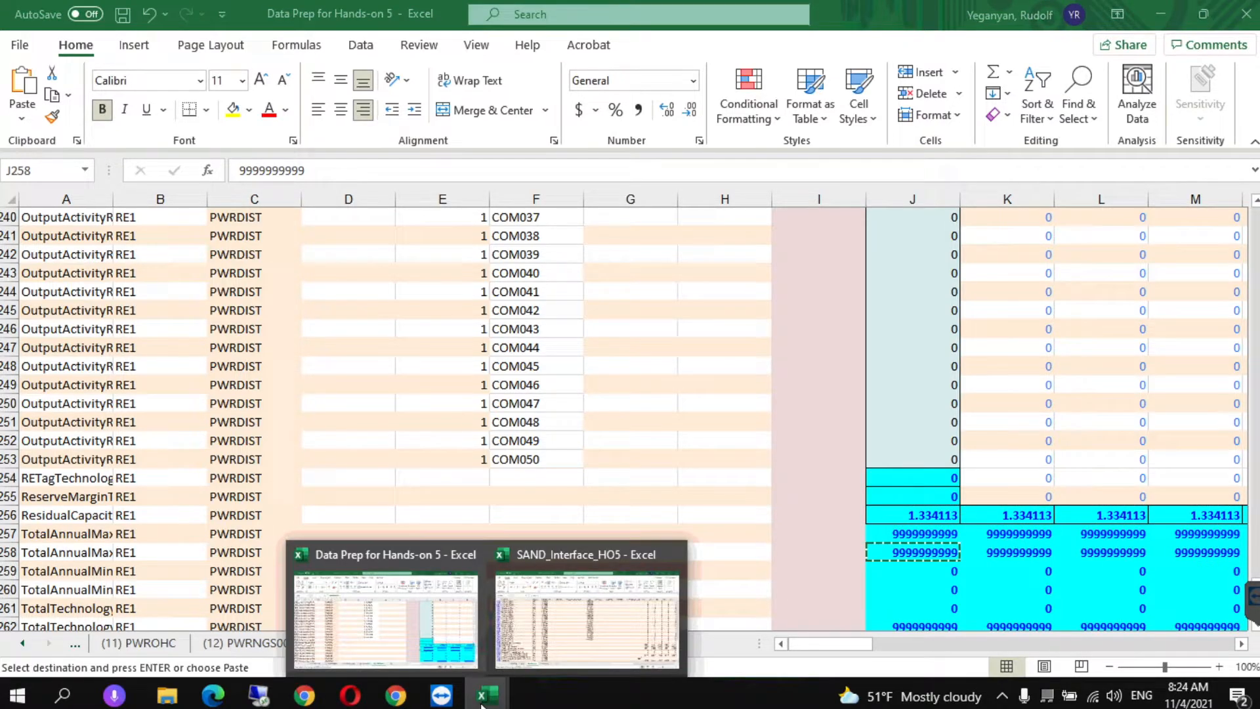
pyautogui.click(590, 607)
pyautogui.click(1027, 524)
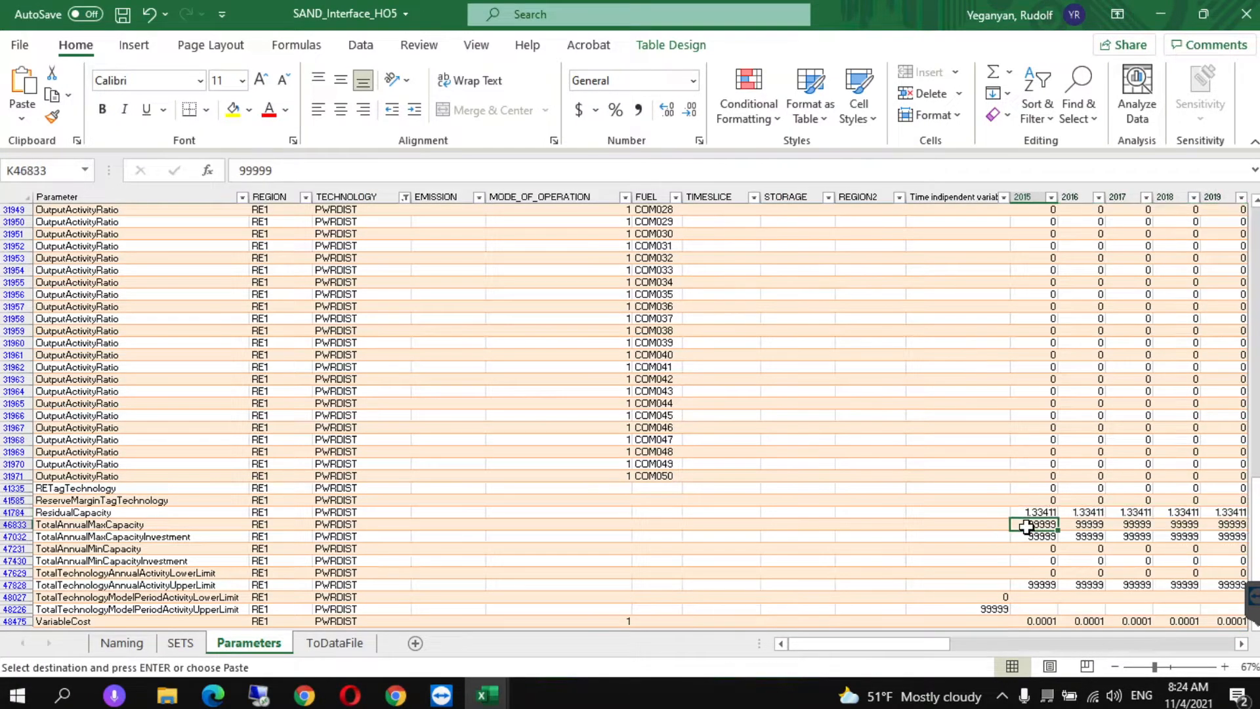
pyautogui.rightClick(1028, 525)
pyautogui.click(1100, 222)
pyautogui.click(917, 552)
pyautogui.click(1038, 526)
pyautogui.hotkey('ctrl', 'c')
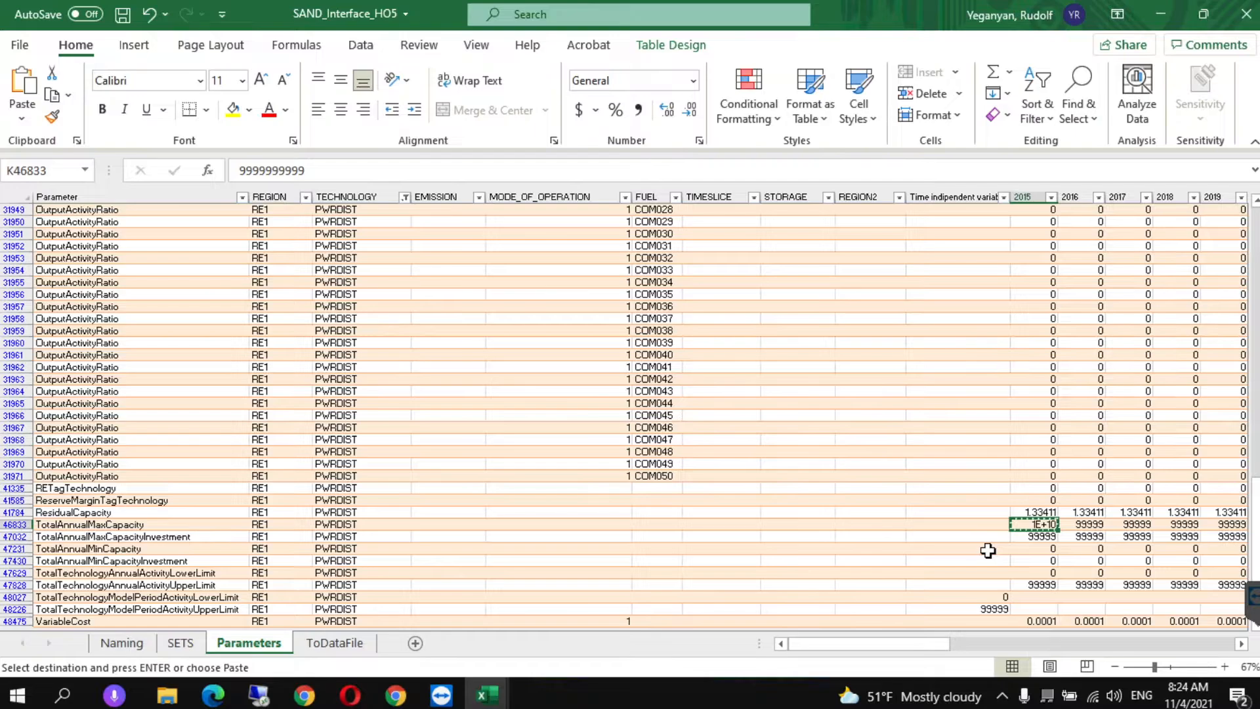
pyautogui.hotkey('ctrl', 'shift', 'Right')
pyautogui.hotkey('ctrl', 'v')
pyautogui.hotkey('ctrl', 'c')
pyautogui.press('Down')
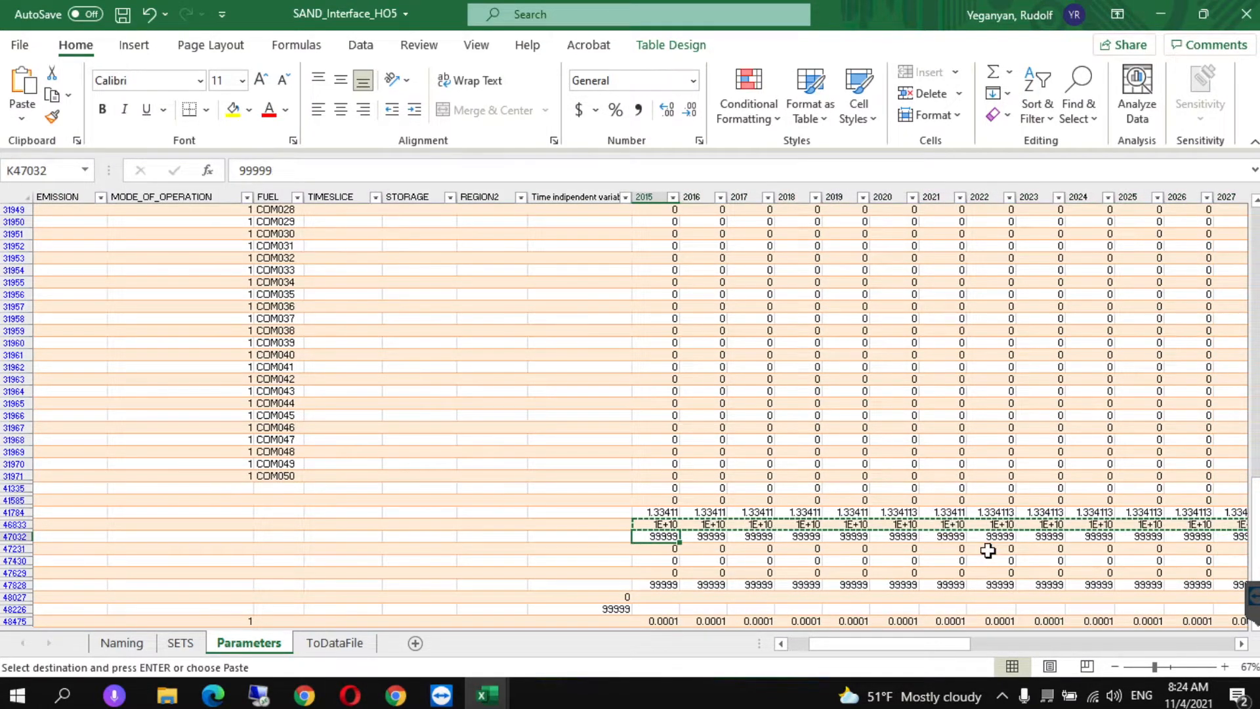
pyautogui.hotkey('ctrl', 'shift', 'Right')
pyautogui.hotkey('ctrl', 'v')
pyautogui.hotkey('ctrl', 'Down')
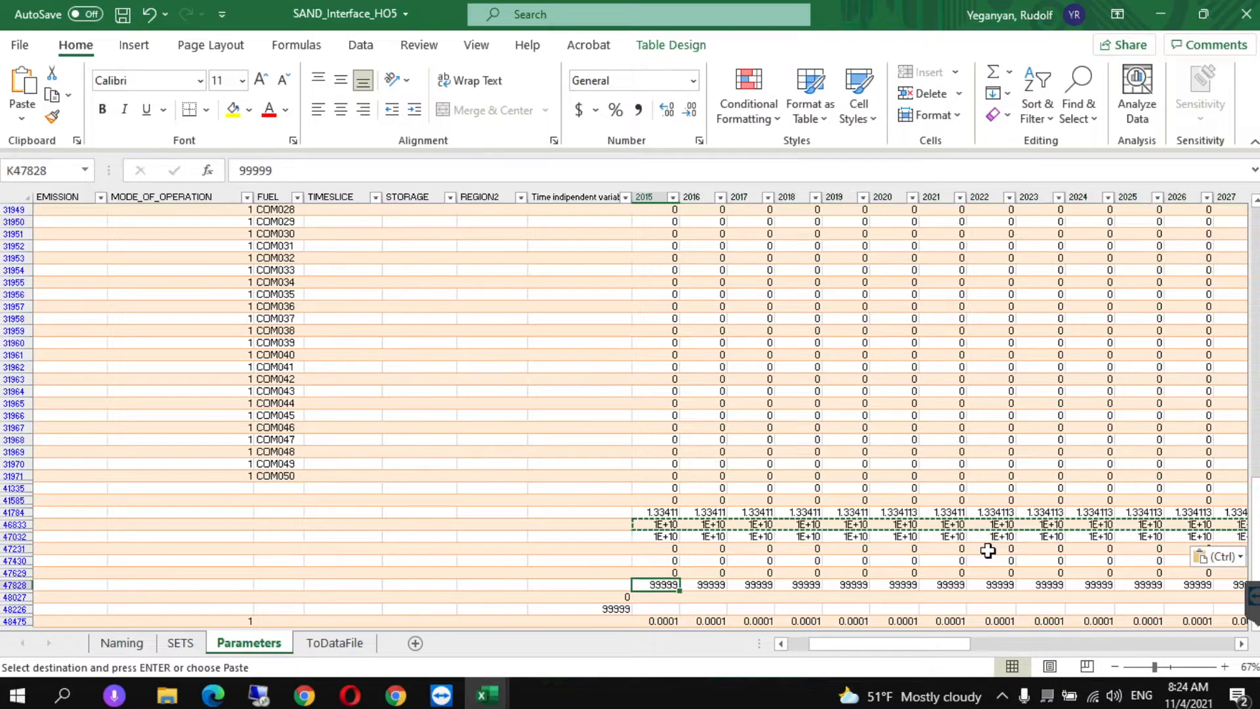
pyautogui.hotkey('ctrl', 'shift', 'Right')
pyautogui.hotkey('ctrl', 'v')
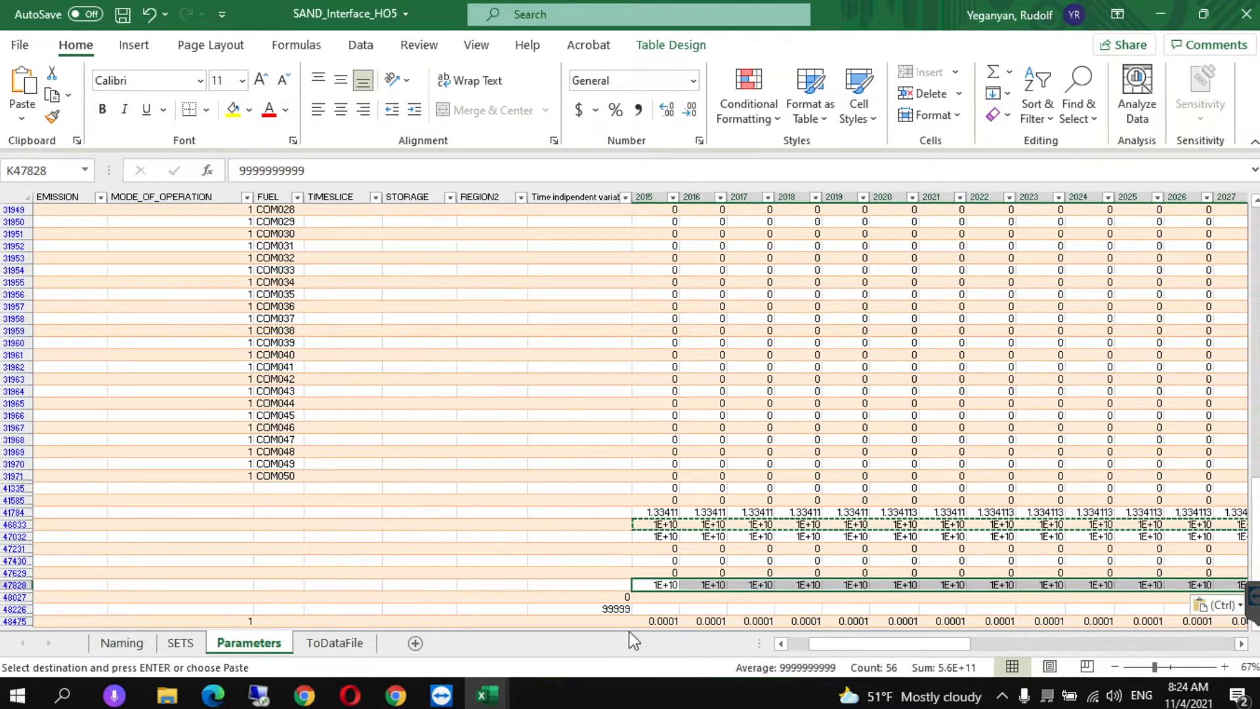
# In Data Prep for Hands-on 5, check the remaining PWRDIST rows, from the TotalTechnology limits down to VariableCost.
pyautogui.moveTo(489, 694)
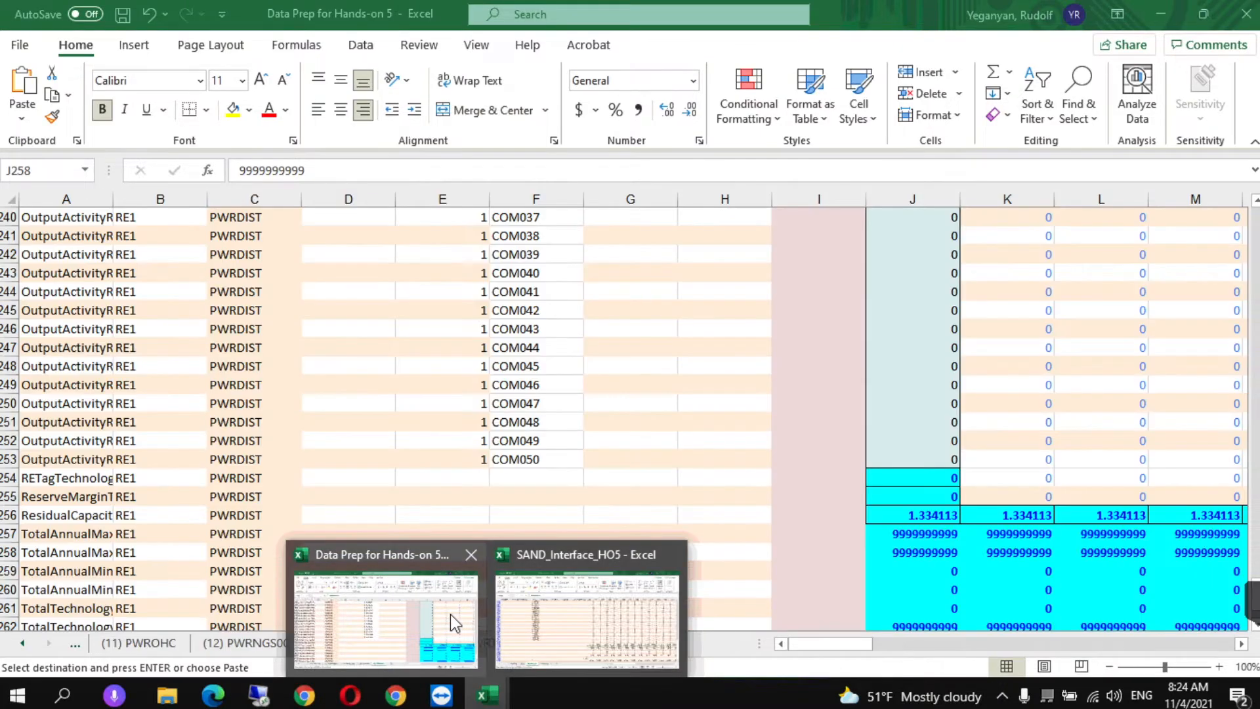
pyautogui.click(450, 613)
pyautogui.click(755, 566)
pyautogui.press('Down')
pyautogui.press('Down')
pyautogui.press('Down')
pyautogui.press('Down')
pyautogui.press('Down')
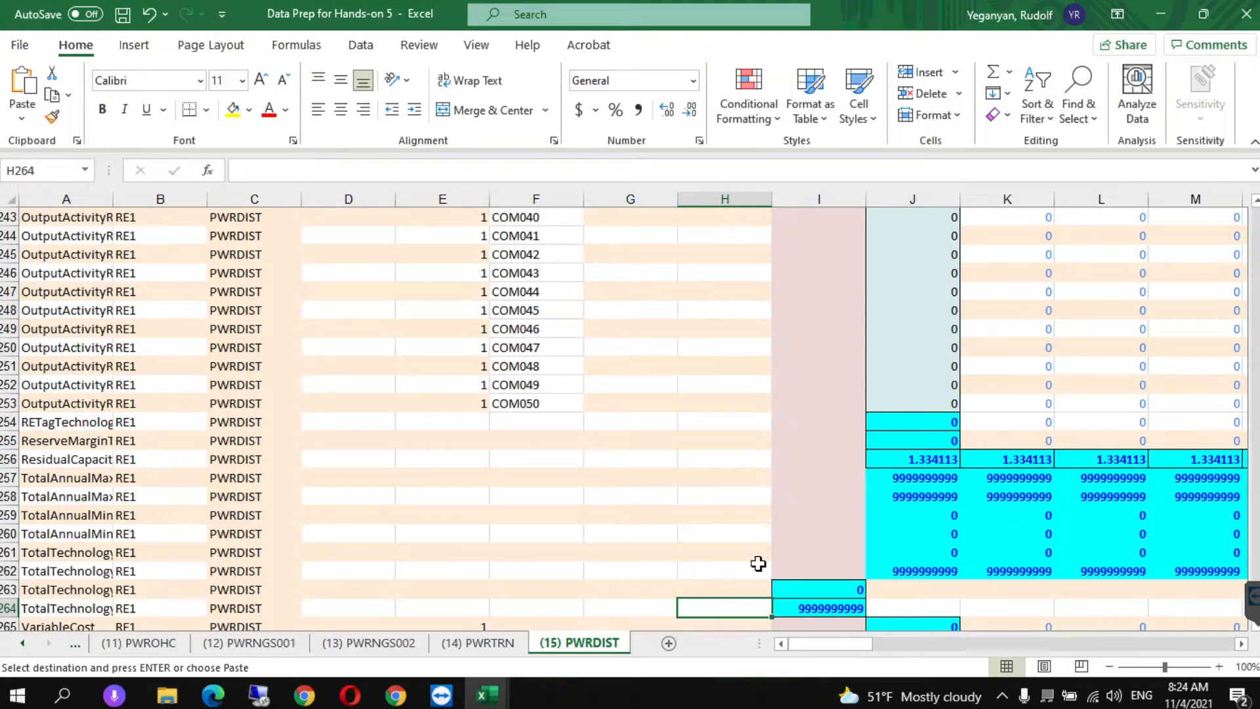
pyautogui.press('Down')
pyautogui.moveTo(487, 694)
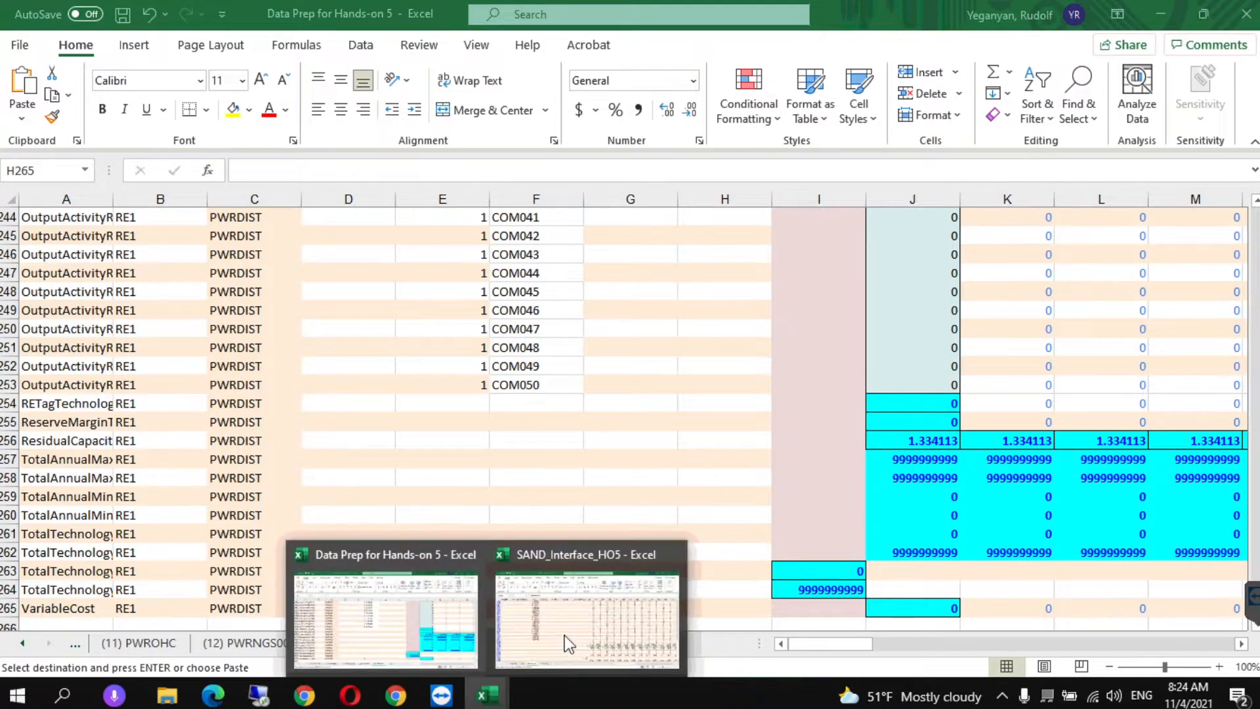
# In SAND_Interface_HO5, set the PWRDIST VariableCost to 0 for 2015 and copy it across all years to 2070.
pyautogui.click(568, 644)
pyautogui.hotkey('ctrl', 'v')
pyautogui.click(659, 619)
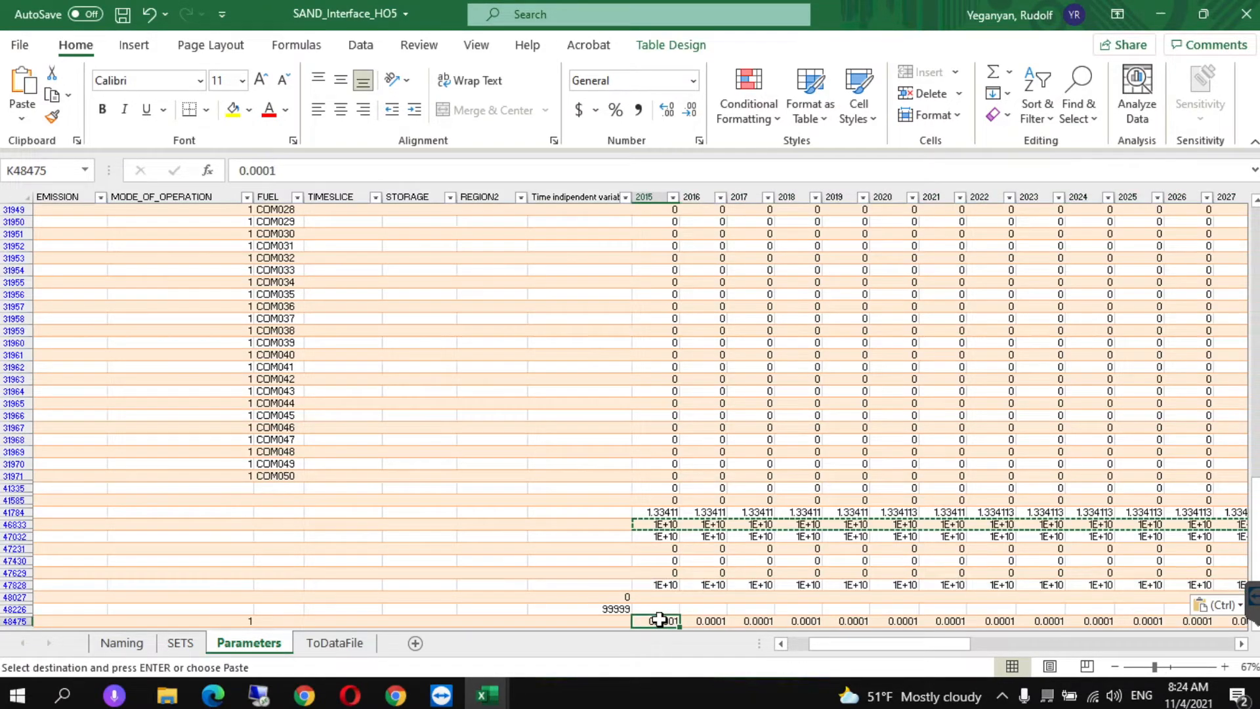
pyautogui.write('0')
pyautogui.click(659, 609)
pyautogui.click(648, 620)
pyautogui.hotkey('ctrl', 'c')
pyautogui.hotkey('ctrl', 'shift', 'Right')
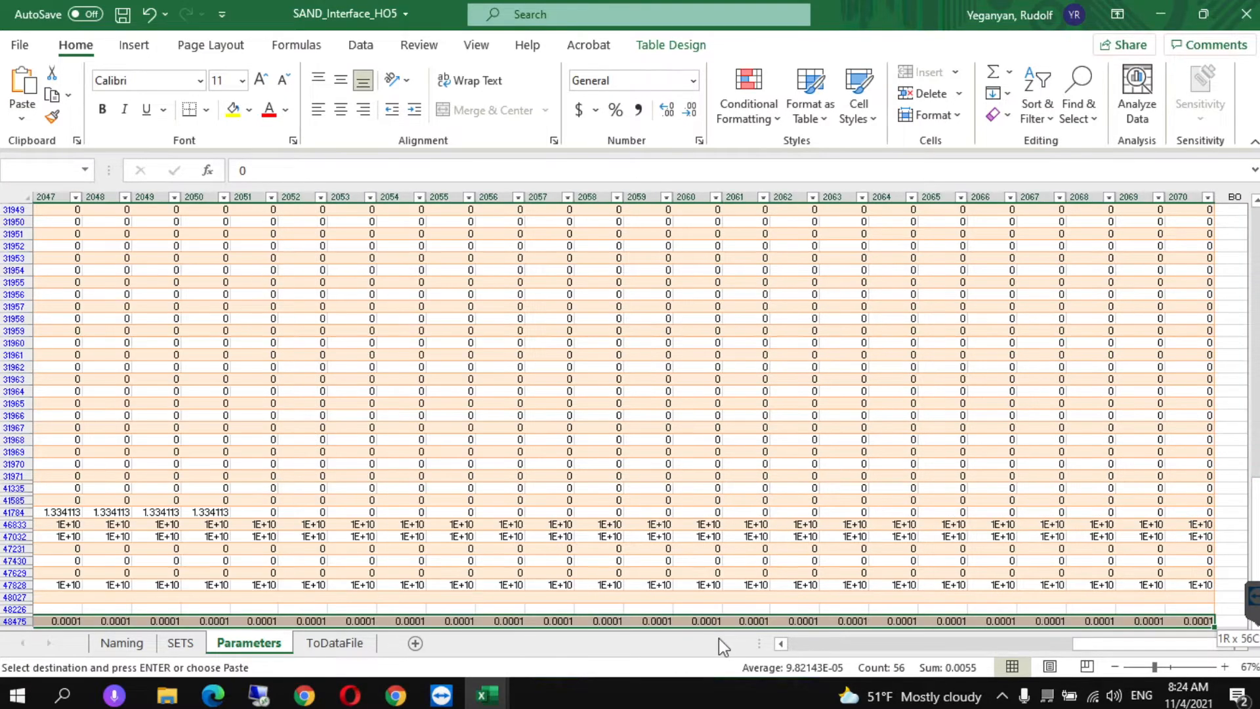
pyautogui.hotkey('ctrl', 'v')
pyautogui.click(656, 585)
pyautogui.hotkey('ctrl', 'c')
pyautogui.click(585, 609)
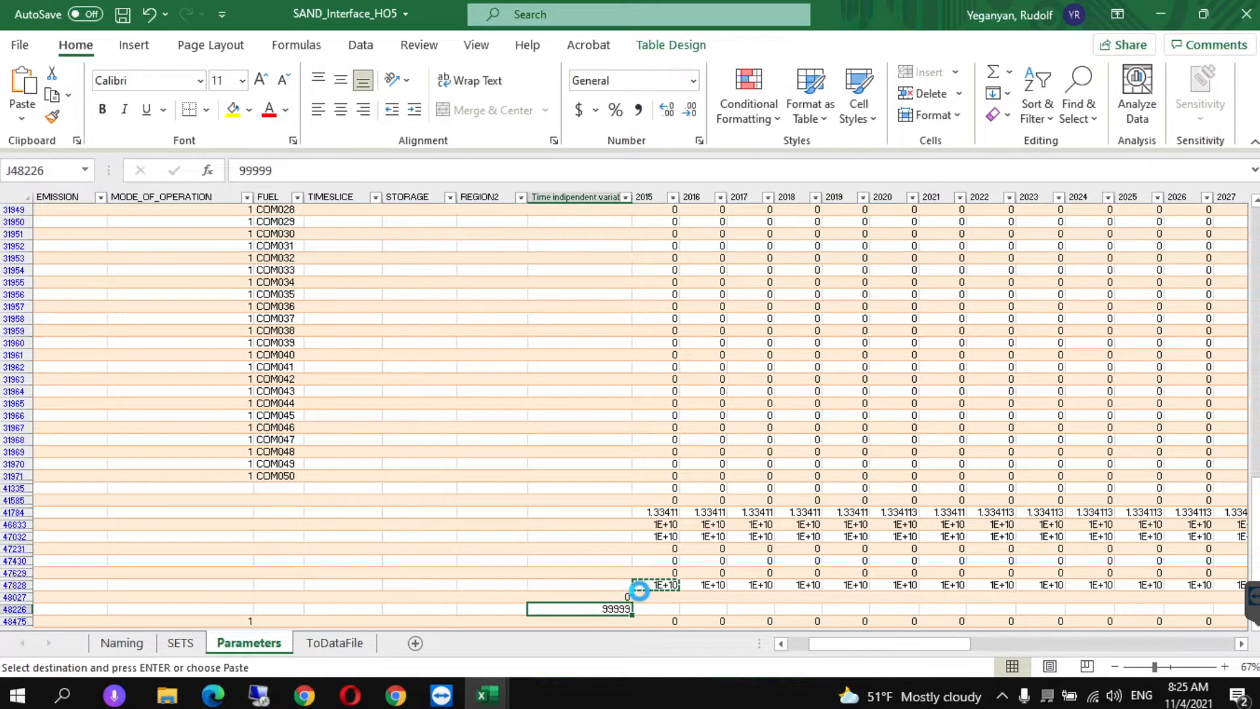
pyautogui.hotkey('ctrl', 'v')
pyautogui.click(532, 464)
pyautogui.hotkey('ctrl', 's')
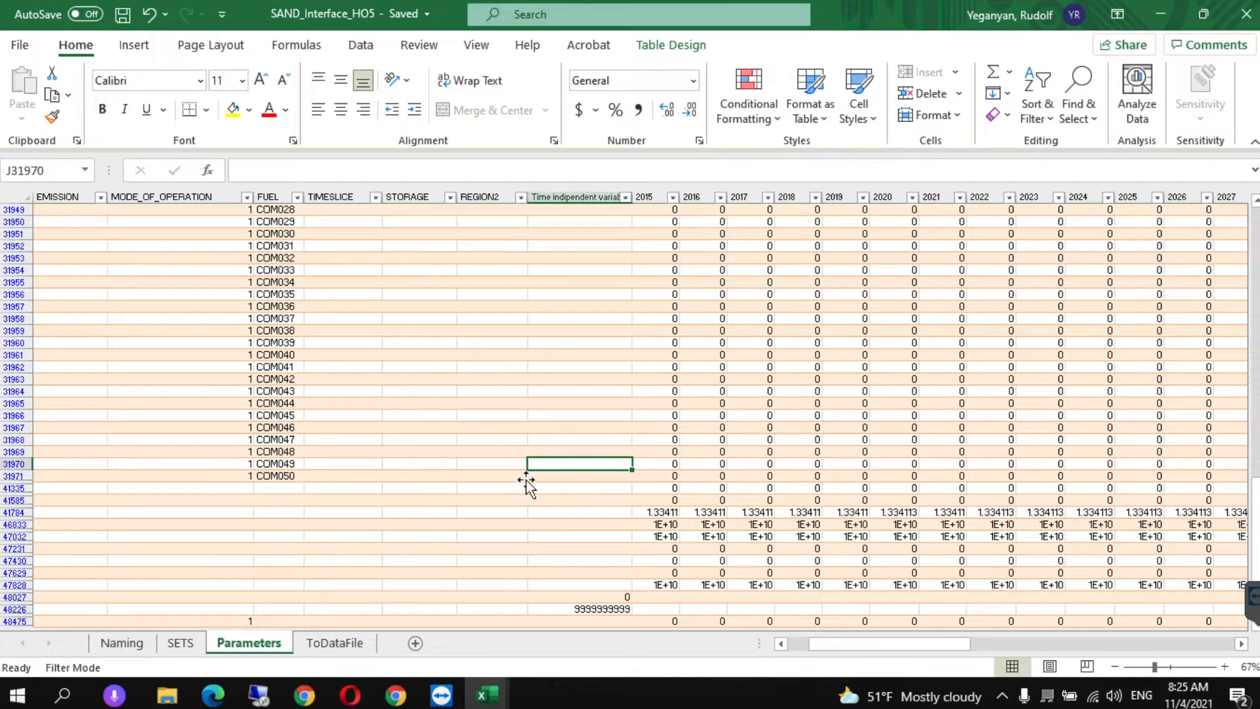
# In Chrome, read the Hands-on exercise 5 PDF section on running the model and checking production and capacity results.
pyautogui.click(397, 693)
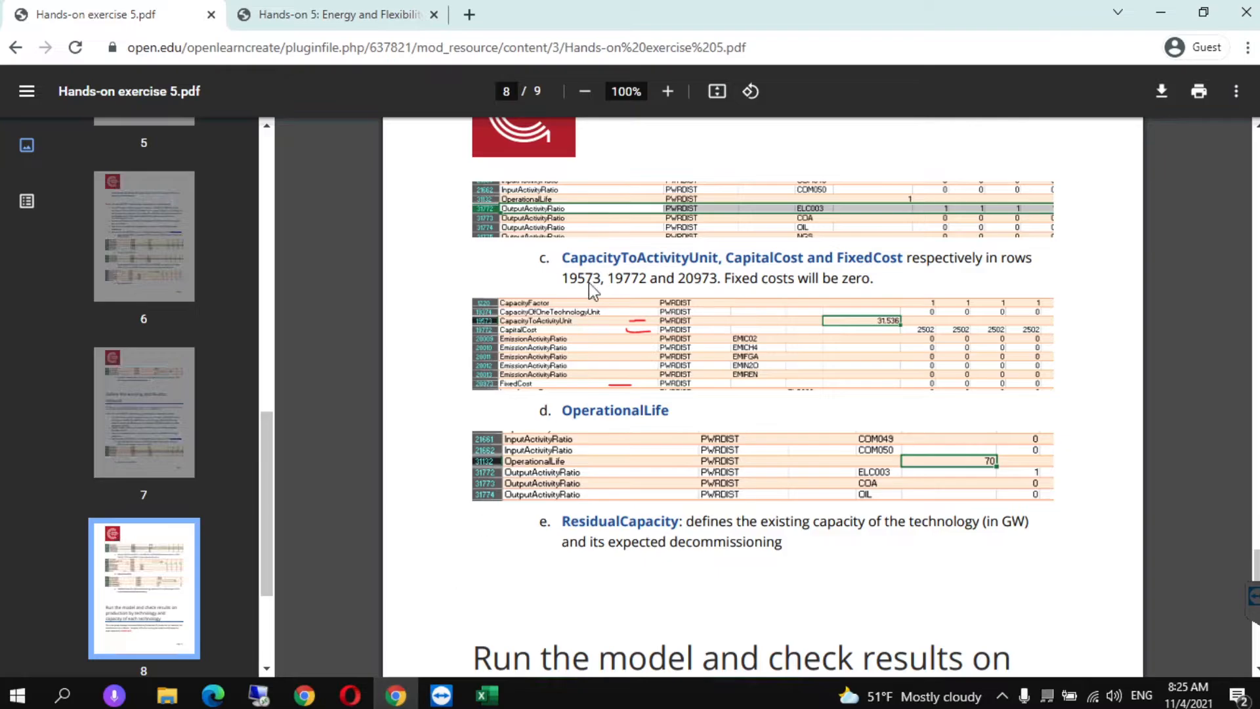
pyautogui.click(1254, 668)
pyautogui.click(1254, 668)
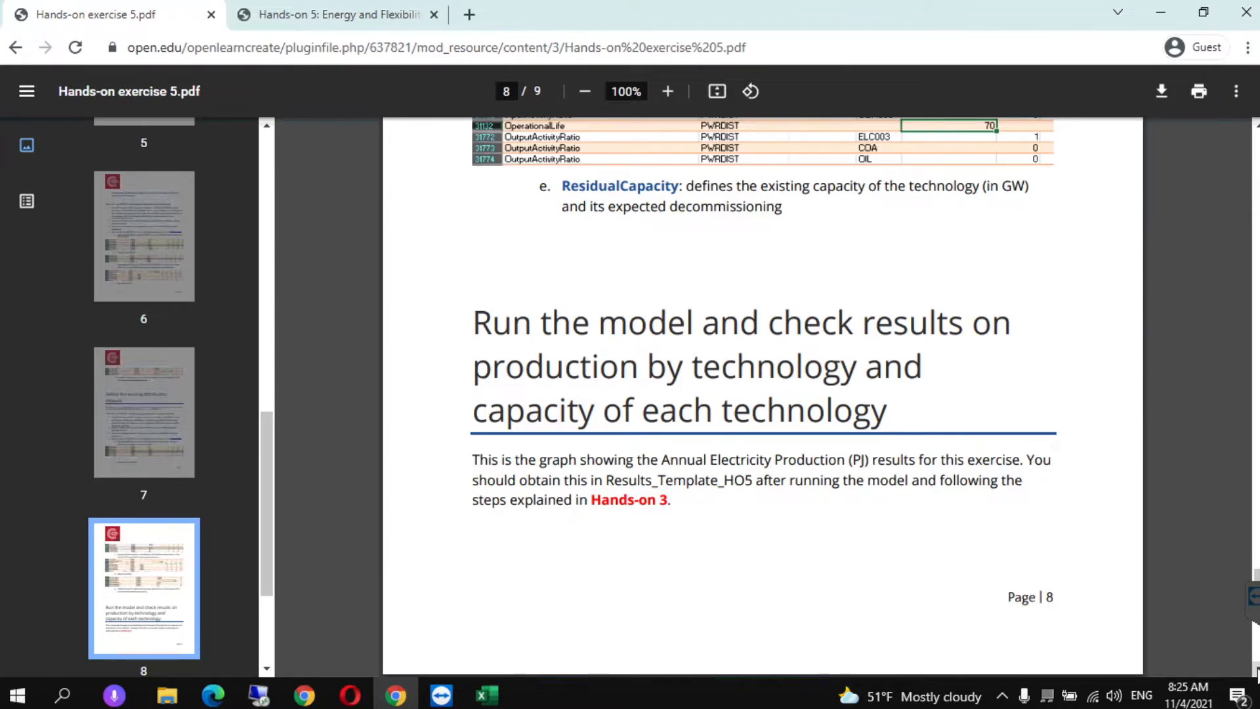
pyautogui.click(1254, 668)
pyautogui.click(1254, 668)
pyautogui.click(1255, 668)
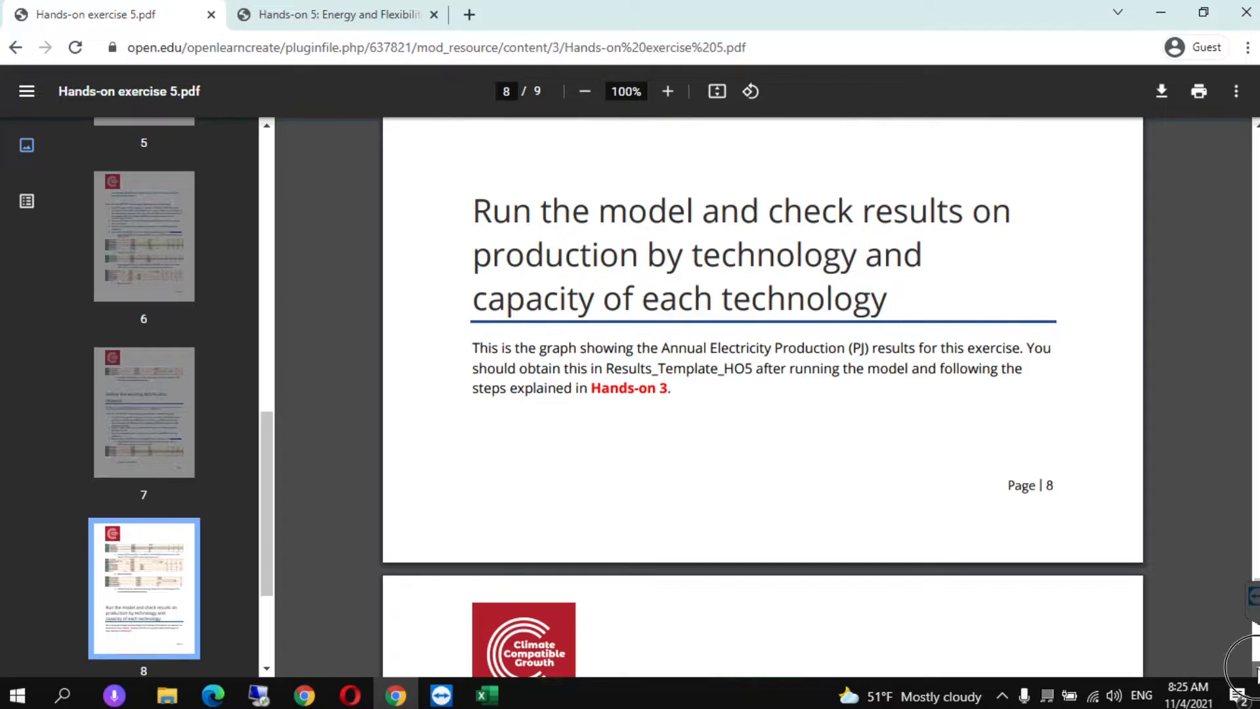
pyautogui.click(1255, 668)
pyautogui.click(1255, 667)
pyautogui.click(1254, 668)
pyautogui.click(1255, 668)
pyautogui.click(1255, 668)
pyautogui.click(1254, 668)
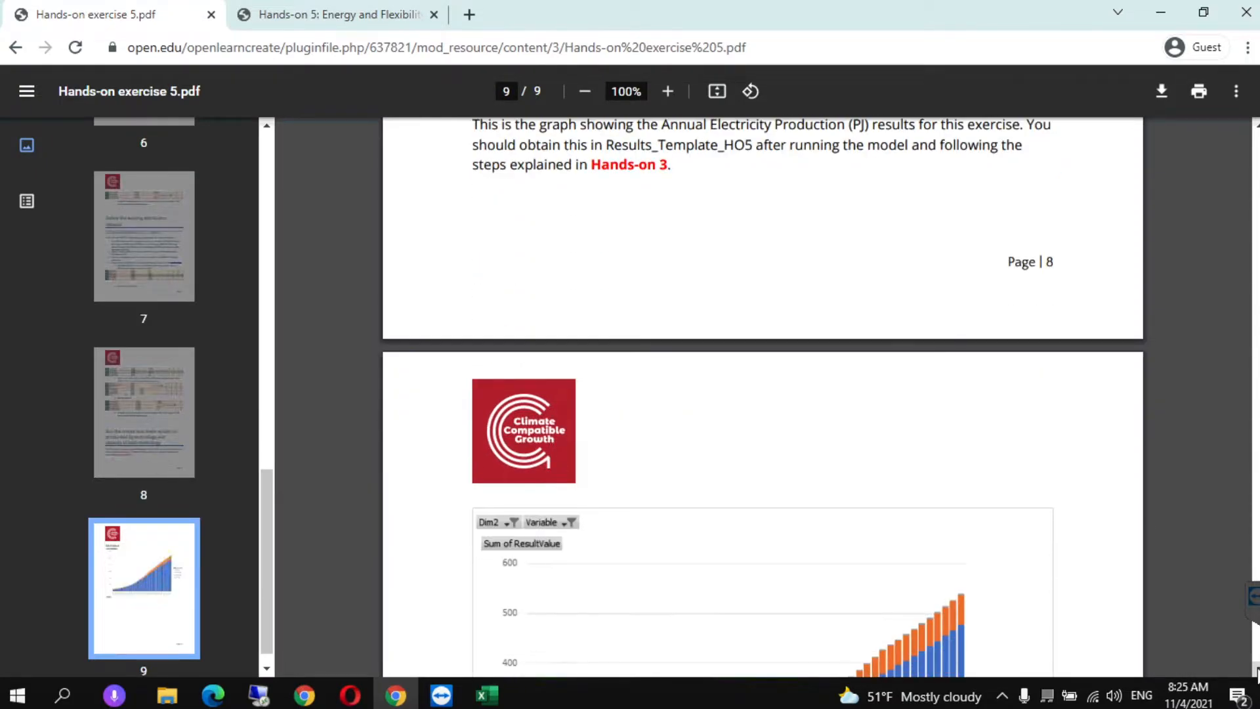
pyautogui.click(1256, 125)
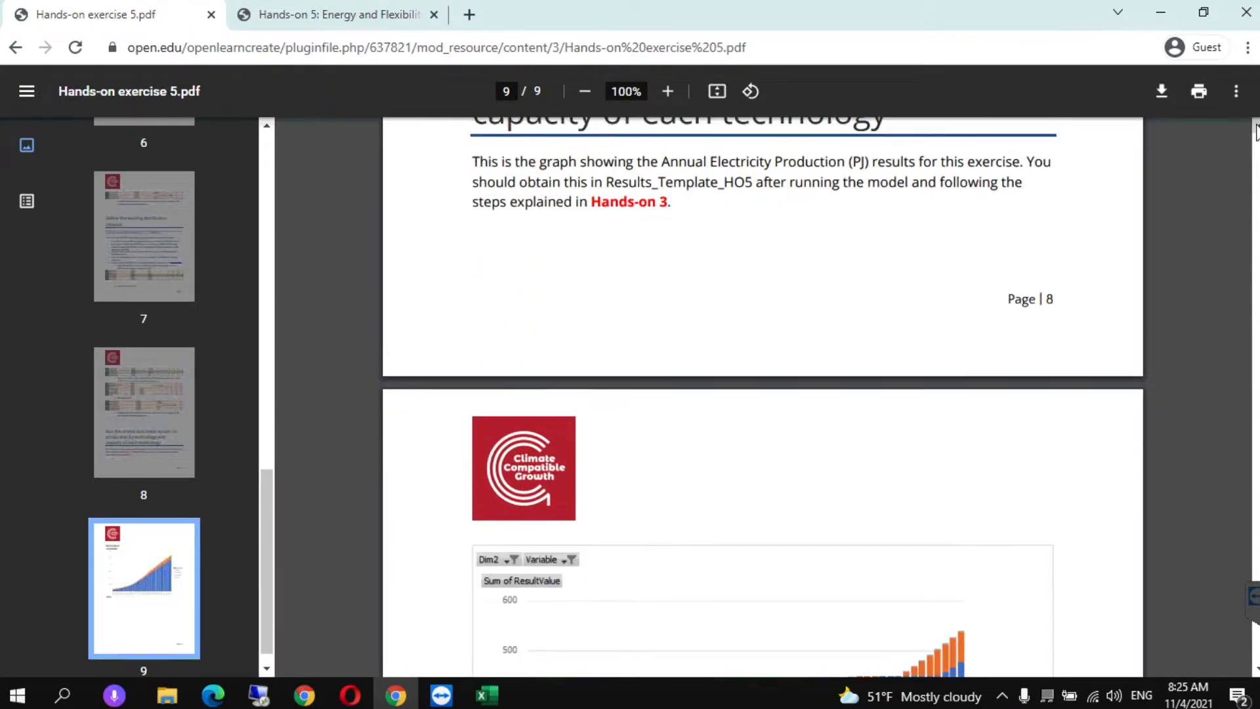
pyautogui.click(1256, 125)
pyautogui.click(1256, 125)
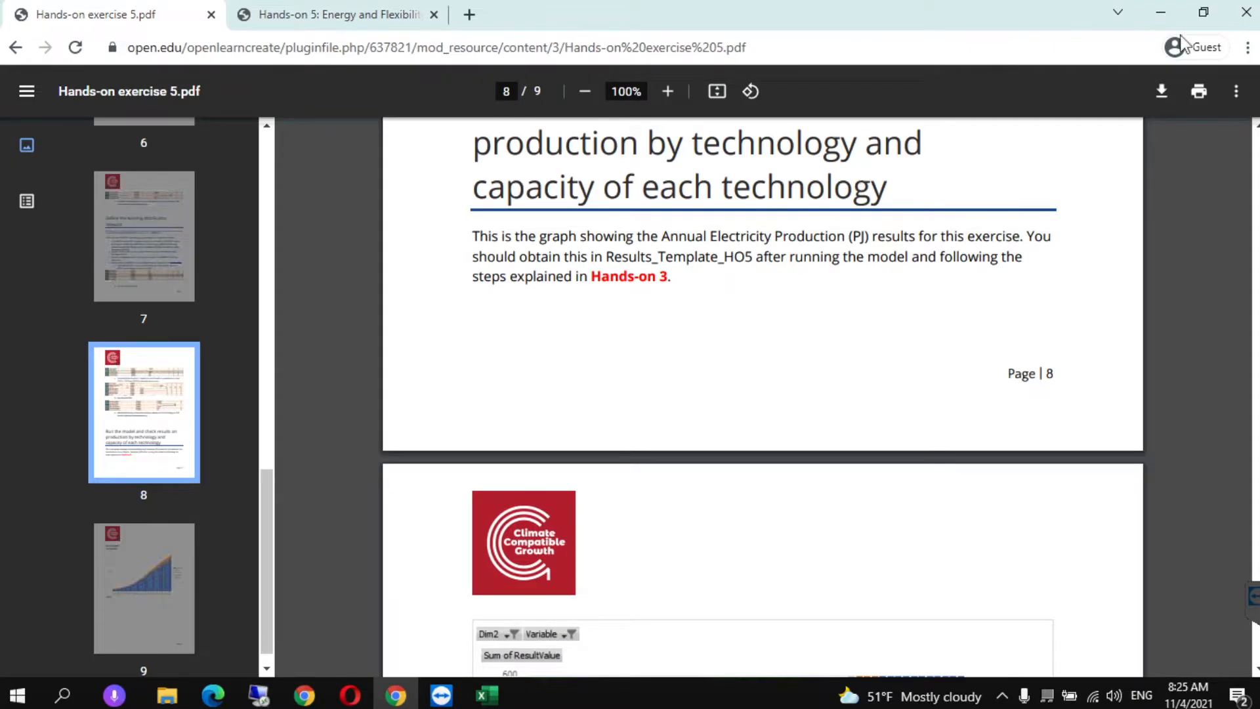
# Switch back to SAND_Interface_HO5 in Excel, save it again and close the workbook.
pyautogui.moveTo(487, 694)
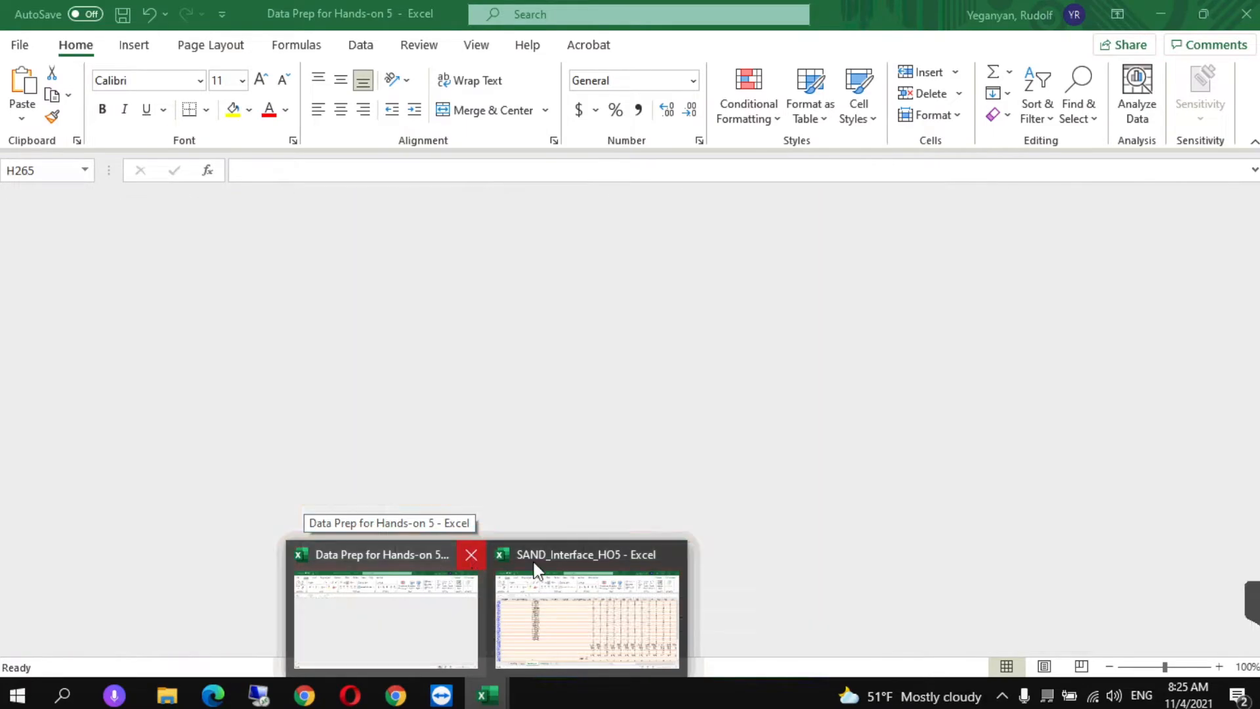
pyautogui.click(556, 567)
pyautogui.click(450, 479)
pyautogui.hotkey('ctrl', 's')
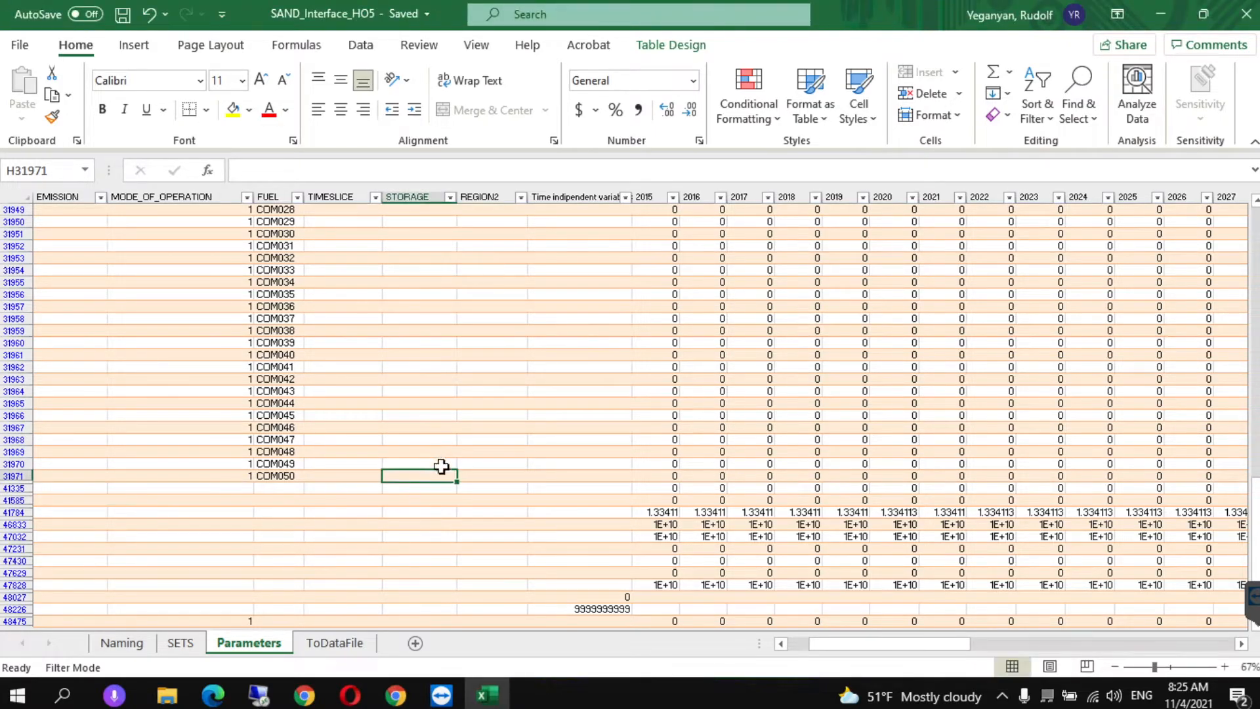
pyautogui.click(1246, 15)
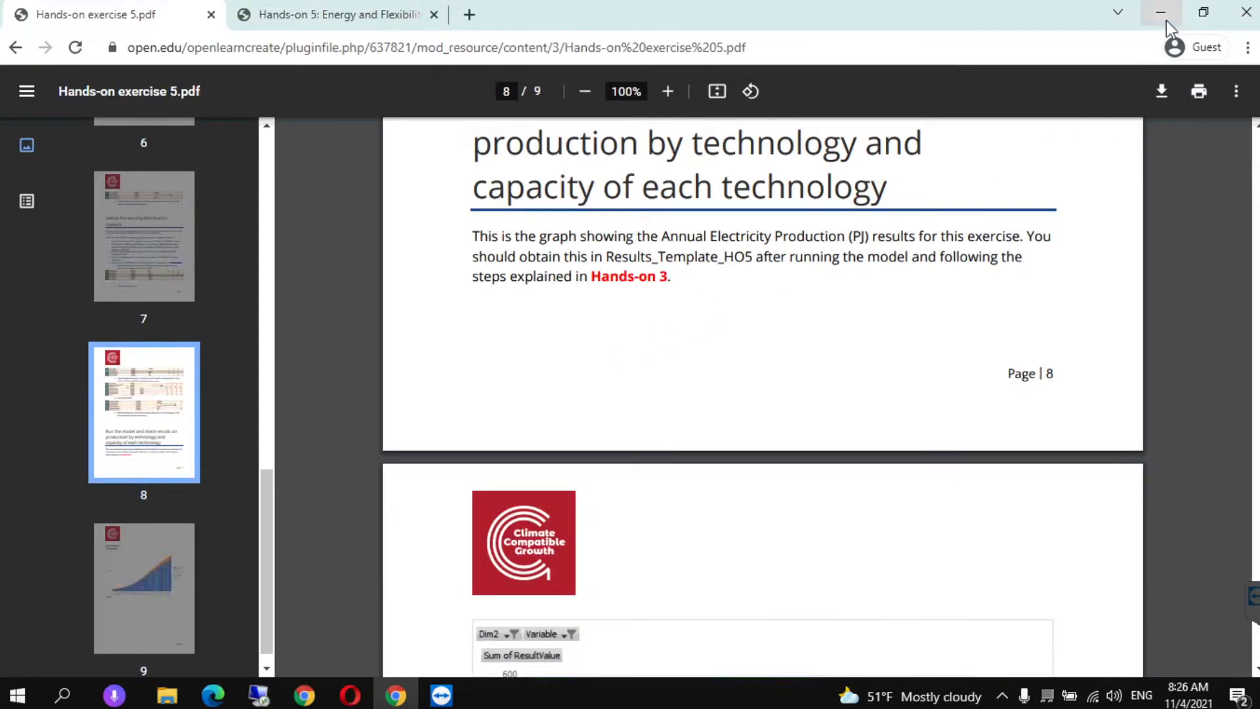
# Minimize the browser and launch clicSAND from C:\Program Files\clicSAND in File Explorer.
pyautogui.click(1164, 17)
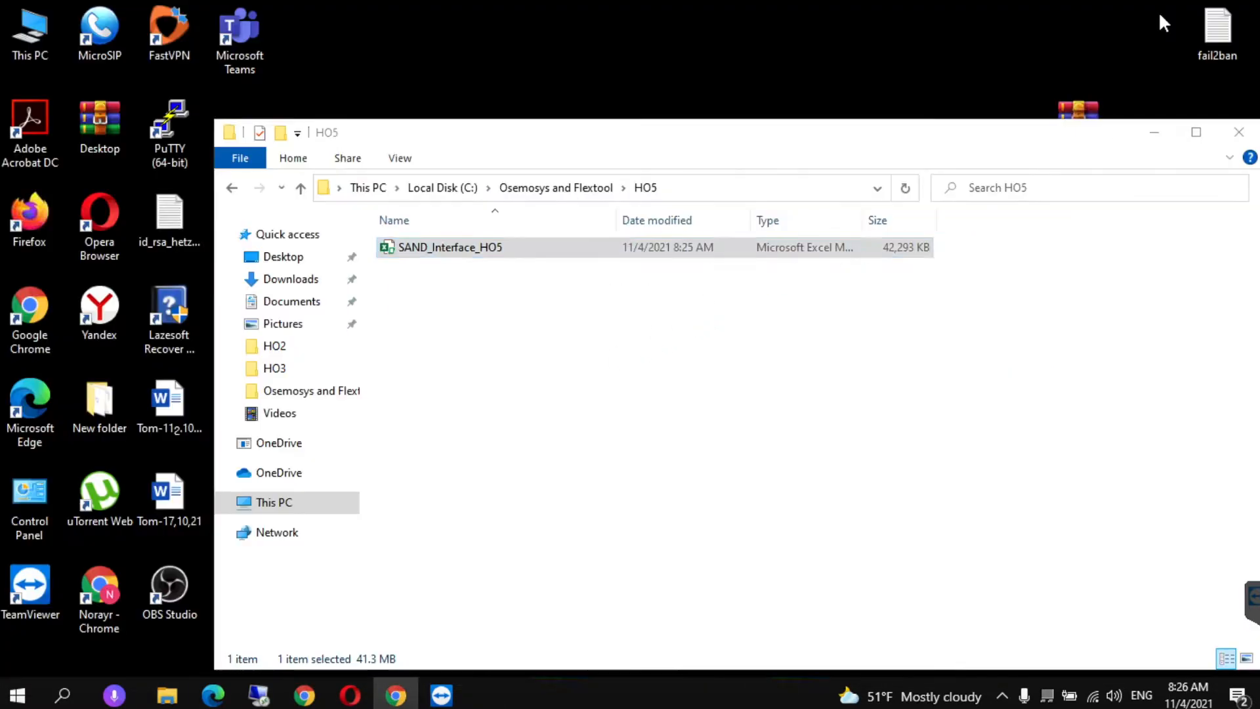
pyautogui.click(427, 187)
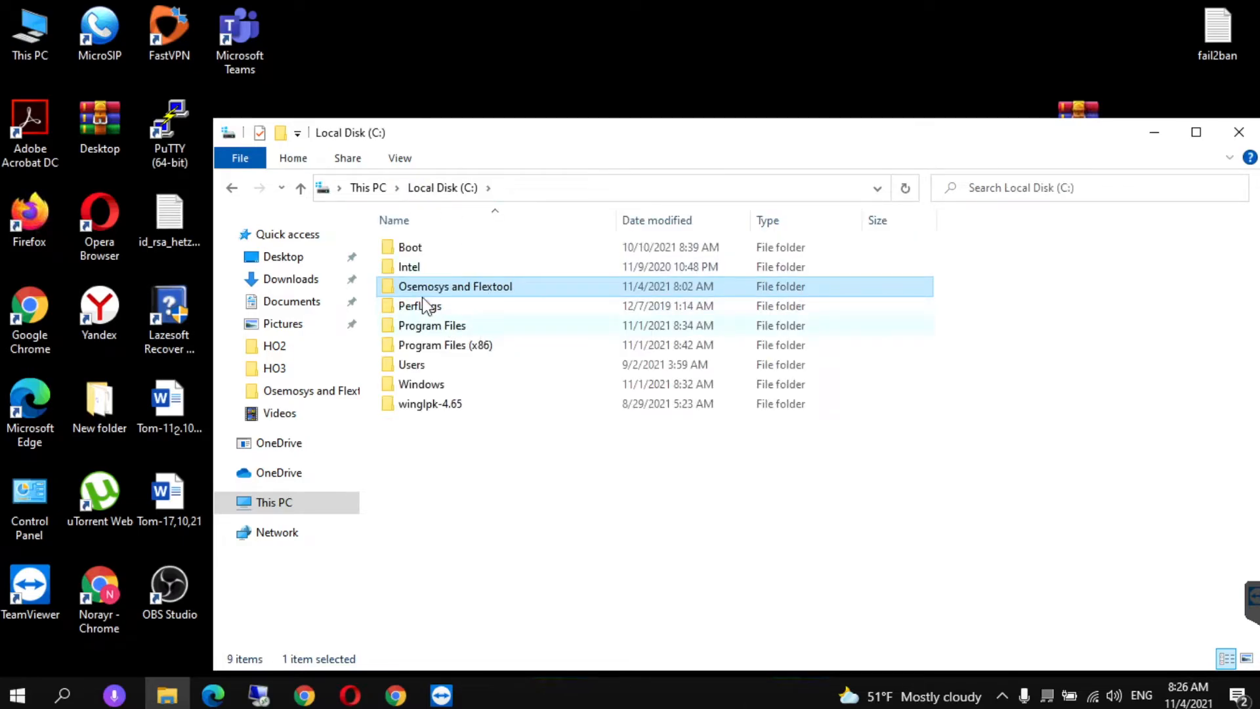
pyautogui.doubleClick(446, 325)
pyautogui.doubleClick(452, 266)
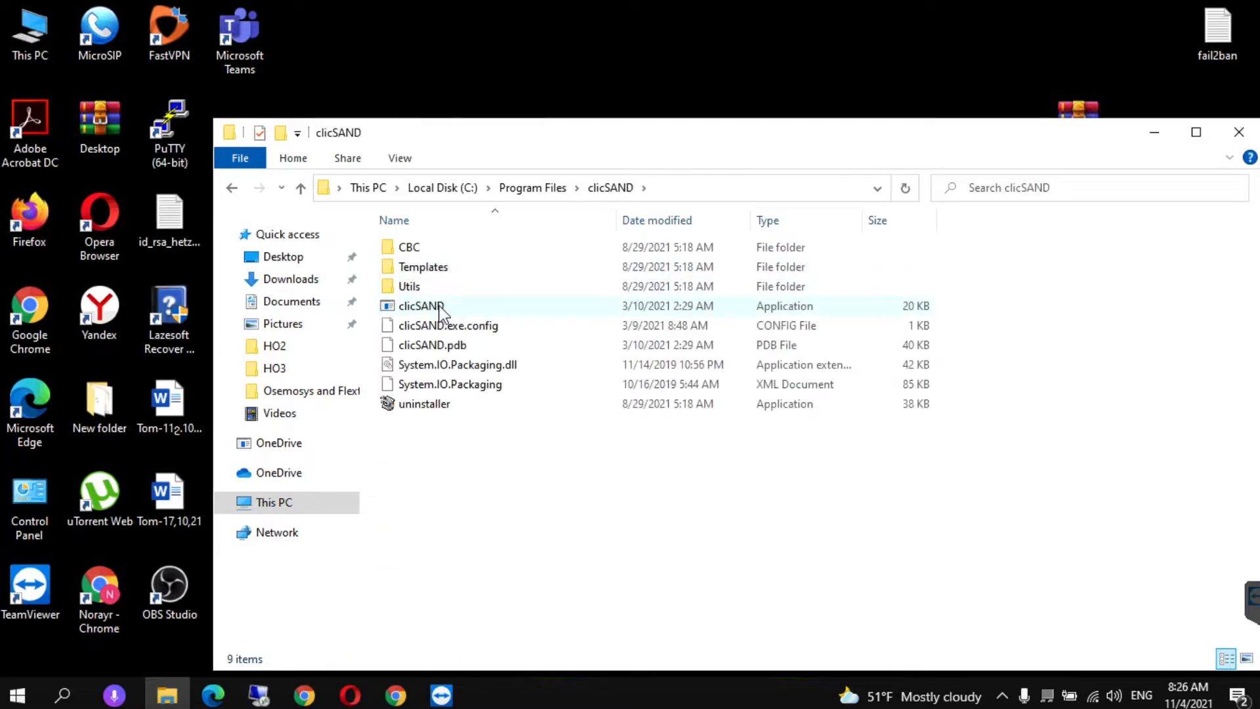
pyautogui.doubleClick(440, 308)
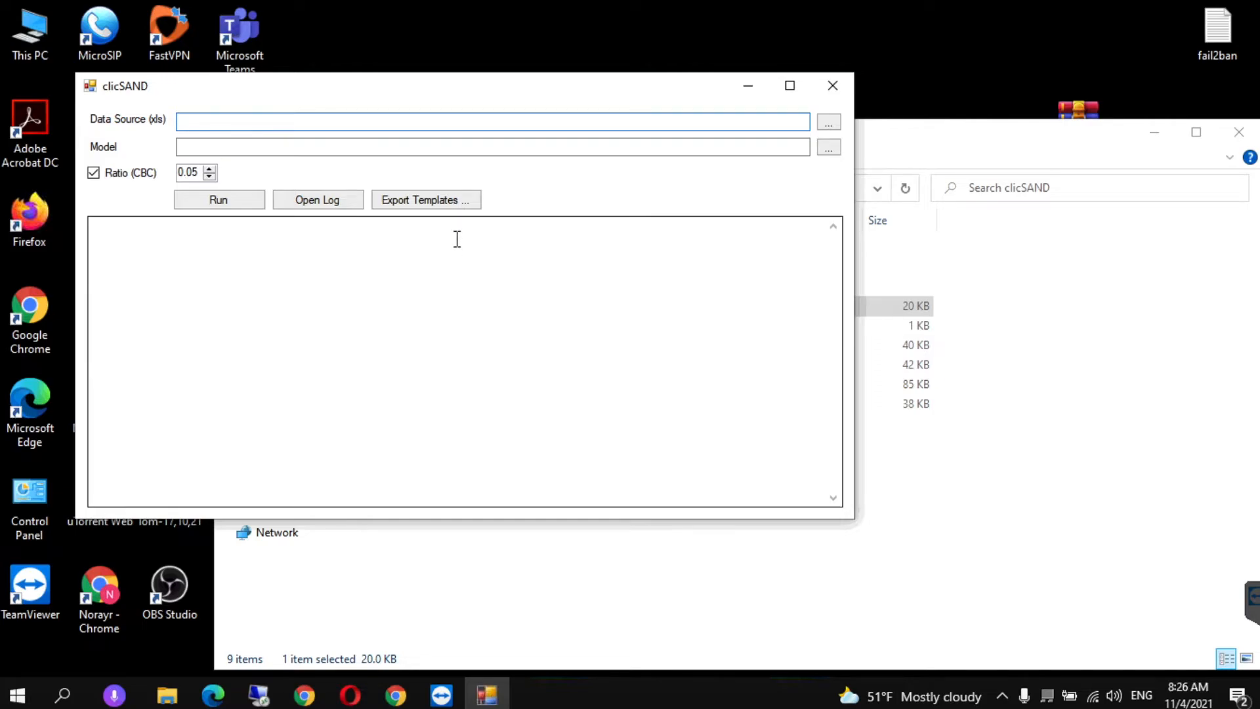
# Export the clicSAND templates to the folder C:\Osemosys and Flextool\HO5.
pyautogui.click(426, 201)
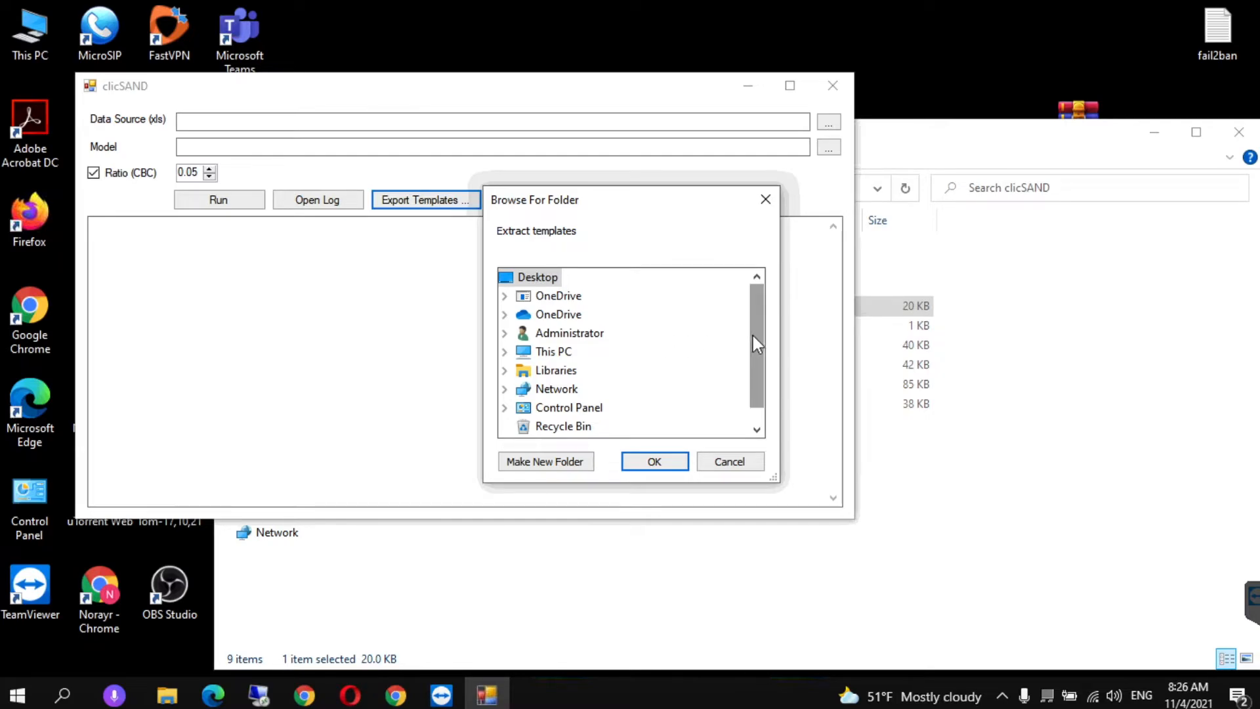
pyautogui.click(759, 359)
pyautogui.scroll(-1, 759, 379)
pyautogui.click(525, 333)
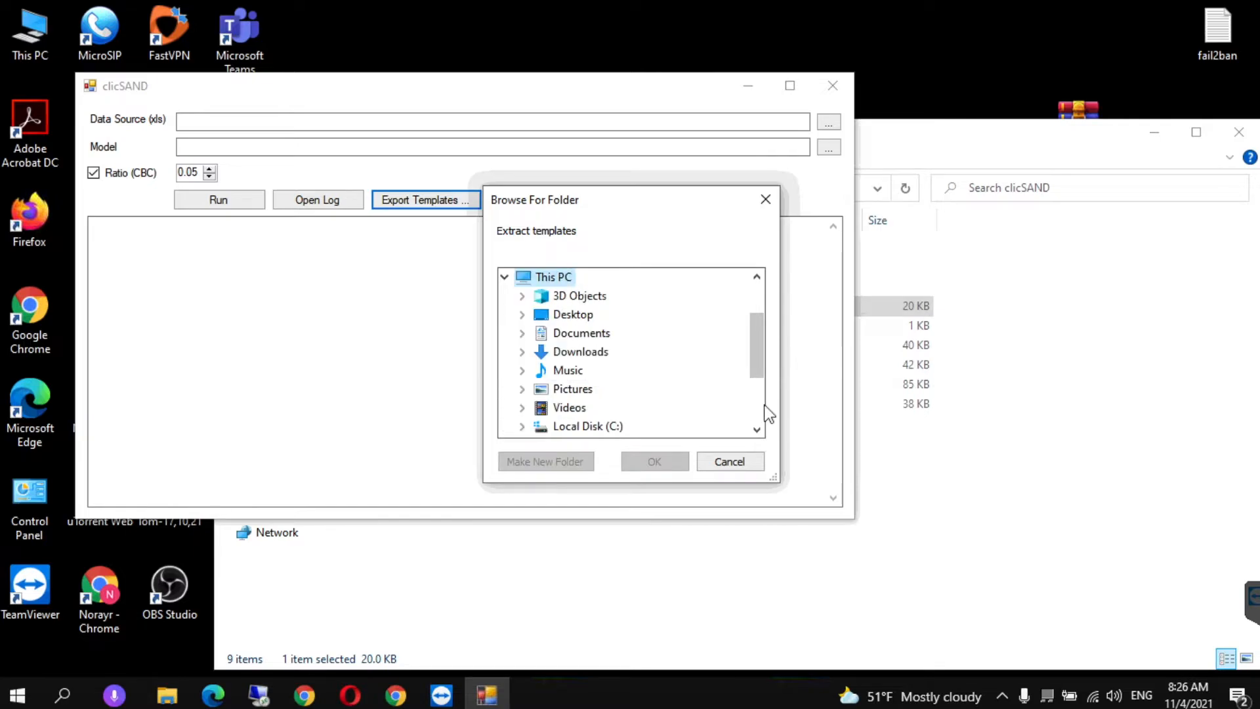
pyautogui.click(578, 426)
pyautogui.click(590, 332)
pyautogui.click(600, 408)
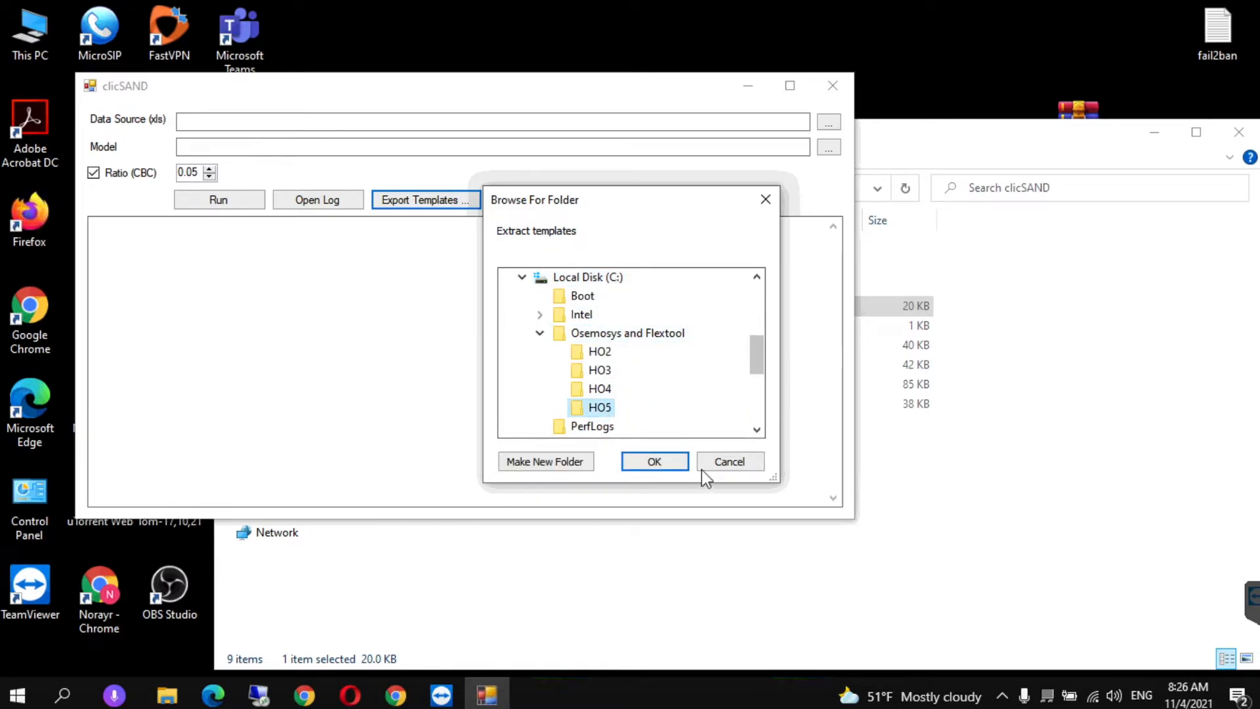
pyautogui.click(653, 464)
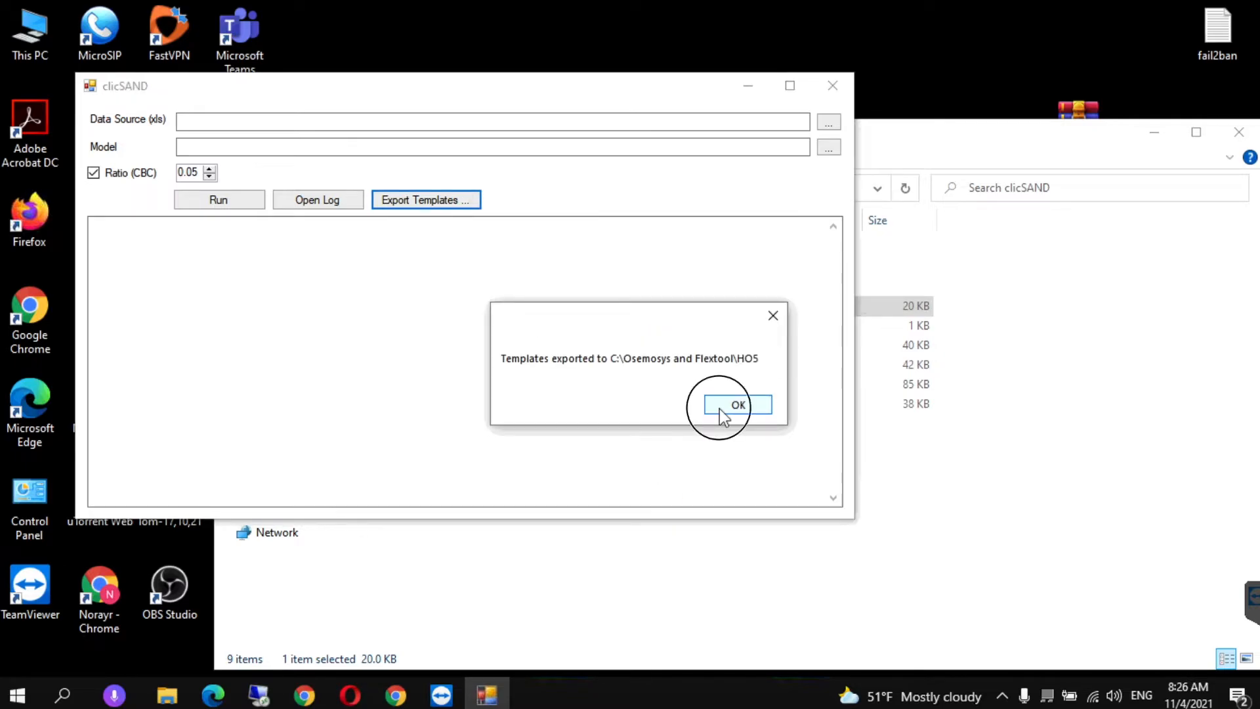
pyautogui.click(720, 407)
# In File Explorer, delete the CCG-SAND Interface v.12 file from the Osemosys and Flextool\HO5 folder.
pyautogui.click(963, 466)
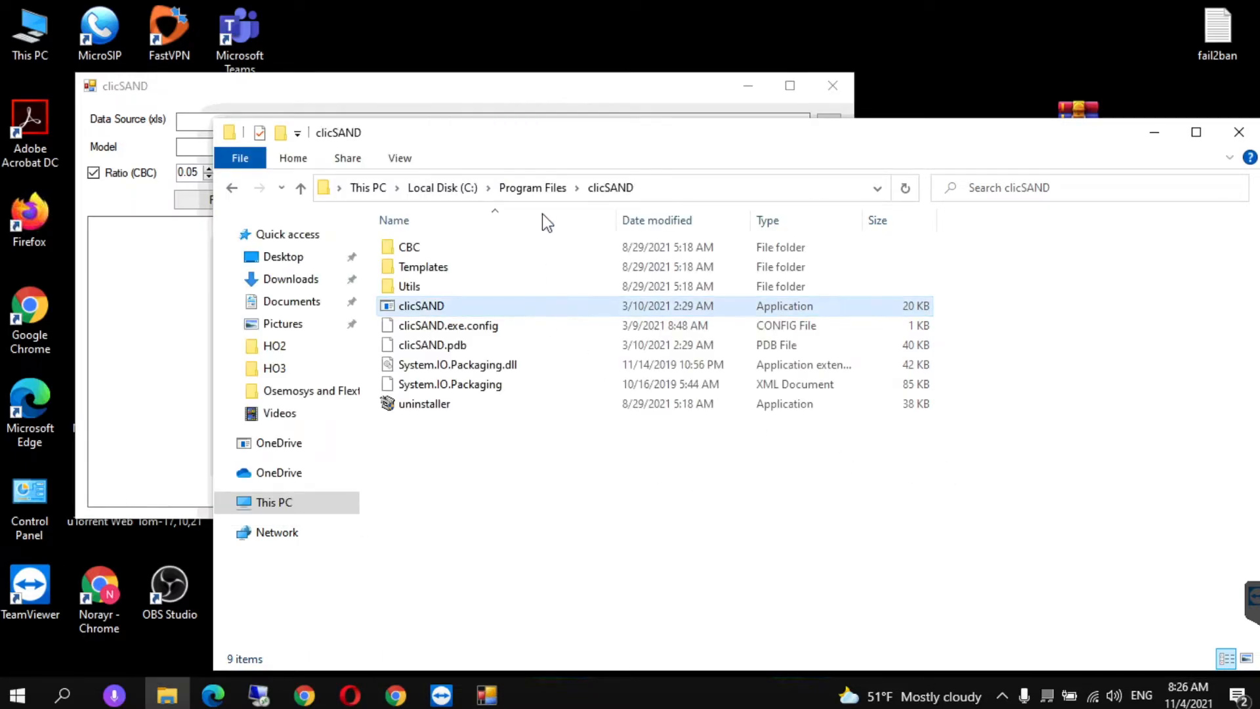
pyautogui.click(283, 392)
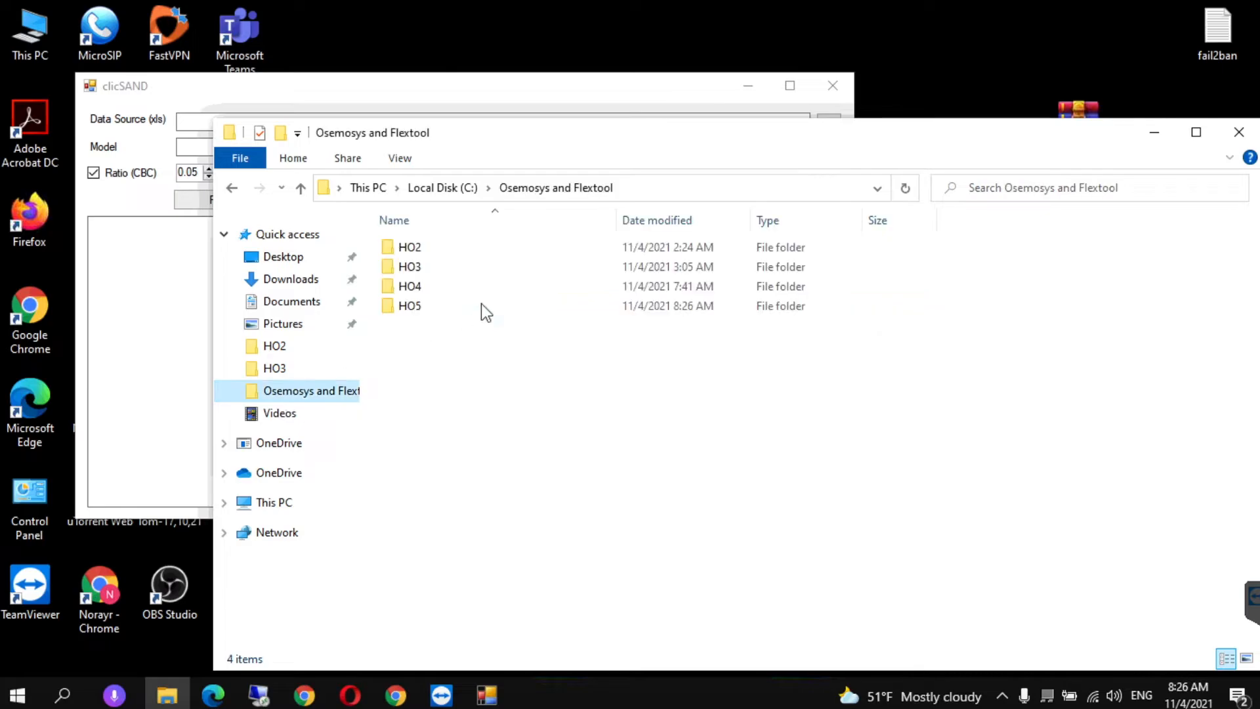
pyautogui.doubleClick(413, 313)
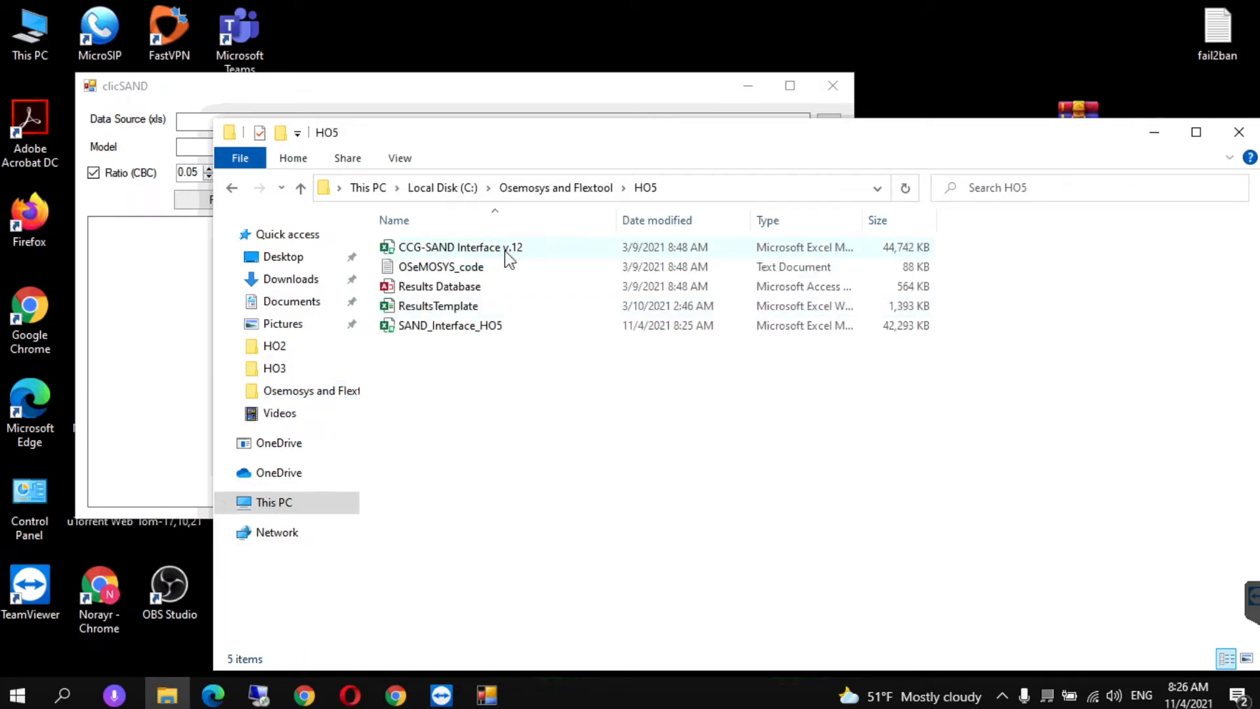
pyautogui.click(505, 250)
pyautogui.rightClick(505, 251)
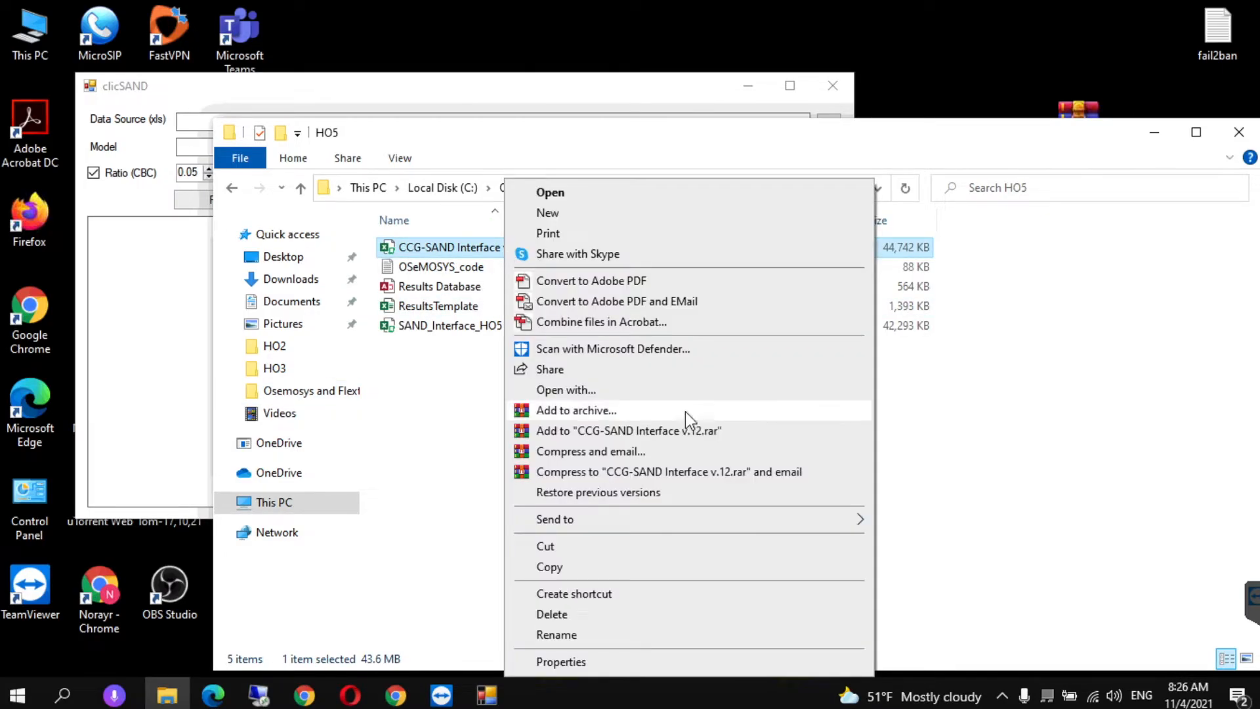
pyautogui.click(552, 614)
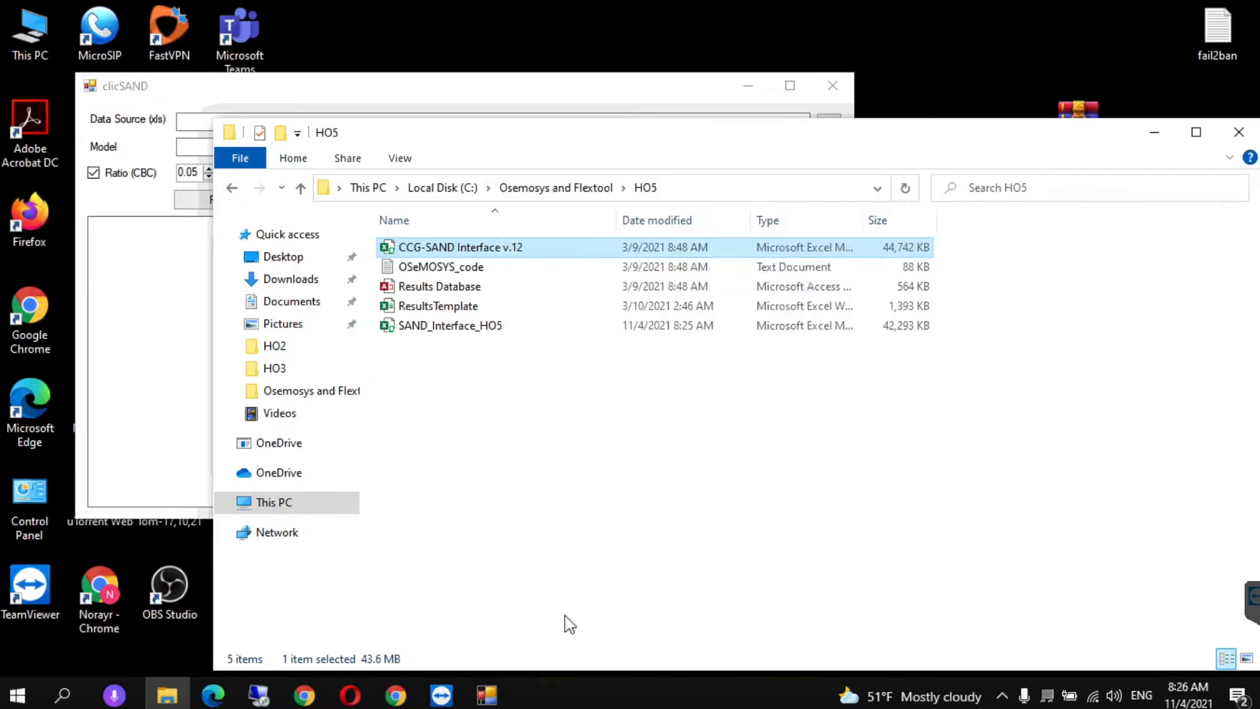
# In clicSAND, choose SAND_Interface_HO5 from the HO5 folder as the data source.
pyautogui.click(163, 303)
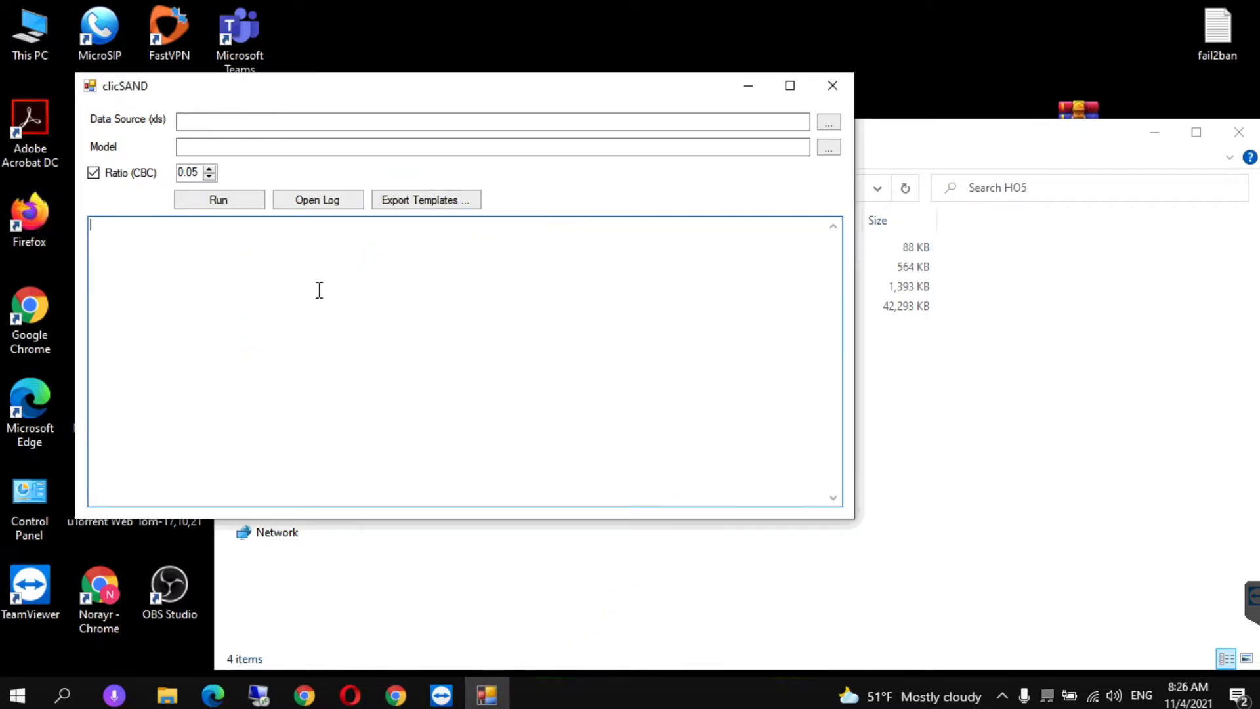
pyautogui.click(829, 123)
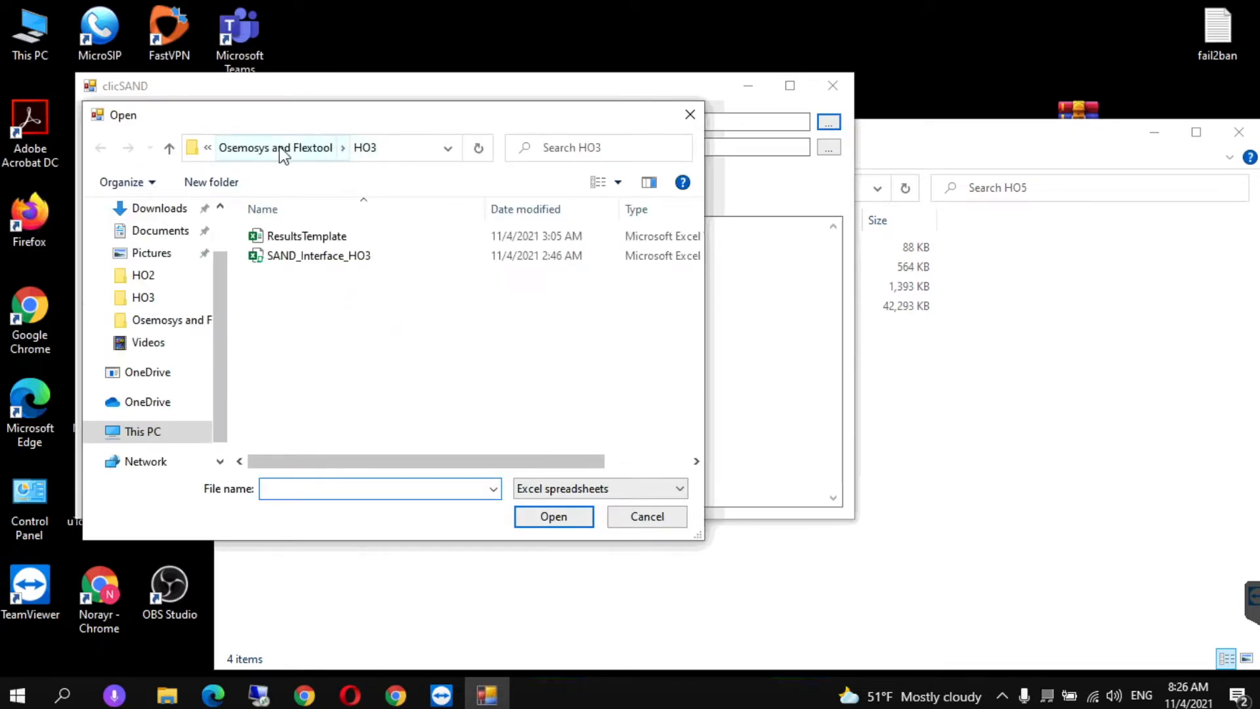
pyautogui.click(152, 321)
pyautogui.doubleClick(313, 297)
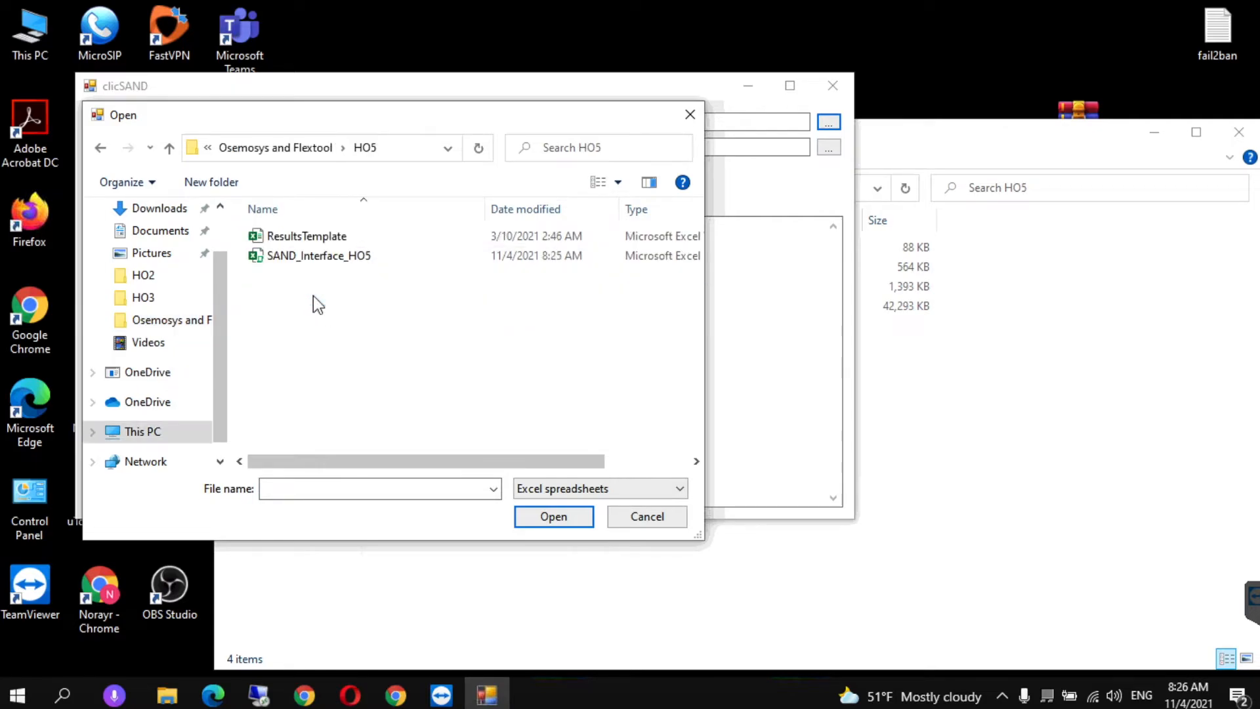
pyautogui.click(301, 257)
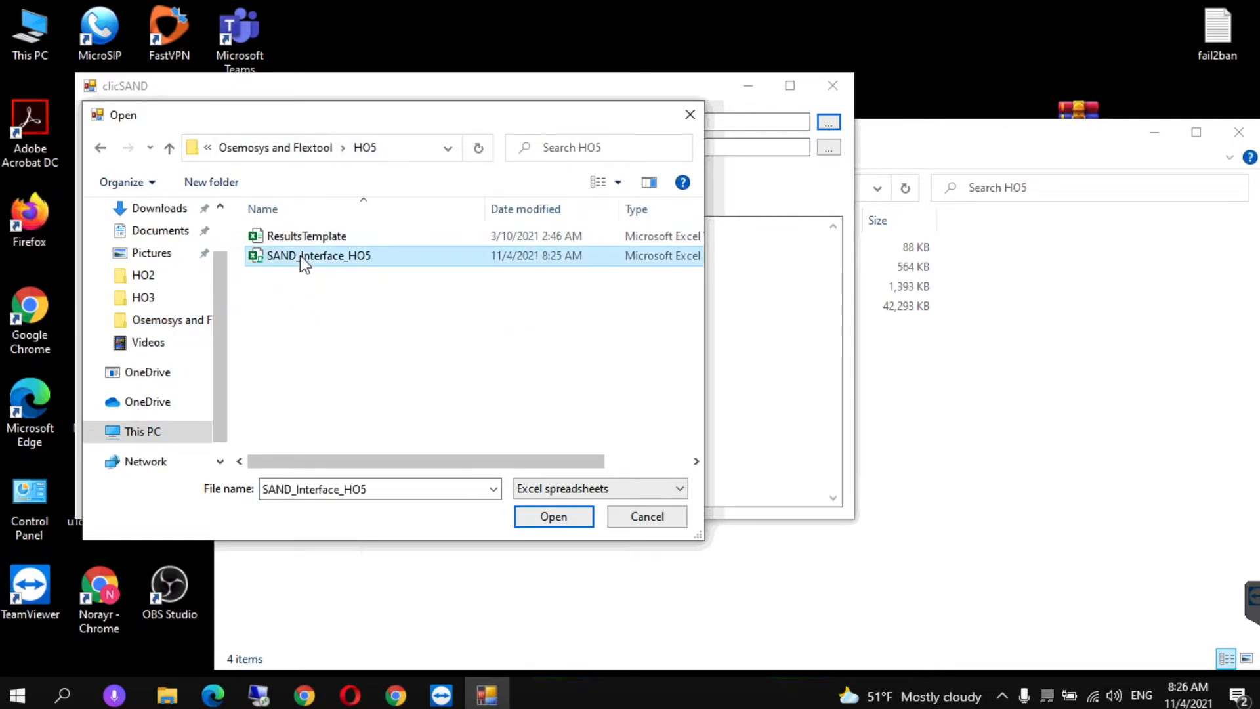
pyautogui.click(534, 517)
# Choose OSeMOSYS_code from the HO5 folder as the model, run it, and review the solver output to its end.
pyautogui.click(827, 148)
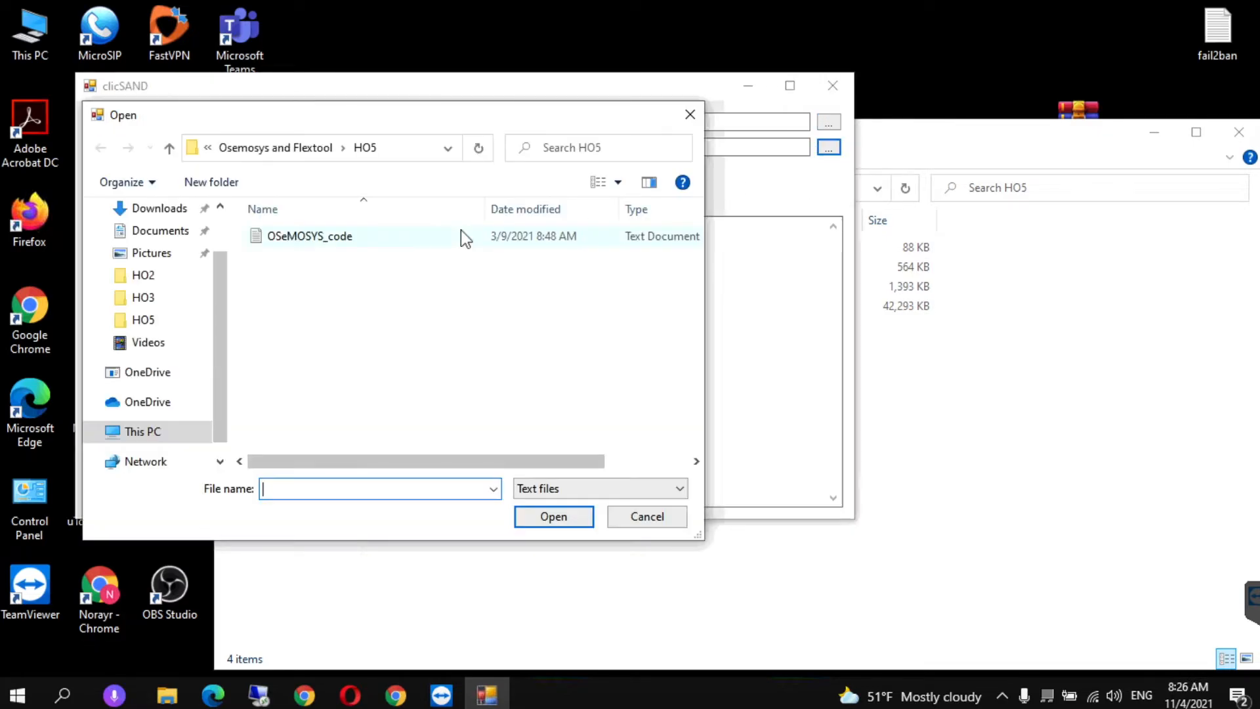
pyautogui.click(299, 238)
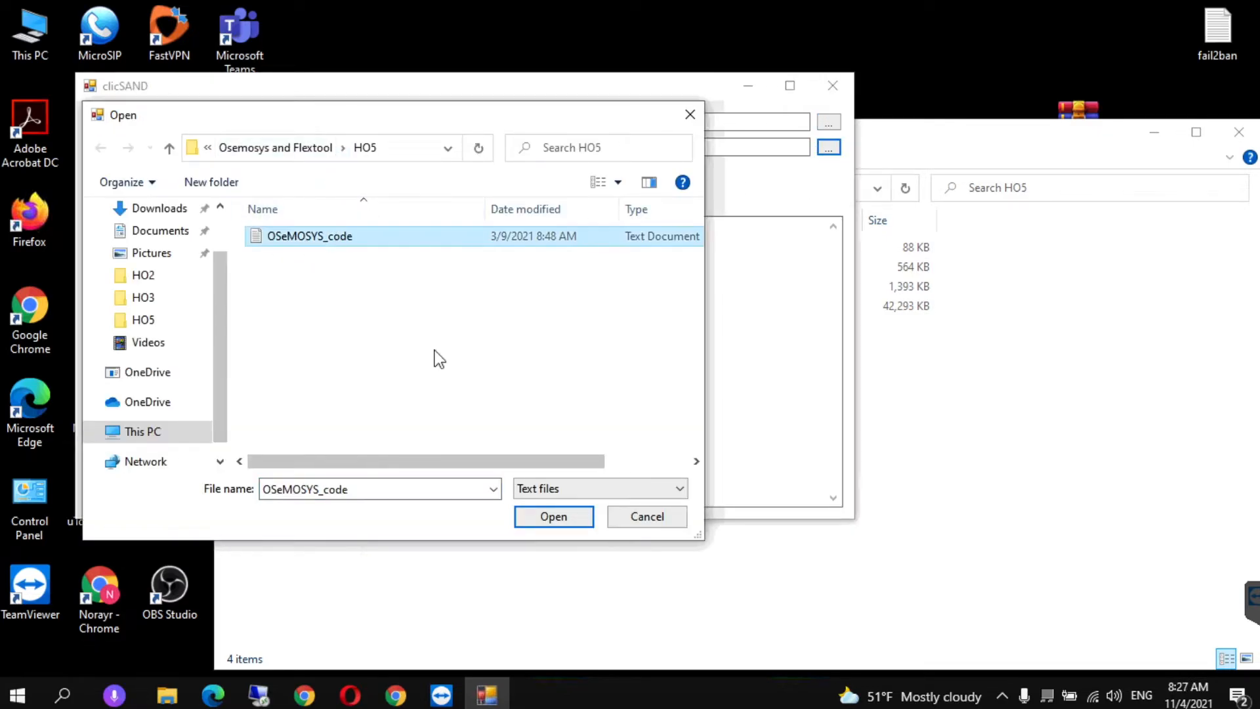
pyautogui.click(545, 516)
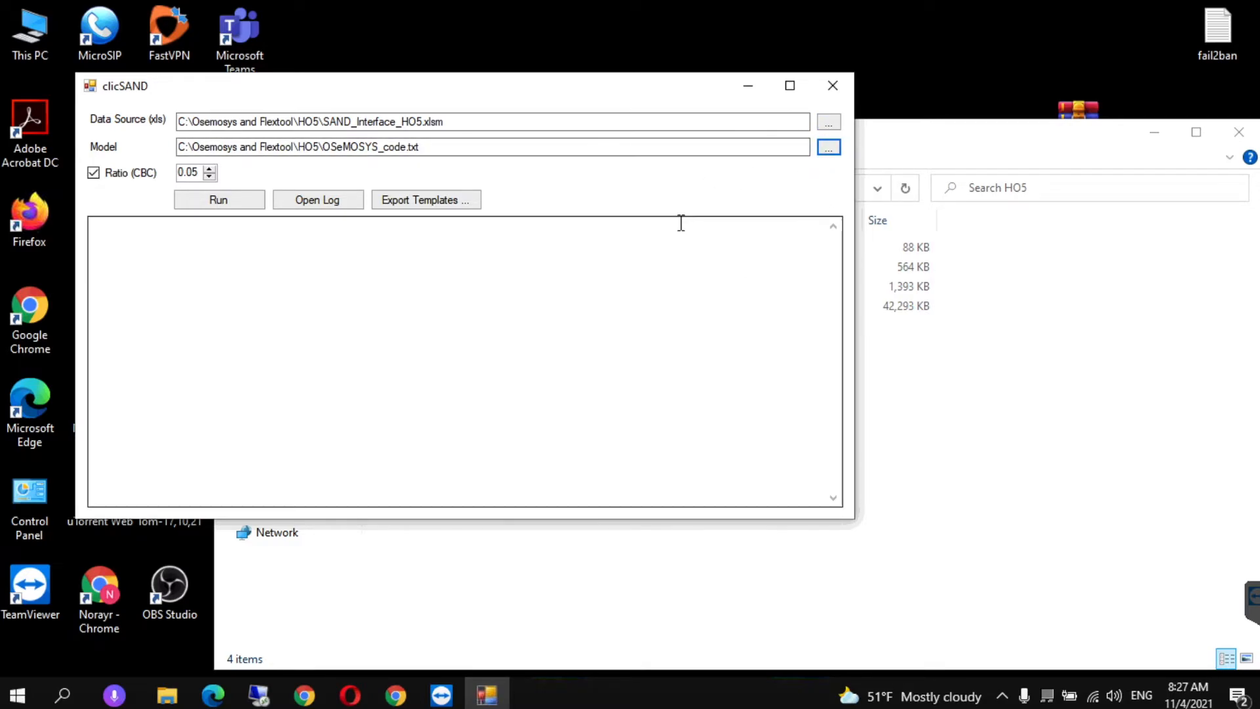
pyautogui.click(195, 206)
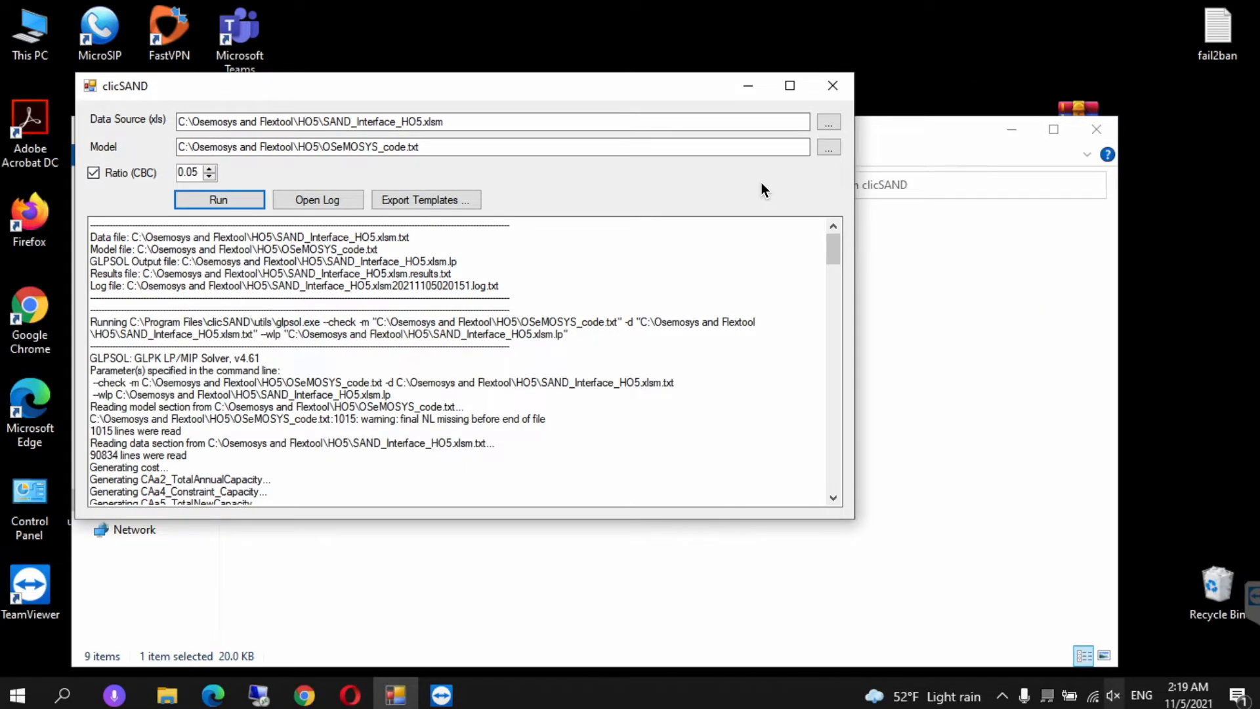
pyautogui.moveTo(832, 248); pyautogui.dragTo(830, 489)
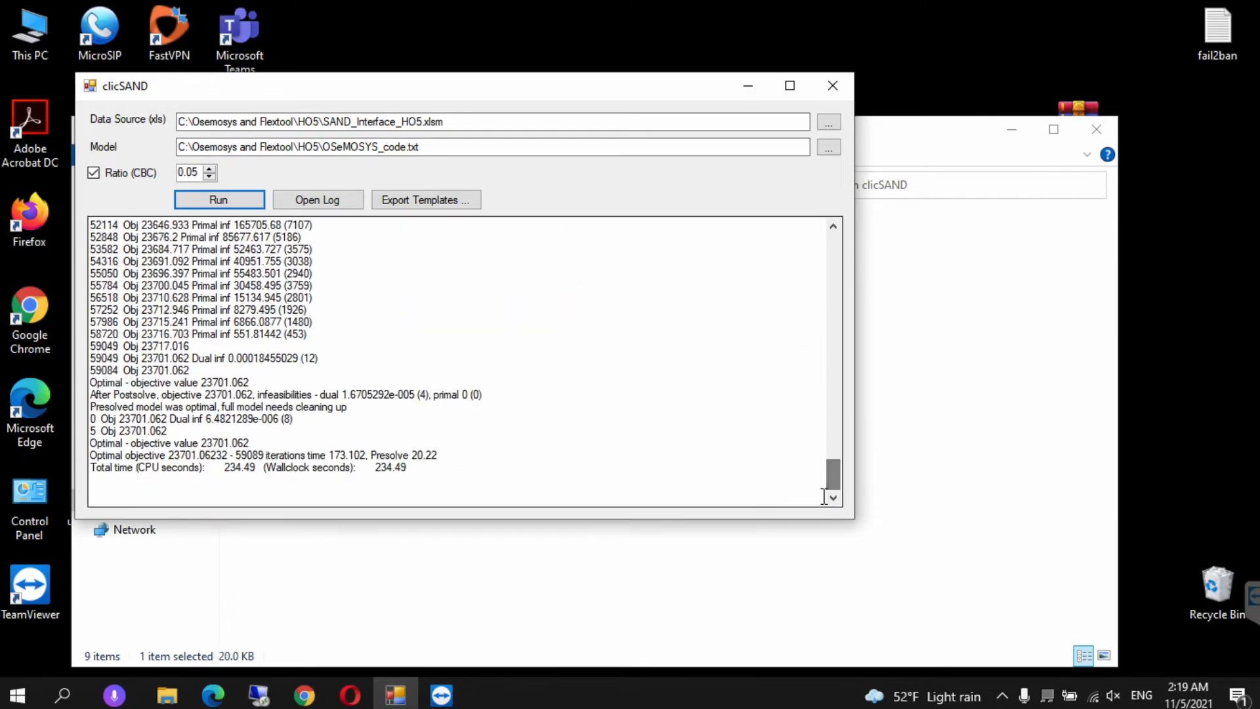
# In File Explorer, rename SAND_Interface_HO5.xlsm.results in the HO5 folder as HO5_results.
pyautogui.click(932, 479)
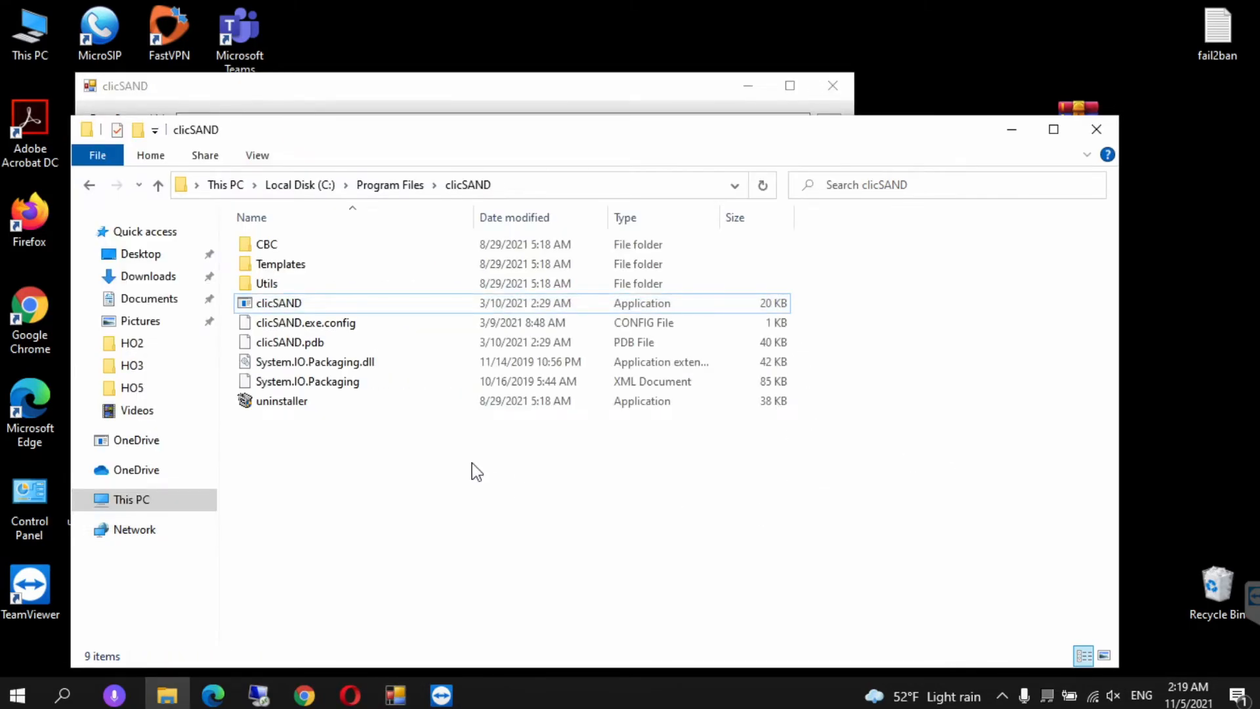
pyautogui.click(133, 389)
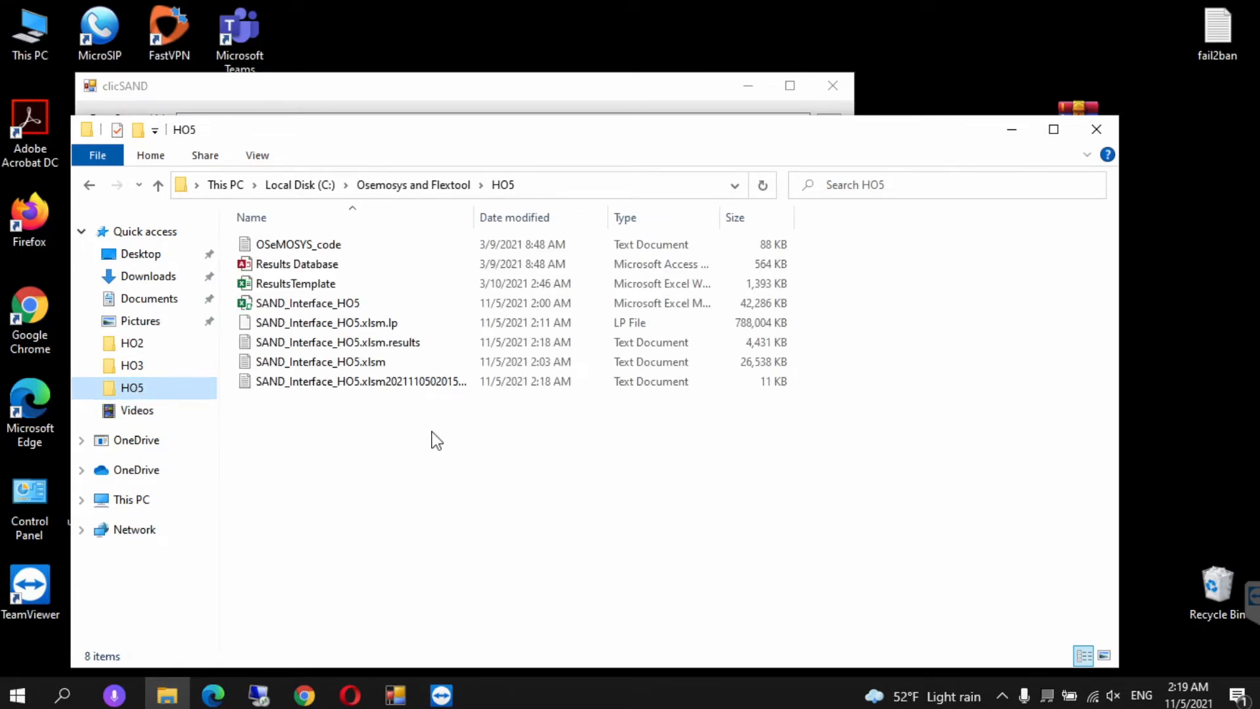
pyautogui.click(308, 345)
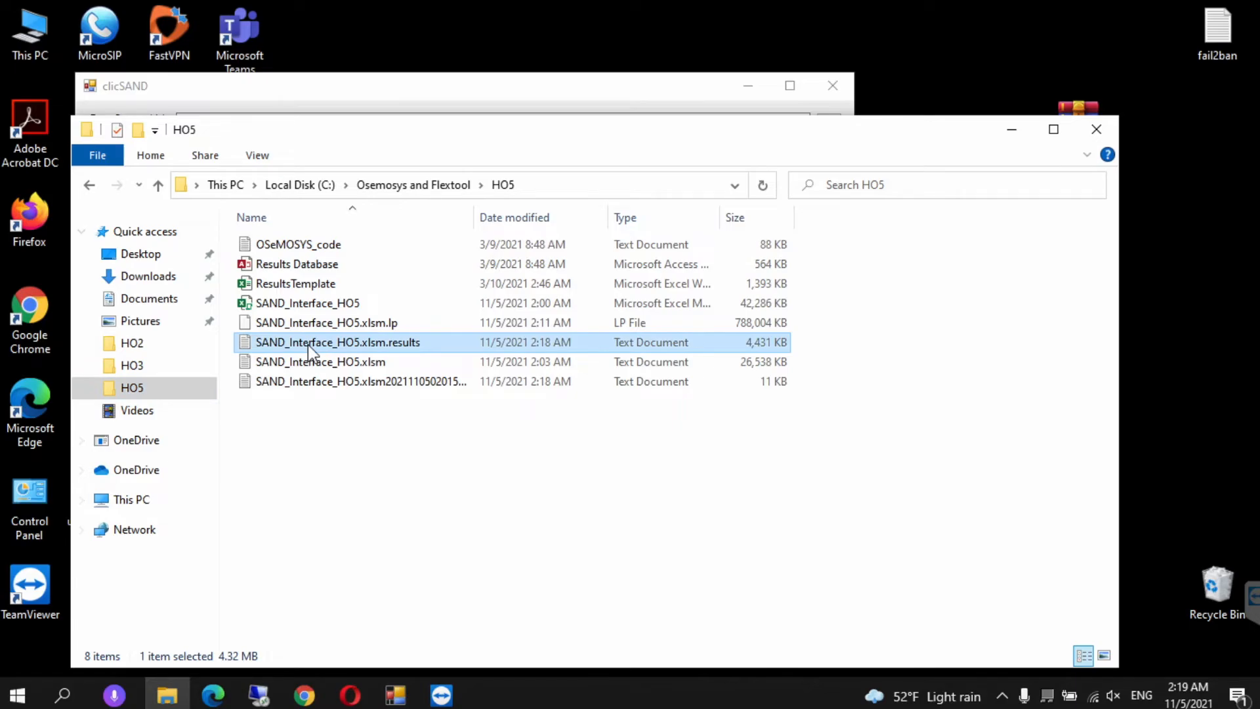
pyautogui.rightClick(308, 344)
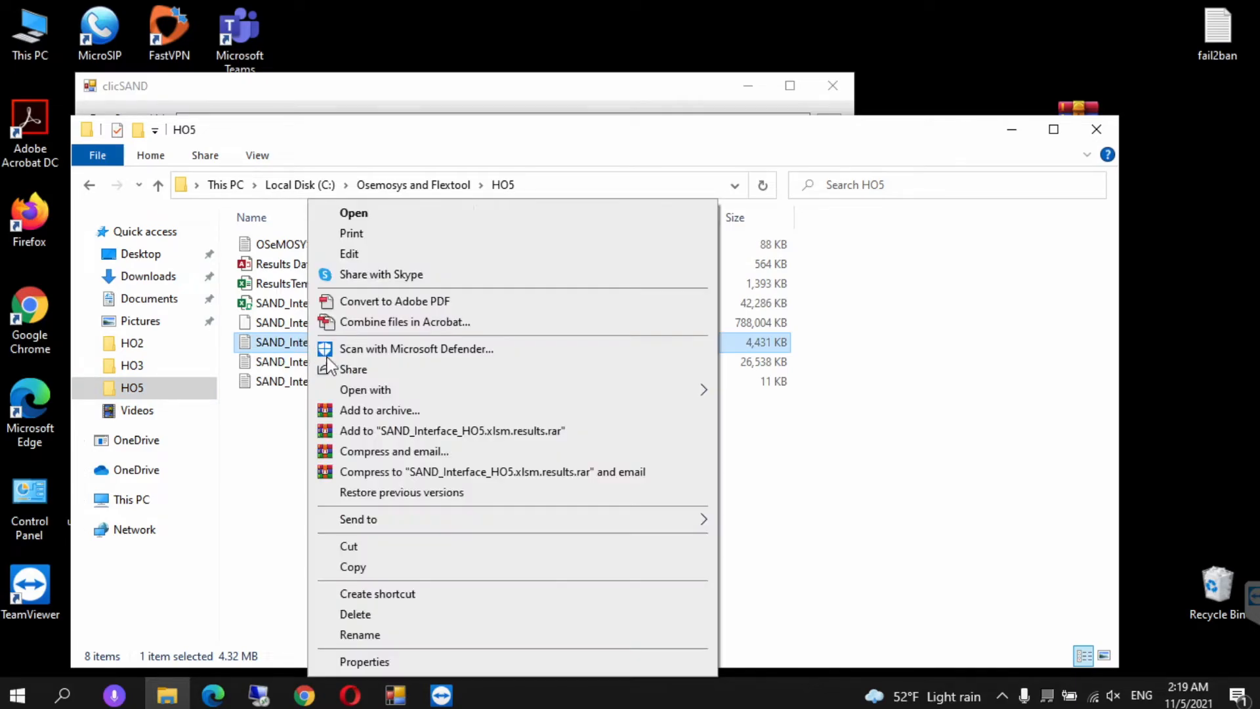
pyautogui.click(360, 636)
pyautogui.write('HO5')
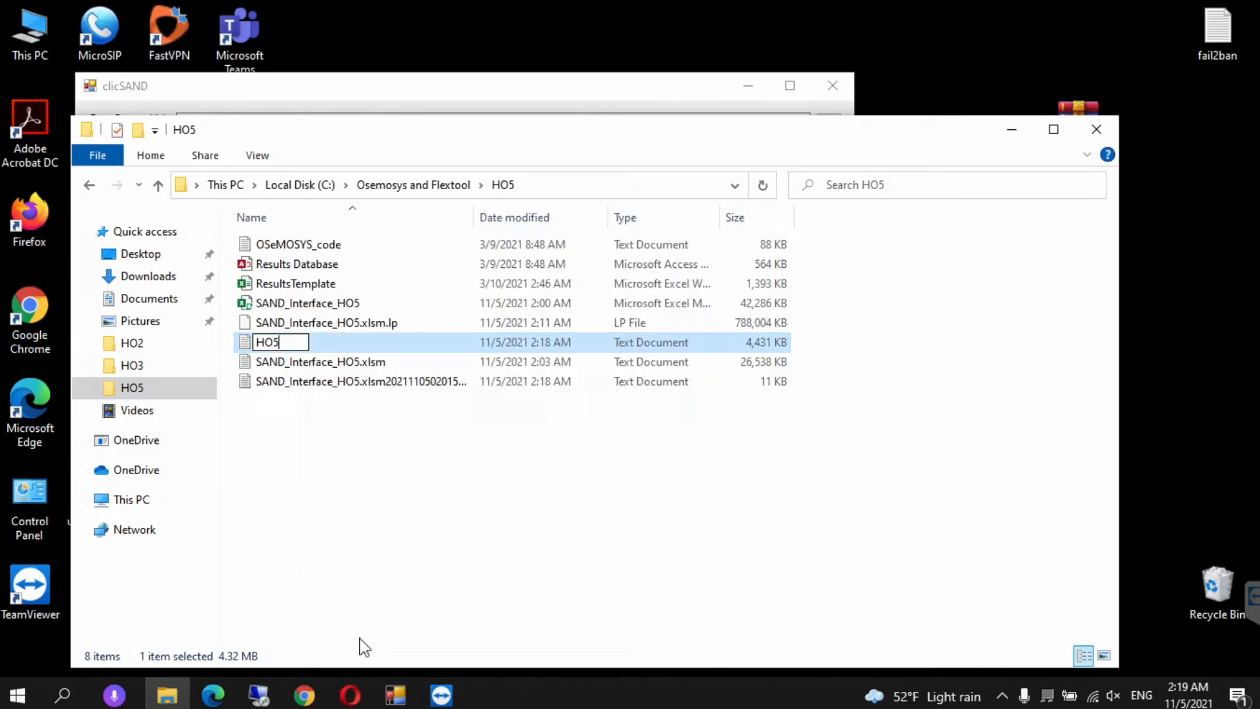
pyautogui.write('_results')
pyautogui.click(463, 516)
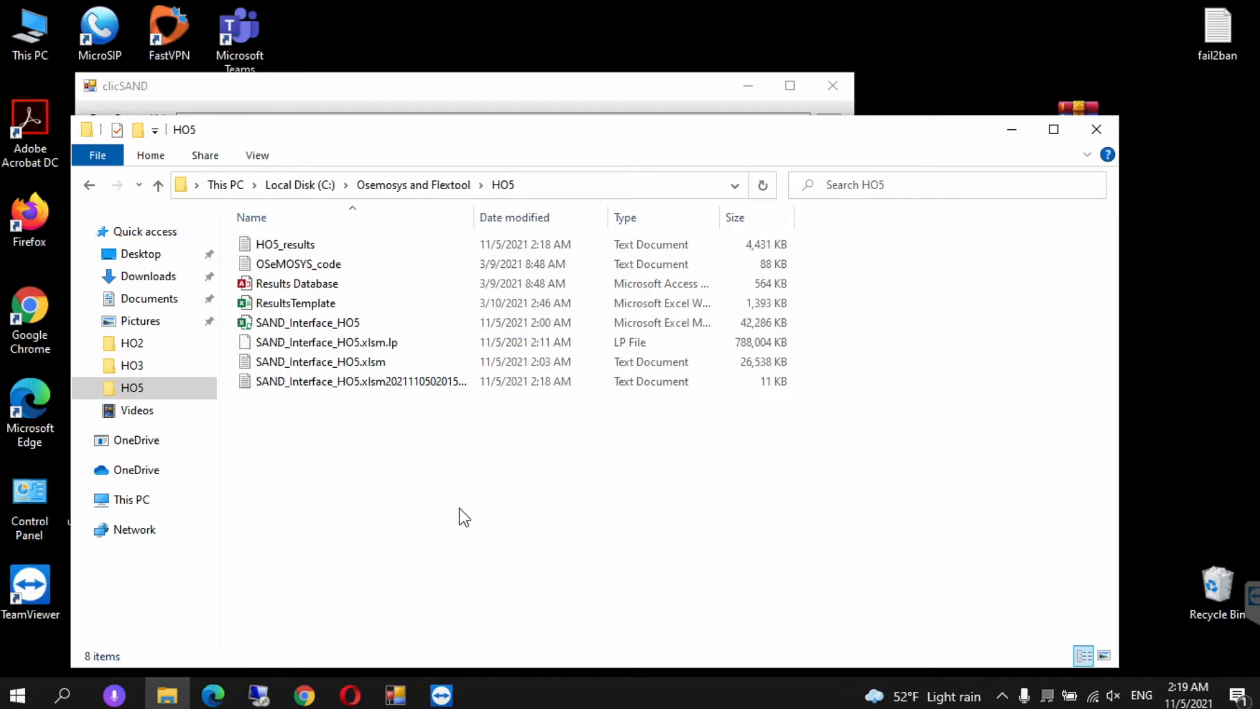
# Open Results Database from the HO5 folder in Access, enable its content and run Macro1.
pyautogui.doubleClick(292, 287)
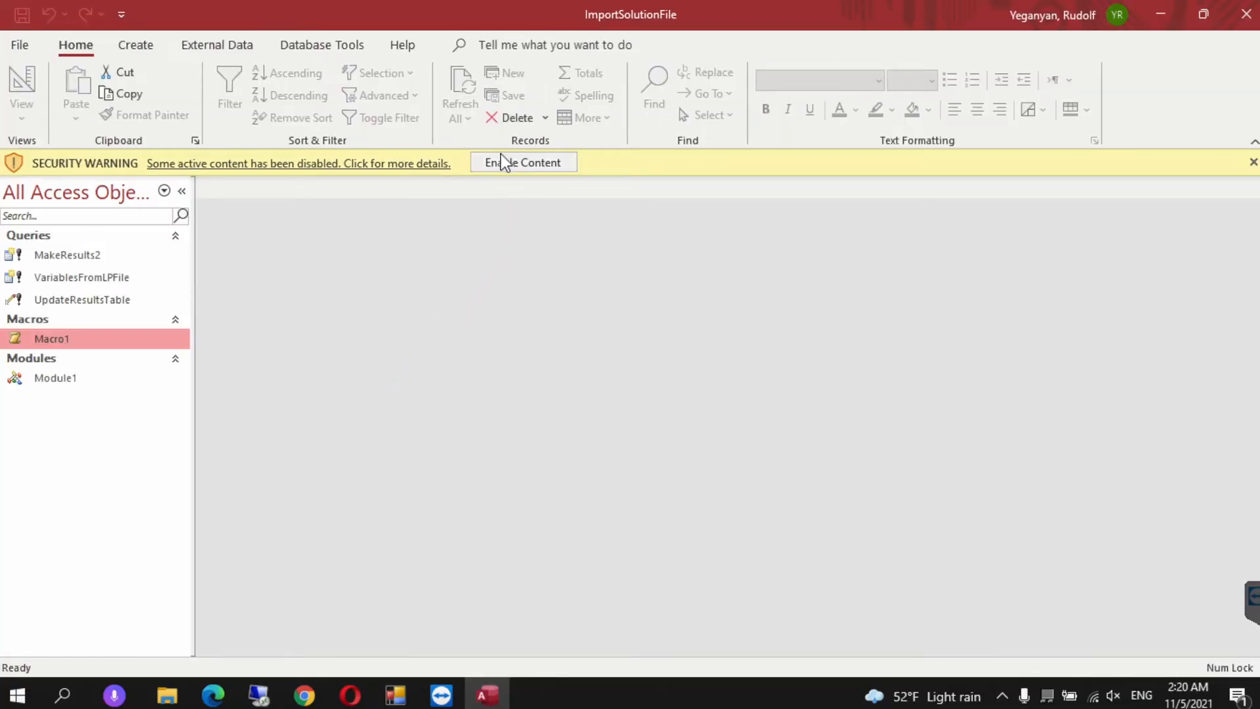
pyautogui.click(502, 161)
pyautogui.click(75, 312)
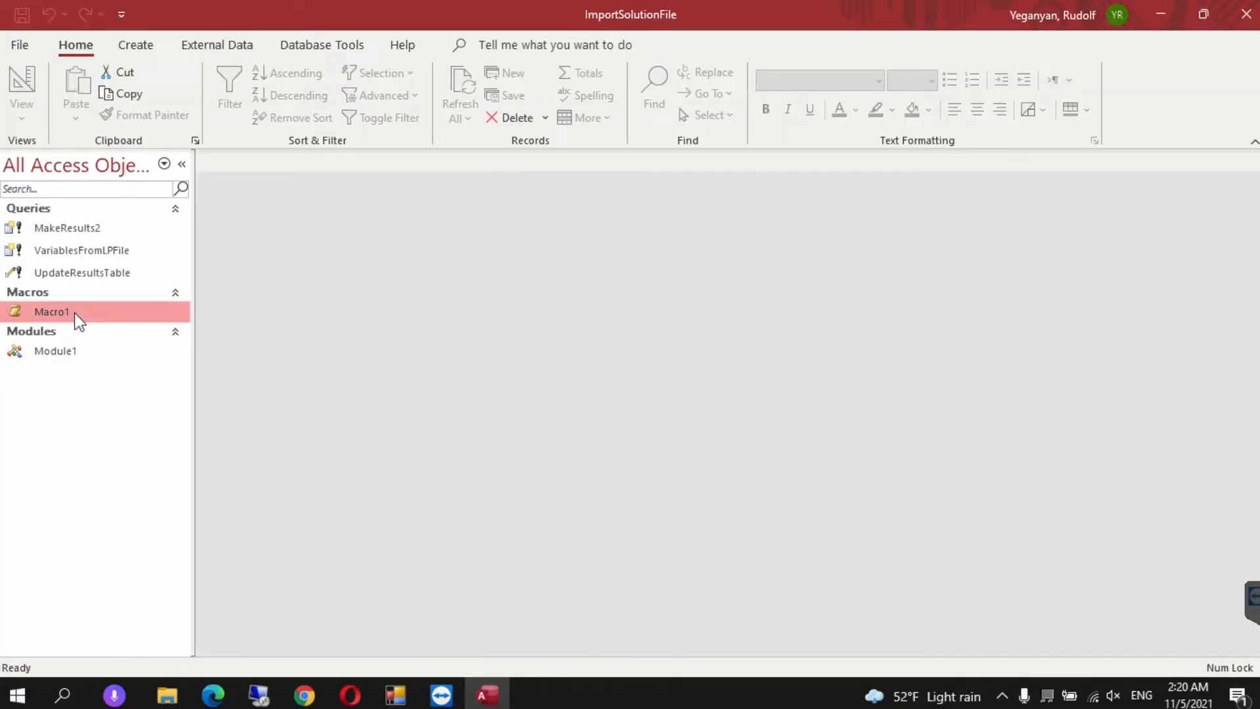
pyautogui.rightClick(73, 312)
pyautogui.click(106, 323)
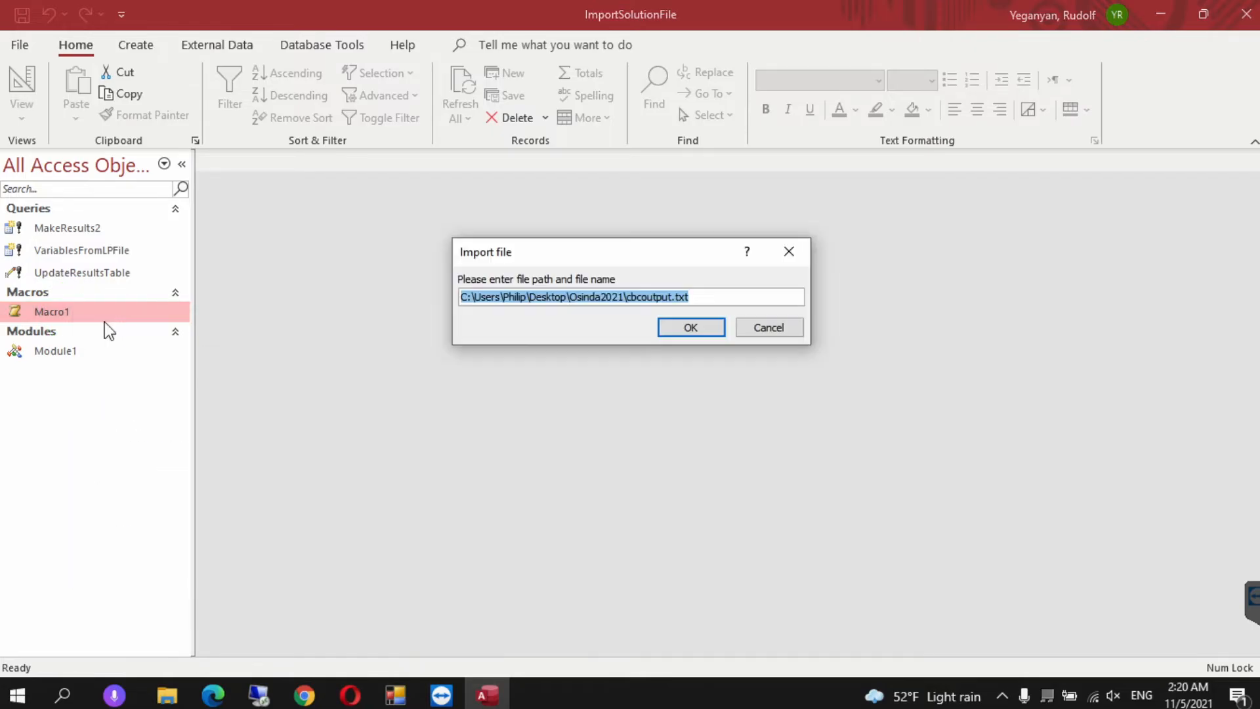
# Set the macro's import file to C:\Osemosys and Flextool\HO5\HO5_results.txt, copying the folder path from File Explorer, and start the import.
pyautogui.click(168, 694)
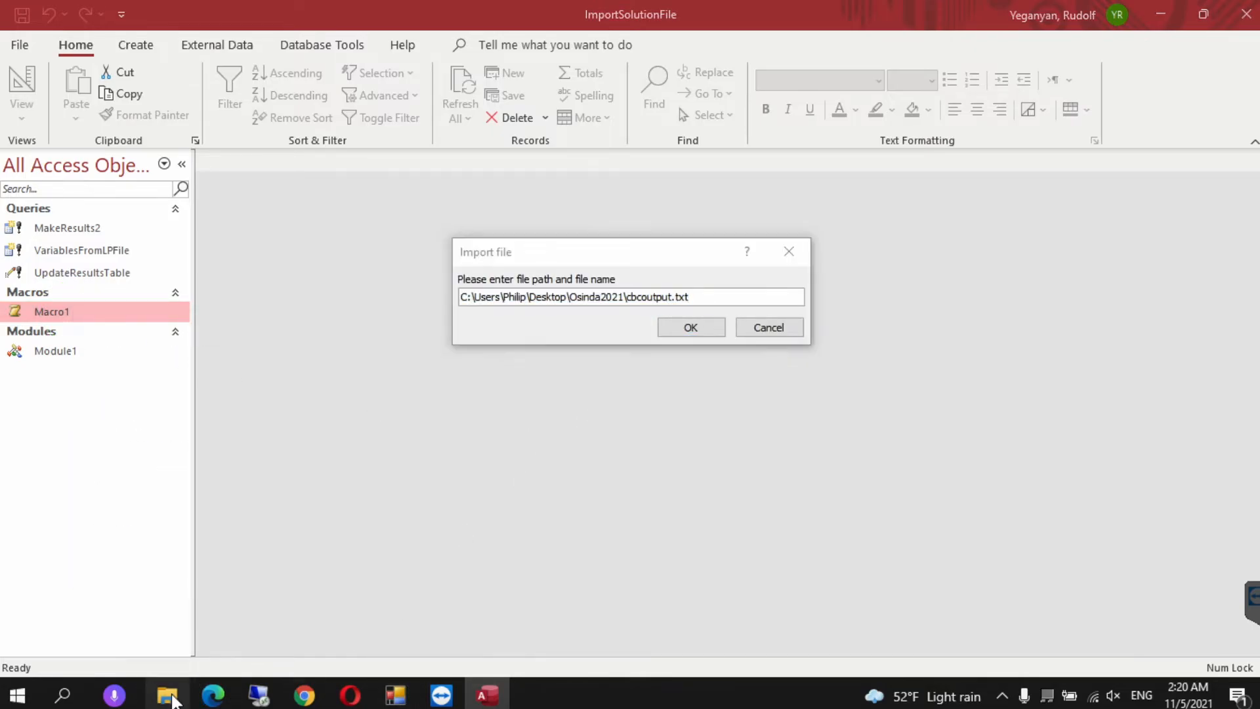
pyautogui.click(561, 184)
pyautogui.hotkey('ctrl', 'c')
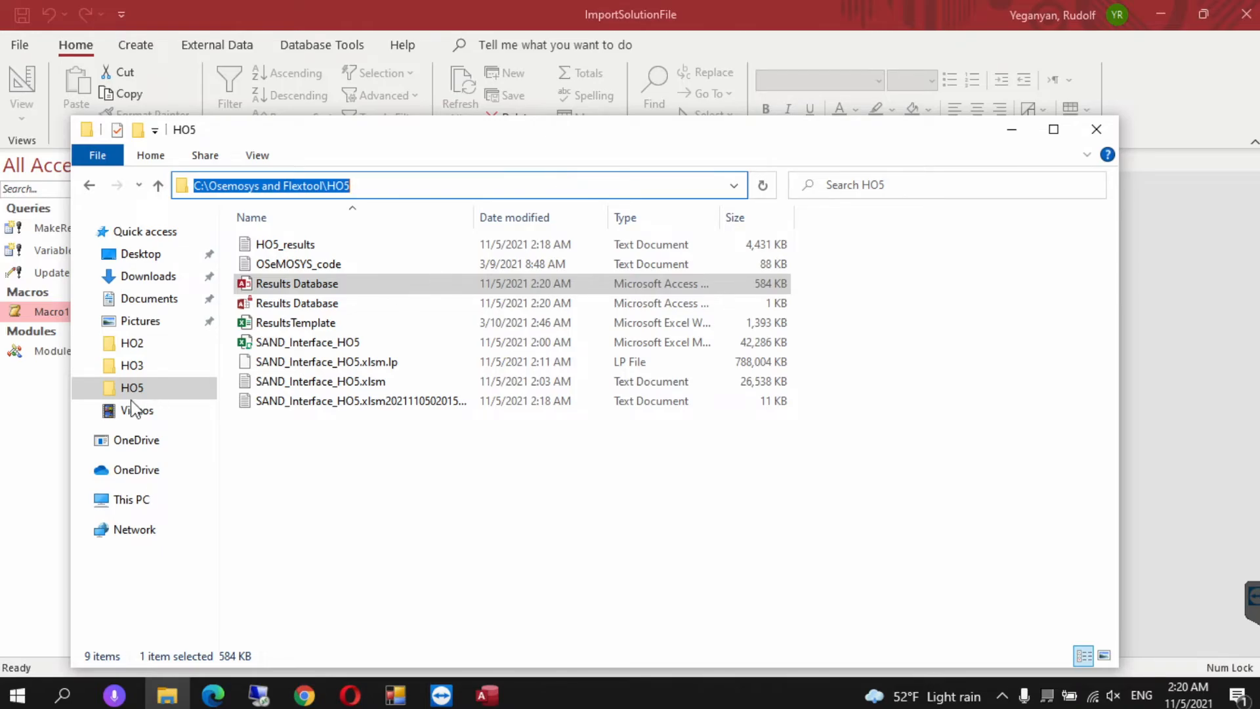
pyautogui.click(32, 425)
pyautogui.hotkey('ctrl', 'v')
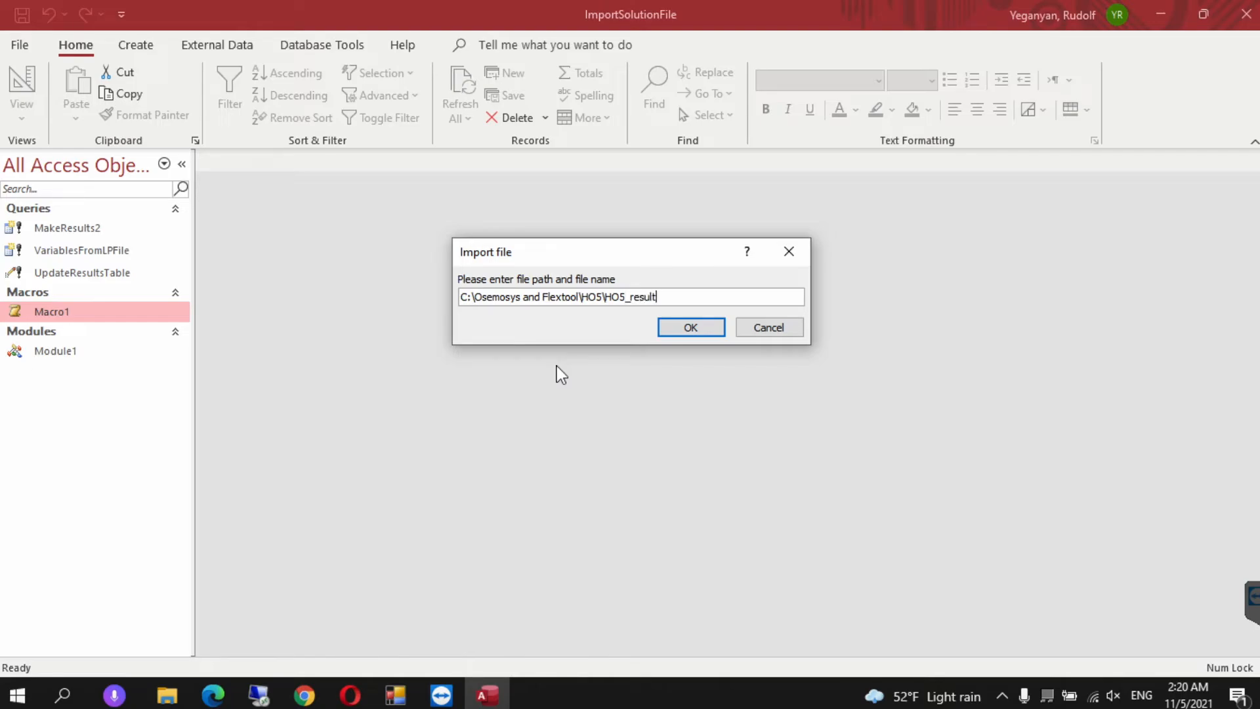
pyautogui.write('.txt')
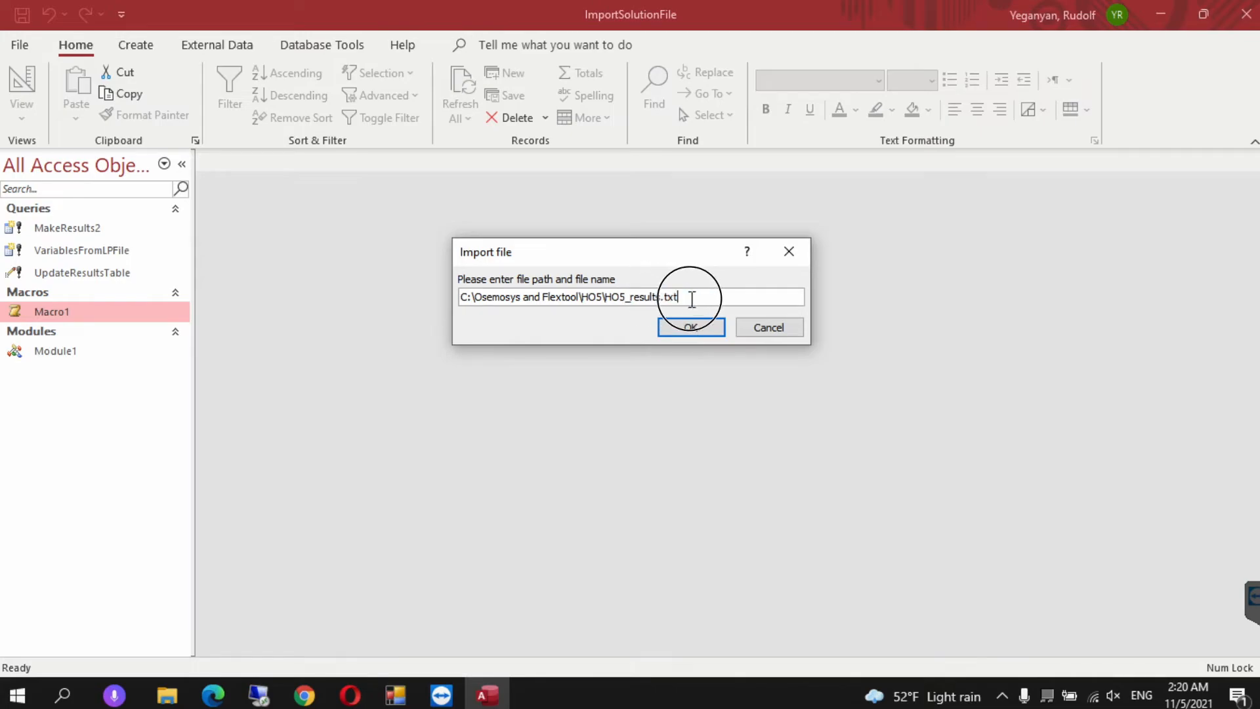
pyautogui.click(679, 327)
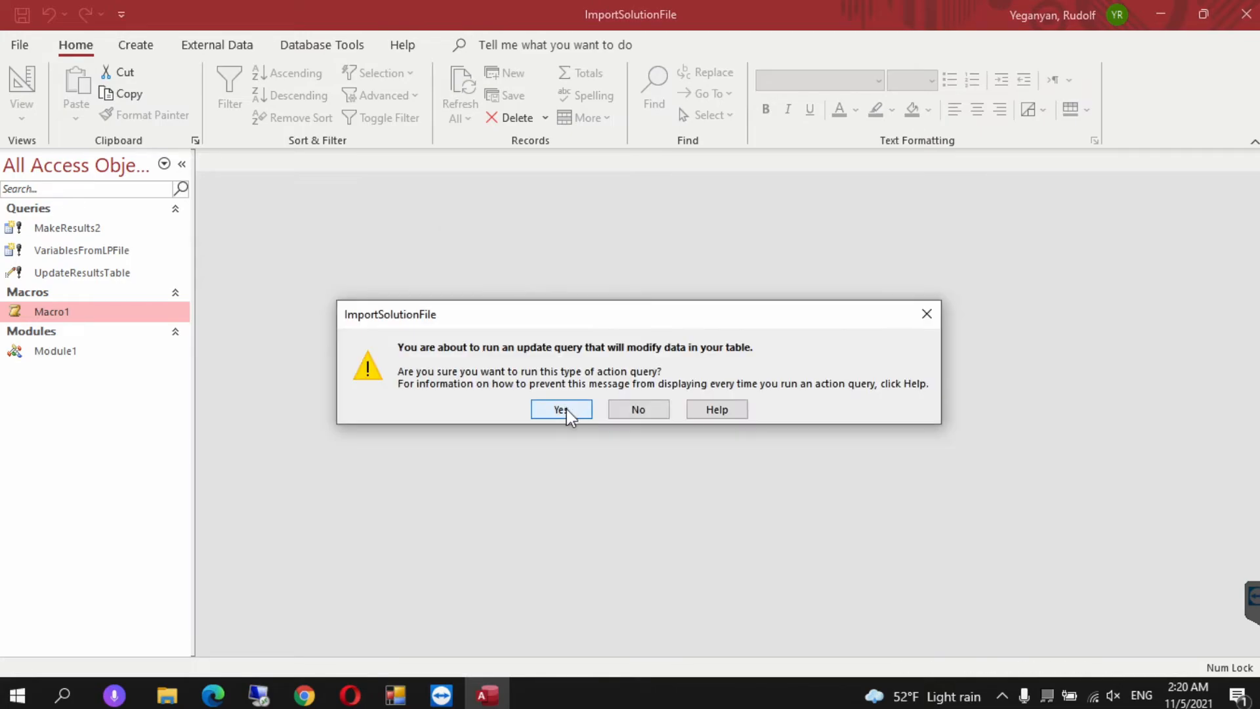
# Allow every action query of the import macro to run until the results tables are created.
pyautogui.click(566, 408)
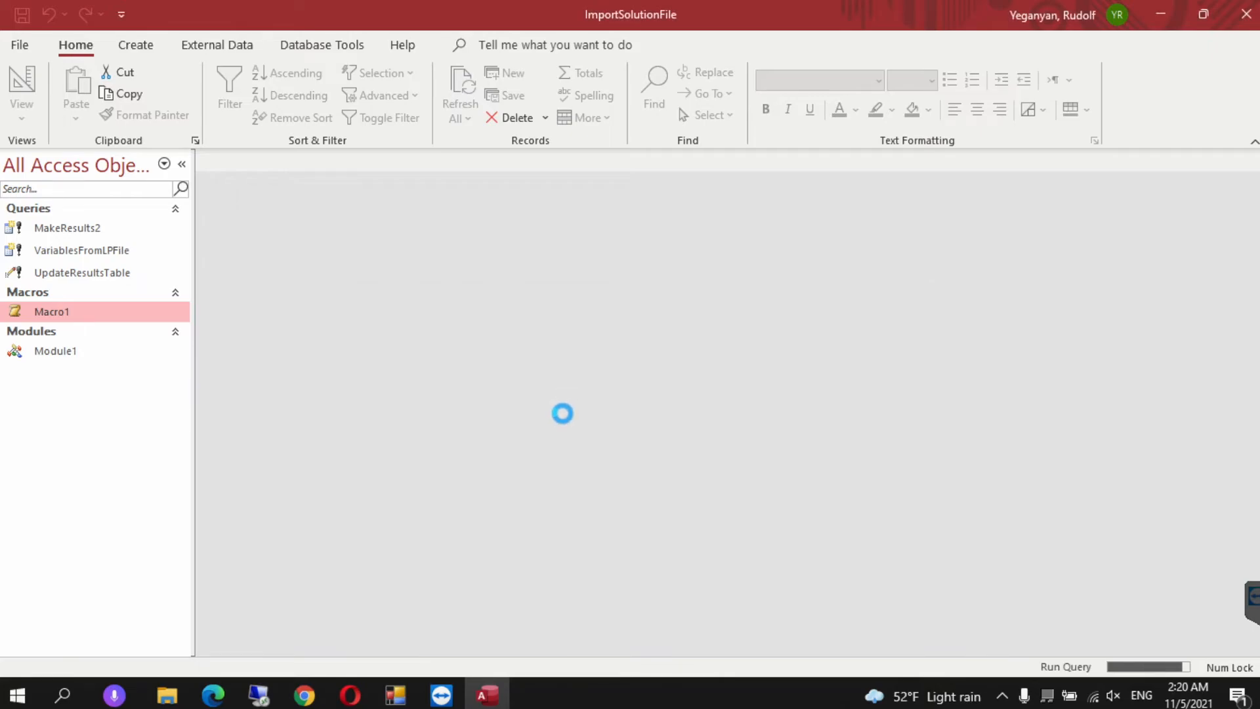
pyautogui.click(594, 406)
pyautogui.click(564, 410)
pyautogui.click(577, 408)
pyautogui.click(574, 411)
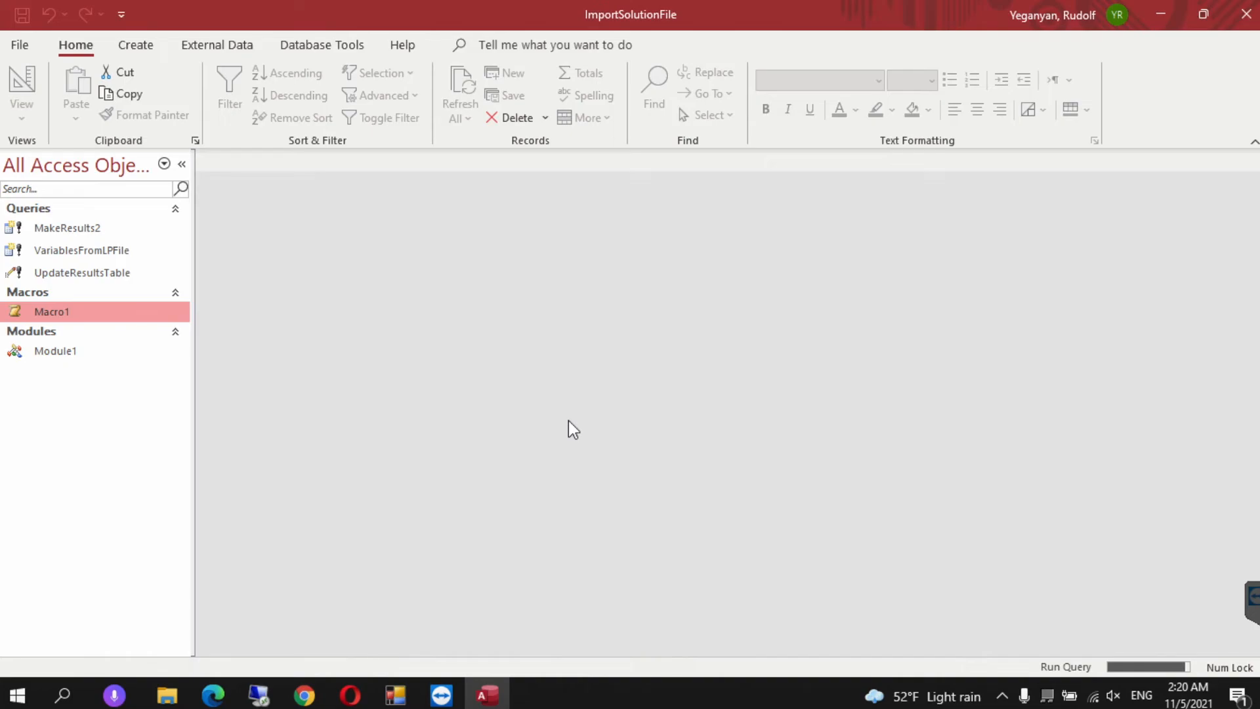
pyautogui.click(569, 417)
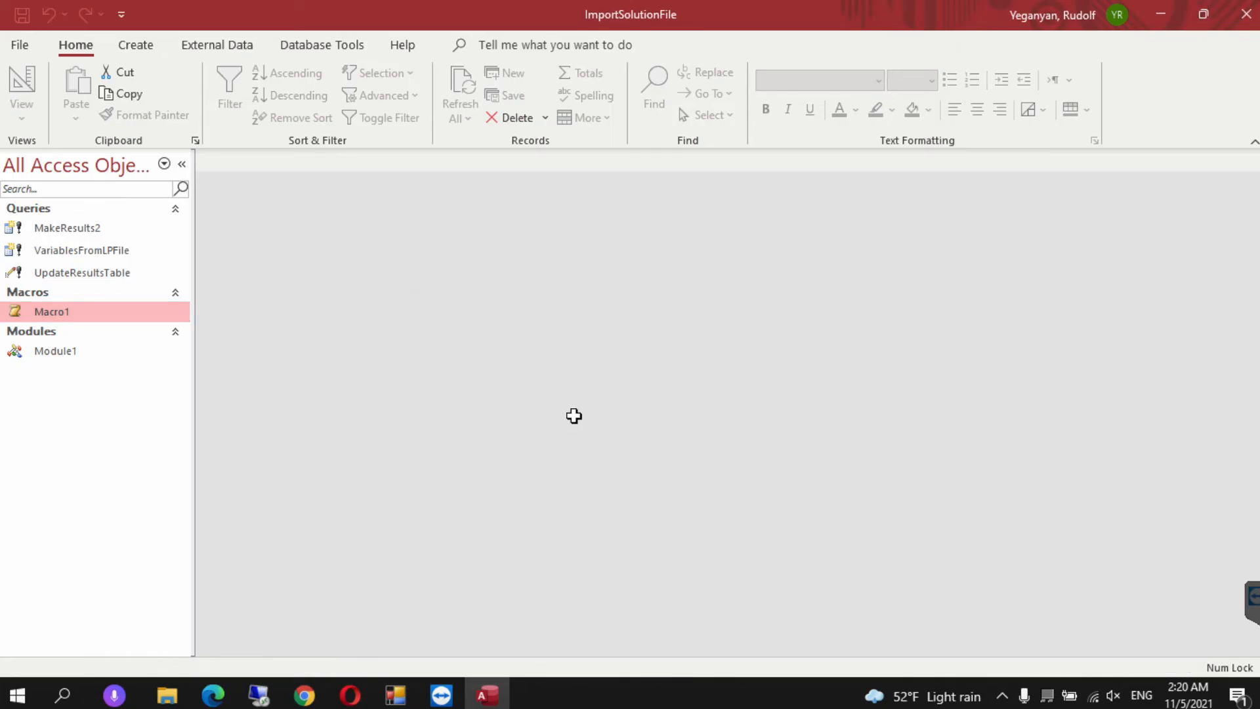
# Open ResultsTemplate from the HO5 folder in Excel and enable its external data connections.
pyautogui.click(168, 702)
pyautogui.click(486, 513)
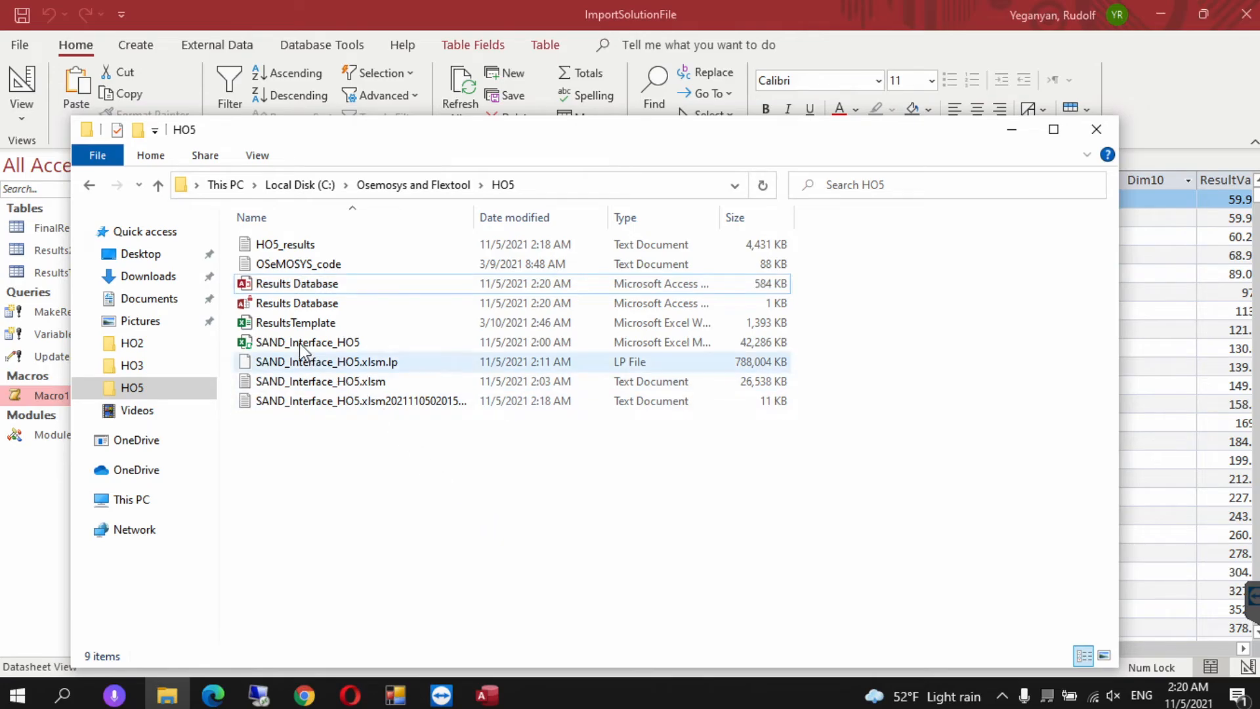
pyautogui.doubleClick(274, 321)
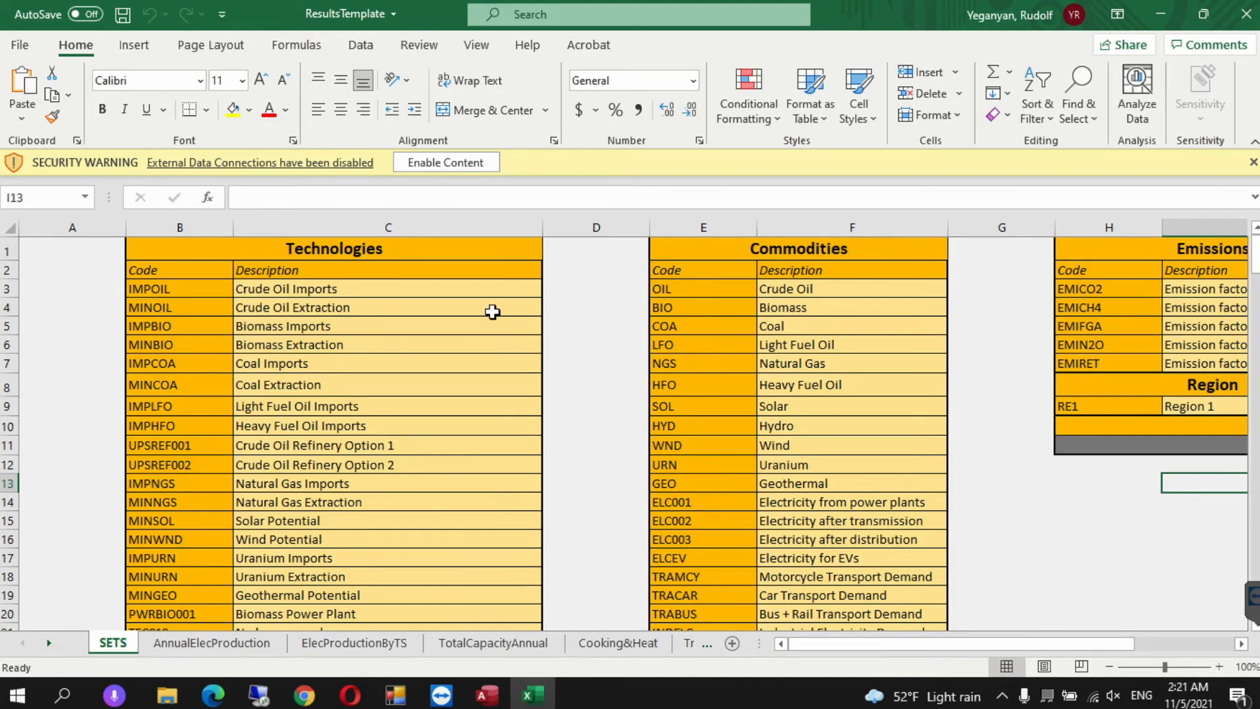
pyautogui.click(449, 169)
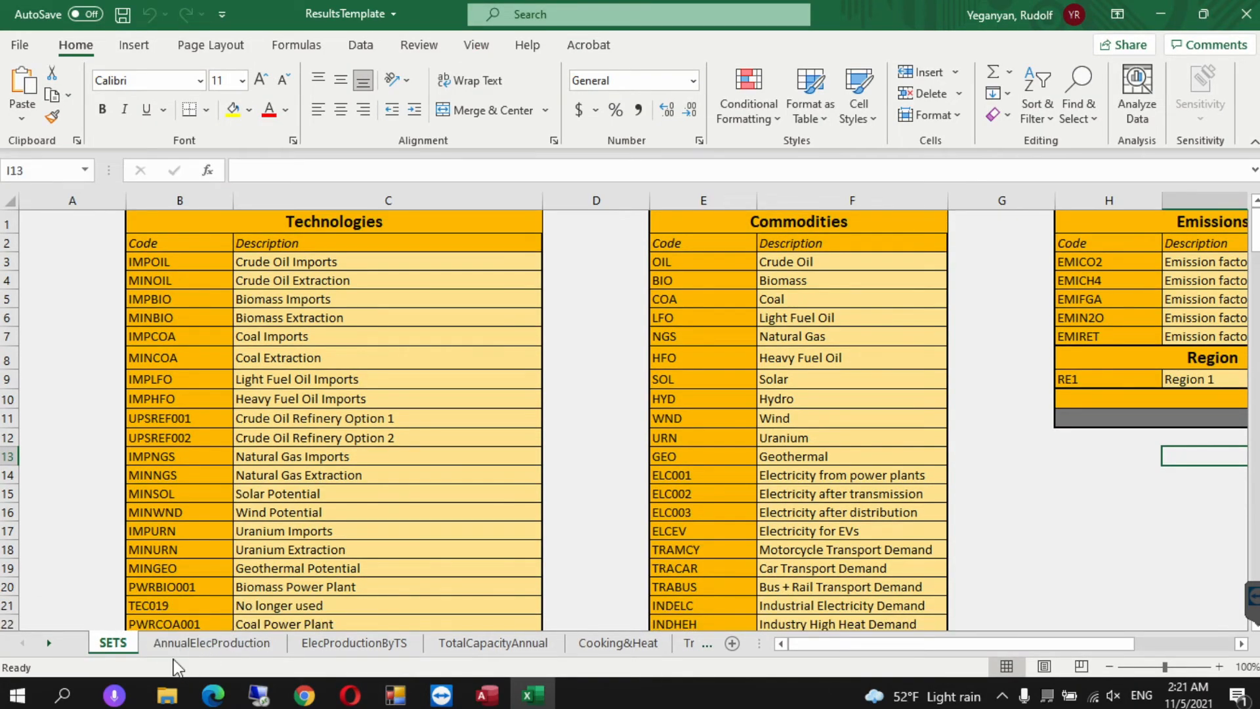
# Change the AnnualElecProduction pivot table's external data source to FinalResultsTable in Results Database from the HO5 folder.
pyautogui.click(212, 643)
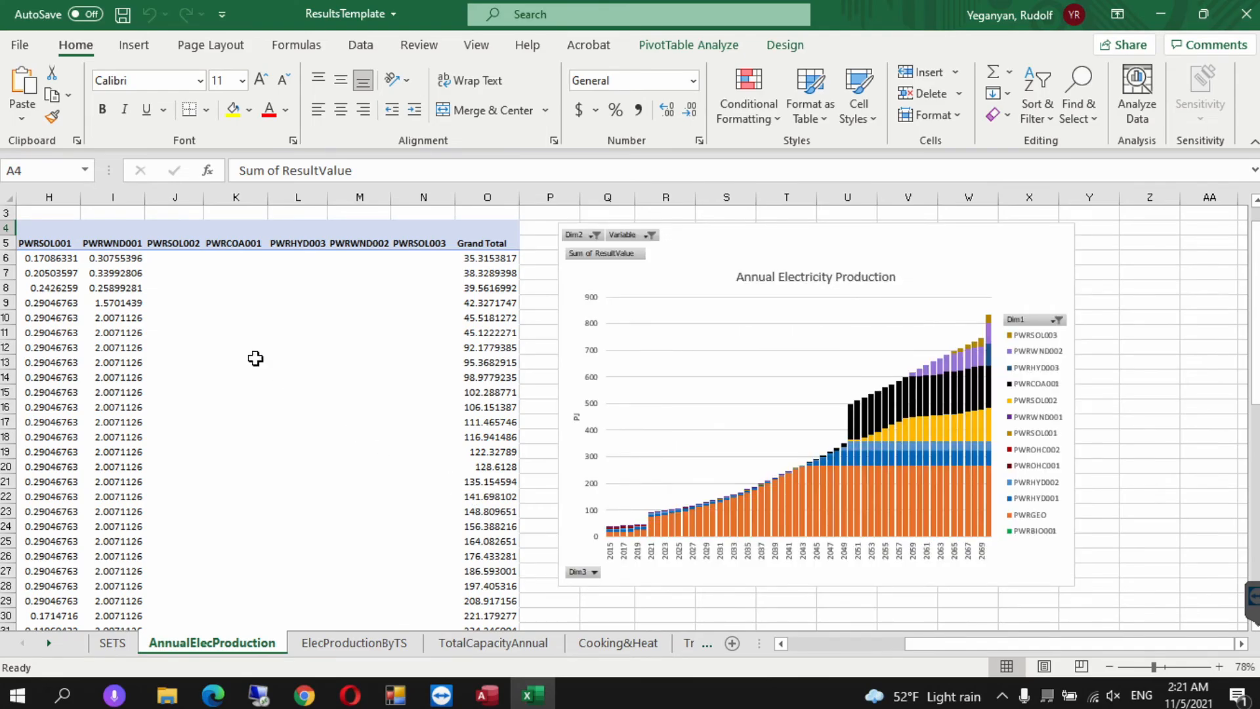
pyautogui.click(797, 645)
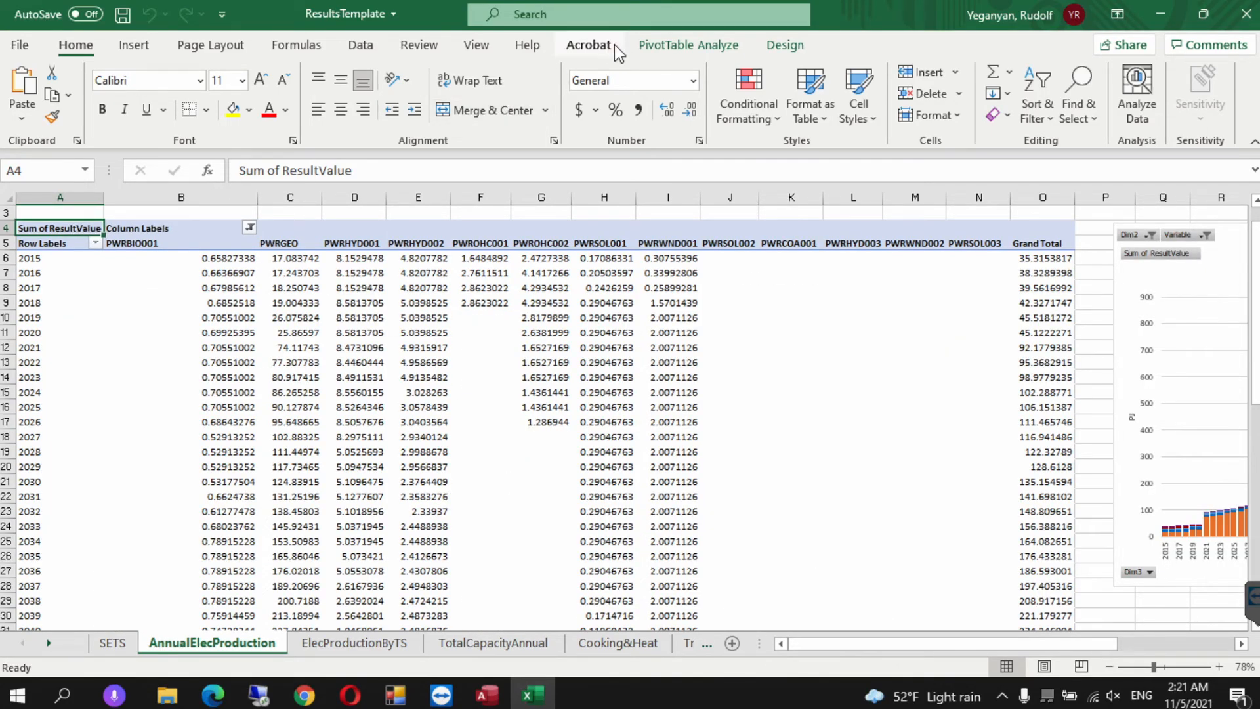
pyautogui.click(674, 49)
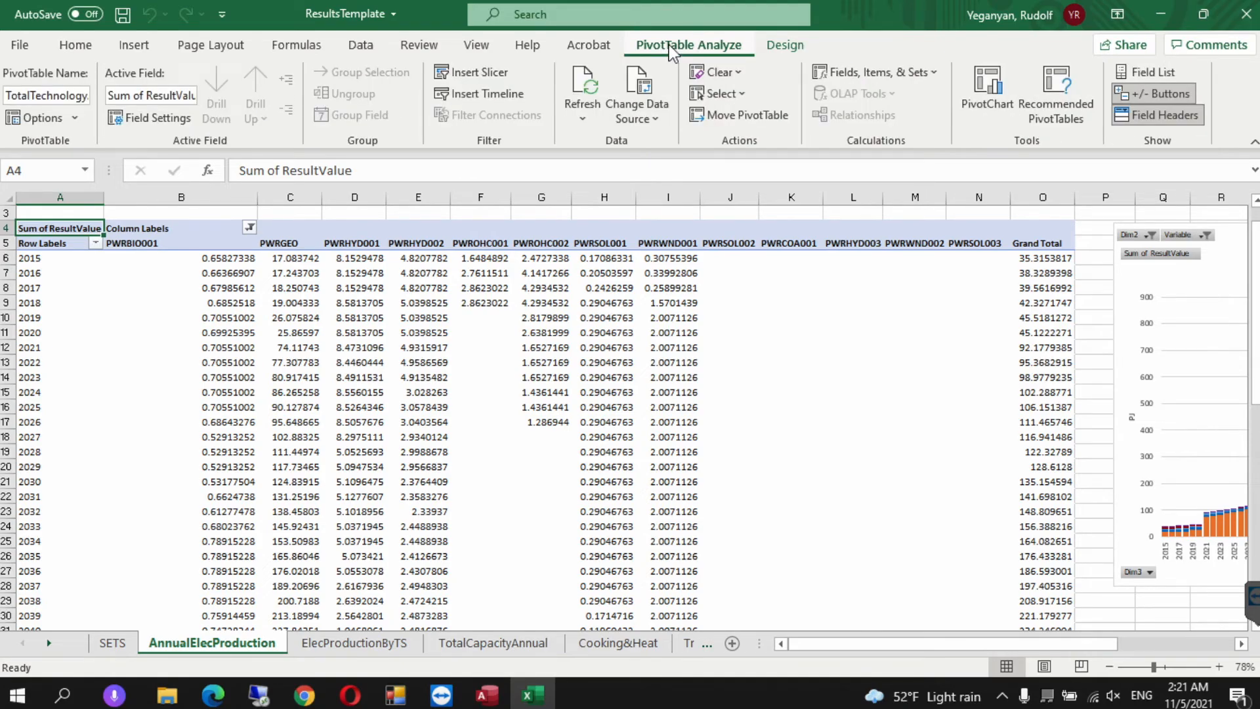
pyautogui.click(631, 116)
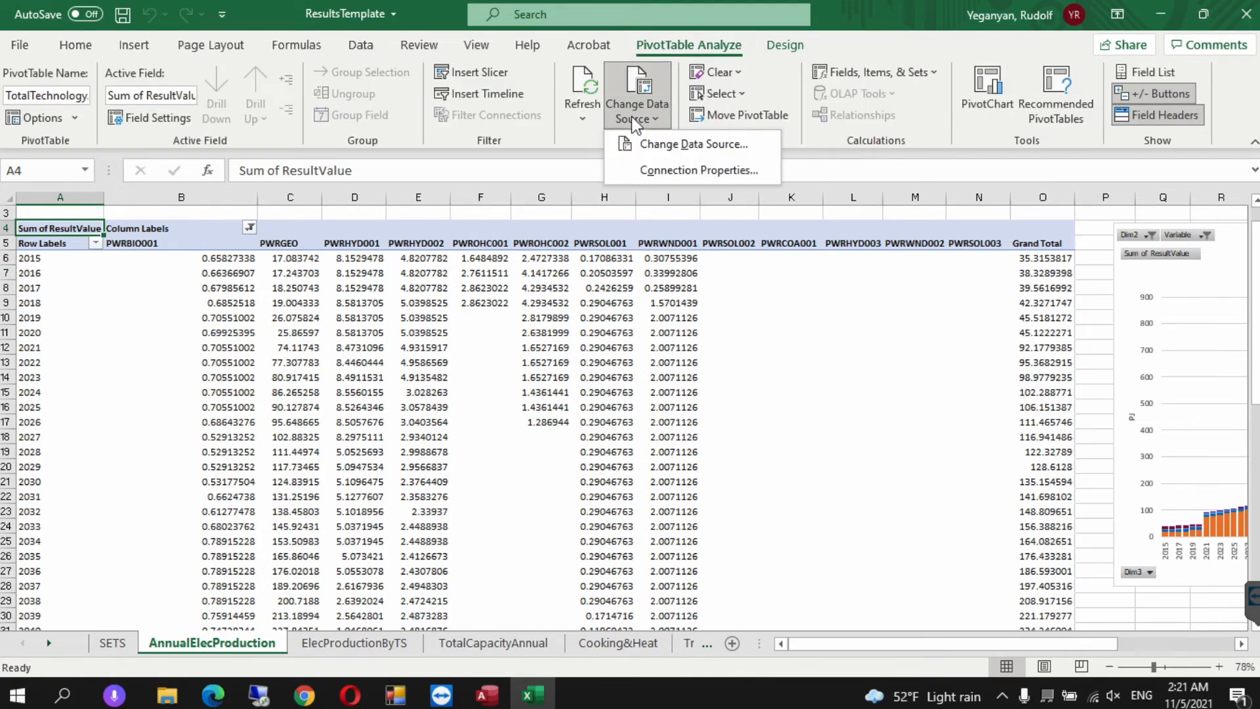
pyautogui.click(637, 151)
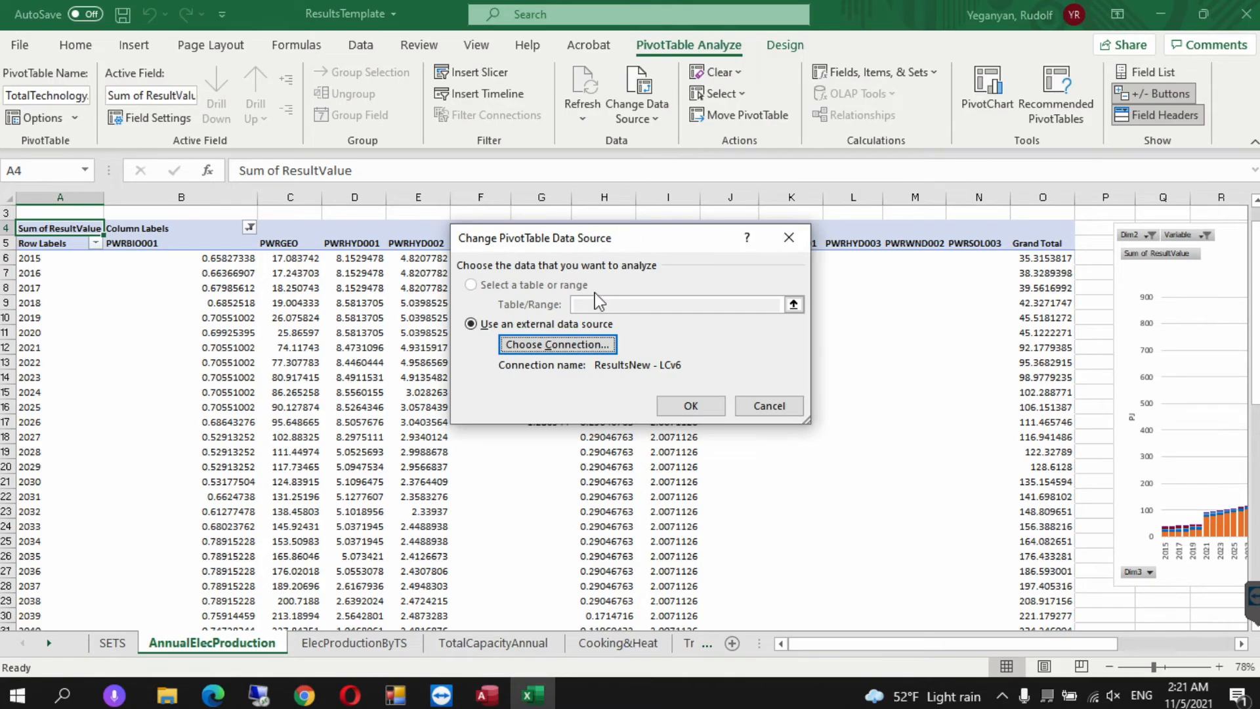
pyautogui.click(536, 346)
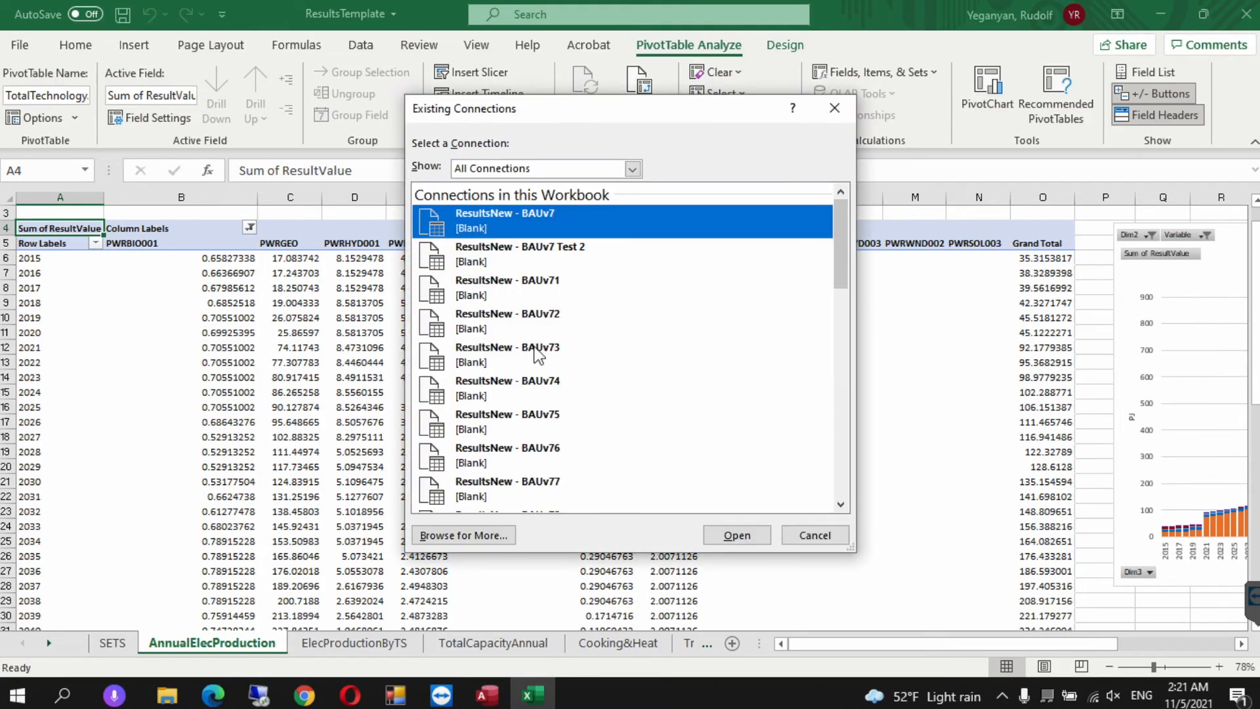
pyautogui.click(464, 536)
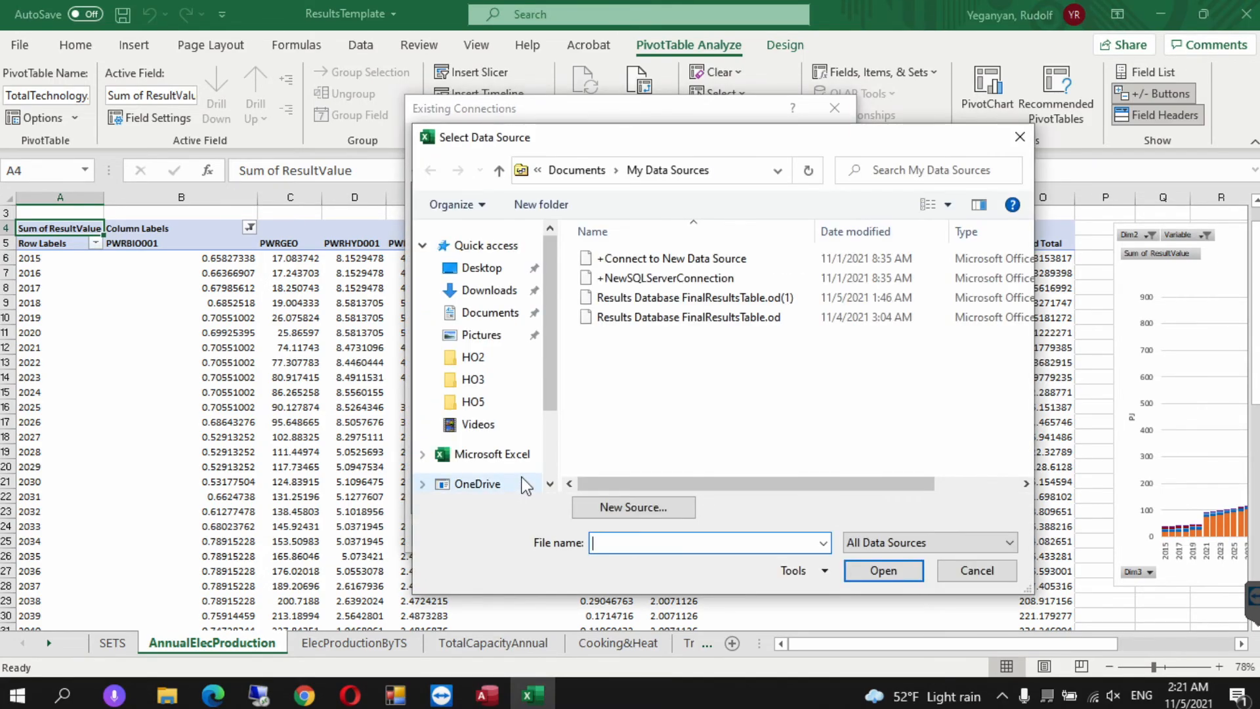
pyautogui.click(473, 402)
pyautogui.click(669, 298)
pyautogui.click(883, 569)
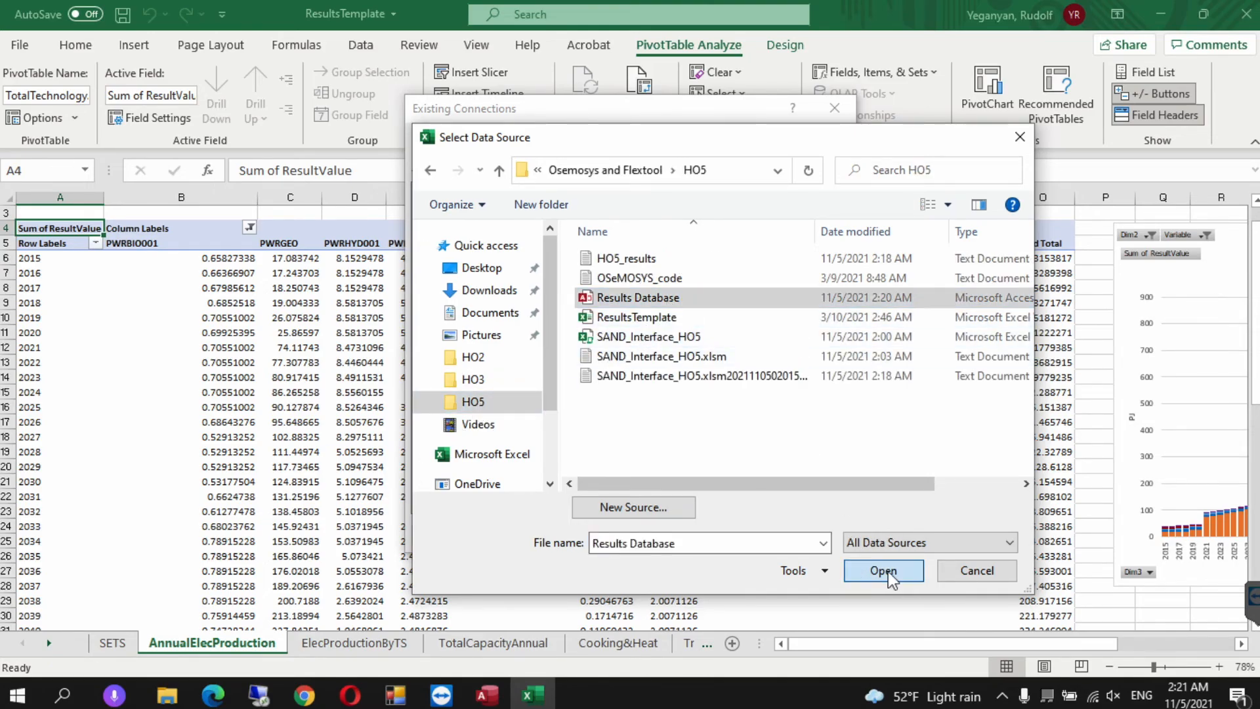
pyautogui.click(617, 533)
pyautogui.click(562, 424)
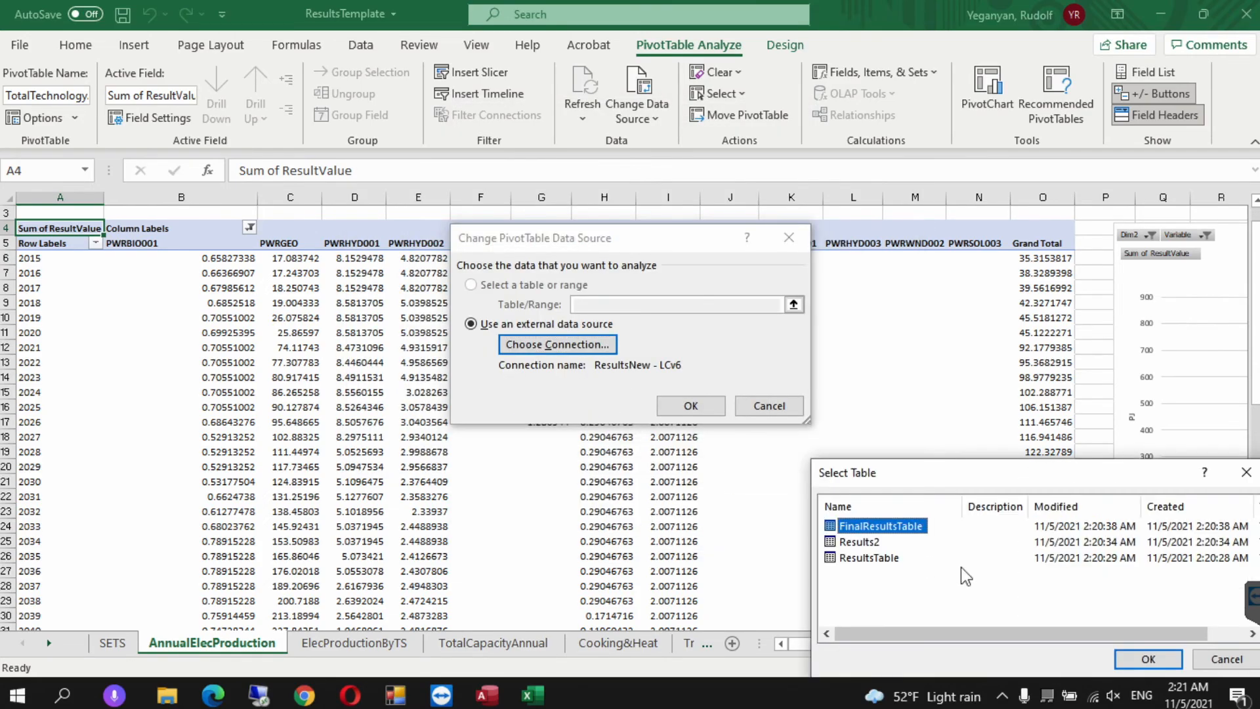
pyautogui.click(1138, 659)
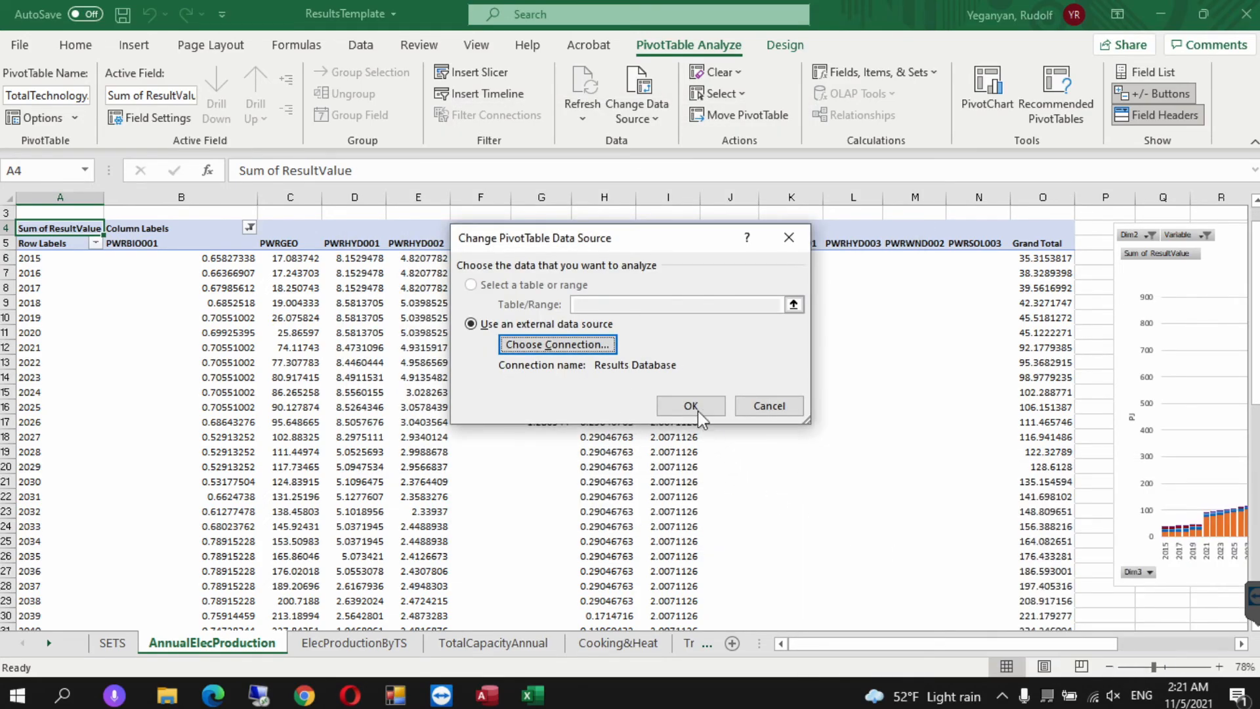
pyautogui.click(691, 406)
# Filter the AnnualElecProduction pivot table's column labels to PWRCOA, PWRNGS001, PWRNGS002 and PWROHC, excluding MINCOA.
pyautogui.moveTo(859, 644); pyautogui.dragTo(814, 665)
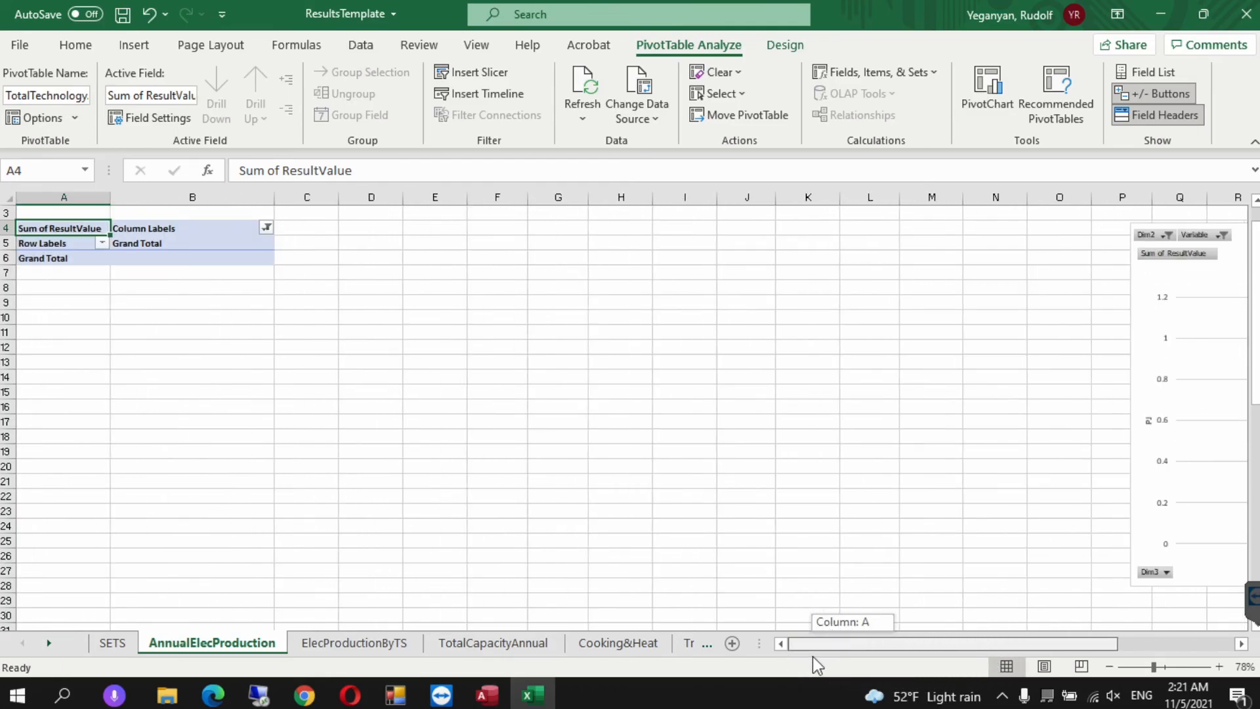
pyautogui.click(267, 233)
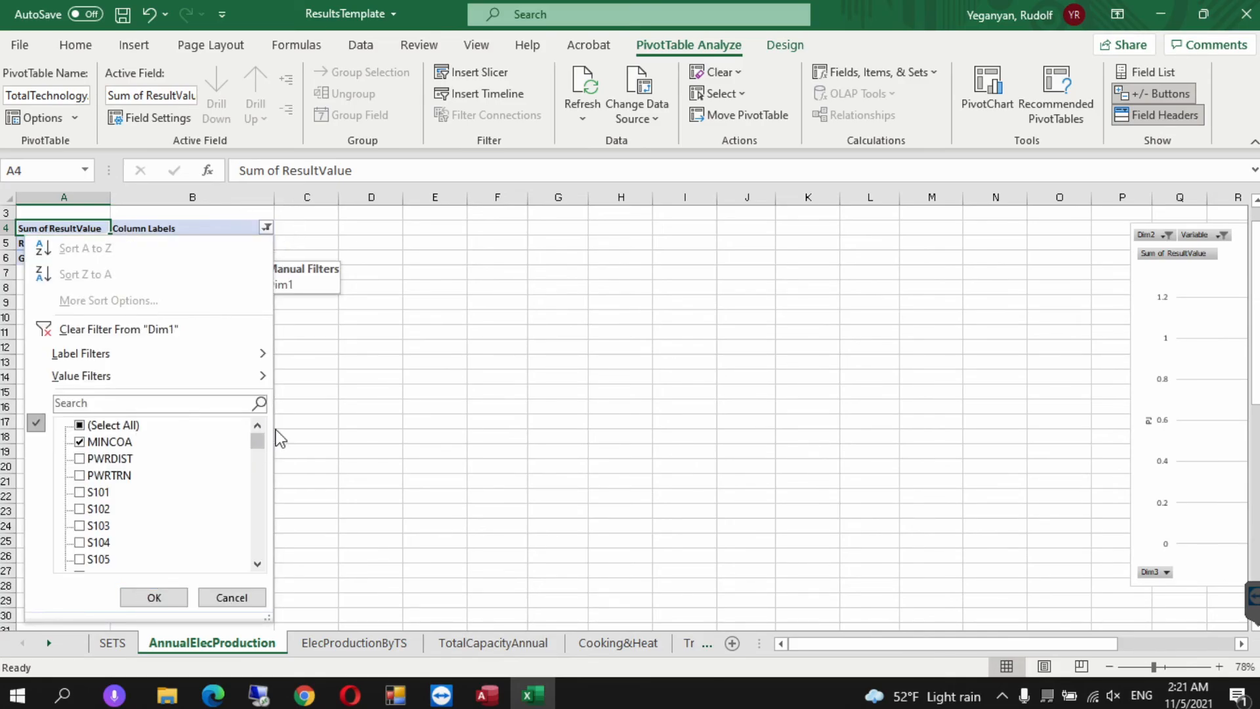
pyautogui.click(82, 444)
pyautogui.click(259, 485)
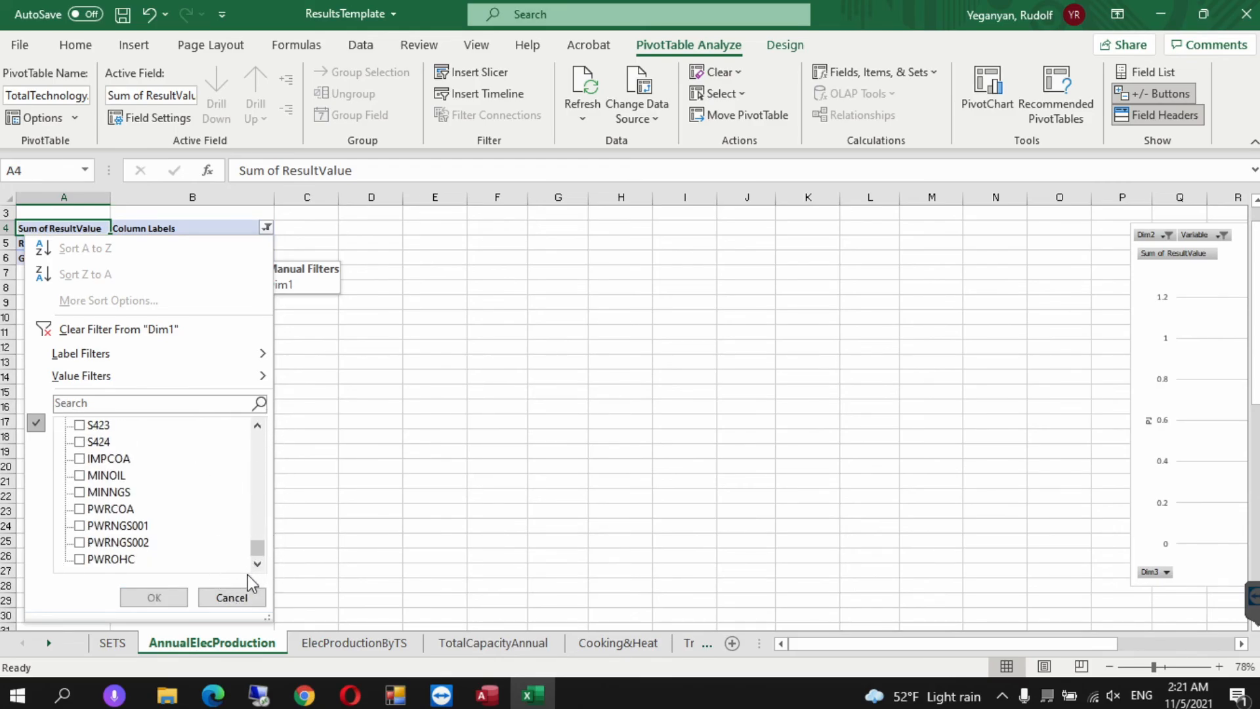
pyautogui.click(82, 512)
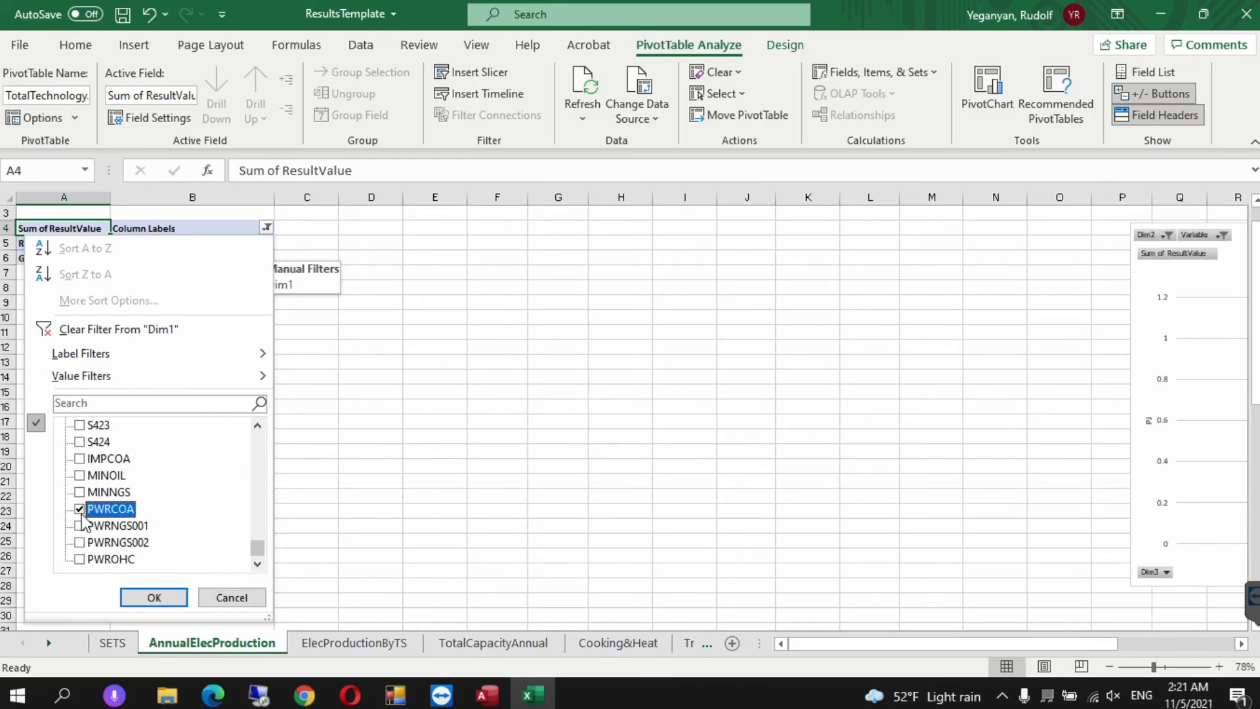
pyautogui.click(80, 526)
pyautogui.click(79, 542)
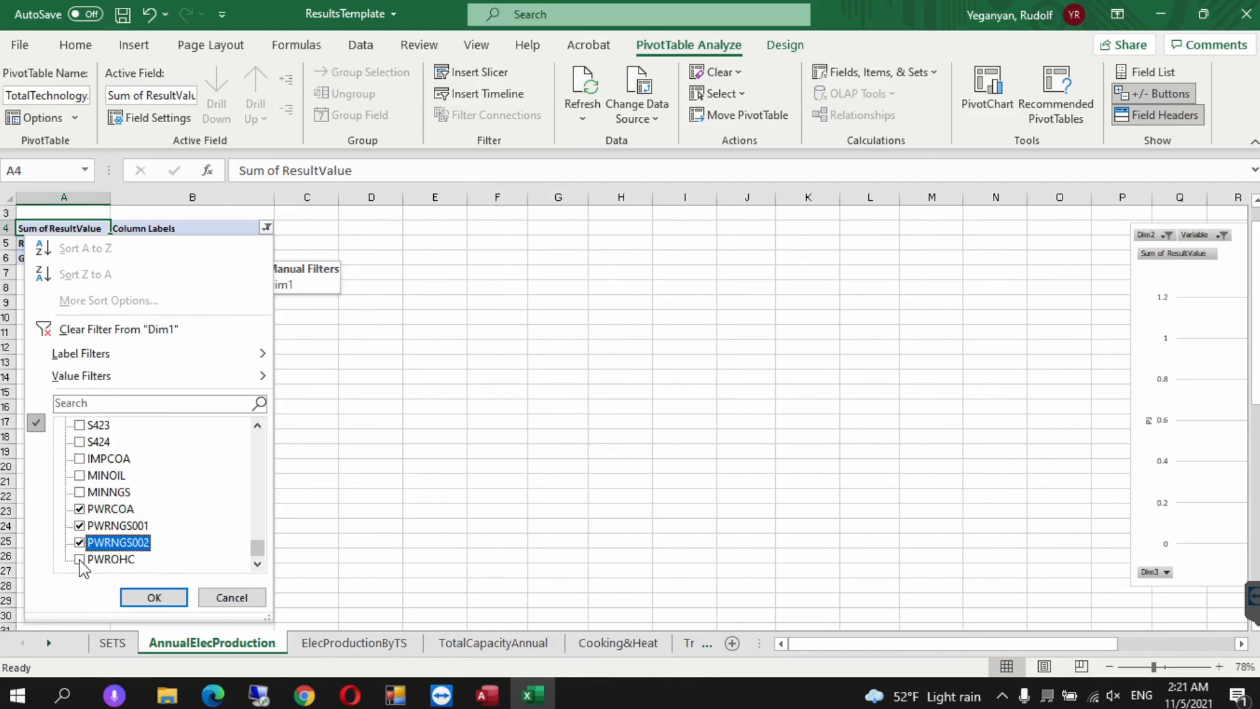
pyautogui.click(80, 559)
pyautogui.click(153, 599)
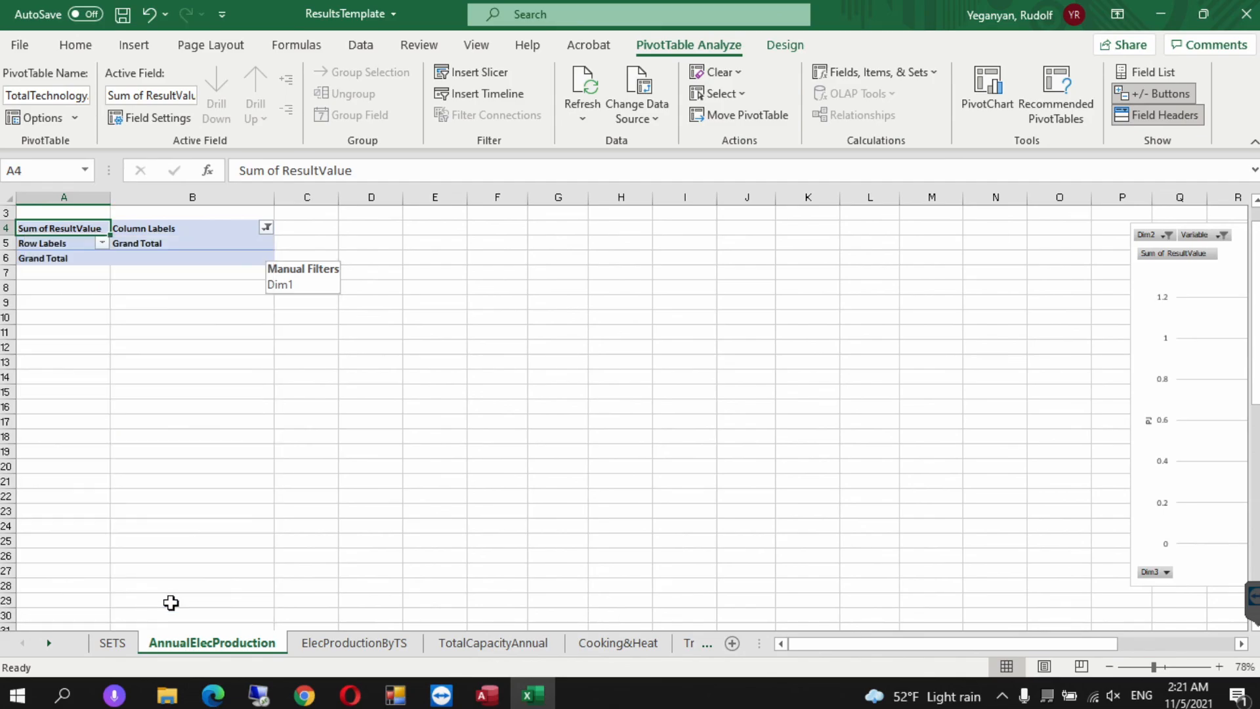
pyautogui.moveTo(801, 653); pyautogui.dragTo(942, 651)
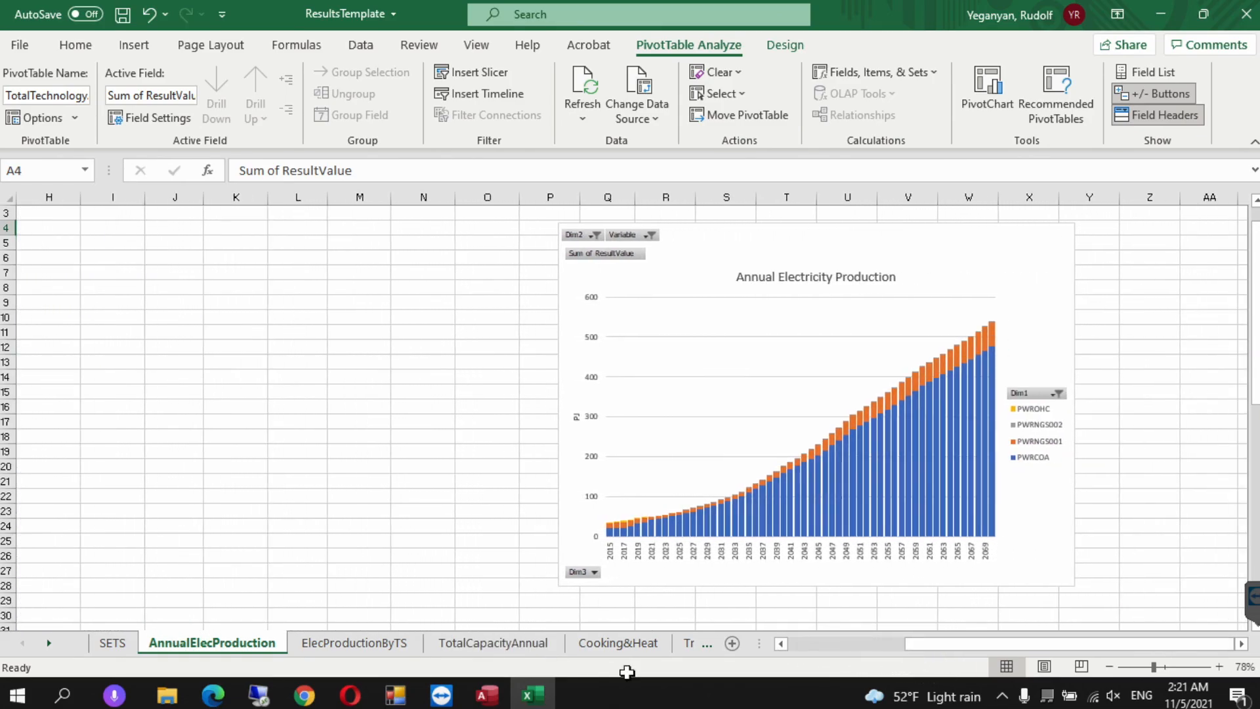